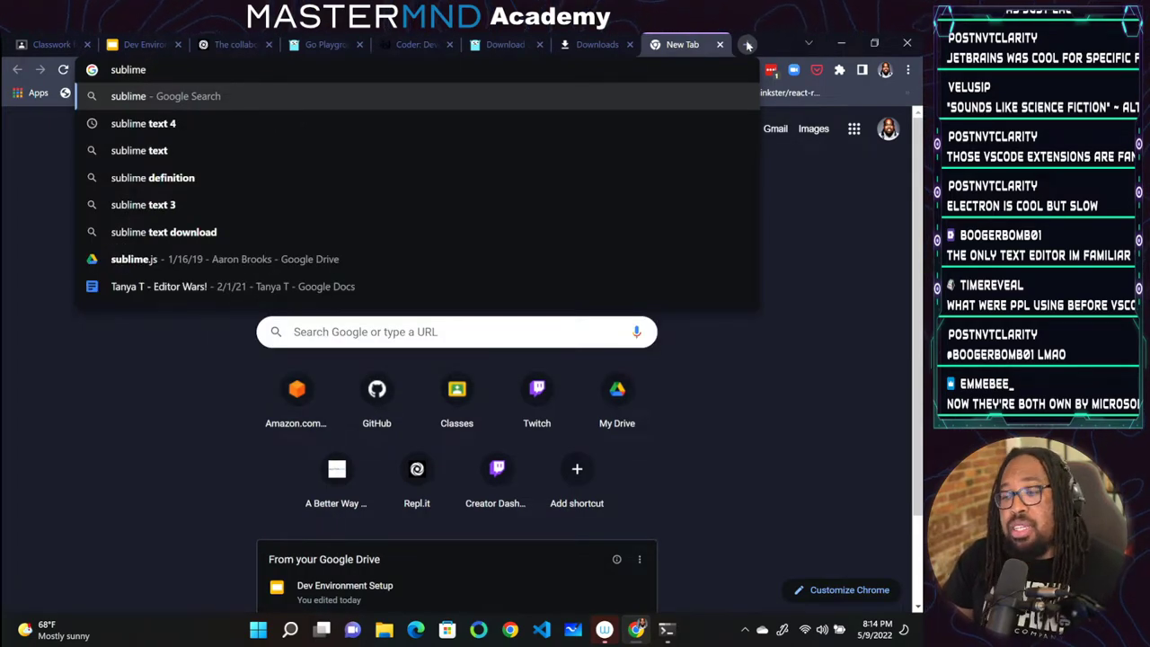
Search the web for sublime text, open the official Sublime Text site and look over its home page
{"action": "type", "text": "text"}
{"action": "key", "text": "Return"}
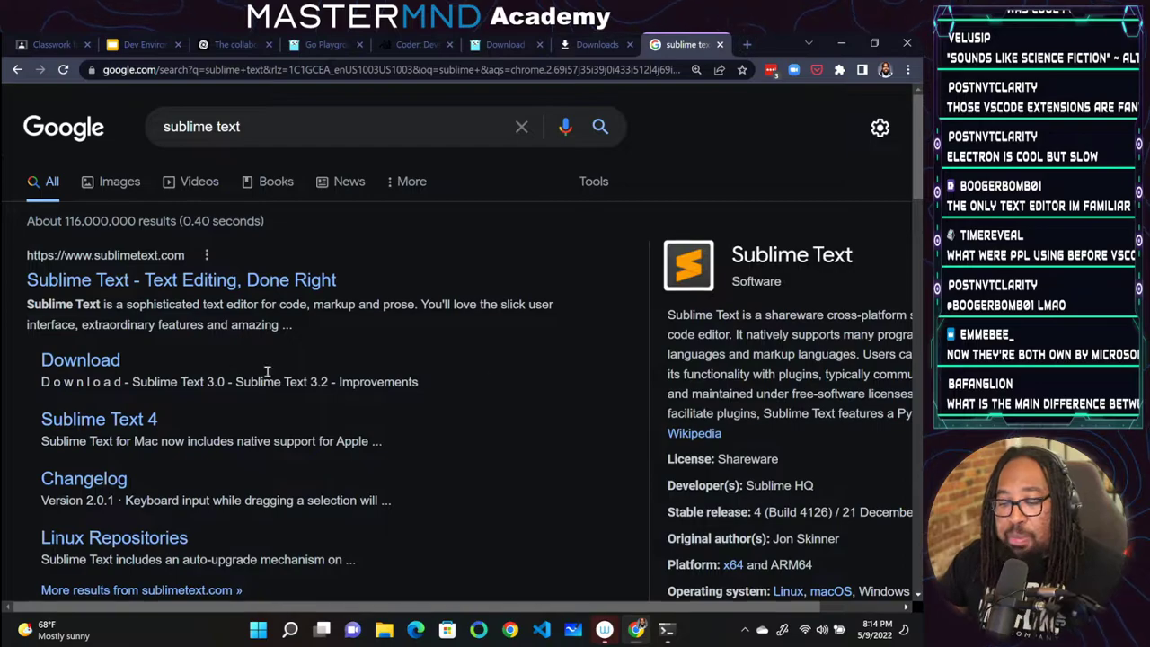
{"action": "left_click", "coordinate": [150, 281]}
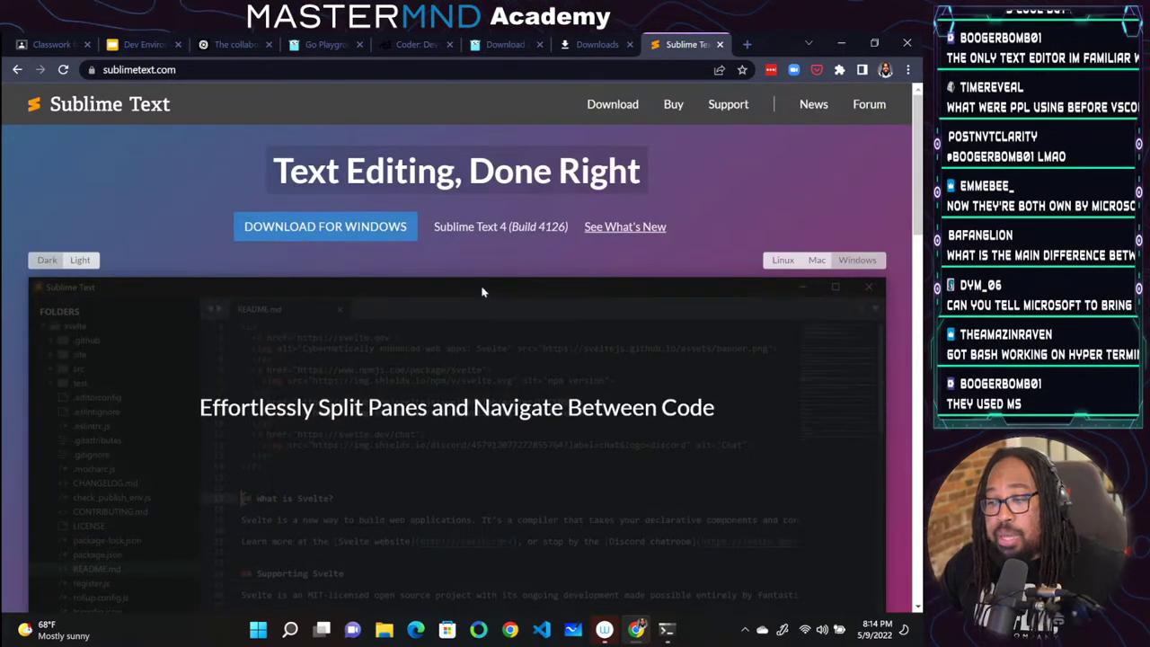
{"action": "scroll", "coordinate": [524, 250], "scroll_direction": "down", "scroll_amount": 3}
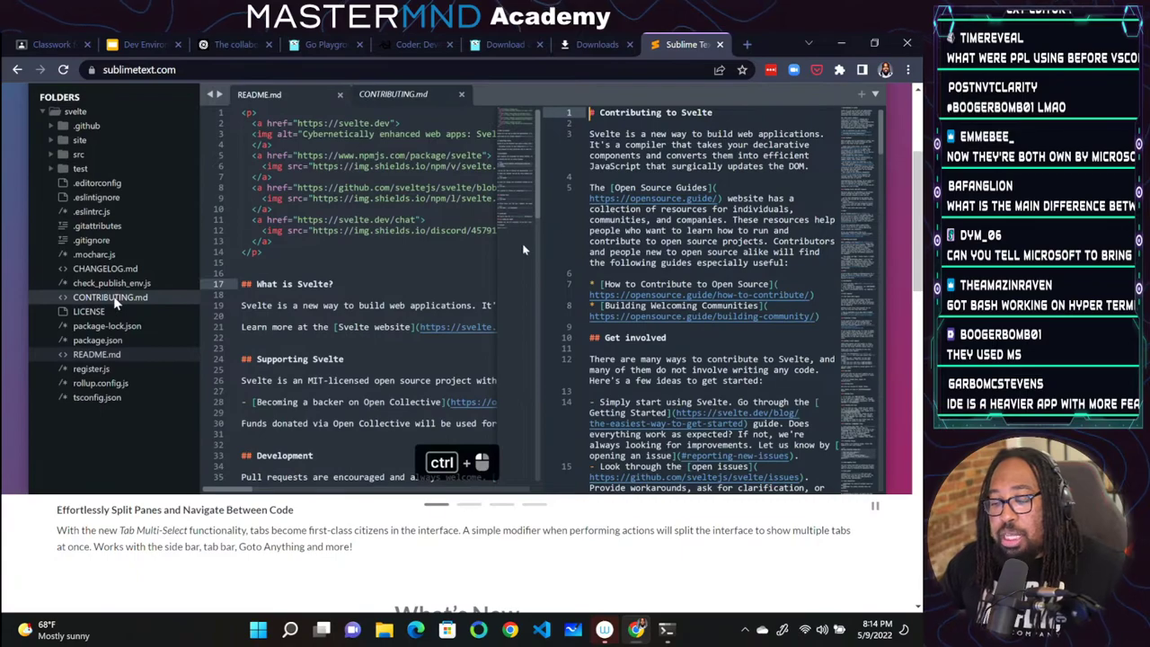
{"action": "scroll", "coordinate": [524, 250], "scroll_direction": "up", "scroll_amount": 3}
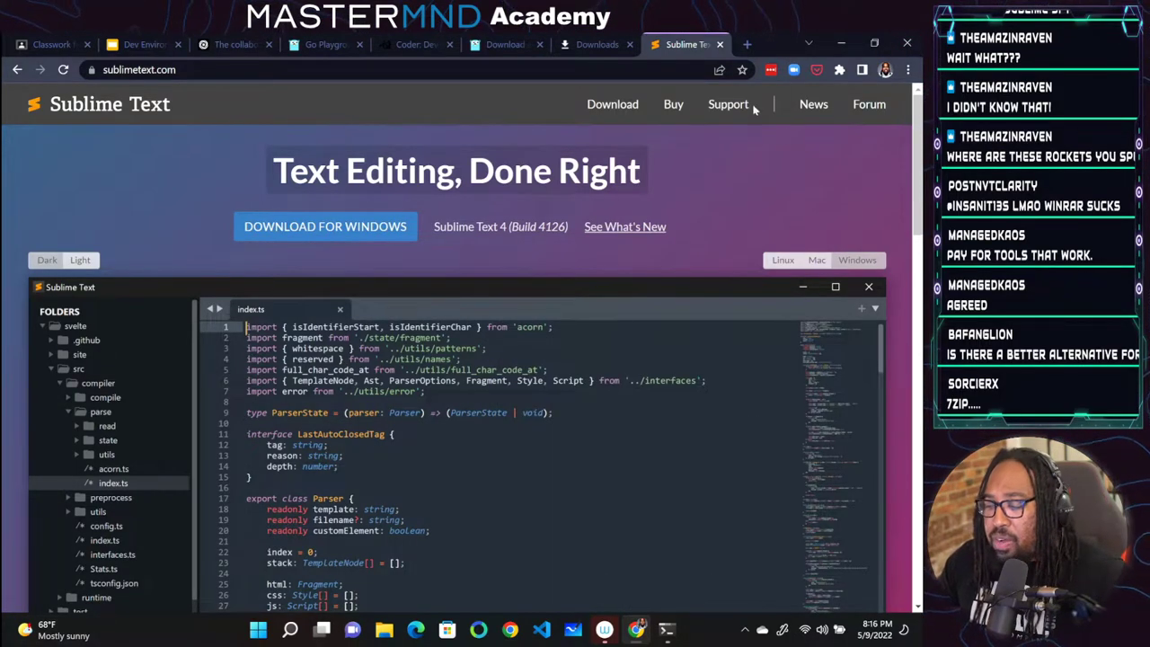
Search the web in a new tab for hyper gitrocket and open the gitrocket repository on GitHub
{"action": "left_click", "coordinate": [747, 44]}
{"action": "type", "text": "gitro"}
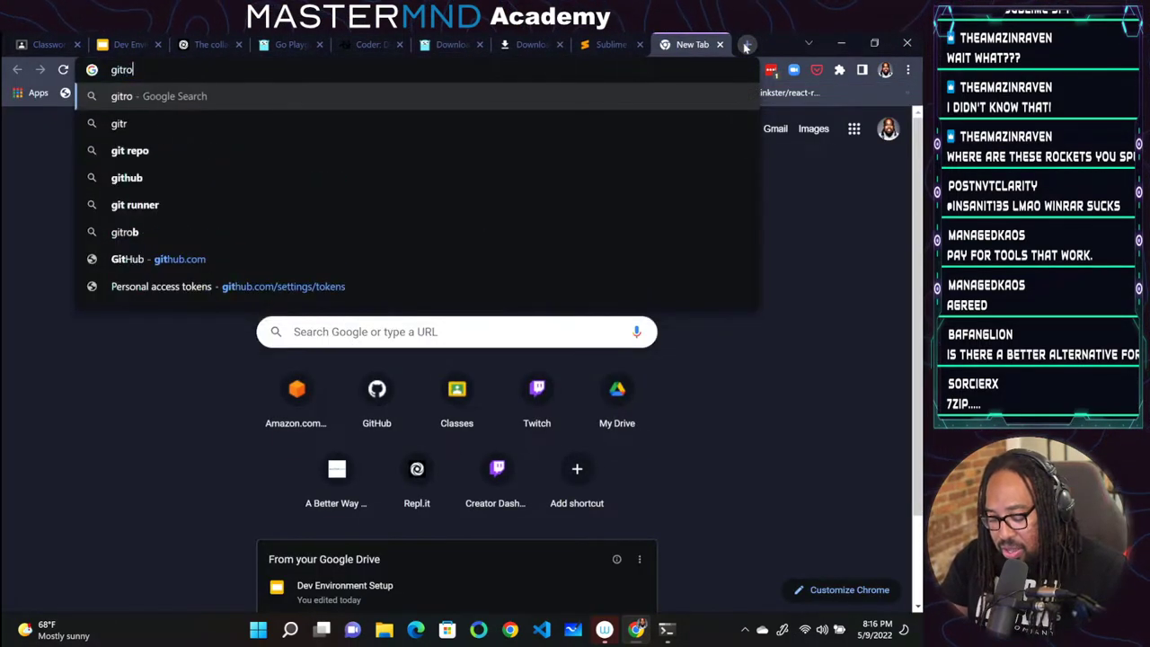
{"action": "type", "text": "cket h"}
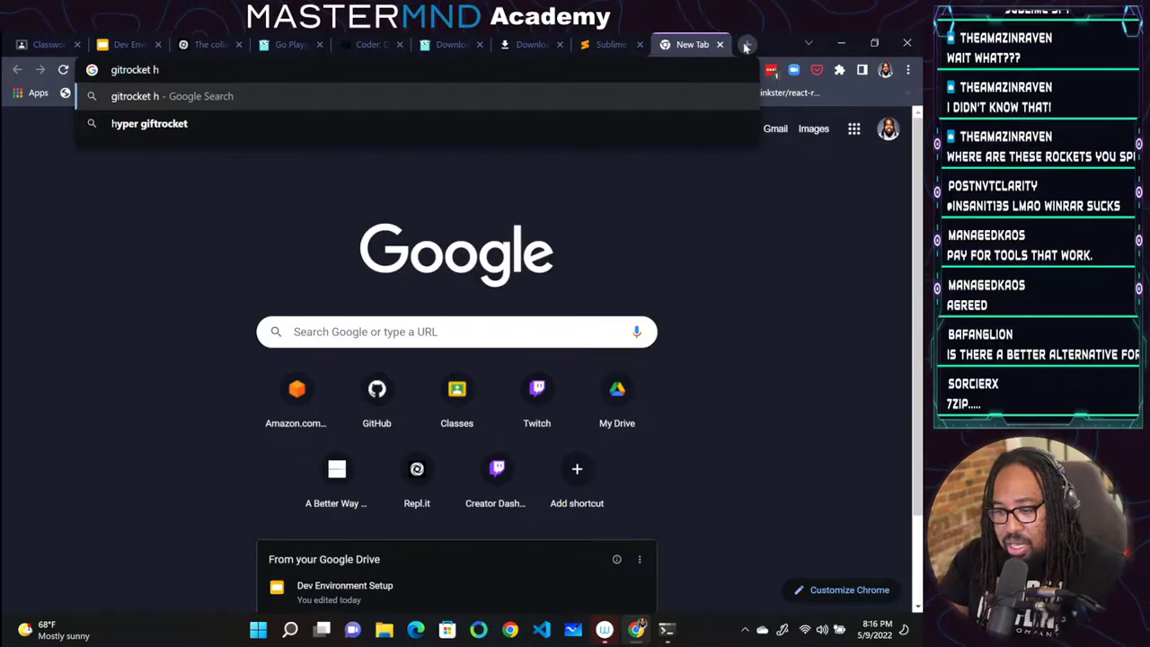
{"action": "key", "text": "Down"}
{"action": "key", "text": "Return"}
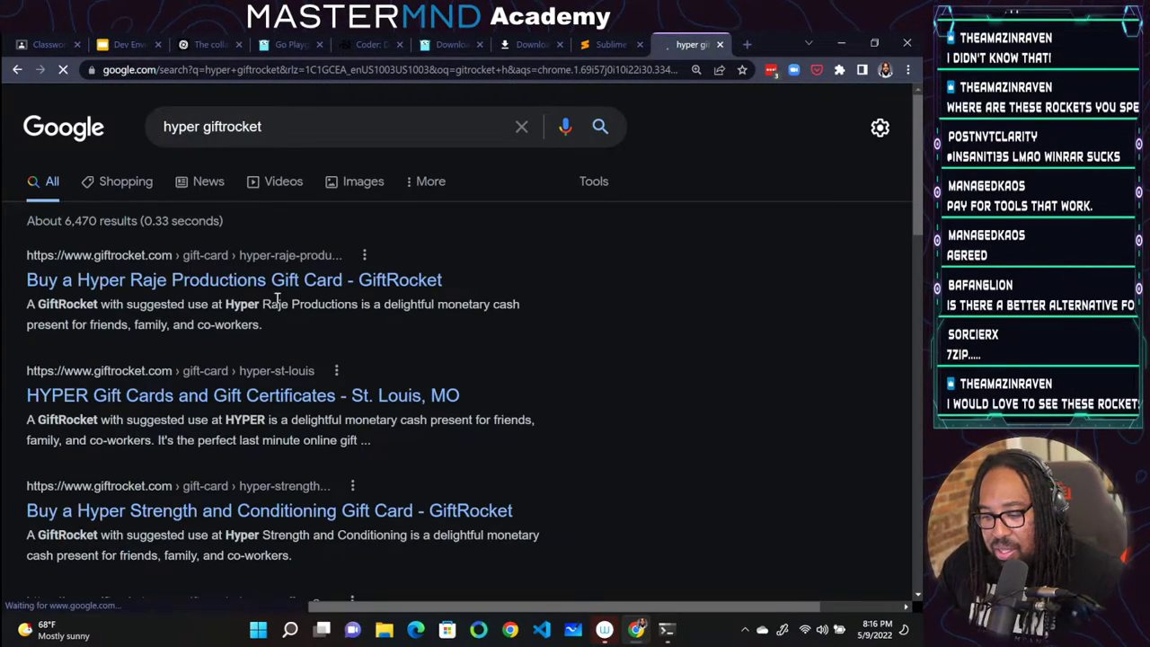
{"action": "left_click", "coordinate": [224, 126]}
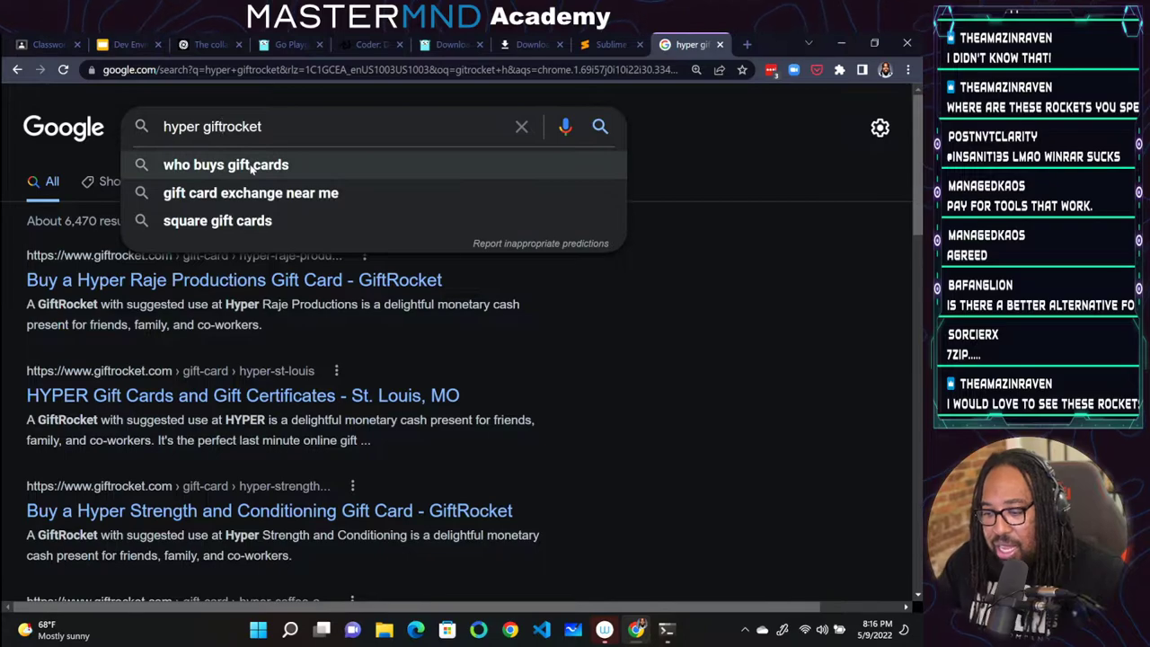
{"action": "key", "text": "BackSpace"}
{"action": "key", "text": "Return"}
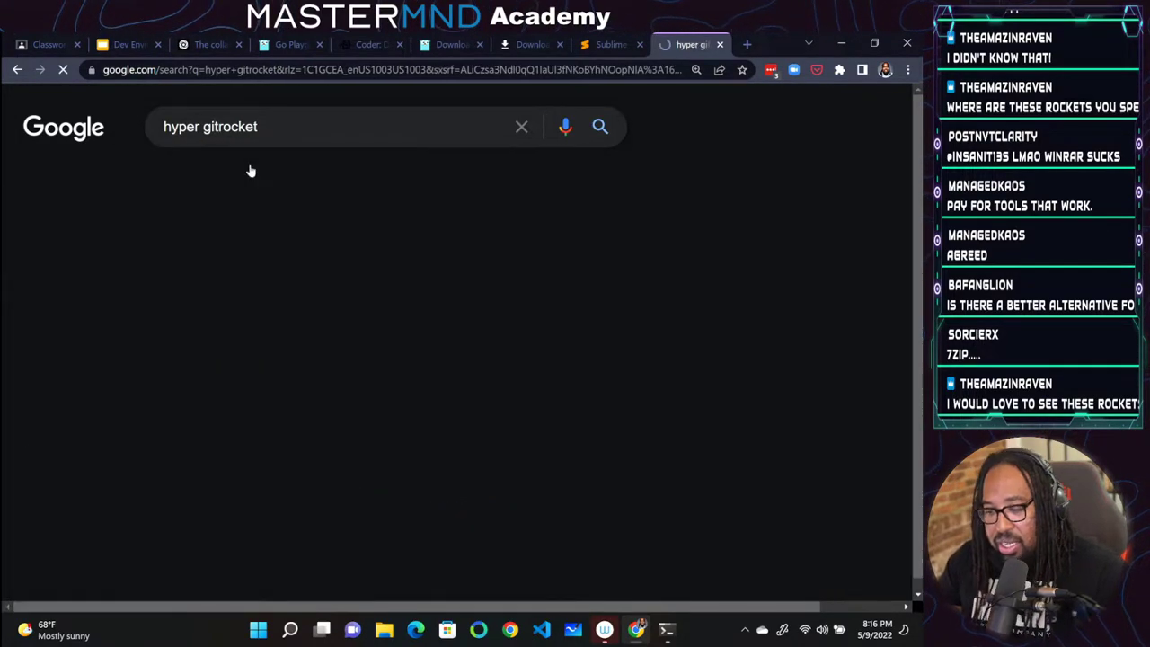
{"action": "left_click", "coordinate": [217, 277]}
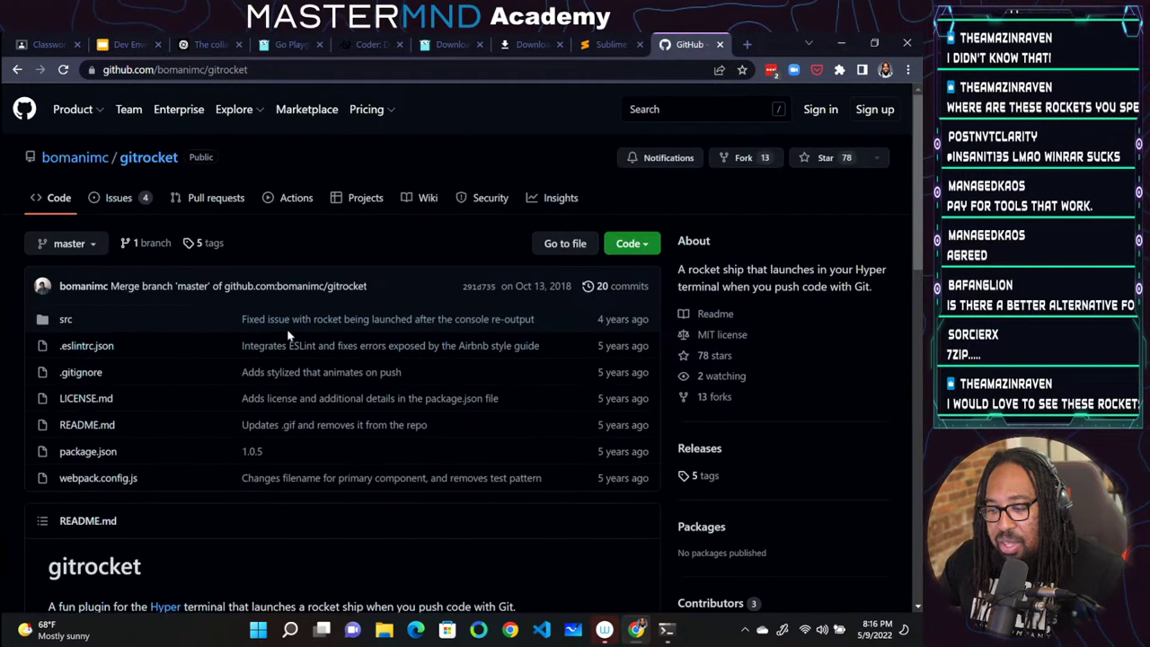
Examine the gitrocket README, including the rocket launch demo and the installation and development instructions
{"action": "scroll", "coordinate": [288, 335], "scroll_direction": "down", "scroll_amount": 5}
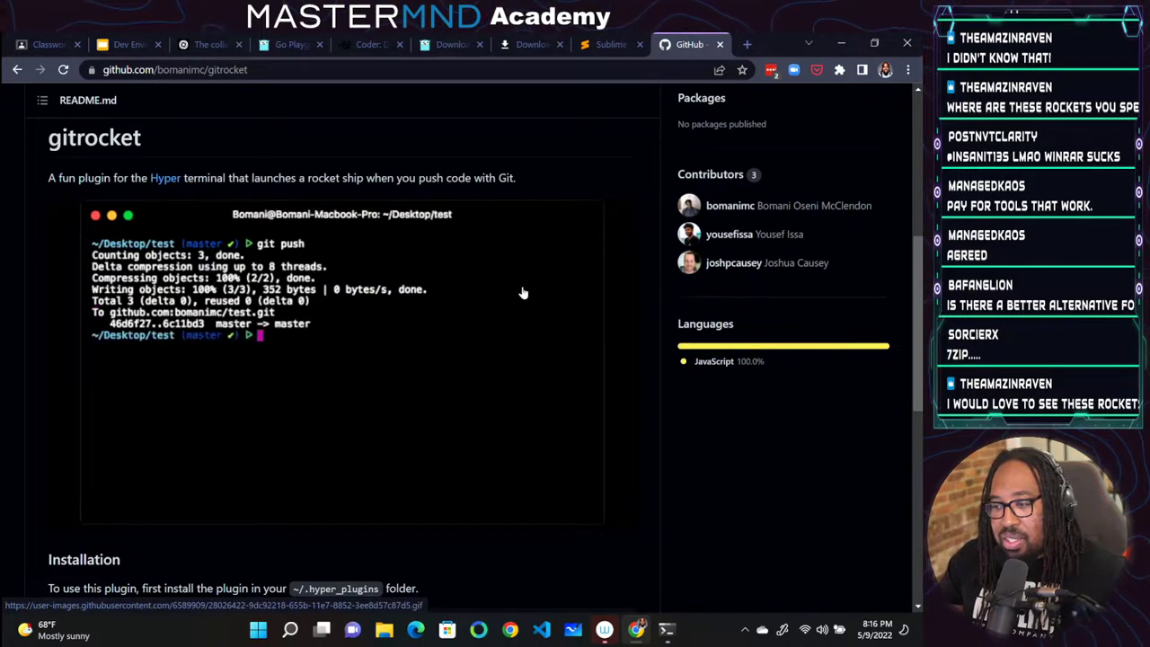
{"action": "scroll", "coordinate": [570, 284], "scroll_direction": "down", "scroll_amount": 5}
{"action": "scroll", "coordinate": [506, 305], "scroll_direction": "up", "scroll_amount": 4}
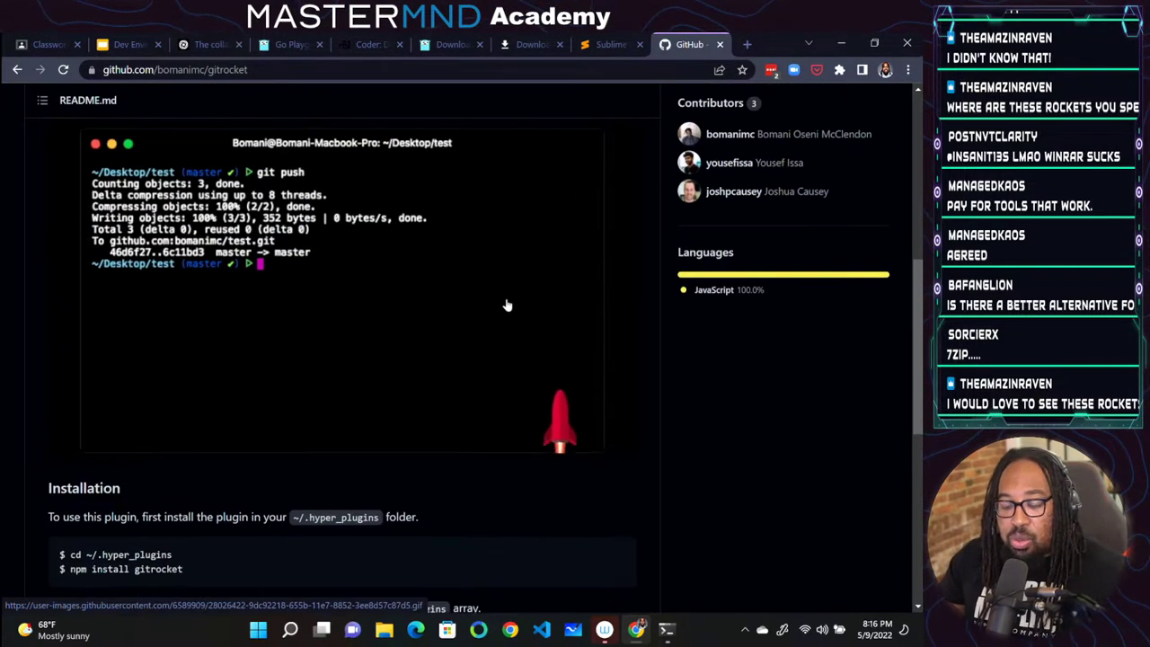
{"action": "scroll", "coordinate": [608, 225], "scroll_direction": "down", "scroll_amount": 1}
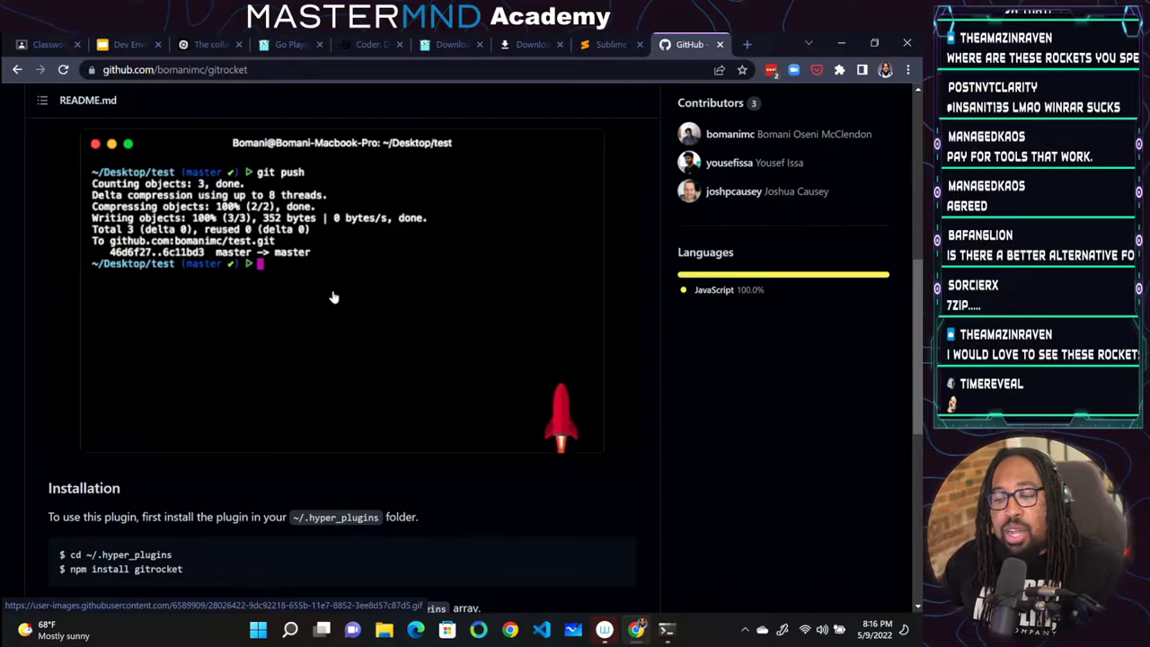
{"action": "scroll", "coordinate": [364, 308], "scroll_direction": "down", "scroll_amount": 1}
{"action": "scroll", "coordinate": [364, 308], "scroll_direction": "down", "scroll_amount": 5}
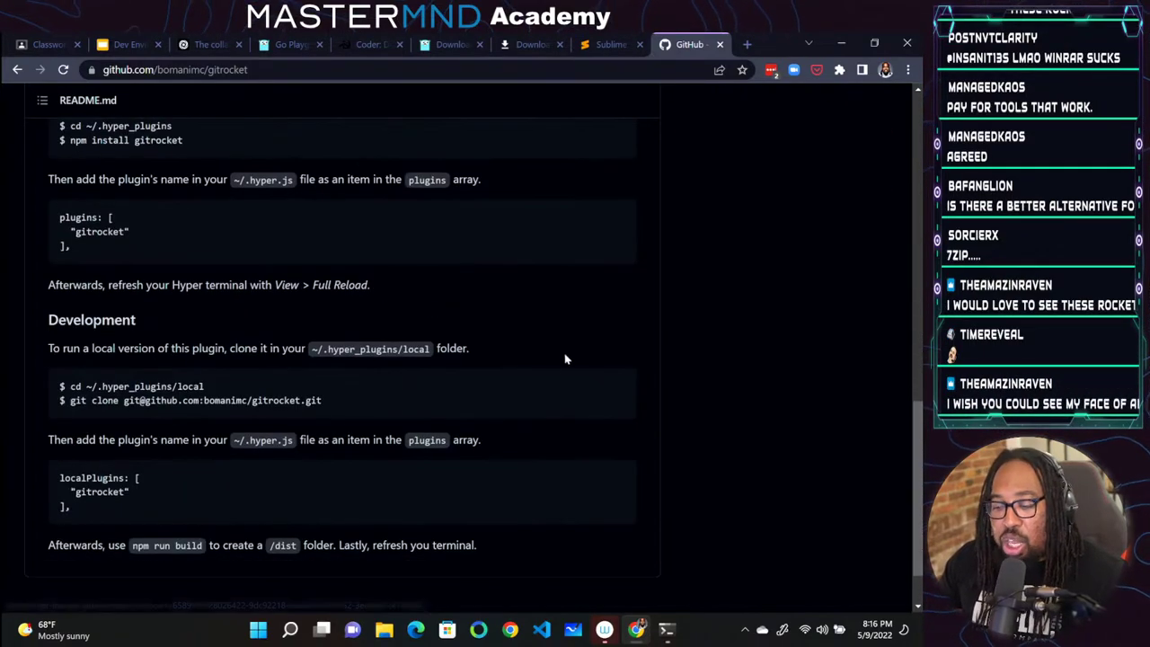
{"action": "scroll", "coordinate": [467, 303], "scroll_direction": "up", "scroll_amount": 5}
{"action": "scroll", "coordinate": [492, 308], "scroll_direction": "up", "scroll_amount": 2}
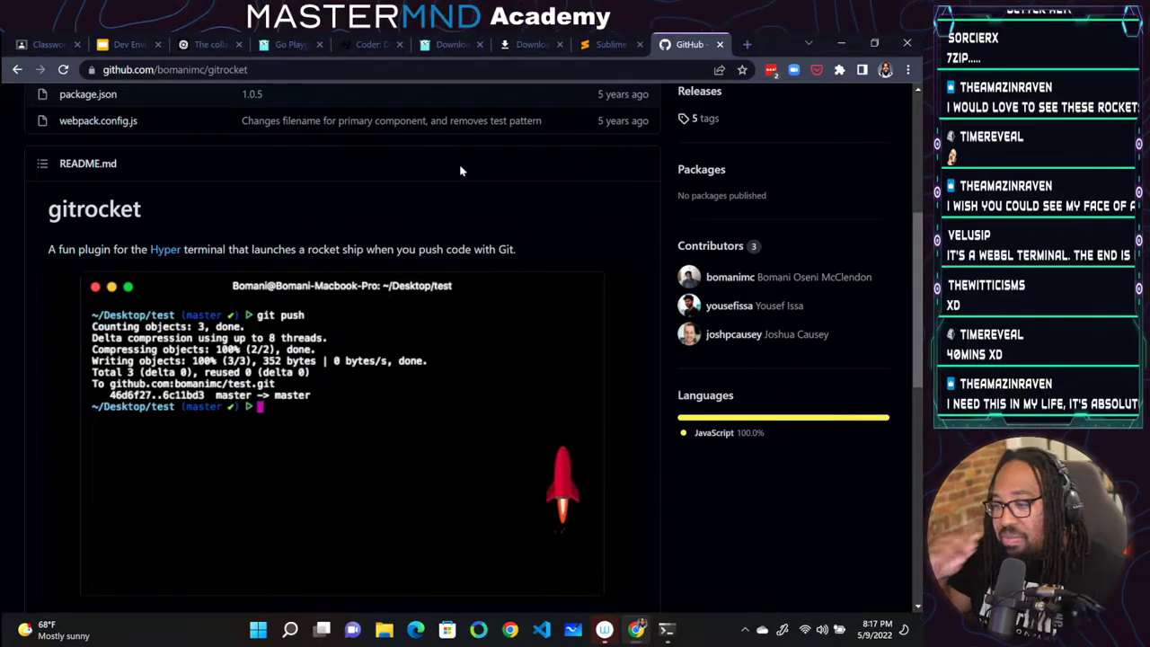
{"action": "scroll", "coordinate": [463, 306], "scroll_direction": "down", "scroll_amount": 1}
{"action": "scroll", "coordinate": [458, 287], "scroll_direction": "down", "scroll_amount": 3}
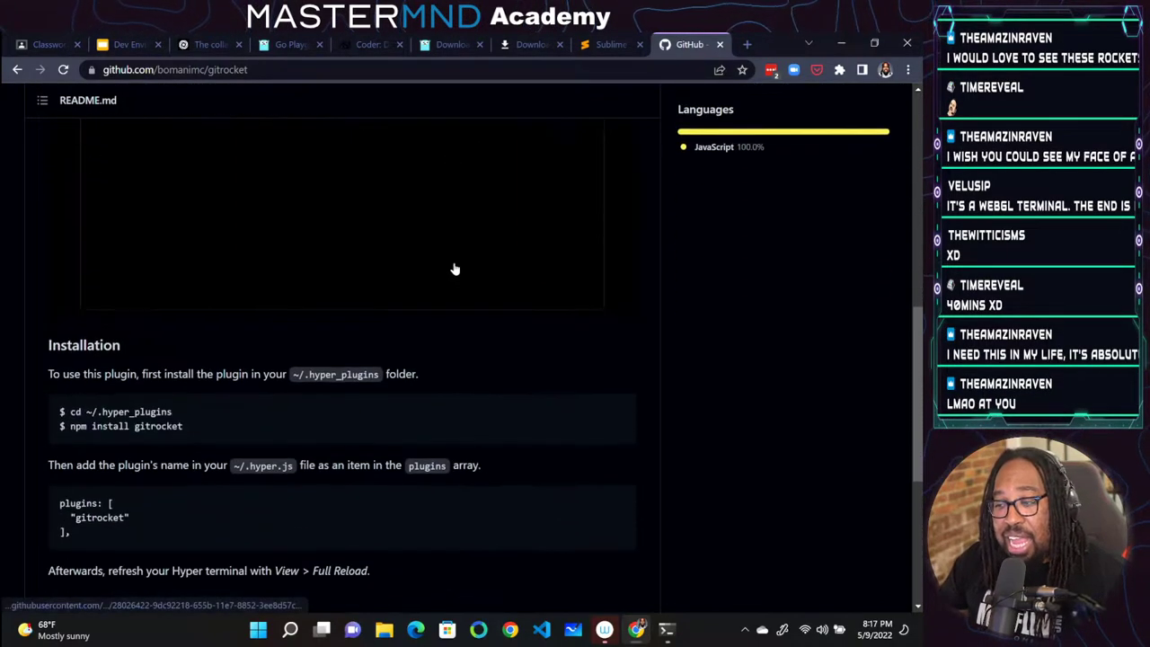
{"action": "scroll", "coordinate": [437, 274], "scroll_direction": "up", "scroll_amount": 4}
{"action": "scroll", "coordinate": [440, 315], "scroll_direction": "down", "scroll_amount": 5}
{"action": "scroll", "coordinate": [441, 343], "scroll_direction": "up", "scroll_amount": 5}
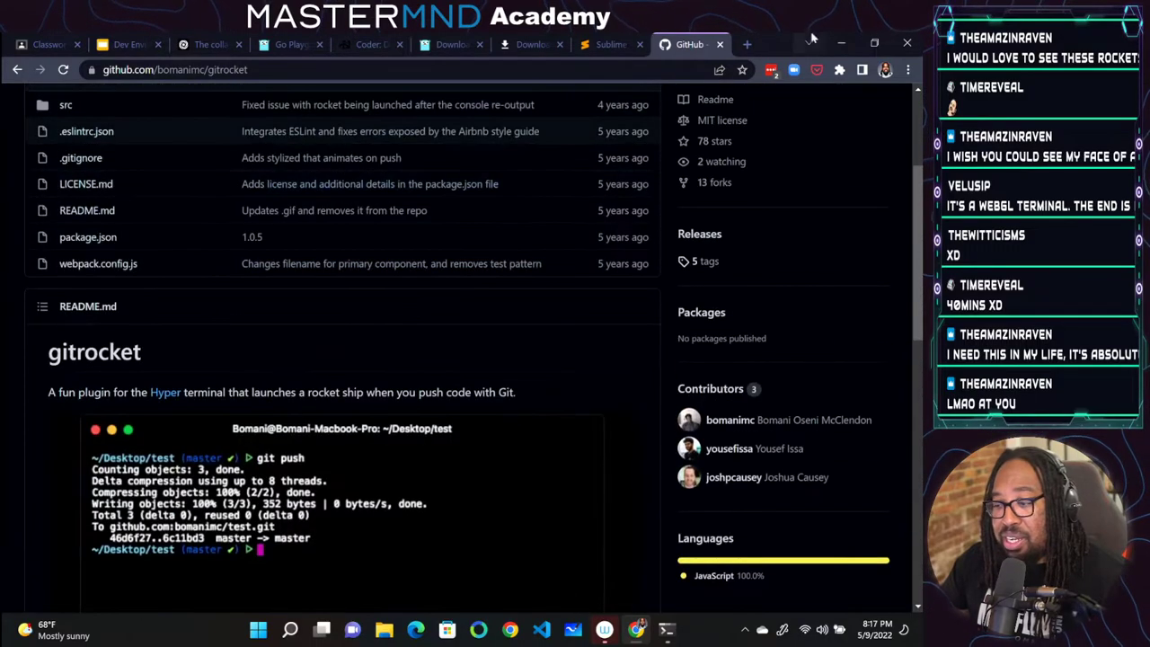
Return to the Dev Environment Setup presentation, present from the "What is VSCode?" slide through the !VSCODE slide, and exit the slideshow
{"action": "key", "text": "ctrl+shift+Tab"}
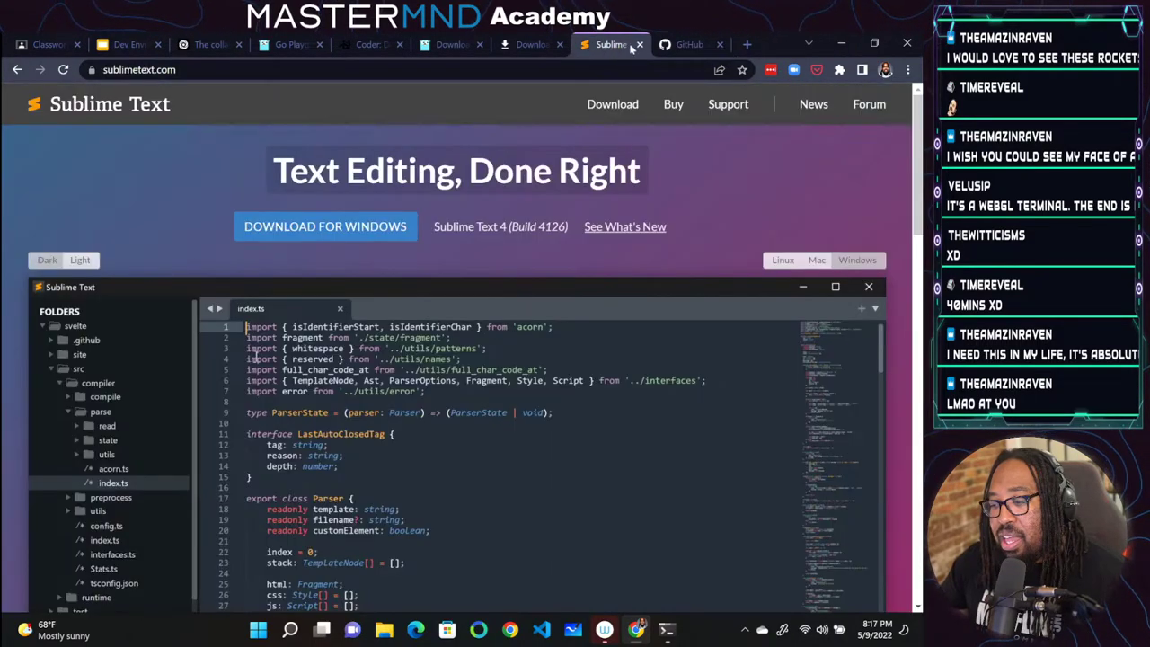
{"action": "left_click", "coordinate": [127, 44]}
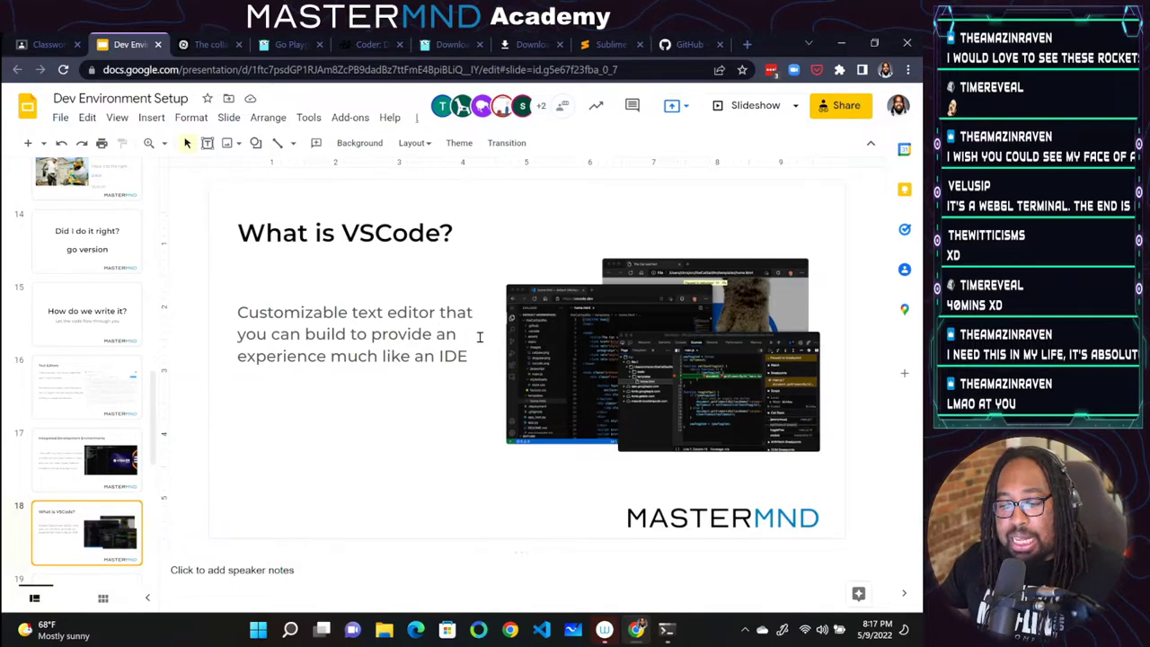
{"action": "scroll", "coordinate": [87, 450], "scroll_direction": "down", "scroll_amount": 3}
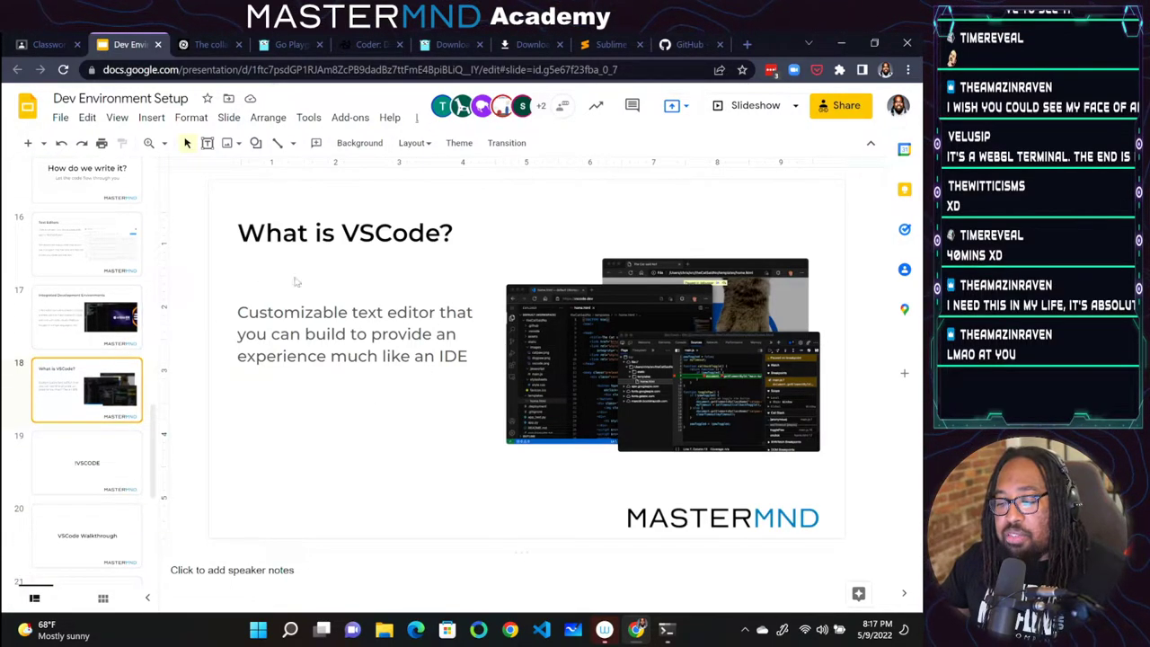
{"action": "left_click", "coordinate": [754, 105]}
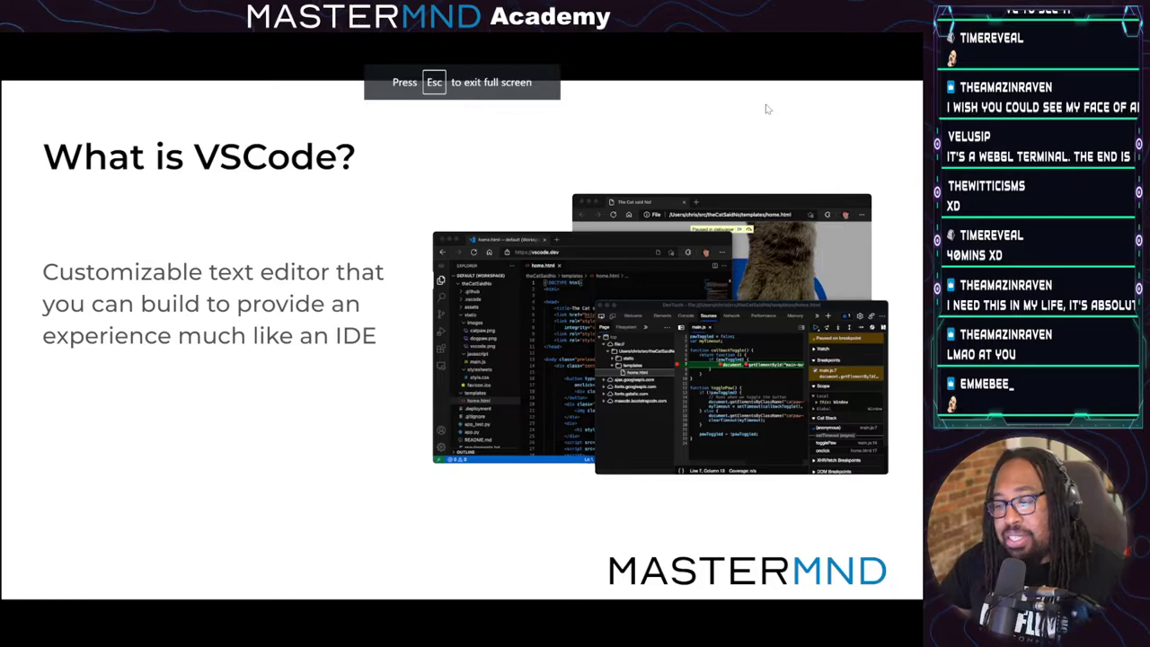
{"action": "key", "text": "Right"}
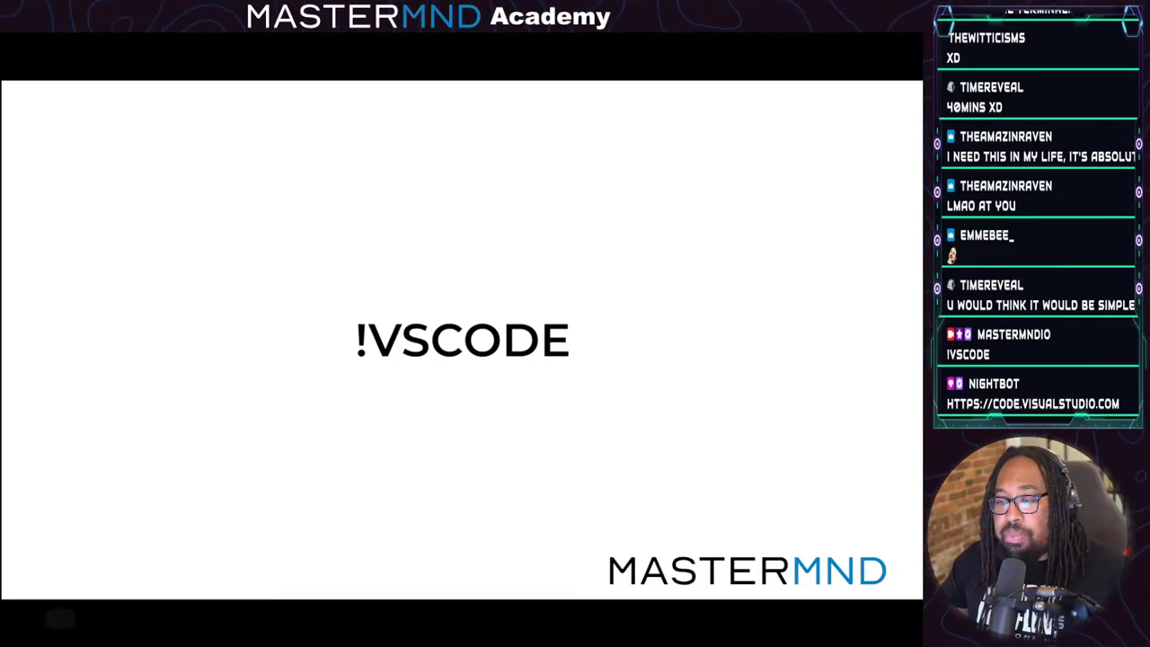
{"action": "key", "text": "Escape"}
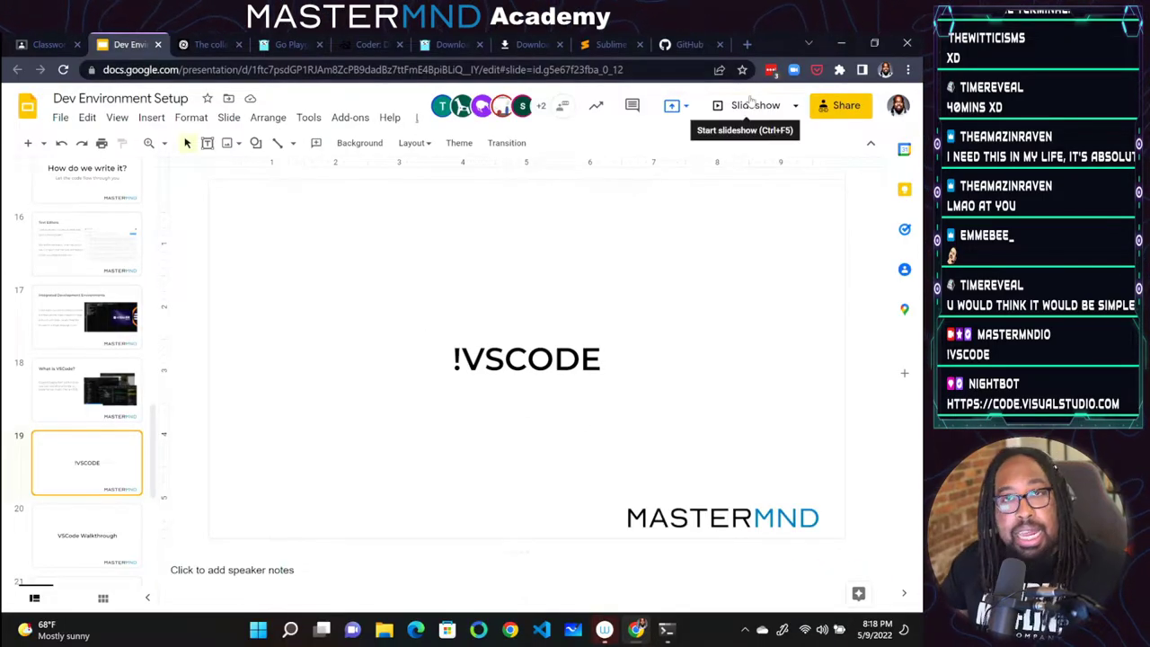
Search the web in a new tab for vscode install and open the Visual Studio Code download page
{"action": "left_click", "coordinate": [746, 44]}
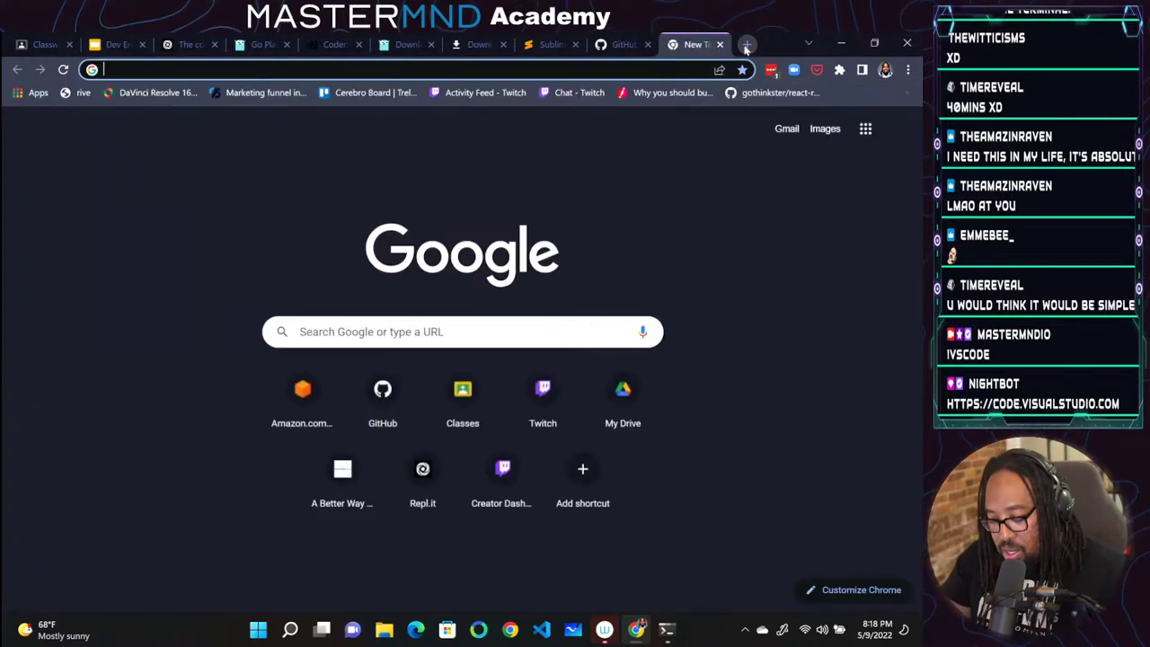
{"action": "type", "text": "vscode install"}
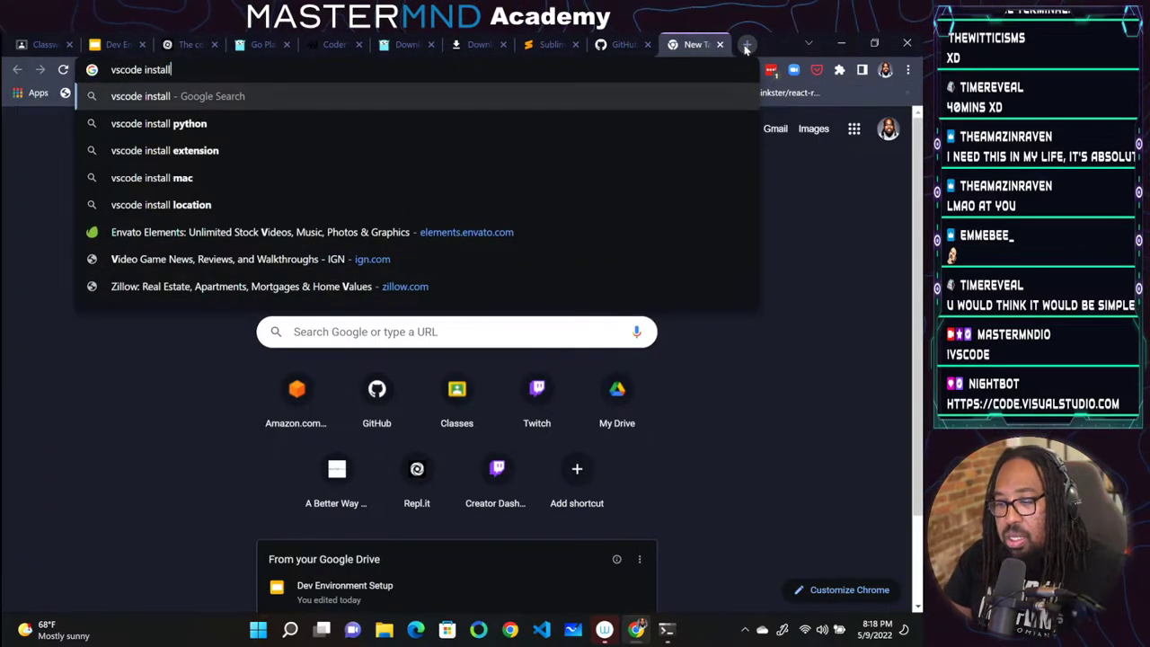
{"action": "key", "text": "Return"}
{"action": "left_click", "coordinate": [179, 275]}
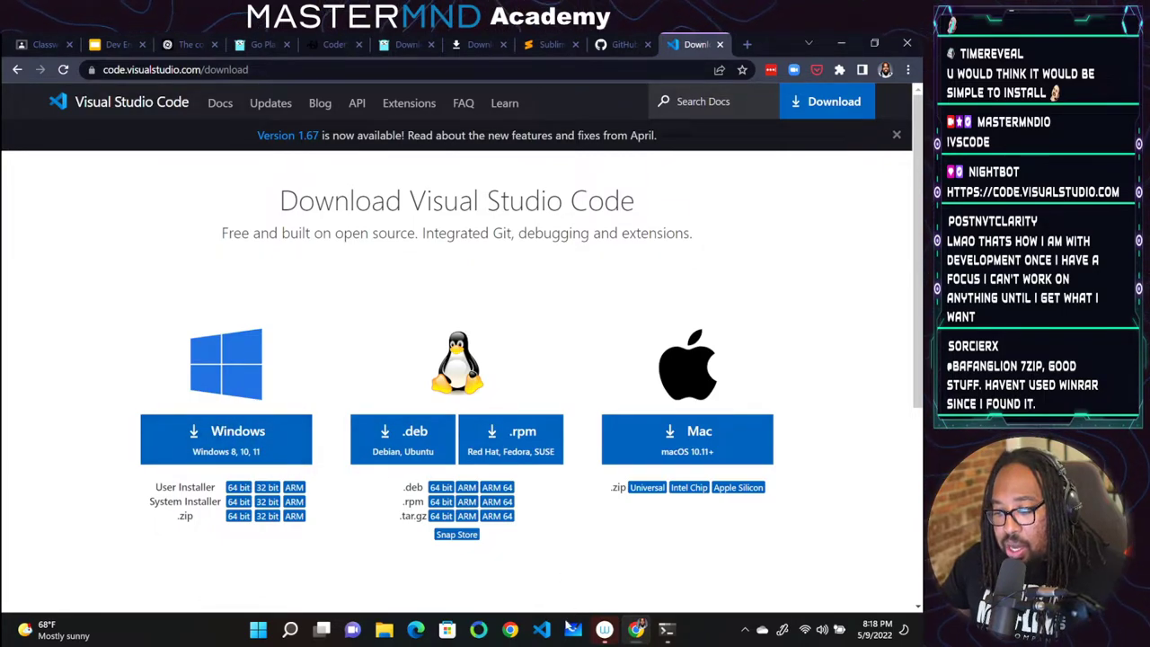
Download and save the Visual Studio Code installer for Windows, and run the downloaded setup file
{"action": "left_click", "coordinate": [218, 432]}
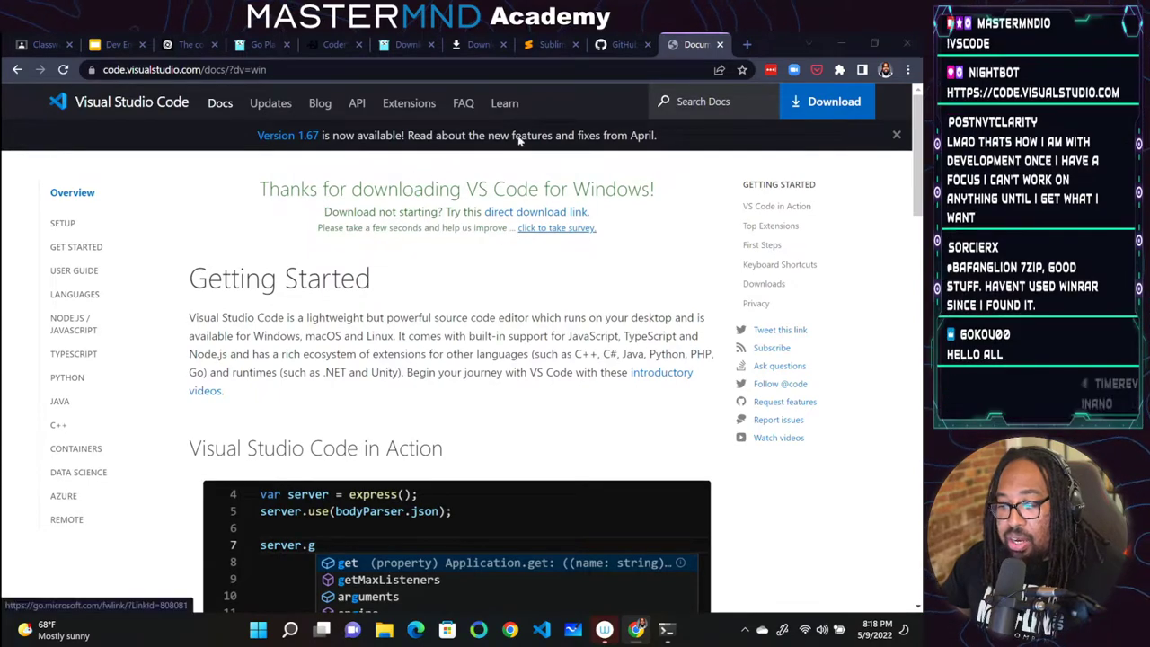
{"action": "left_click", "coordinate": [341, 353]}
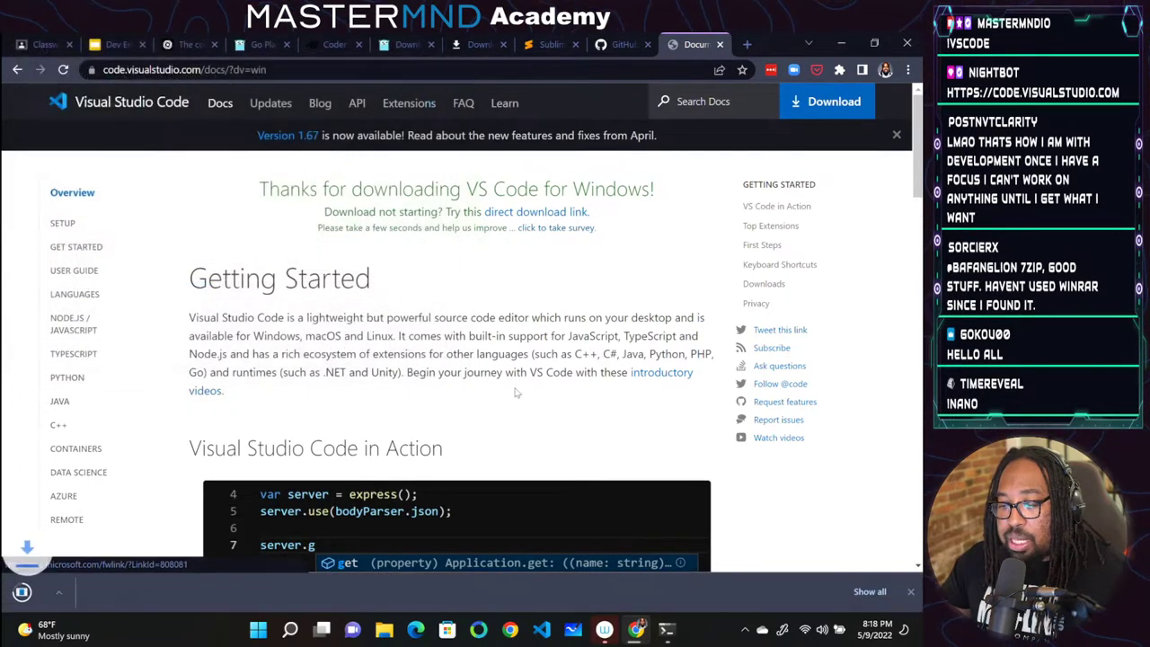
{"action": "left_click", "coordinate": [97, 595]}
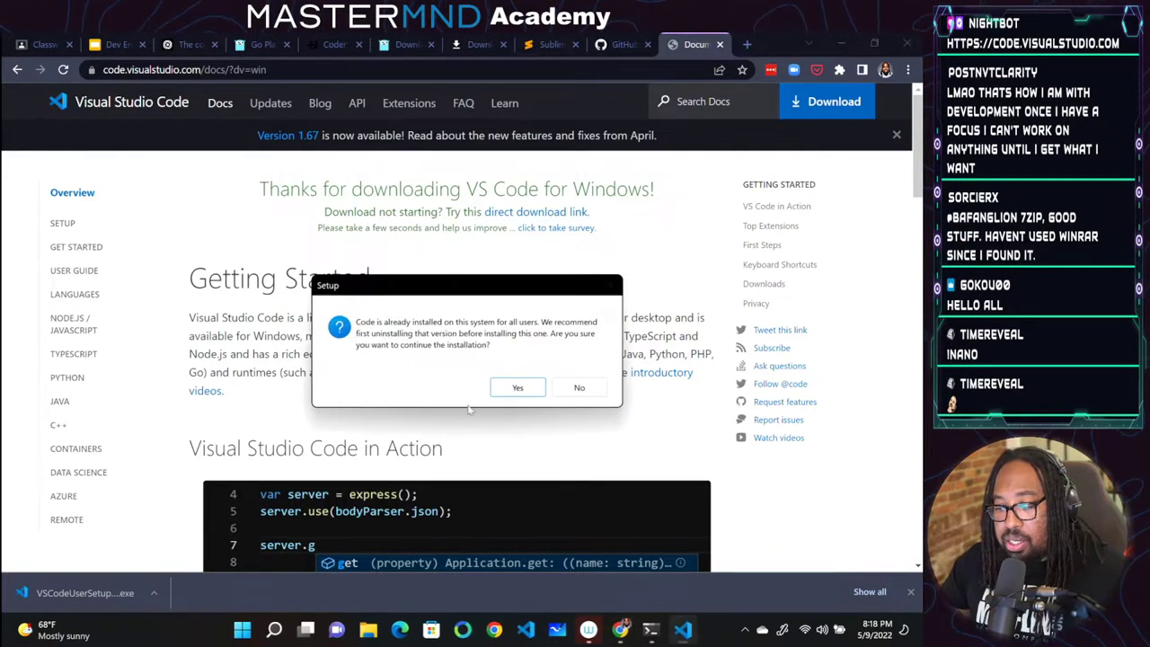
Continue the installation despite the already installed version and accept the license agreement
{"action": "left_click", "coordinate": [515, 389]}
{"action": "left_click", "coordinate": [343, 431]}
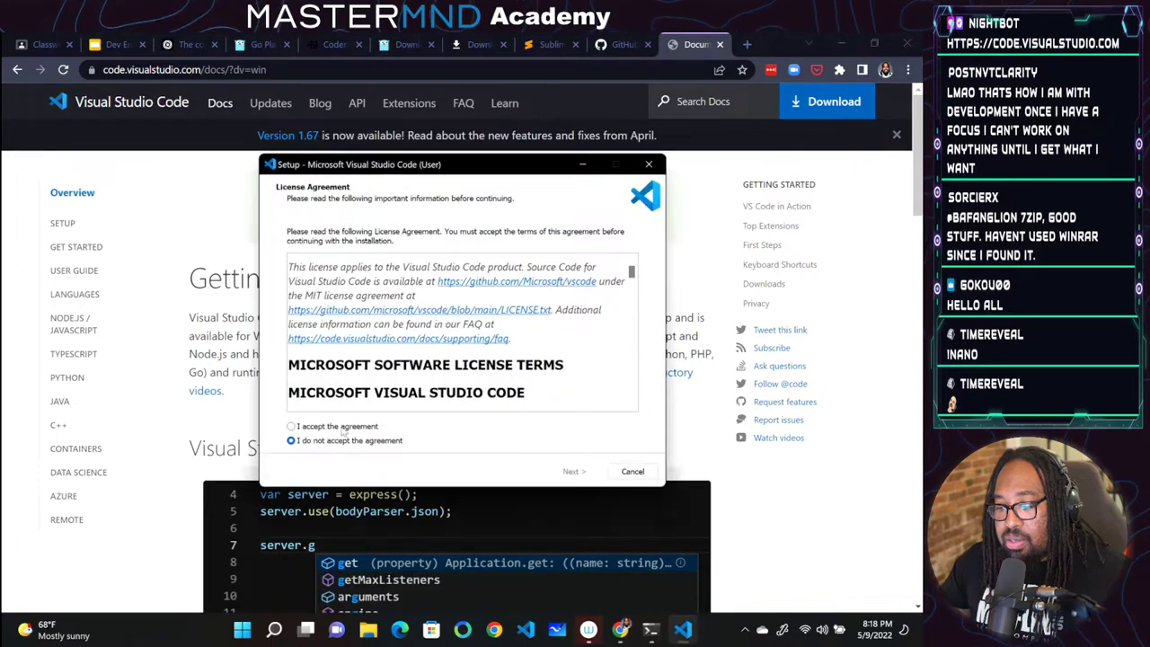
{"action": "left_click", "coordinate": [574, 471]}
Install Visual Studio Code with the default location, Start Menu folder and additional tasks, and finish setup with Launch Visual Studio Code enabled
{"action": "left_click", "coordinate": [573, 470]}
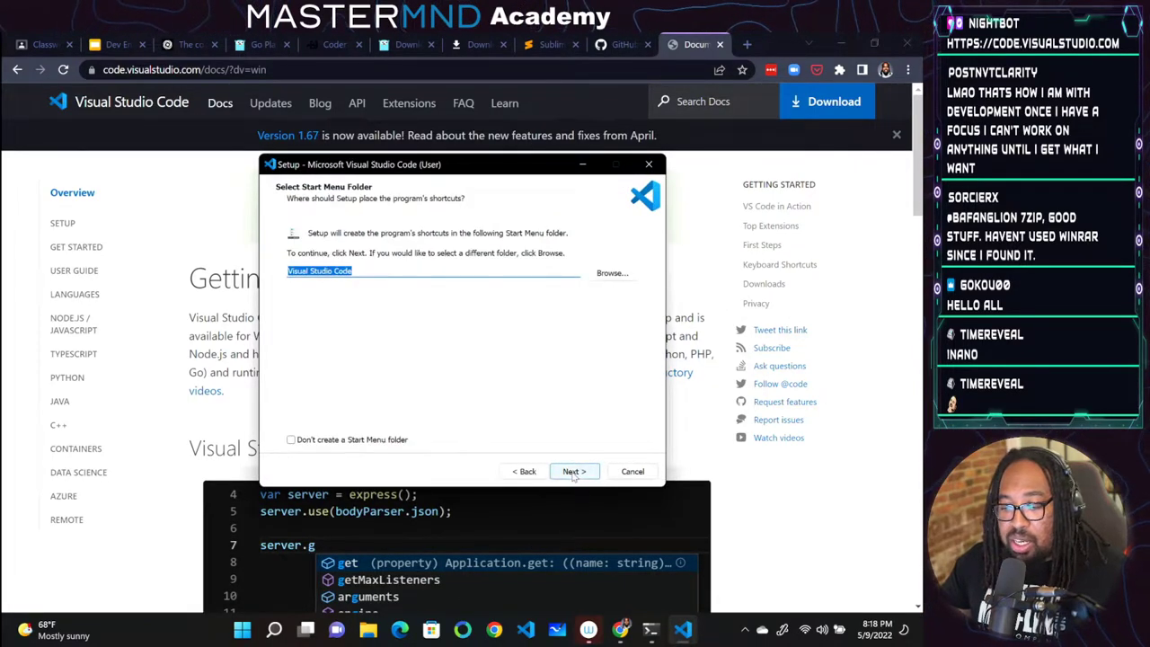
{"action": "left_click", "coordinate": [573, 471]}
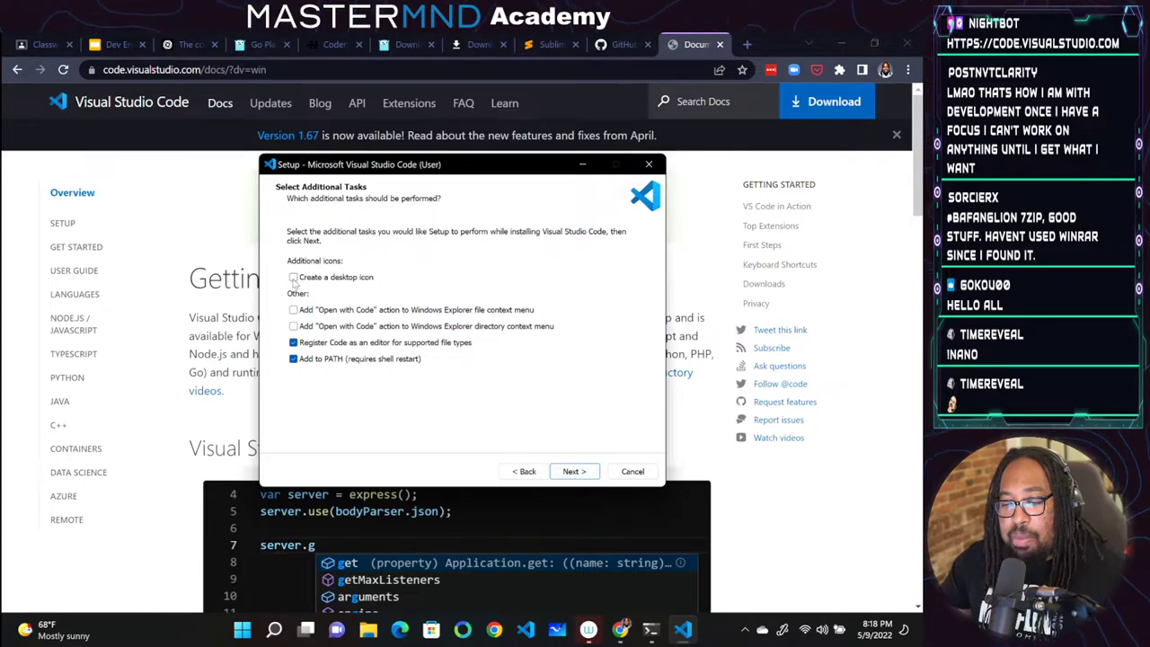
{"action": "left_click", "coordinate": [573, 471]}
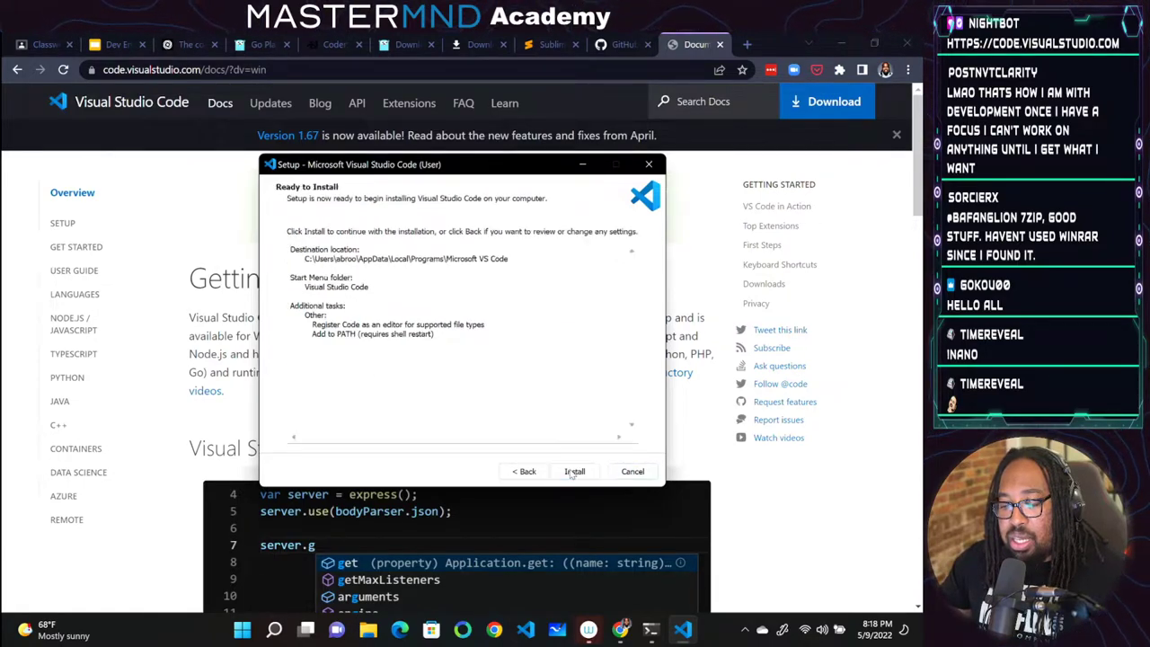
{"action": "left_click", "coordinate": [575, 471]}
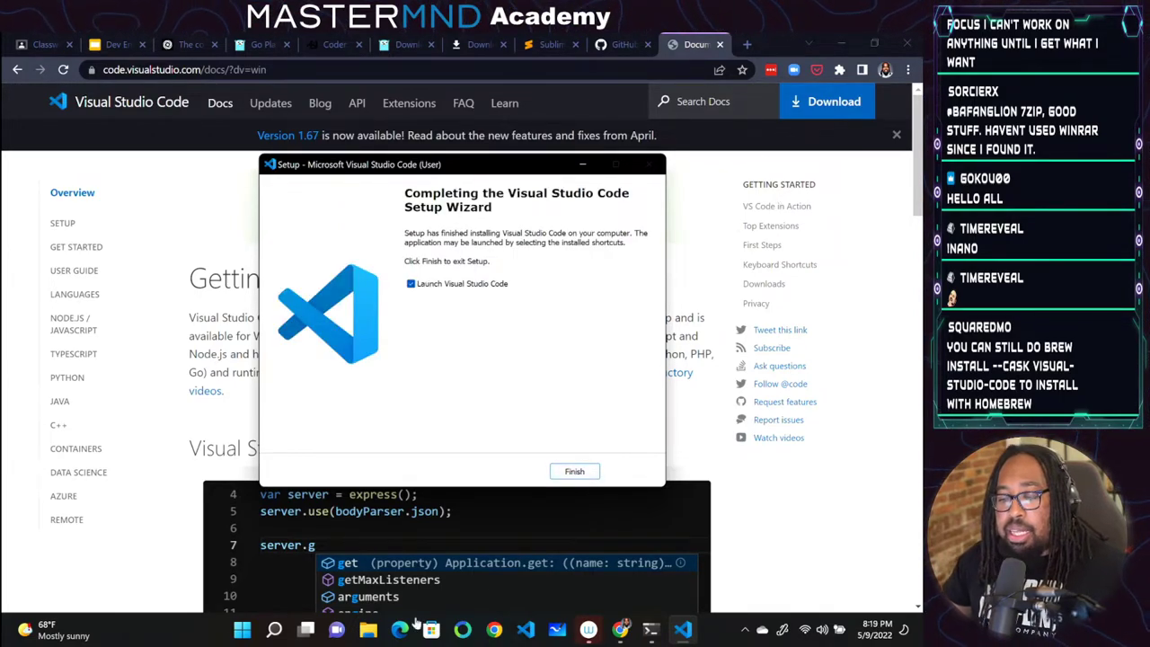
{"action": "left_click", "coordinate": [575, 471]}
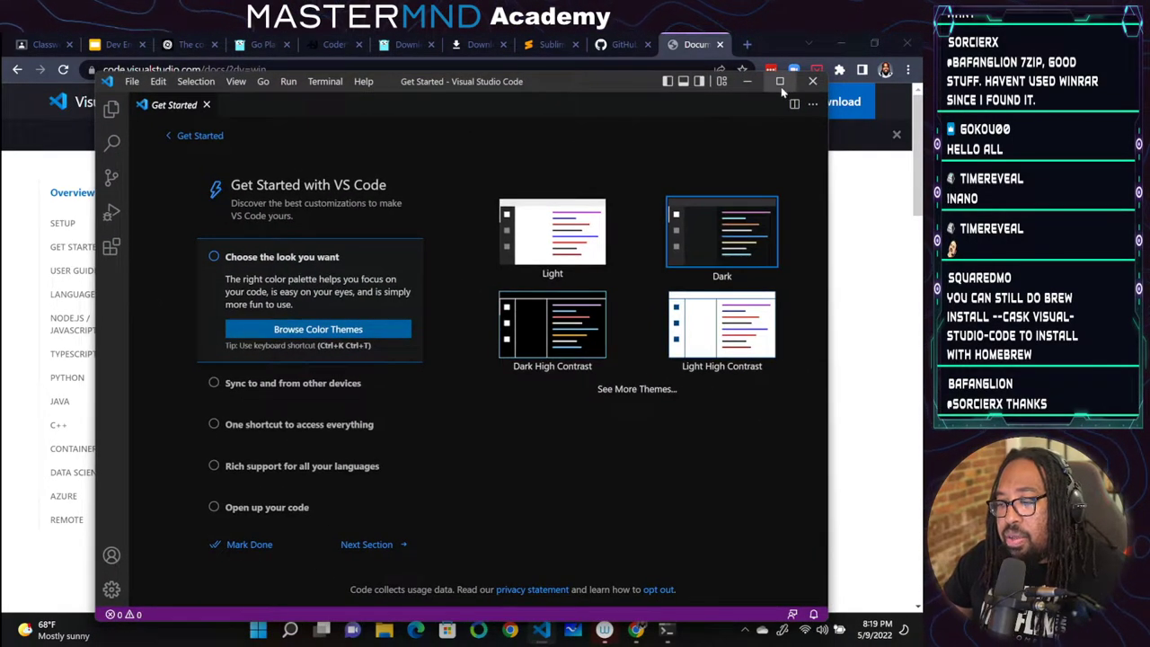
Move the Visual Studio Code window aside and bring up the Dev Environment Setup presentation in the browser
{"action": "double_click", "coordinate": [747, 91]}
{"action": "double_click", "coordinate": [737, 49]}
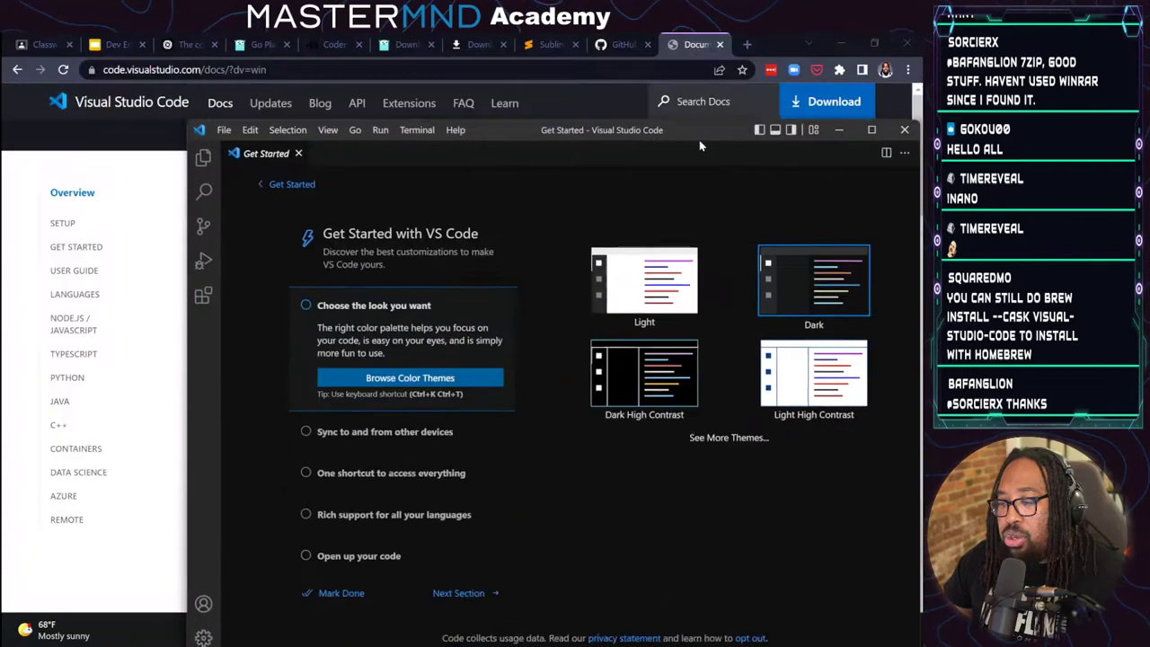
{"action": "left_click", "coordinate": [626, 264]}
{"action": "left_click", "coordinate": [620, 44]}
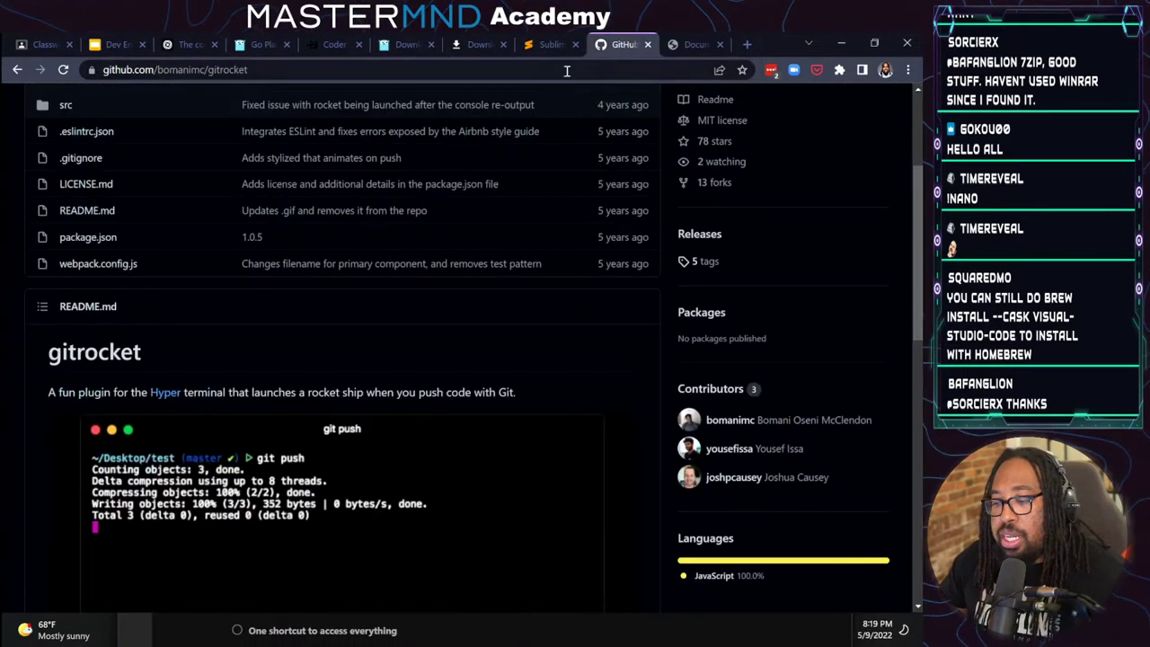
{"action": "left_click", "coordinate": [693, 44]}
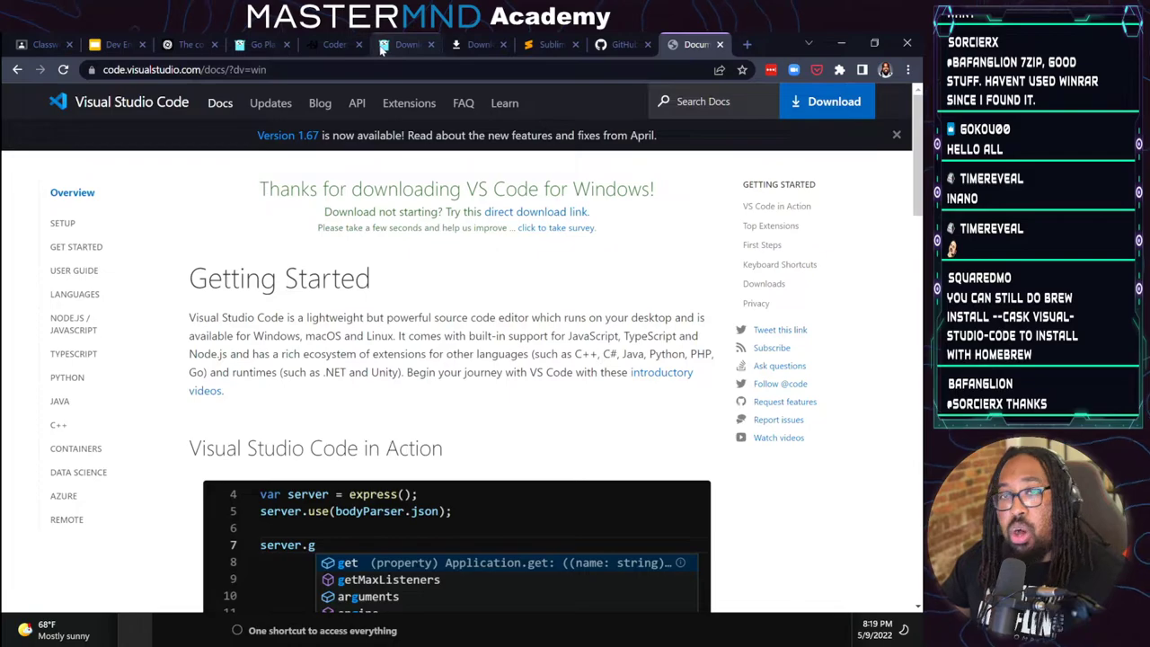
{"action": "left_click", "coordinate": [118, 37]}
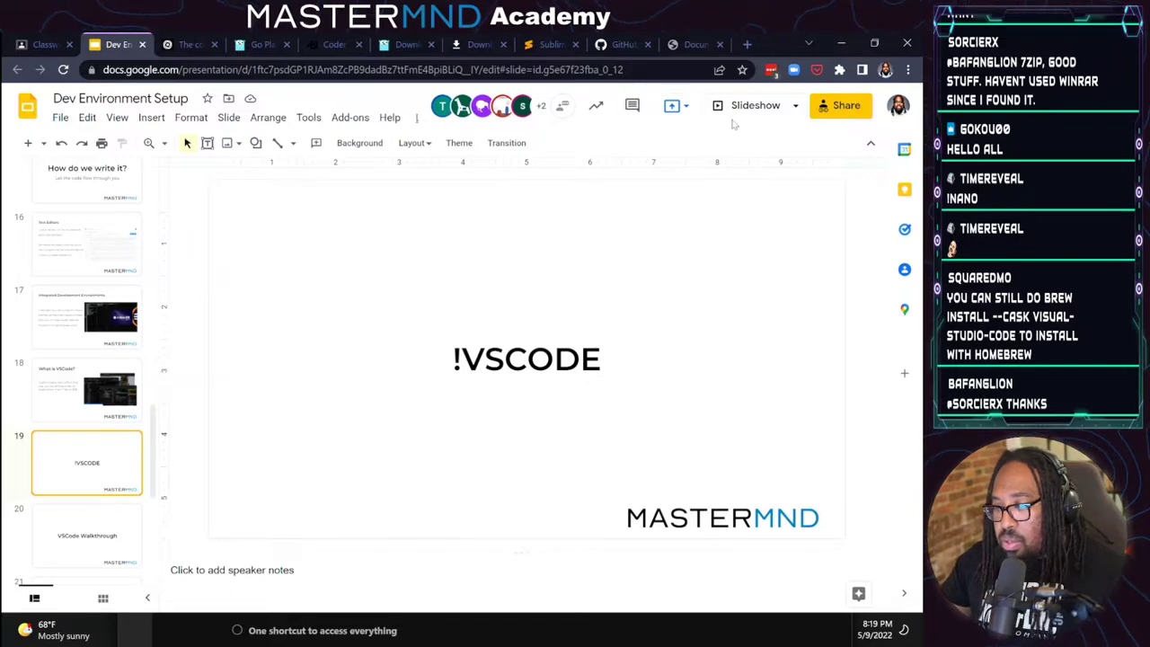
Present the deck from the !VSCODE slide, flip forward to VSCode Walkthrough and back, and end the slideshow
{"action": "left_click", "coordinate": [777, 105]}
{"action": "key", "text": "Right"}
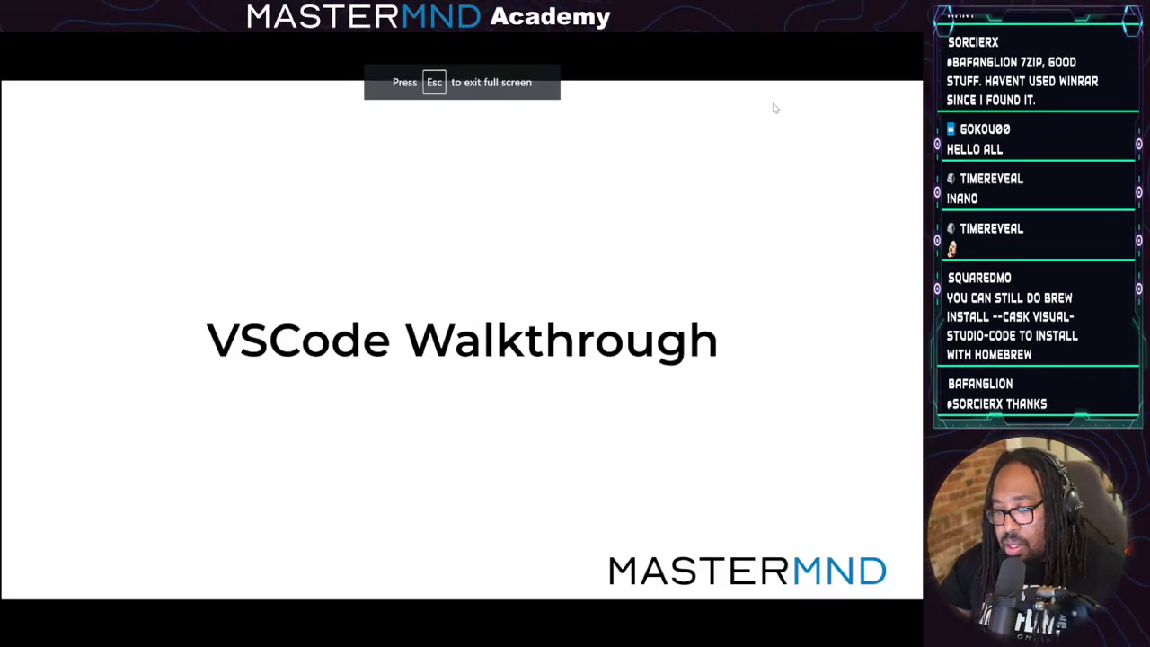
{"action": "key", "text": "Left"}
{"action": "key", "text": "Right"}
{"action": "key", "text": "Right"}
{"action": "key", "text": "Left"}
{"action": "key", "text": "Left"}
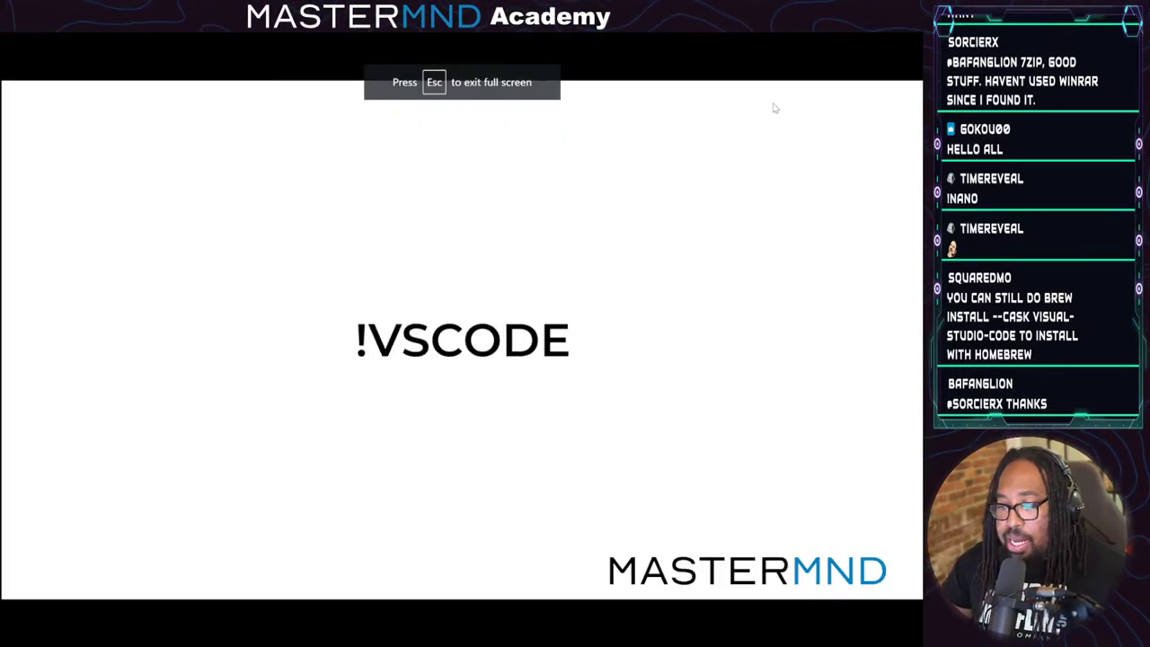
{"action": "key", "text": "Escape"}
In a reduced browser window, search the web in a new tab for winget and open the Microsoft Docs article
{"action": "key", "text": "super+Down"}
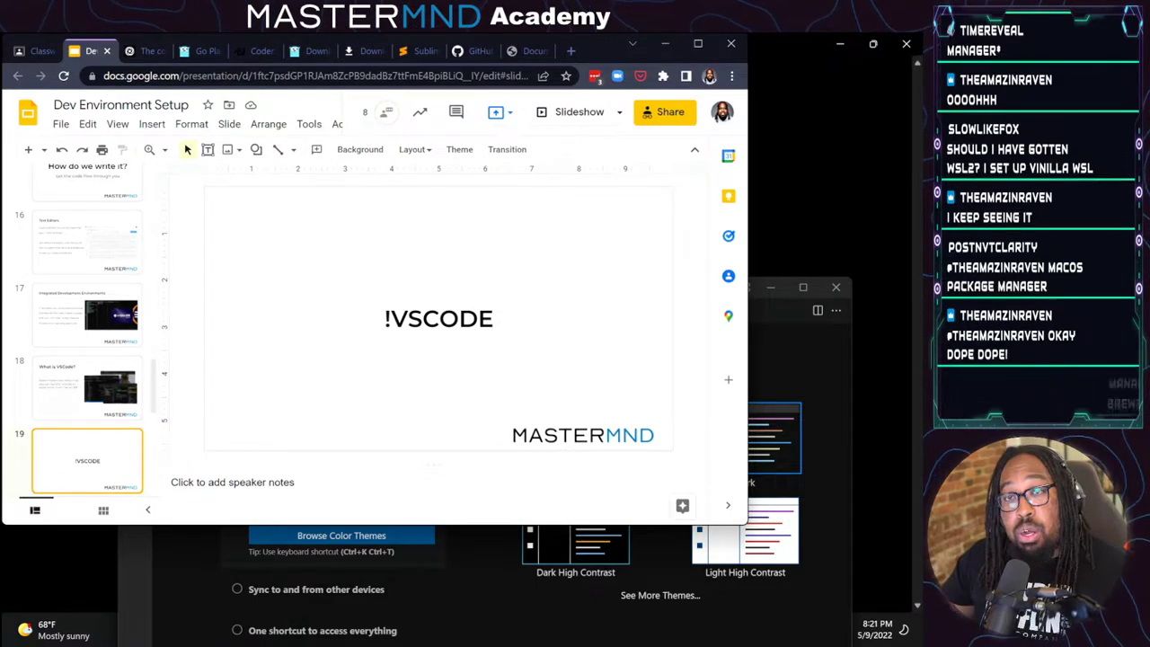
{"action": "left_click", "coordinate": [570, 51]}
{"action": "type", "text": "wi"}
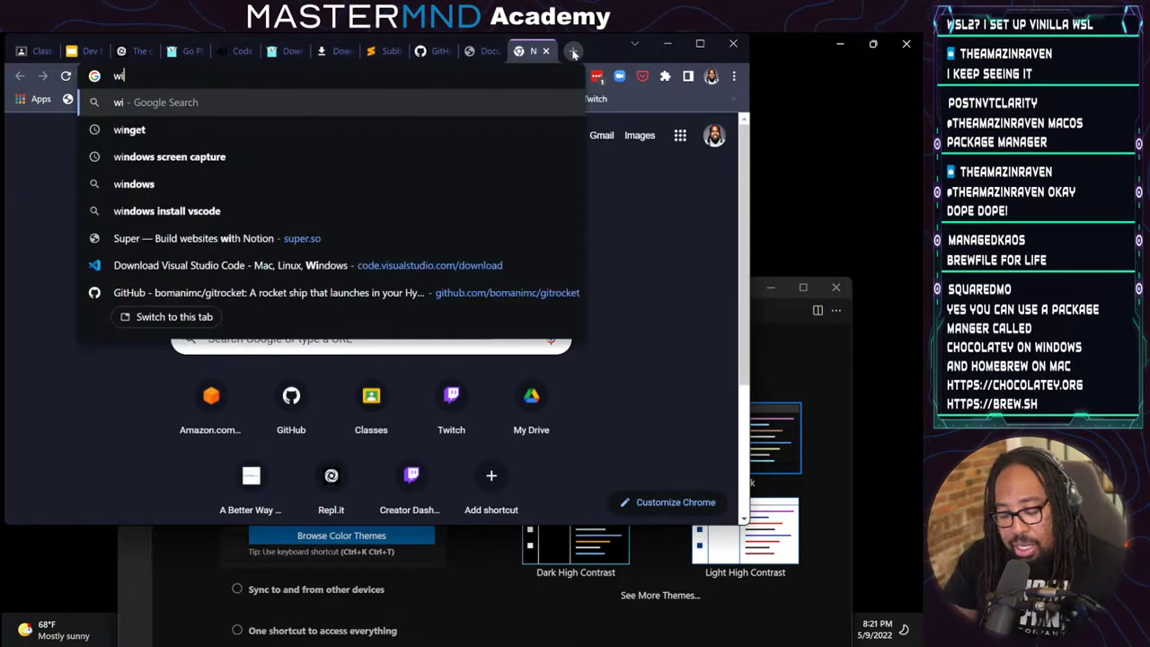
{"action": "type", "text": "nget"}
{"action": "key", "text": "Return"}
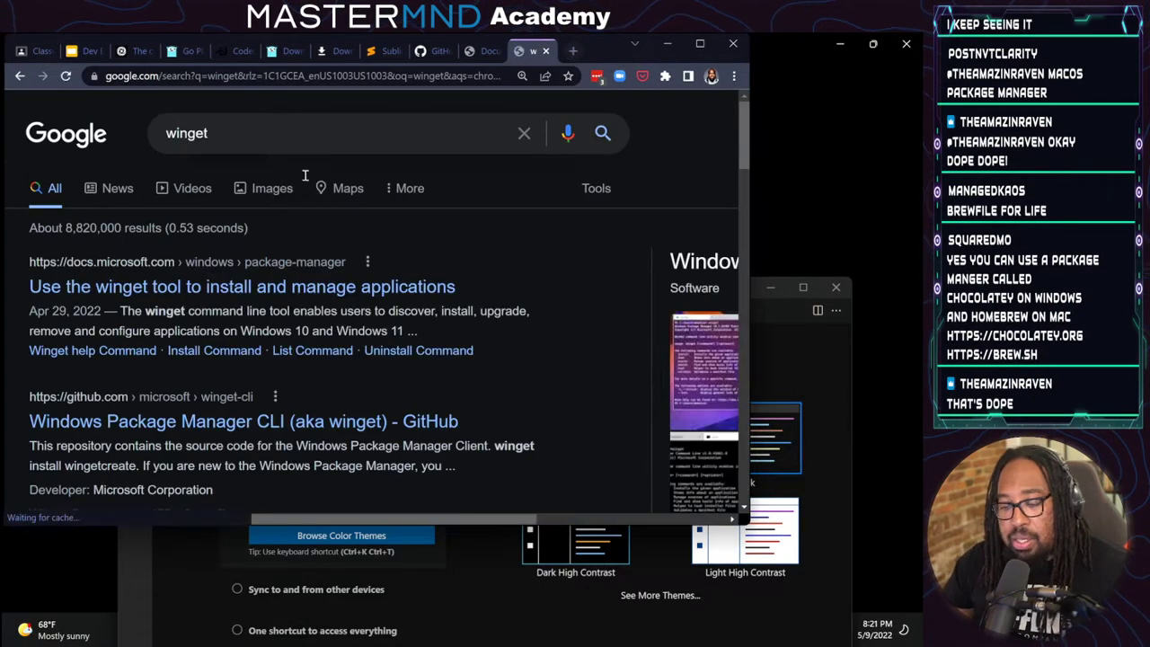
{"action": "left_click", "coordinate": [380, 286]}
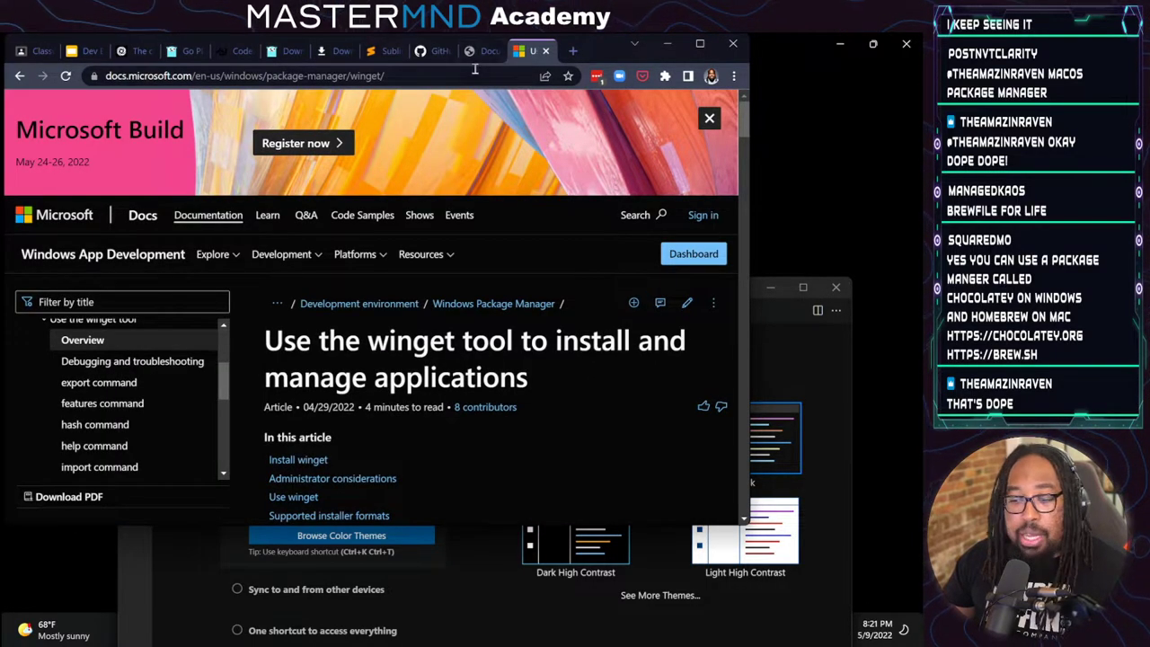
Search the web for chocolatey in the same tab, enlarge the browser window and open the chocolatey.org homepage
{"action": "left_click", "coordinate": [469, 75]}
{"action": "type", "text": "choco"}
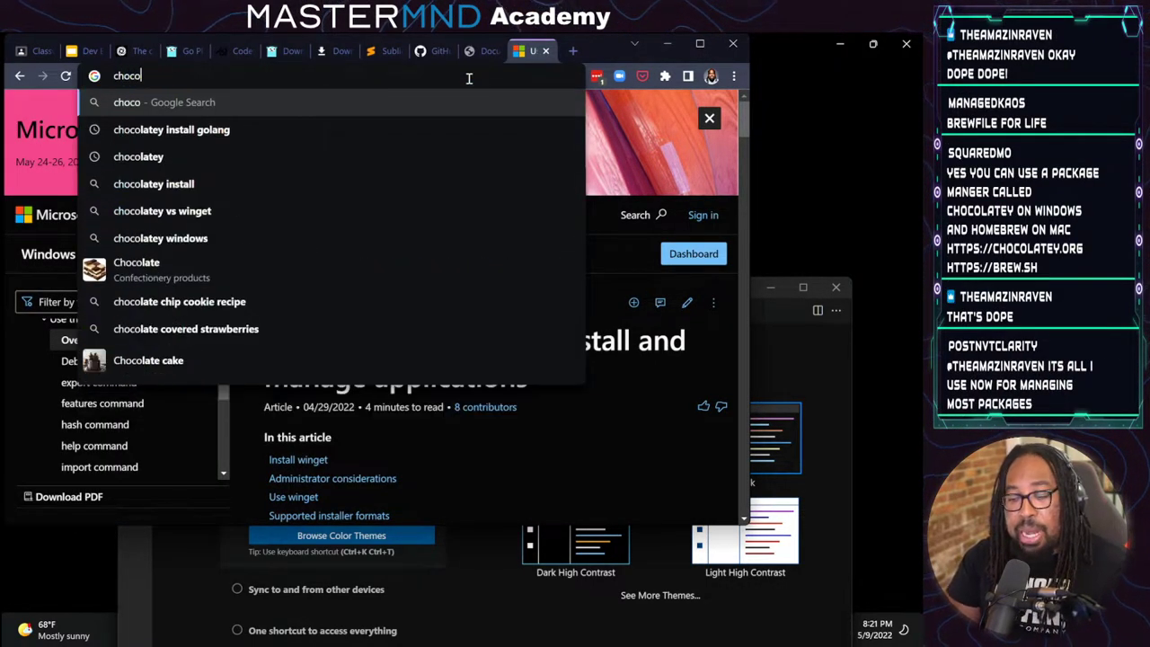
{"action": "type", "text": "latey"}
{"action": "key", "text": "Return"}
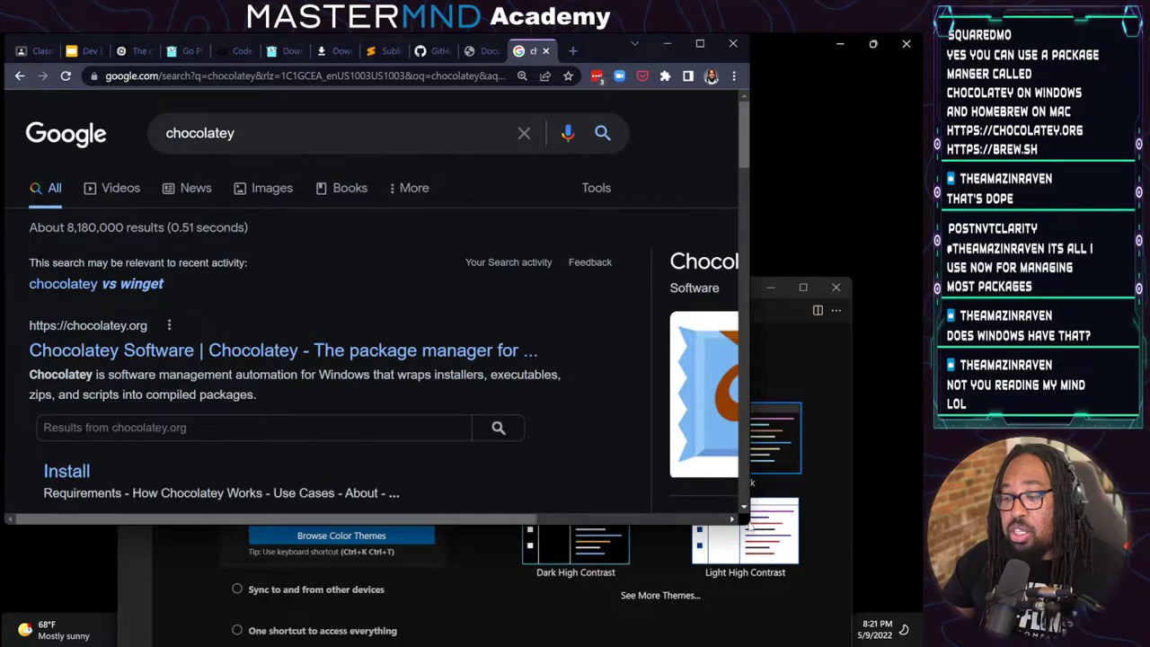
{"action": "left_click_drag", "start_coordinate": [746, 523], "coordinate": [855, 563]}
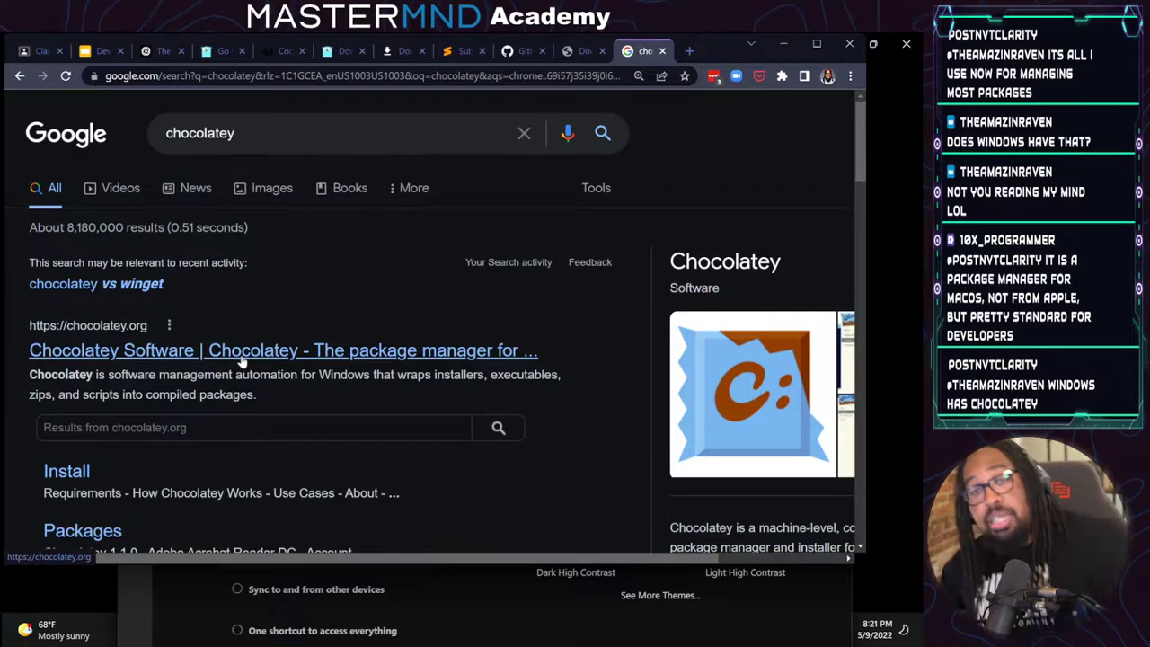
{"action": "left_click", "coordinate": [240, 359]}
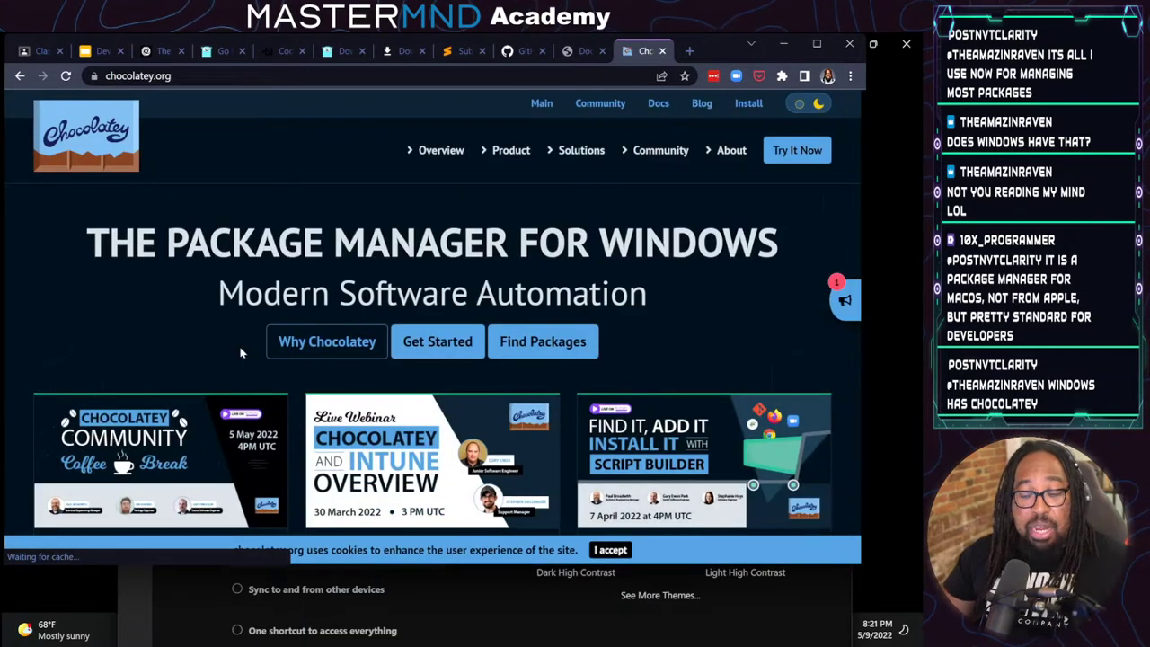
{"action": "scroll", "coordinate": [261, 297], "scroll_direction": "down", "scroll_amount": 1}
{"action": "scroll", "coordinate": [275, 260], "scroll_direction": "up", "scroll_amount": 1}
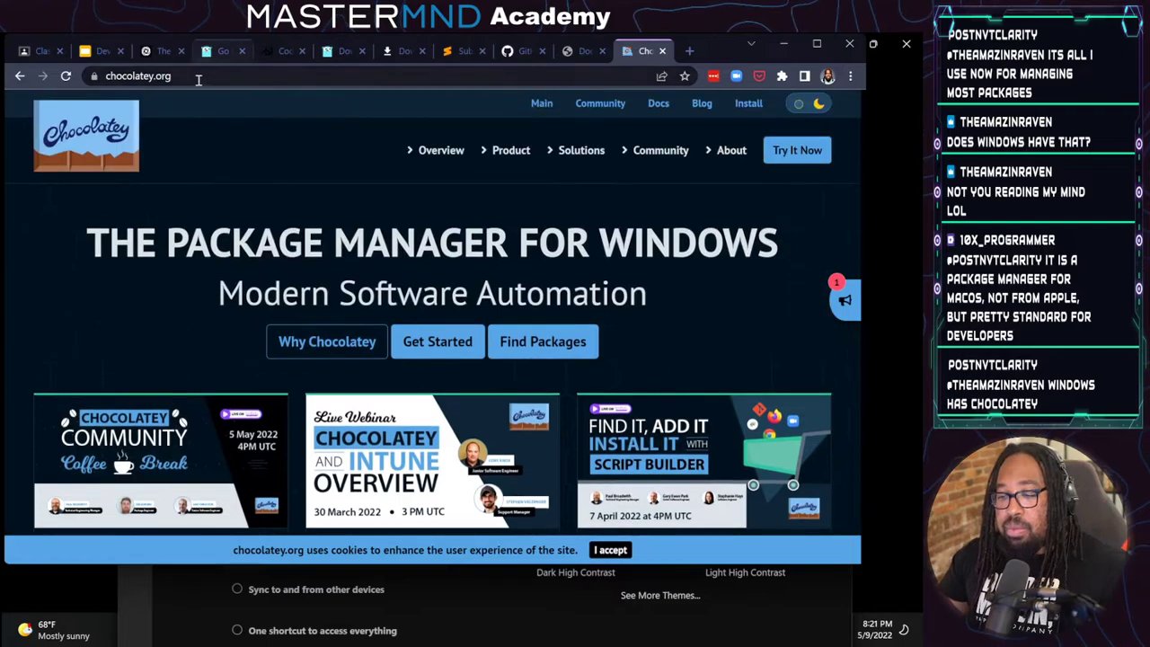
Select the chocolatey.org address and look over the homepage and its Product options
{"action": "left_click", "coordinate": [201, 77]}
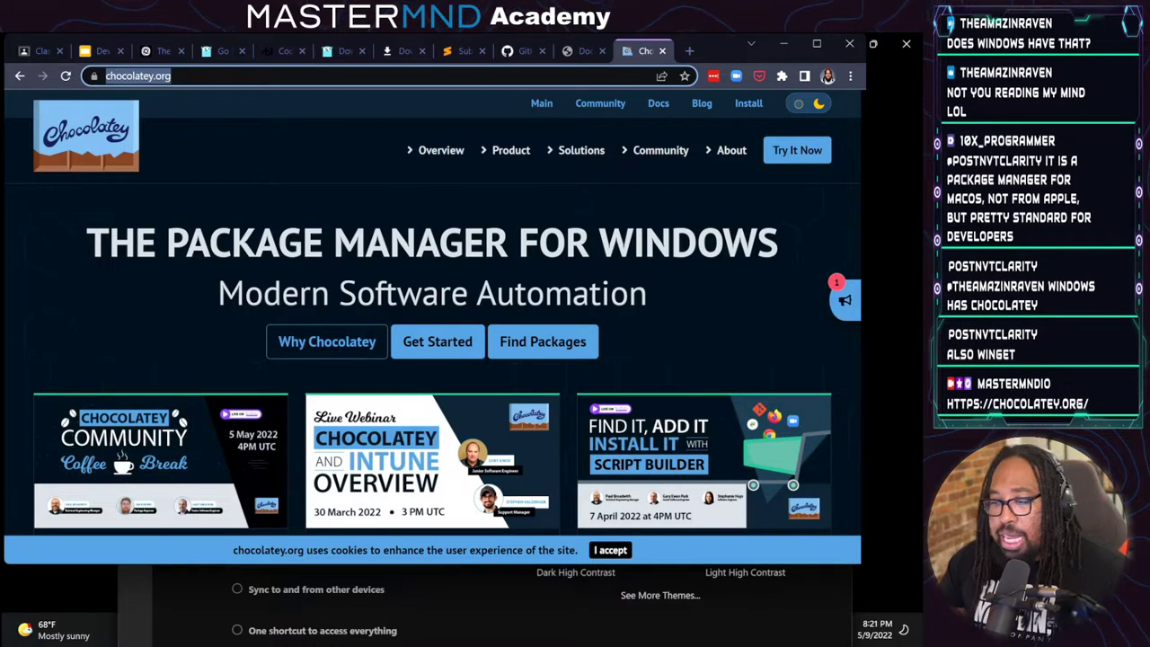
{"action": "scroll", "coordinate": [574, 355], "scroll_direction": "down", "scroll_amount": 4}
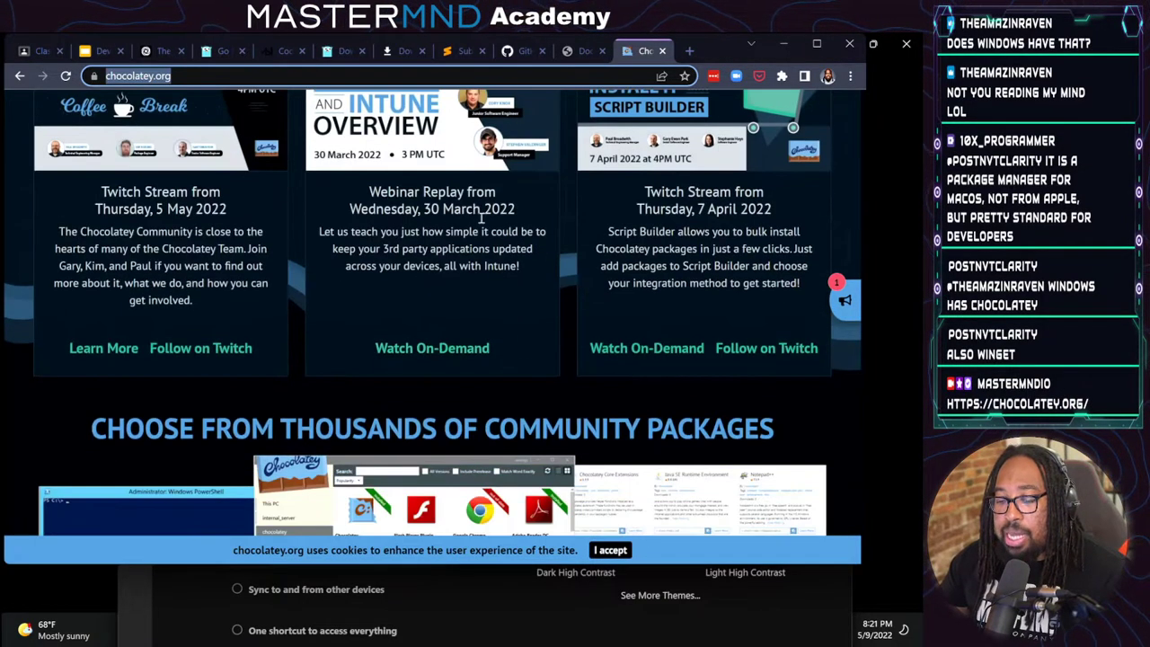
{"action": "scroll", "coordinate": [422, 261], "scroll_direction": "up", "scroll_amount": 4}
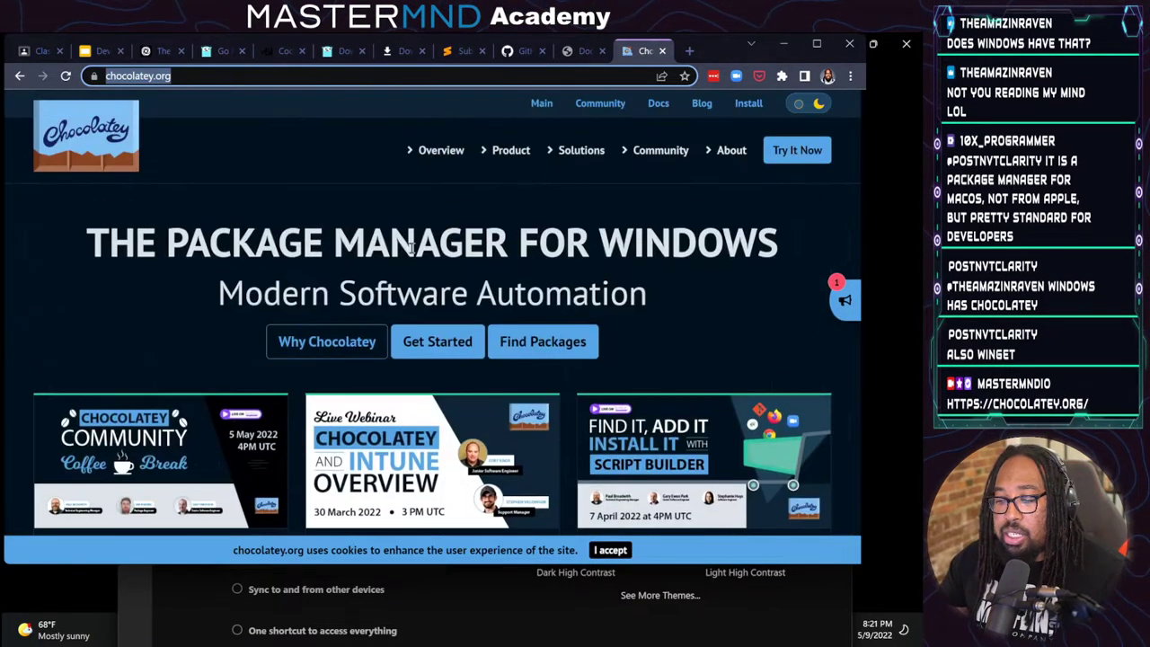
{"action": "left_click", "coordinate": [507, 150]}
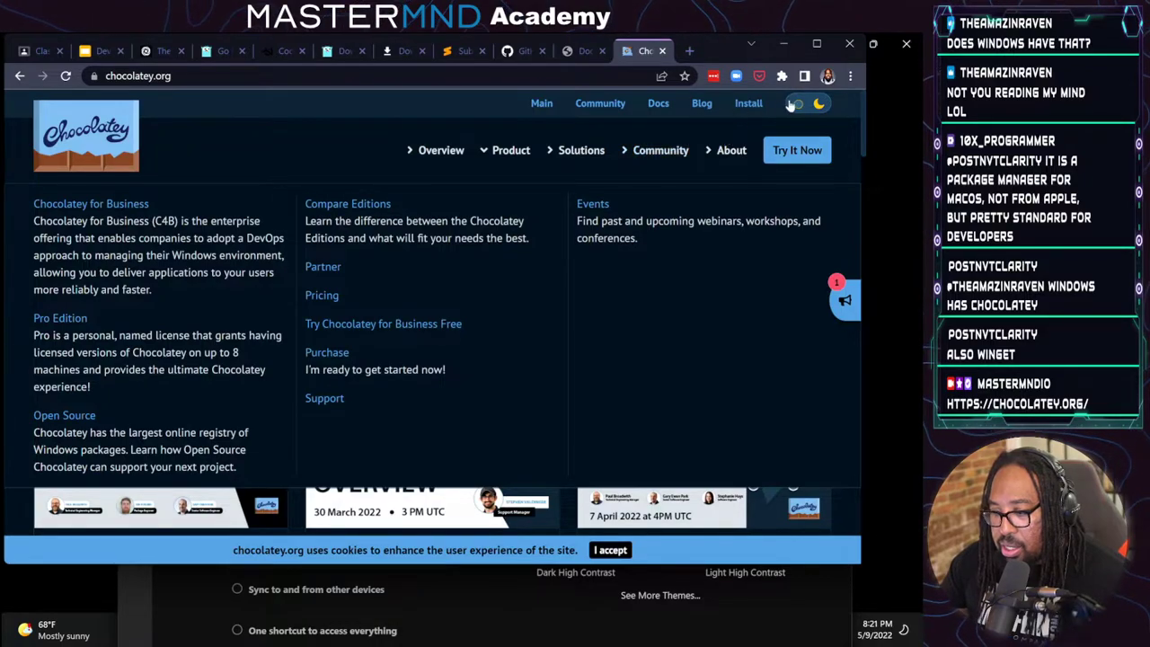
{"action": "left_click", "coordinate": [508, 150]}
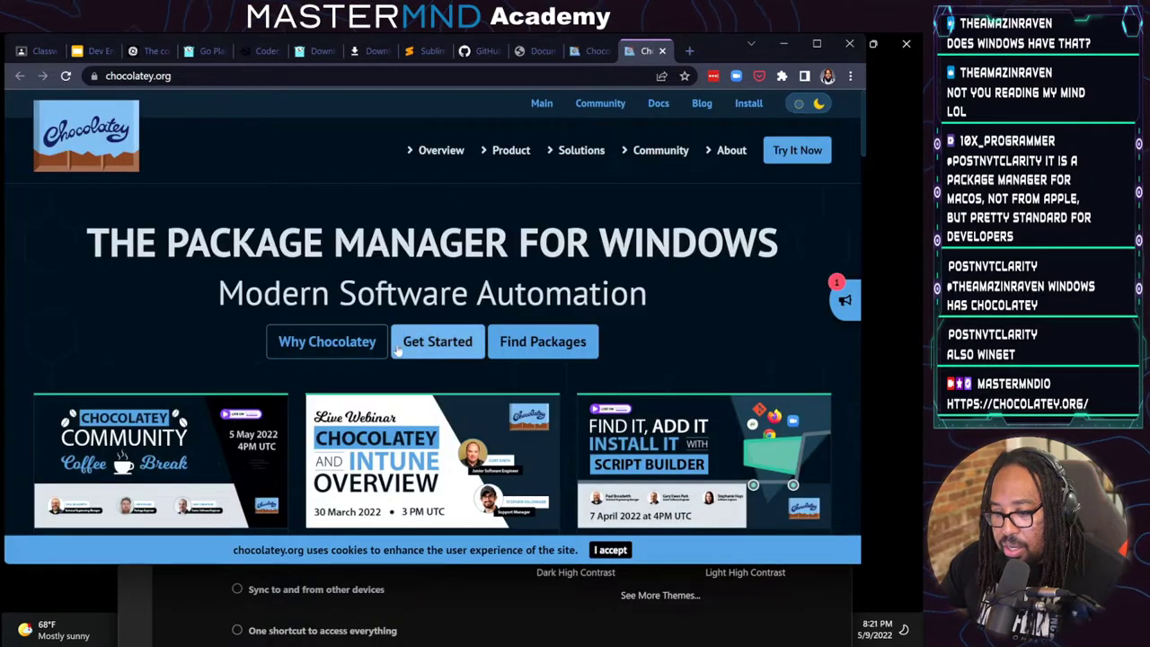
Open Chocolatey's community package repository and acknowledge its moderation and disclaimer notice
{"action": "left_click", "coordinate": [543, 345]}
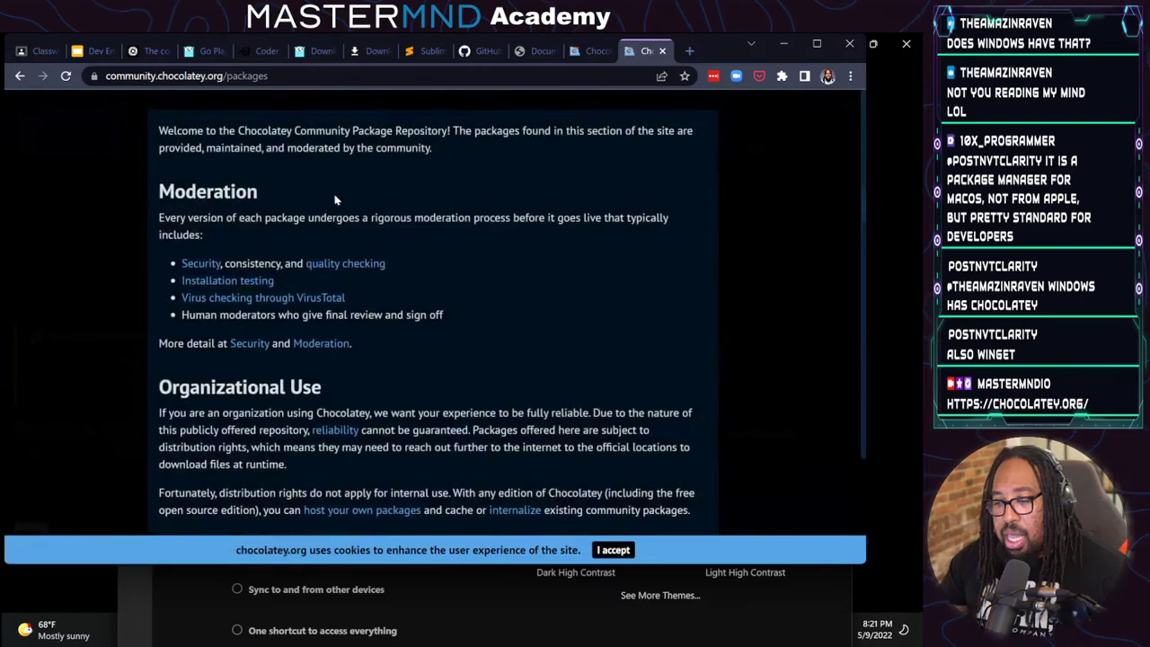
{"action": "scroll", "coordinate": [785, 369], "scroll_direction": "down", "scroll_amount": 5}
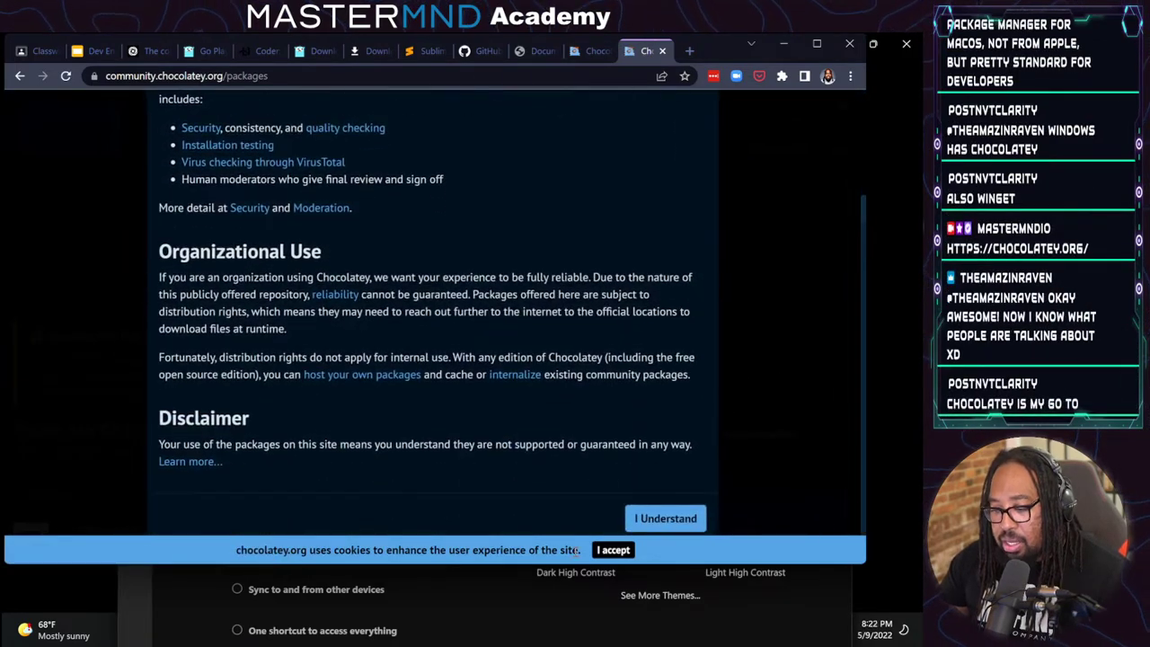
{"action": "left_click", "coordinate": [662, 516]}
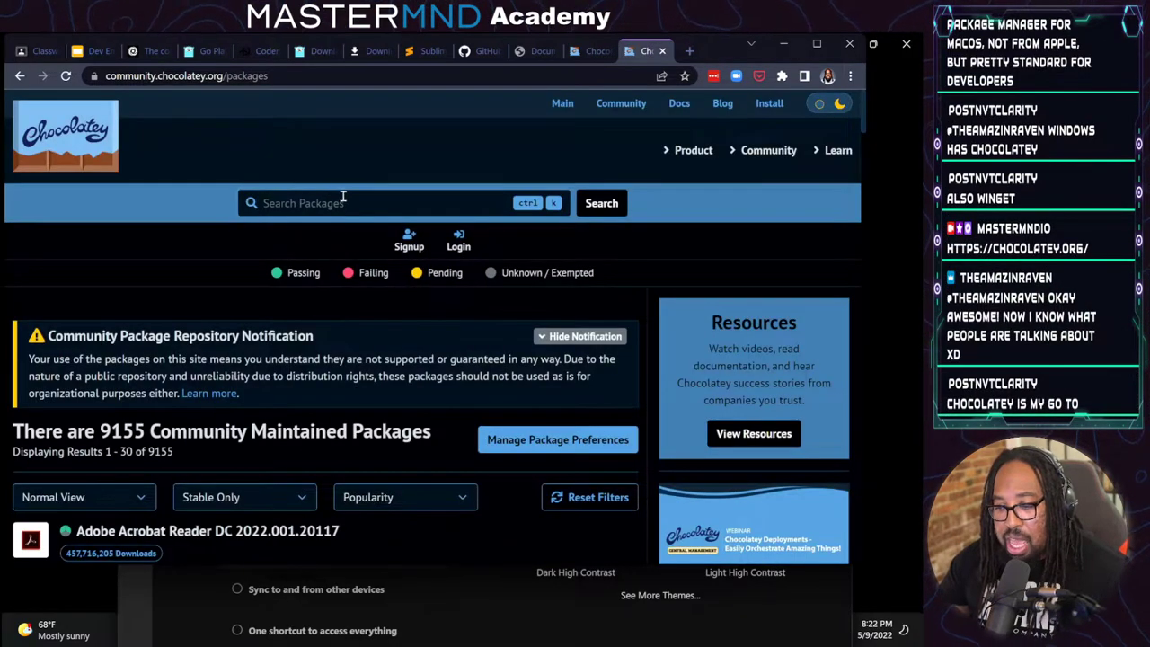
Search the Chocolatey packages for vscode and highlight the choco install vscode command of the Visual Studio Code package
{"action": "left_click", "coordinate": [326, 195]}
{"action": "type", "text": "vscode"}
{"action": "key", "text": "Return"}
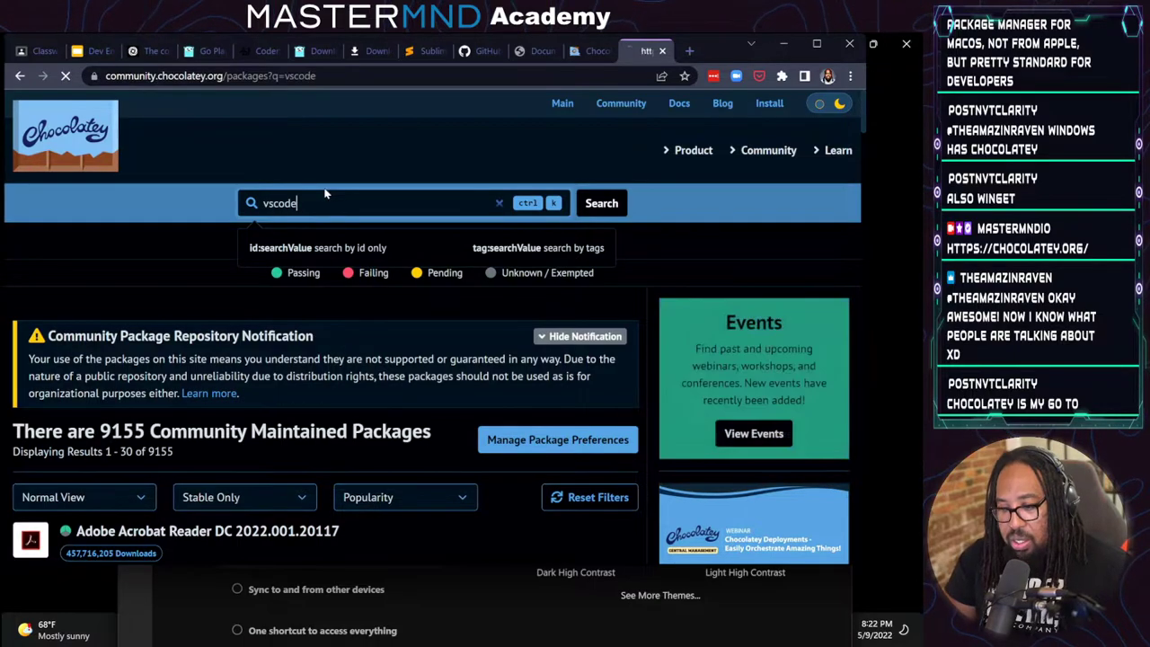
{"action": "scroll", "coordinate": [241, 391], "scroll_direction": "down", "scroll_amount": 2}
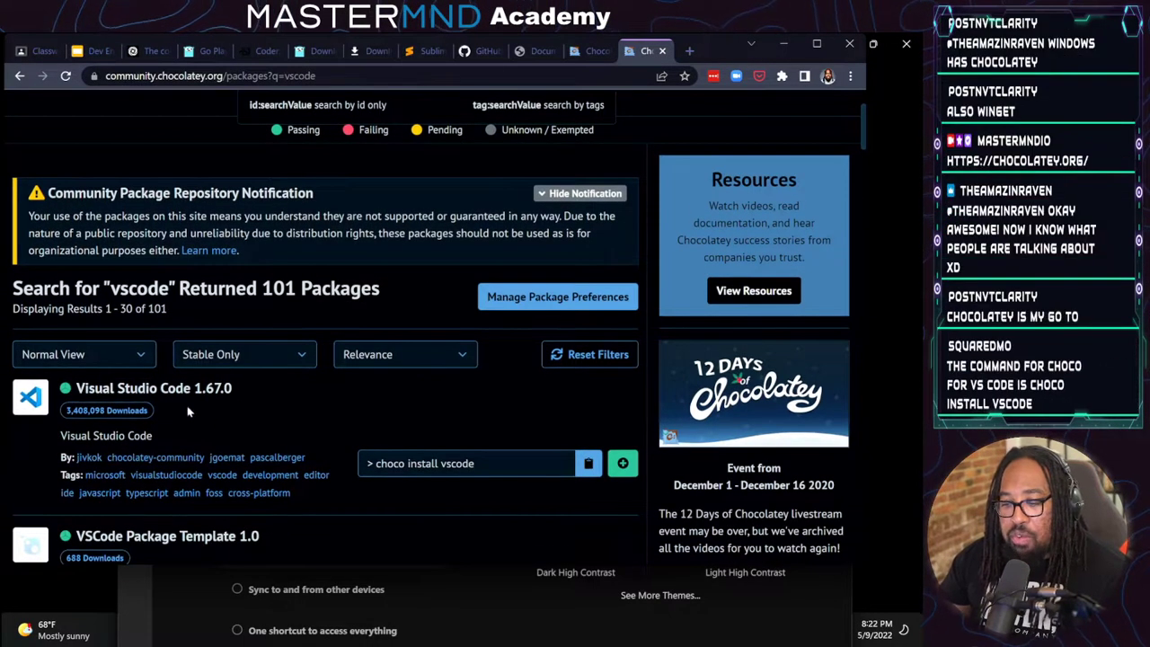
{"action": "left_click_drag", "start_coordinate": [482, 464], "coordinate": [378, 464]}
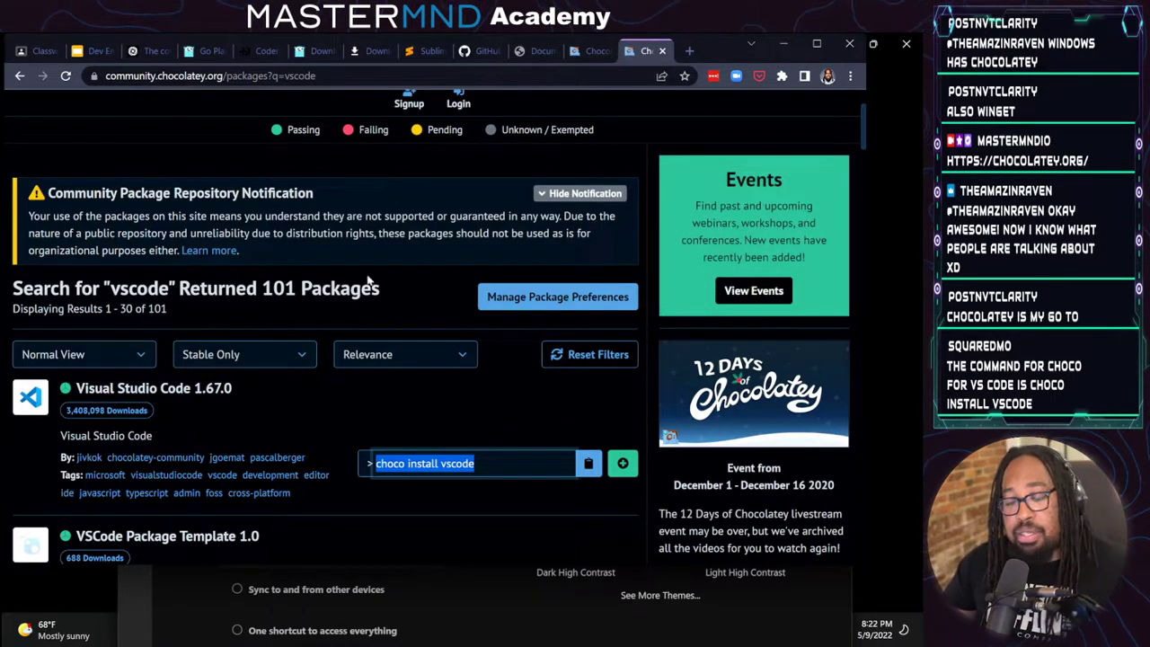
Look through the VS Code extension packages, highlight the choco install vscode-appveyor command and return to the first result
{"action": "scroll", "coordinate": [447, 341], "scroll_direction": "down", "scroll_amount": 4}
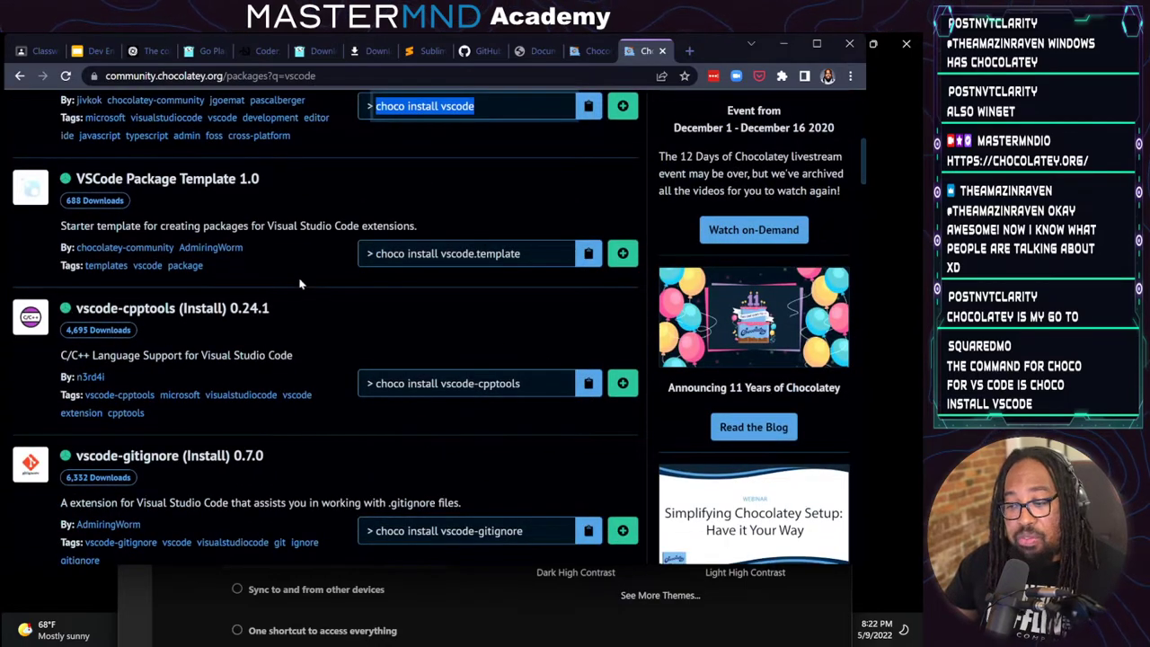
{"action": "scroll", "coordinate": [300, 284], "scroll_direction": "down", "scroll_amount": 4}
{"action": "left_click_drag", "start_coordinate": [524, 321], "coordinate": [366, 324]}
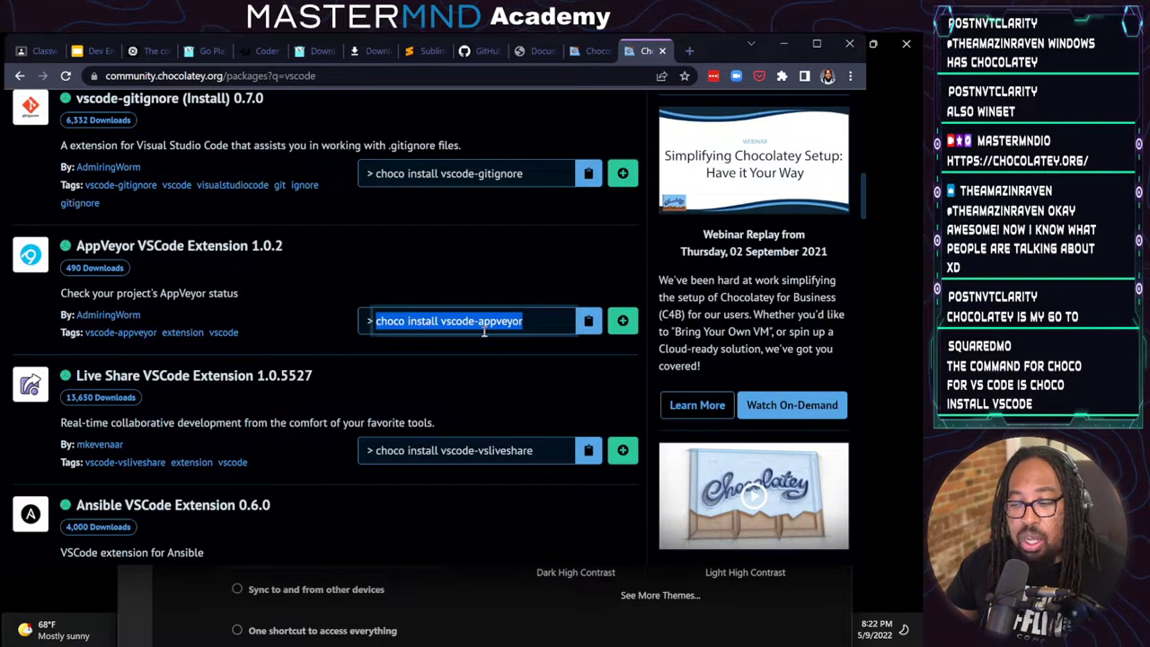
{"action": "scroll", "coordinate": [309, 258], "scroll_direction": "up", "scroll_amount": 8}
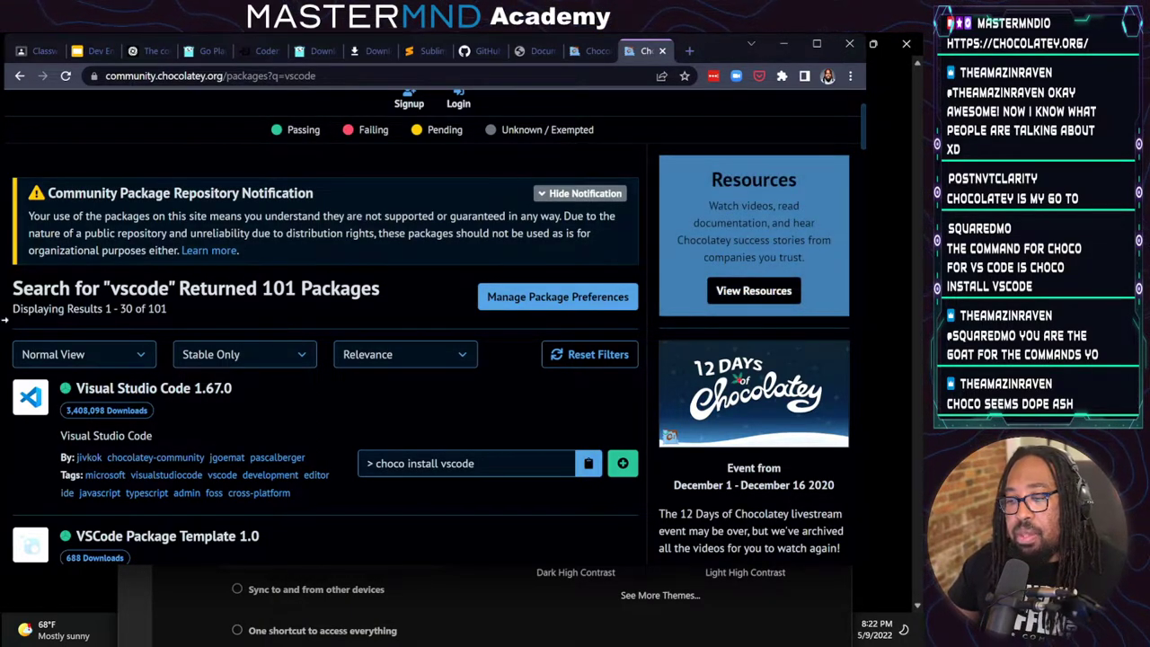
Minimise the browser and move the Visual Studio Code window up so it is fully visible
{"action": "left_click", "coordinate": [817, 43]}
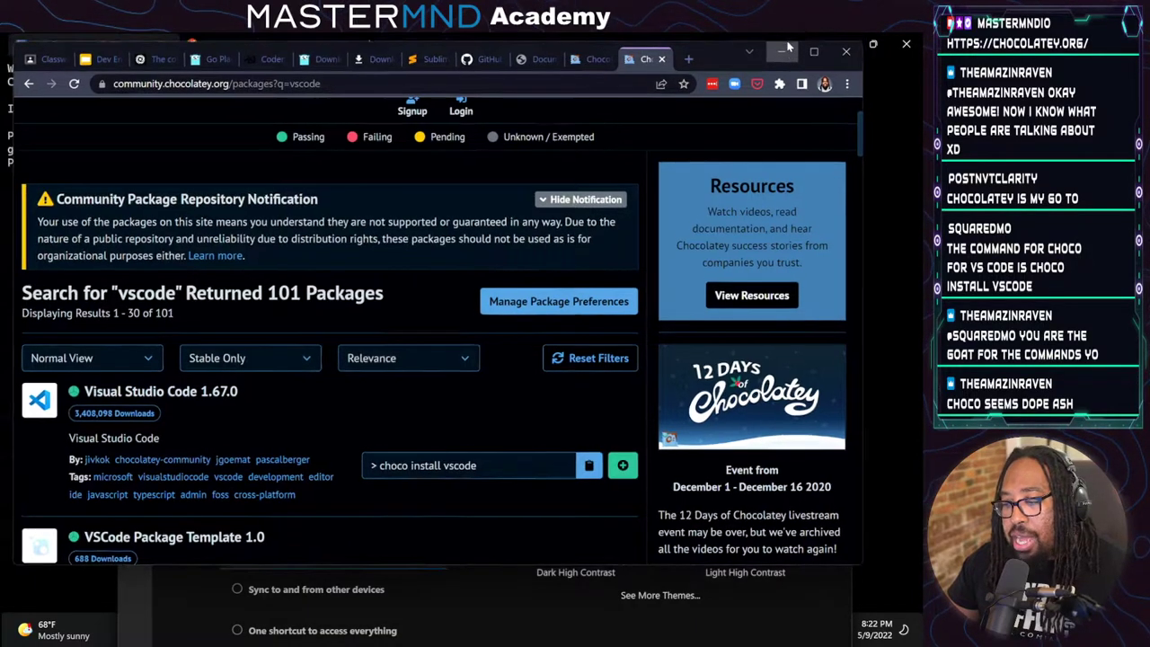
{"action": "left_click", "coordinate": [783, 50]}
{"action": "left_click_drag", "start_coordinate": [694, 292], "coordinate": [605, 50]}
Search the Windows apps for vsco, open Visual Studio Code and enlarge its interface by one zoom level
{"action": "left_click", "coordinate": [258, 628]}
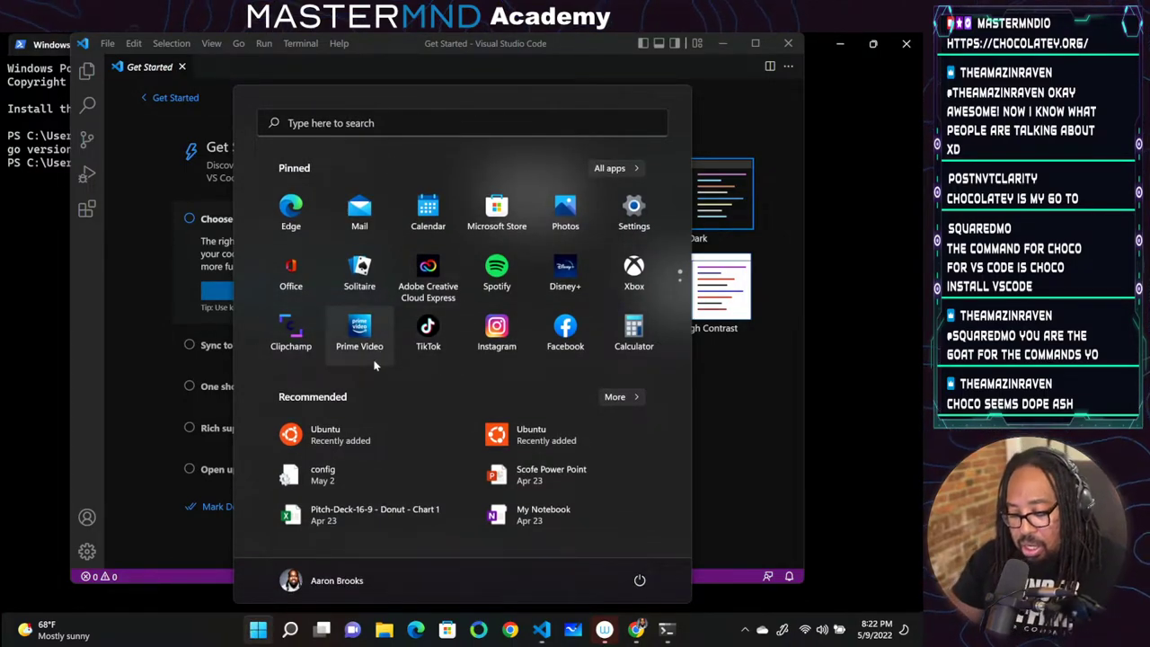
{"action": "type", "text": "vs"}
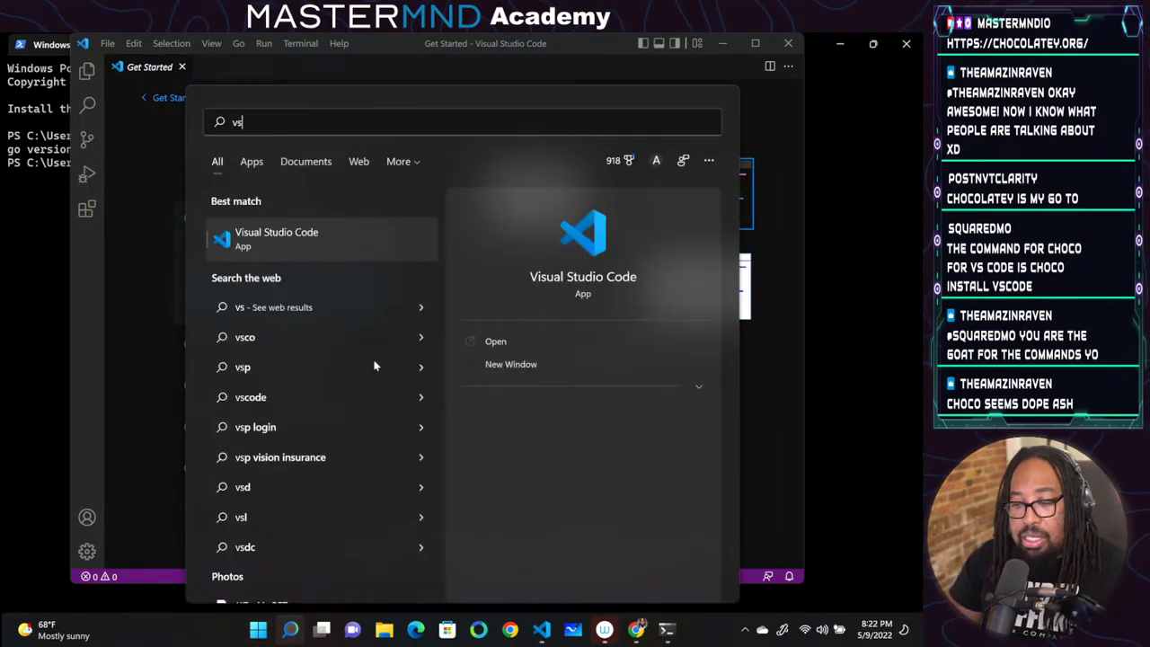
{"action": "type", "text": "co"}
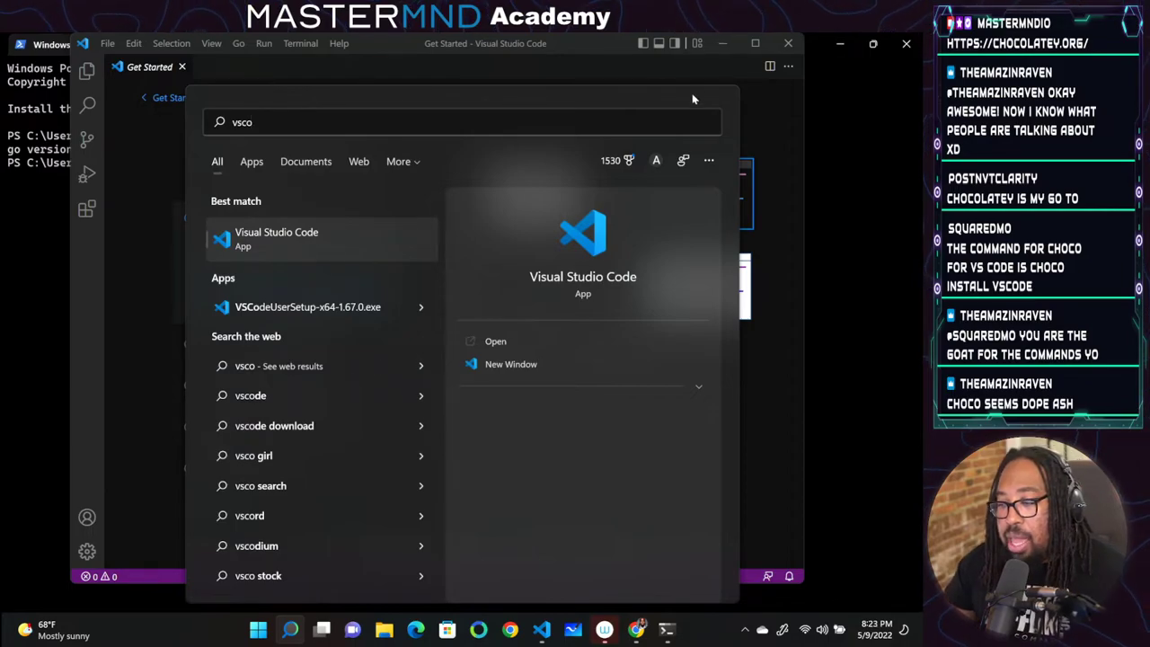
{"action": "key", "text": "Return"}
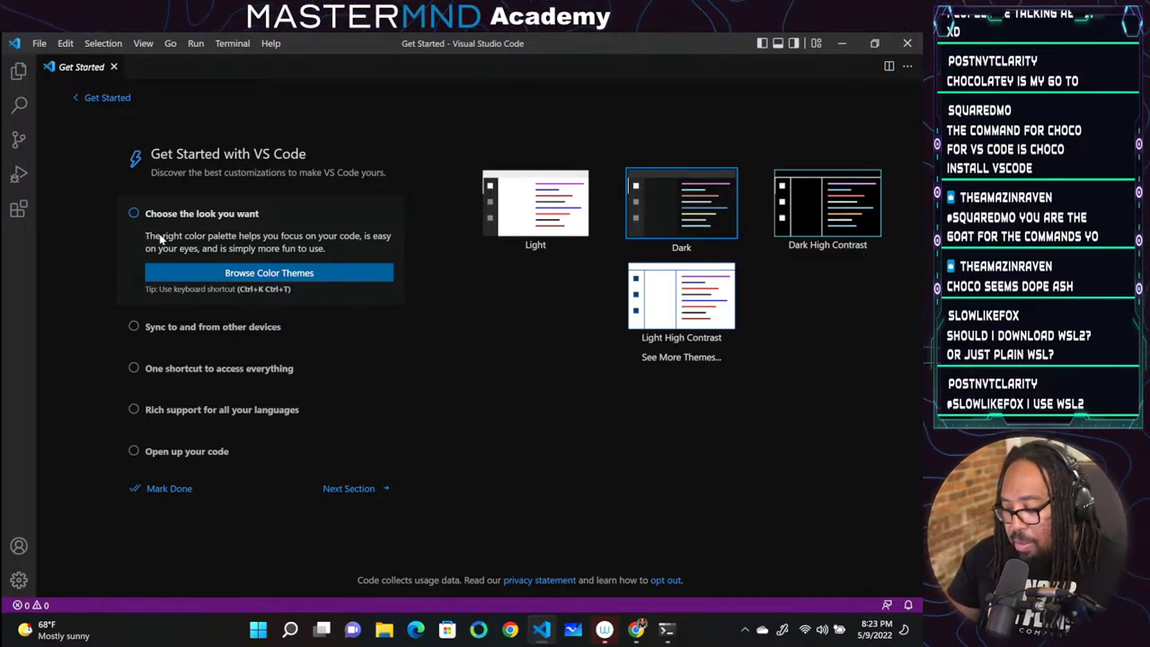
{"action": "key", "text": "ctrl+equal"}
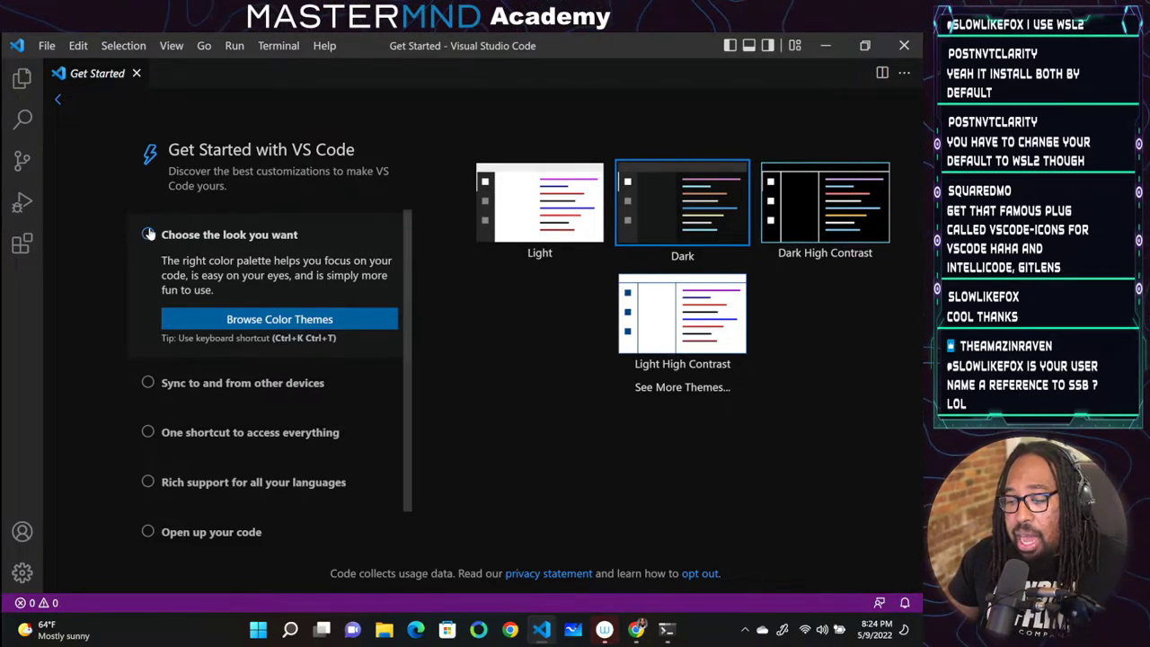
Try the Kimbie Dark, Monokai, Monokai Dimmed and Red color themes one after another
{"action": "left_click", "coordinate": [220, 321]}
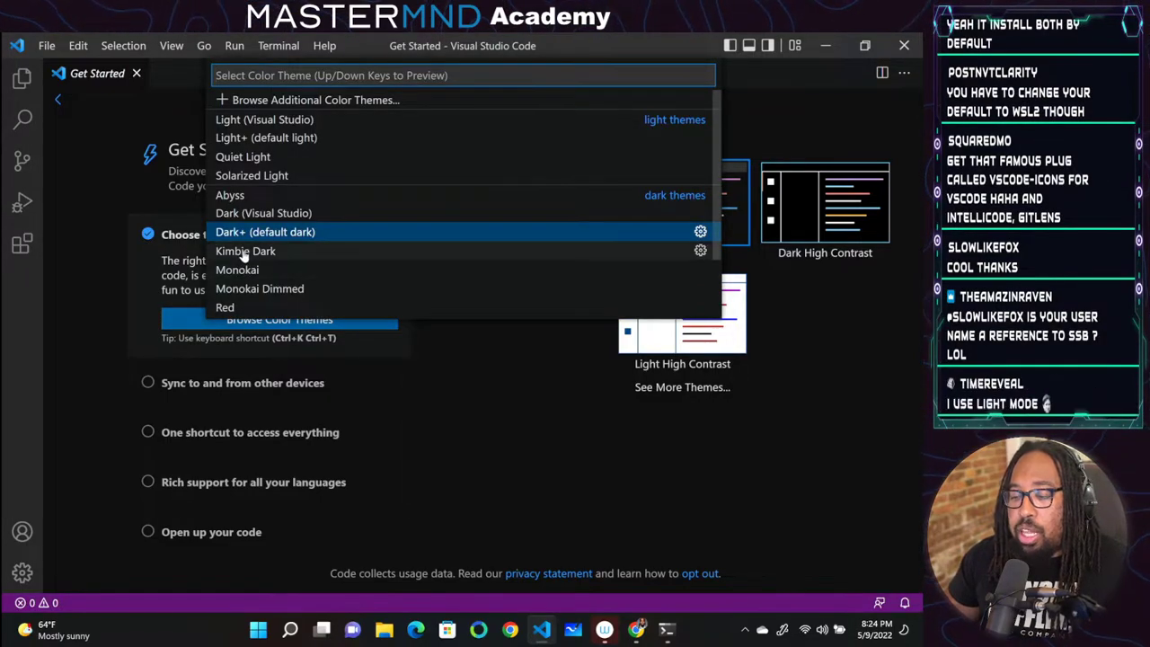
{"action": "left_click", "coordinate": [244, 254]}
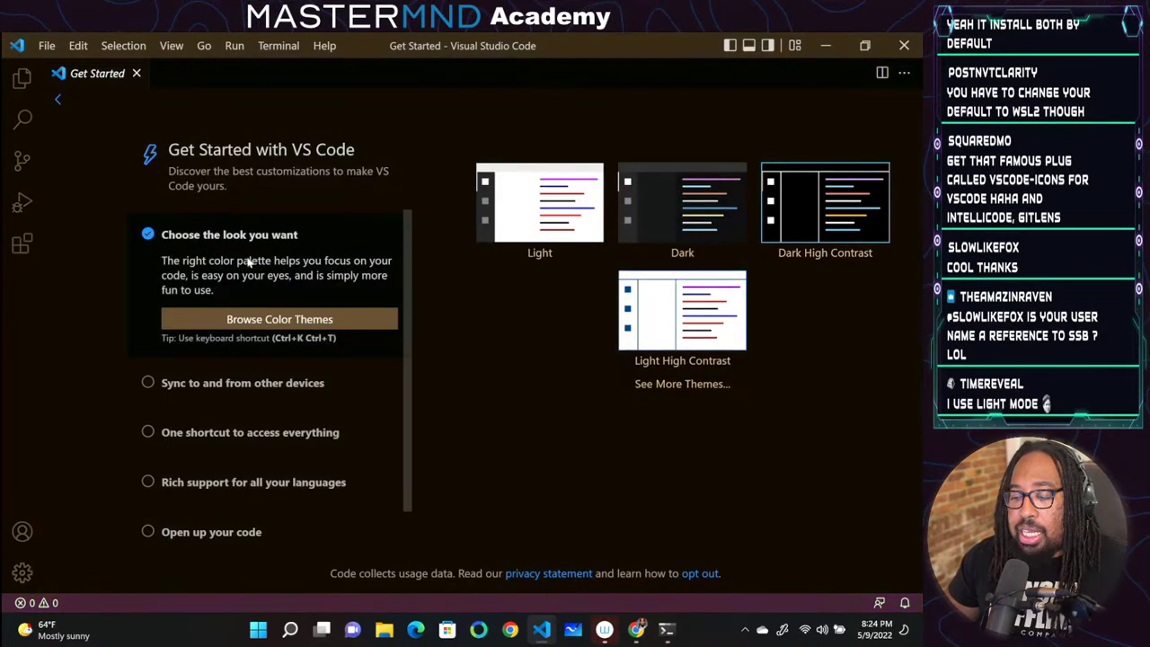
{"action": "left_click", "coordinate": [248, 320]}
{"action": "left_click", "coordinate": [267, 278]}
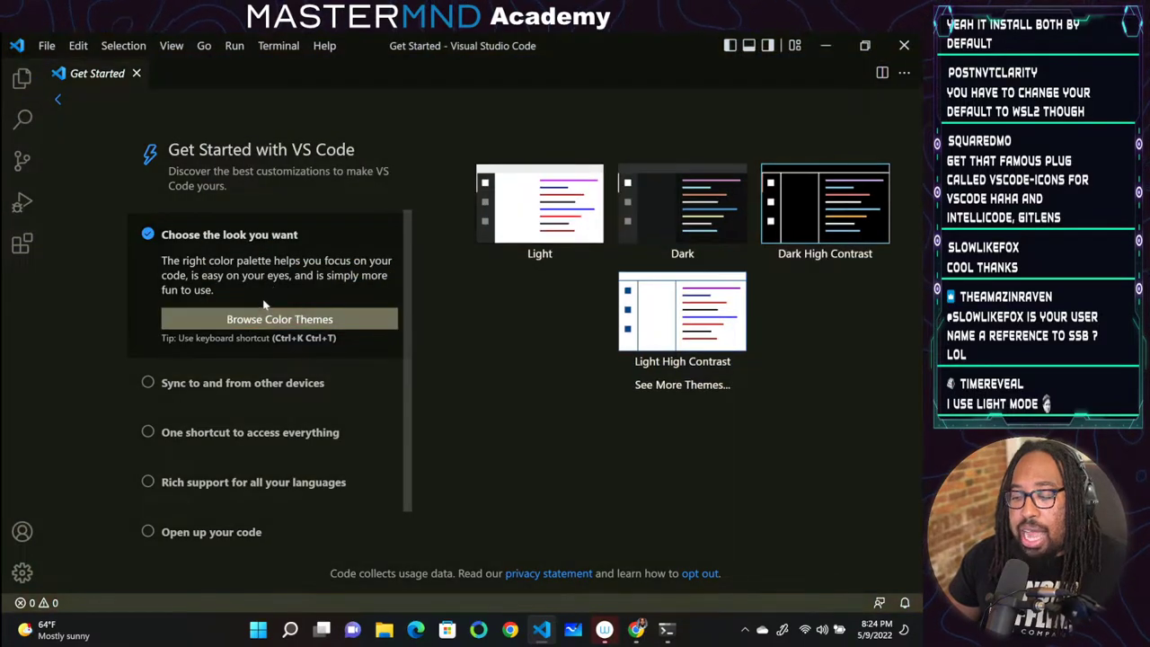
{"action": "left_click", "coordinate": [263, 319]}
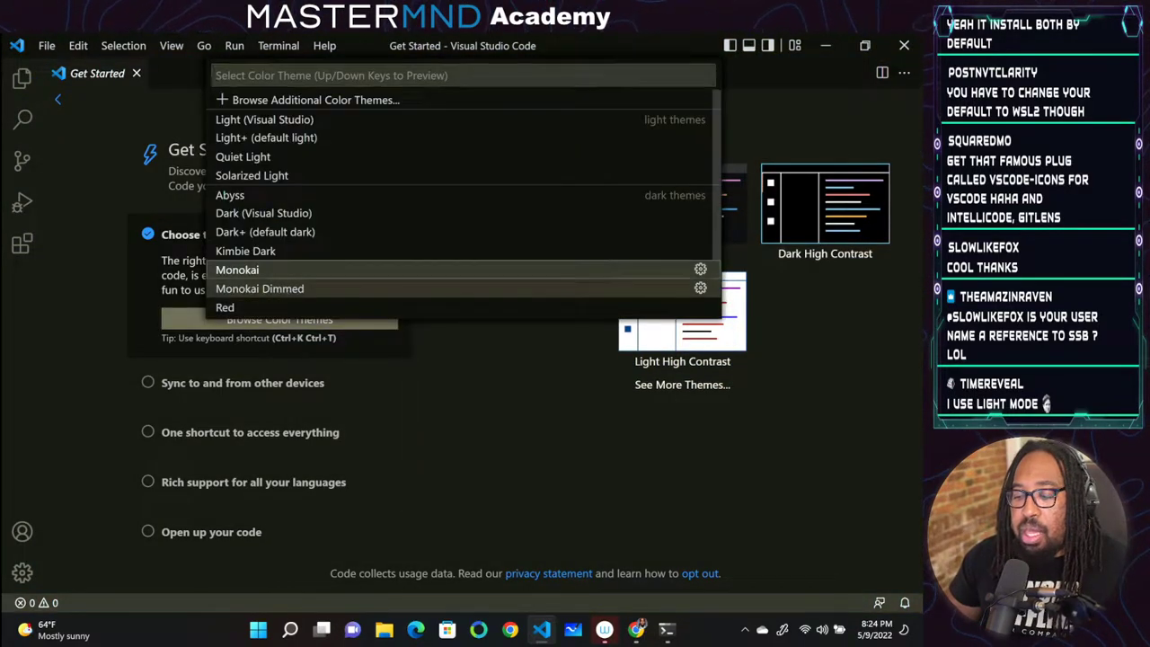
{"action": "left_click", "coordinate": [282, 286]}
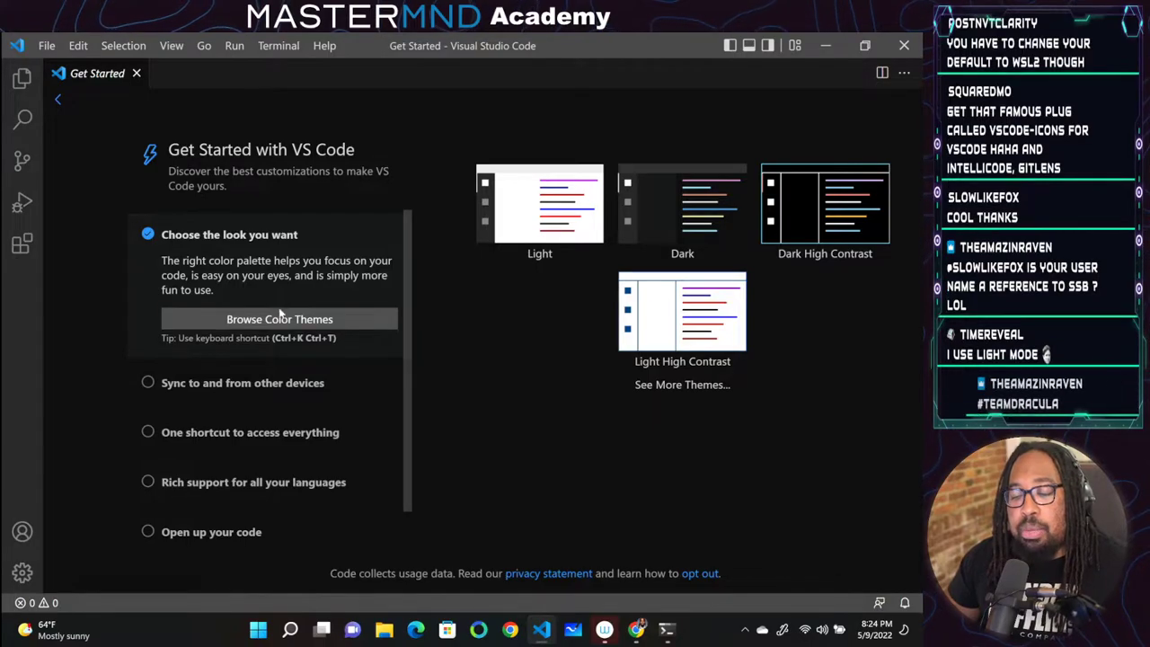
{"action": "left_click", "coordinate": [279, 319]}
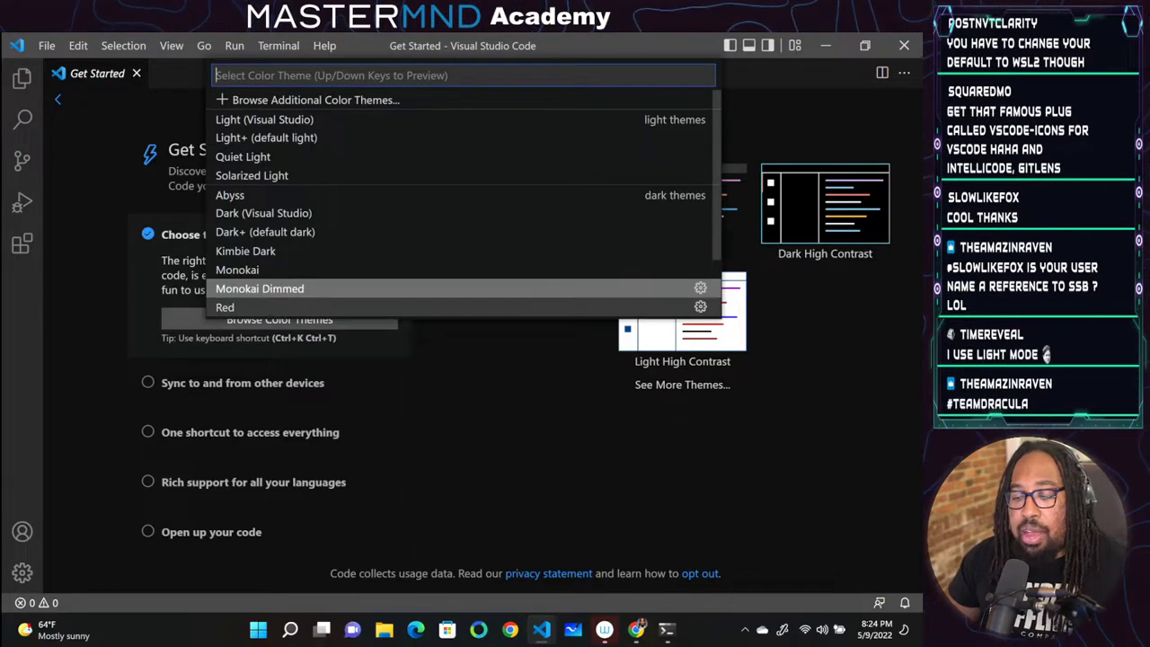
{"action": "left_click", "coordinate": [279, 308]}
Set the color theme to Dark (Visual Studio)
{"action": "left_click", "coordinate": [271, 319]}
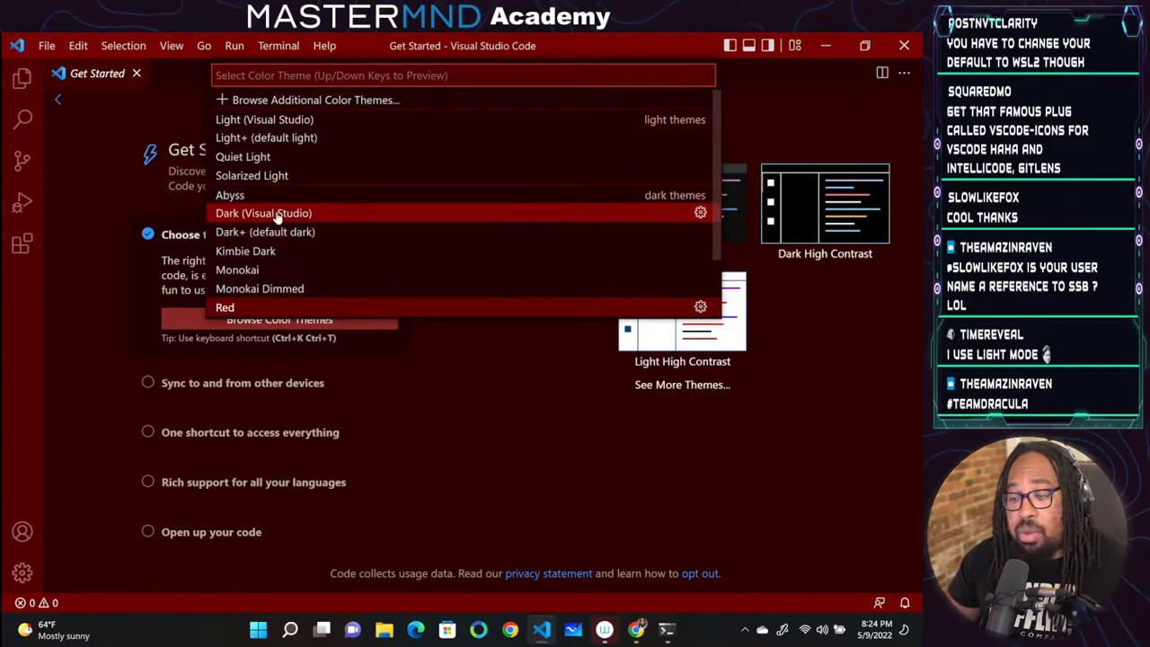
{"action": "left_click", "coordinate": [271, 219]}
{"action": "left_click", "coordinate": [278, 310]}
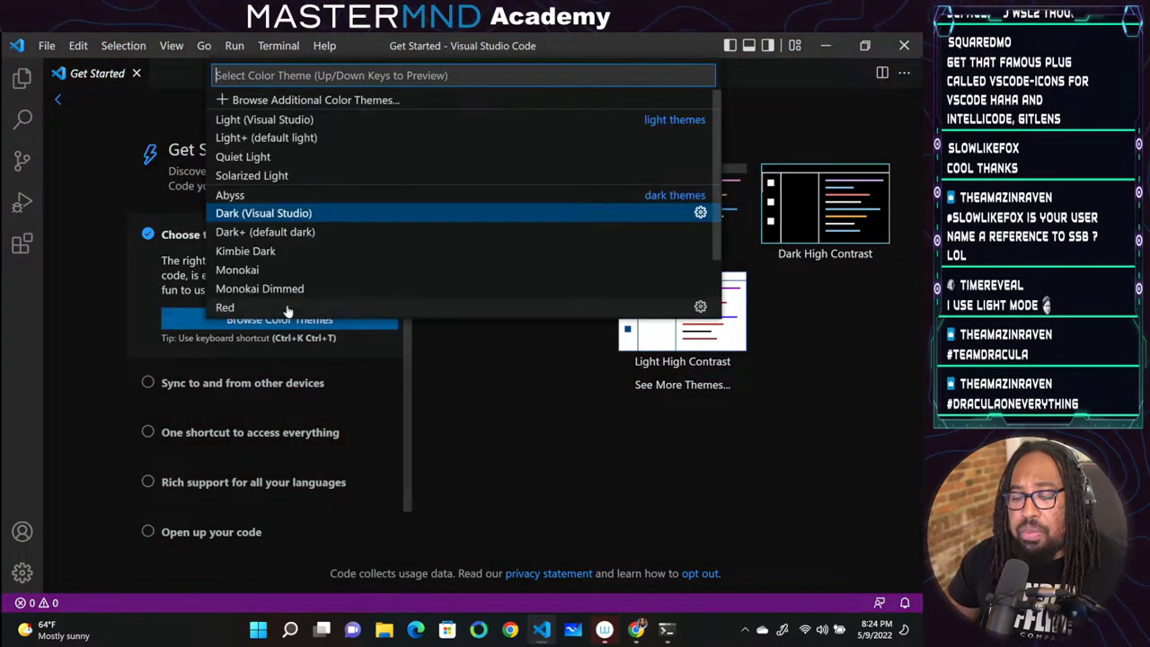
{"action": "left_click", "coordinate": [278, 216]}
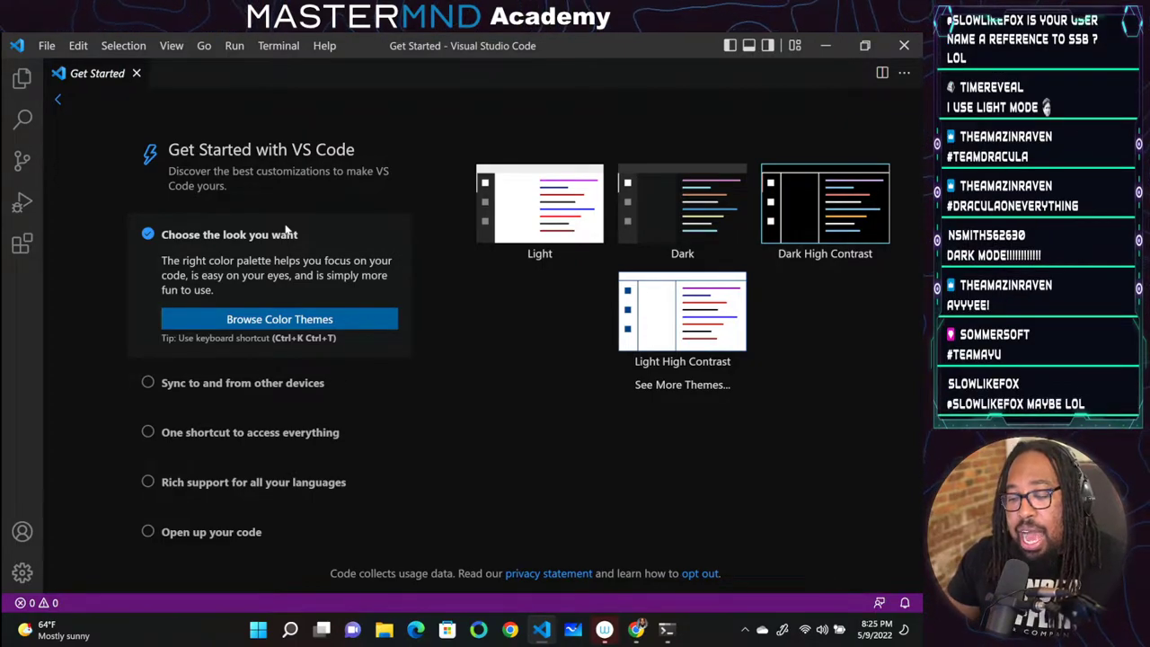
Try the Monokai color theme again and switch back to Dark (Visual Studio)
{"action": "left_click", "coordinate": [284, 319]}
{"action": "key", "text": "Escape"}
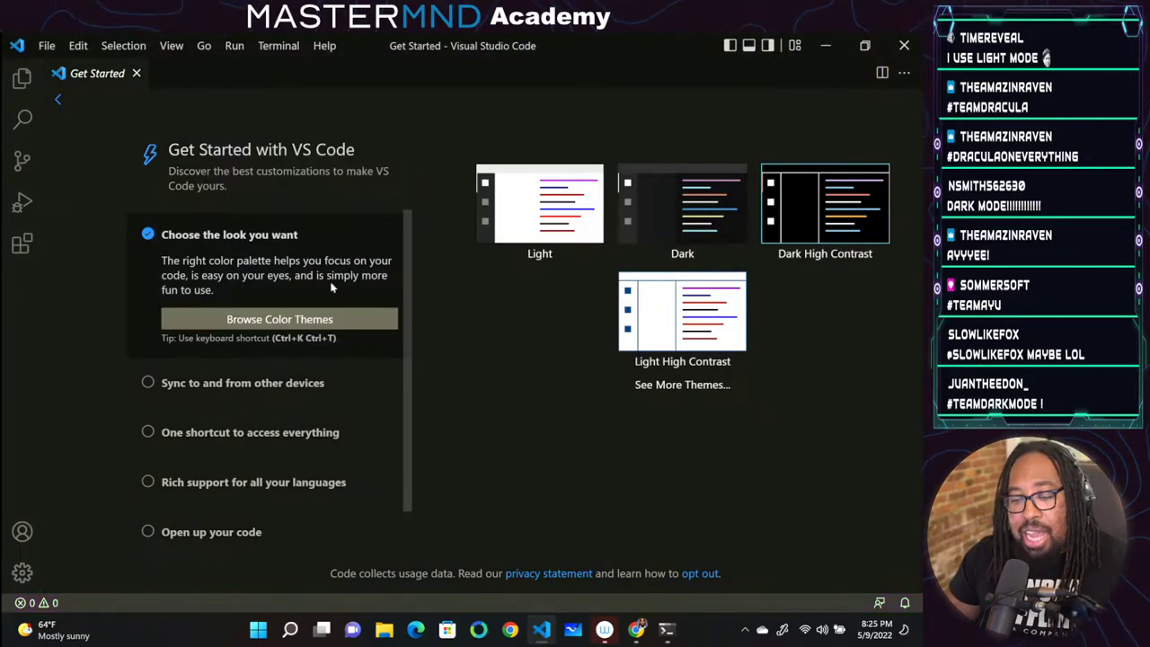
{"action": "left_click", "coordinate": [340, 320]}
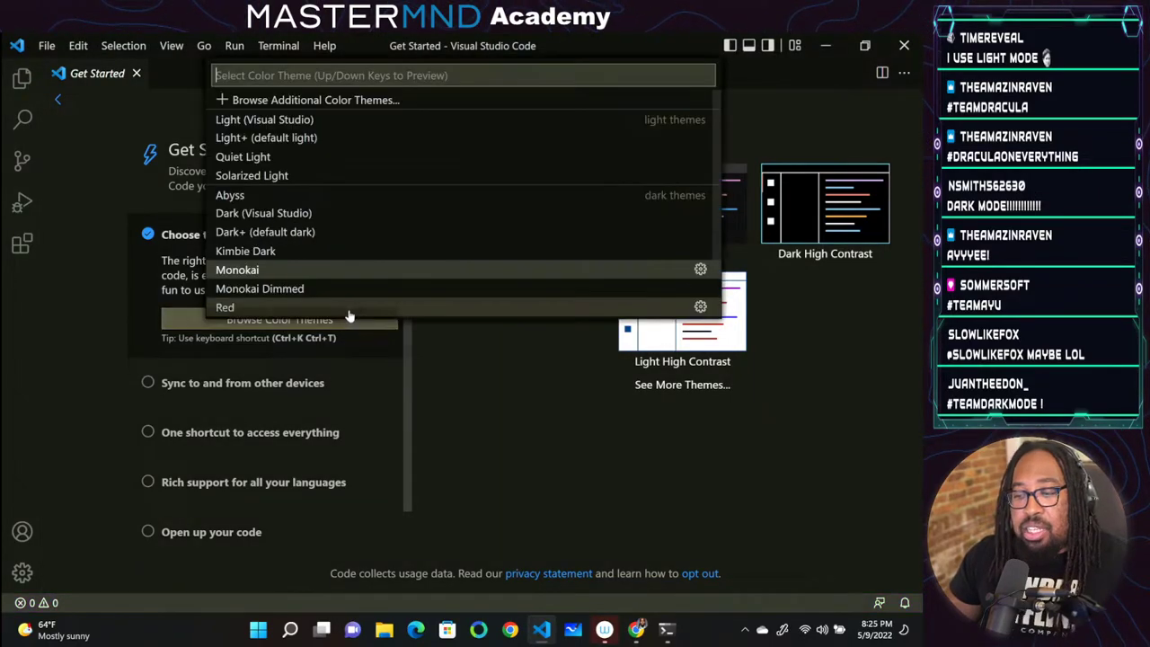
{"action": "left_click", "coordinate": [324, 215]}
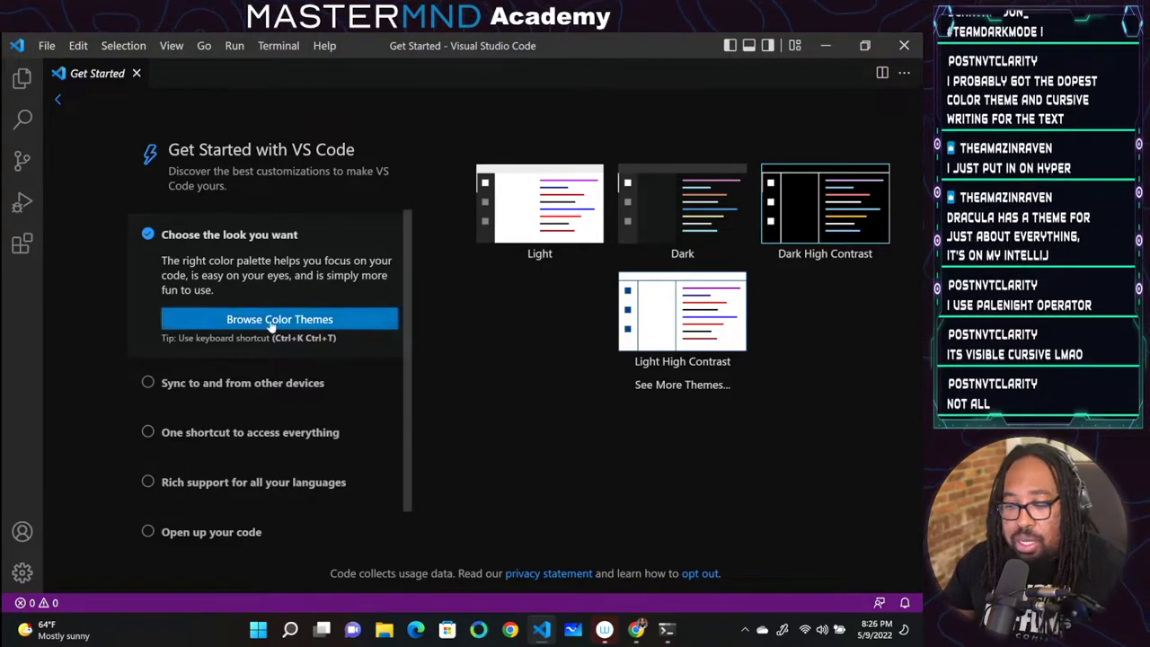
Go through the Get Started items on device sync, the command shortcut and language support, and close the Get Started page
{"action": "left_click", "coordinate": [184, 386]}
{"action": "left_click", "coordinate": [193, 406]}
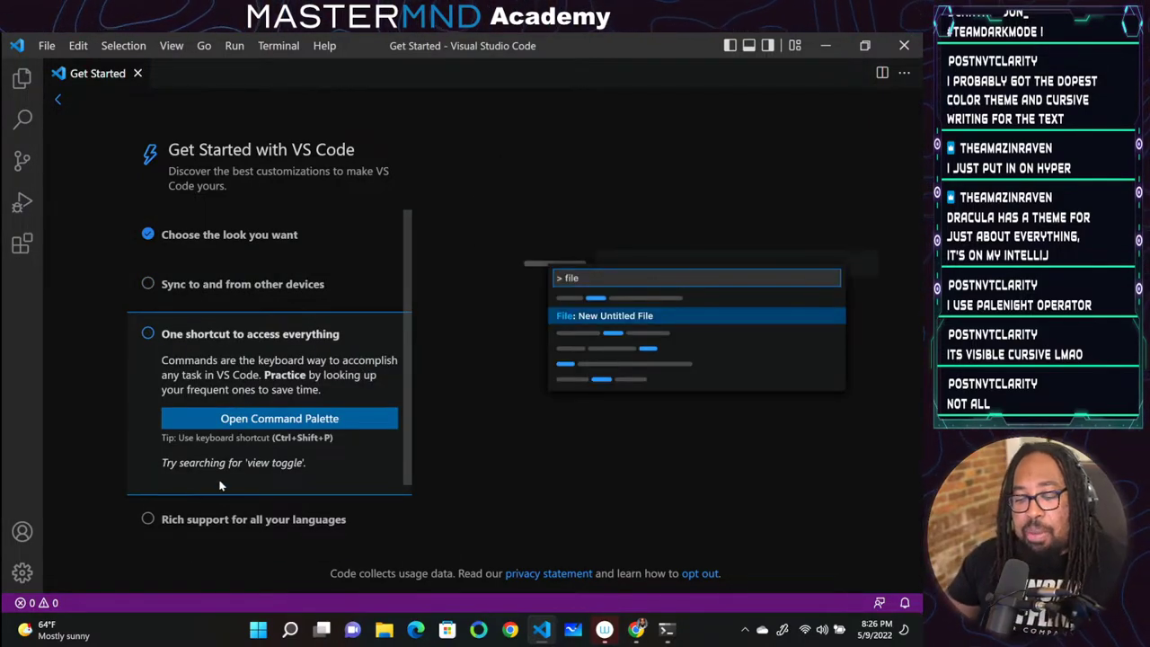
{"action": "left_click", "coordinate": [224, 525]}
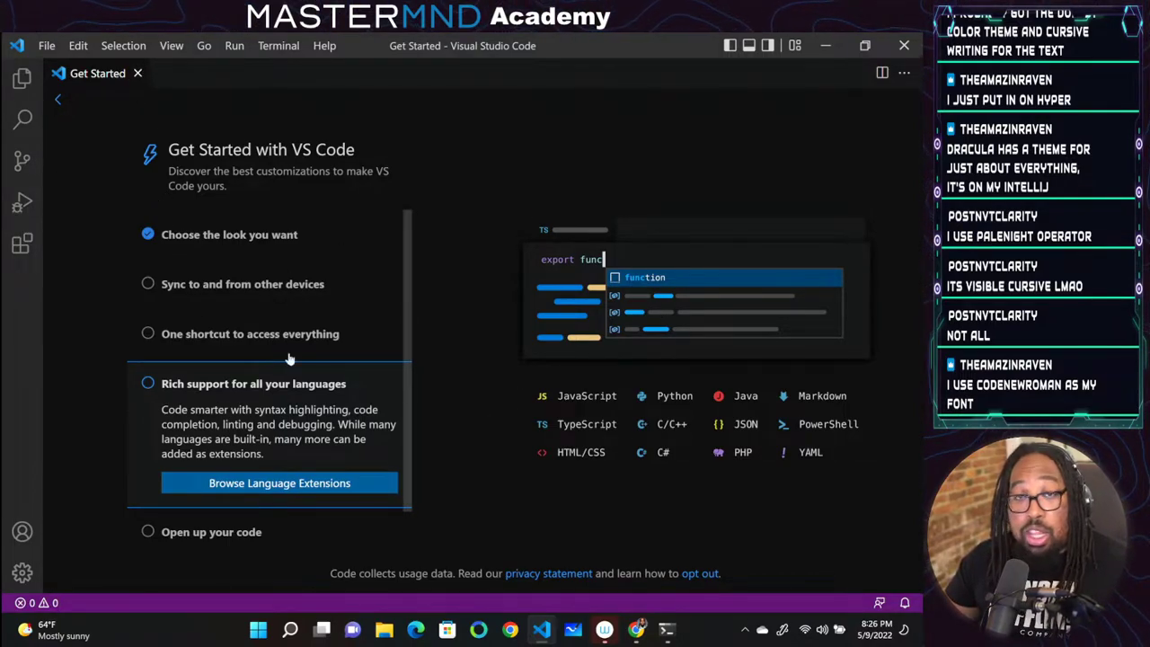
{"action": "left_click", "coordinate": [140, 73]}
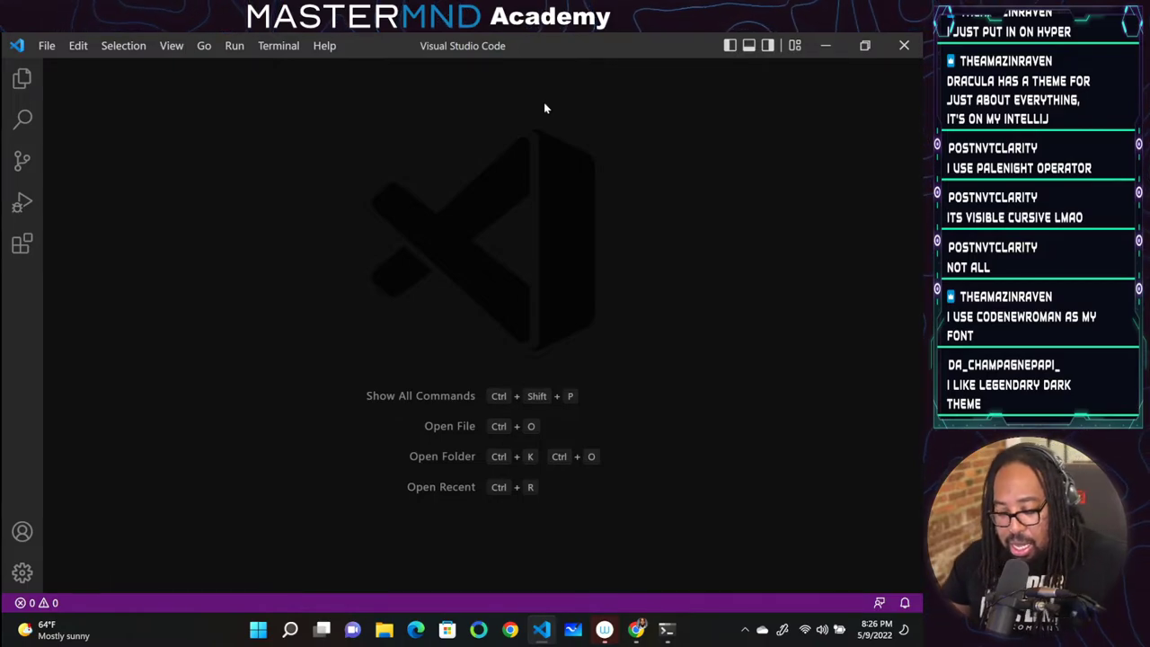
Move the Visual Studio Code window to Desktop 2 and switch to that desktop
{"action": "key", "text": "alt+Tab"}
{"action": "key", "text": "alt+Tab"}
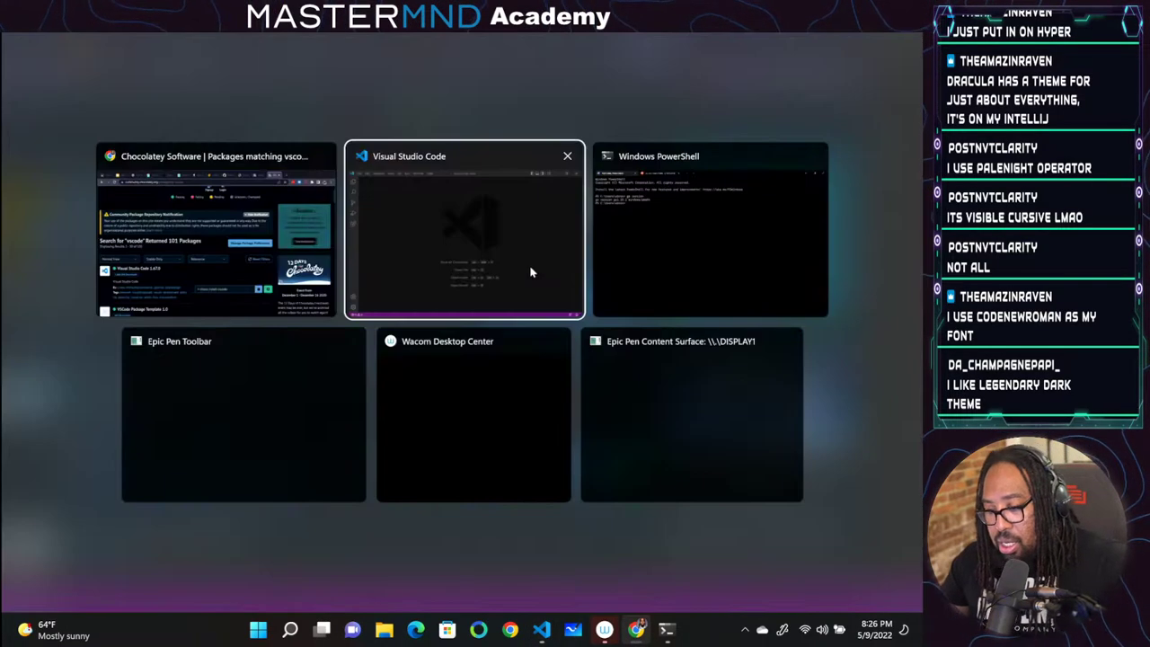
{"action": "key", "text": "alt+Tab"}
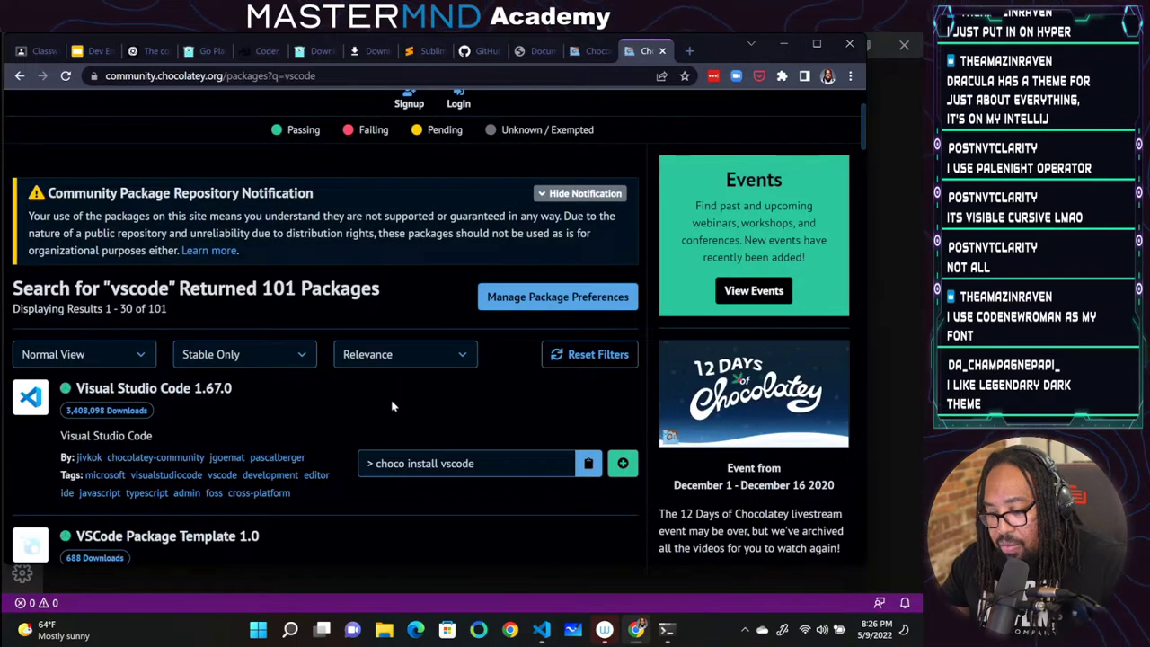
{"action": "key", "text": "super+Tab"}
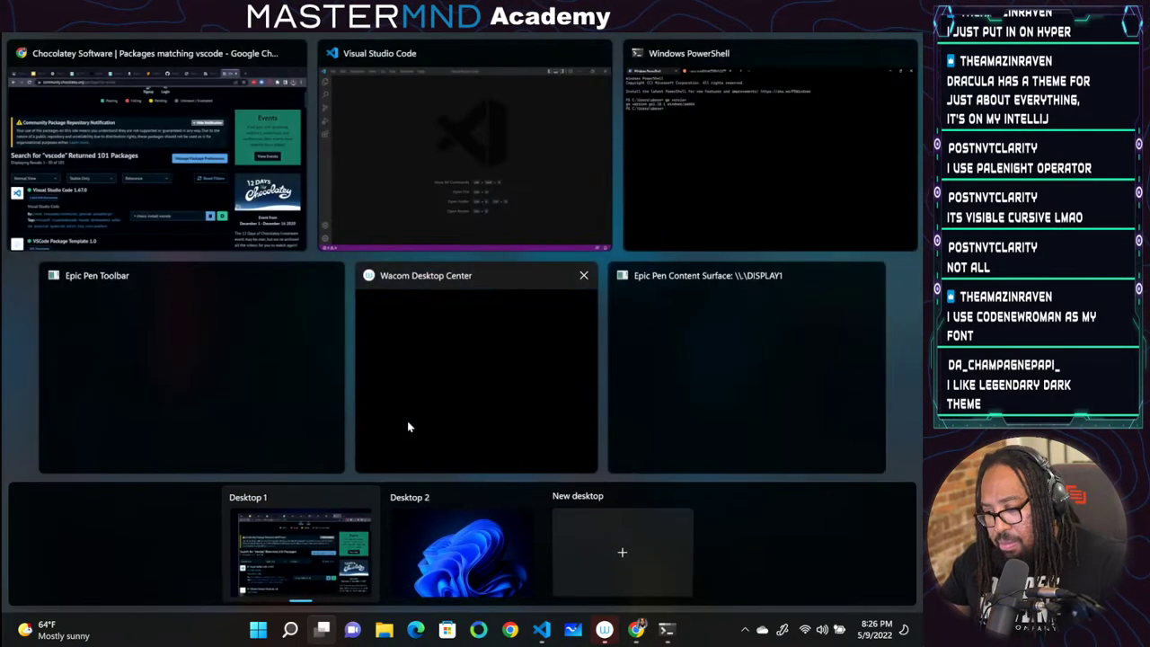
{"action": "left_click_drag", "start_coordinate": [462, 233], "coordinate": [454, 550]}
{"action": "left_click", "coordinate": [470, 537]}
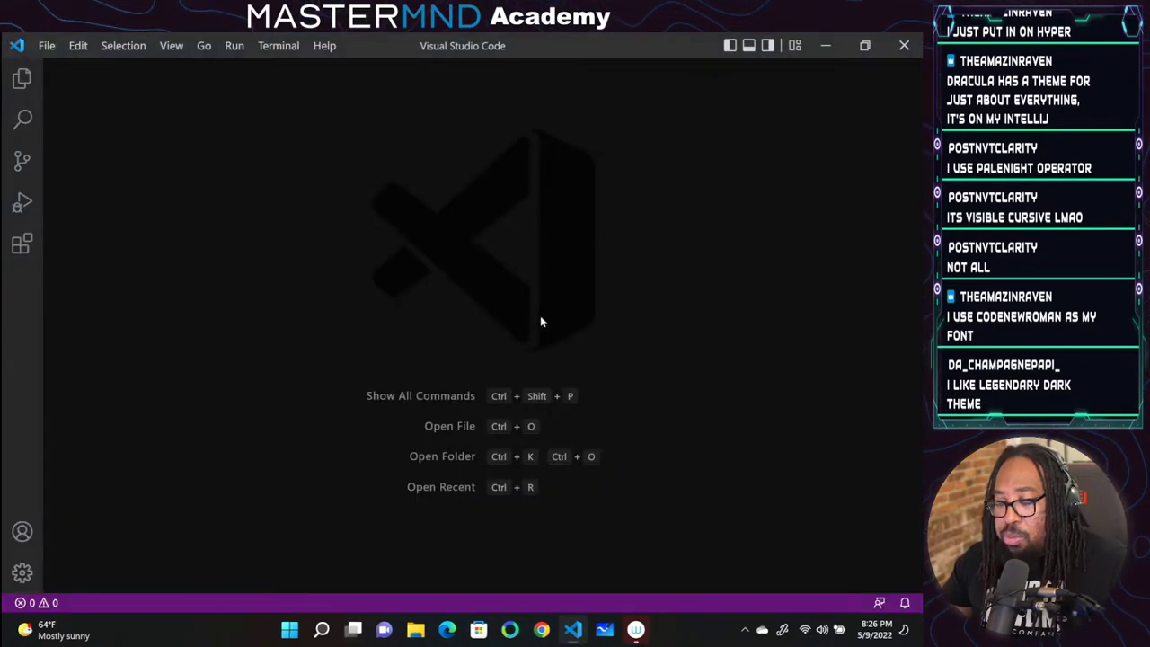
Return to Desktop 1 and show the VSCode Walkthrough and Activity Bar slides of the Dev Environment Setup presentation in the browser
{"action": "key", "text": "ctrl+super+Left"}
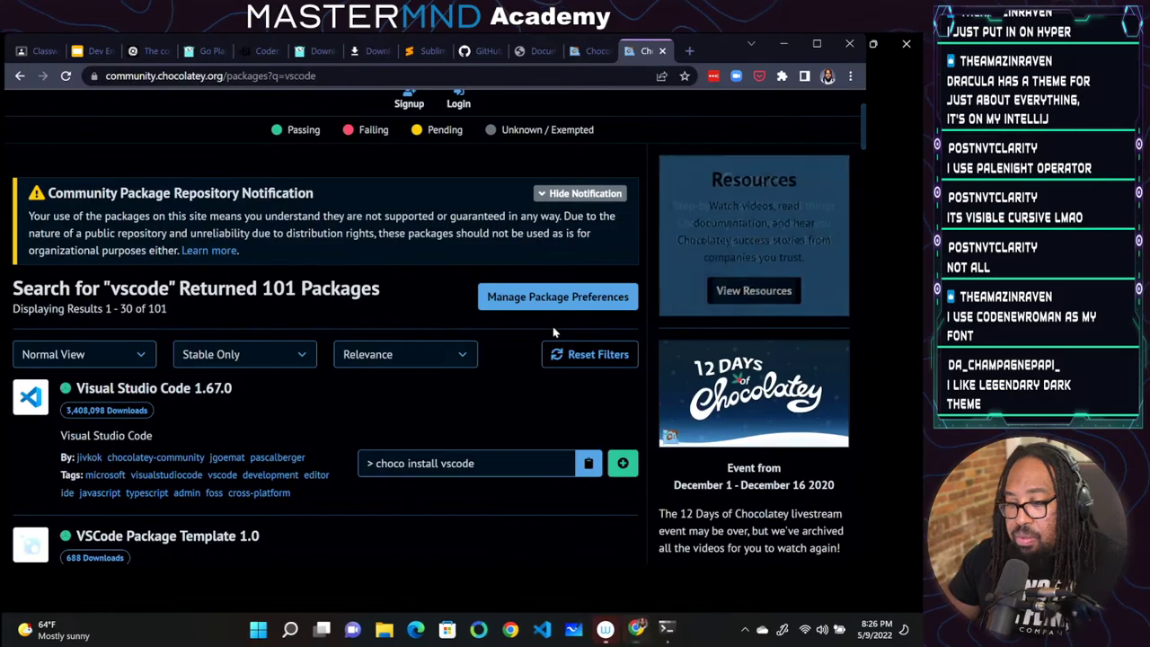
{"action": "left_click", "coordinate": [94, 52]}
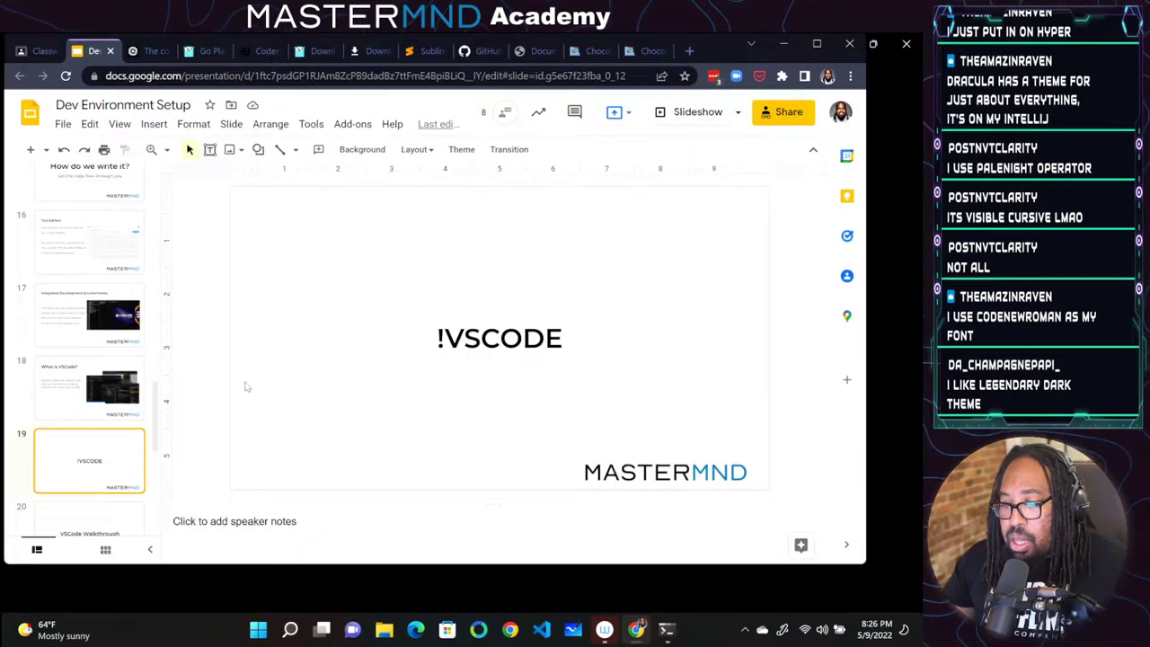
{"action": "left_click", "coordinate": [121, 530]}
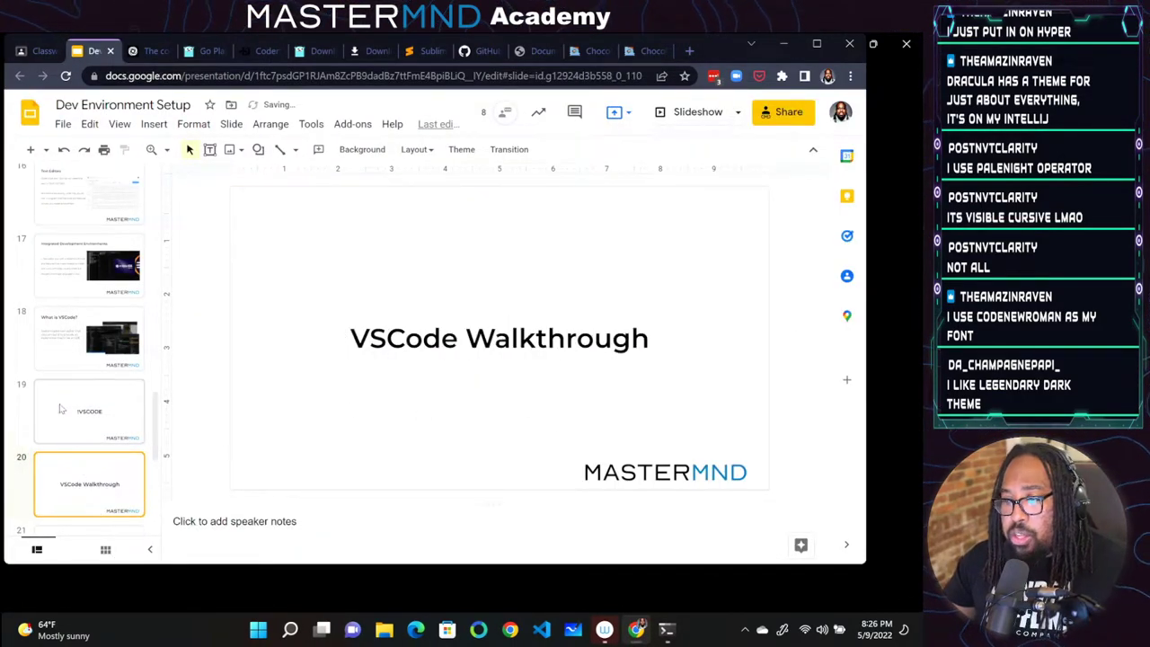
{"action": "scroll", "coordinate": [72, 490], "scroll_direction": "down", "scroll_amount": 1}
{"action": "left_click", "coordinate": [66, 484]}
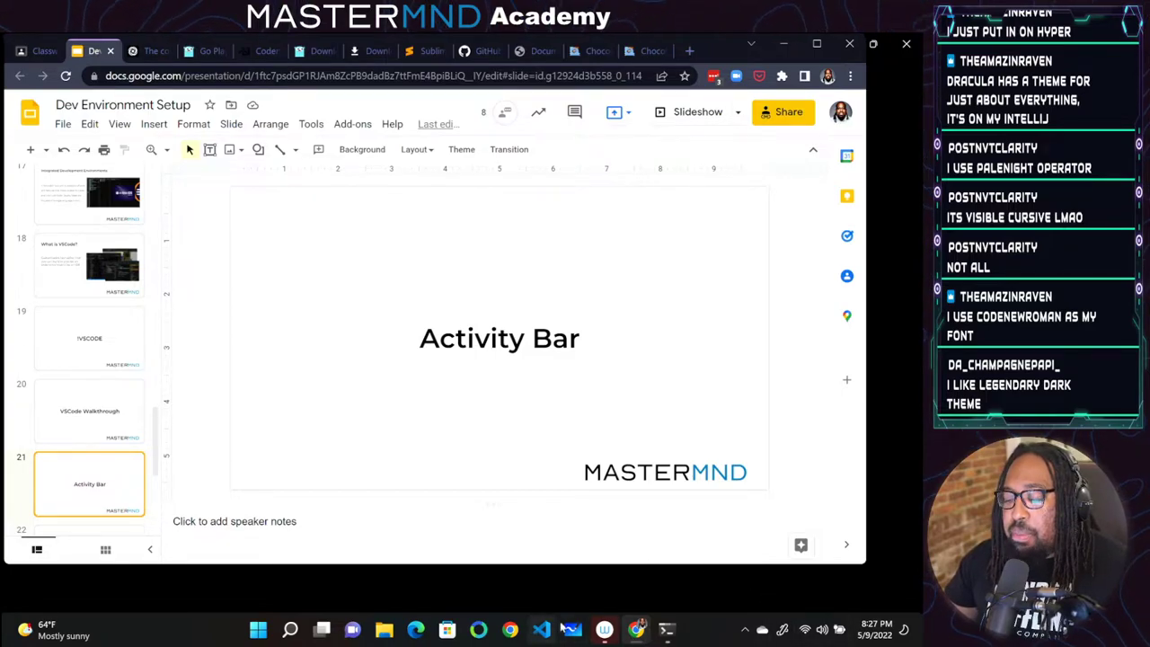
Switch to Visual Studio Code, turn on the screen drawing overlay and erase the stray yellow marks
{"action": "key", "text": "alt+Tab"}
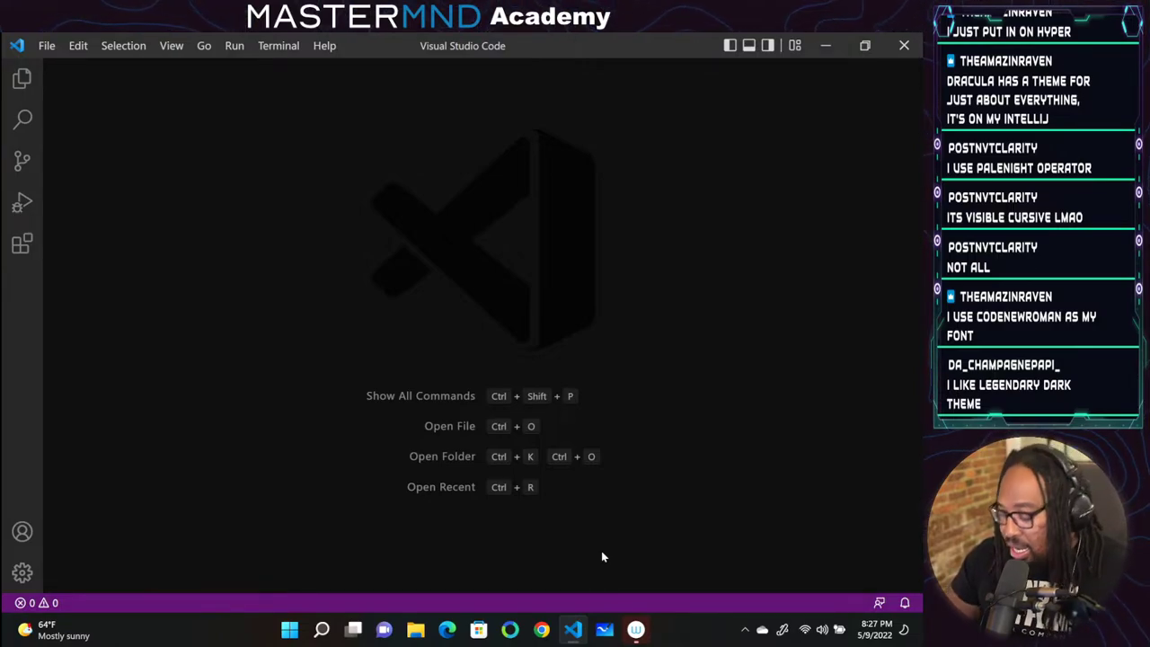
{"action": "key", "text": "ctrl+alt+g"}
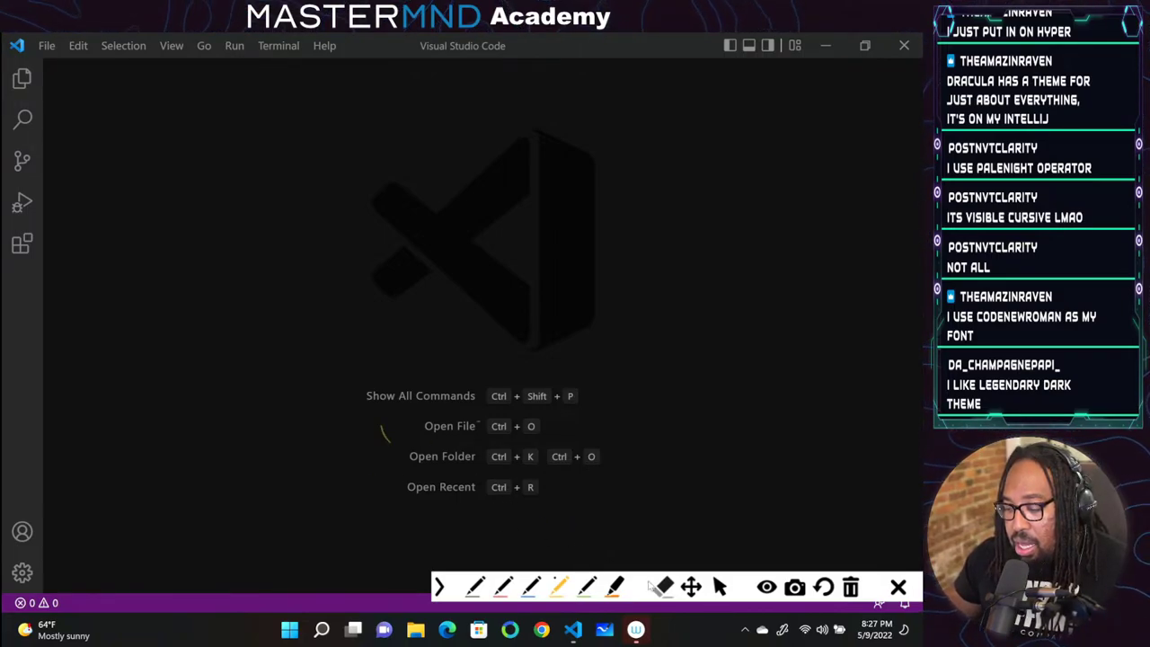
{"action": "left_click", "coordinate": [662, 585]}
{"action": "key", "text": "ctrl+Delete"}
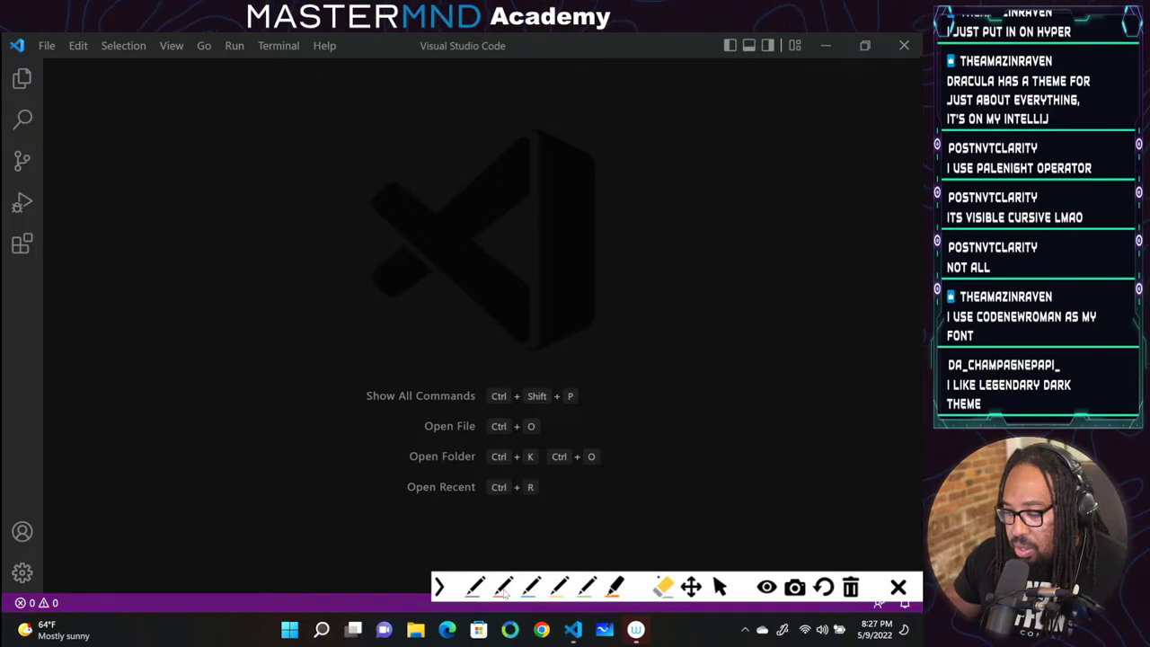
Outline the activity bar with the blue pen and label its topmost icon "Explorer" with an arrow
{"action": "left_click", "coordinate": [531, 585]}
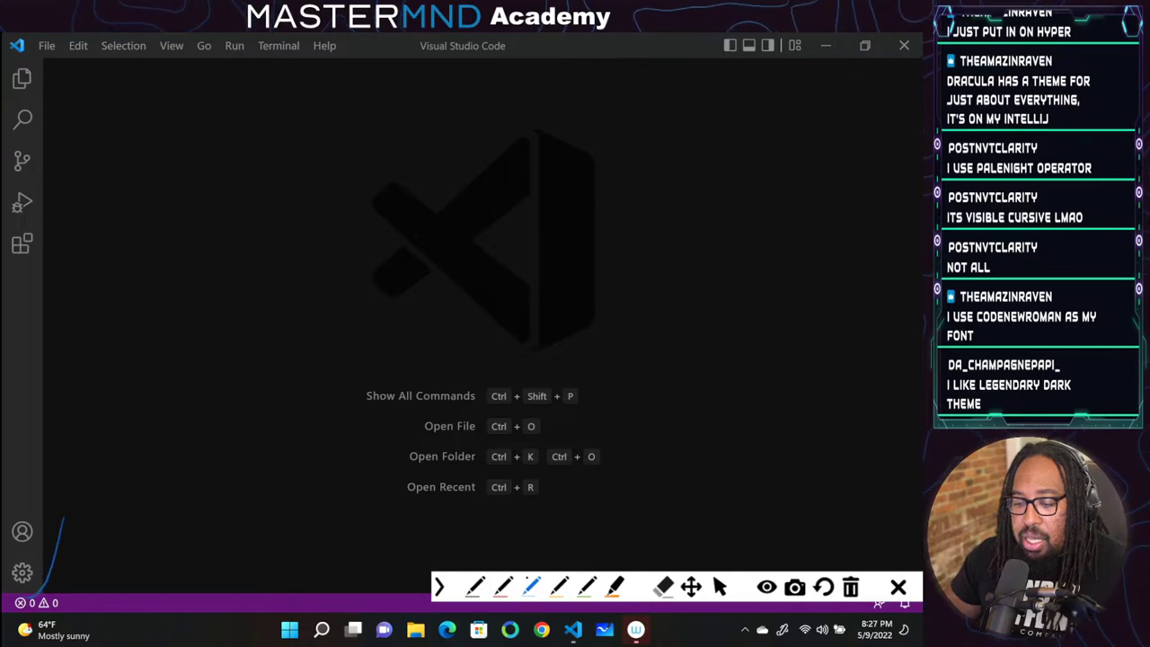
{"action": "mouse_move", "coordinate": [42, 583]}
{"action": "left_mouse_down"}
{"action": "mouse_move", "coordinate": [1, 485]}
{"action": "mouse_move", "coordinate": [8, 115]}
{"action": "left_mouse_up"}
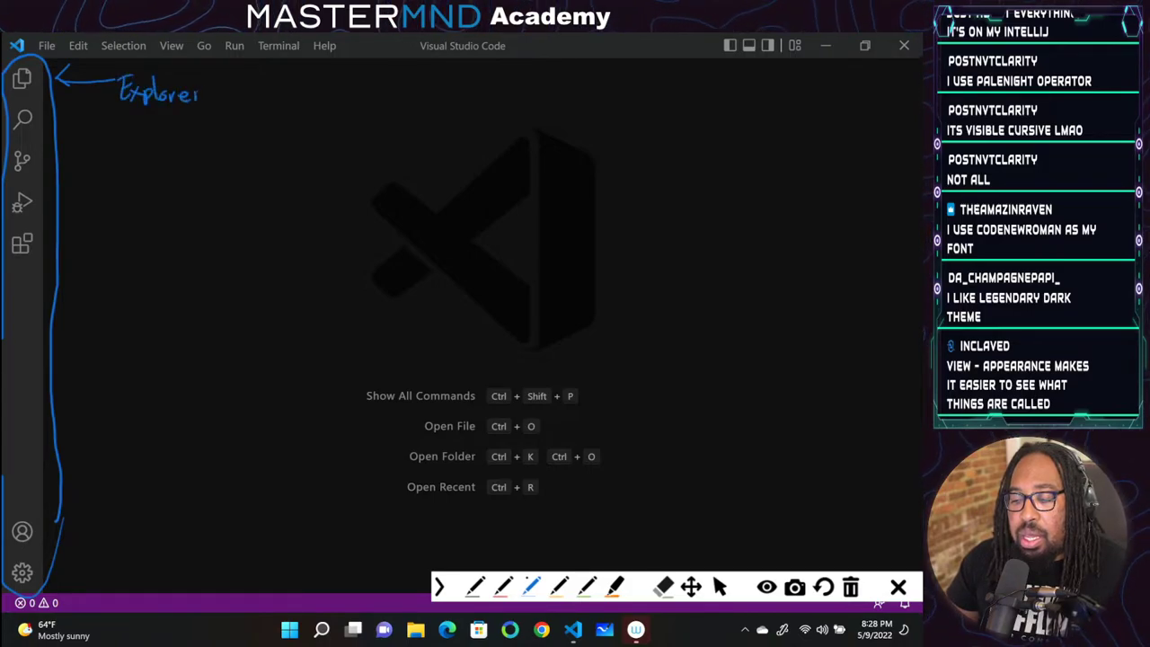
{"action": "left_click_drag", "start_coordinate": [199, 89], "coordinate": [207, 86]}
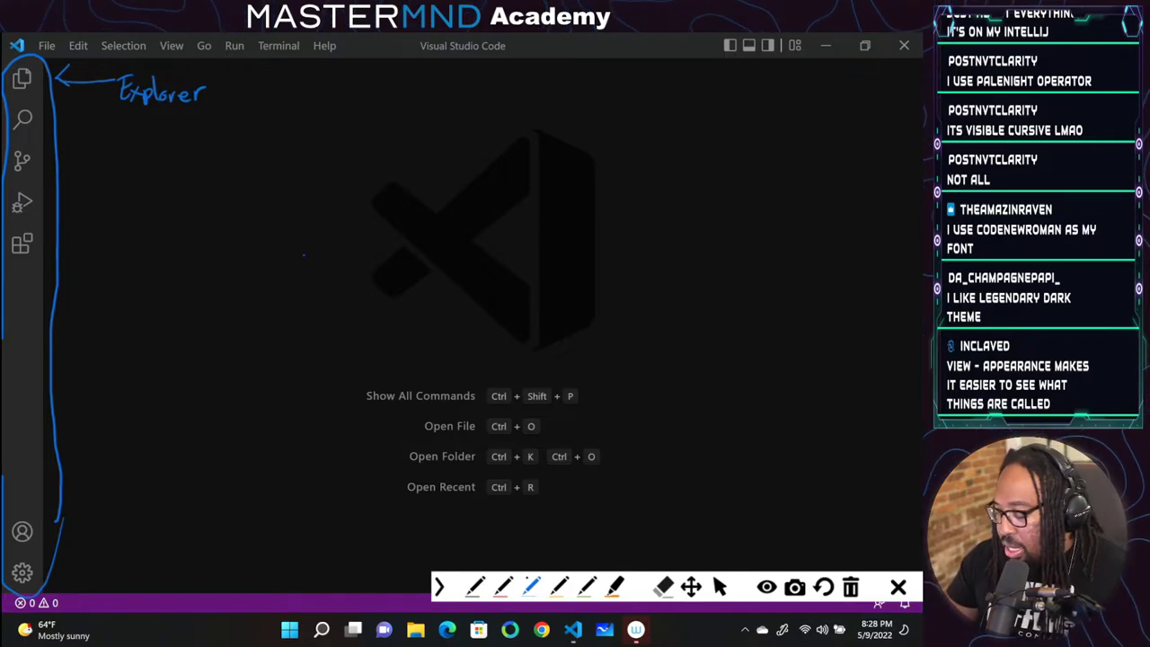
Leave drawing mode, open the Explorer view and compare it with the Downloads folder in Windows File Explorer, closing that window when done
{"action": "key", "text": "ctrl+alt+g"}
{"action": "left_click", "coordinate": [22, 79]}
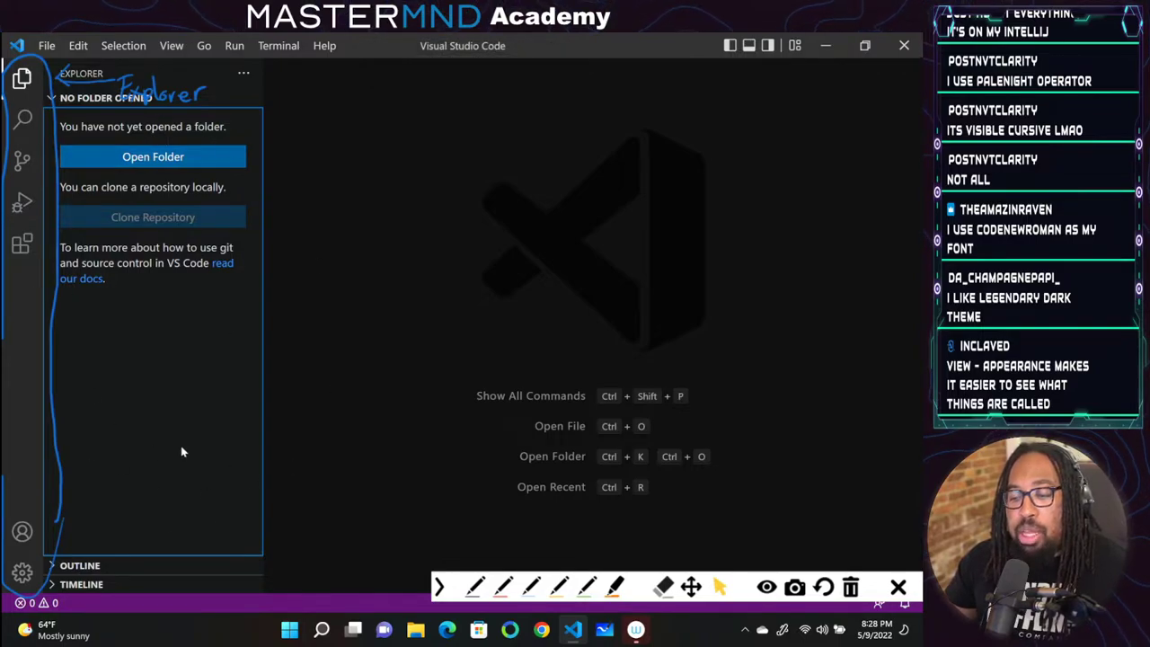
{"action": "left_click", "coordinate": [415, 629]}
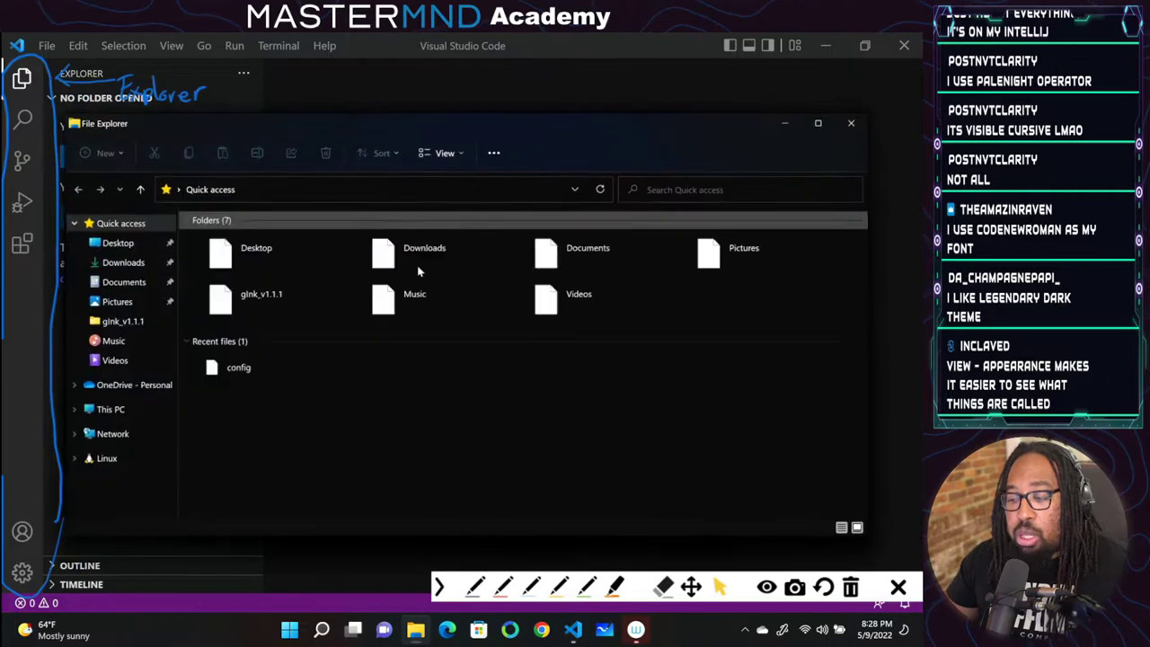
{"action": "left_click", "coordinate": [130, 263]}
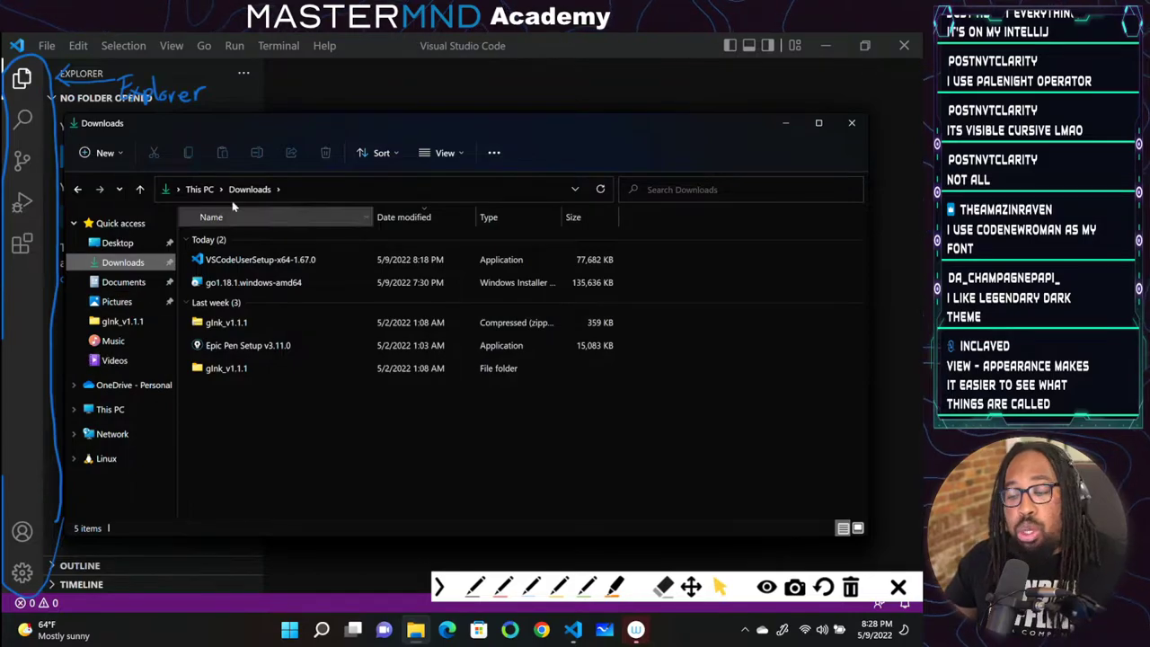
{"action": "left_click", "coordinate": [850, 125]}
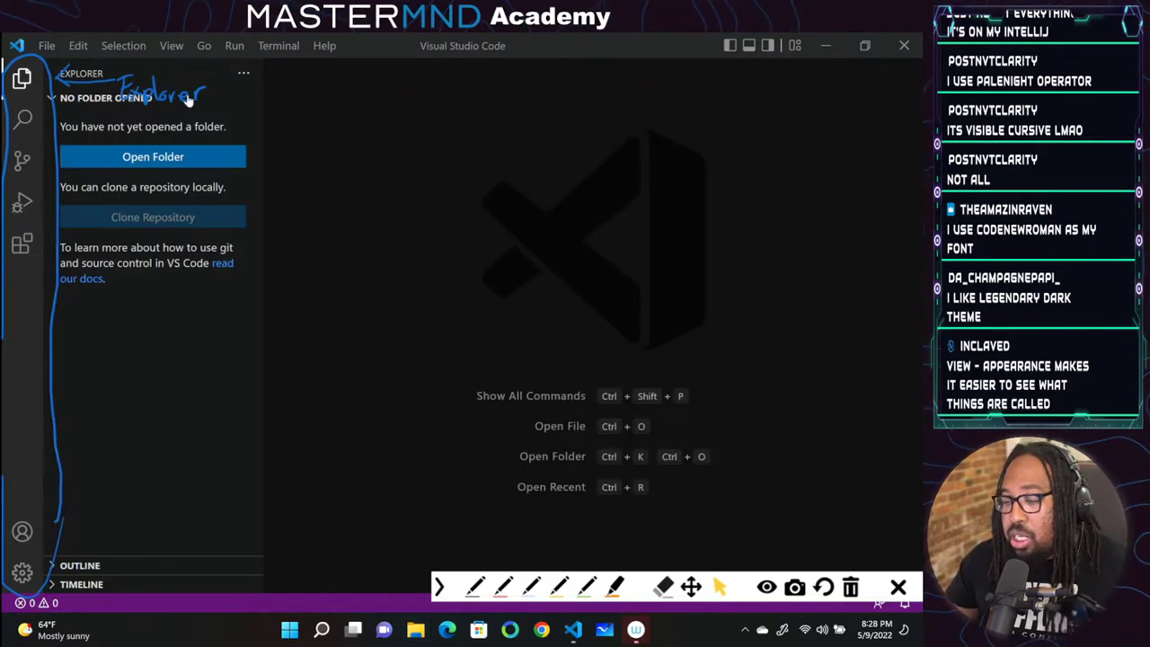
Clear all blue annotations from the screen and reactivate the blue pen
{"action": "key", "text": "ctrl"}
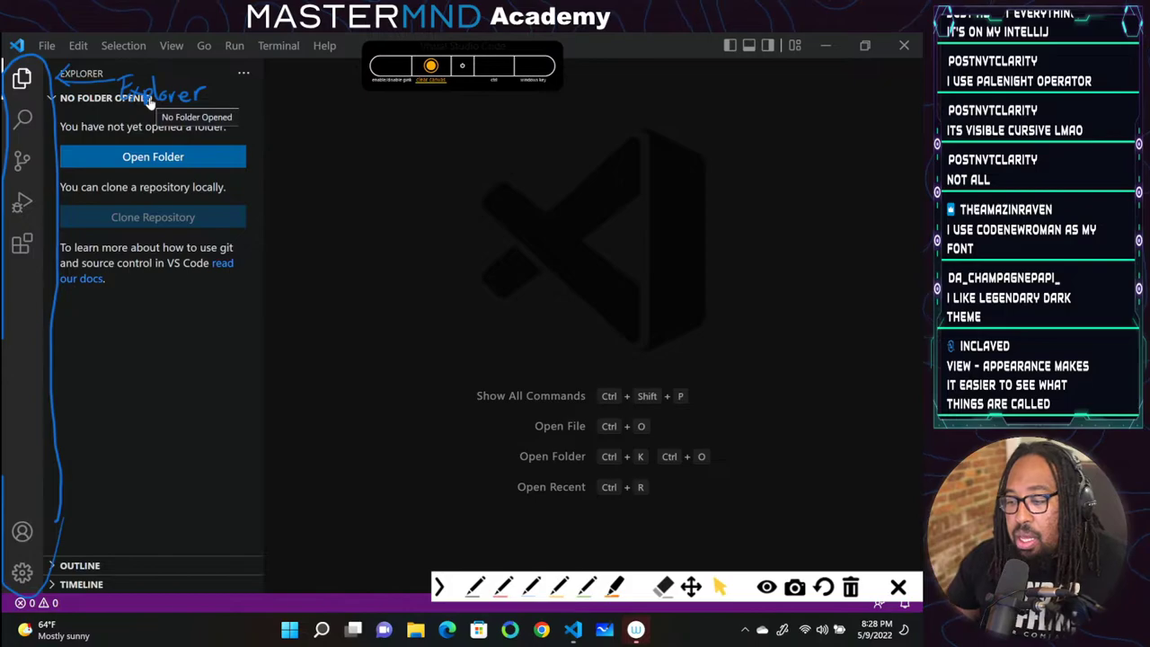
{"action": "key", "text": "ctrl+shift+c"}
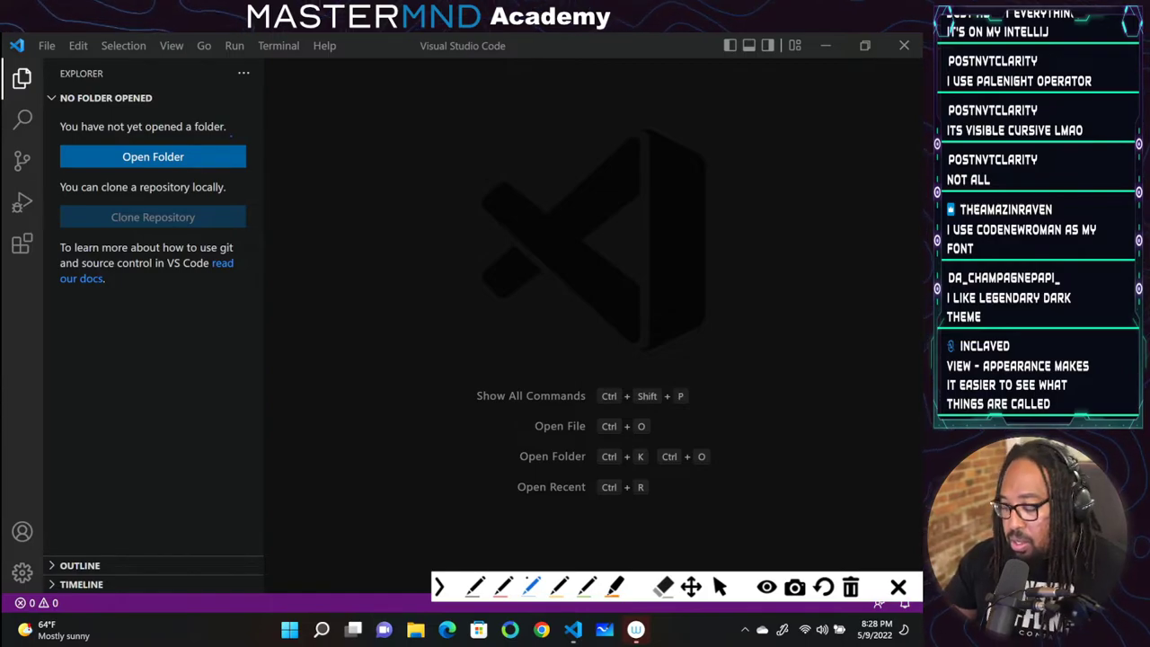
Leave drawing mode, open the Documents folder as the workspace and trust the authors of its files
{"action": "key", "text": "ctrl"}
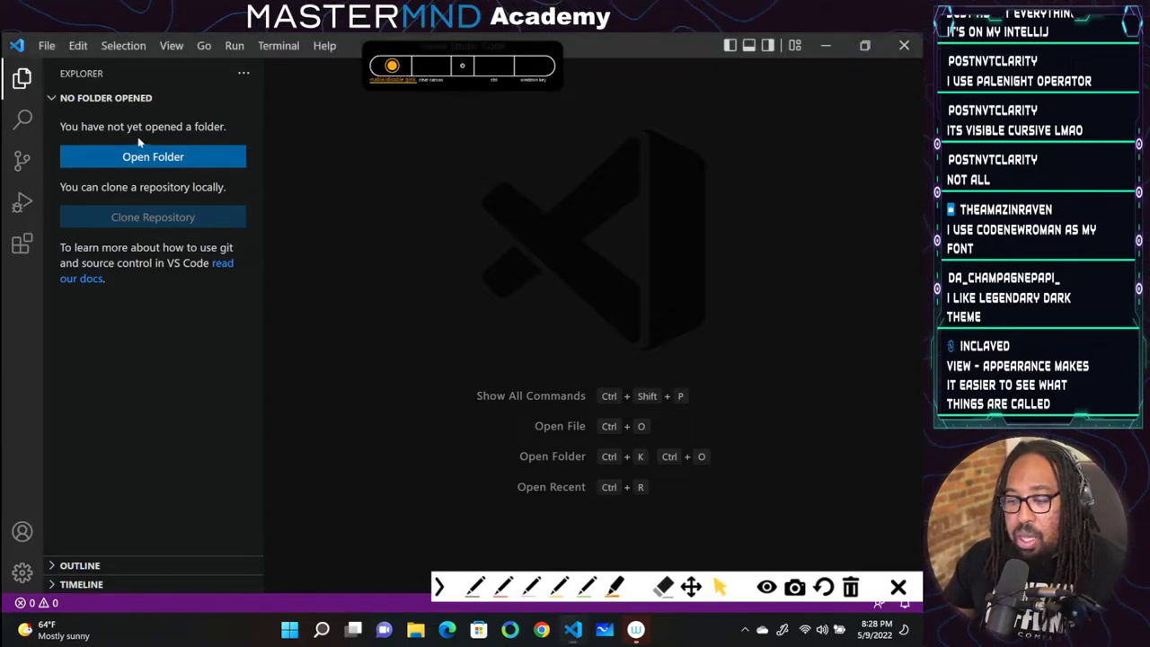
{"action": "left_click", "coordinate": [134, 164]}
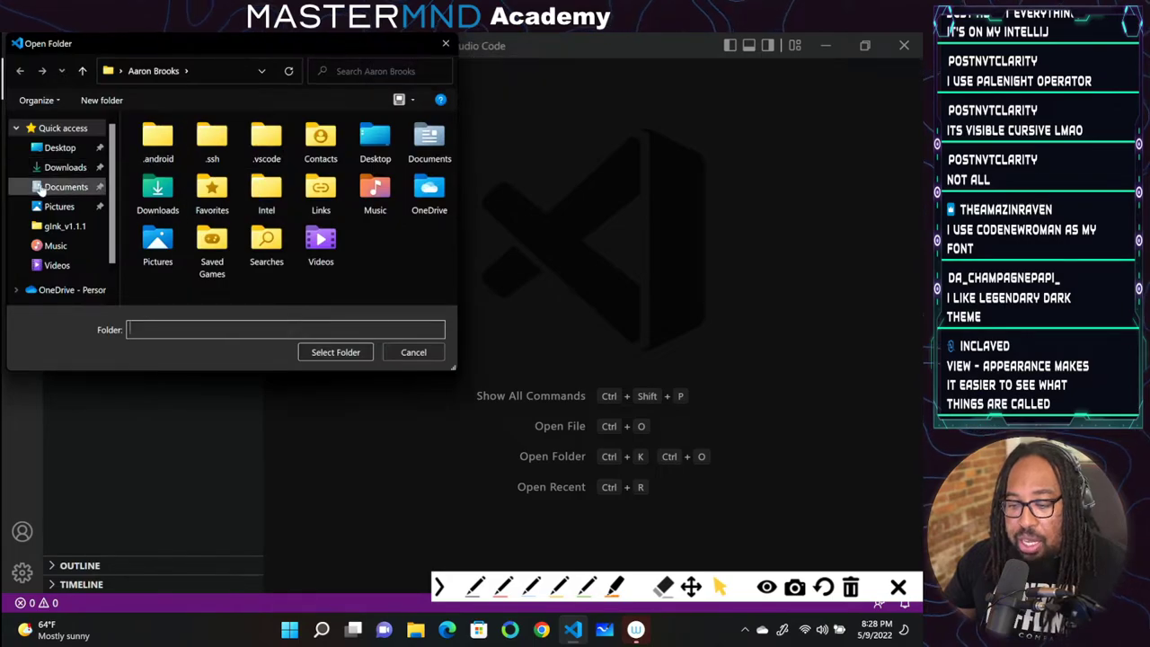
{"action": "left_click", "coordinate": [50, 182]}
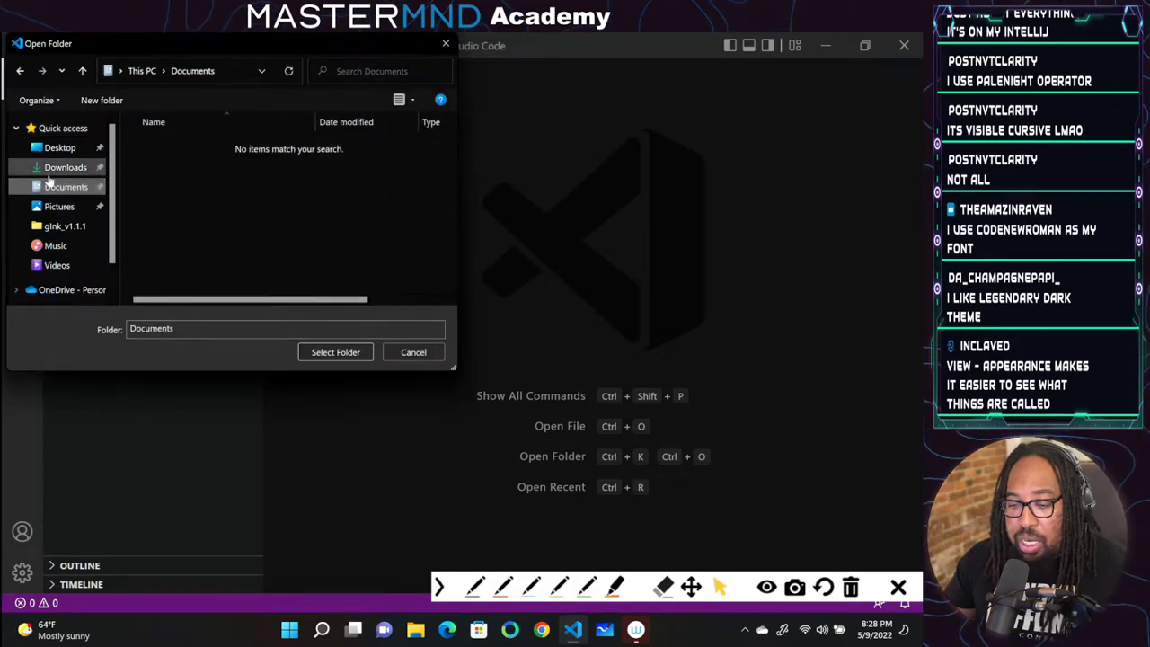
{"action": "left_click", "coordinate": [332, 355]}
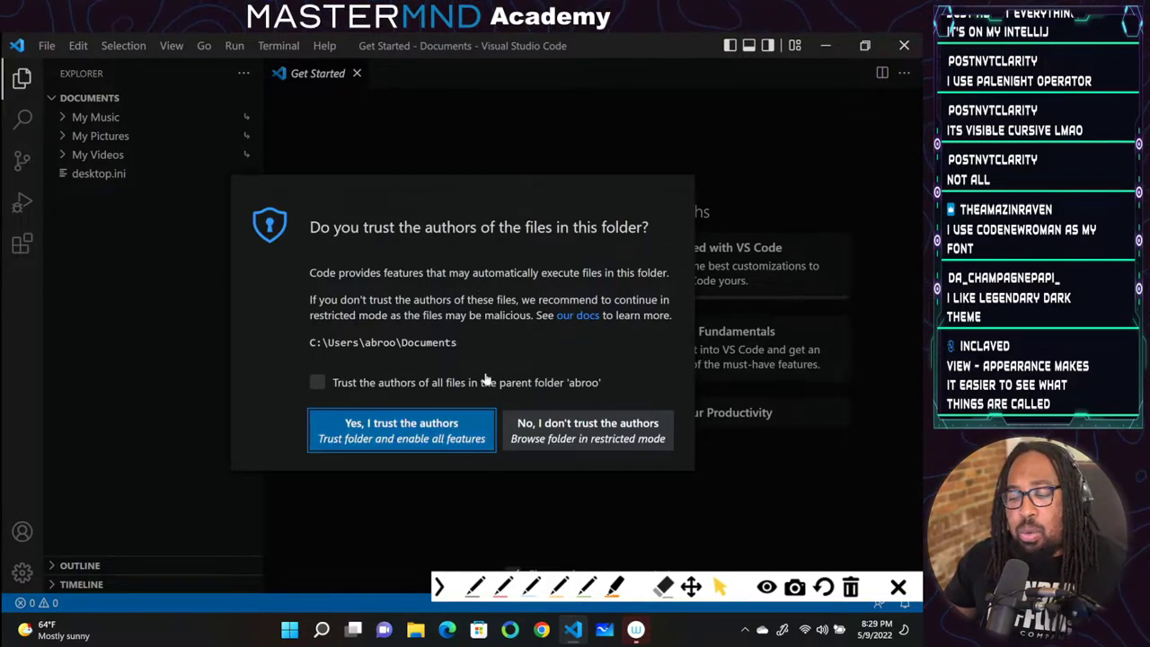
{"action": "left_click", "coordinate": [393, 429]}
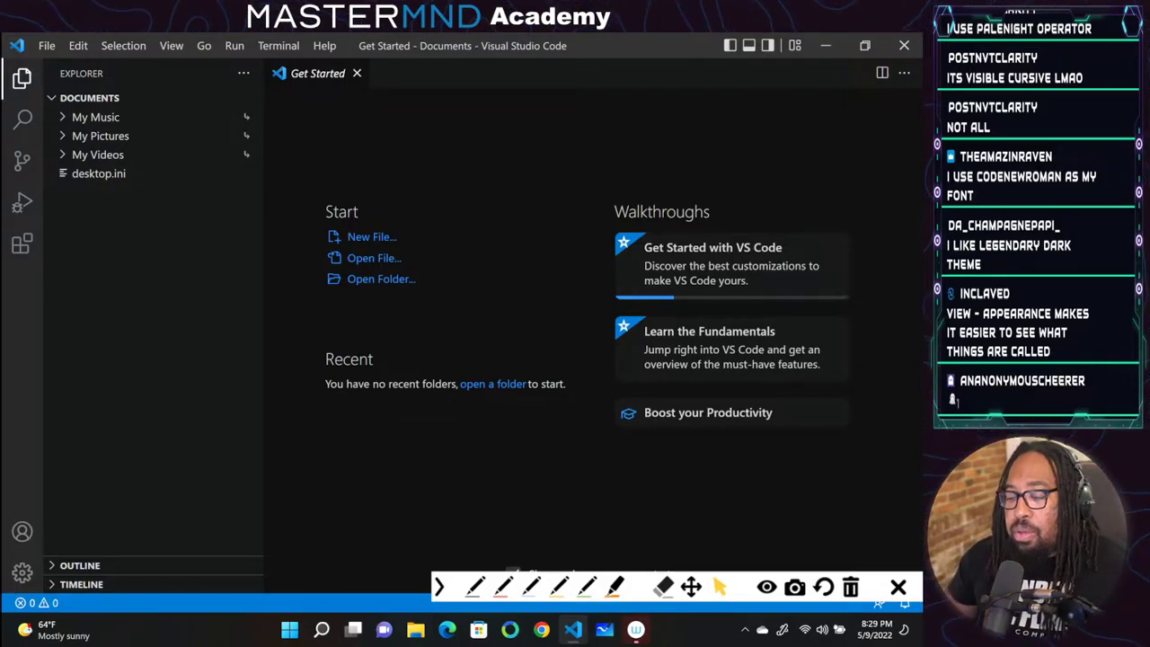
Expand and collapse the My Pictures and My Videos subfolders of Documents in the Explorer
{"action": "left_click", "coordinate": [64, 126]}
{"action": "left_click", "coordinate": [64, 135]}
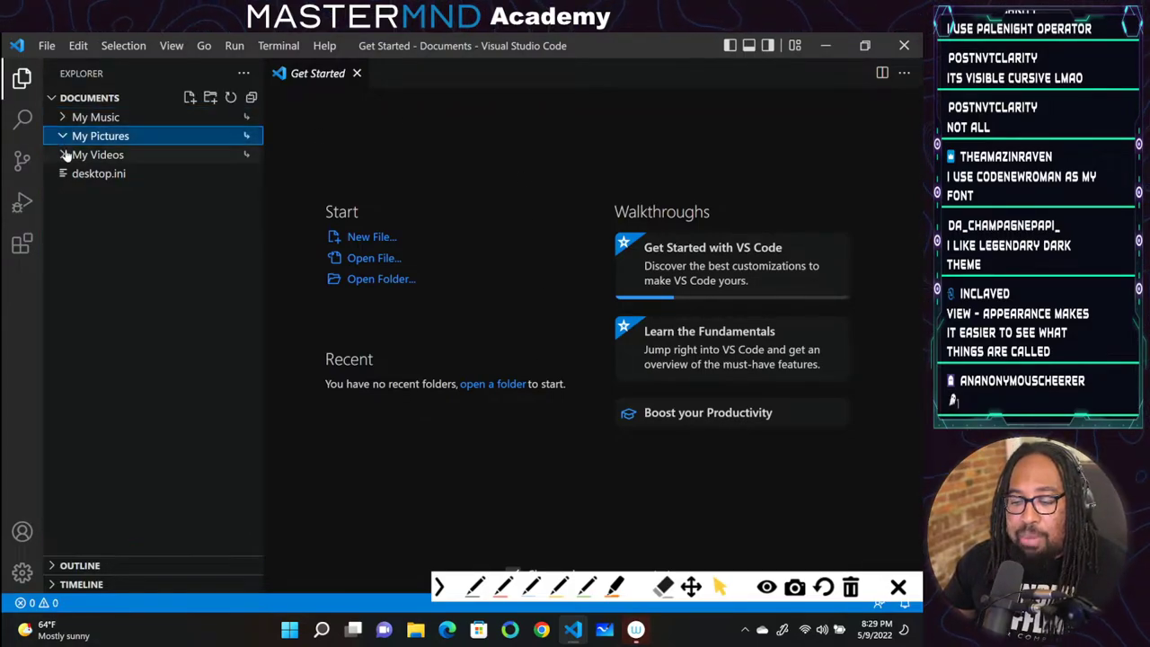
{"action": "left_click", "coordinate": [63, 154]}
{"action": "left_click", "coordinate": [57, 135]}
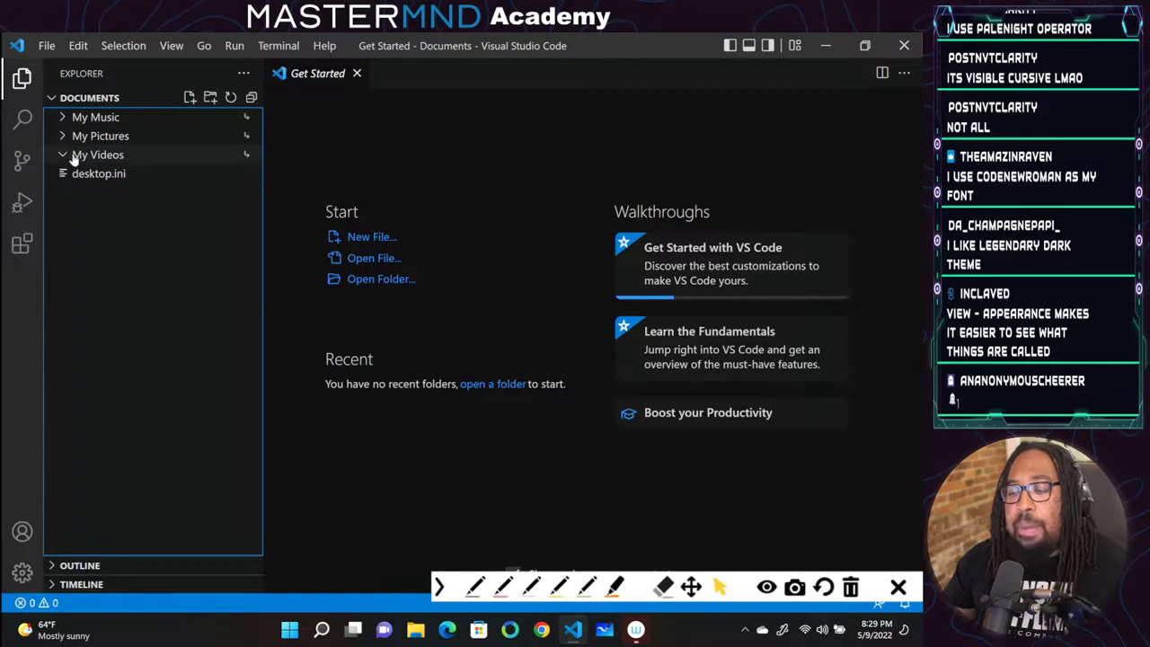
{"action": "left_click", "coordinate": [65, 156]}
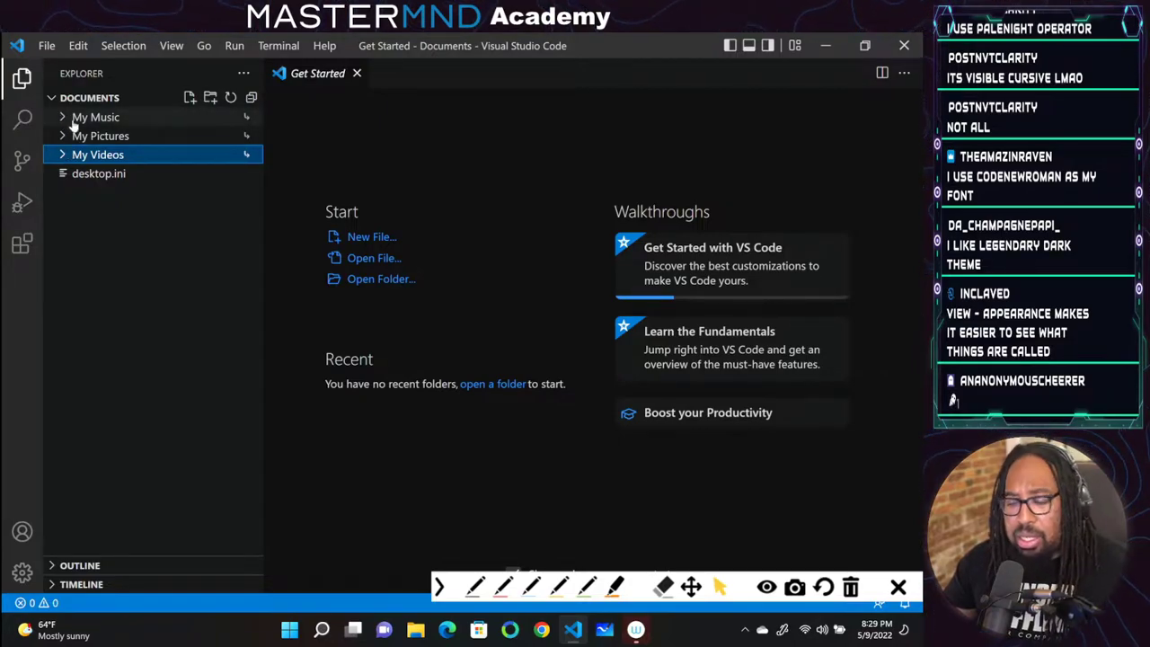
{"action": "left_click", "coordinate": [241, 71]}
{"action": "key", "text": "Escape"}
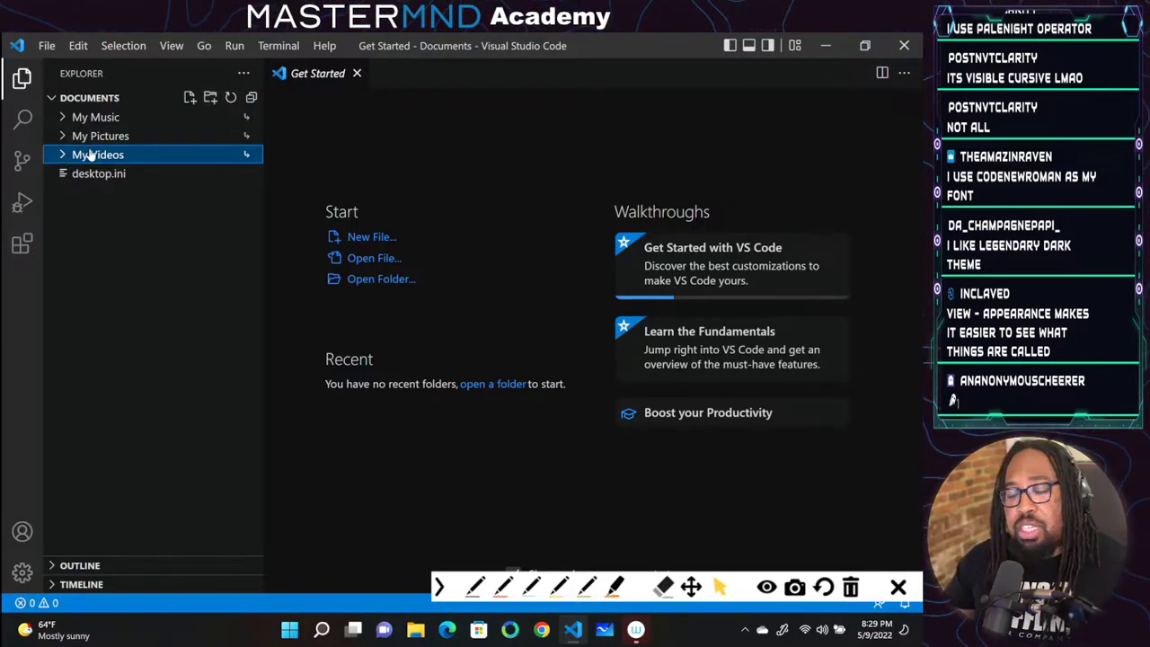
{"action": "left_click", "coordinate": [23, 79]}
{"action": "left_click", "coordinate": [22, 78]}
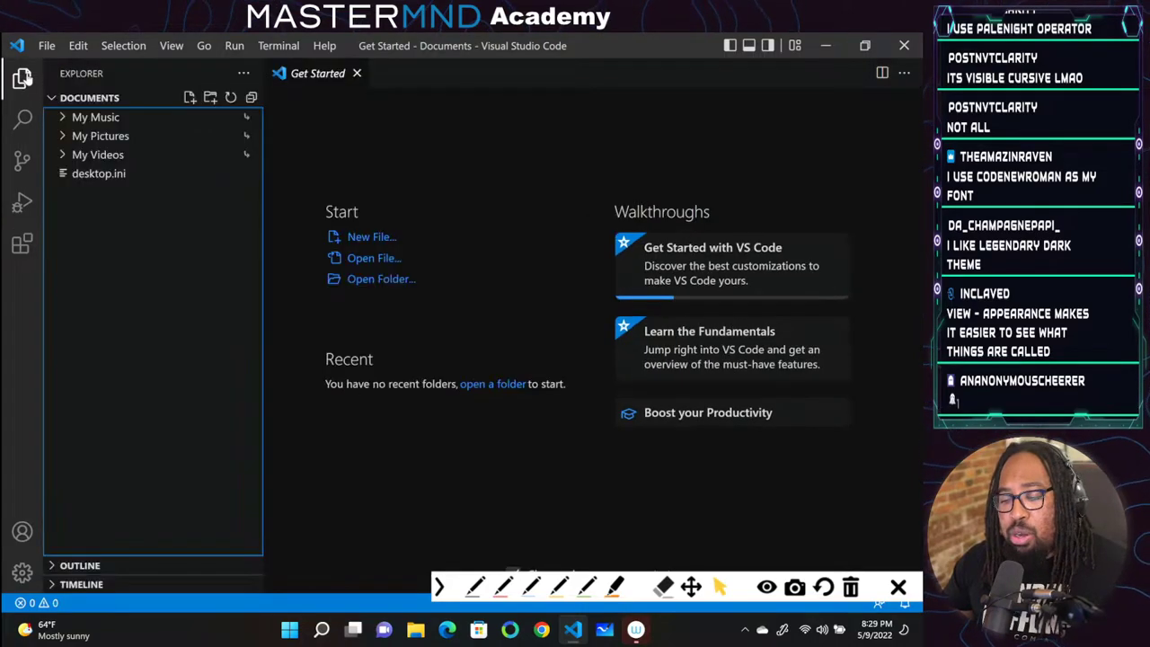
{"action": "left_click", "coordinate": [210, 97]}
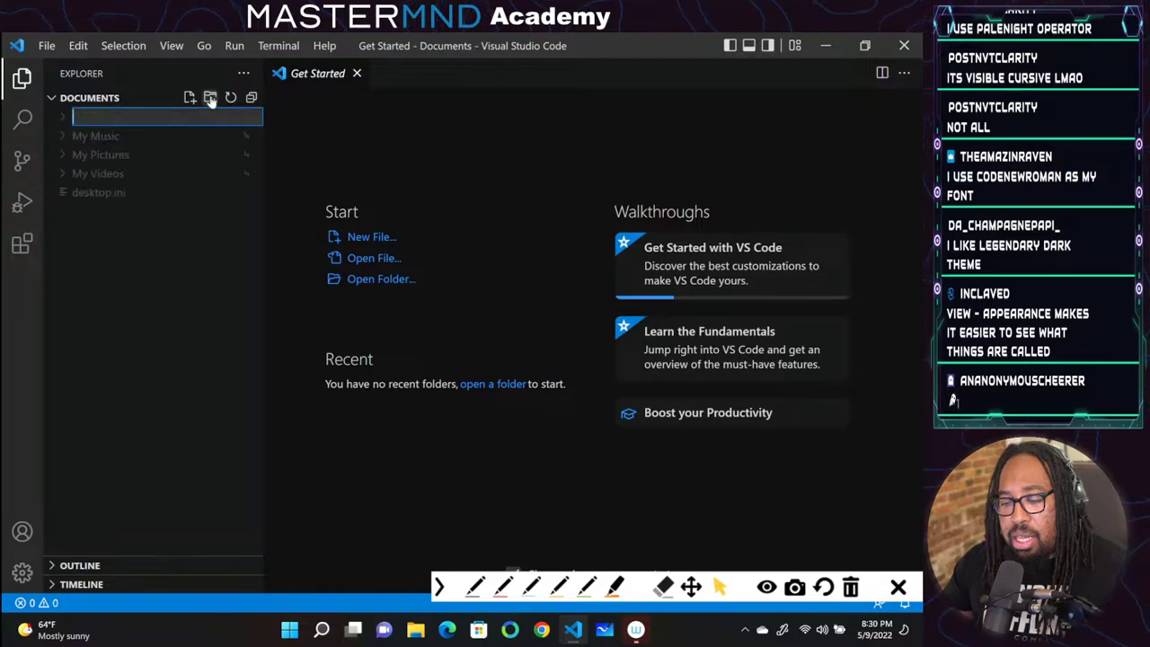
{"action": "key", "text": "Escape"}
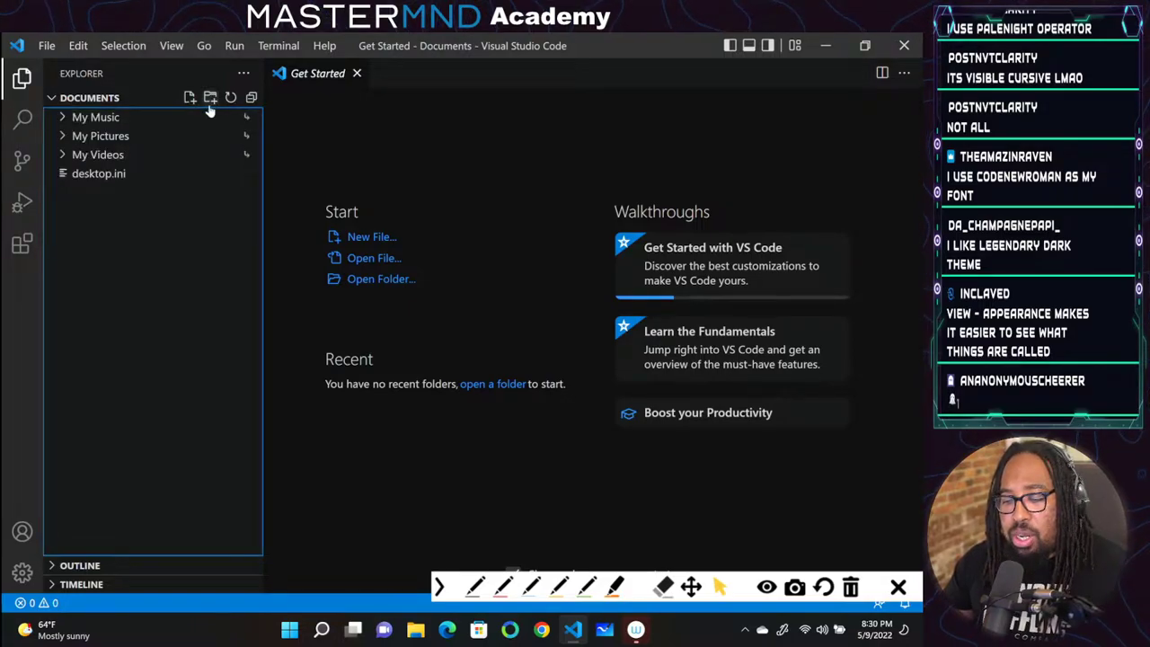
{"action": "left_click", "coordinate": [243, 72]}
{"action": "left_click", "coordinate": [154, 112]}
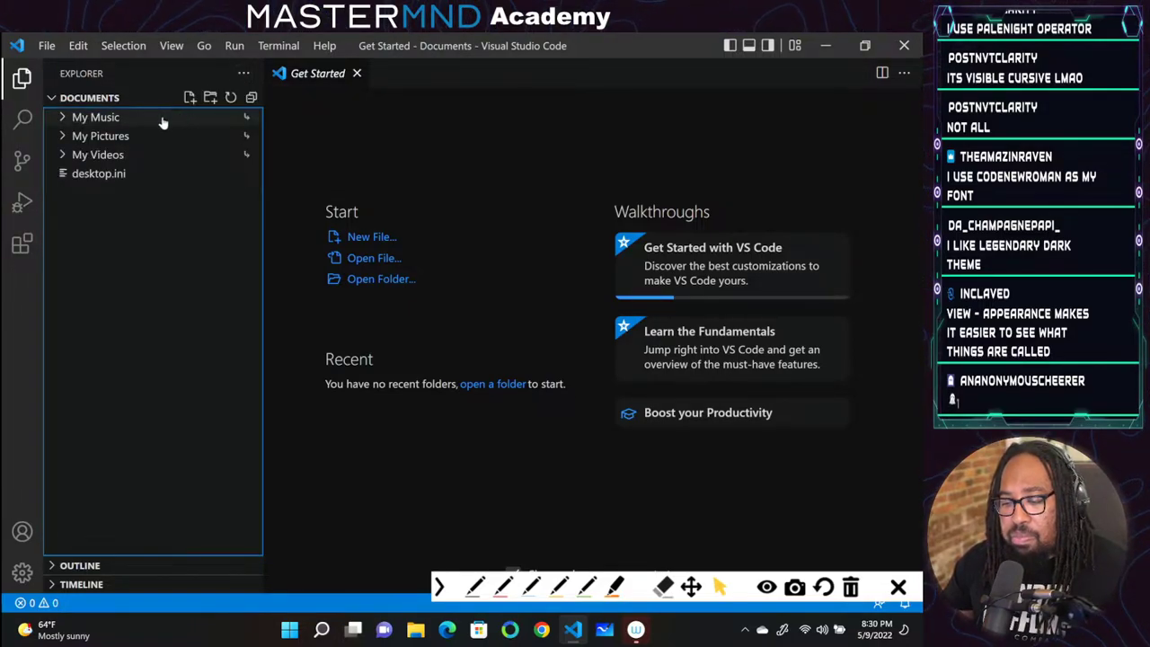
Use the Open Folder command to choose the Documents folder again as the workspace
{"action": "left_click", "coordinate": [46, 45]}
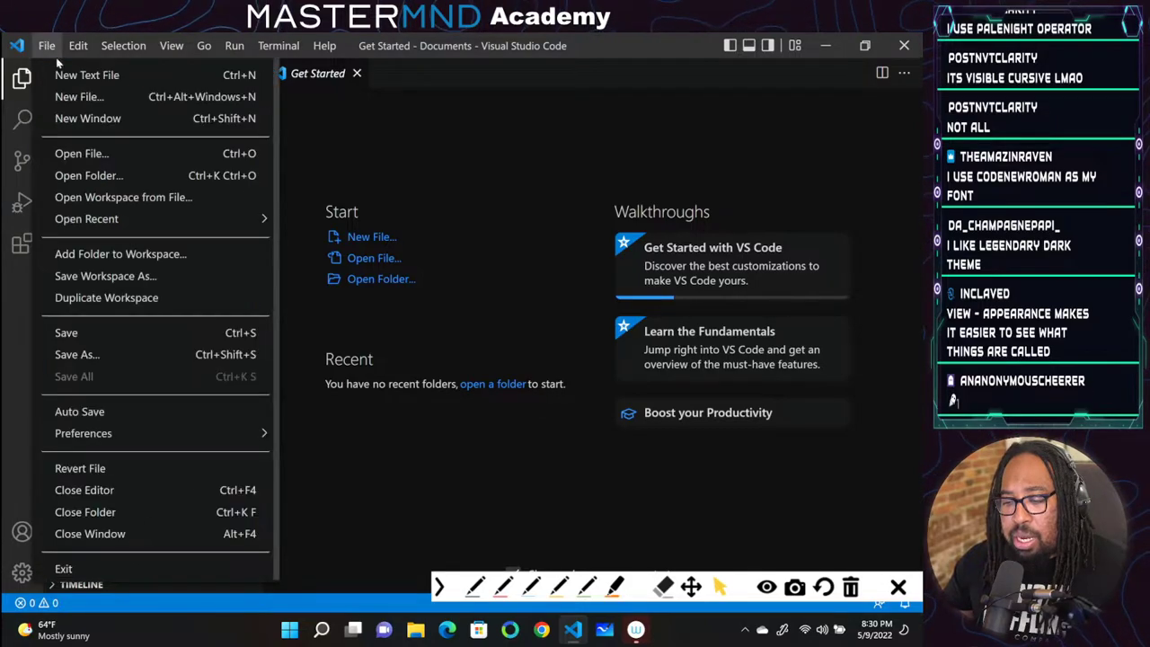
{"action": "left_click", "coordinate": [135, 178]}
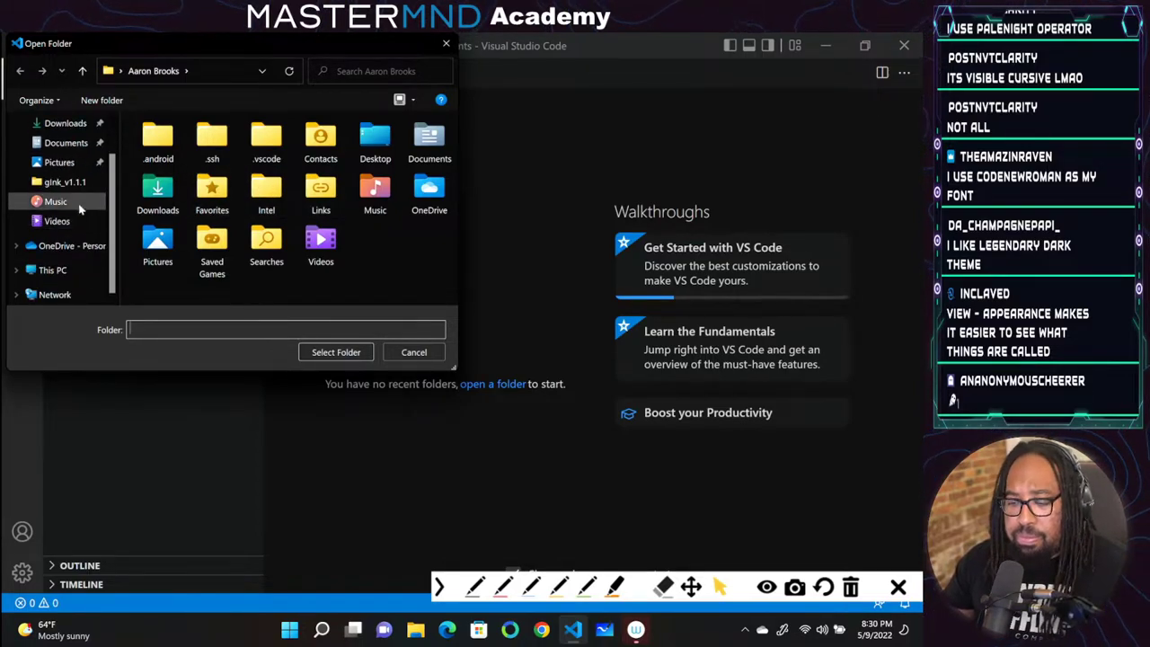
{"action": "left_click", "coordinate": [65, 167]}
{"action": "left_click", "coordinate": [65, 187]}
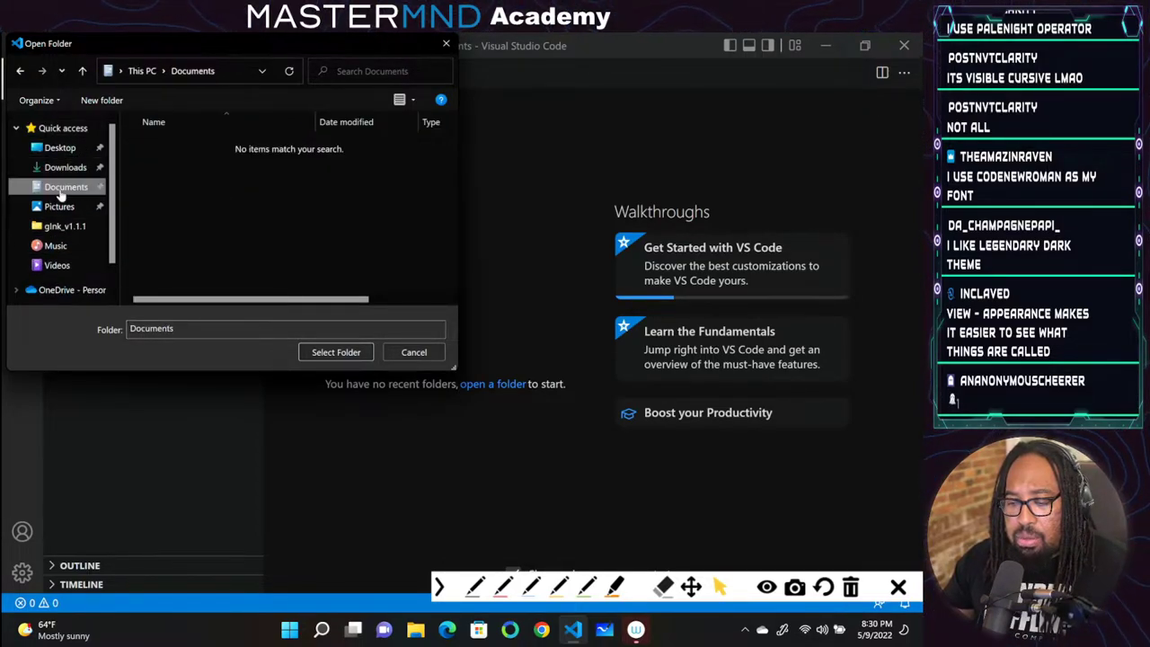
{"action": "left_click", "coordinate": [336, 352]}
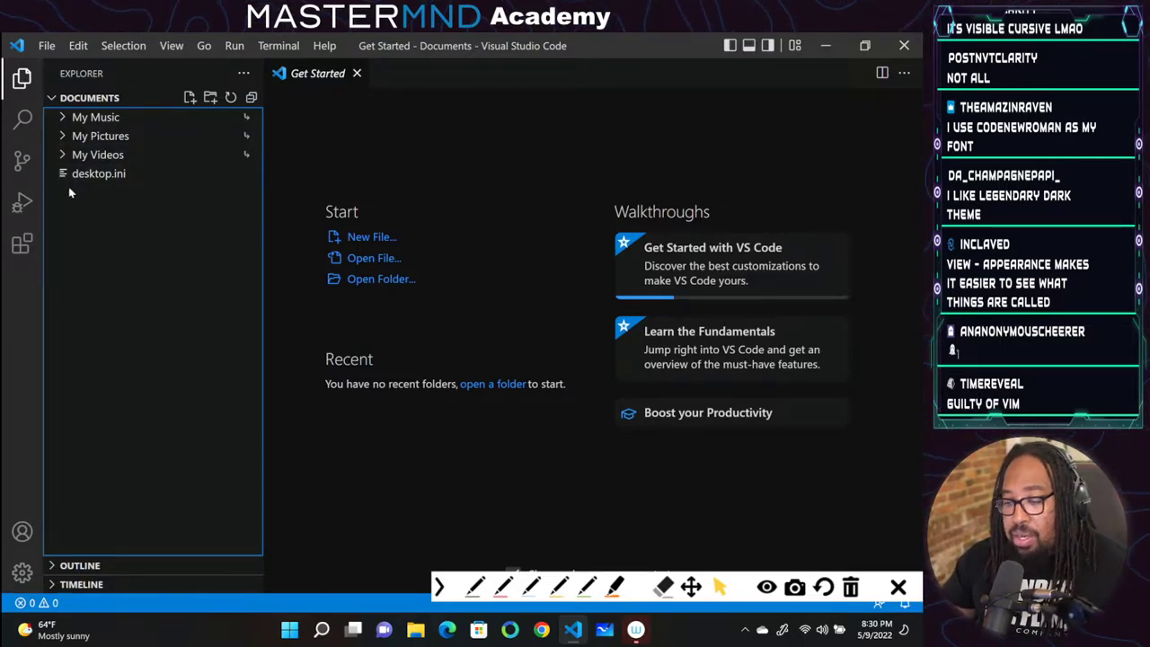
Circle the Search icon in the activity bar with the blue pen, leave drawing mode and open the Search view
{"action": "key", "text": "ctrl+shift+1"}
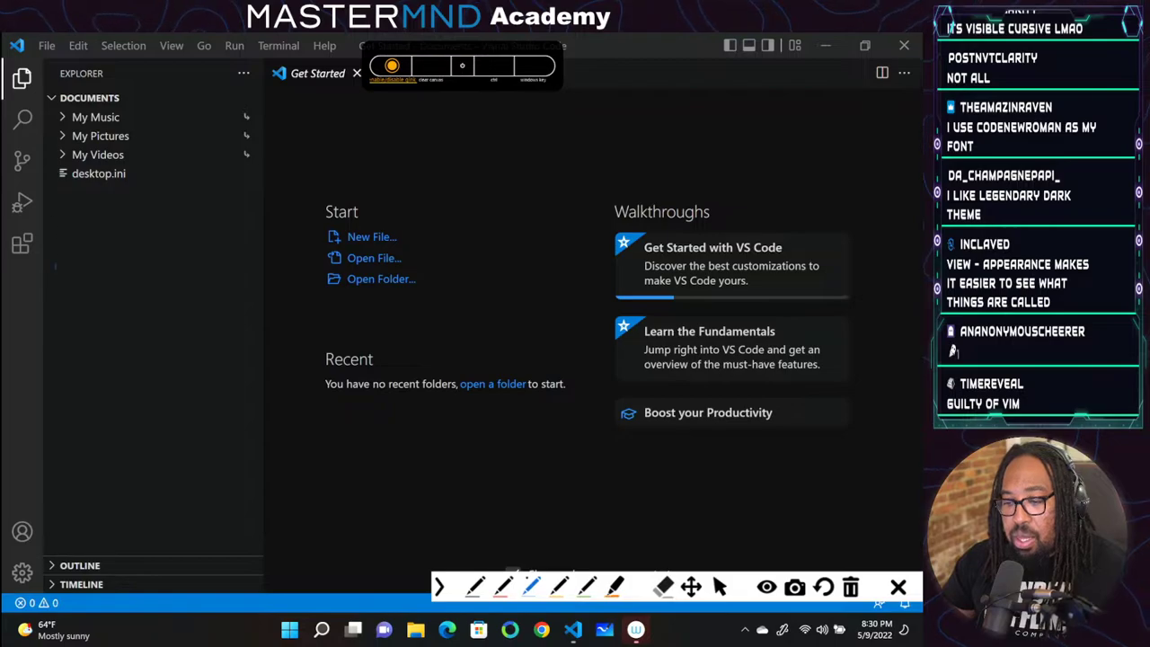
{"action": "left_click_drag", "start_coordinate": [12, 108], "coordinate": [32, 106]}
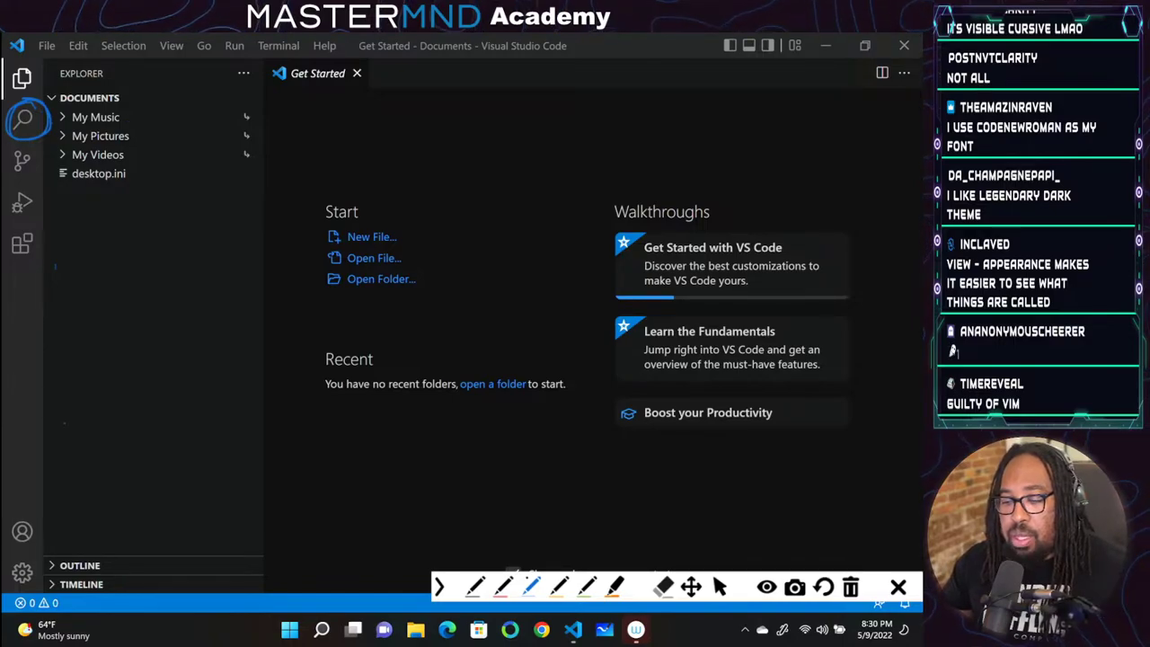
{"action": "key", "text": "ctrl+shift+1"}
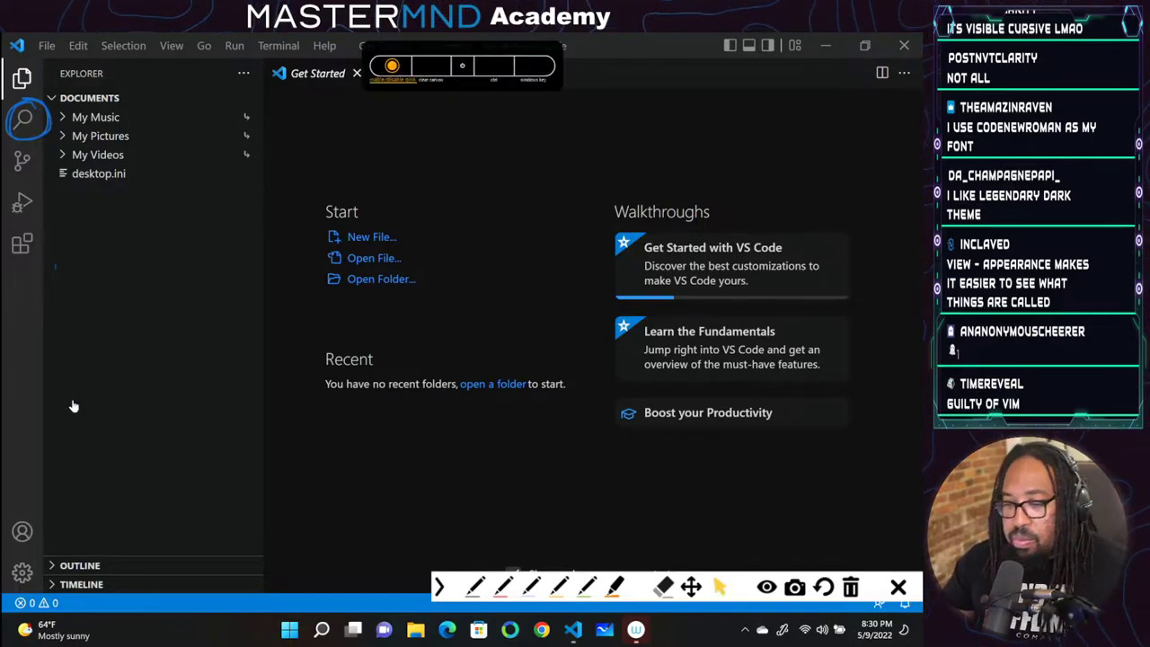
{"action": "left_click", "coordinate": [24, 127]}
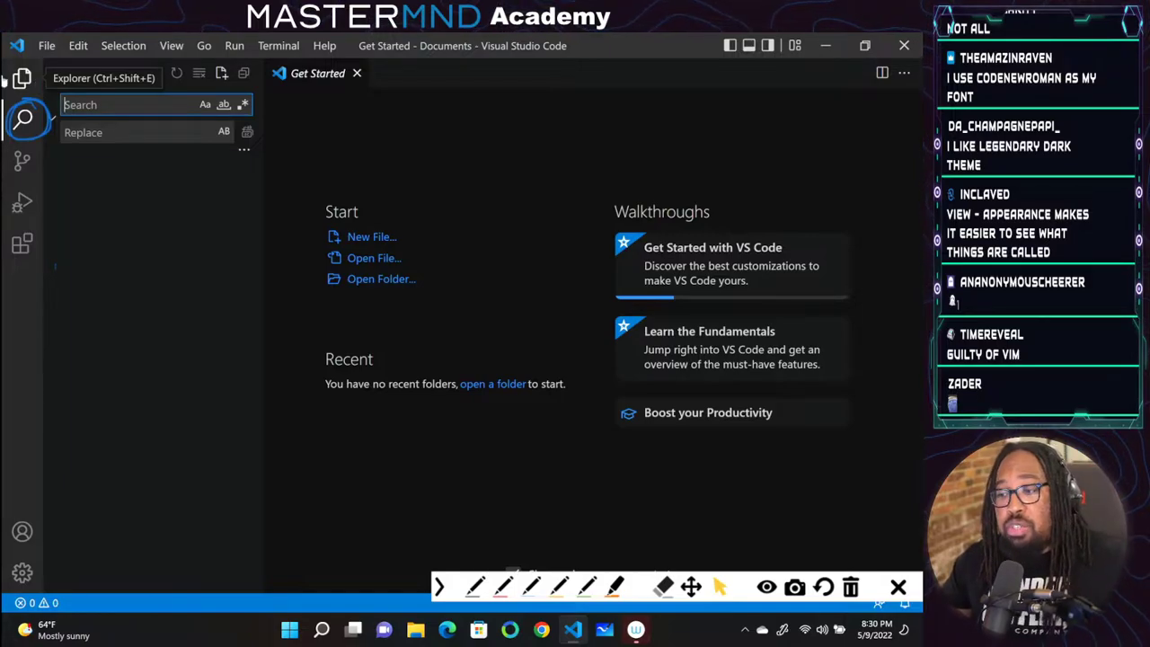
Alternate between the Explorer and Search views to relate the Documents contents to what Search covers, ending in Search
{"action": "left_click", "coordinate": [32, 81]}
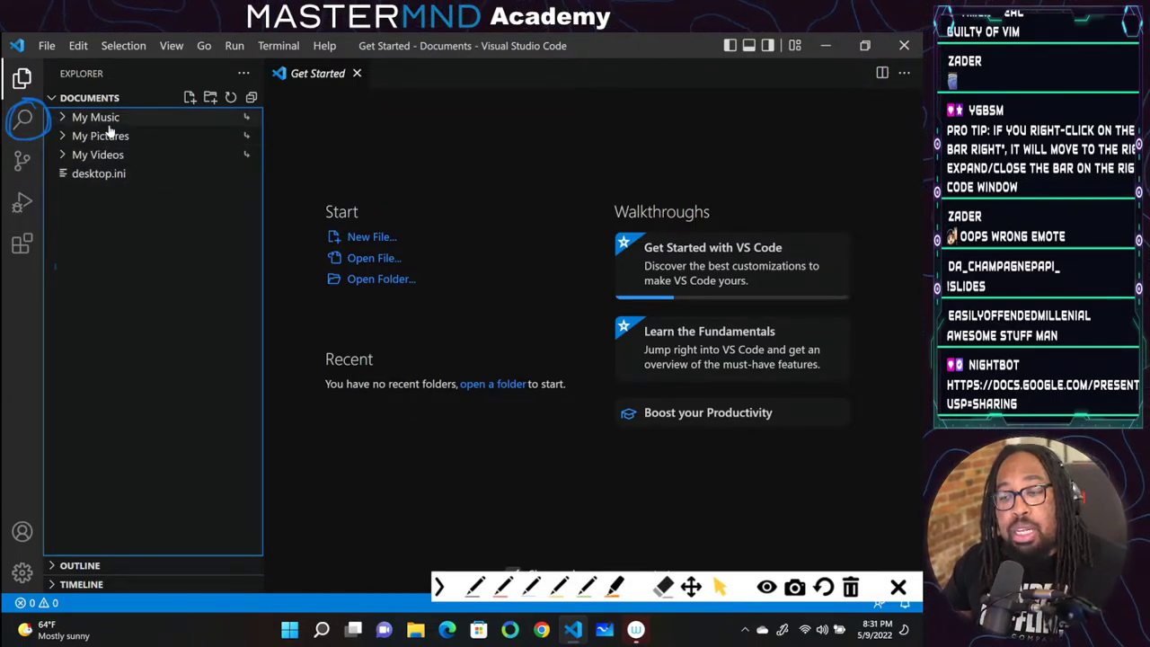
{"action": "left_click", "coordinate": [25, 122]}
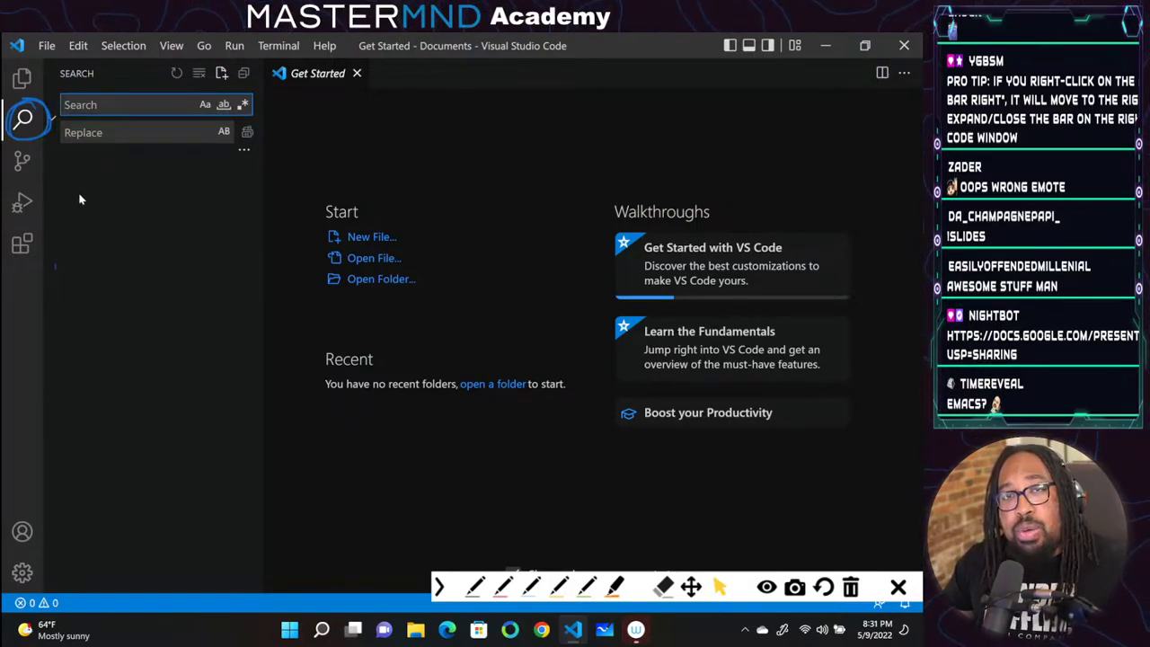
{"action": "left_click", "coordinate": [144, 204]}
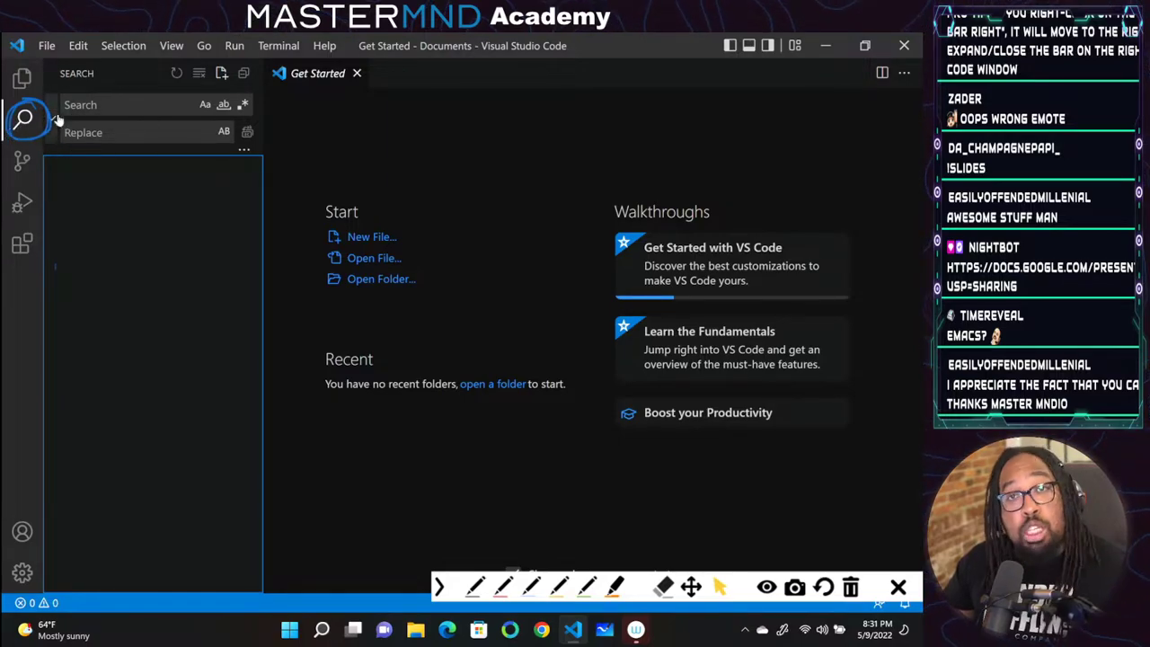
{"action": "left_click", "coordinate": [21, 78]}
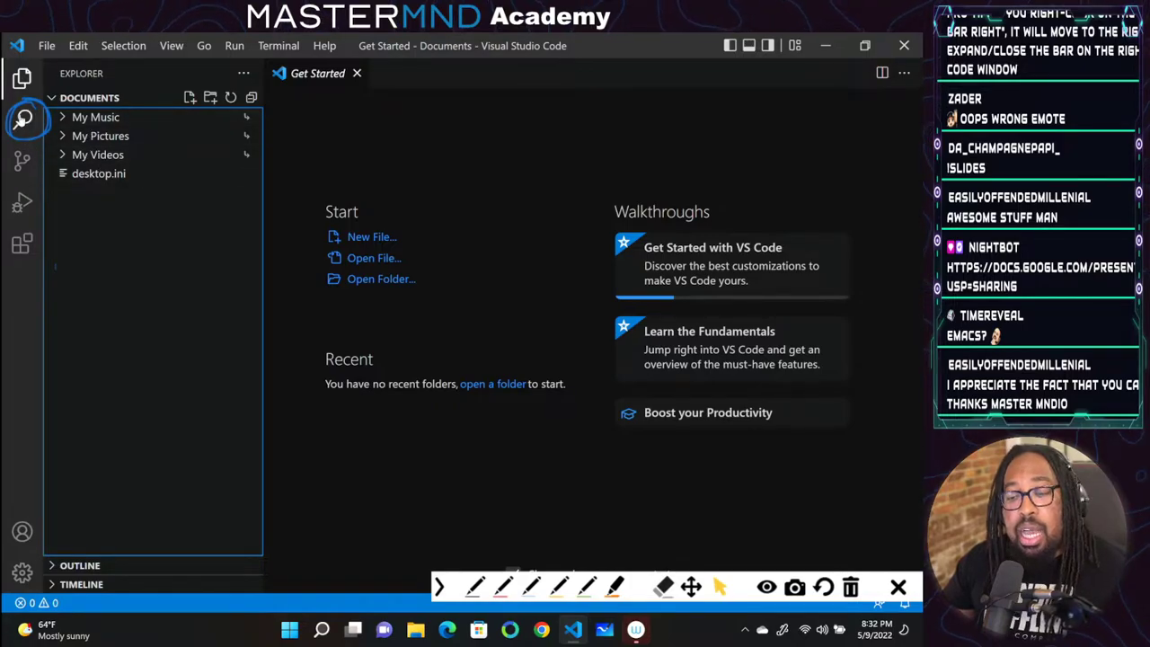
{"action": "left_click", "coordinate": [22, 121]}
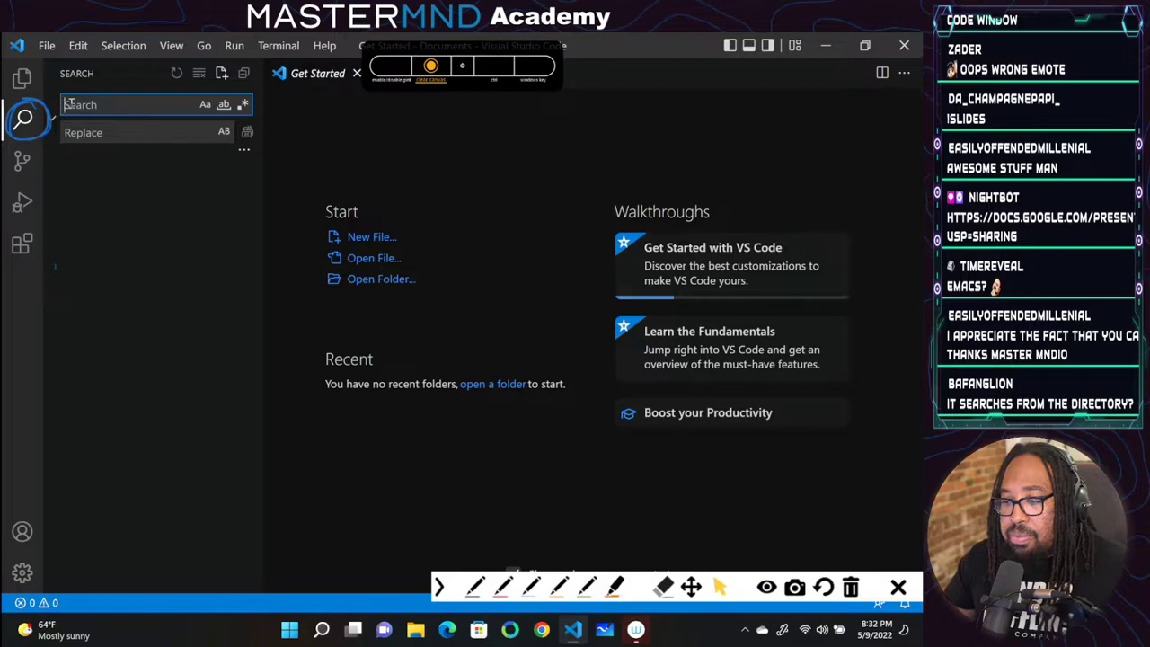
Clear the blue annotations, leave drawing mode and revisit the Documents folder in the Explorer before returning to Search
{"action": "key", "text": "ctrl+alt+g"}
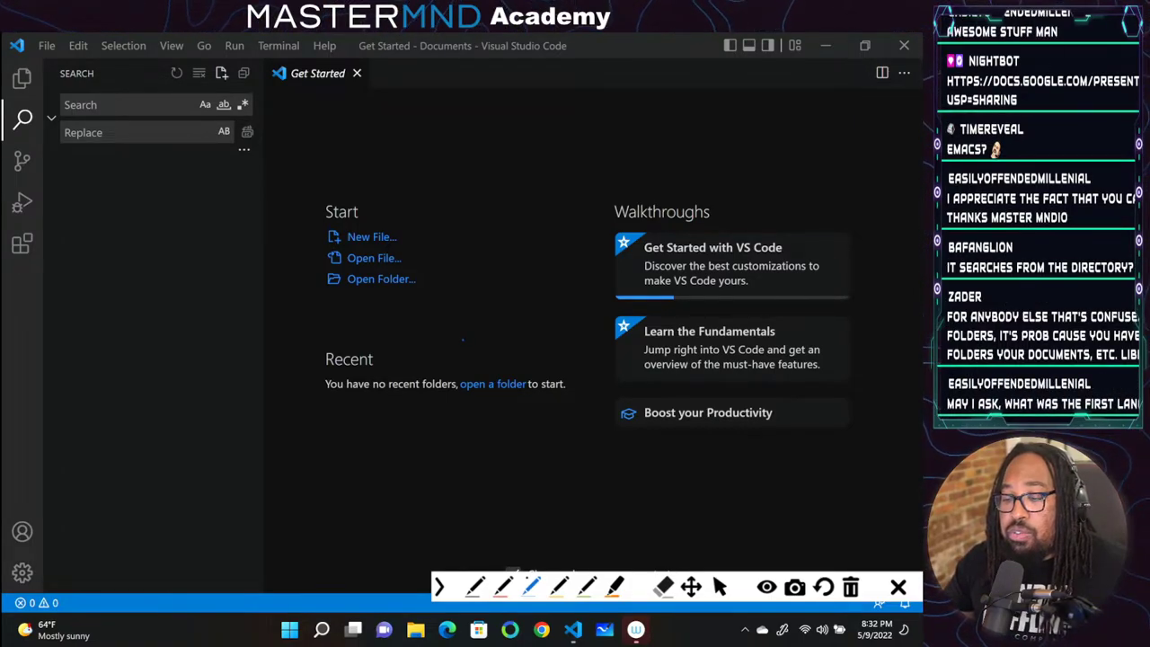
{"action": "key", "text": "ctrl+shift+1"}
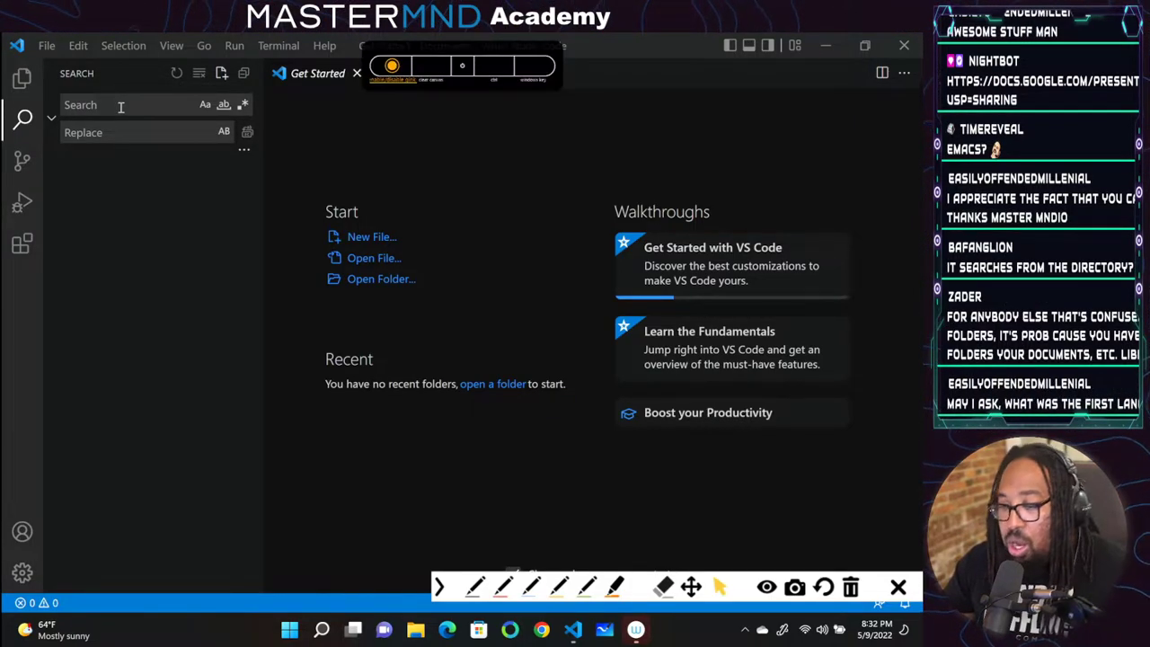
{"action": "left_click", "coordinate": [22, 81]}
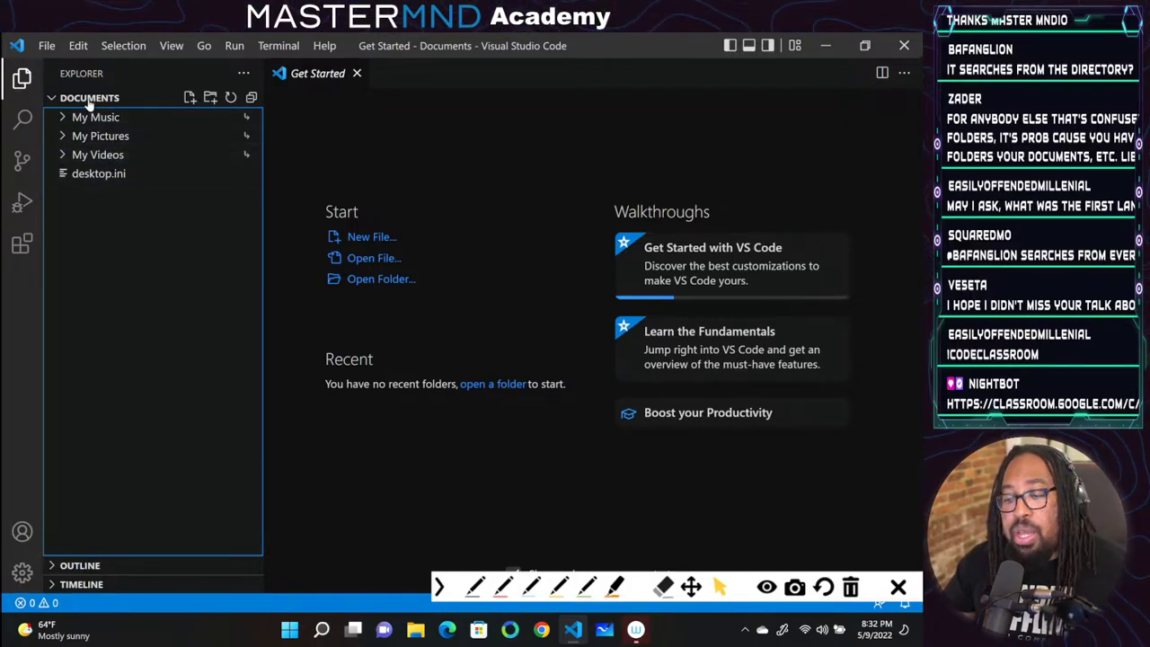
{"action": "left_click", "coordinate": [22, 119]}
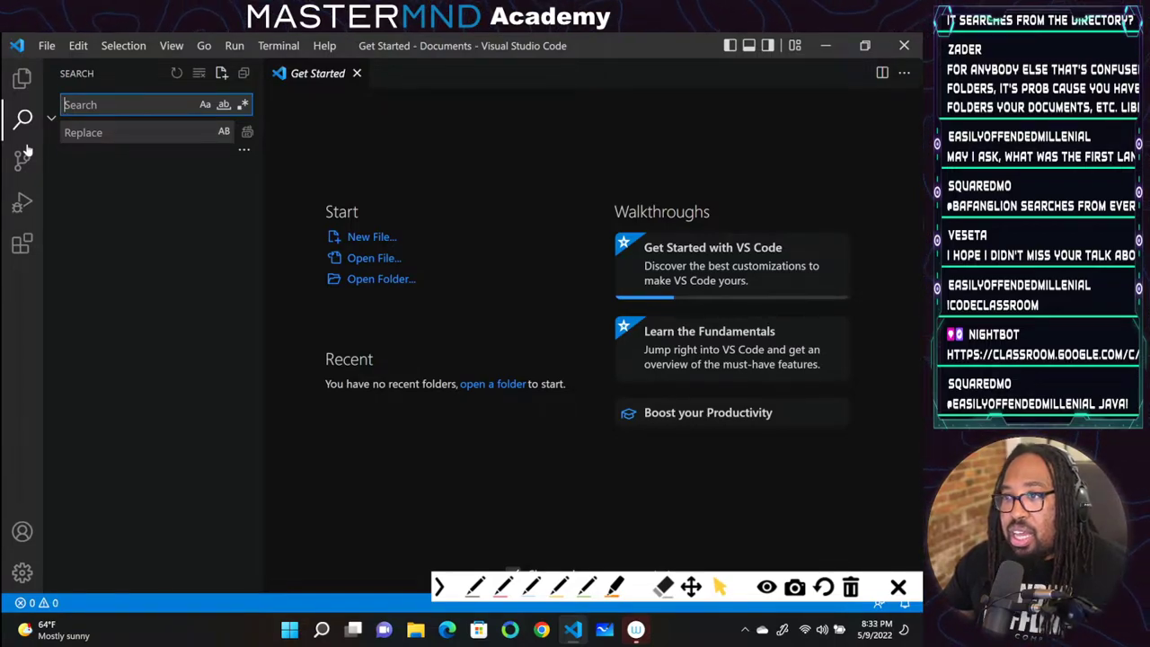
Try moving the primary side bar to the right side and restore it to the left
{"action": "right_click", "coordinate": [5, 370]}
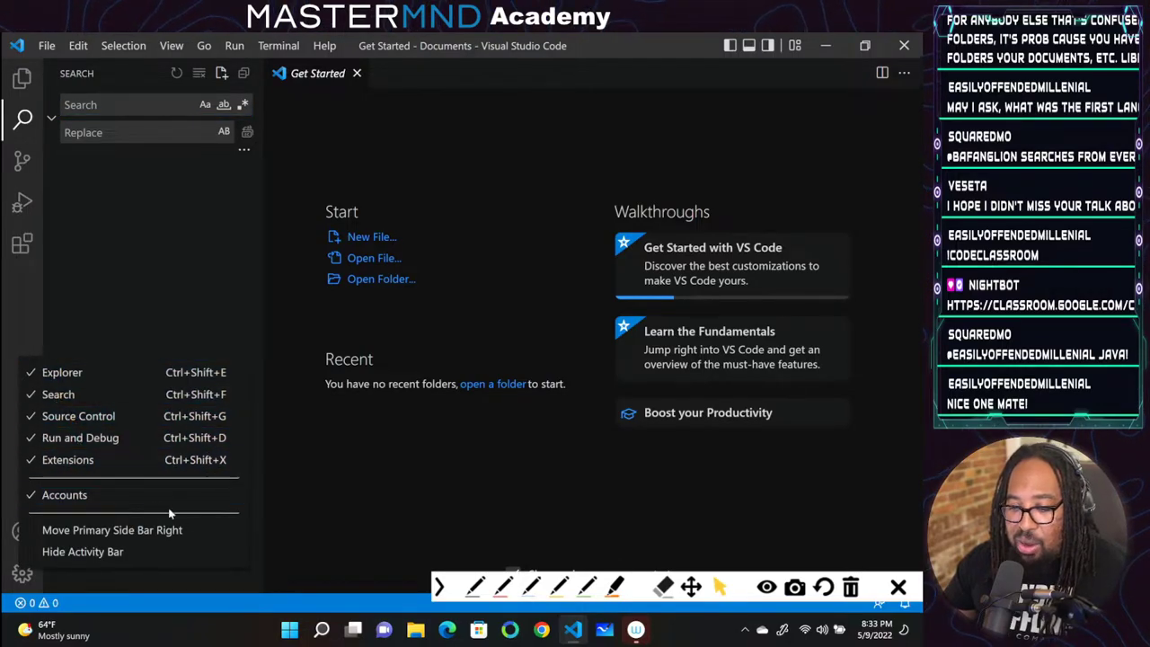
{"action": "left_click", "coordinate": [112, 530]}
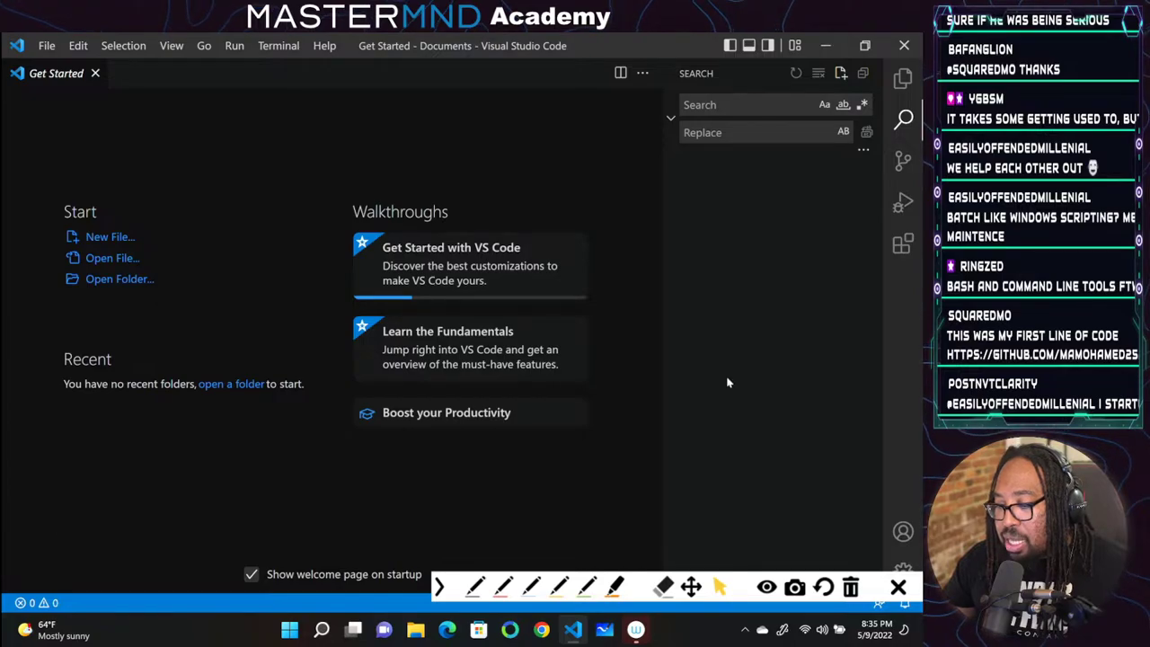
{"action": "right_click", "coordinate": [888, 379]}
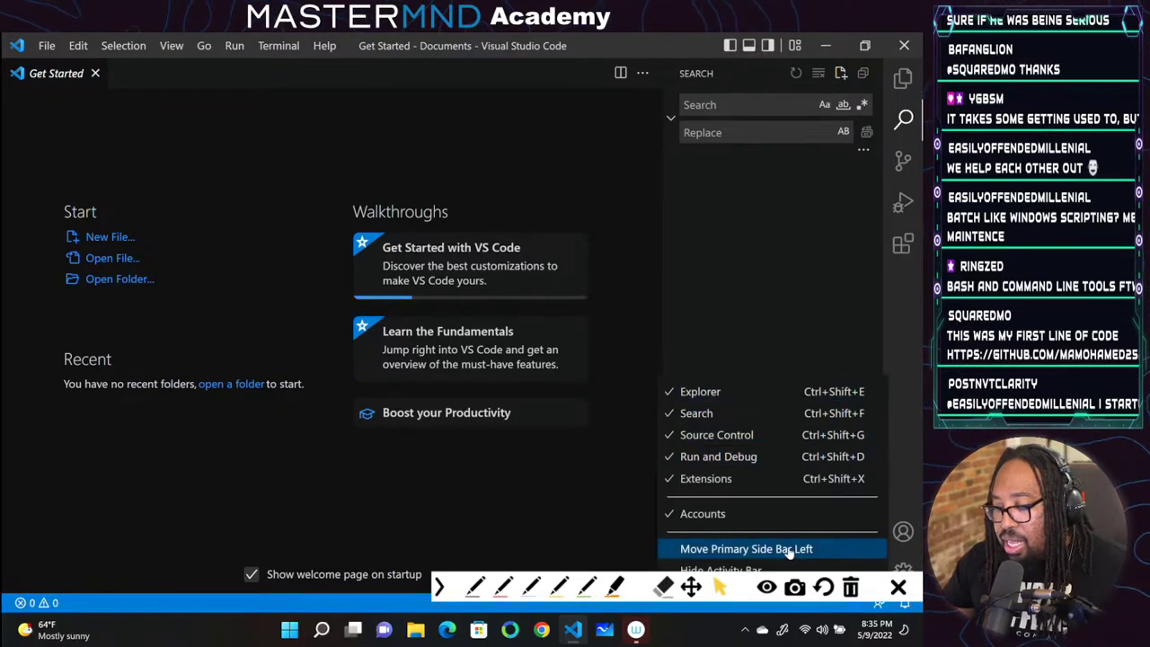
{"action": "left_click", "coordinate": [745, 548]}
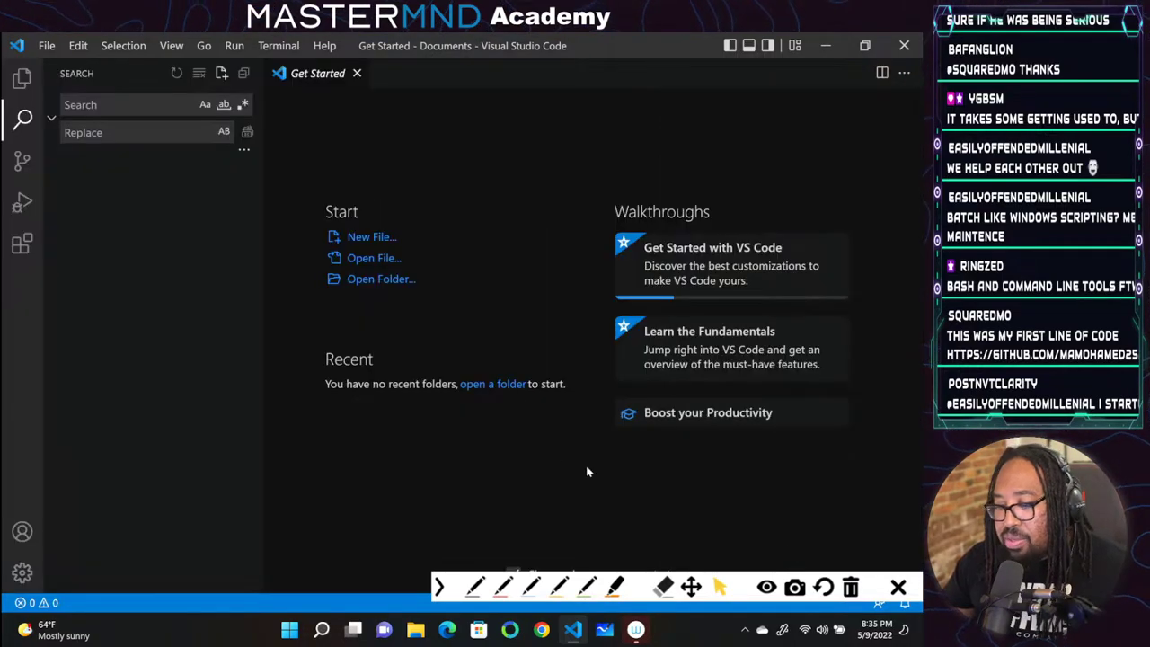
Open the Source Control view from the activity bar to examine its Git setup options
{"action": "left_click", "coordinate": [25, 161]}
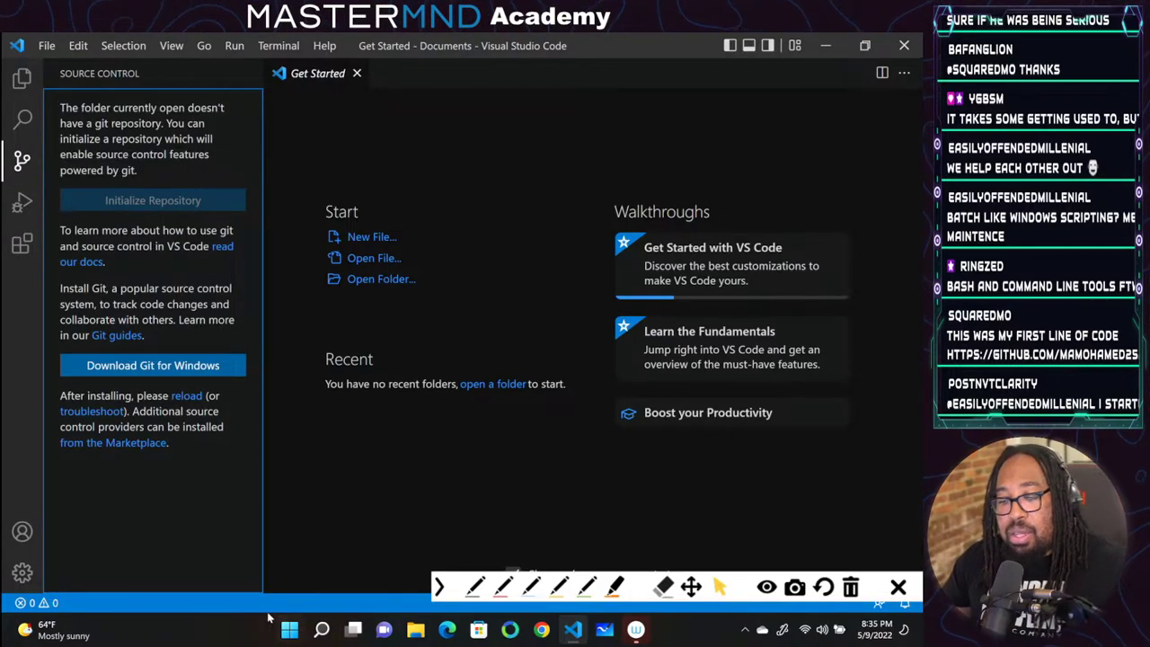
Switch to Google Chrome, choose the second user profile and load the class.mastermnd.io course site
{"action": "left_click", "coordinate": [540, 630]}
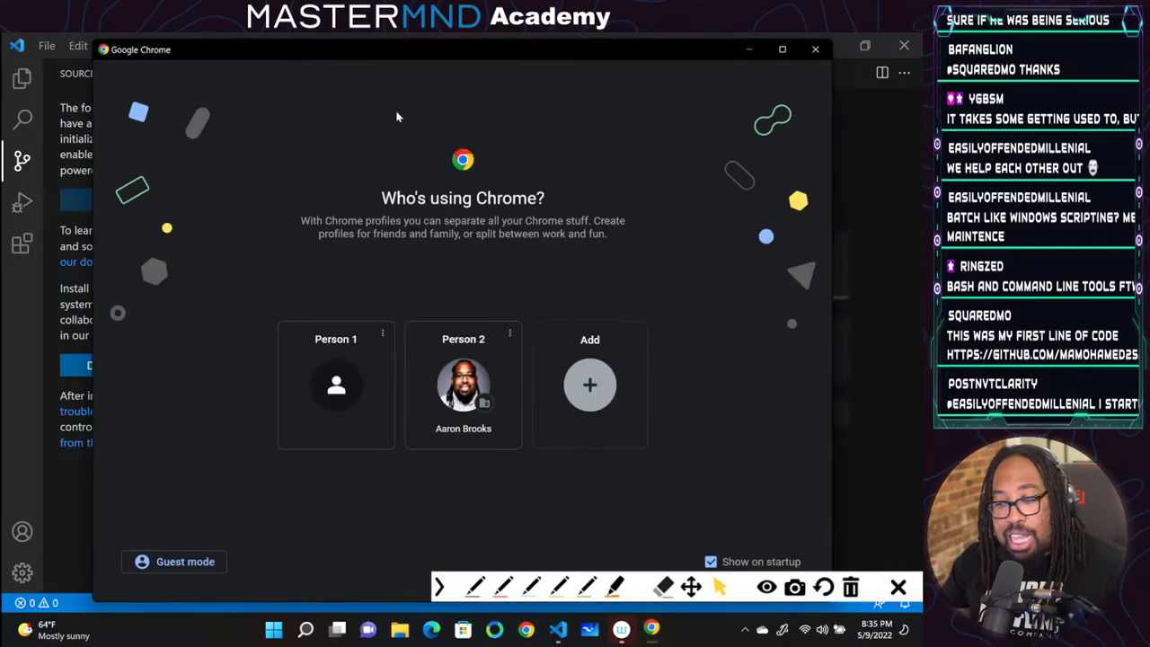
{"action": "left_click", "coordinate": [429, 359]}
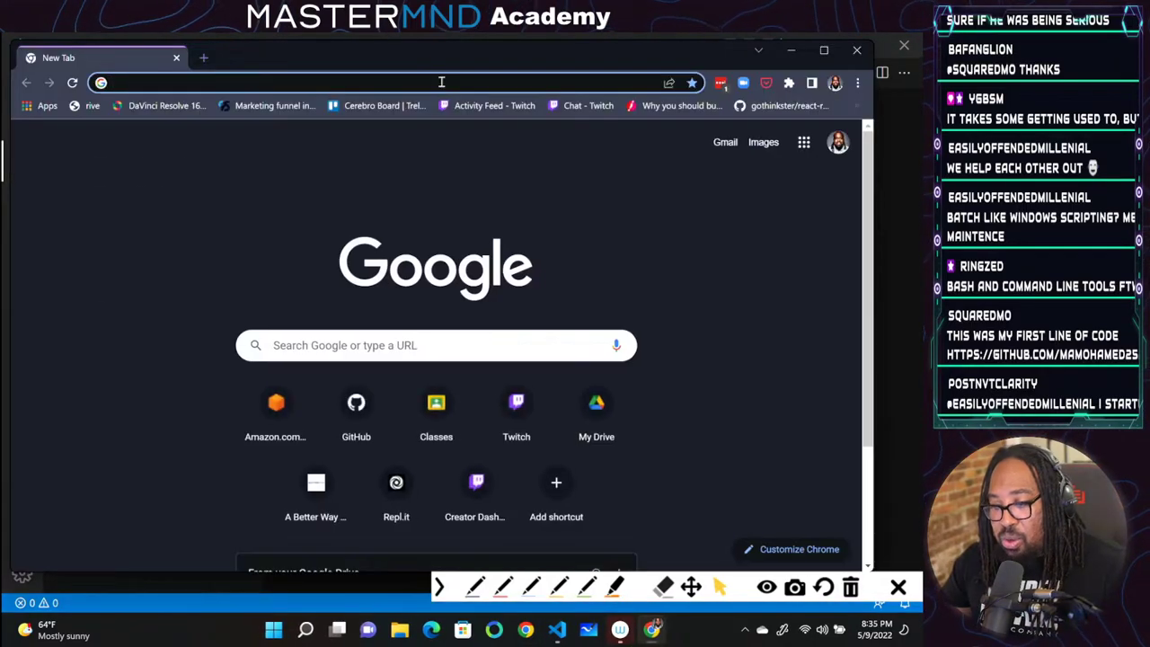
{"action": "left_click", "coordinate": [438, 81]}
{"action": "type", "text": "class.mastermnd.io"}
{"action": "key", "text": "Return"}
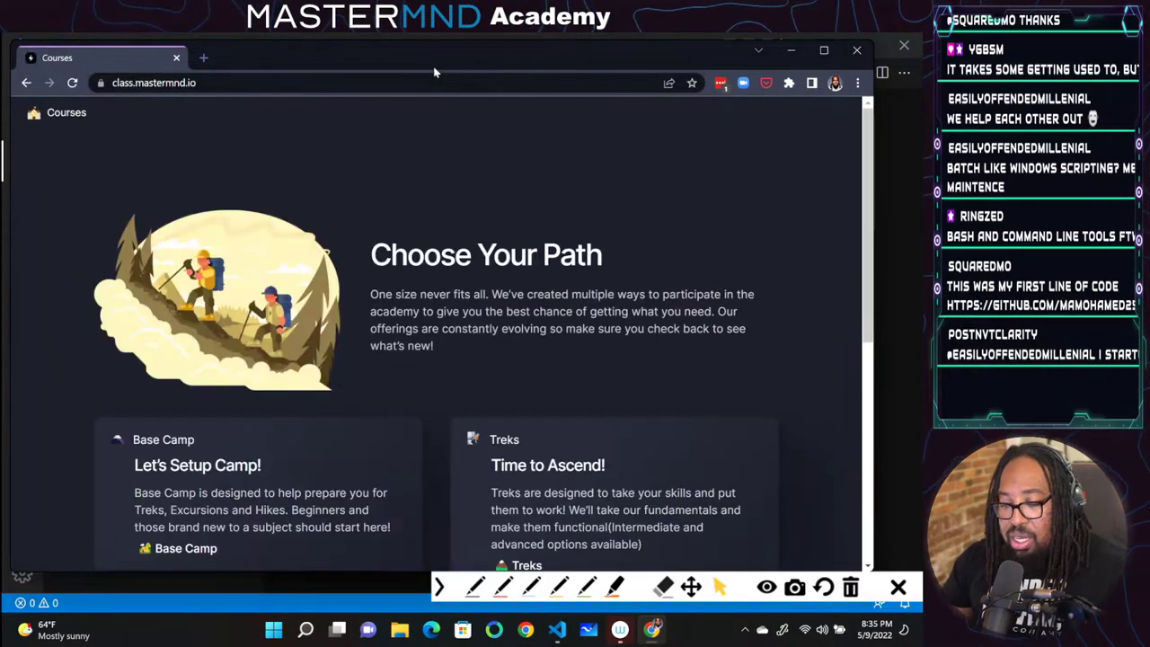
Navigate from Base Camp through Camp: Code to the Camp Code Curriculum page
{"action": "left_click", "coordinate": [189, 552]}
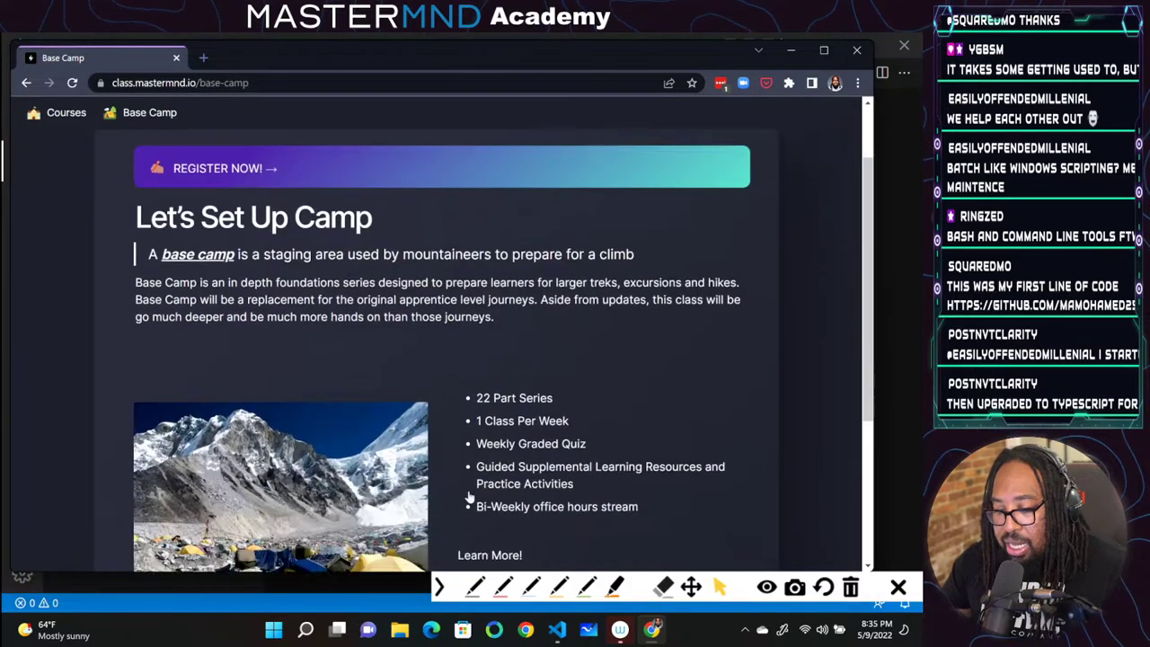
{"action": "scroll", "coordinate": [476, 413], "scroll_direction": "down", "scroll_amount": 4}
{"action": "left_click", "coordinate": [501, 332]}
{"action": "scroll", "coordinate": [359, 314], "scroll_direction": "down", "scroll_amount": 5}
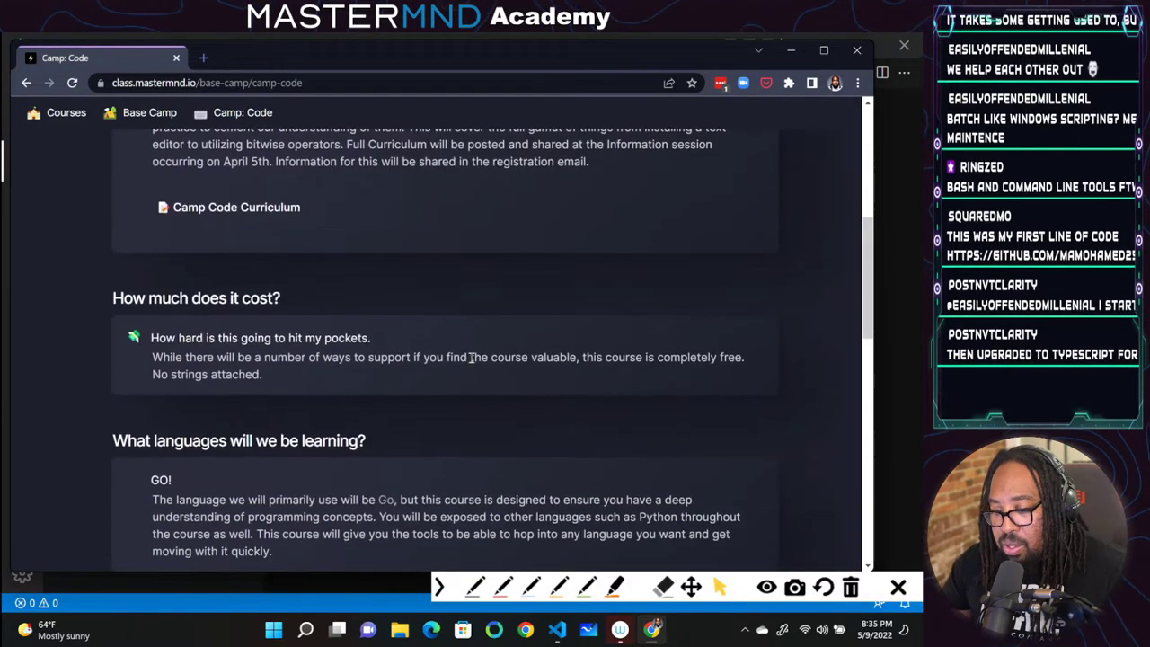
{"action": "left_click", "coordinate": [232, 215]}
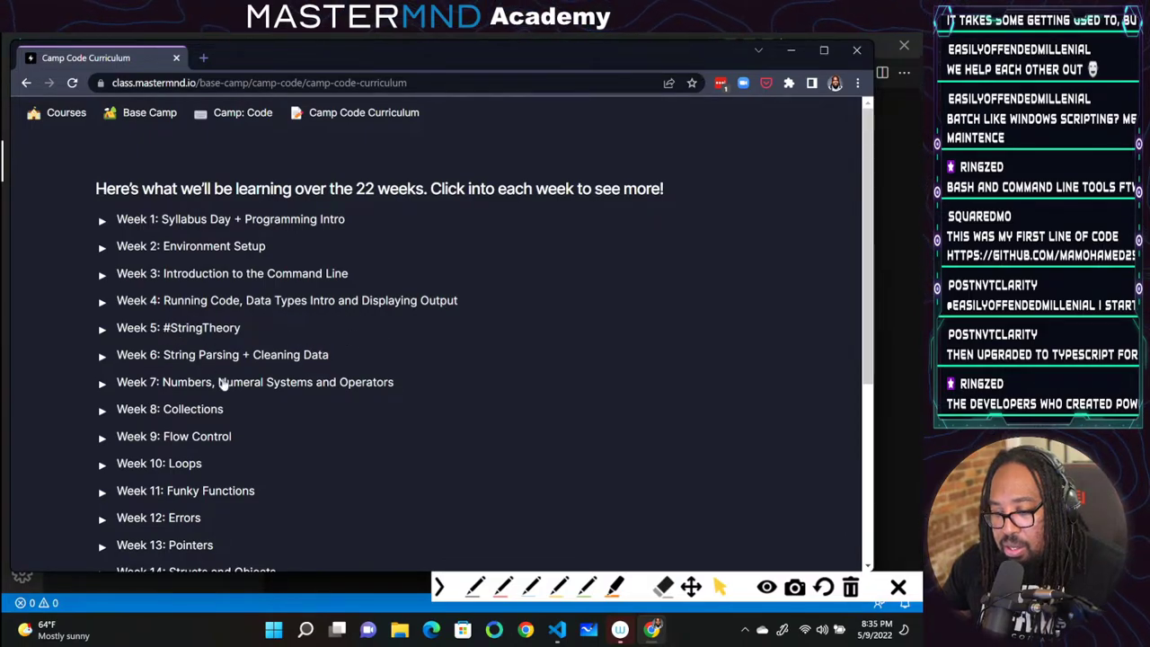
Examine the weekly curriculum including the Week 4 topics, then close the page to return to Visual Studio Code
{"action": "scroll", "coordinate": [225, 384], "scroll_direction": "down", "scroll_amount": 3}
{"action": "scroll", "coordinate": [333, 482], "scroll_direction": "up", "scroll_amount": 3}
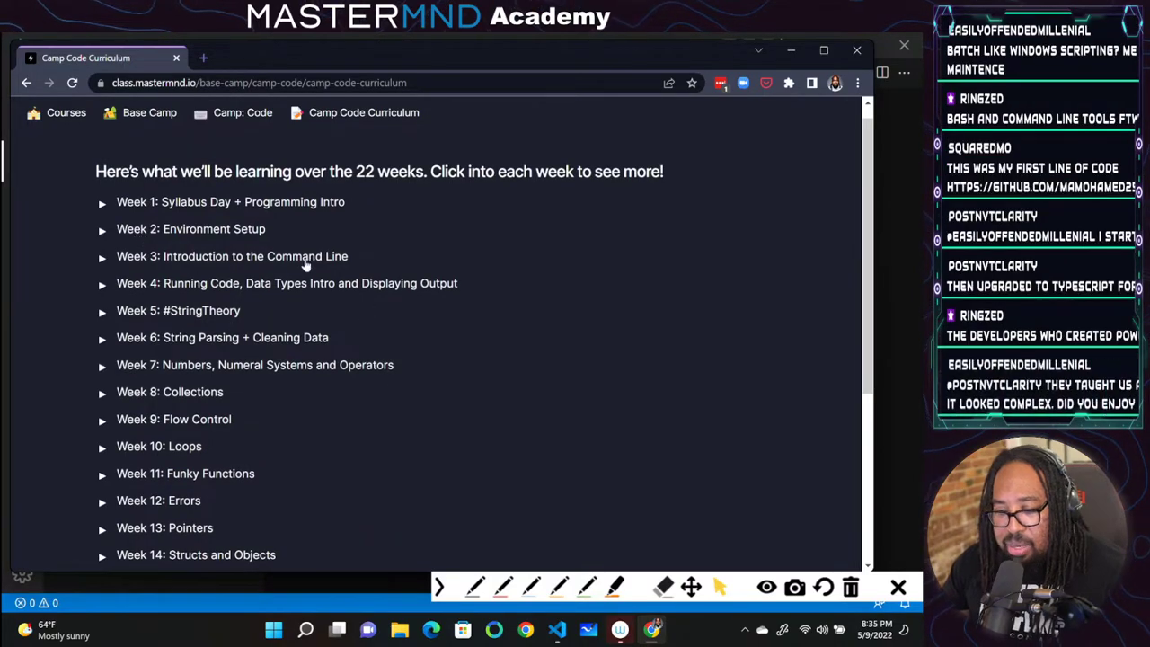
{"action": "left_click", "coordinate": [229, 289]}
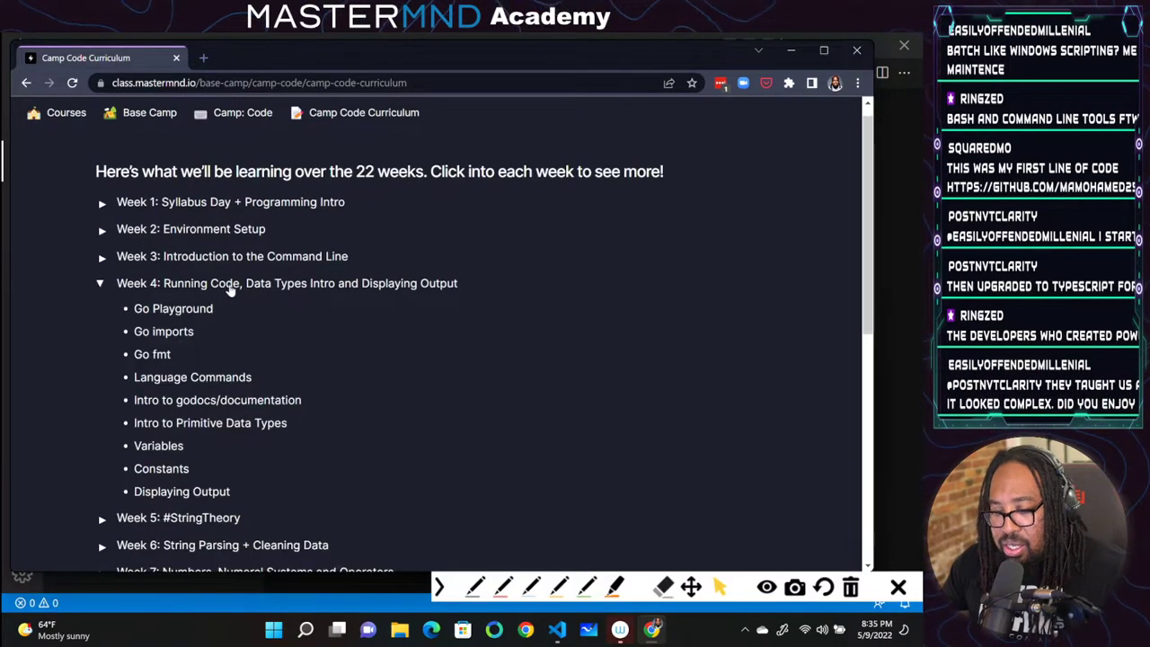
{"action": "left_click", "coordinate": [229, 289]}
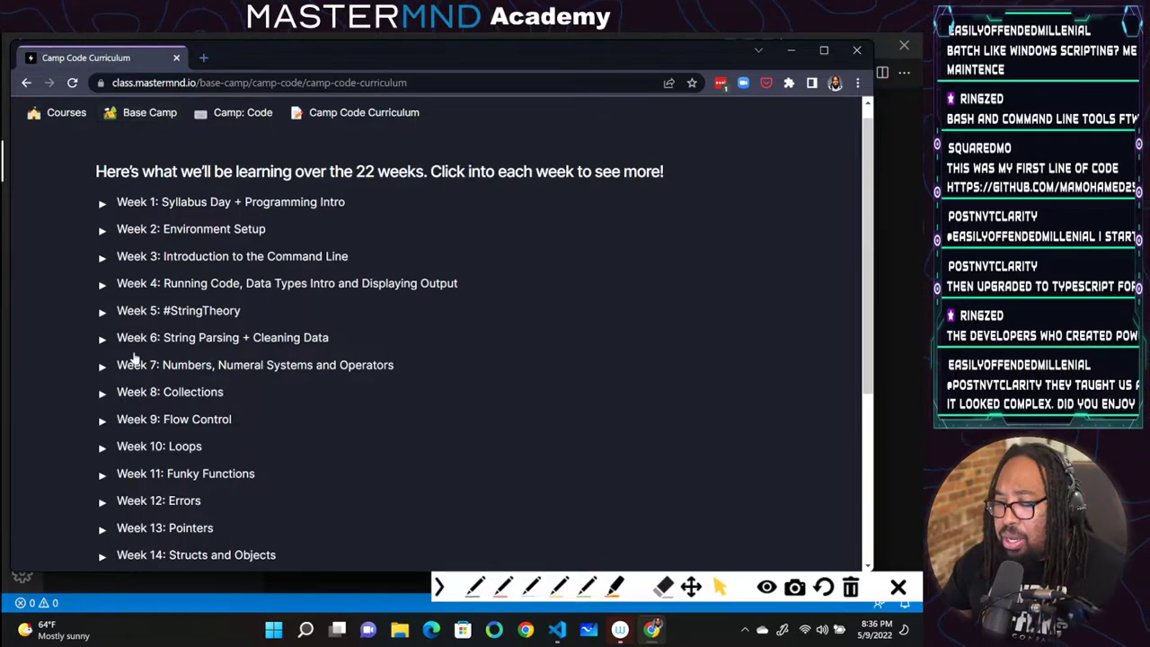
{"action": "scroll", "coordinate": [210, 358], "scroll_direction": "down", "scroll_amount": 3}
{"action": "scroll", "coordinate": [245, 341], "scroll_direction": "up", "scroll_amount": 3}
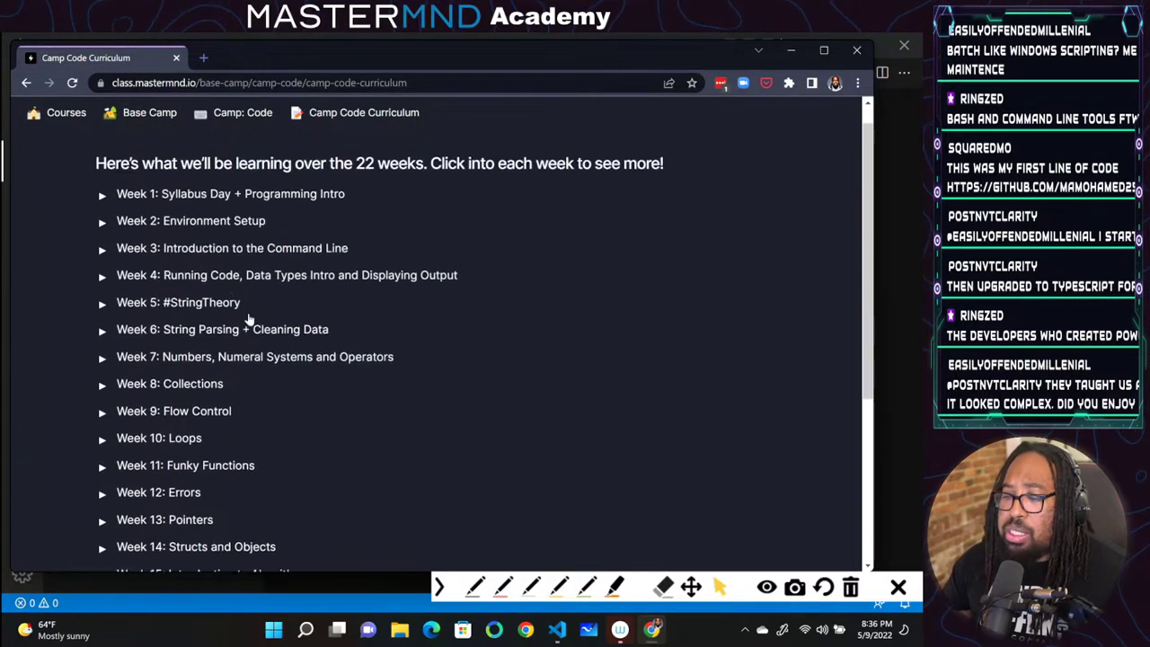
{"action": "left_click", "coordinate": [177, 59]}
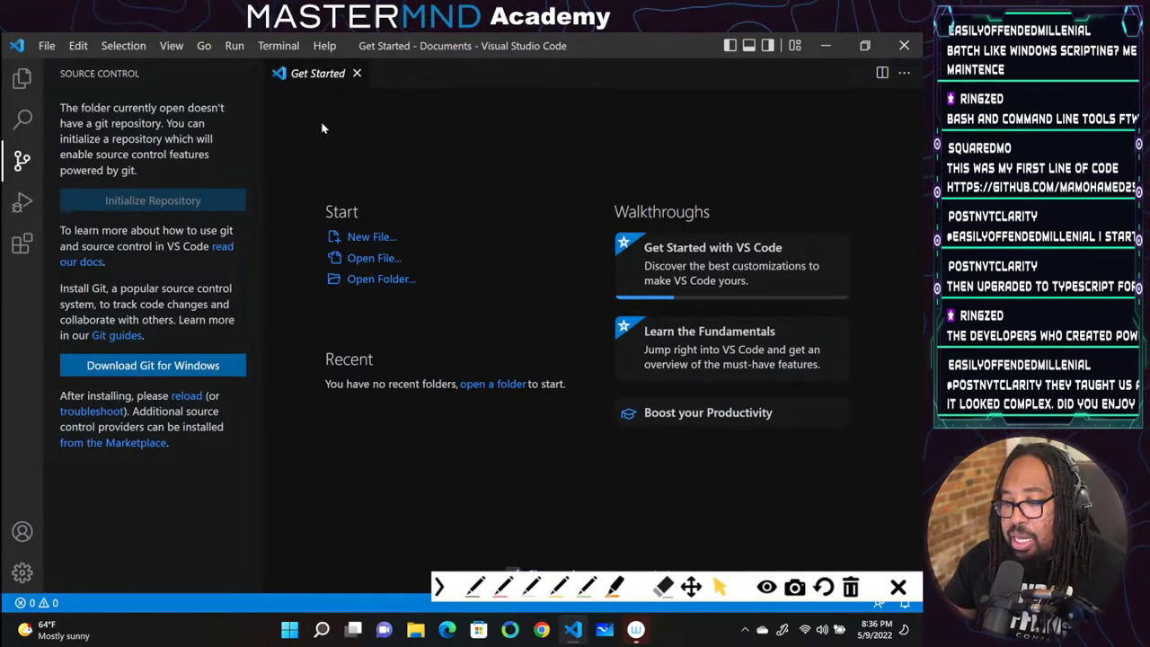
Handwrite GIT in blue above the Start section of the Get Started page and leave drawing mode
{"action": "key", "text": "ctrl+alt+g"}
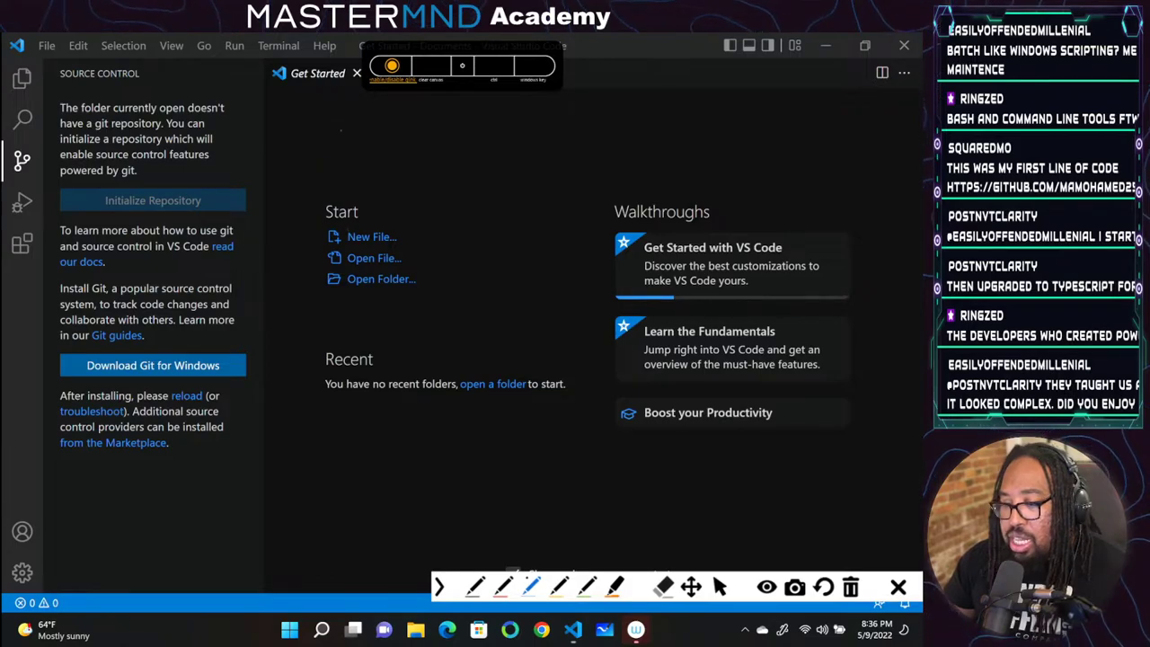
{"action": "mouse_move", "coordinate": [342, 118]}
{"action": "left_mouse_down"}
{"action": "mouse_move", "coordinate": [334, 136]}
{"action": "mouse_move", "coordinate": [384, 160]}
{"action": "left_mouse_up"}
{"action": "mouse_move", "coordinate": [352, 121]}
{"action": "left_mouse_down"}
{"action": "mouse_move", "coordinate": [399, 118]}
{"action": "mouse_move", "coordinate": [409, 160]}
{"action": "left_mouse_up"}
{"action": "left_click_drag", "start_coordinate": [387, 119], "coordinate": [424, 116]}
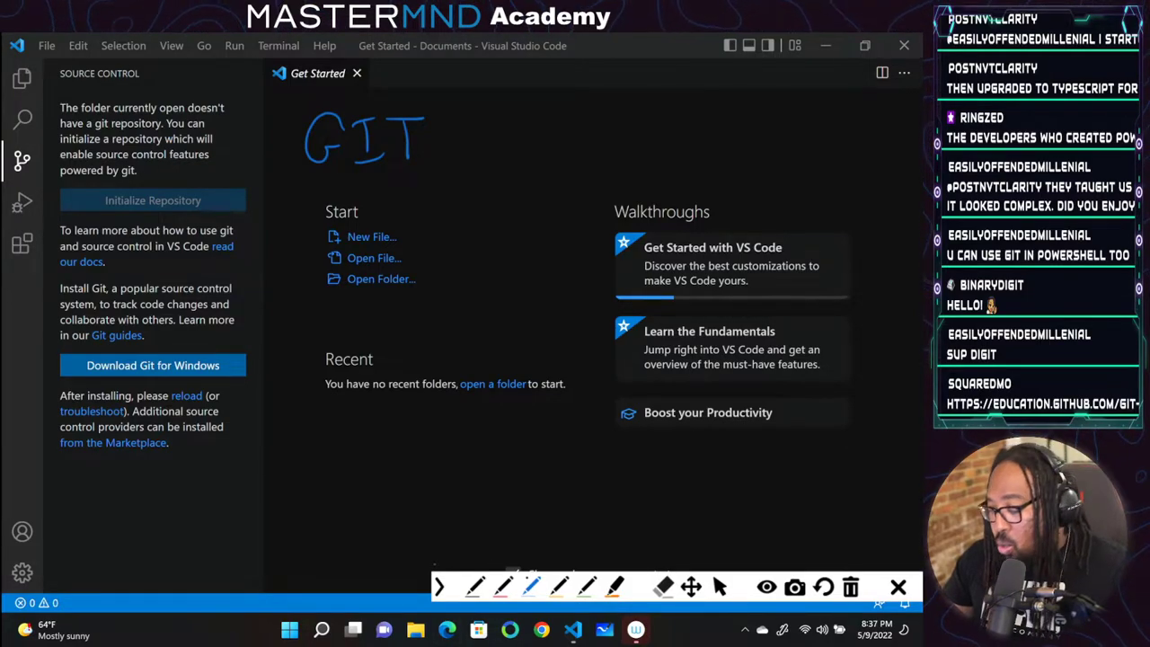
{"action": "key", "text": "ctrl+shift+f1"}
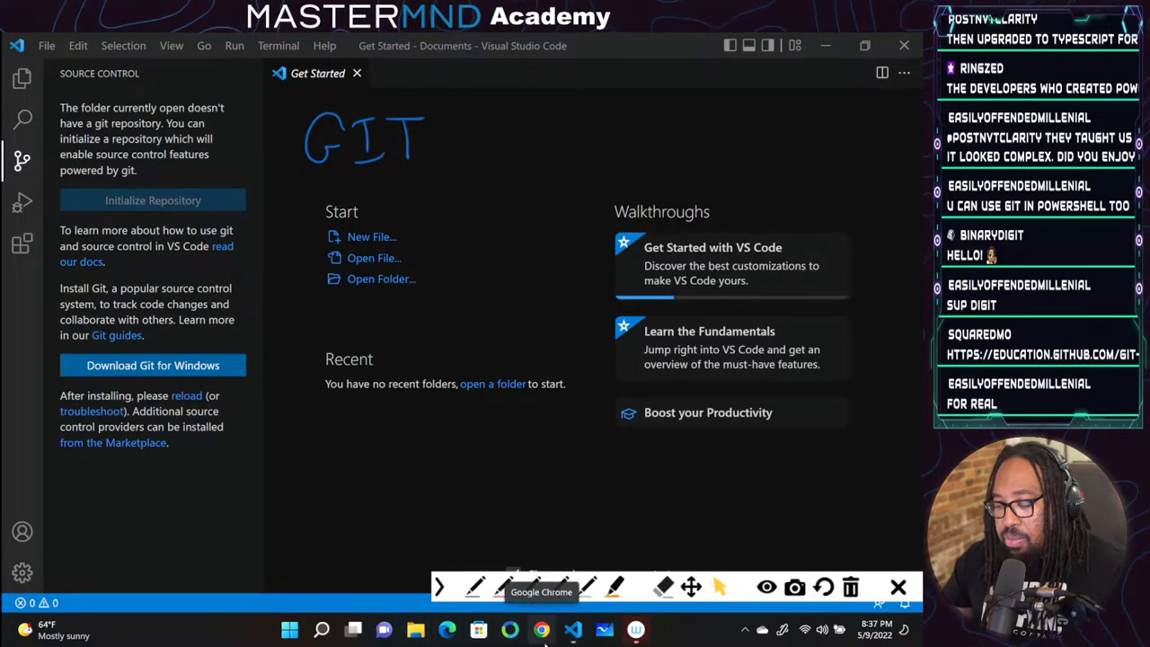
Switch to Chrome and load class.mastermnd.io in a new tab to view its course categories
{"action": "left_click", "coordinate": [543, 630]}
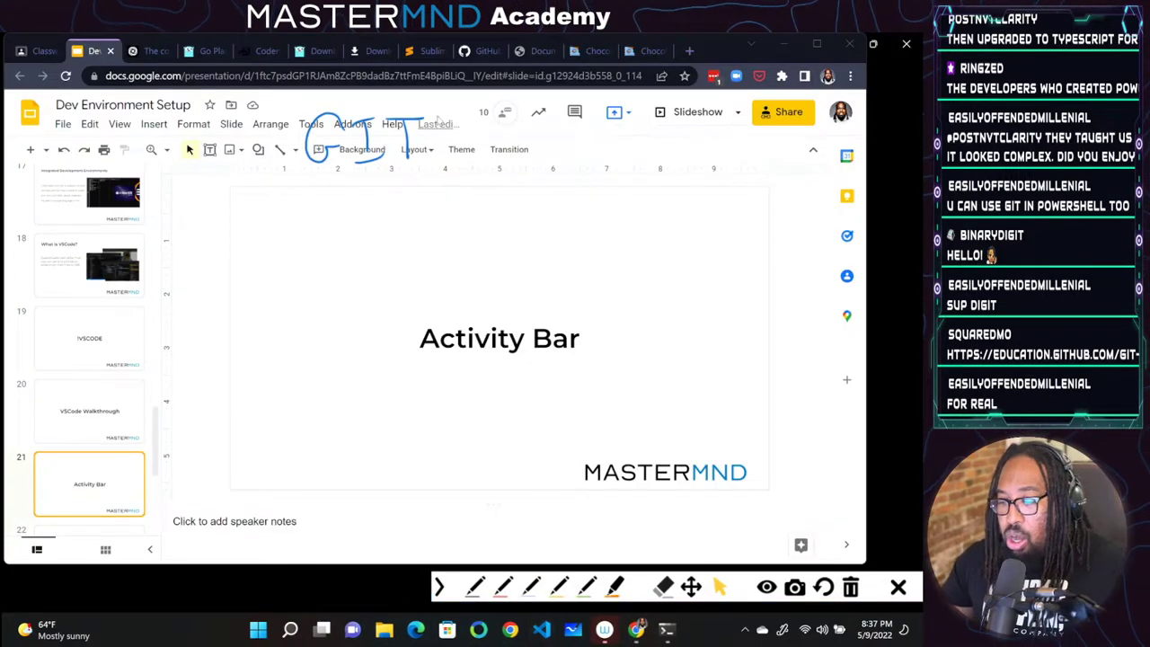
{"action": "left_click", "coordinate": [690, 51]}
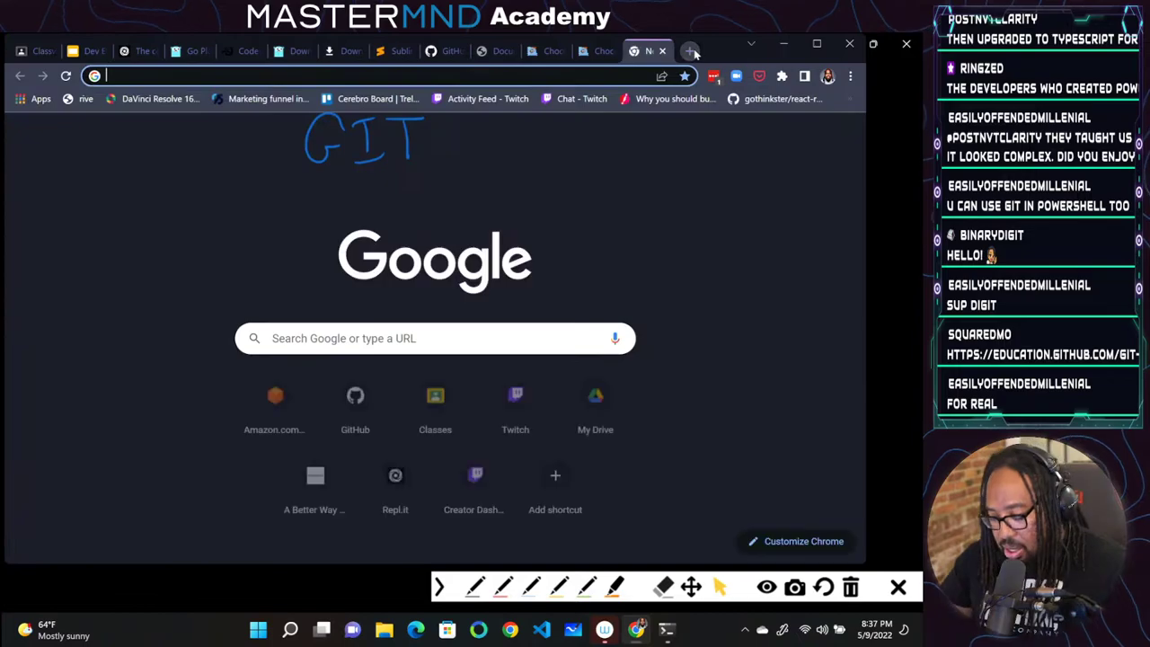
{"action": "type", "text": "cla"}
{"action": "key", "text": "Return"}
{"action": "scroll", "coordinate": [549, 267], "scroll_direction": "down", "scroll_amount": 3}
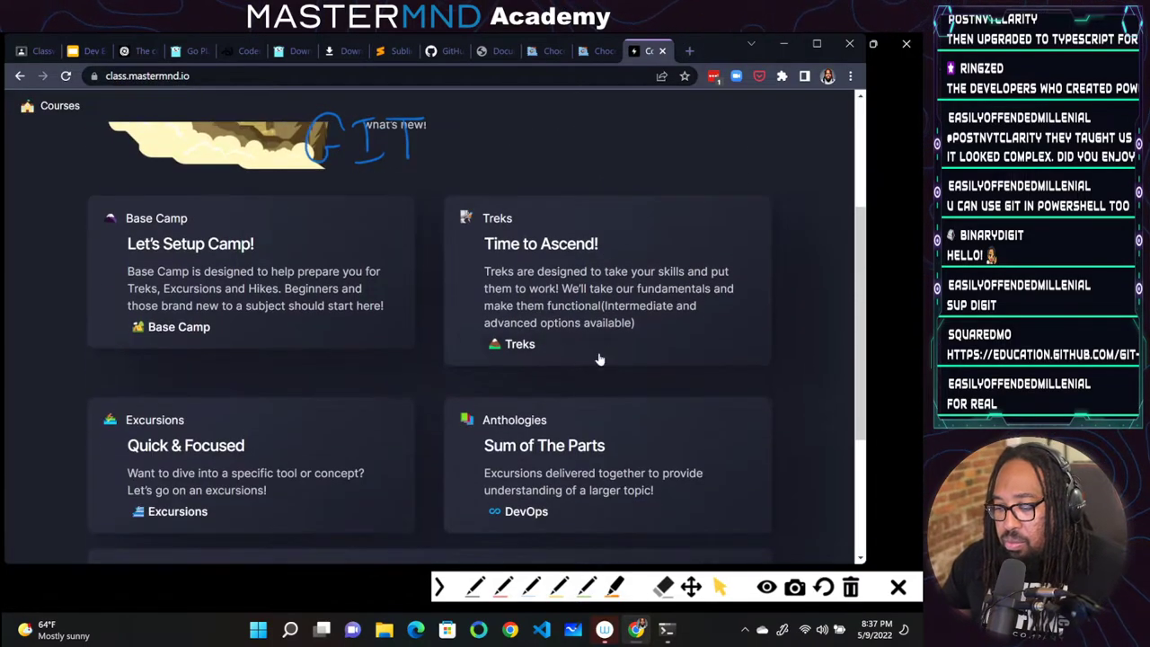
Open the DevOps page, highlight the Tracks: Git Masterclass entry, and return to Visual Studio Code
{"action": "left_click", "coordinate": [530, 510]}
{"action": "scroll", "coordinate": [534, 508], "scroll_direction": "down", "scroll_amount": 3}
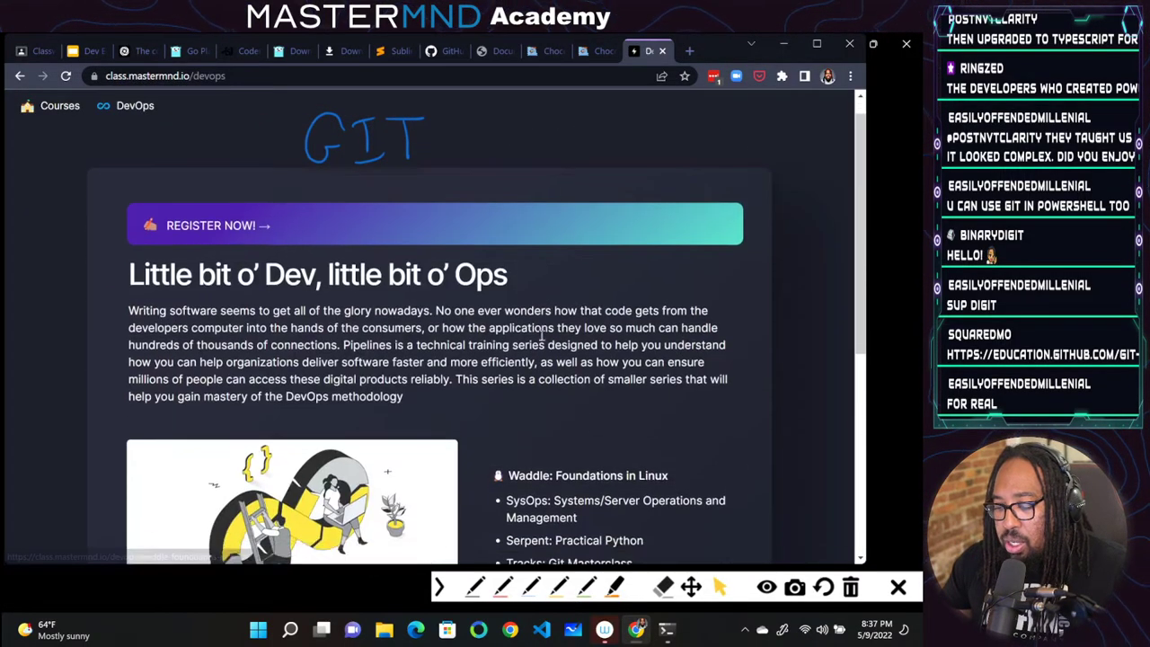
{"action": "left_click_drag", "start_coordinate": [507, 374], "coordinate": [505, 286]}
{"action": "left_click", "coordinate": [510, 372]}
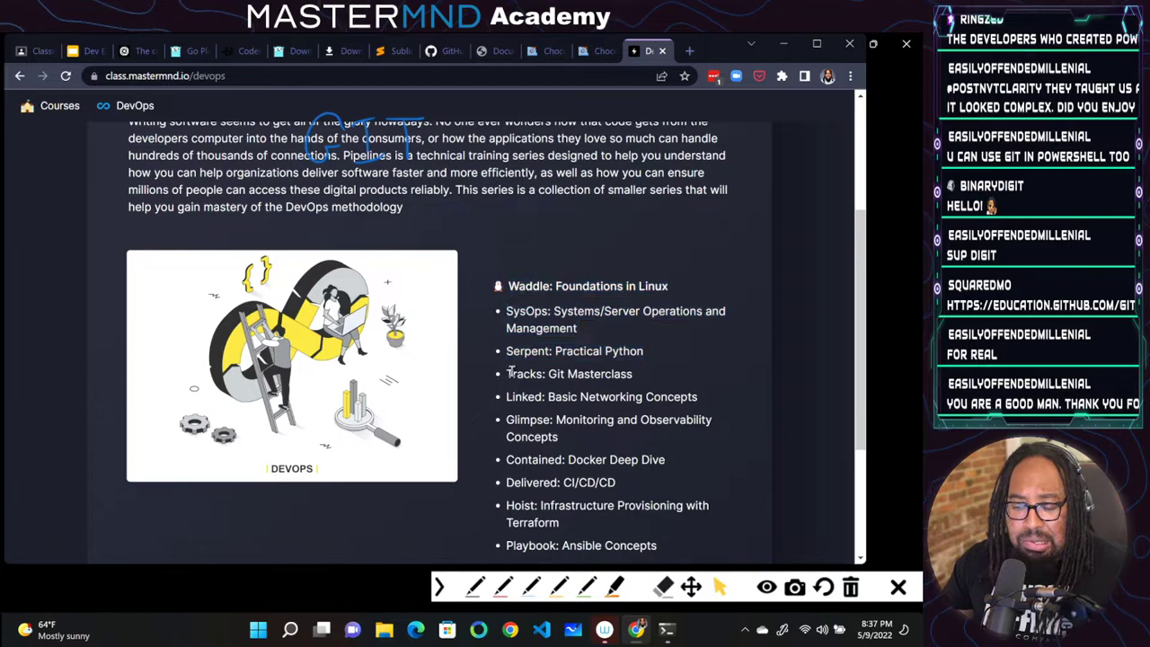
{"action": "left_click_drag", "start_coordinate": [509, 374], "coordinate": [623, 374]}
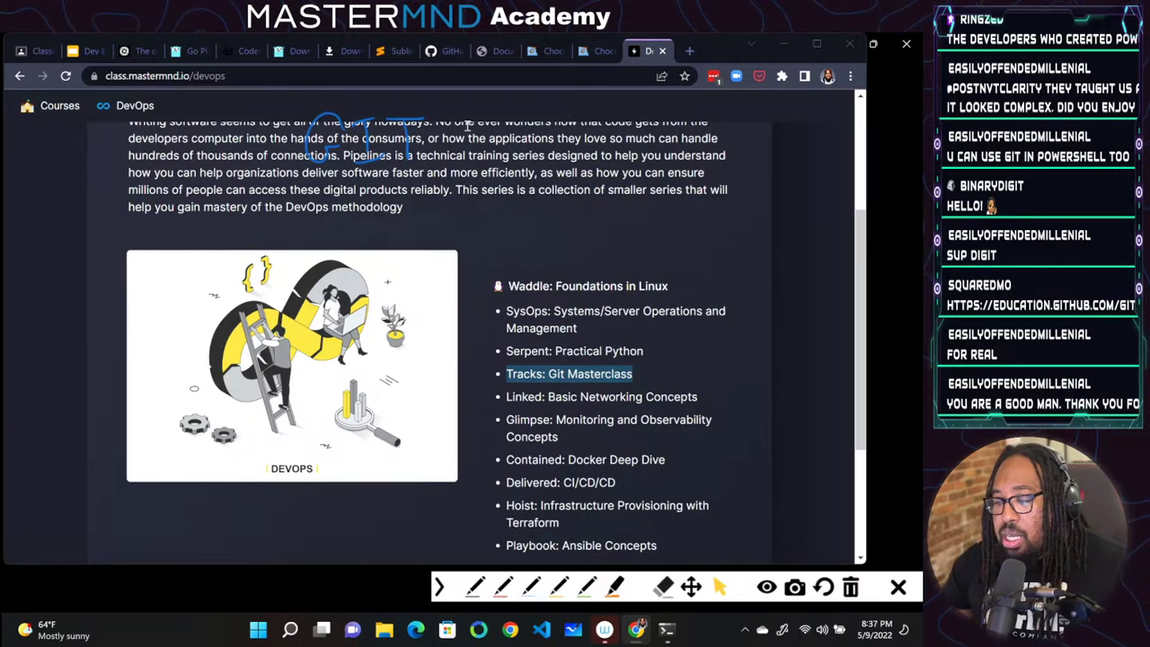
{"action": "left_click", "coordinate": [663, 171]}
{"action": "key", "text": "alt+Tab"}
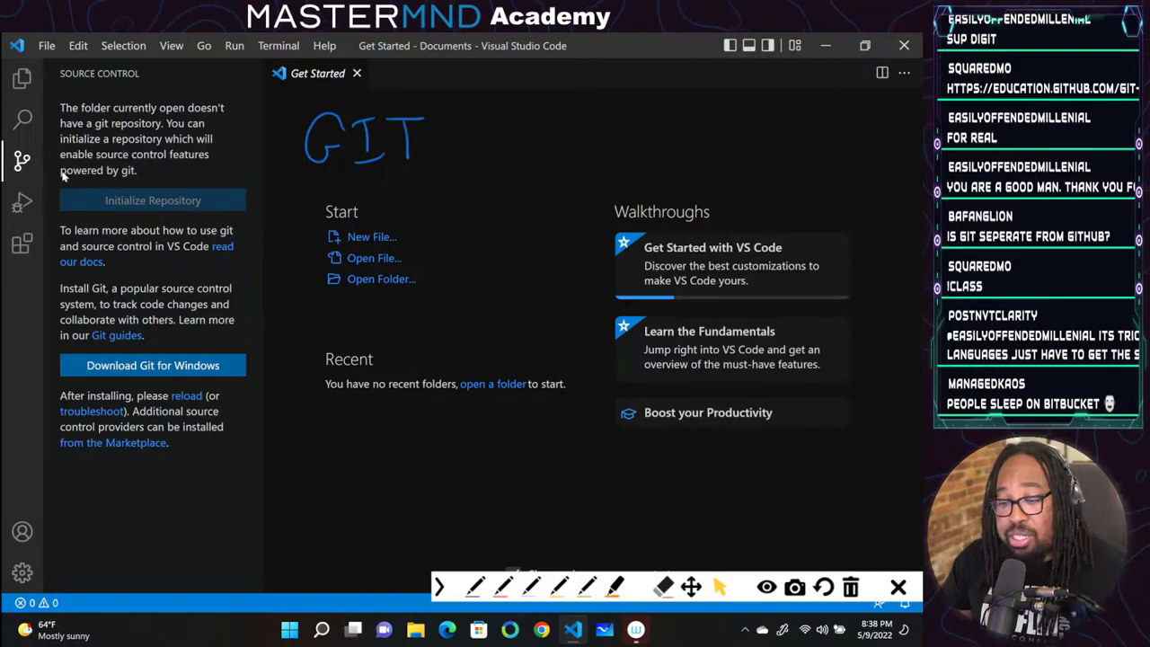
Open the Run and Debug view and the Extensions view to examine their contents
{"action": "left_click", "coordinate": [29, 205]}
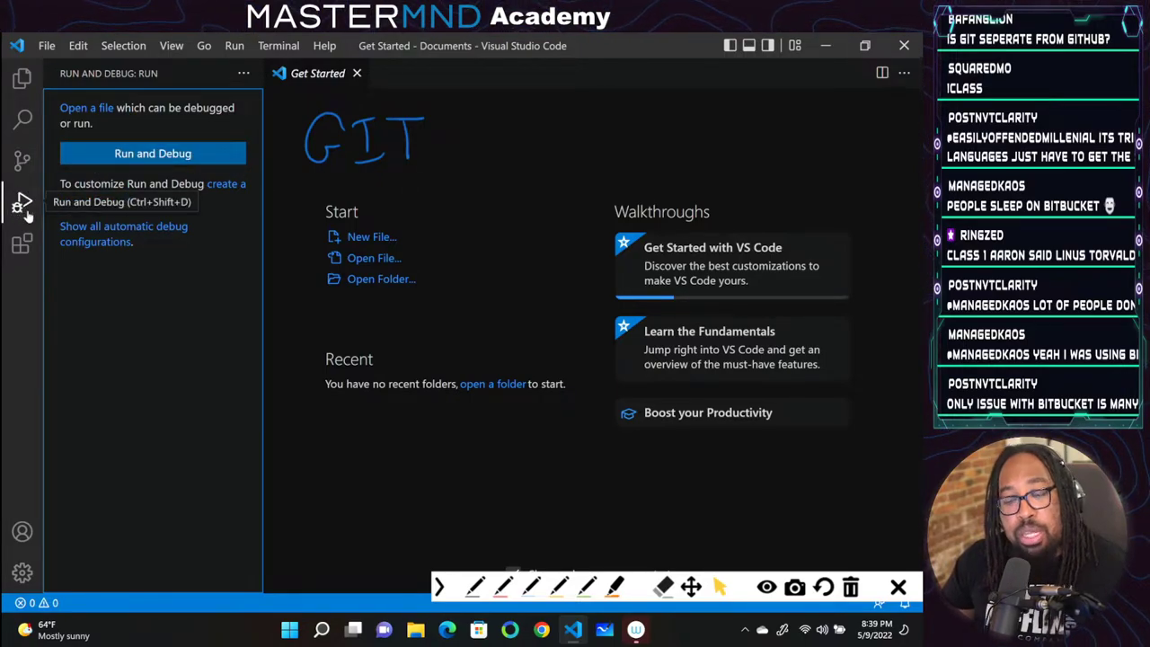
{"action": "left_click", "coordinate": [26, 246]}
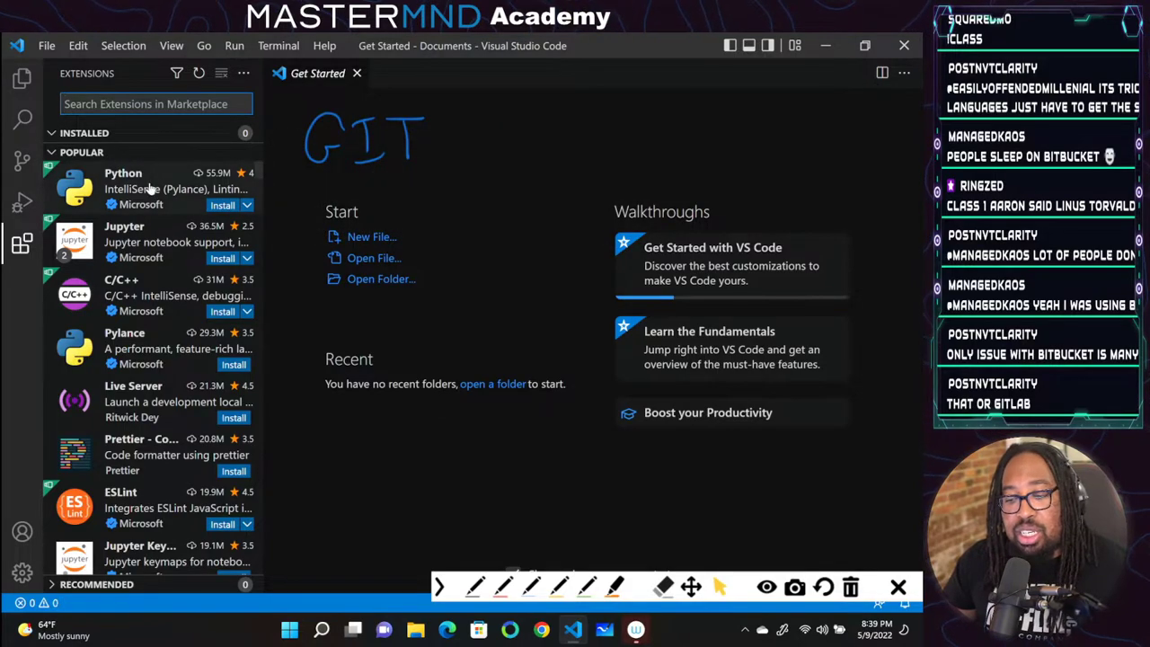
{"action": "mouse_move", "coordinate": [231, 170]}
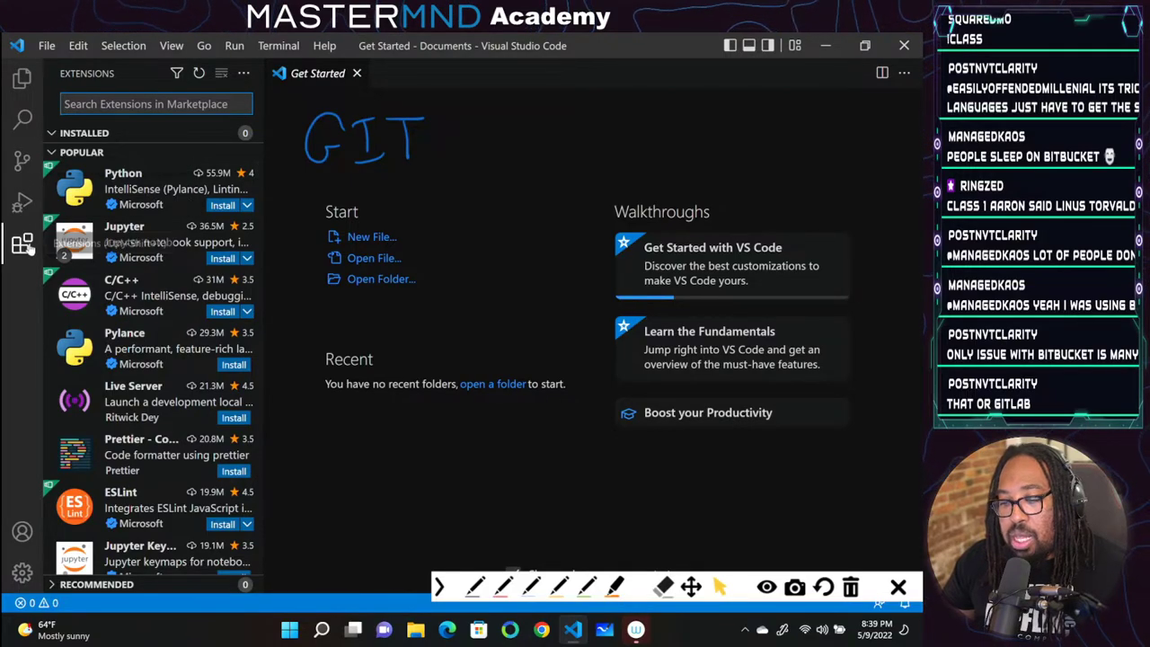
Review the activity bar in order: Explorer, Search, Source Control, Run and Debug, and Extensions
{"action": "left_click", "coordinate": [22, 80]}
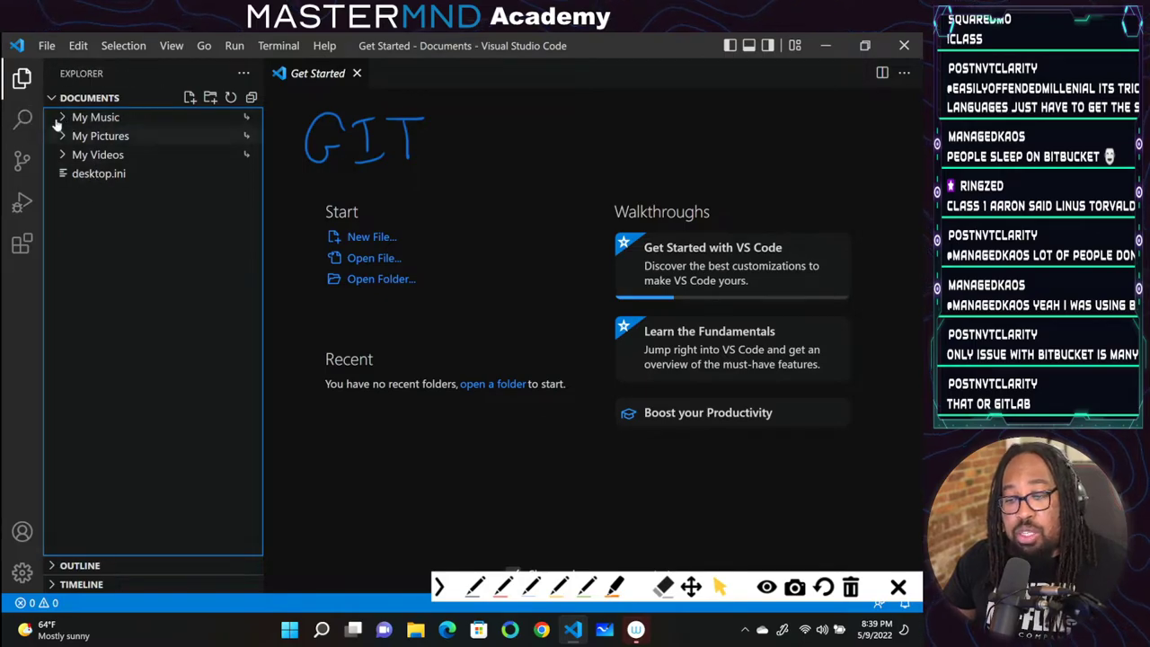
{"action": "left_click", "coordinate": [23, 119]}
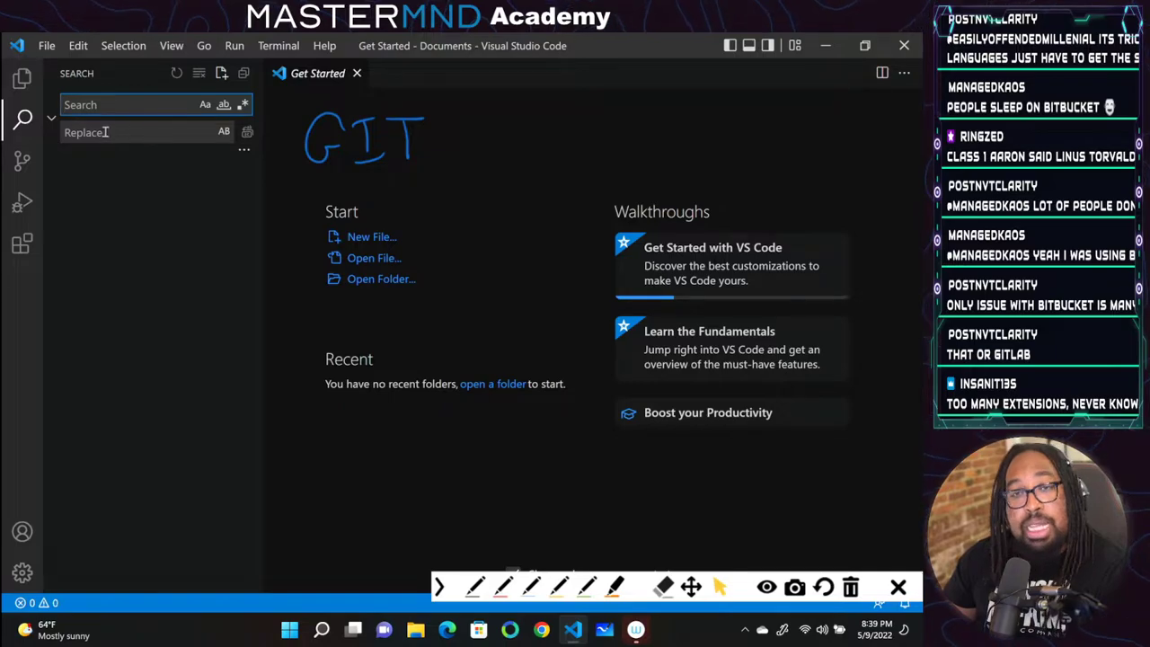
{"action": "left_click", "coordinate": [24, 168]}
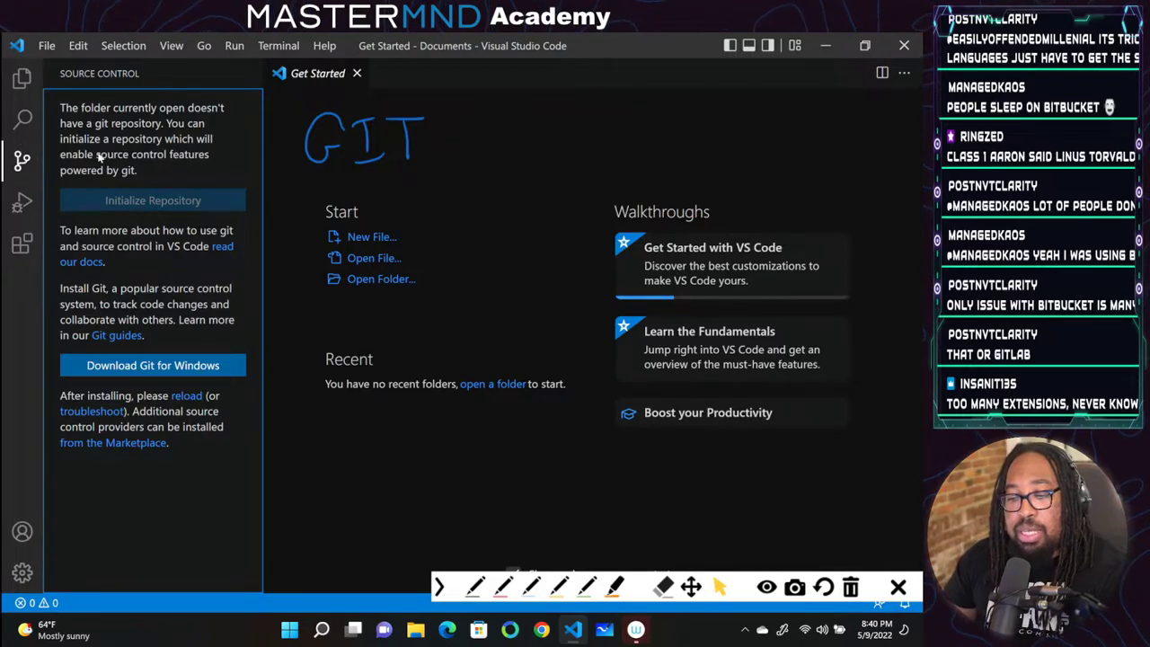
{"action": "left_click", "coordinate": [23, 203]}
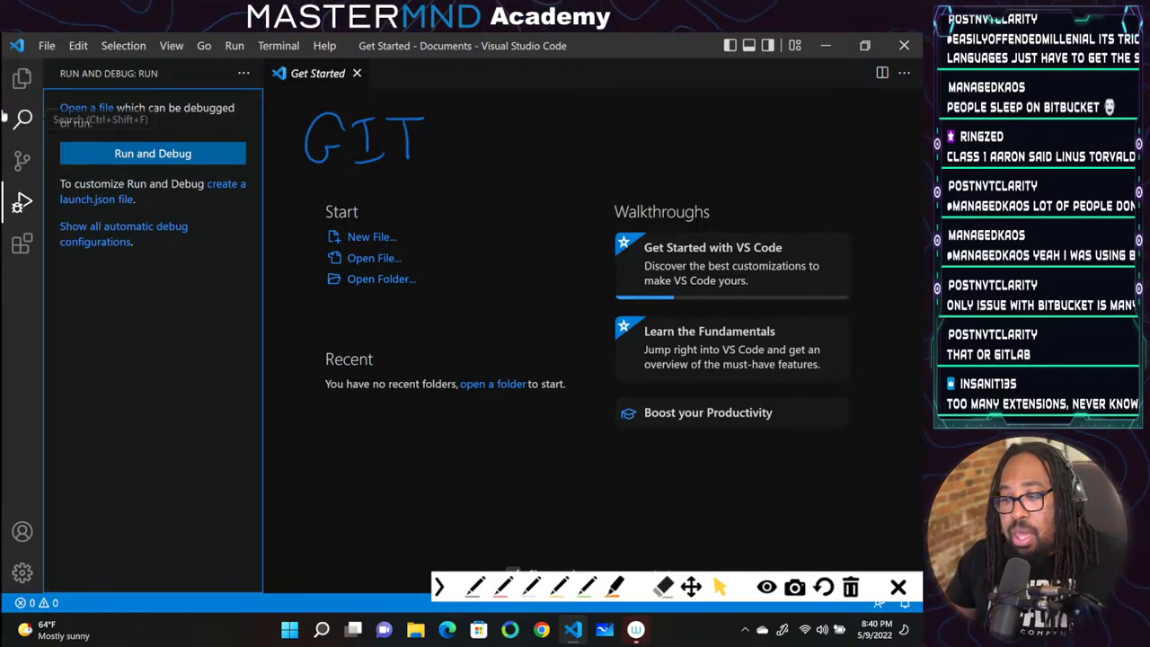
{"action": "left_click", "coordinate": [22, 243]}
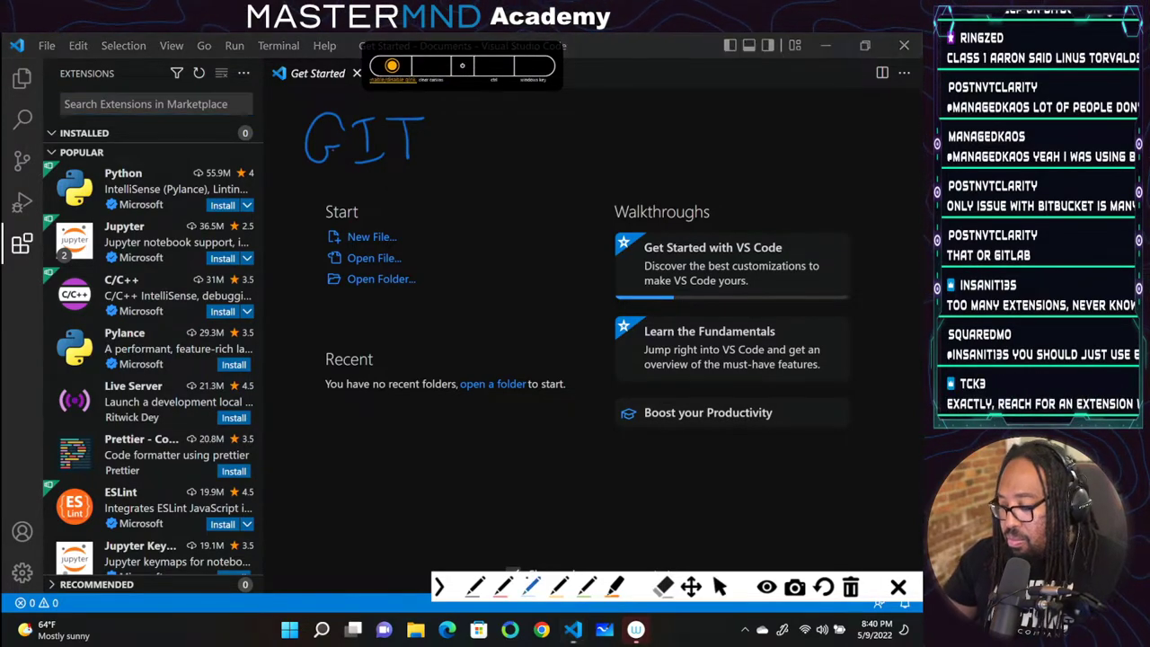
Clear the handwritten GIT annotation, leave drawing mode and switch to Chrome
{"action": "key", "text": "ctrl+shift+c"}
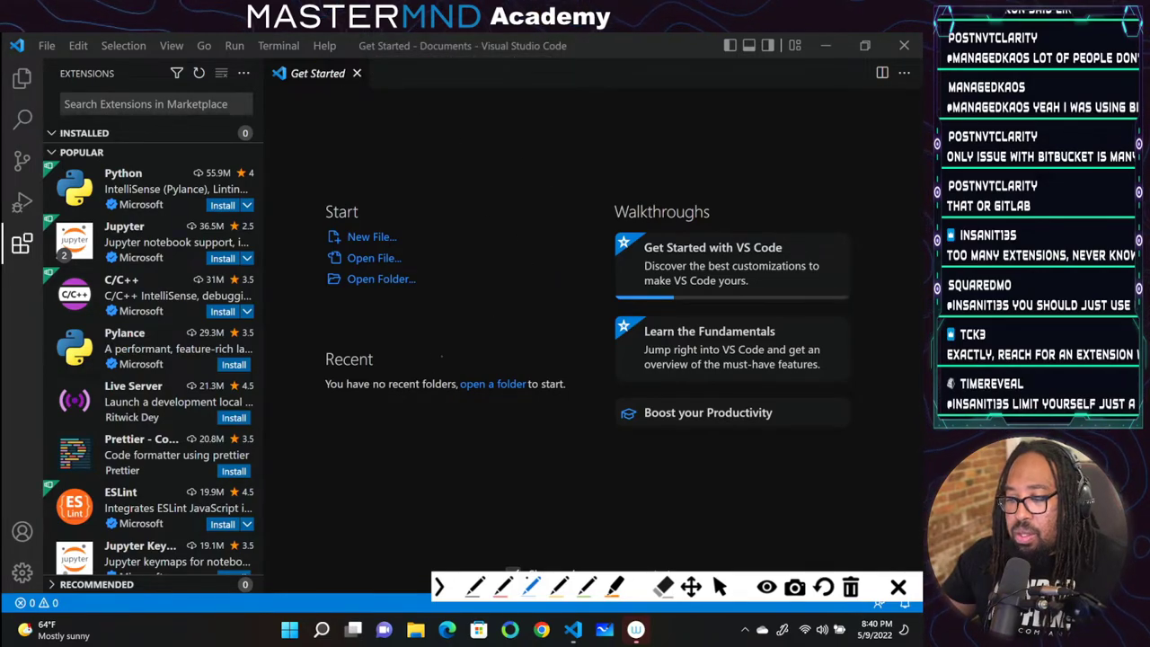
{"action": "key", "text": "ctrl+shift+g"}
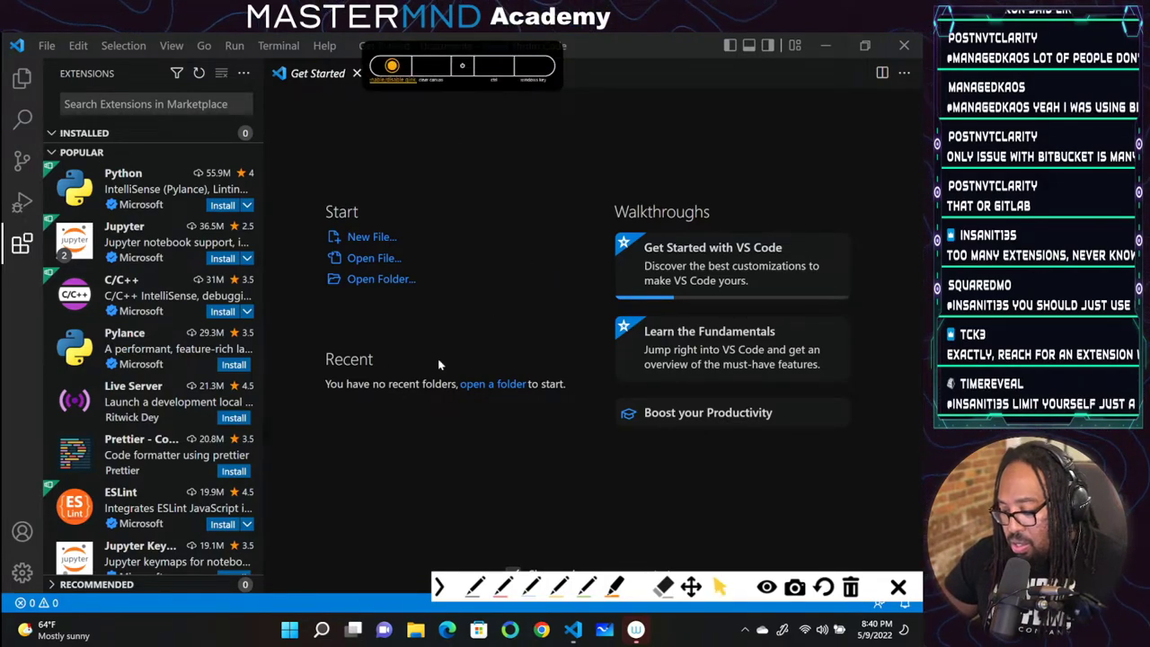
{"action": "key", "text": "alt+Tab"}
{"action": "key", "text": "ctrl+shift+g"}
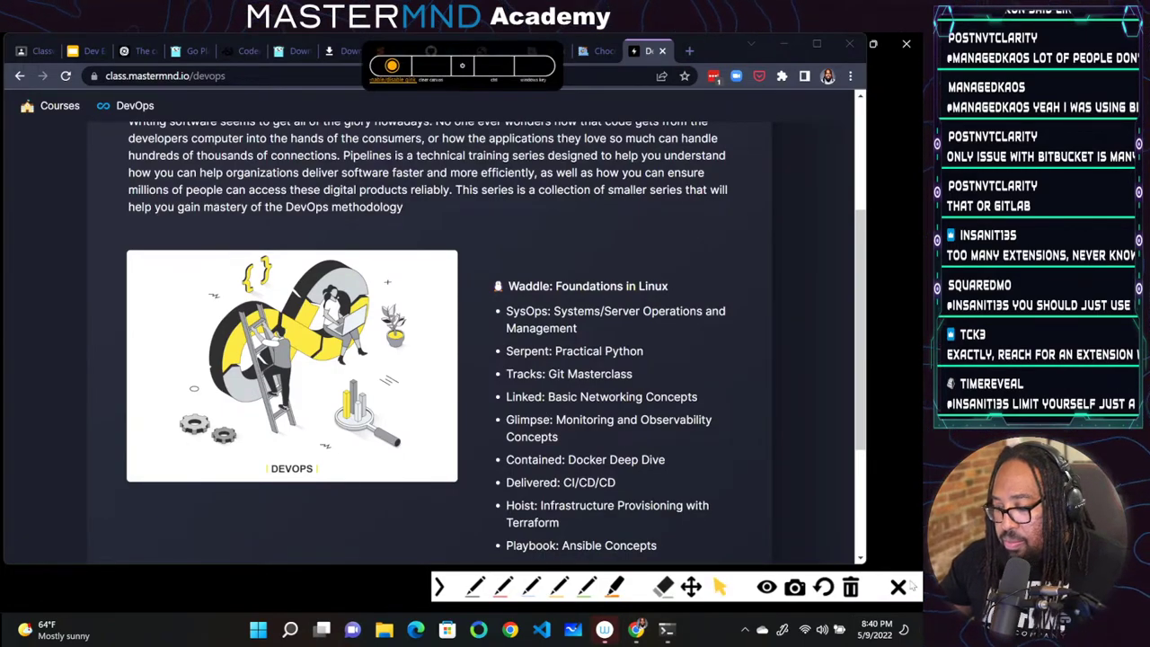
Show the Workspaces slide in the Dev Environment Setup presentation and return to Visual Studio Code
{"action": "left_click", "coordinate": [90, 51]}
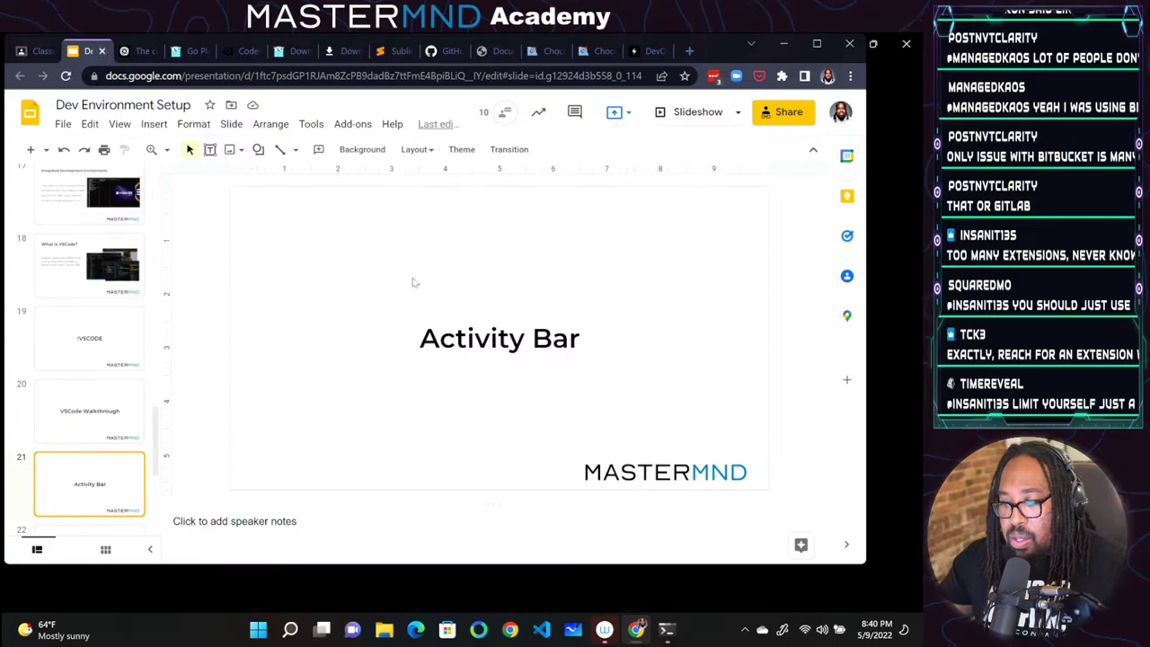
{"action": "scroll", "coordinate": [90, 404], "scroll_direction": "down", "scroll_amount": 1}
{"action": "left_click", "coordinate": [106, 503]}
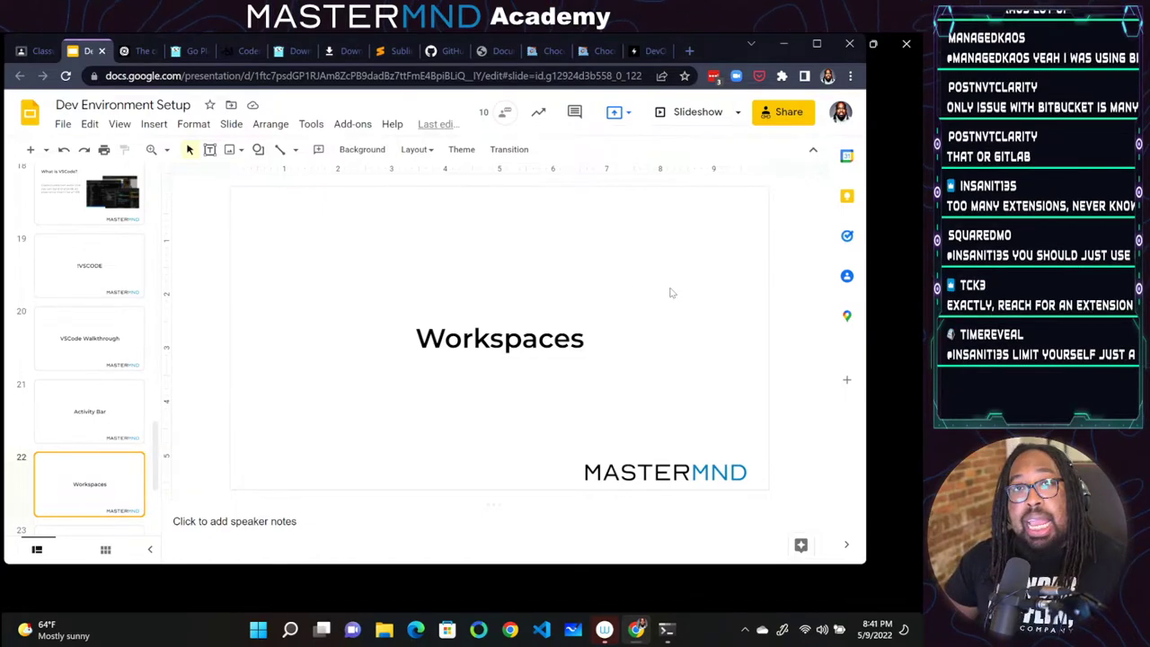
{"action": "key", "text": "alt+Tab"}
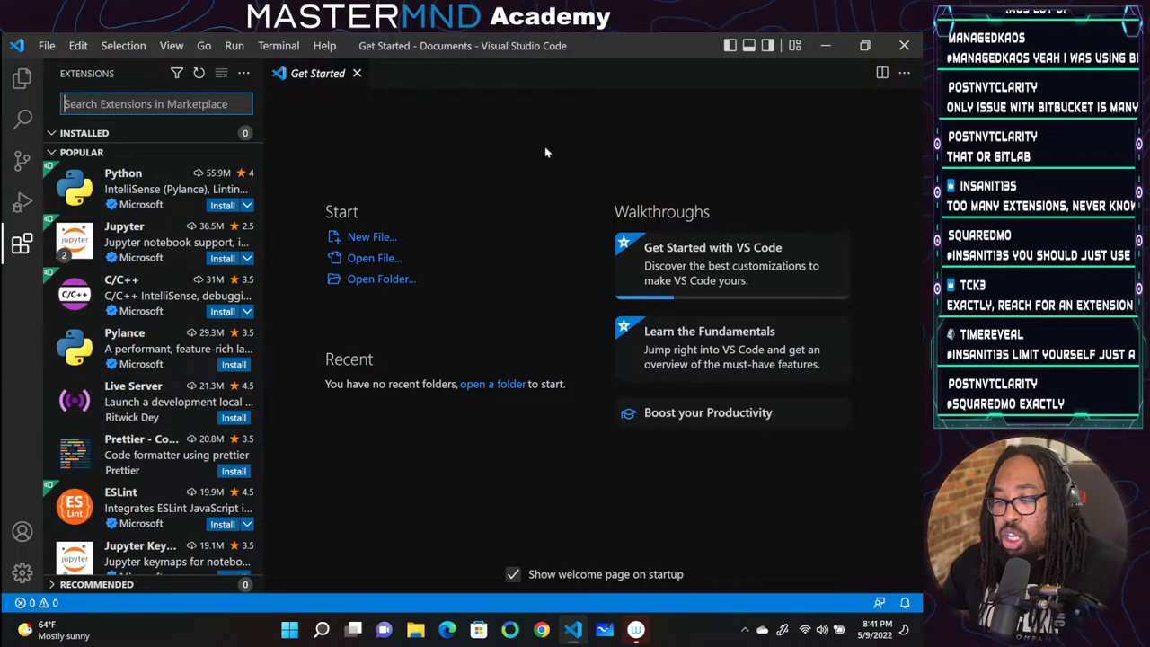
Turn on screen drawing, circle the editor area in red ink, and clear the annotations
{"action": "key", "text": "ctrl+alt+g"}
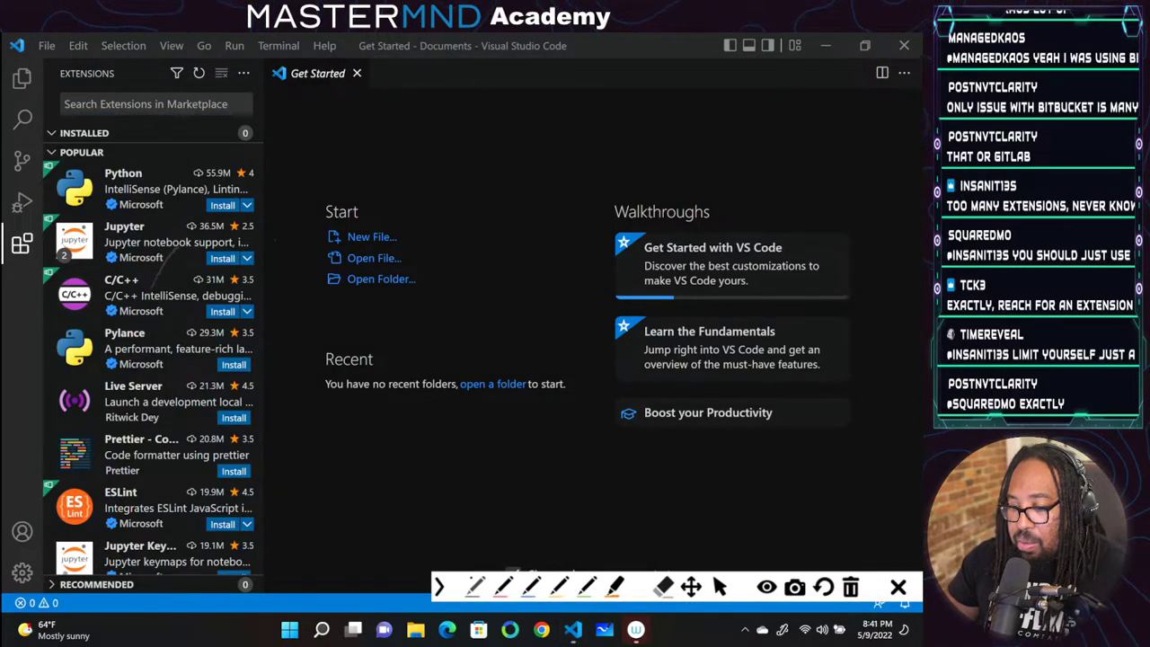
{"action": "left_click", "coordinate": [508, 584]}
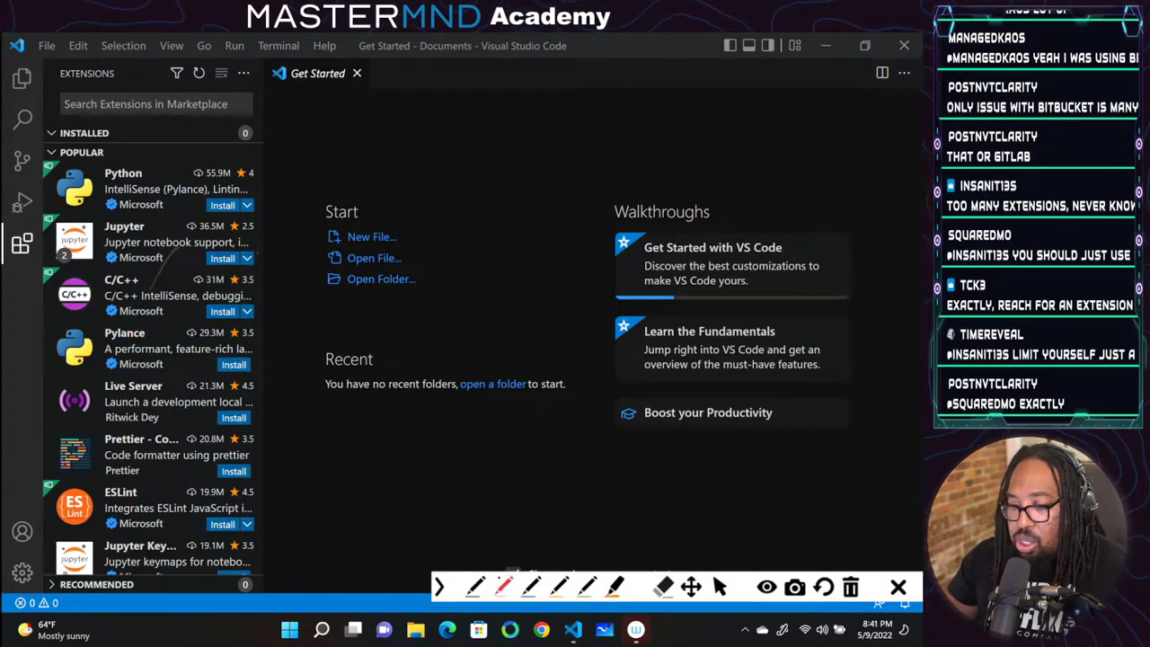
{"action": "mouse_move", "coordinate": [260, 236]}
{"action": "left_mouse_down"}
{"action": "mouse_move", "coordinate": [248, 122]}
{"action": "mouse_move", "coordinate": [347, 51]}
{"action": "mouse_move", "coordinate": [563, 77]}
{"action": "mouse_move", "coordinate": [826, 68]}
{"action": "mouse_move", "coordinate": [900, 144]}
{"action": "mouse_move", "coordinate": [909, 271]}
{"action": "left_mouse_up"}
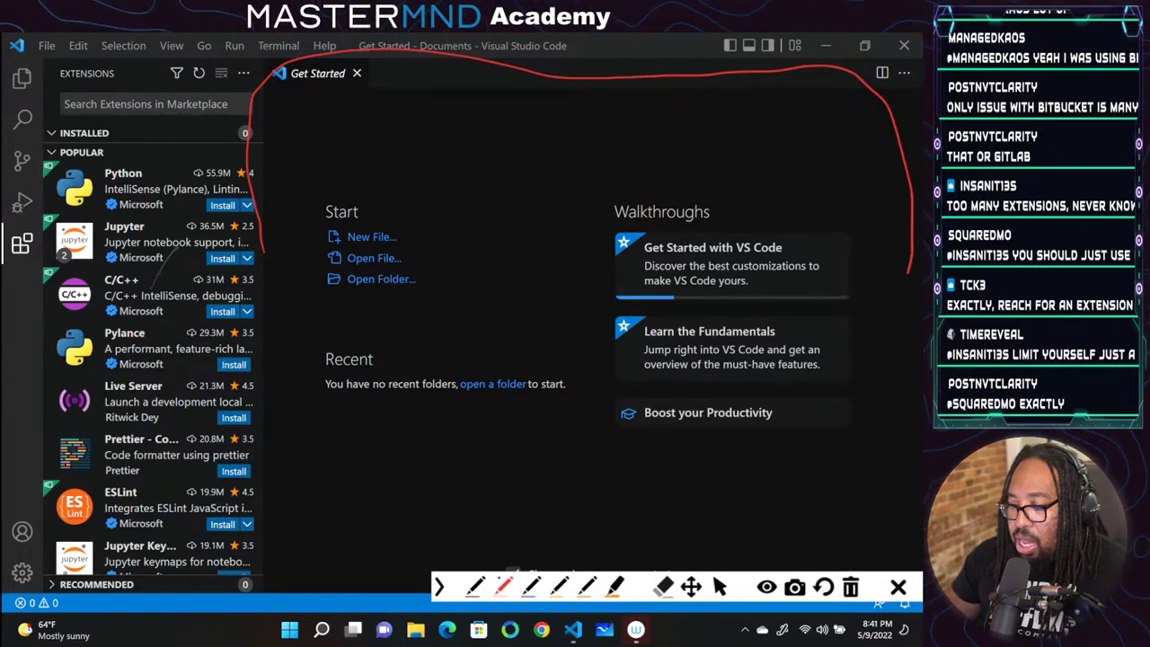
{"action": "mouse_move", "coordinate": [817, 363]}
{"action": "left_mouse_down"}
{"action": "mouse_move", "coordinate": [867, 283]}
{"action": "mouse_move", "coordinate": [893, 306]}
{"action": "left_mouse_up"}
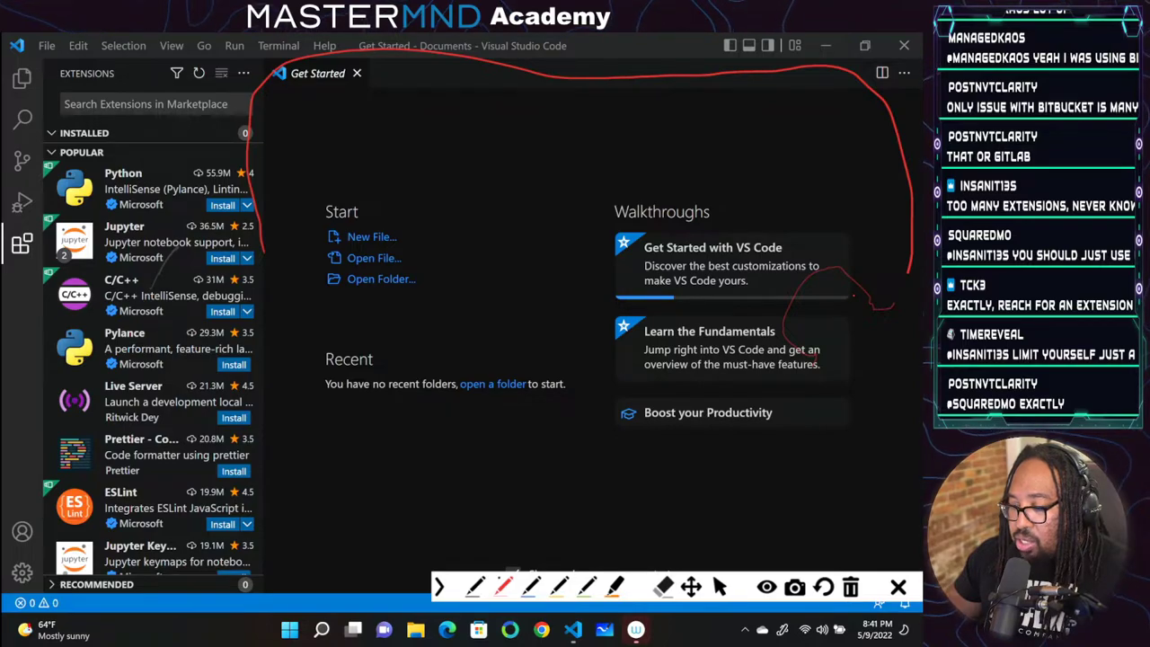
{"action": "left_click_drag", "start_coordinate": [258, 314], "coordinate": [327, 254]}
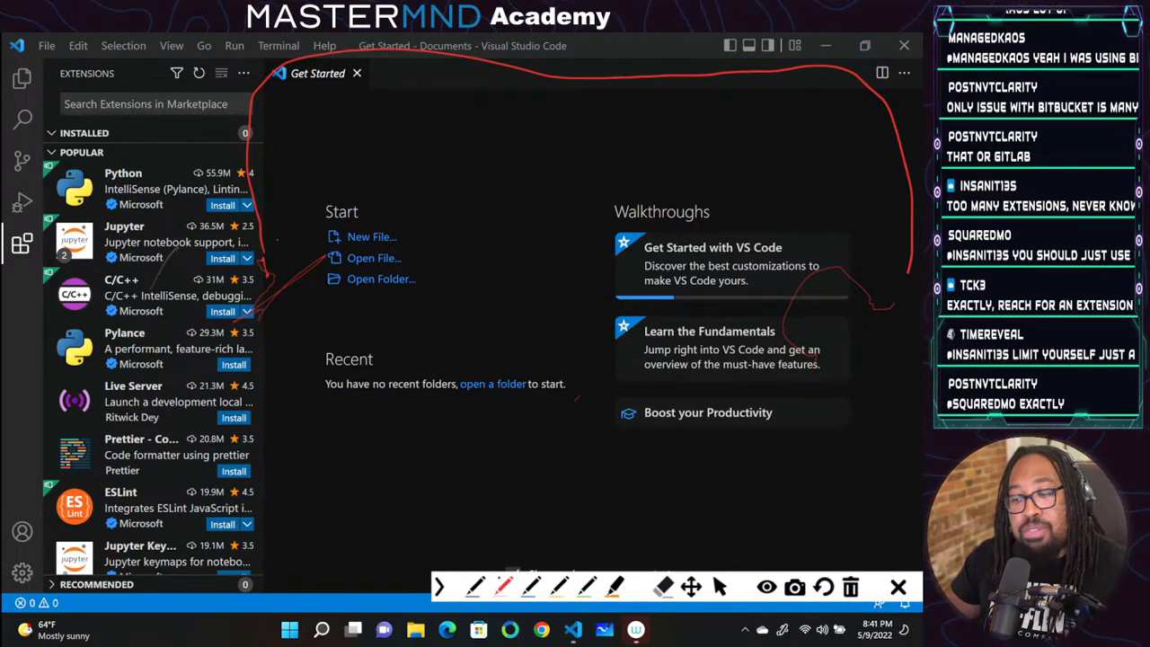
{"action": "mouse_move", "coordinate": [260, 337]}
{"action": "left_mouse_down"}
{"action": "mouse_move", "coordinate": [269, 478]}
{"action": "mouse_move", "coordinate": [483, 562]}
{"action": "mouse_move", "coordinate": [753, 510]}
{"action": "mouse_move", "coordinate": [922, 293]}
{"action": "left_mouse_up"}
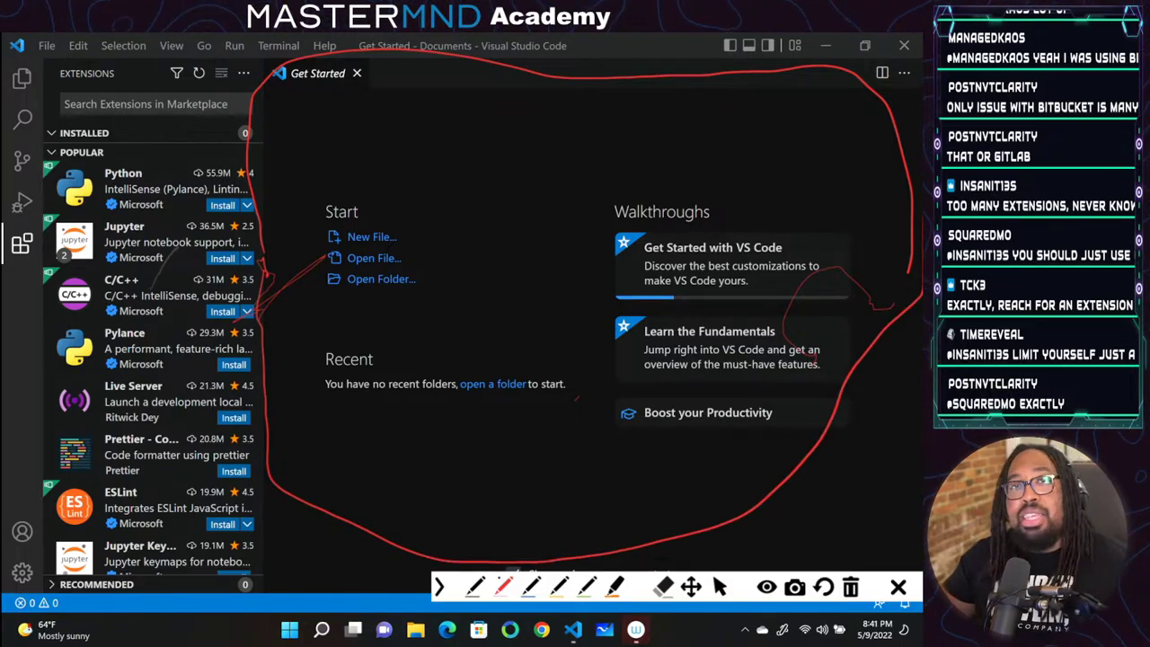
{"action": "key", "text": "ctrl+alt+c"}
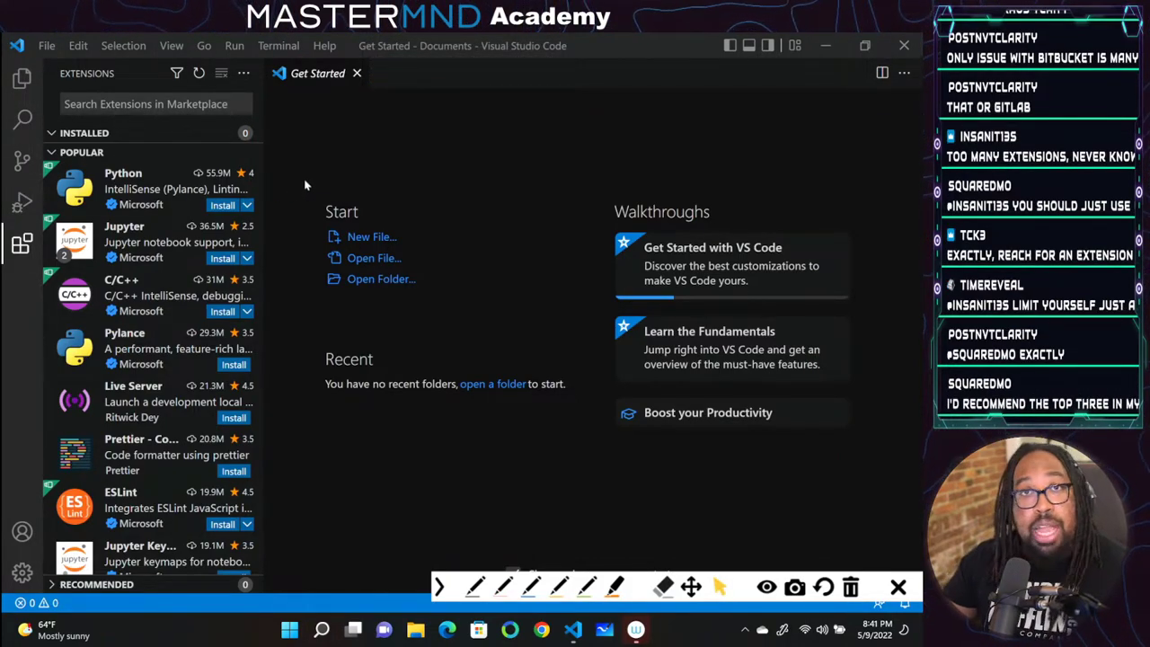
Create a file named test.txt in the Documents folder from the Explorer view
{"action": "left_click", "coordinate": [22, 78]}
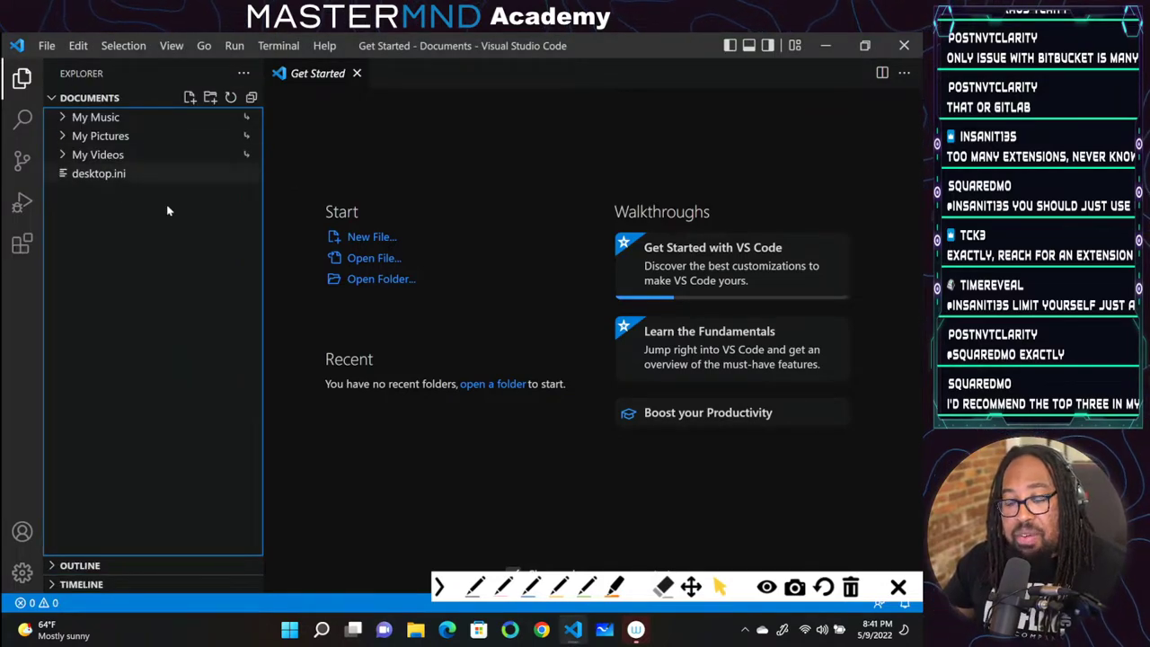
{"action": "left_click", "coordinate": [189, 99]}
{"action": "type", "text": "te"}
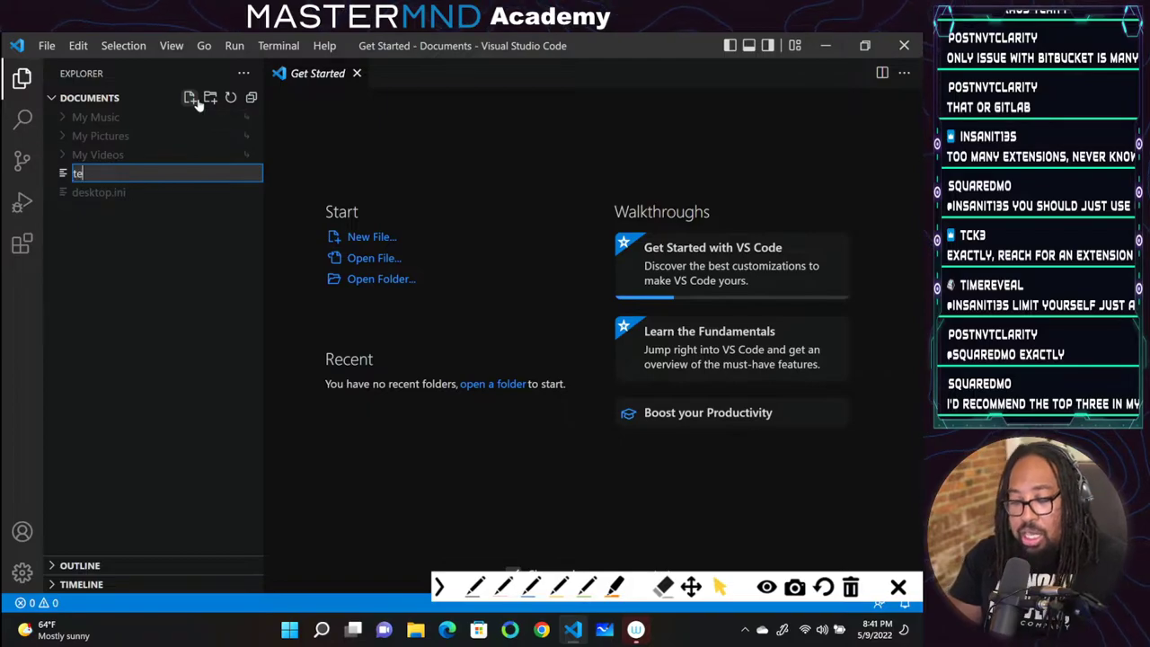
{"action": "type", "text": "st.txt"}
{"action": "key", "text": "Return"}
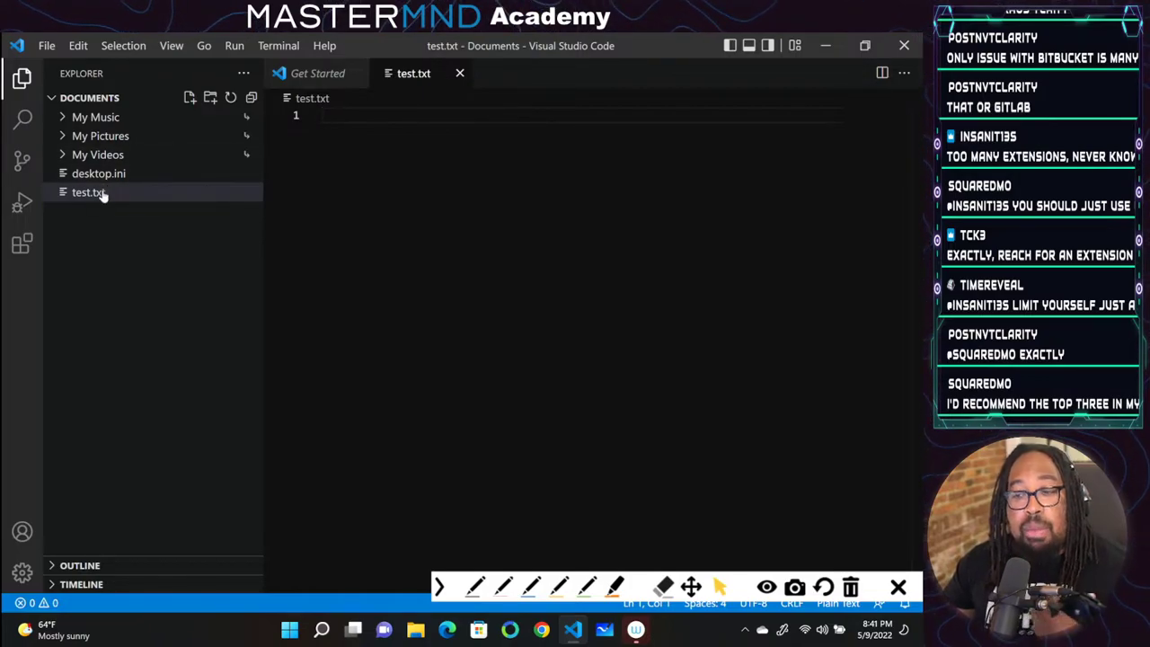
Check the Documents folder in File Explorer for the new test file and return to Visual Studio Code
{"action": "left_click", "coordinate": [415, 629]}
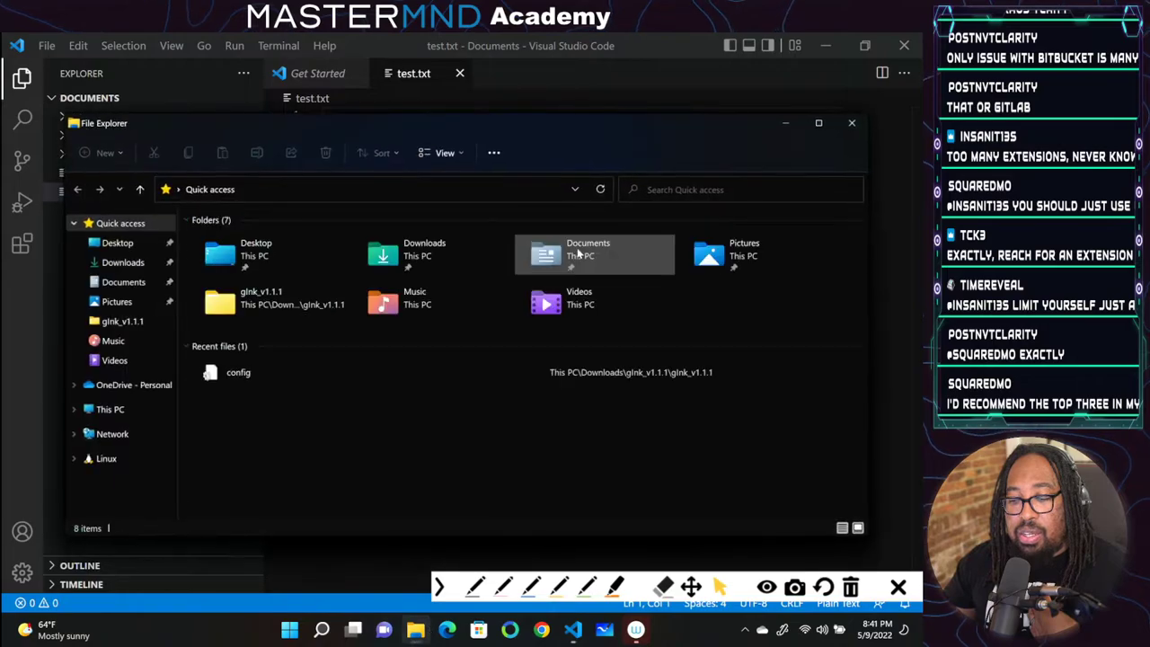
{"action": "left_click", "coordinate": [112, 281]}
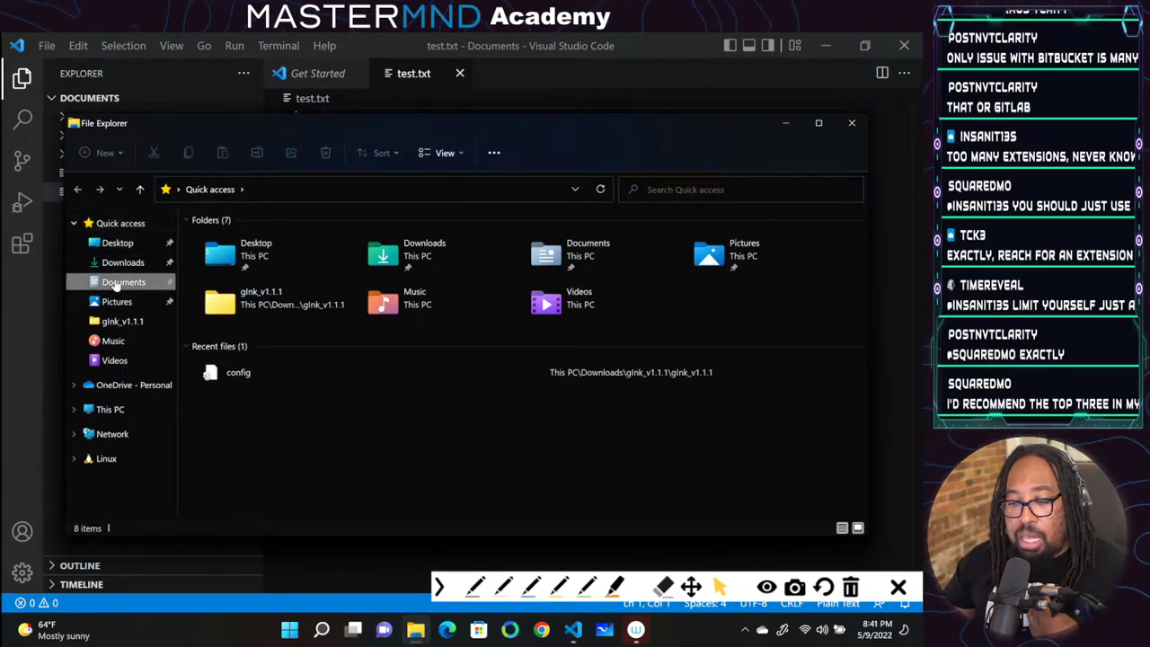
{"action": "left_click", "coordinate": [215, 242]}
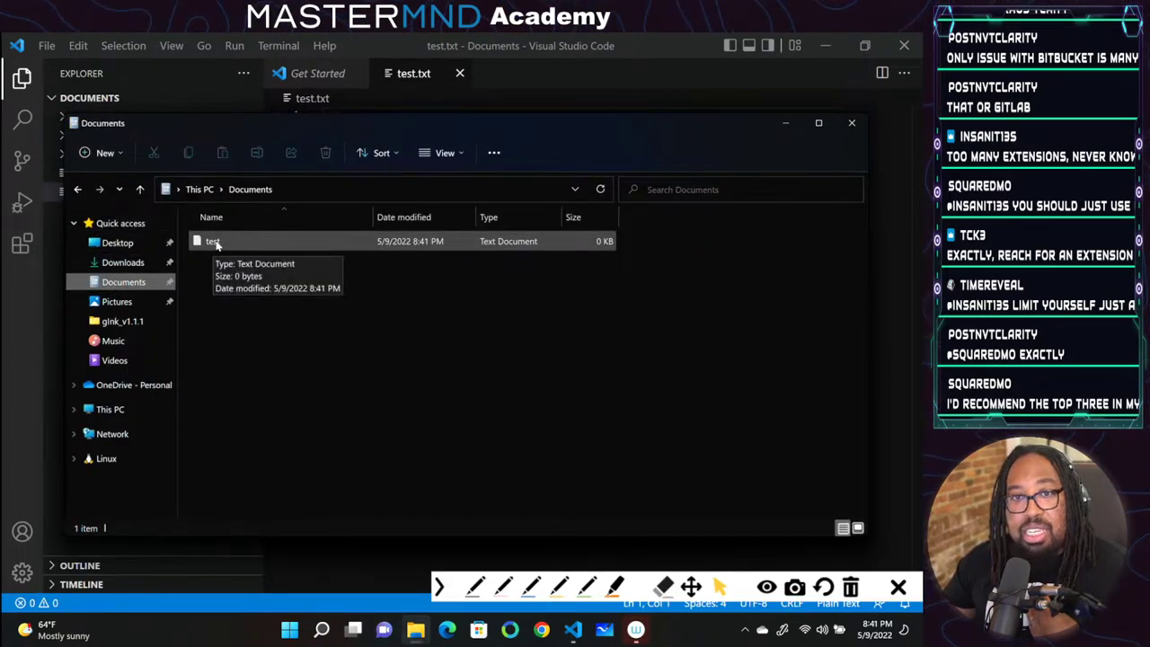
{"action": "left_click", "coordinate": [851, 122]}
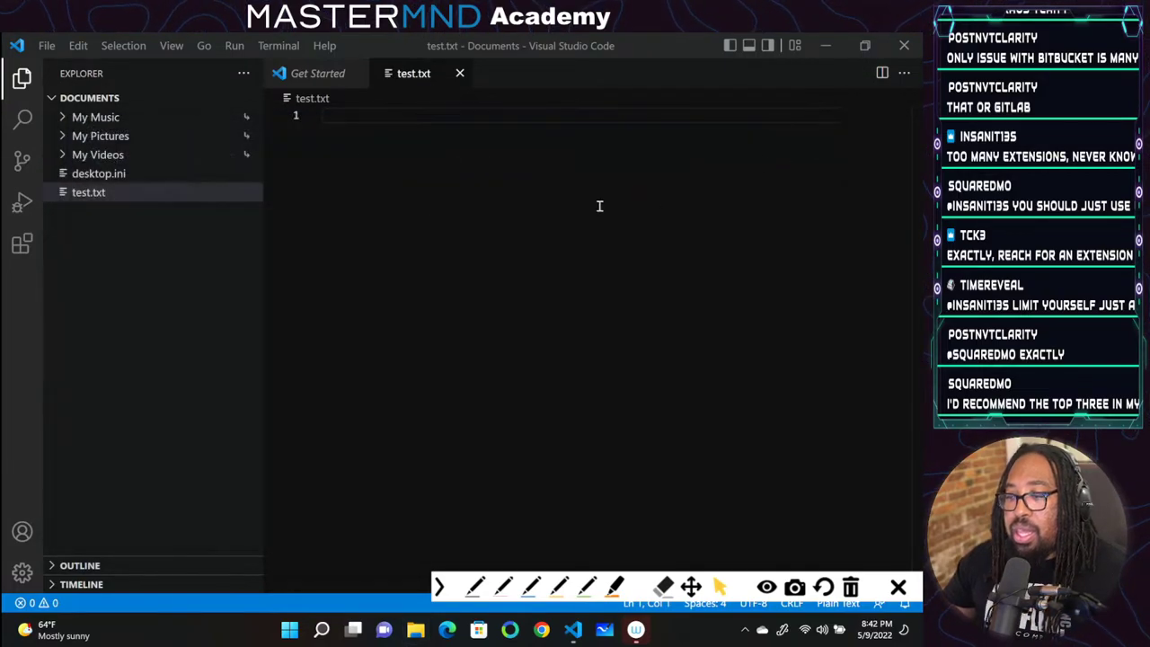
Close the Get Started page and create a second .txt file in the Documents folder, named with a first name
{"action": "left_click", "coordinate": [357, 73]}
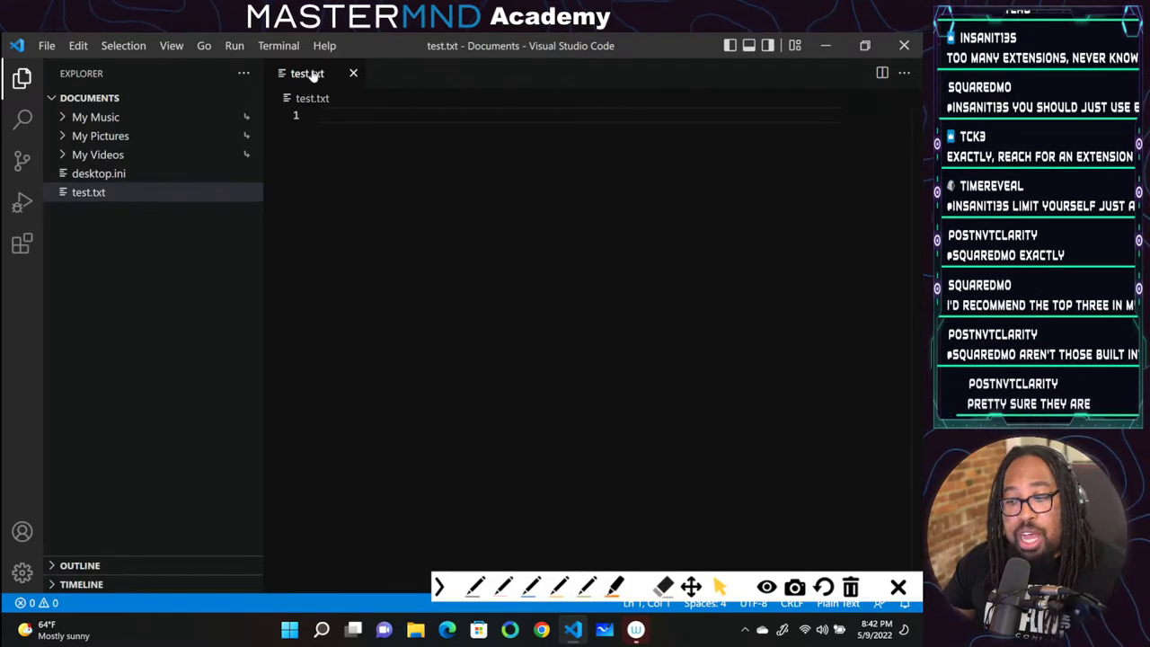
{"action": "left_click", "coordinate": [189, 99]}
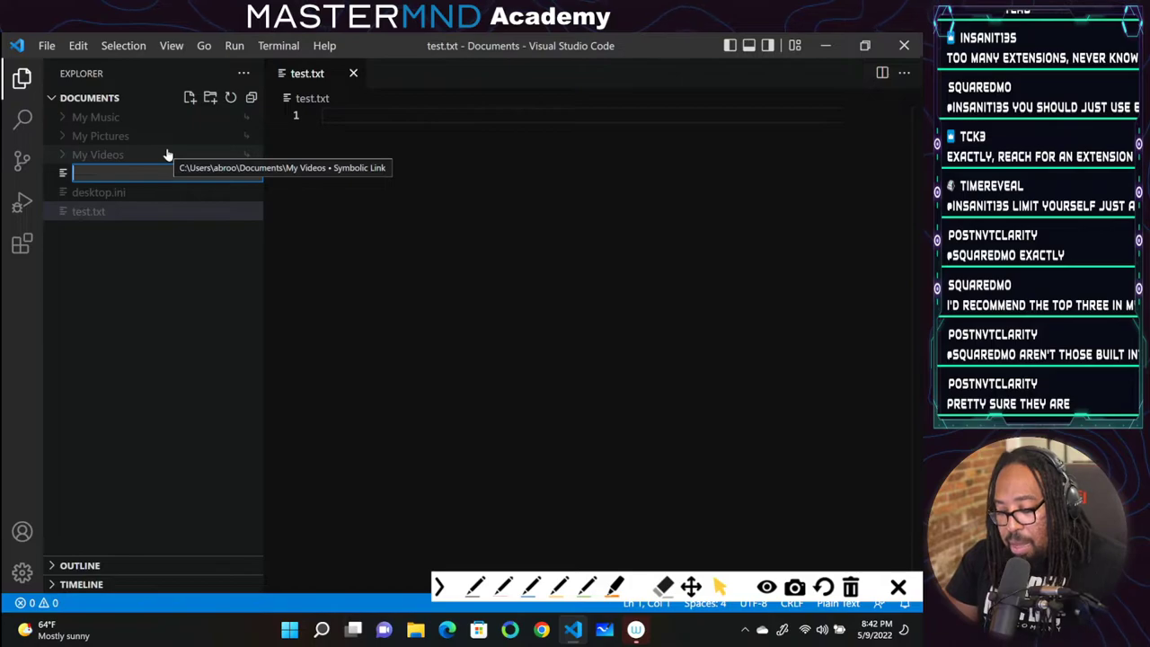
{"action": "type", "text": "a"}
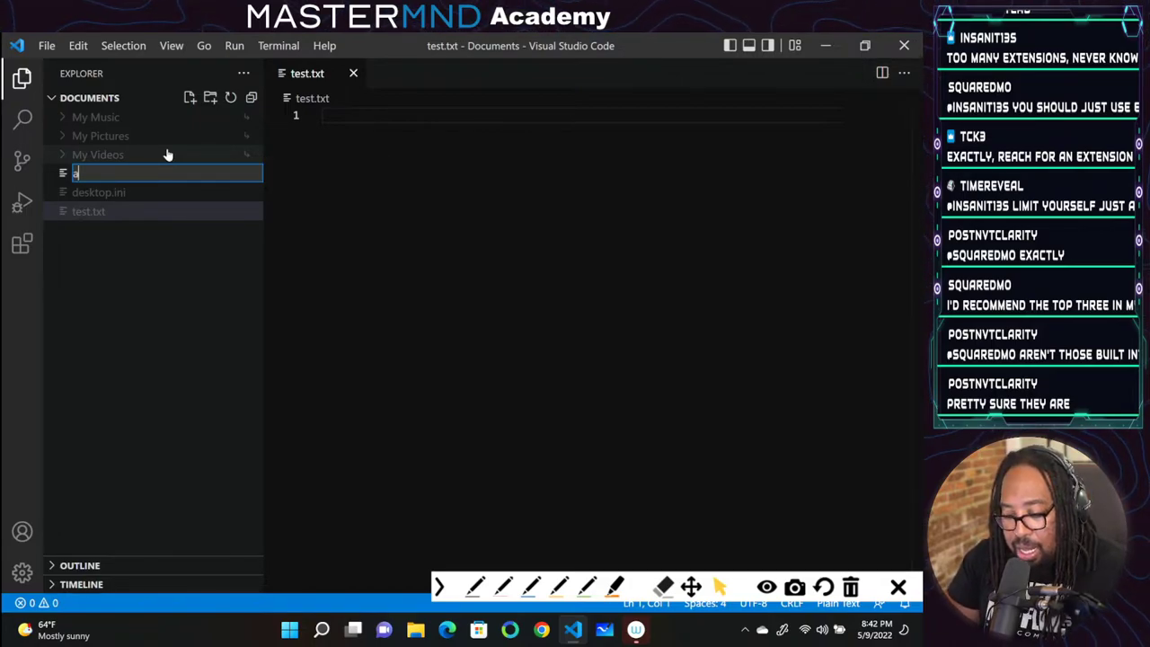
{"action": "type", "text": "aron.t"}
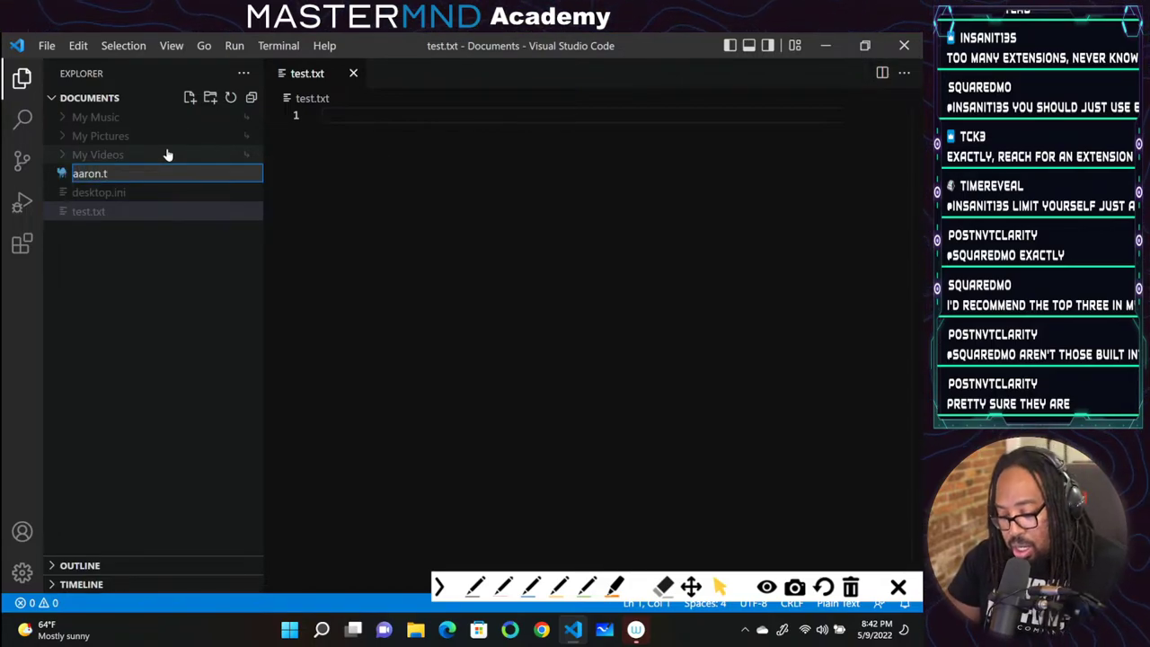
{"action": "type", "text": "xt"}
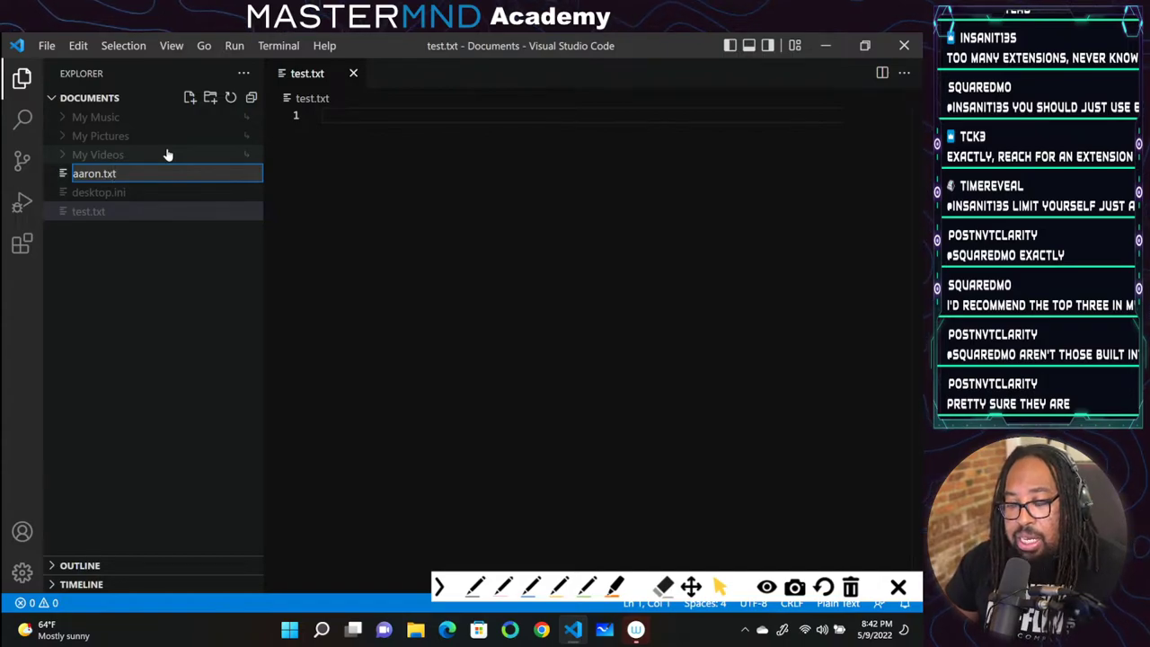
{"action": "key", "text": "Return"}
Switch between the two open text files, and check for both in the Documents folder in File Explorer
{"action": "left_click", "coordinate": [307, 76]}
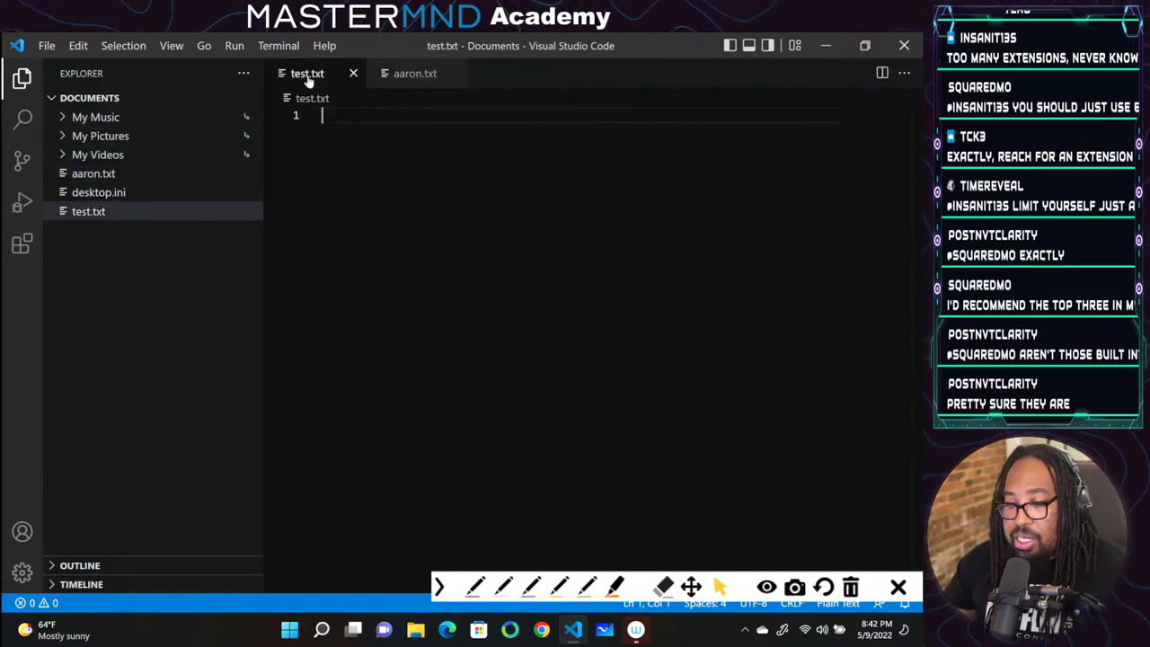
{"action": "left_click", "coordinate": [415, 77]}
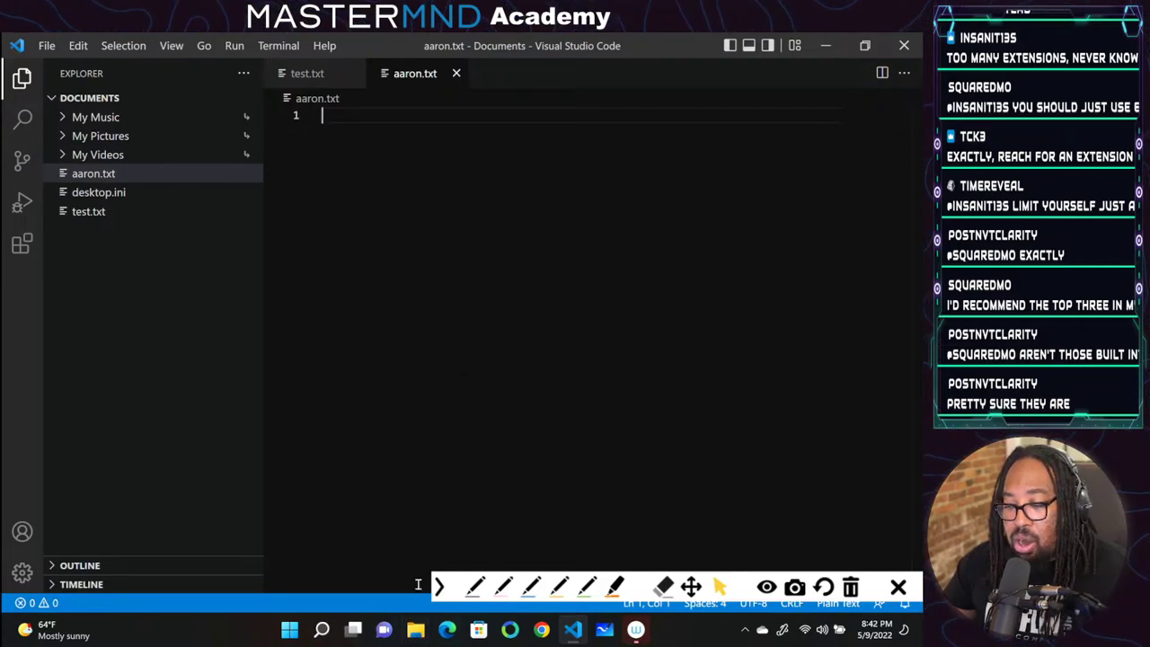
{"action": "left_click", "coordinate": [415, 629]}
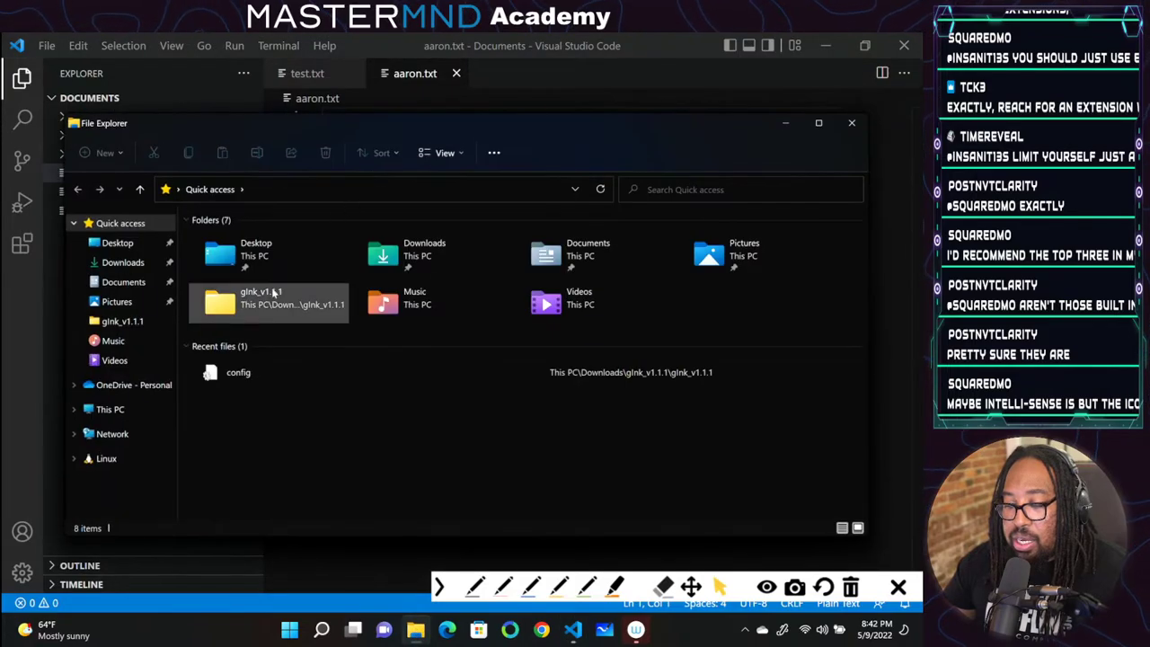
{"action": "left_click", "coordinate": [123, 281]}
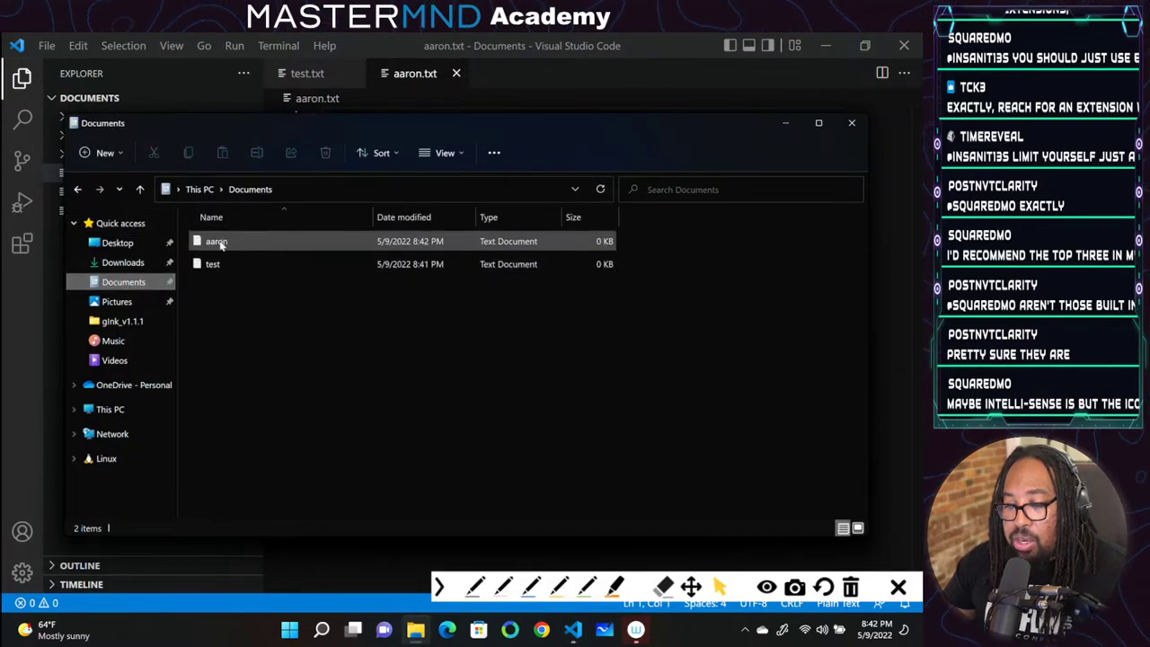
{"action": "left_click", "coordinate": [839, 121]}
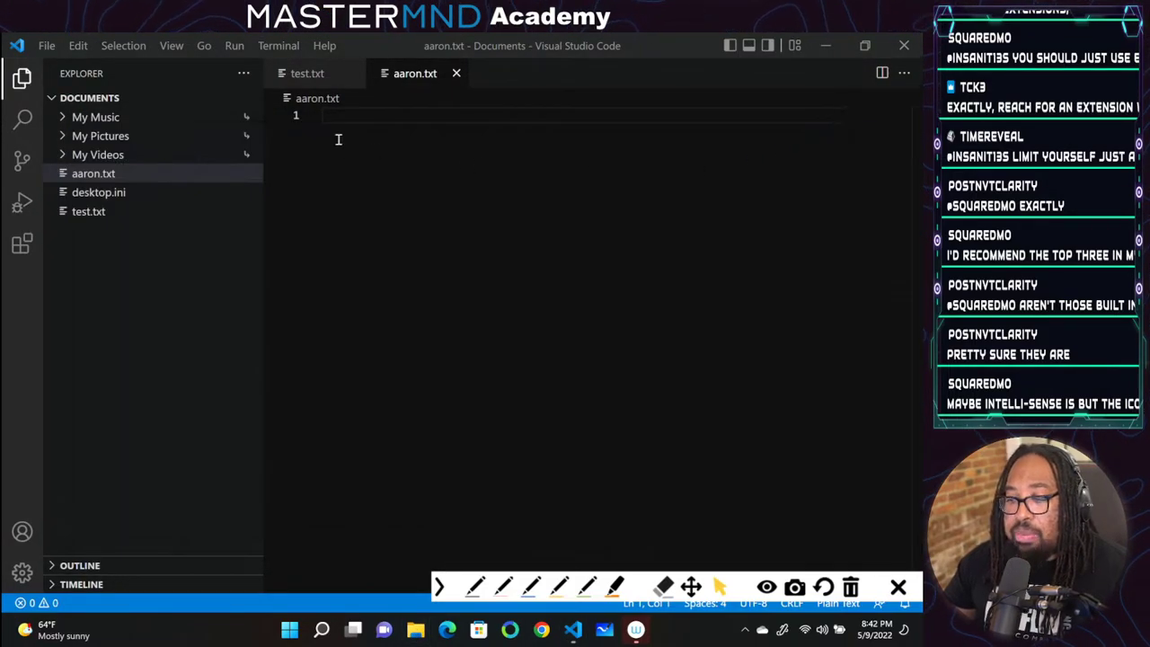
Enter "Hello this is a test" on the first line of test.txt
{"action": "left_click", "coordinate": [302, 74]}
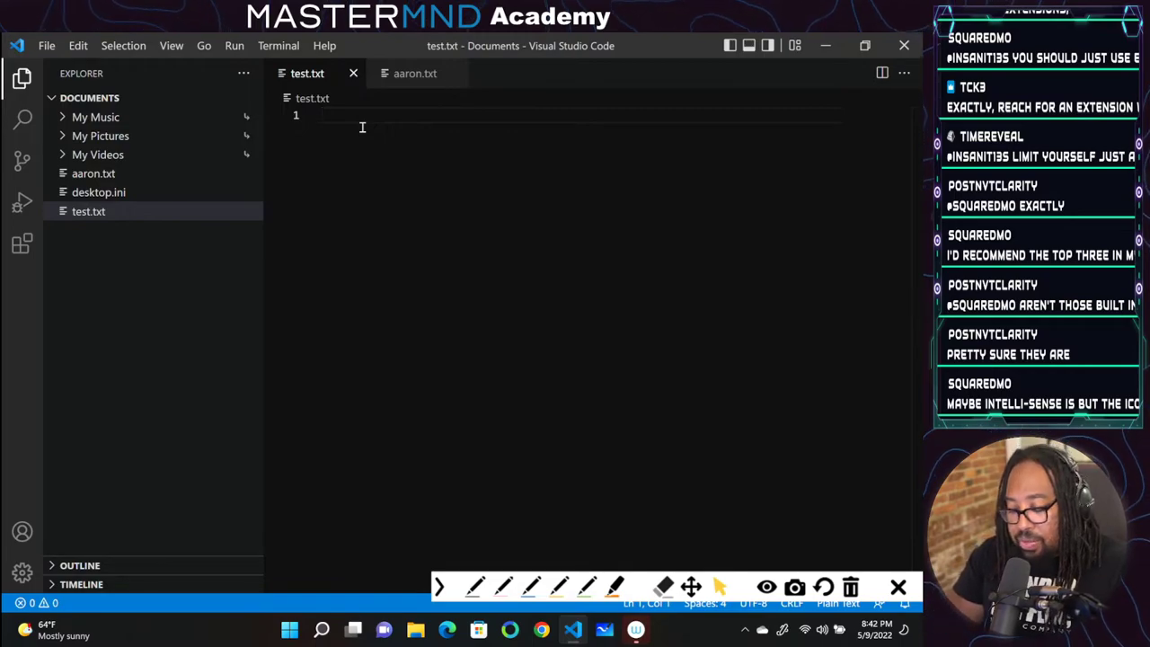
{"action": "type", "text": "i"}
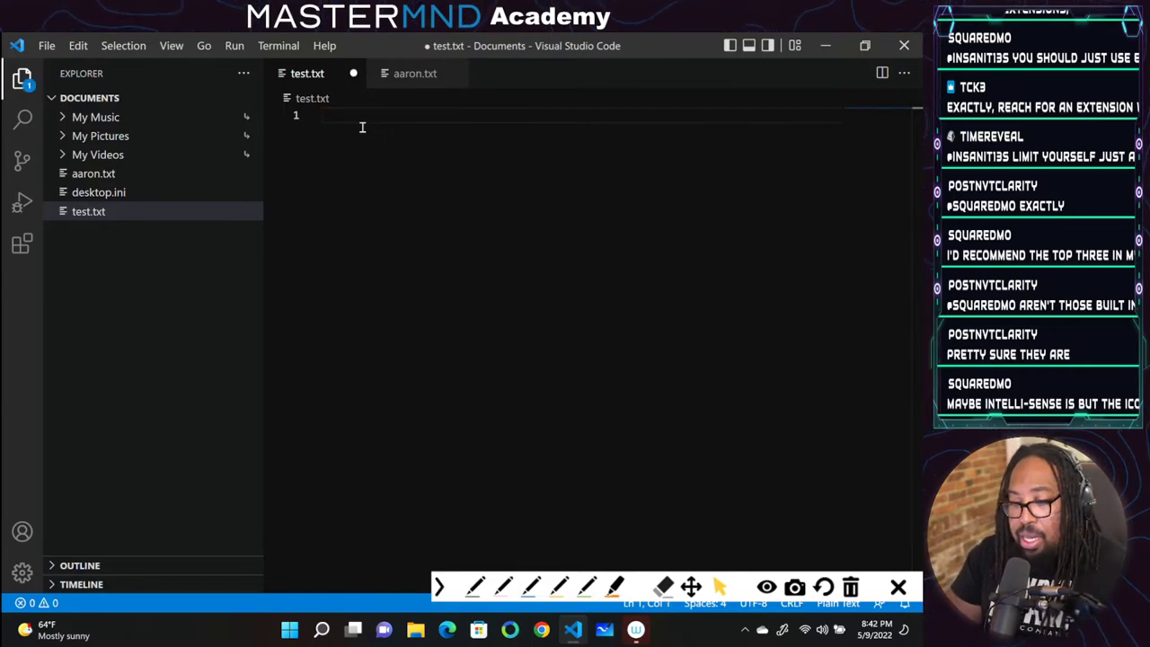
{"action": "type", "text": "Hello thi"}
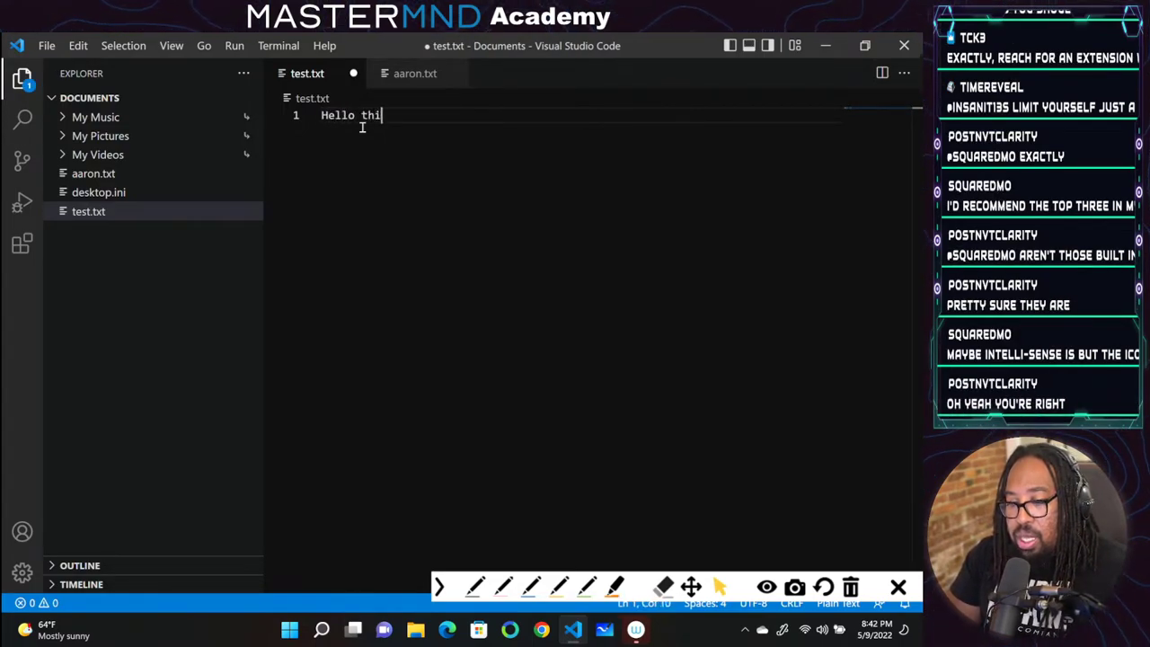
{"action": "type", "text": "s is a test"}
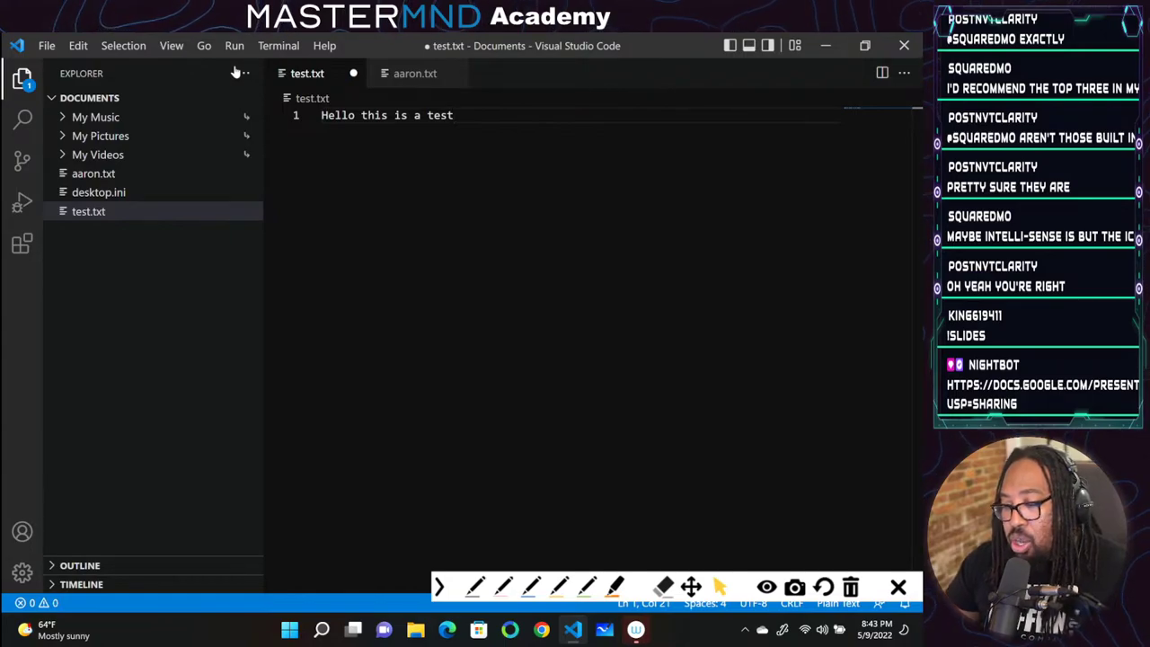
Annotate the unsaved-changes dot of test.txt with a red arrow, circle the Explorer badge with another arrow, and stop drawing
{"action": "key", "text": "ctrl+2"}
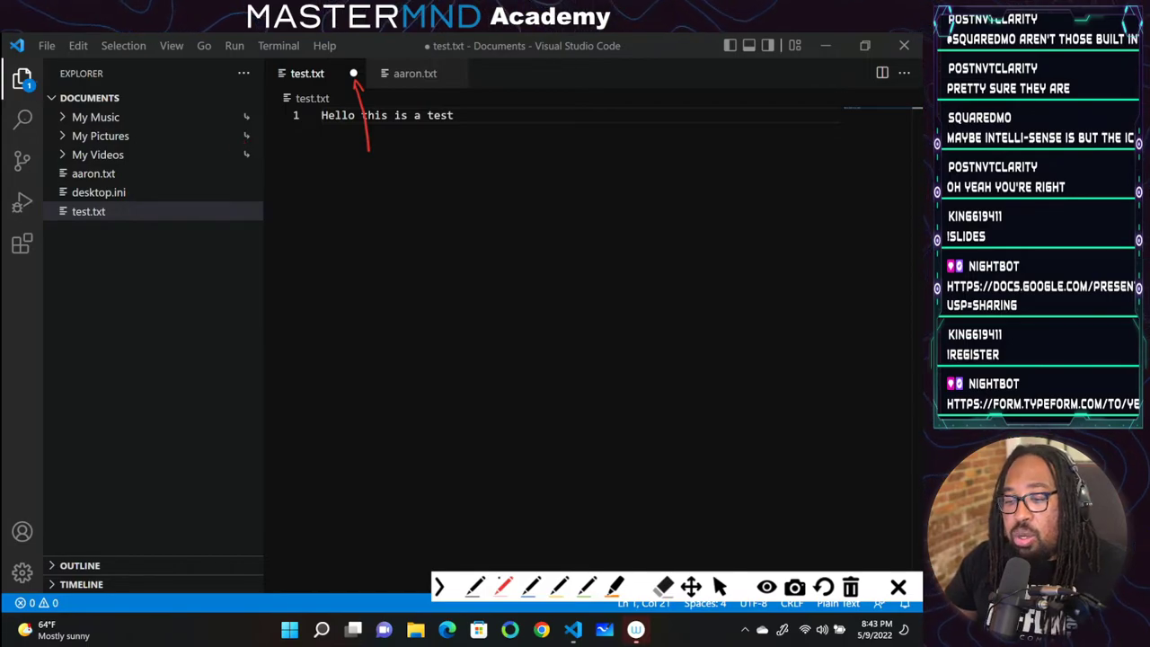
{"action": "mouse_move", "coordinate": [18, 107]}
{"action": "left_mouse_down"}
{"action": "mouse_move", "coordinate": [14, 95]}
{"action": "mouse_move", "coordinate": [45, 63]}
{"action": "mouse_move", "coordinate": [15, 106]}
{"action": "left_mouse_up"}
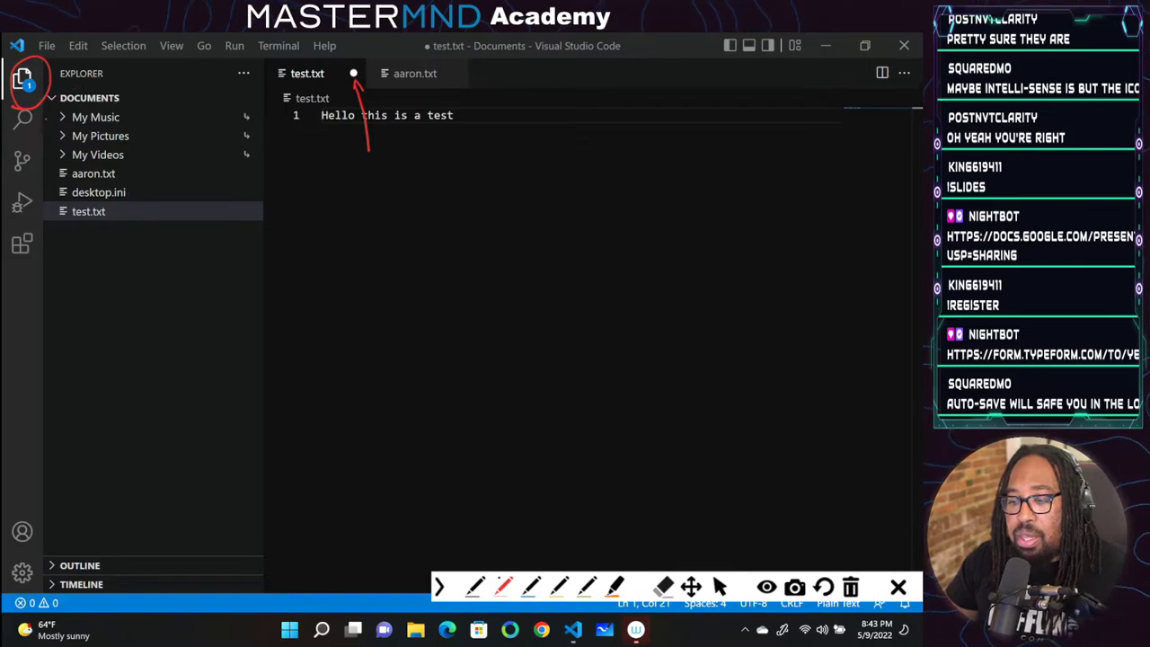
{"action": "left_click_drag", "start_coordinate": [38, 105], "coordinate": [61, 171]}
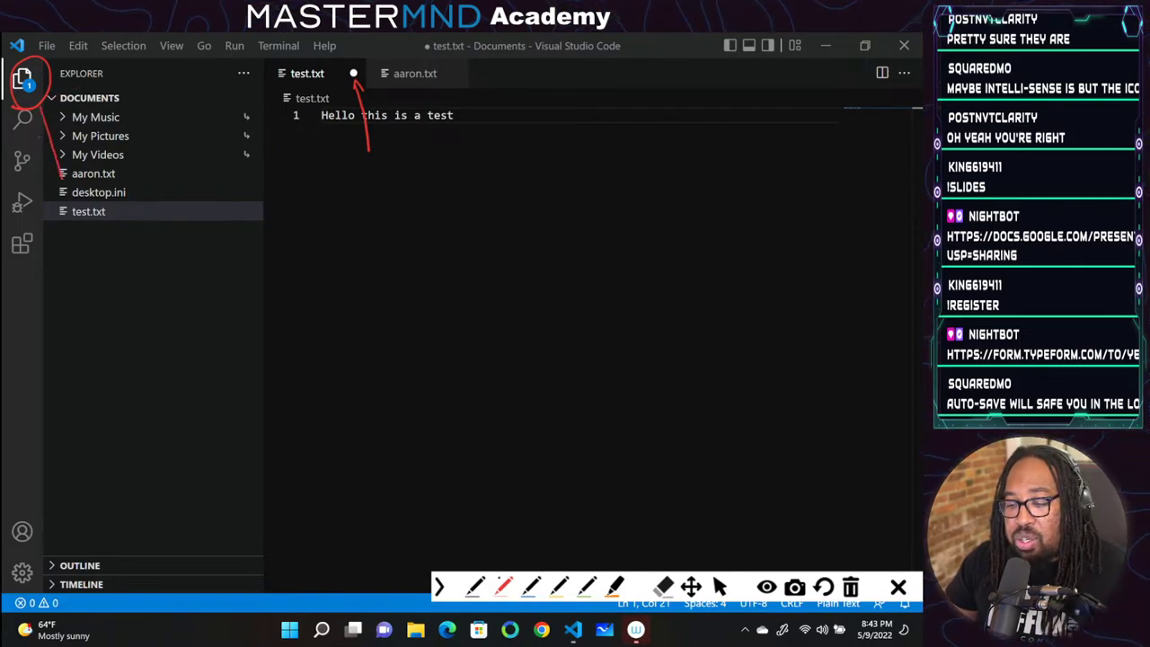
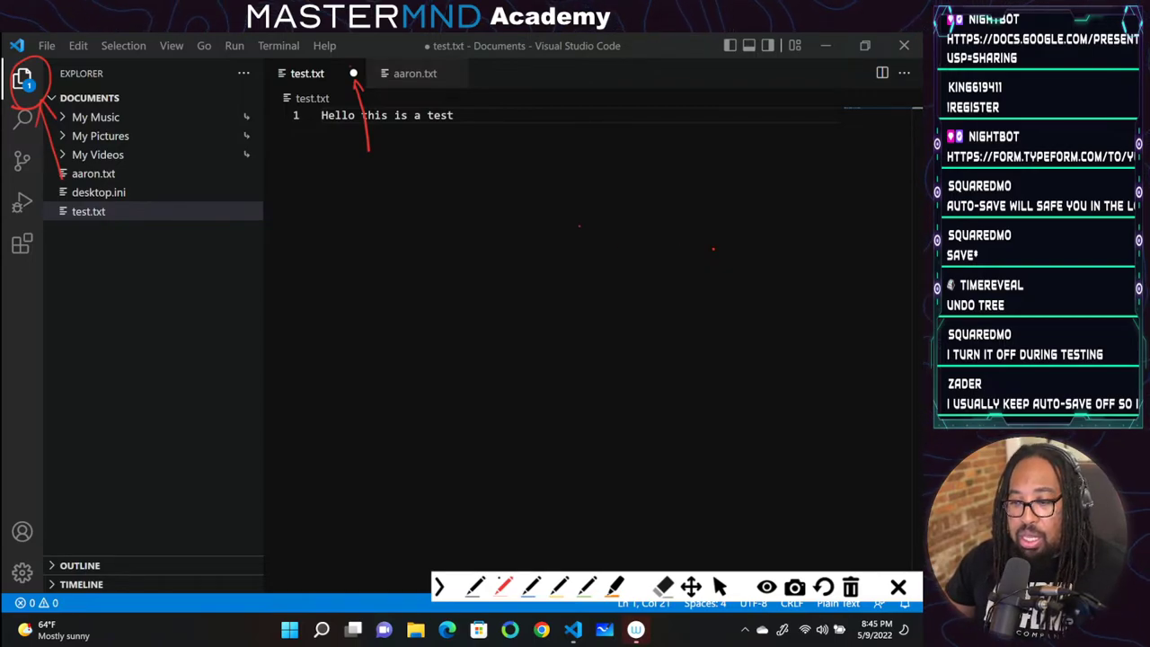
{"action": "key", "text": "Escape"}
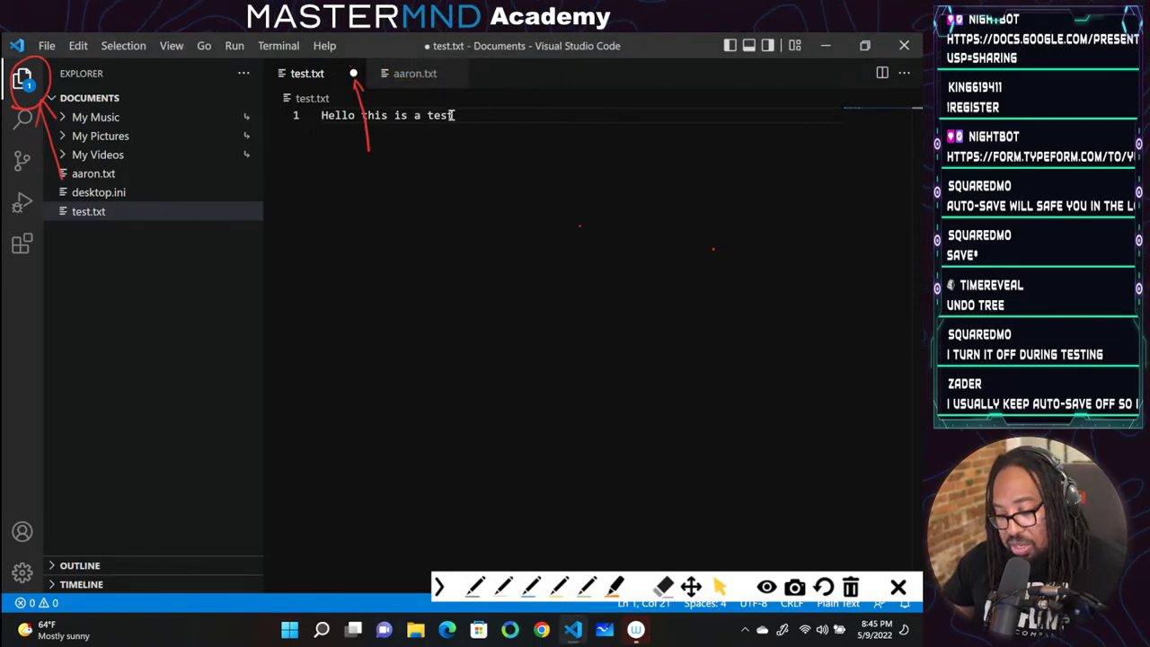
Save test.txt and show the second text file in the editor
{"action": "key", "text": "ctrl+s"}
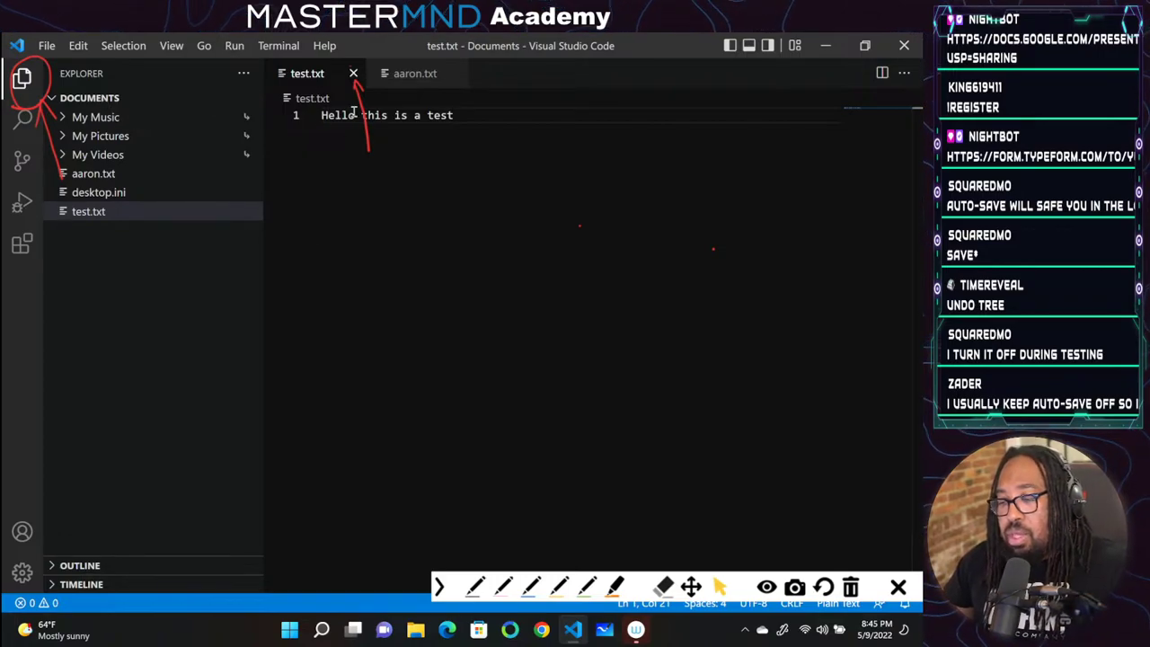
{"action": "left_click_drag", "start_coordinate": [455, 115], "coordinate": [418, 114]}
{"action": "left_click", "coordinate": [414, 74]}
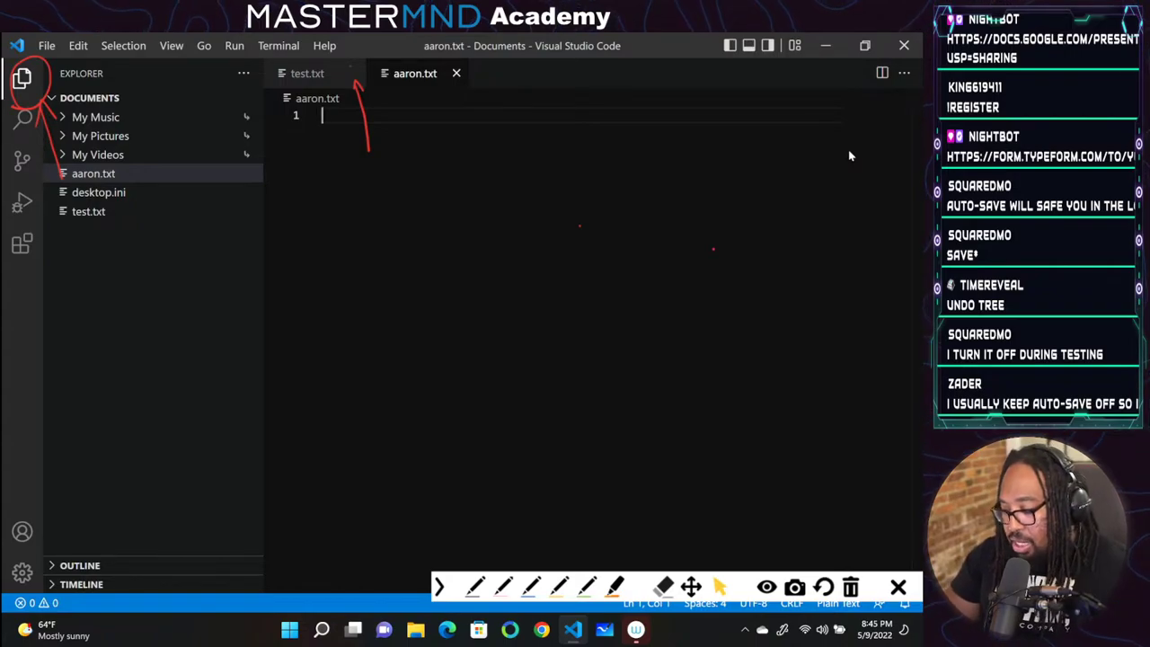
Enter a one-line self-introduction with the person's name in the second text file, clear the drawn annotations, and save the file
{"action": "type", "text": "Hi"}
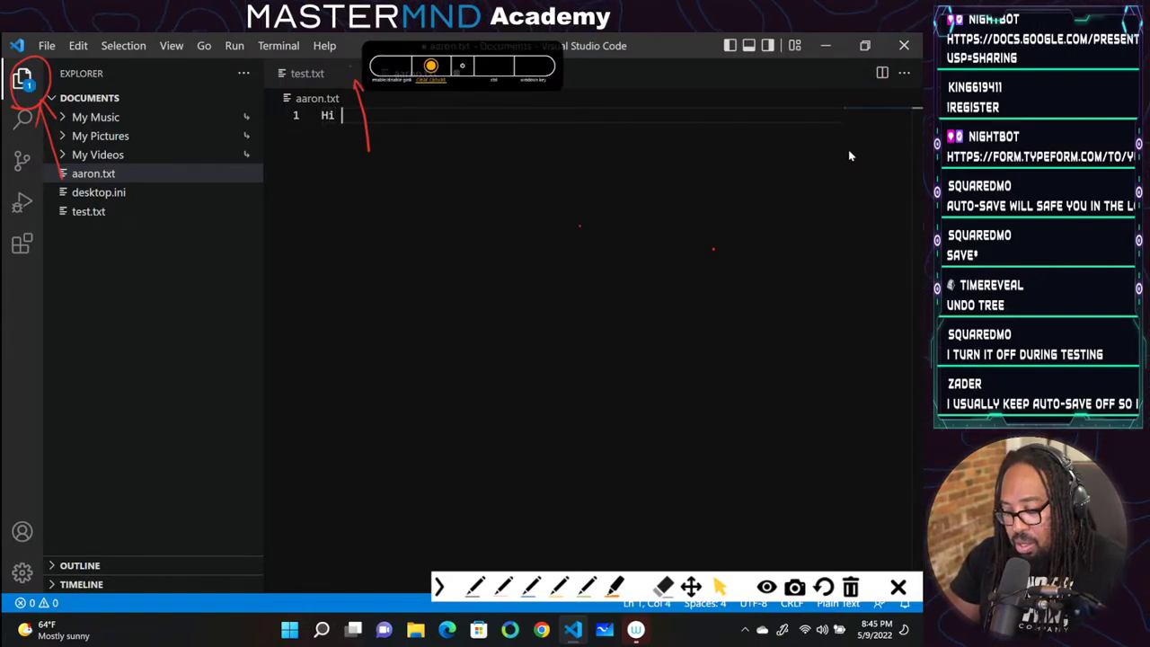
{"action": "type", "text": " my name is AA"}
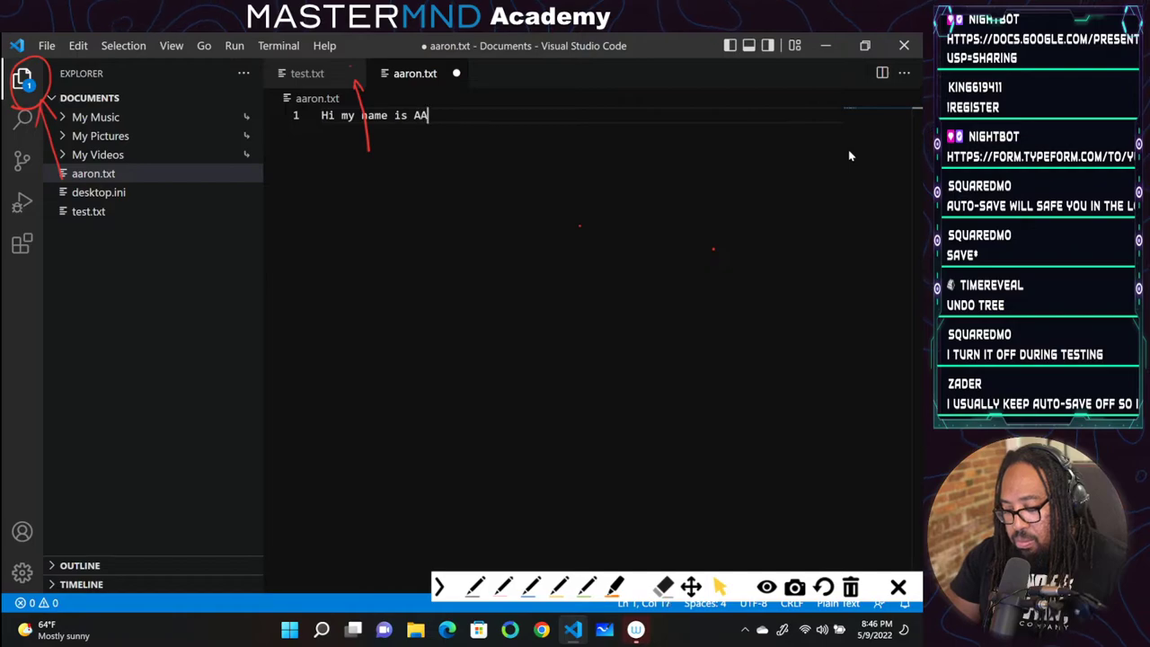
{"action": "type", "text": "ron"}
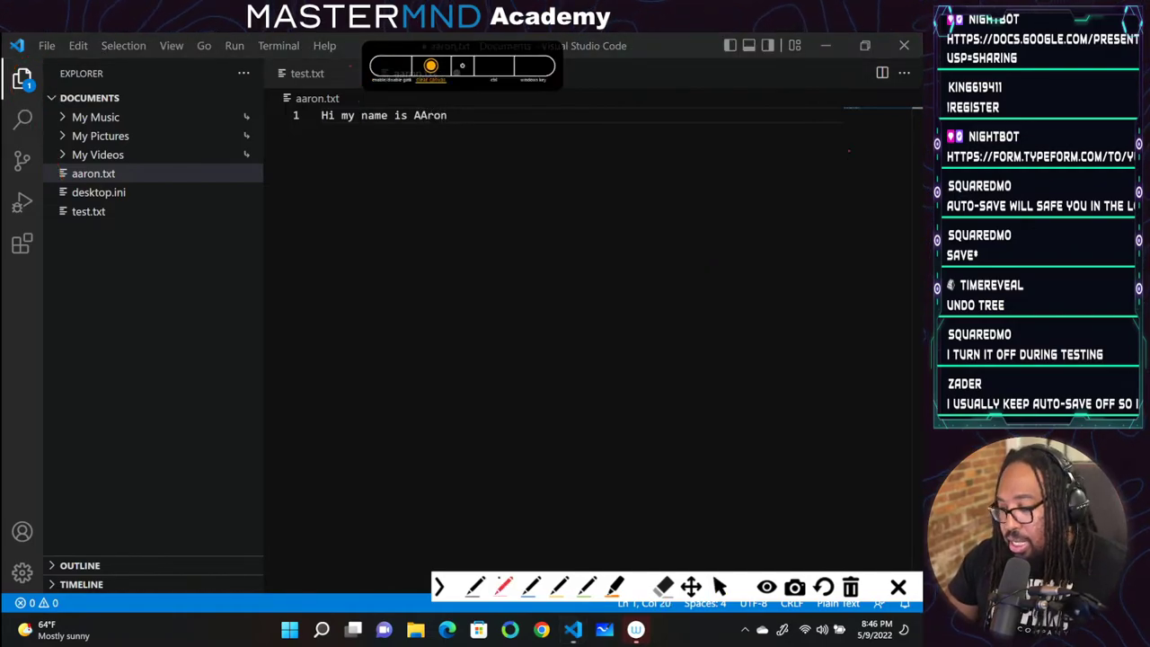
{"action": "key", "text": "ctrl+alt+g"}
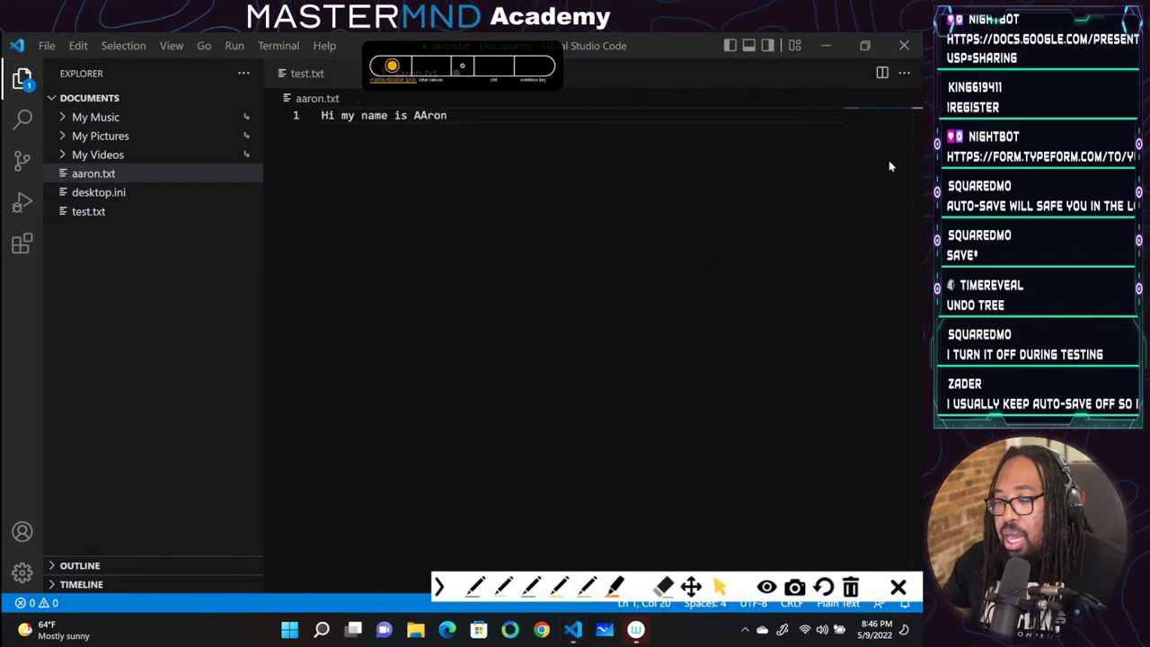
{"action": "key", "text": "ctrl+s"}
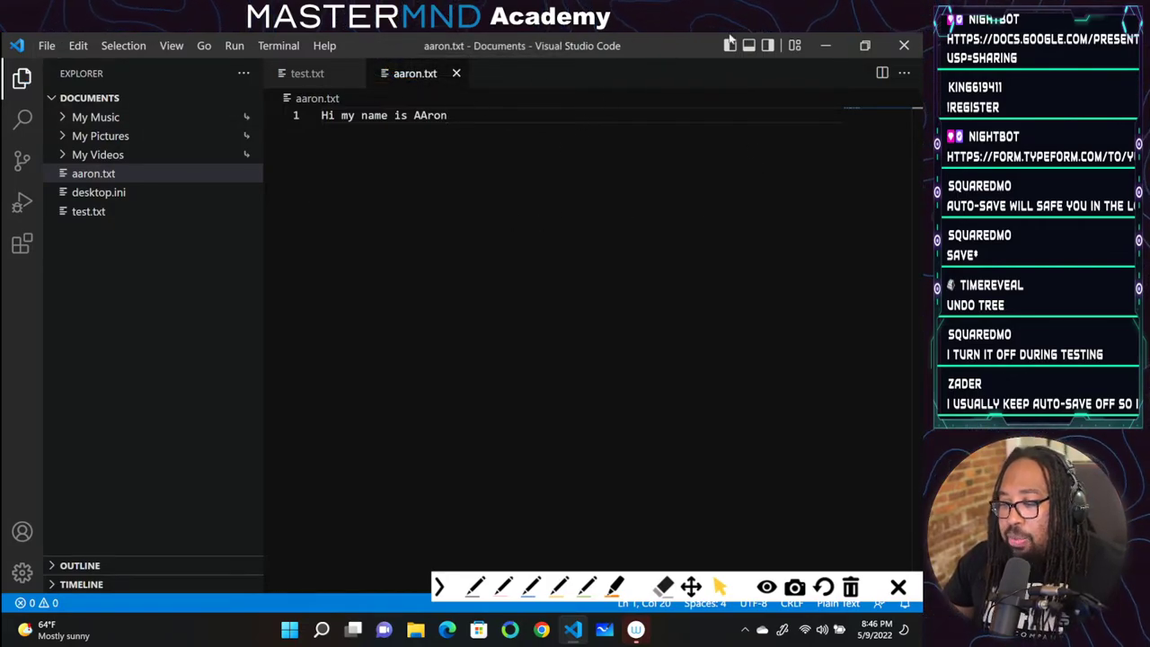
Split the editor with the side bar hidden, show test.txt beside the second file, and close both copies of the second file
{"action": "left_click", "coordinate": [883, 78]}
{"action": "key", "text": "ctrl+b"}
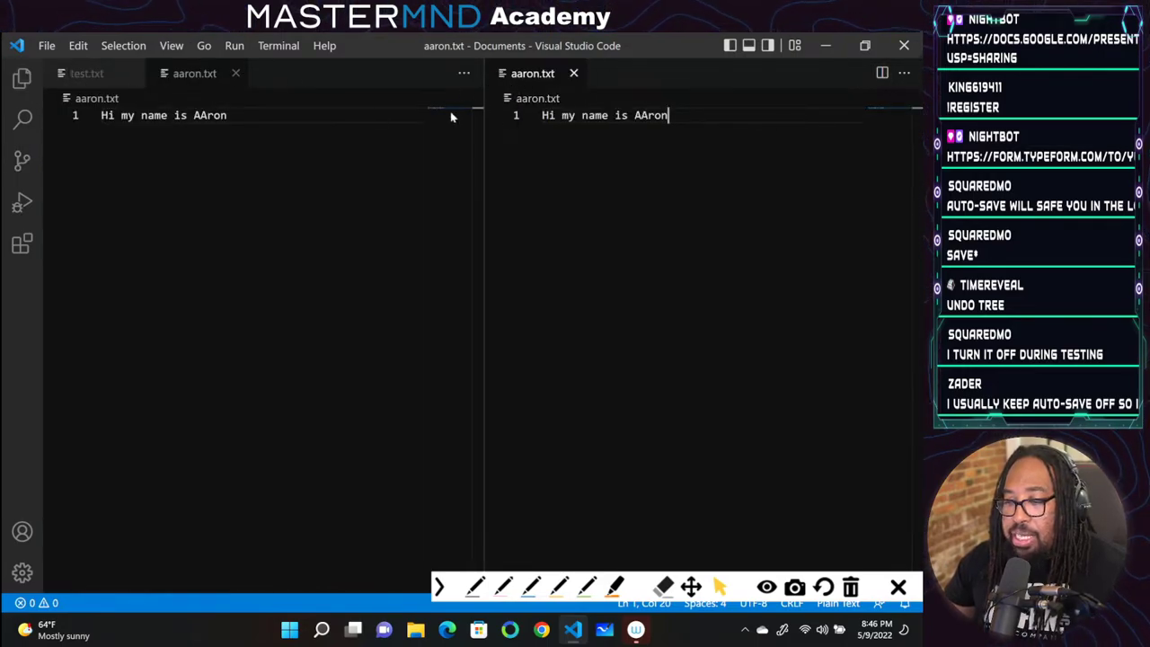
{"action": "left_click", "coordinate": [83, 74]}
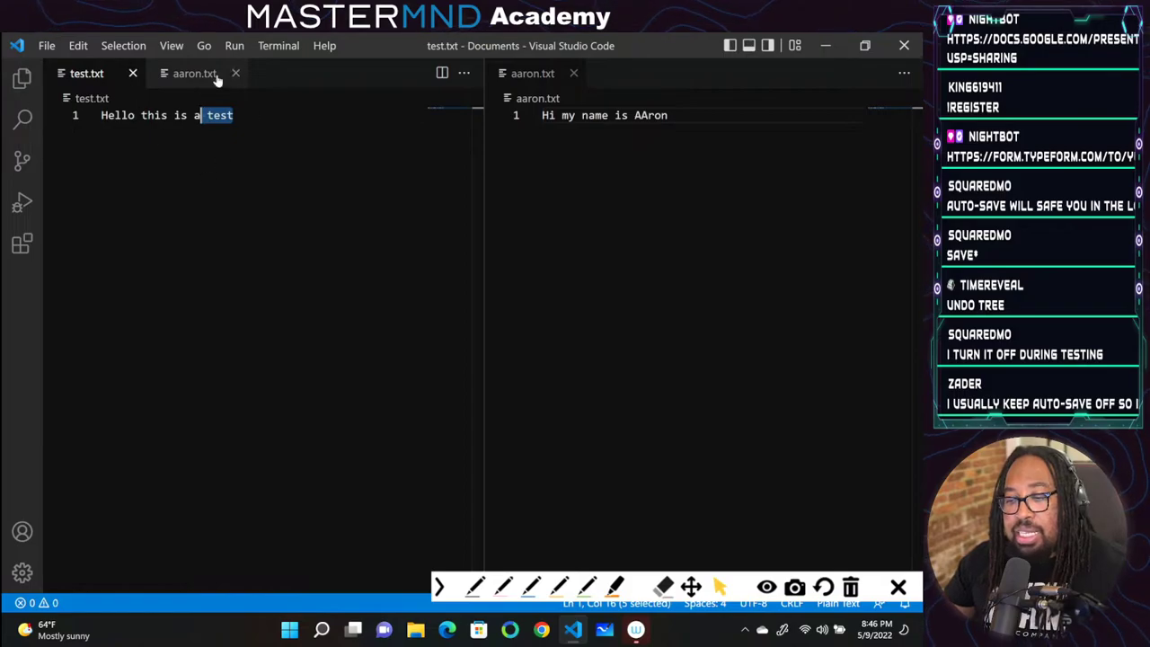
{"action": "left_click", "coordinate": [235, 73]}
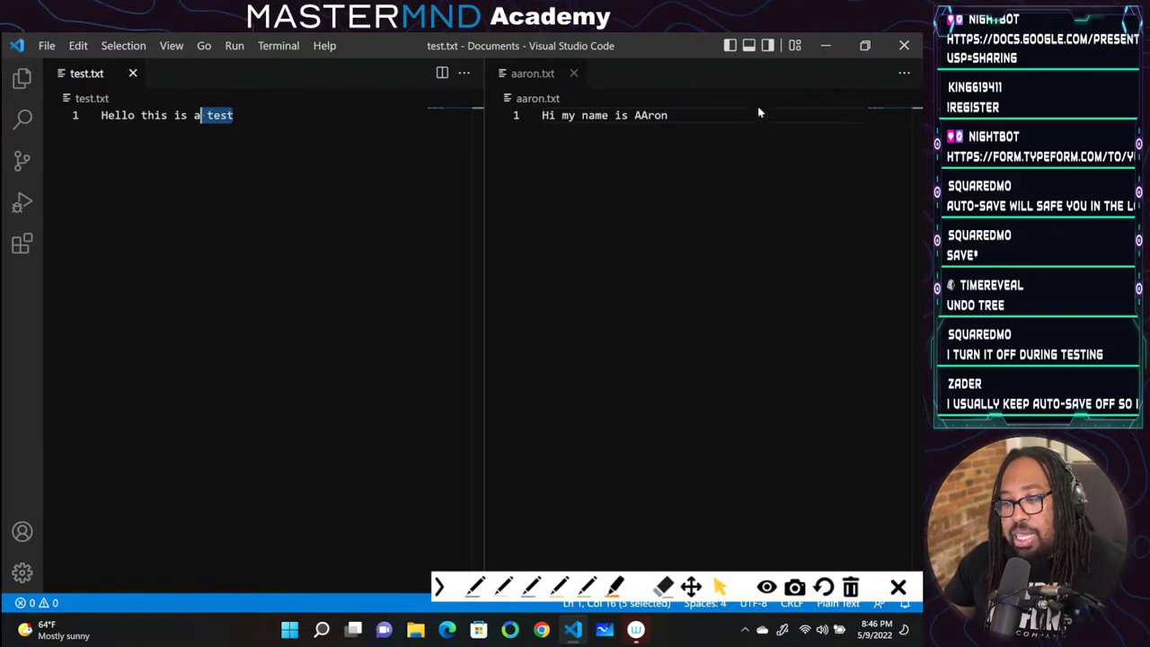
{"action": "left_click", "coordinate": [573, 74]}
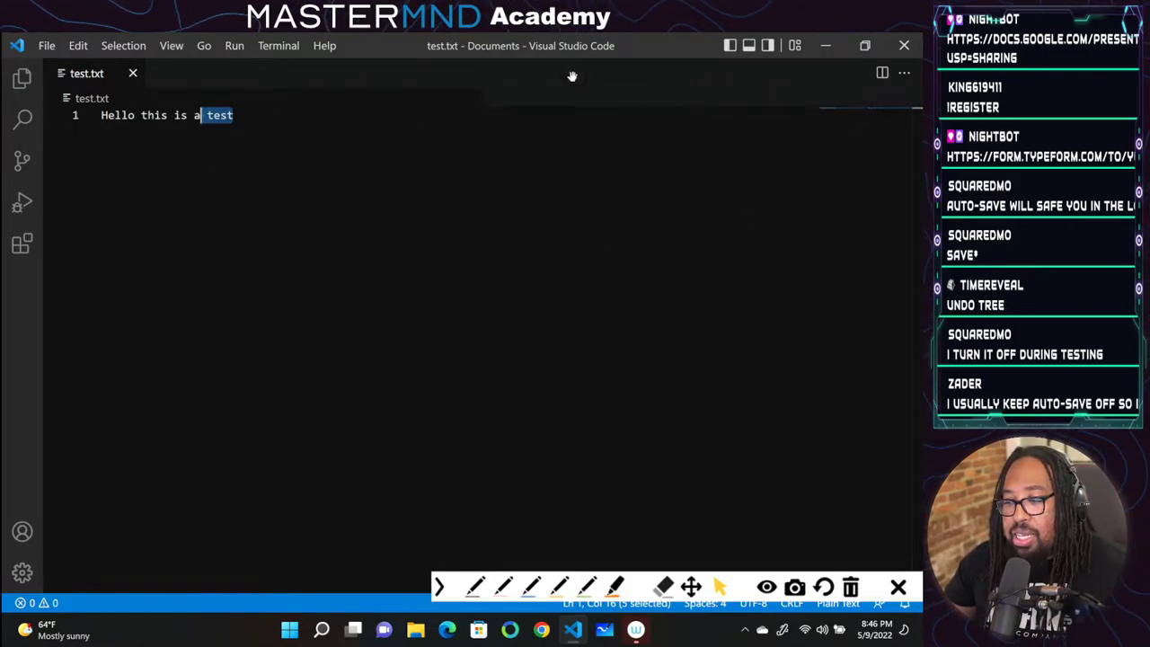
Split the editor again and place the self-introduction file alone in the second group beside test.txt
{"action": "left_click", "coordinate": [882, 75]}
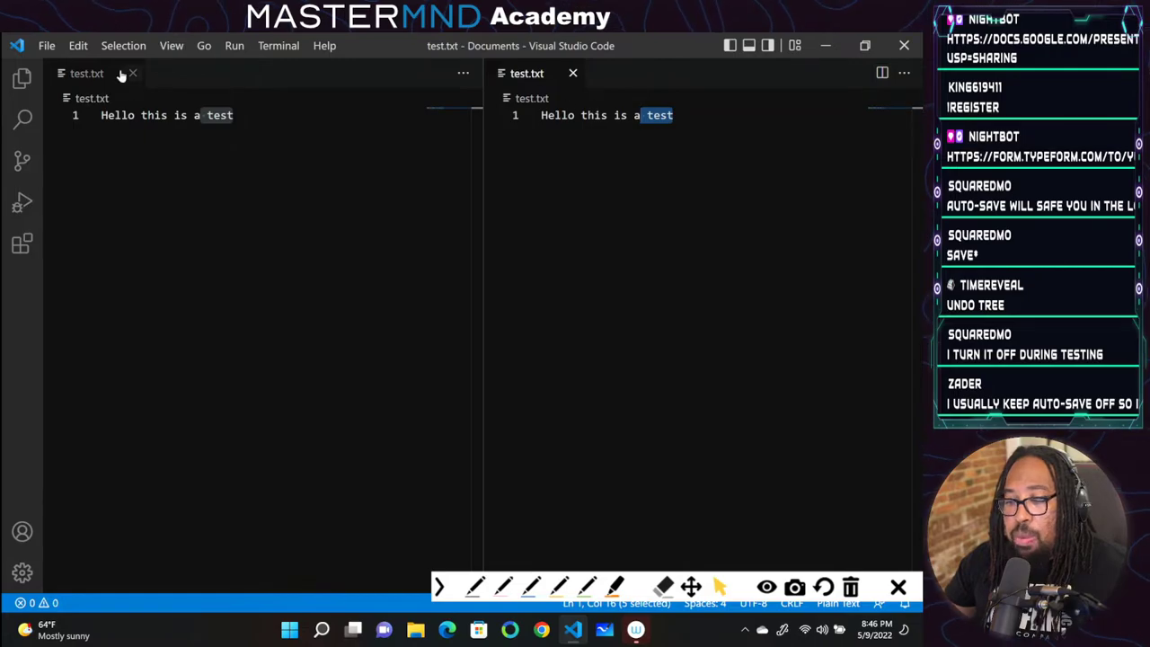
{"action": "left_click", "coordinate": [19, 80]}
{"action": "left_click", "coordinate": [110, 172]}
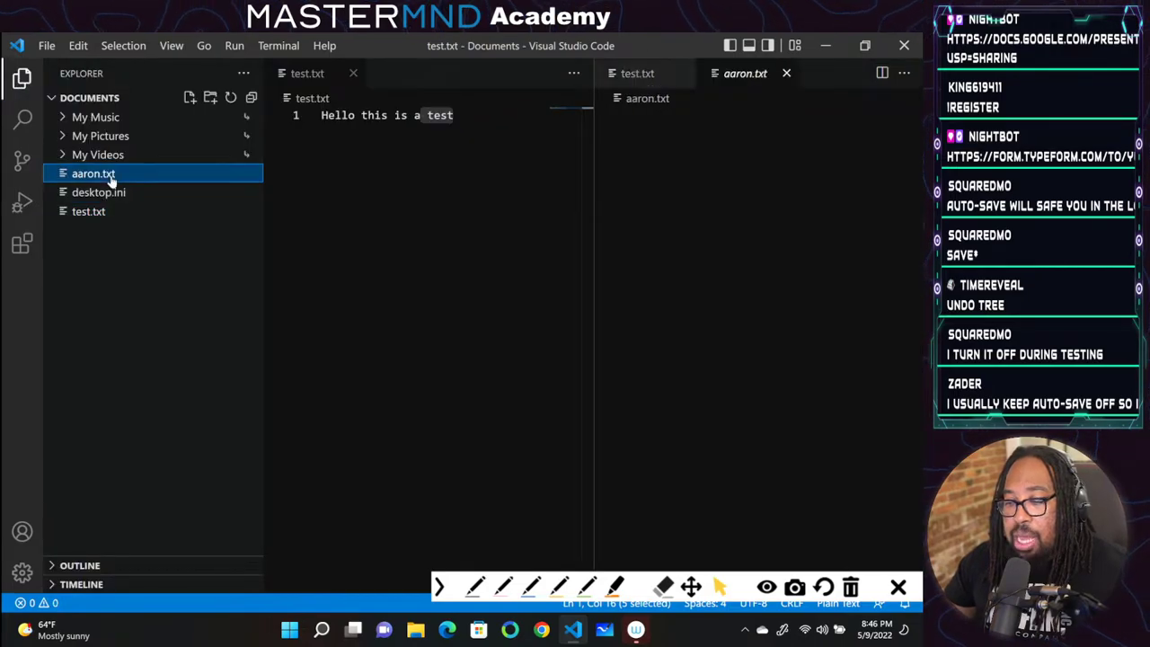
{"action": "key", "text": "ctrl+b"}
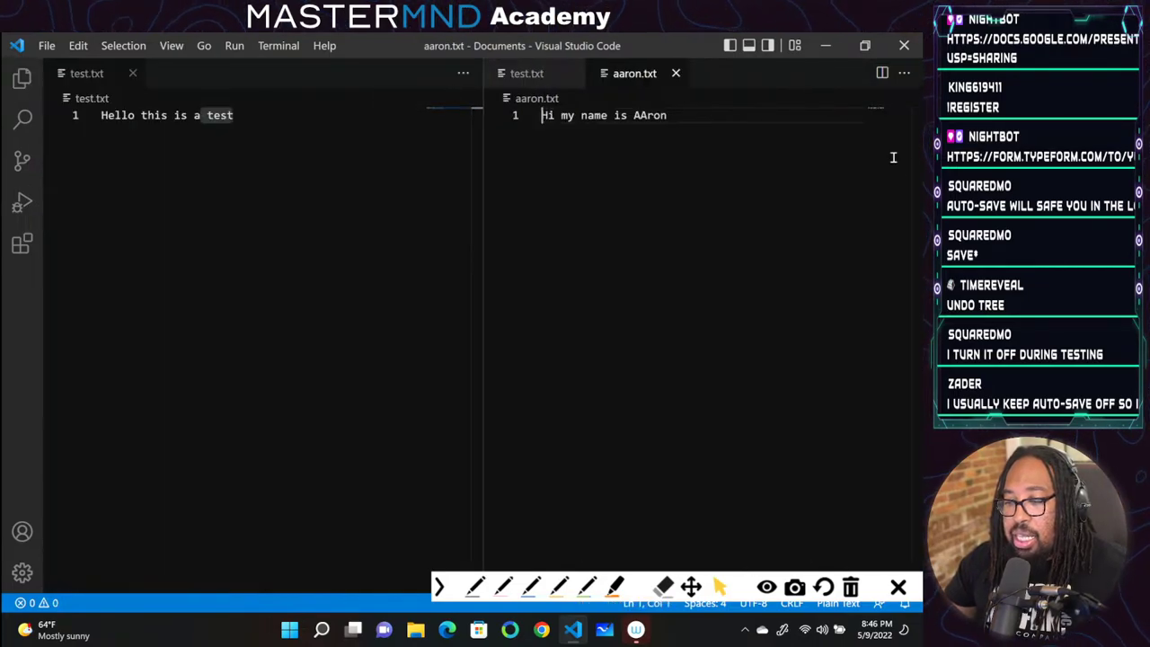
{"action": "left_click", "coordinate": [573, 72]}
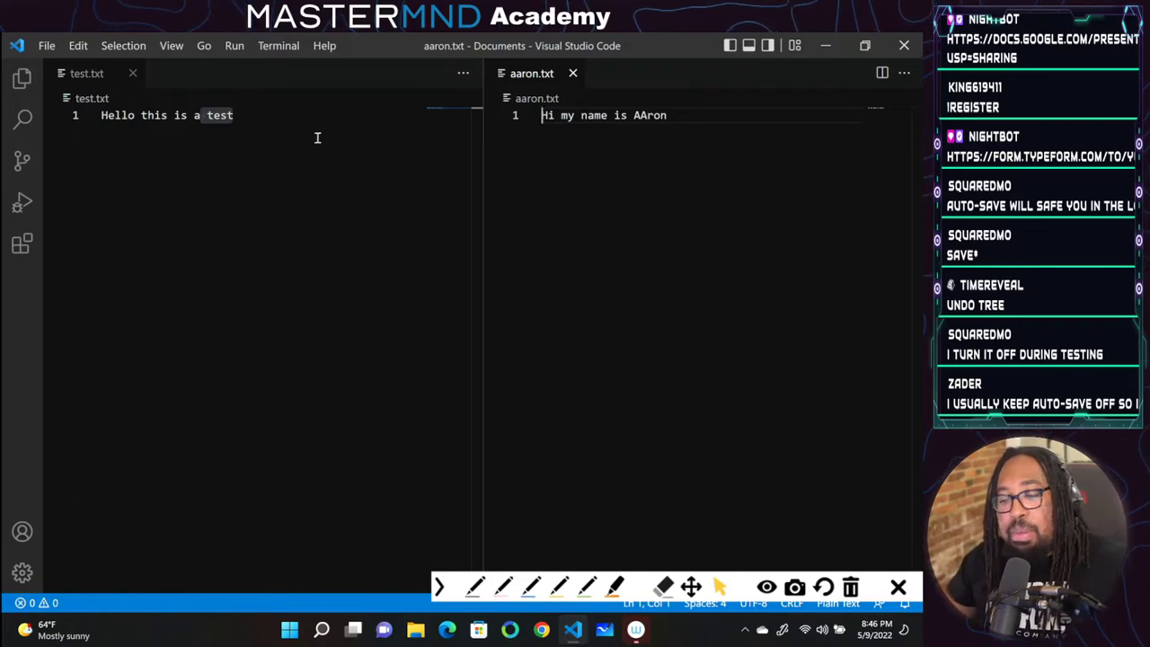
Split the self-introduction file into a third editor group, look at the group's further options, and close the duplicate copy
{"action": "left_click", "coordinate": [882, 75]}
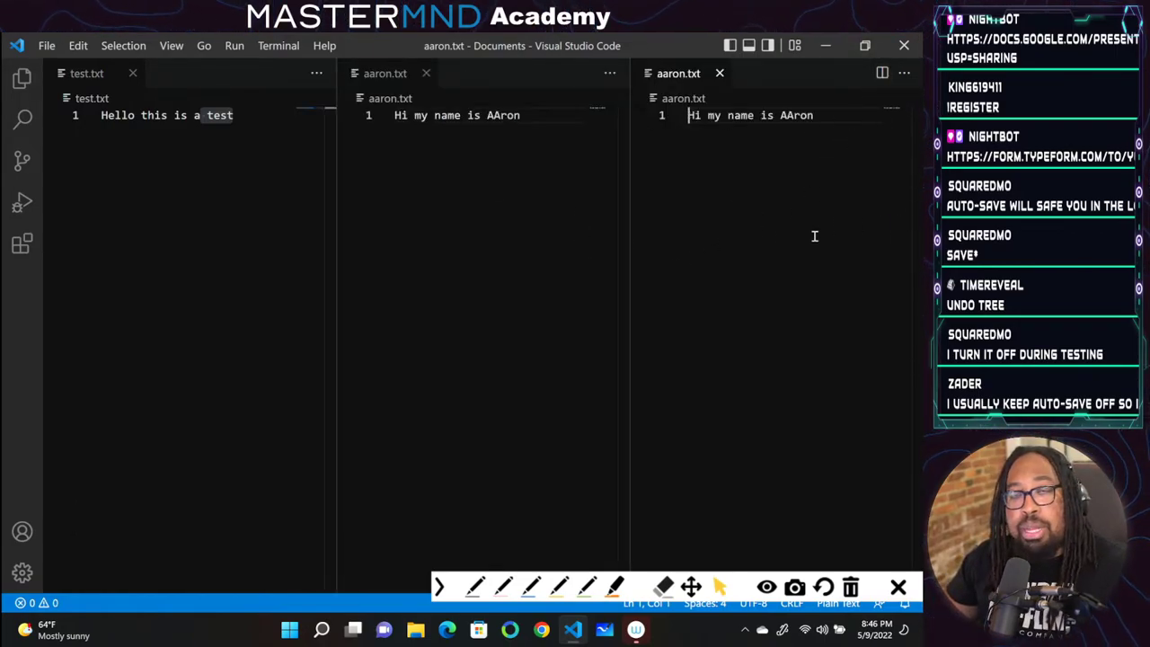
{"action": "left_click", "coordinate": [903, 73]}
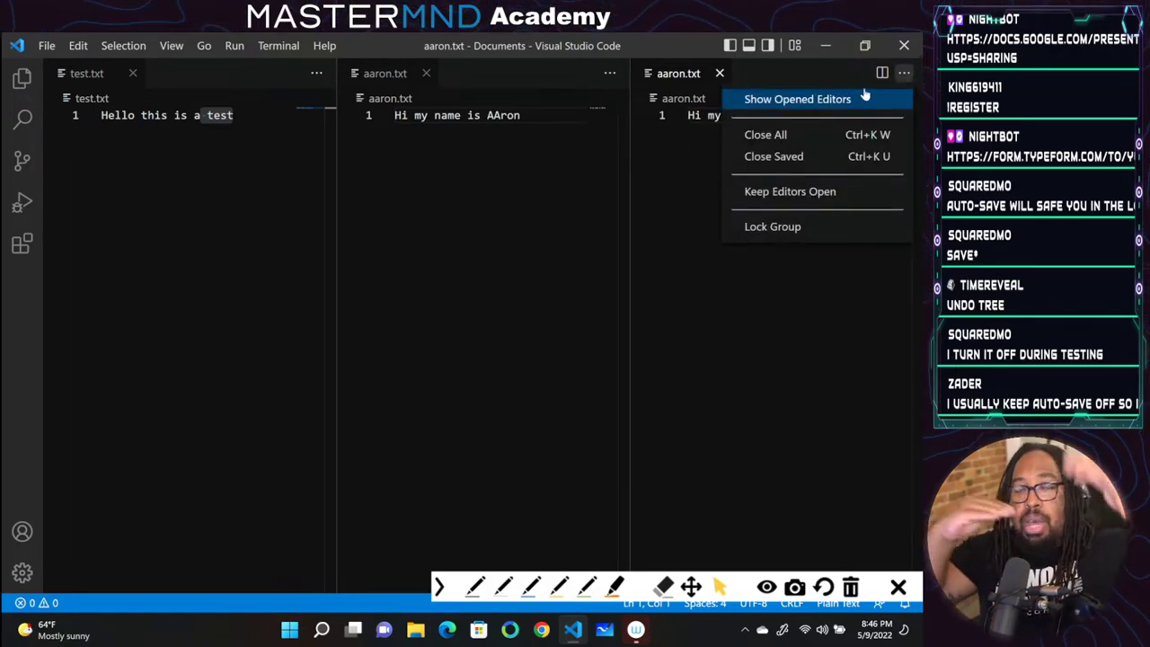
{"action": "left_click", "coordinate": [903, 74]}
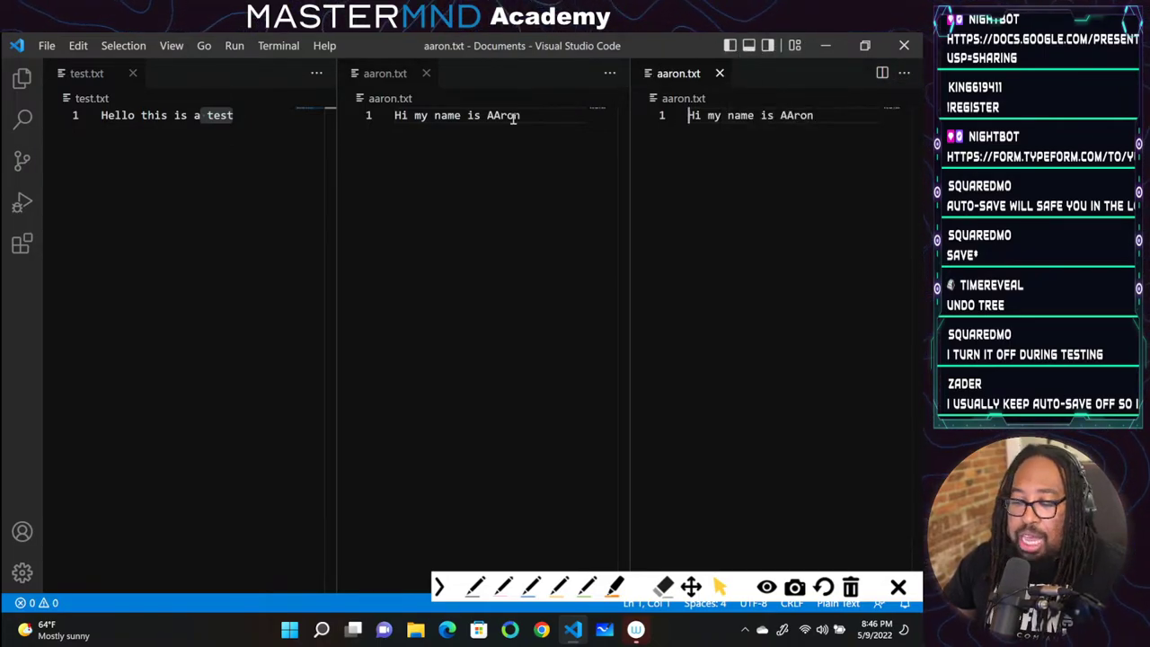
{"action": "left_click", "coordinate": [428, 75]}
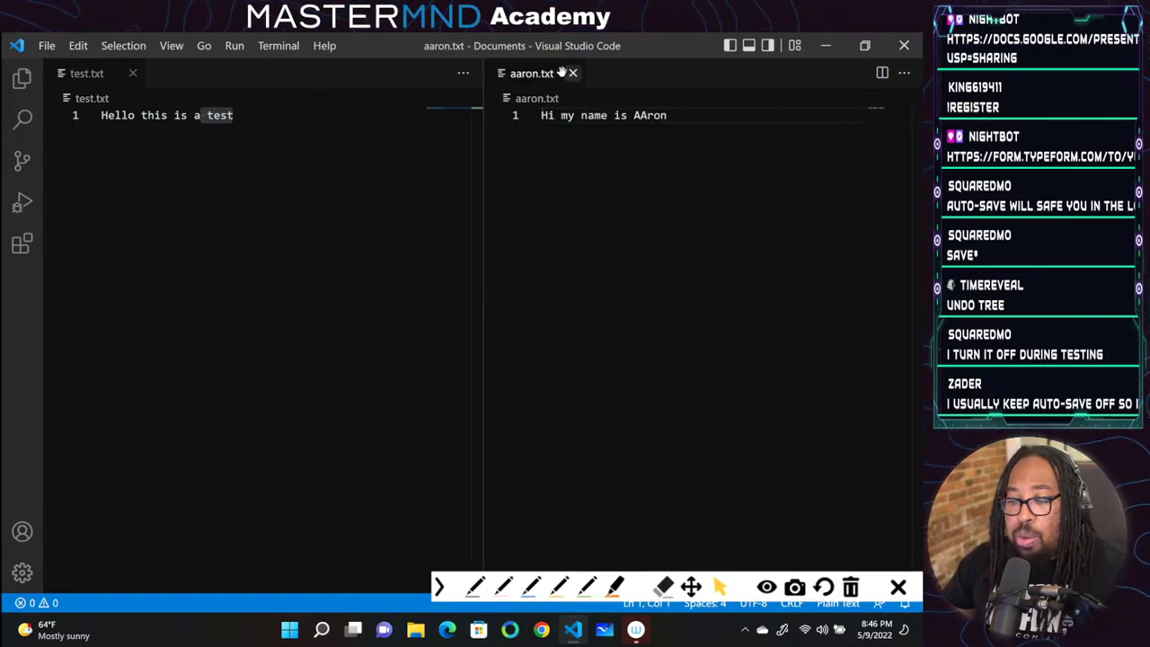
Close all open editors, splitting test.txt side by side once more before closing it
{"action": "left_click", "coordinate": [573, 73]}
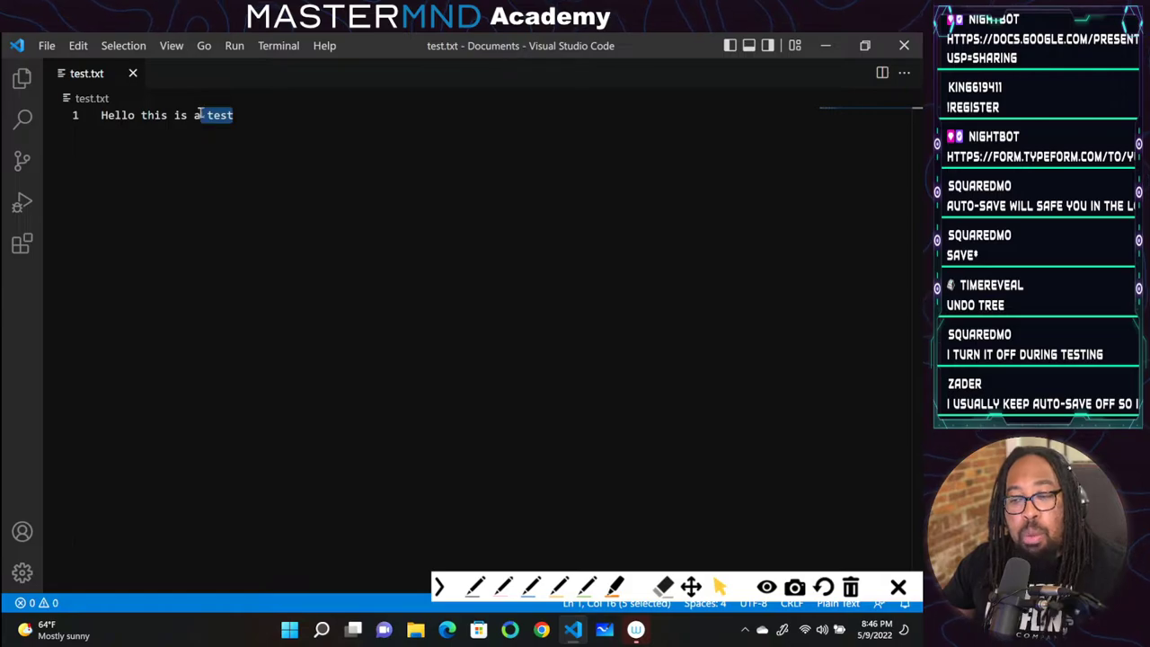
{"action": "left_click", "coordinate": [881, 72]}
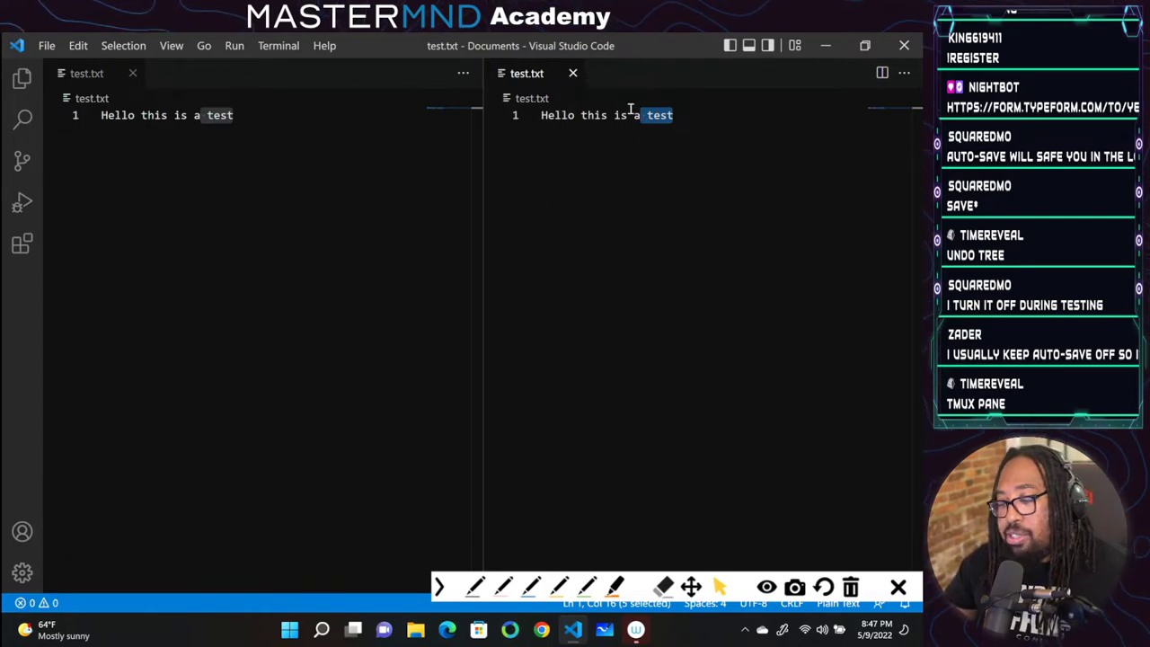
{"action": "left_click", "coordinate": [573, 73]}
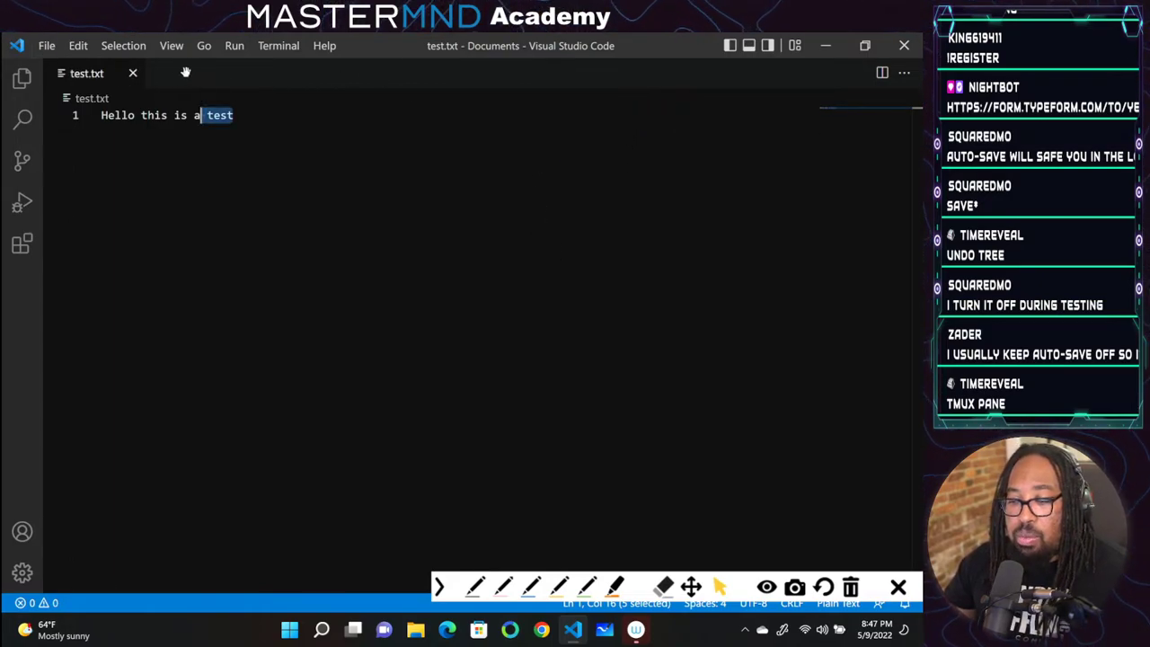
{"action": "left_click", "coordinate": [133, 73]}
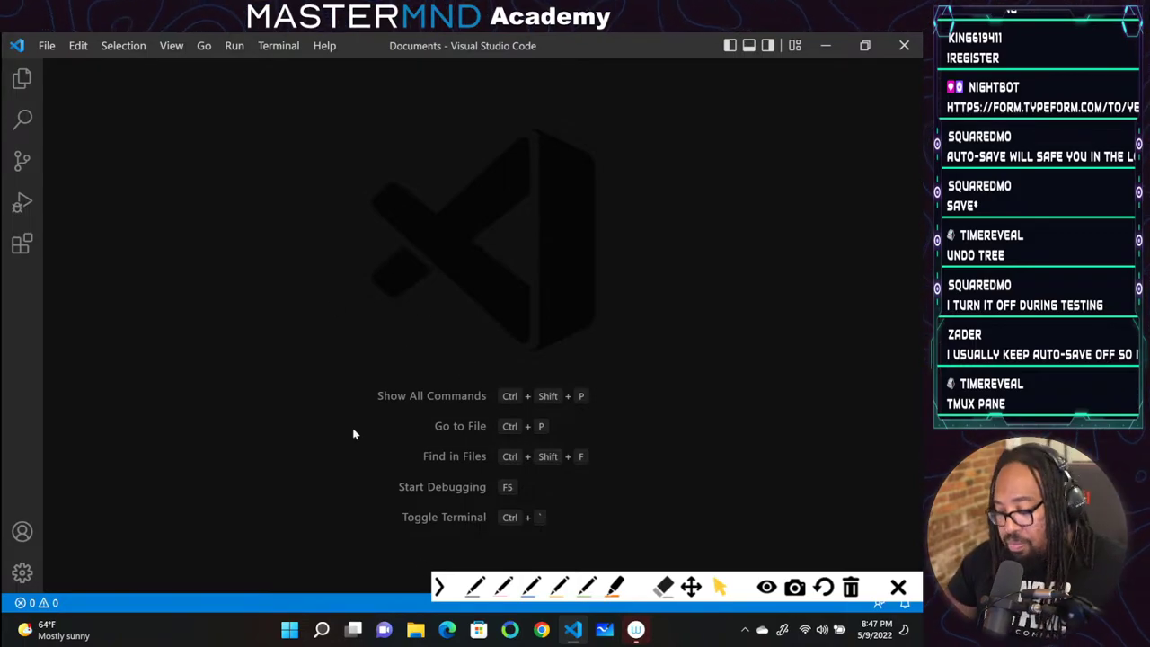
Select the Status Bar slide in the Google Slides presentation, return to Visual Studio Code, and close the drawing toolbar
{"action": "key", "text": "alt+Tab"}
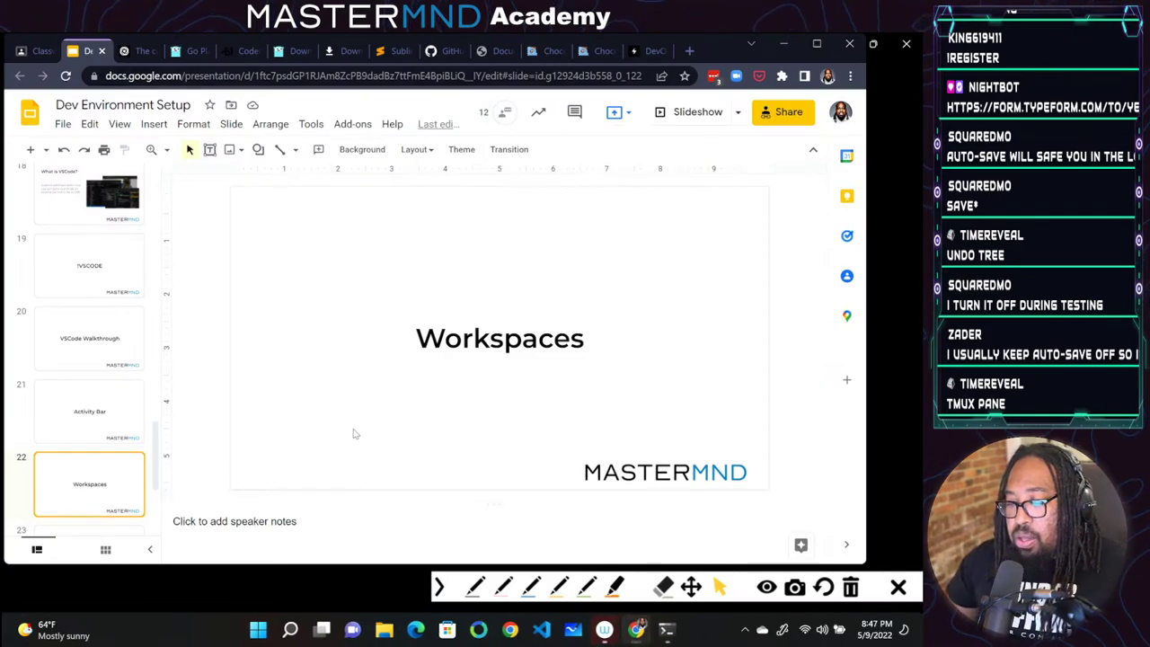
{"action": "scroll", "coordinate": [41, 385], "scroll_direction": "down", "scroll_amount": 2}
{"action": "left_click", "coordinate": [67, 409]}
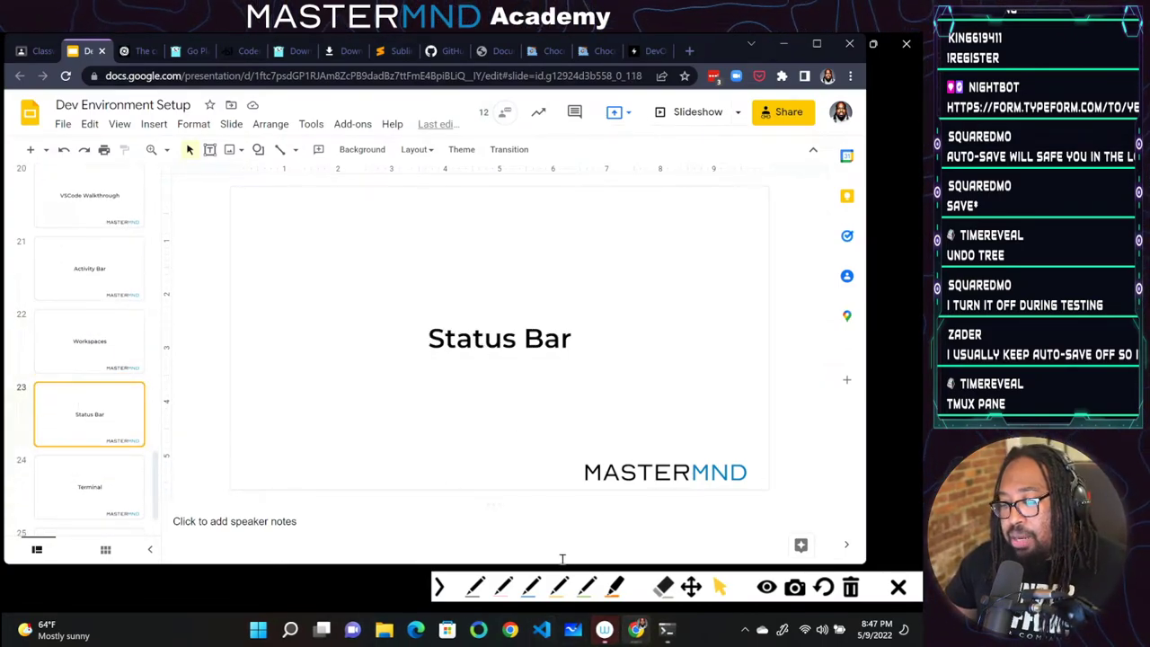
{"action": "key", "text": "alt+Tab"}
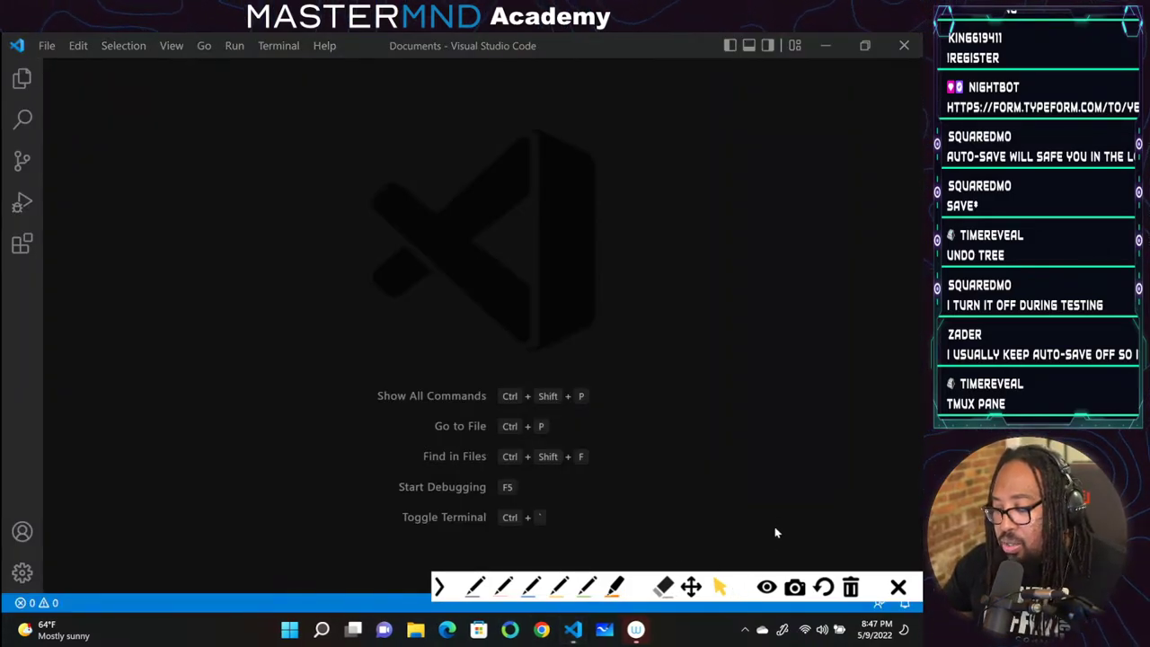
{"action": "left_click", "coordinate": [897, 586]}
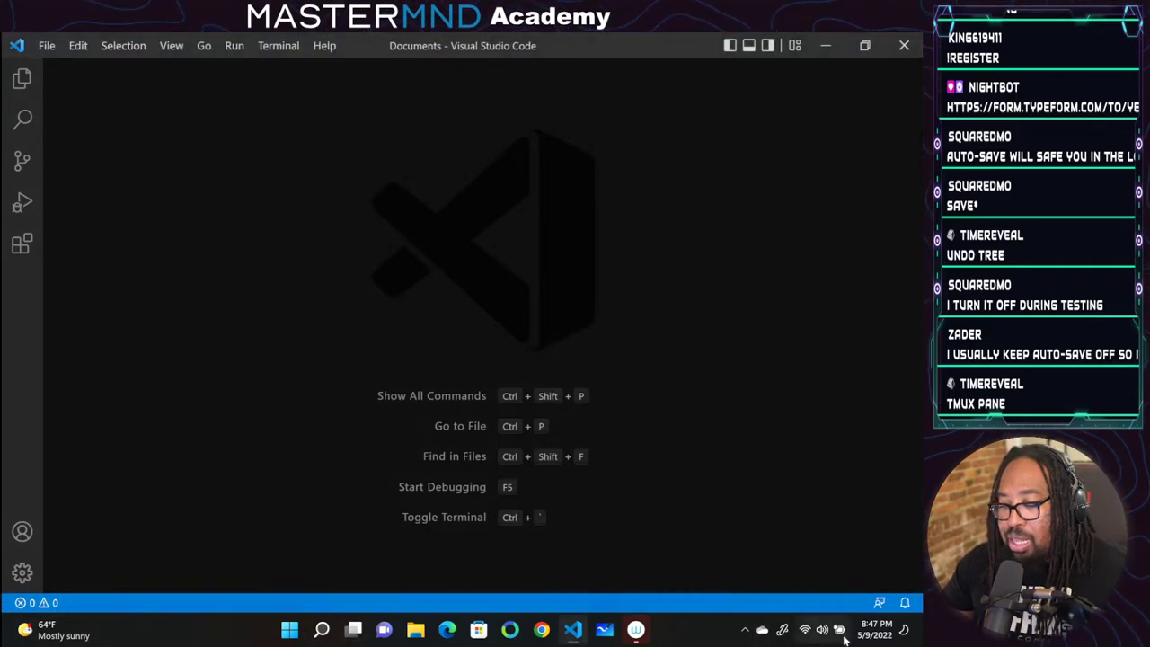
Open the self-introduction file from the Explorer in a permanent tab, and briefly view the workspace's problems list
{"action": "left_click", "coordinate": [22, 78]}
{"action": "left_click", "coordinate": [107, 175]}
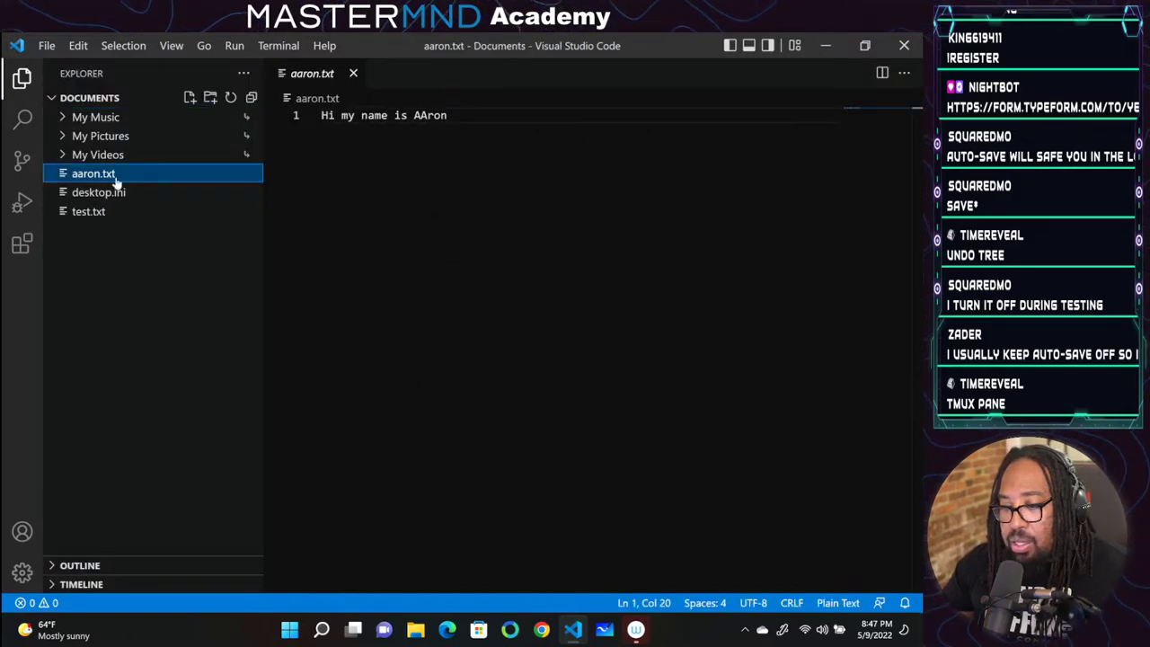
{"action": "double_click", "coordinate": [114, 176]}
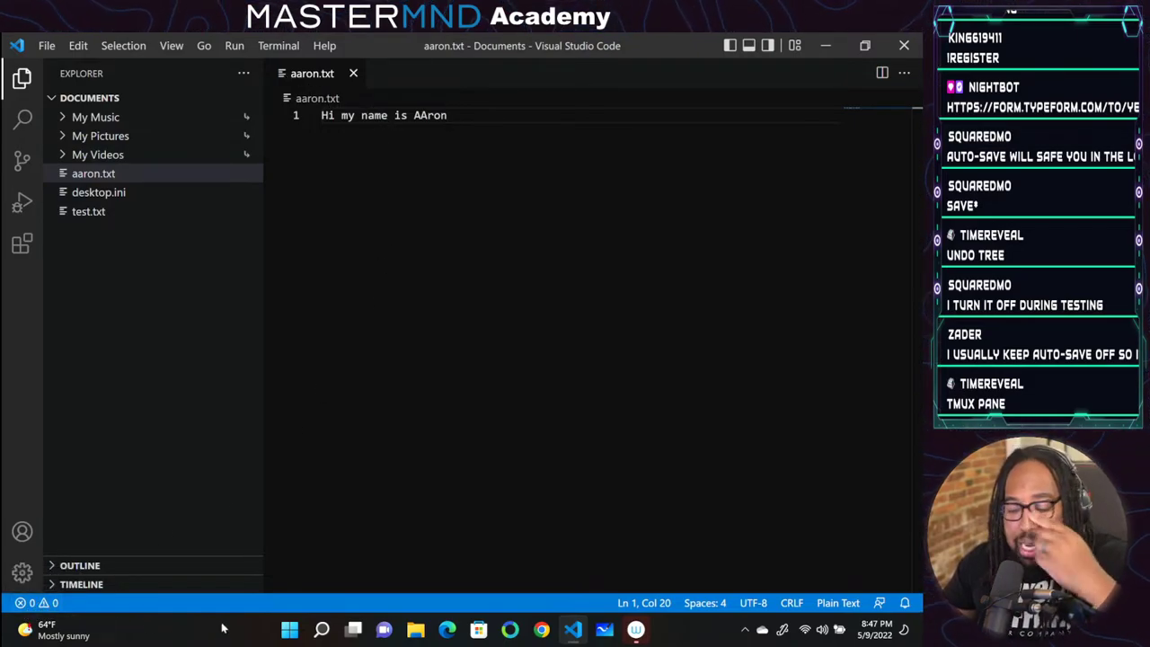
{"action": "left_click", "coordinate": [34, 603]}
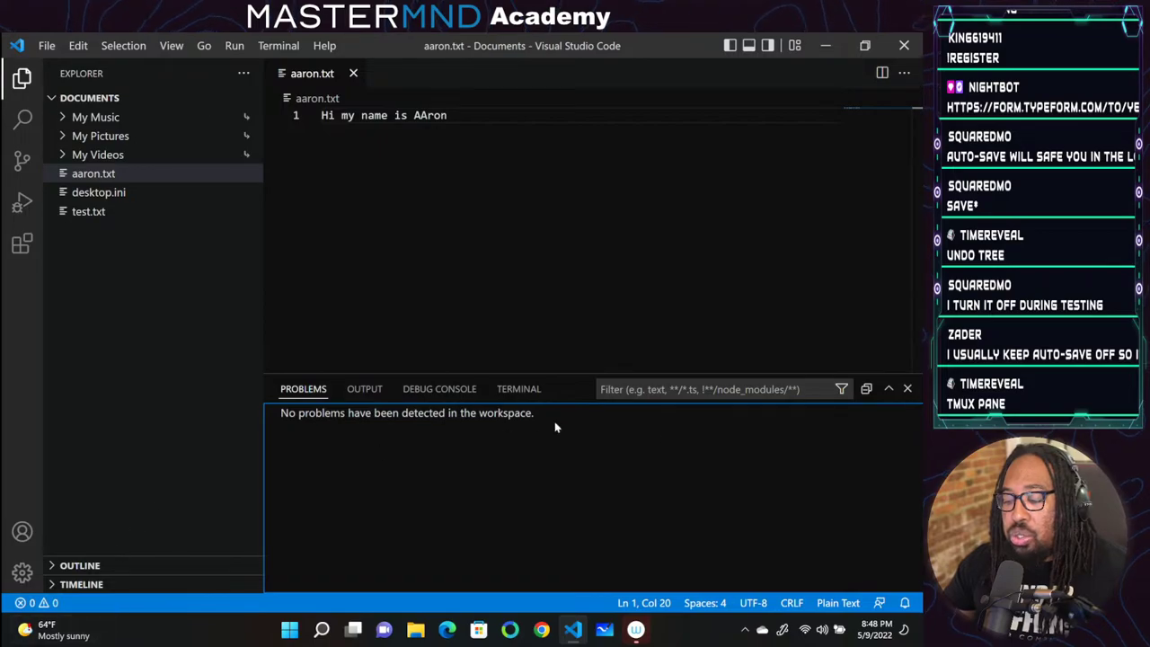
{"action": "left_click", "coordinate": [907, 388]}
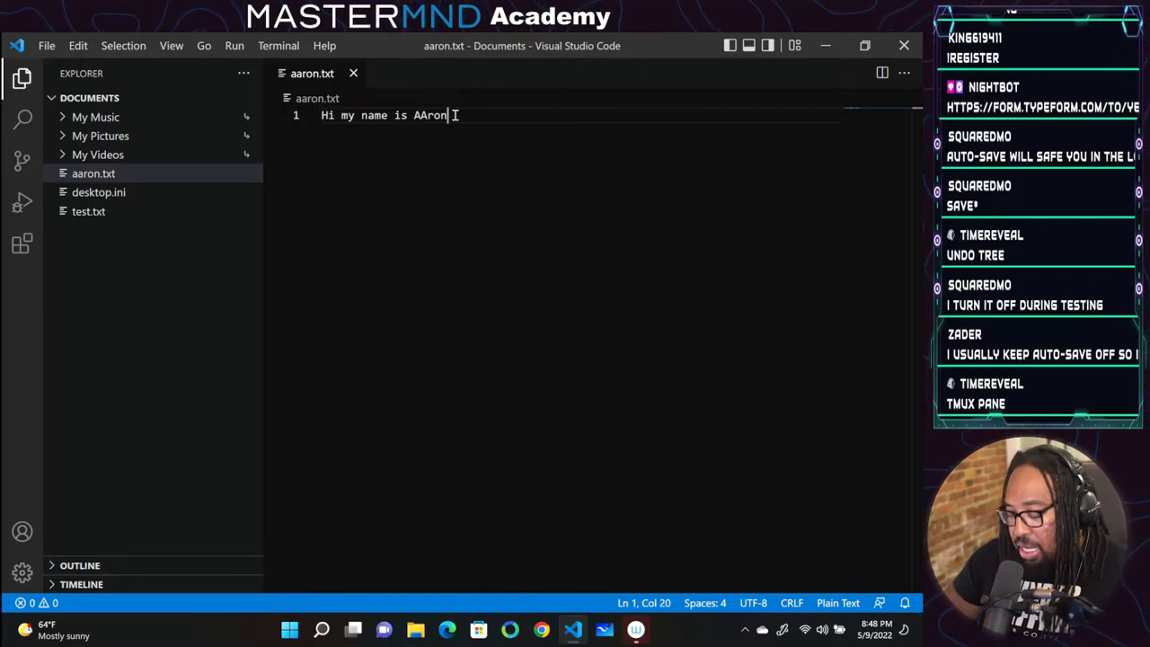
Move the text cursor back and forth along line 1 to watch the status bar's line and column indicator, ending at the line's end
{"action": "key", "text": "Left"}
{"action": "key", "text": "Left"}
{"action": "key", "text": "Left"}
{"action": "key", "text": "Left"}
{"action": "key", "text": "Left"}
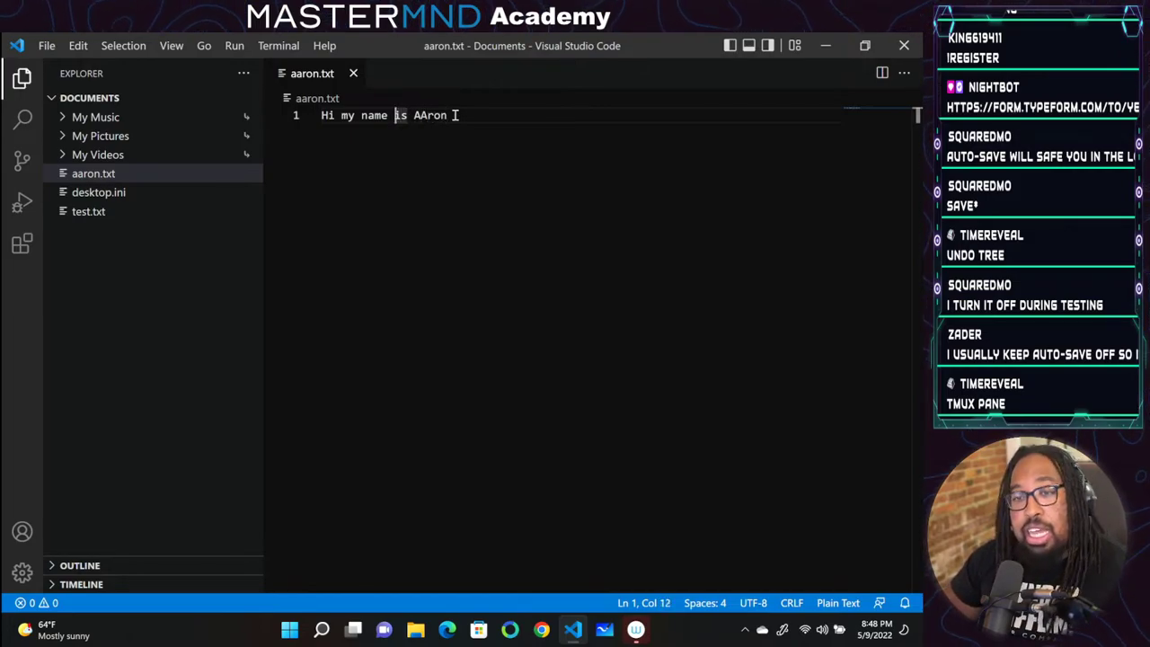
{"action": "key", "text": "Left"}
{"action": "key", "text": "Left"}
{"action": "key", "text": "Left"}
{"action": "key", "text": "Left"}
{"action": "key", "text": "Left"}
{"action": "key", "text": "Right"}
{"action": "key", "text": "Right"}
{"action": "key", "text": "Right"}
{"action": "key", "text": "Right"}
{"action": "key", "text": "Right"}
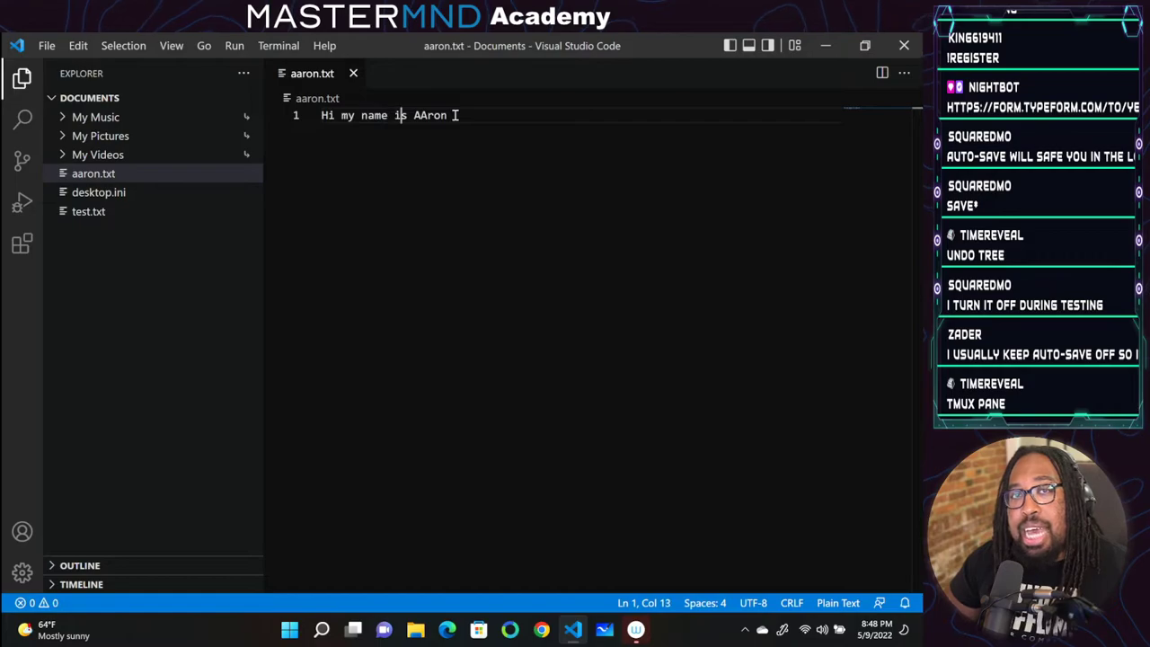
{"action": "key", "text": "Right"}
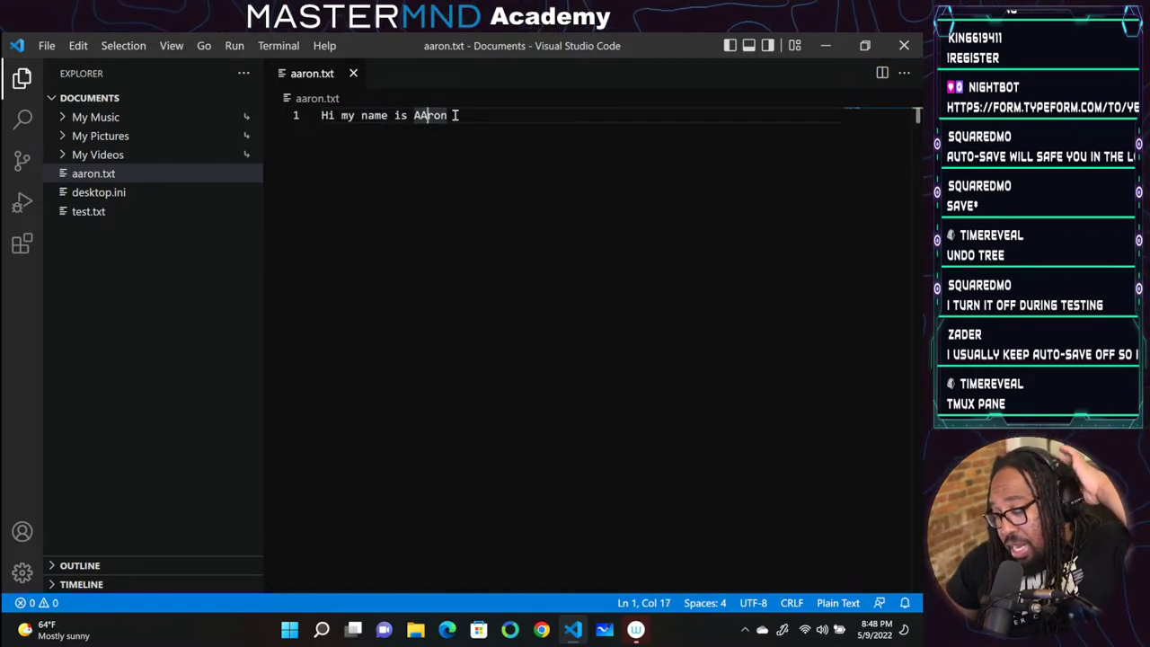
{"action": "key", "text": "End"}
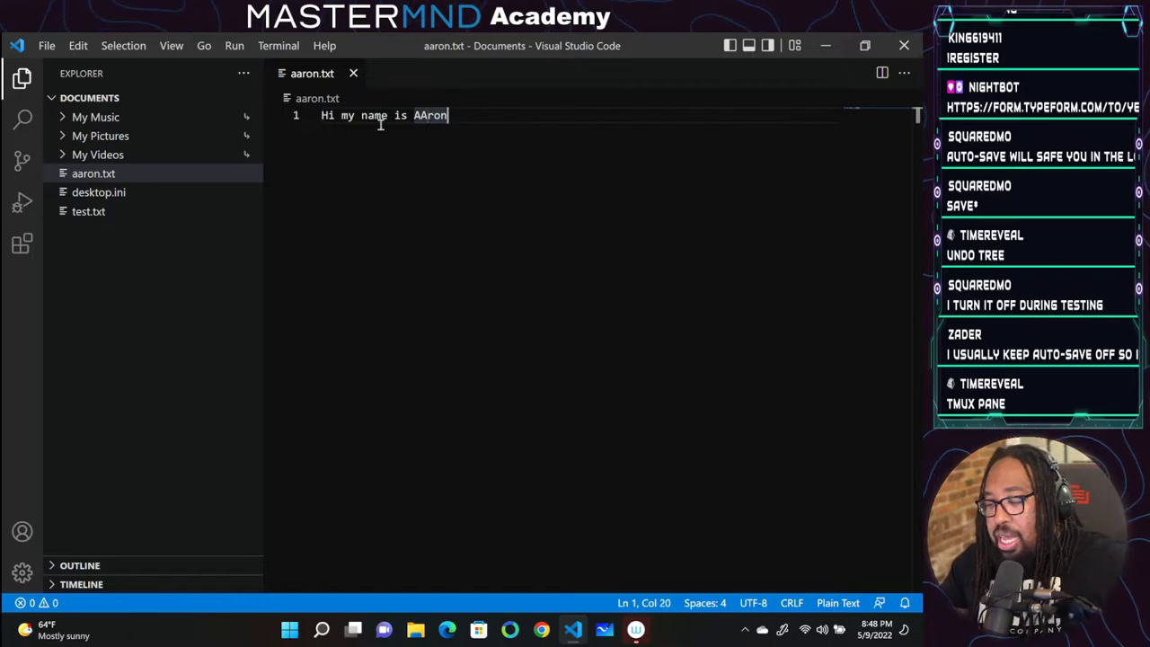
Copy the whole sentence on line 1 and paste it repeatedly on the same line
{"action": "key", "text": "shift+Home"}
{"action": "key", "text": "ctrl+c"}
{"action": "key", "text": "ctrl+v"}
{"action": "key", "text": "ctrl+v"}
{"action": "key", "text": "ctrl+v"}
{"action": "key", "text": "ctrl+v"}
{"action": "key", "text": "ctrl+v"}
{"action": "key", "text": "ctrl+v"}
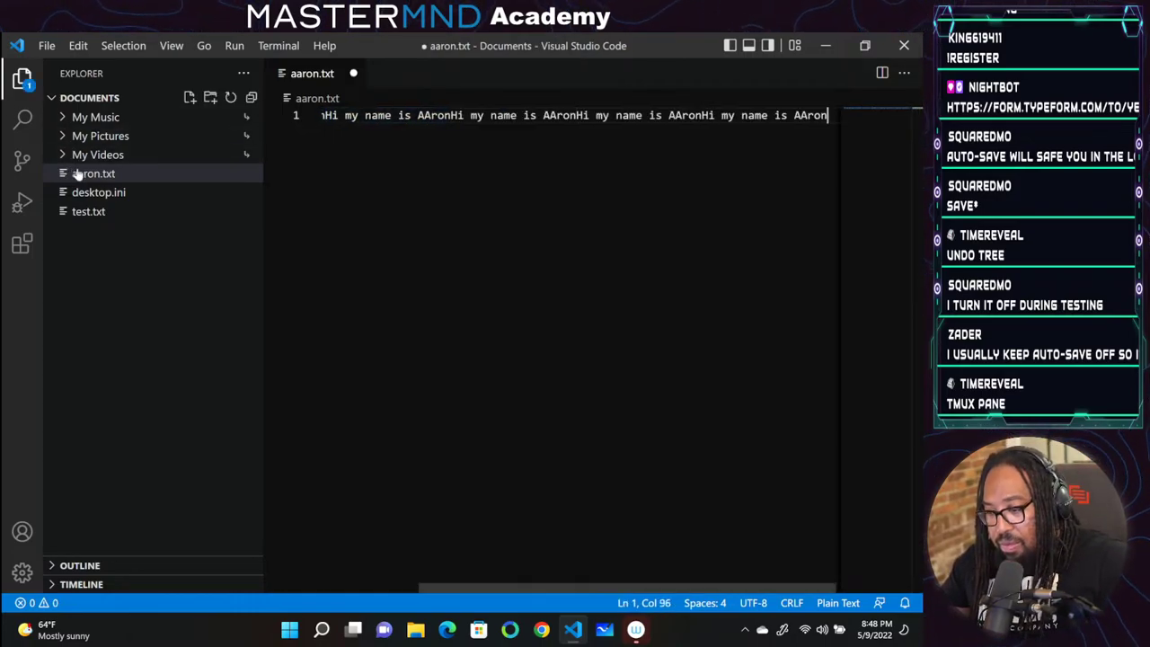
Undo the most recent pastes of the sentence on line 1
{"action": "key", "text": "ctrl+z"}
{"action": "key", "text": "ctrl+z"}
{"action": "key", "text": "ctrl+z"}
{"action": "key", "text": "ctrl+z"}
{"action": "key", "text": "ctrl+z"}
{"action": "key", "text": "ctrl+z"}
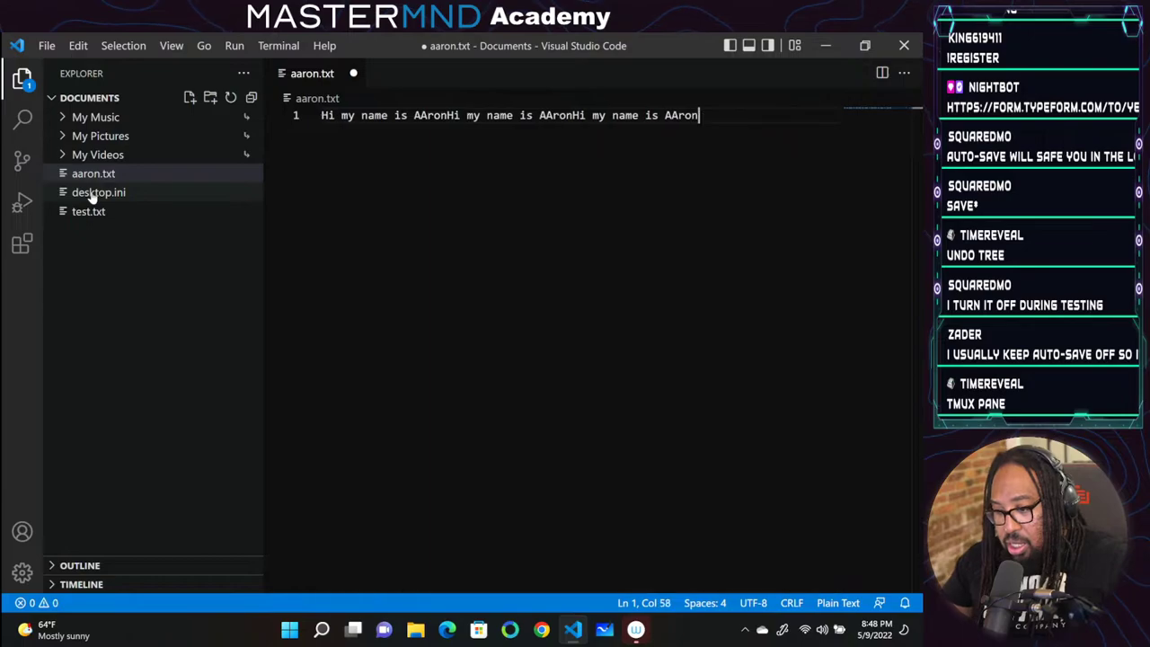
Add two blank lines below the sentence on line 1
{"action": "left_click", "coordinate": [511, 113]}
{"action": "key", "text": "shift+Home"}
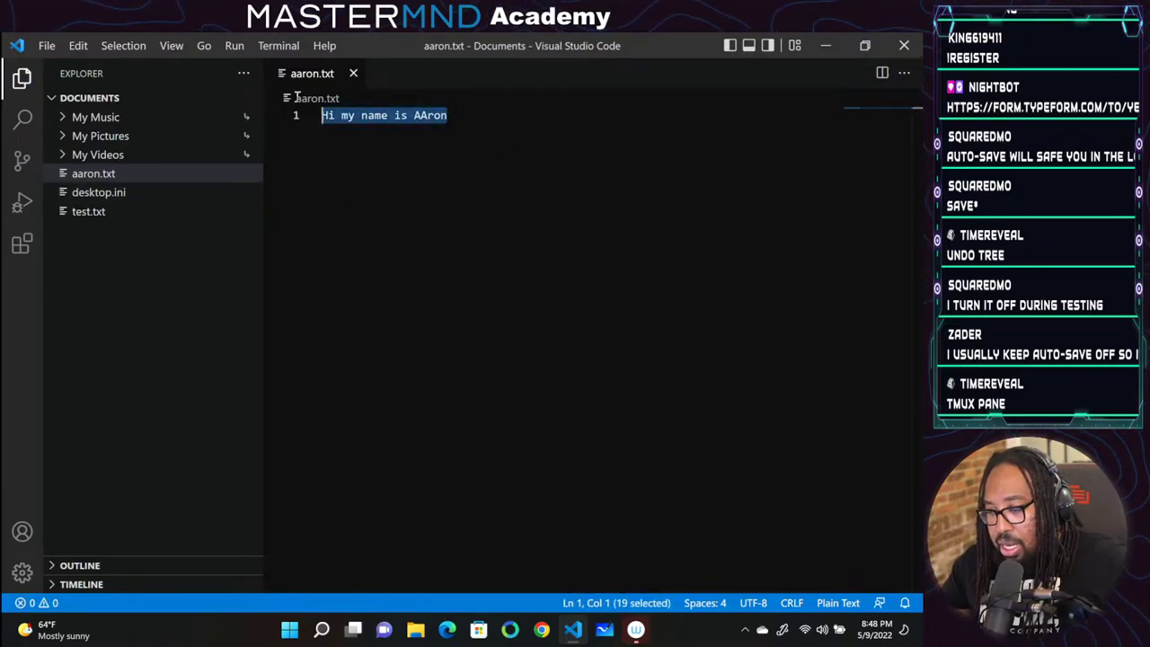
{"action": "left_click", "coordinate": [475, 121]}
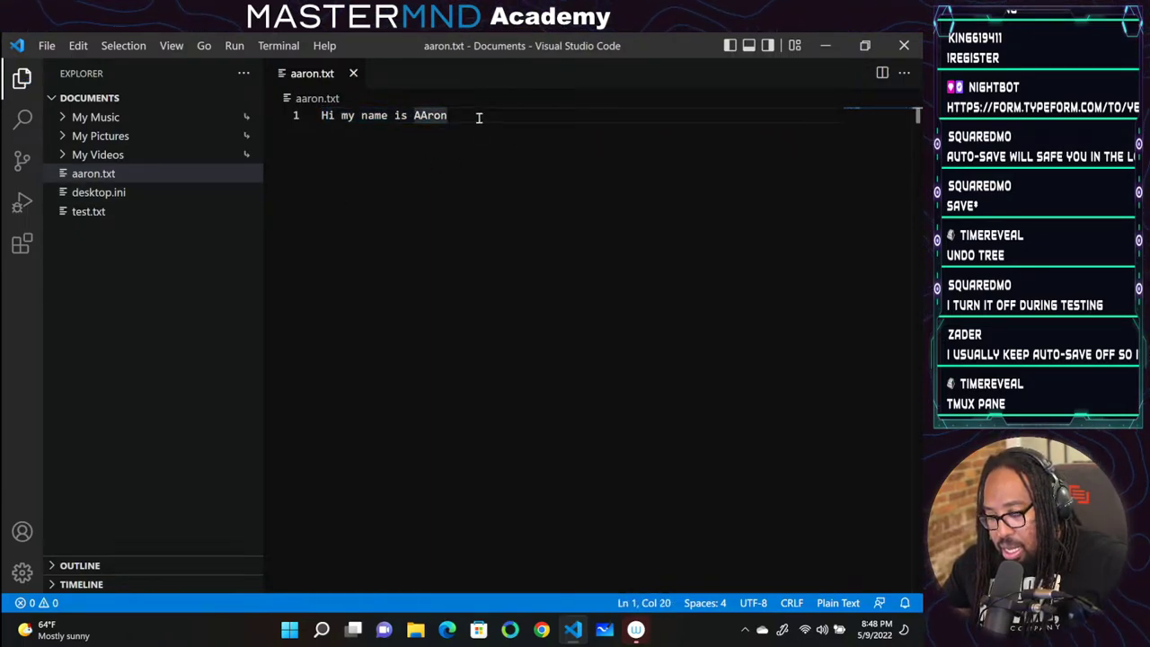
{"action": "key", "text": "shift+Home"}
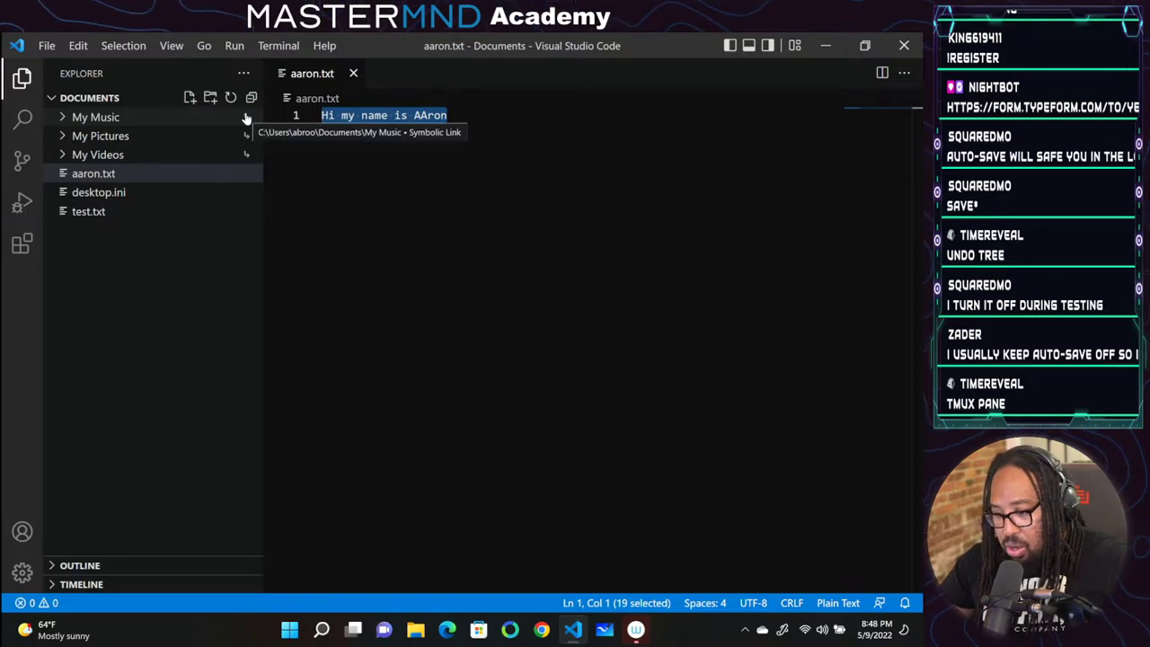
{"action": "key", "text": "End"}
{"action": "key", "text": "BackSpace"}
{"action": "key", "text": "Return"}
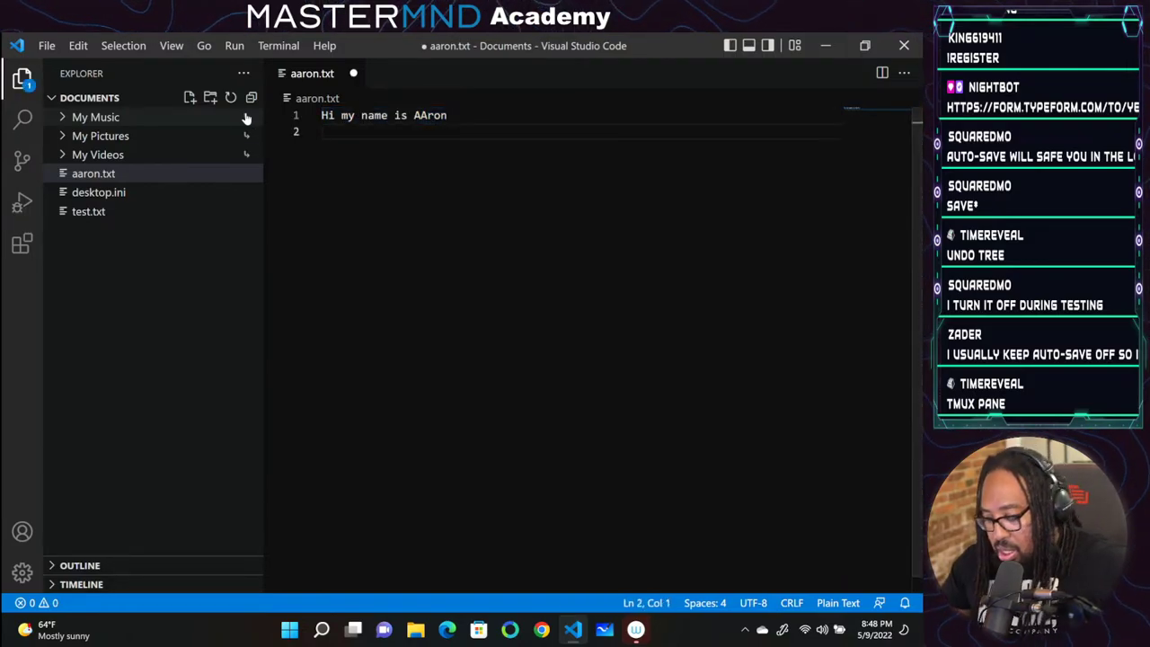
{"action": "key", "text": "Return"}
Copy line 1 together with its line break and paste it on line 2
{"action": "left_click_drag", "start_coordinate": [322, 131], "coordinate": [309, 109]}
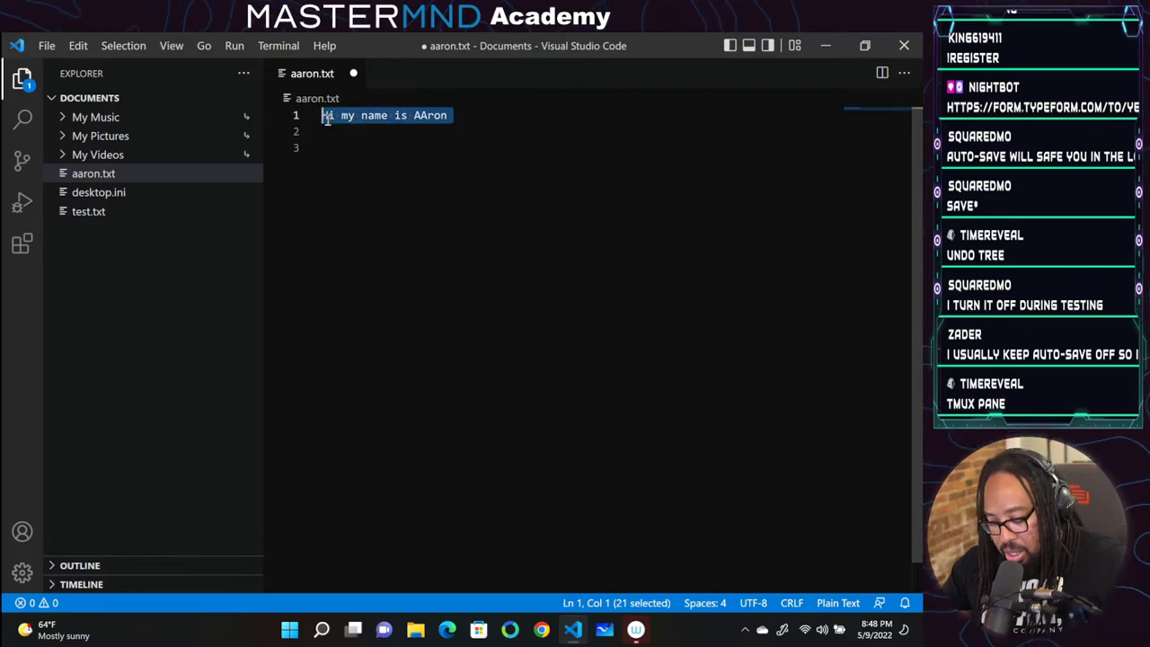
{"action": "left_click", "coordinate": [343, 130]}
{"action": "key", "text": "ctrl+v"}
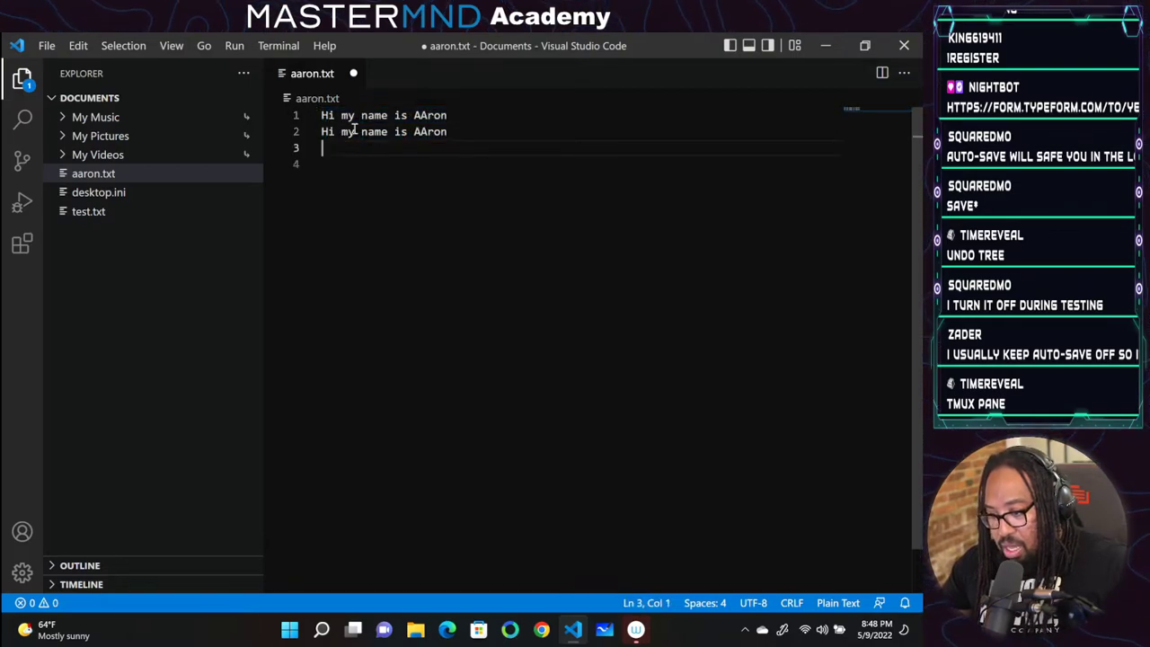
Copy lines 1 and 2 together and paste them twelve times from line 3 on, filling the file through line 26
{"action": "key", "text": "Left"}
{"action": "key", "text": "shift+Up"}
{"action": "key", "text": "shift+Home"}
{"action": "key", "text": "shift+Right"}
{"action": "left_click_drag", "start_coordinate": [360, 148], "coordinate": [310, 118]}
{"action": "key", "text": "ctrl+c"}
{"action": "left_click", "coordinate": [329, 149]}
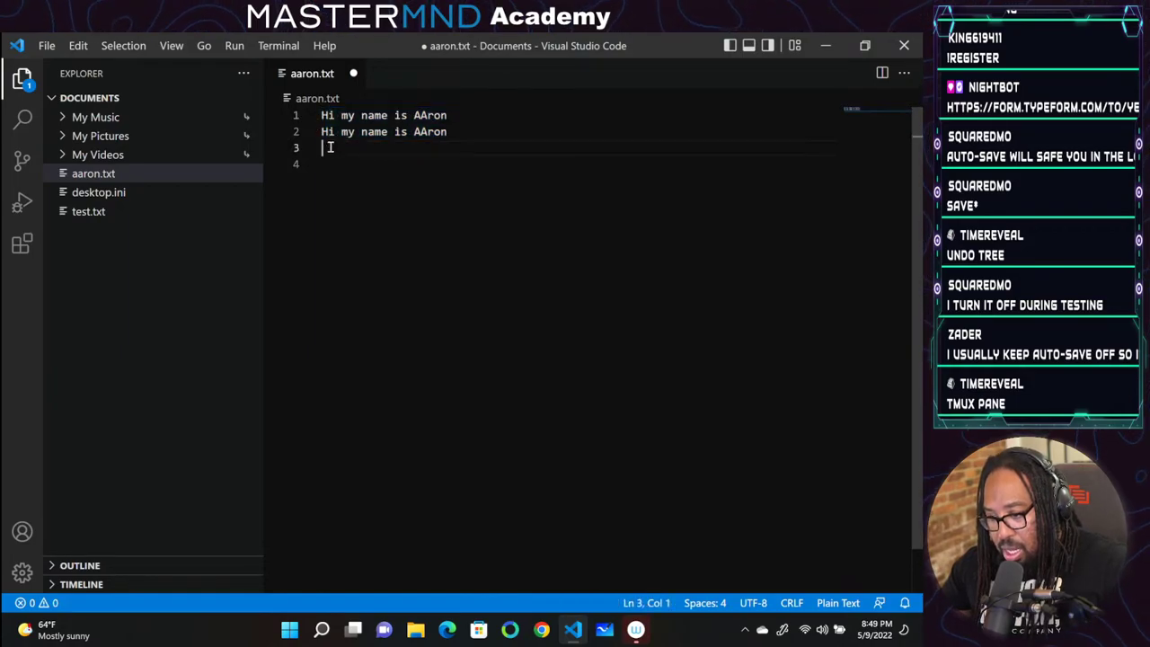
{"action": "key", "text": "ctrl+v"}
{"action": "key", "text": "ctrl+v"}
{"action": "key", "text": "ctrl+v"}
{"action": "key", "text": "ctrl+v"}
{"action": "key", "text": "ctrl+v"}
{"action": "key", "text": "ctrl+v"}
{"action": "key", "text": "ctrl+v"}
{"action": "key", "text": "ctrl+v"}
{"action": "key", "text": "ctrl+v"}
{"action": "key", "text": "ctrl+v"}
{"action": "key", "text": "ctrl+v"}
{"action": "key", "text": "ctrl+v"}
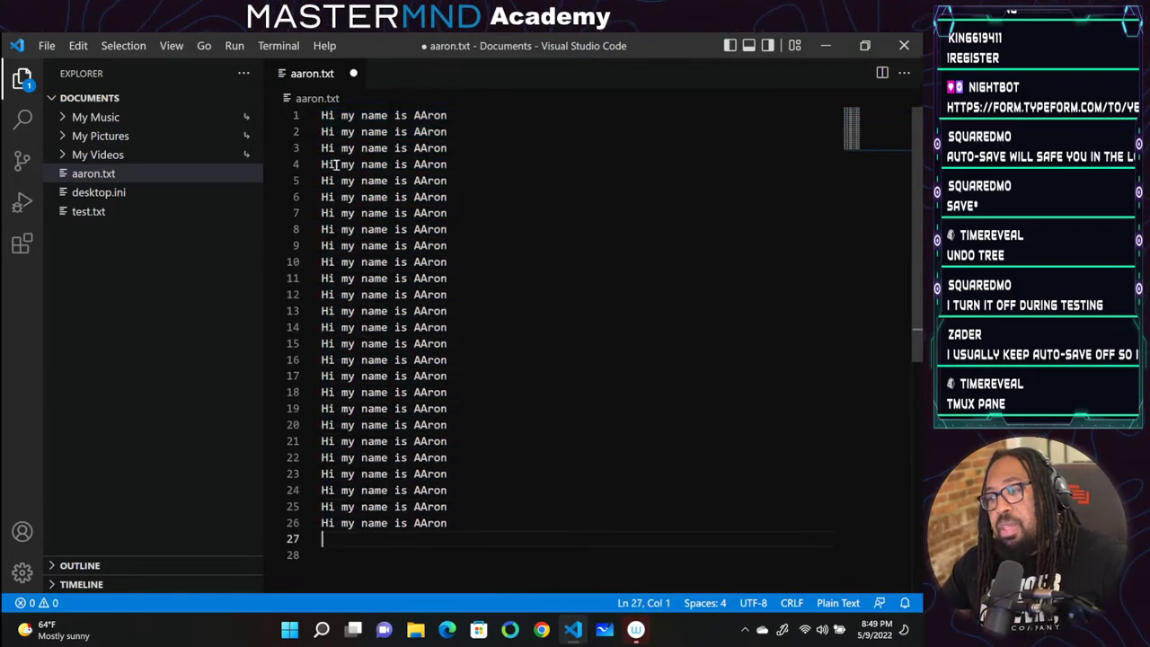
Place the text cursor within lines 7 and 8 to check the status bar's line and column indicator
{"action": "left_click", "coordinate": [393, 213]}
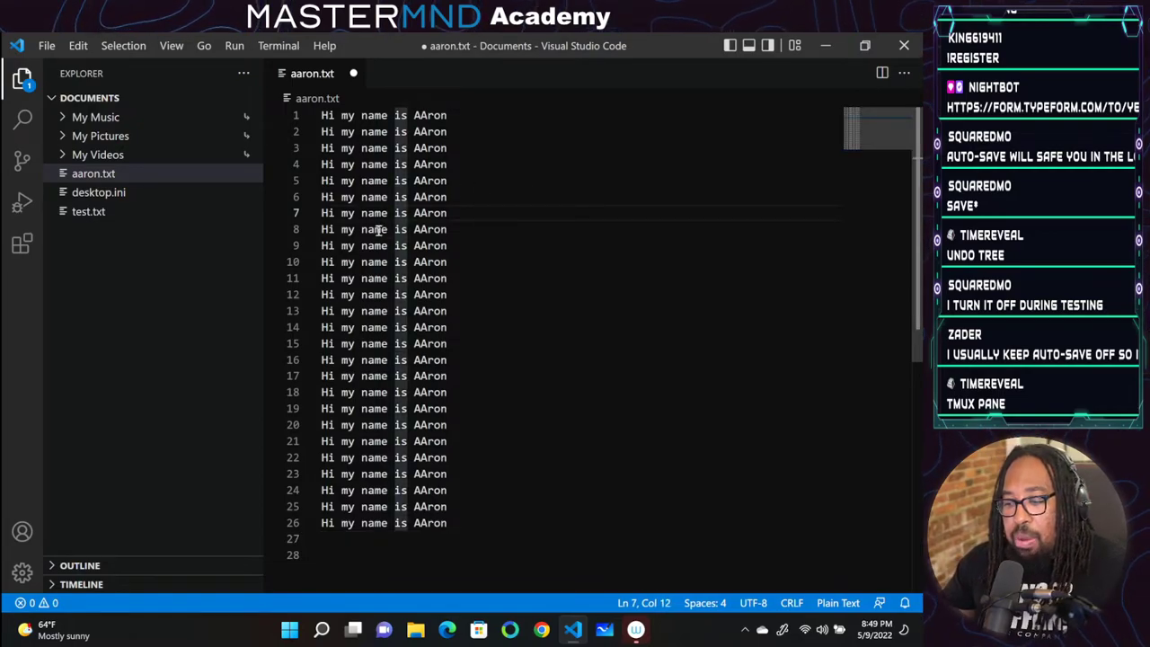
{"action": "left_click", "coordinate": [381, 229]}
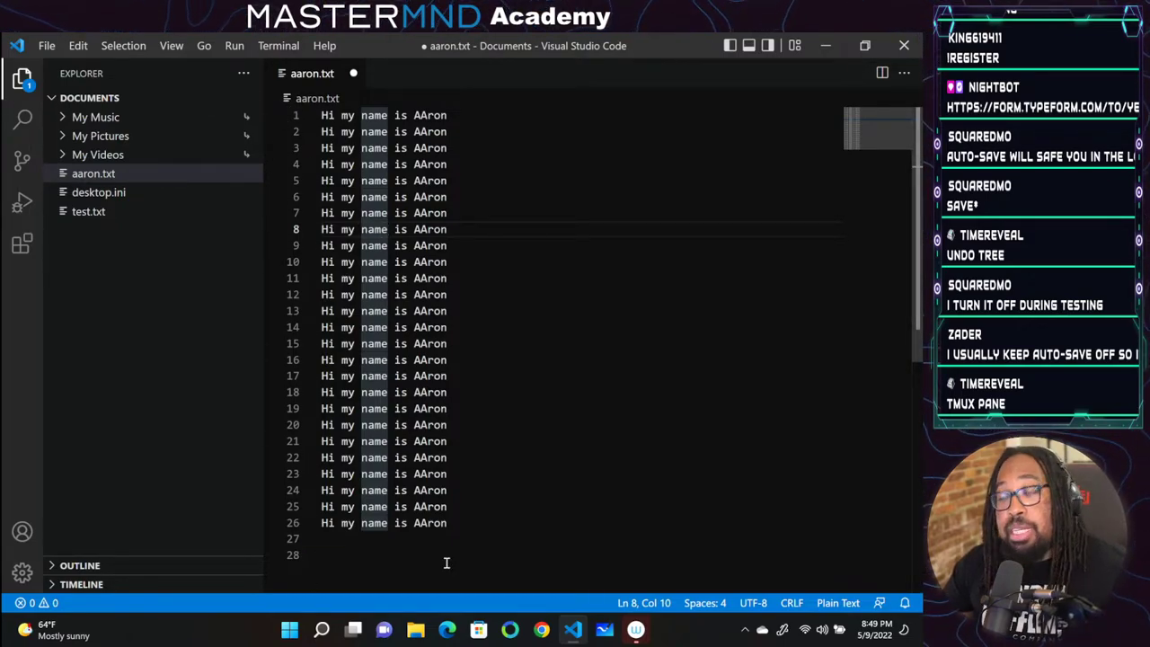
{"action": "scroll", "coordinate": [456, 444], "scroll_direction": "down", "scroll_amount": 2}
{"action": "scroll", "coordinate": [456, 444], "scroll_direction": "up", "scroll_amount": 2}
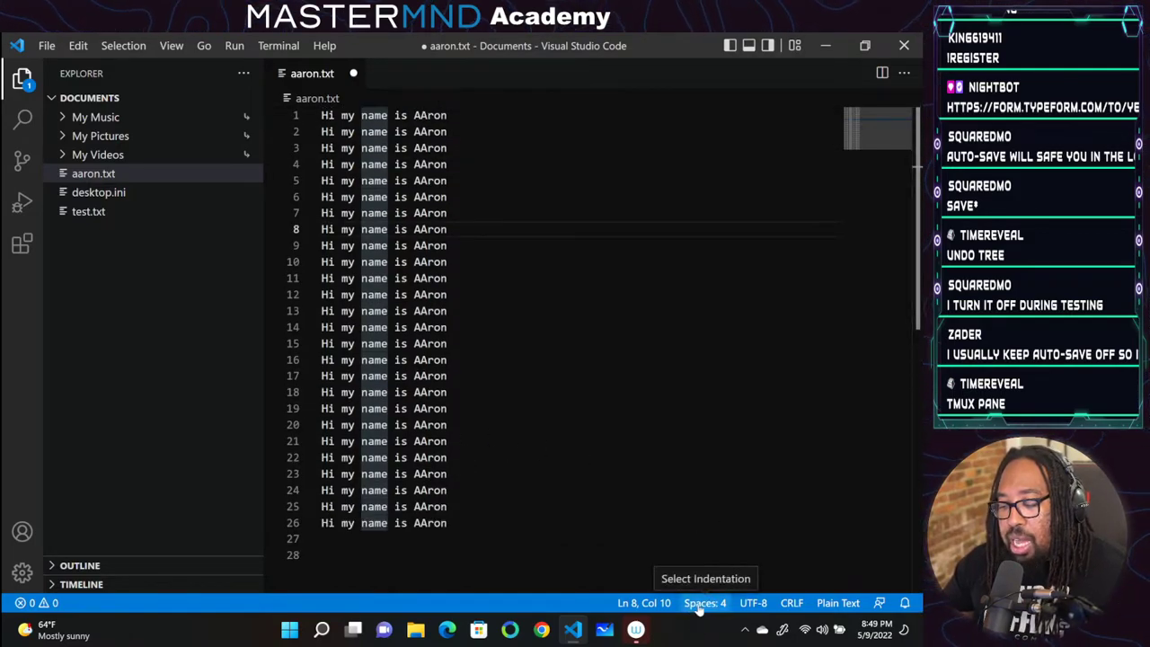
Add an indented letter d on a new line below line 26, and move the cursor across the following line's four-space indent
{"action": "left_click", "coordinate": [526, 511]}
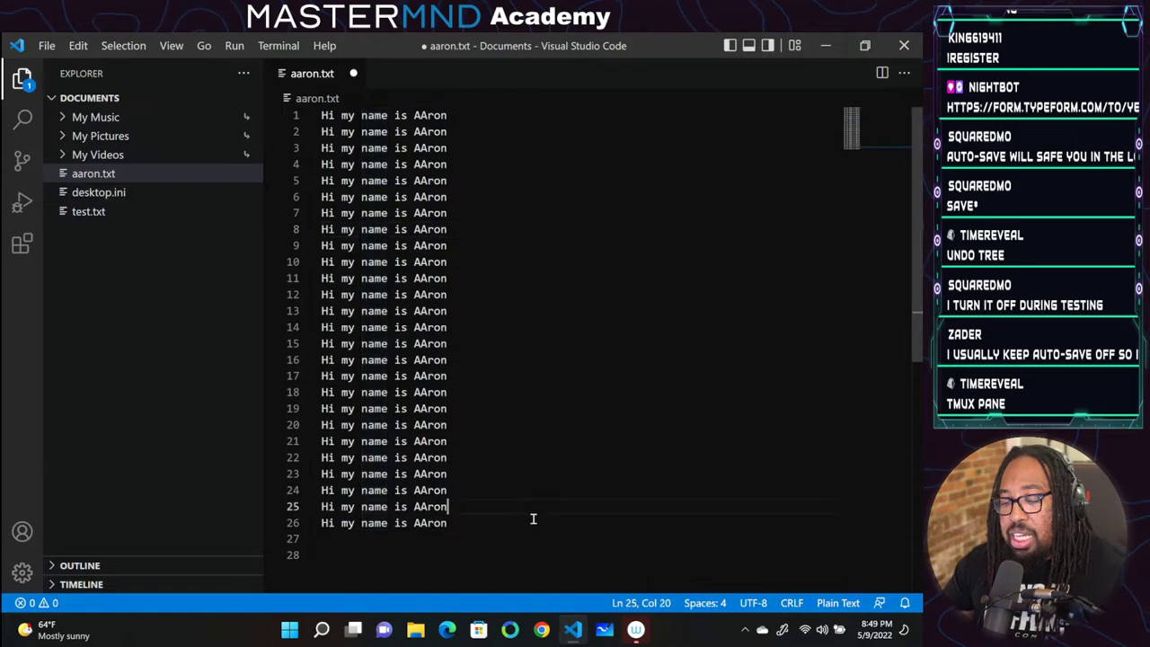
{"action": "left_click", "coordinate": [533, 518]}
{"action": "key", "text": "Return"}
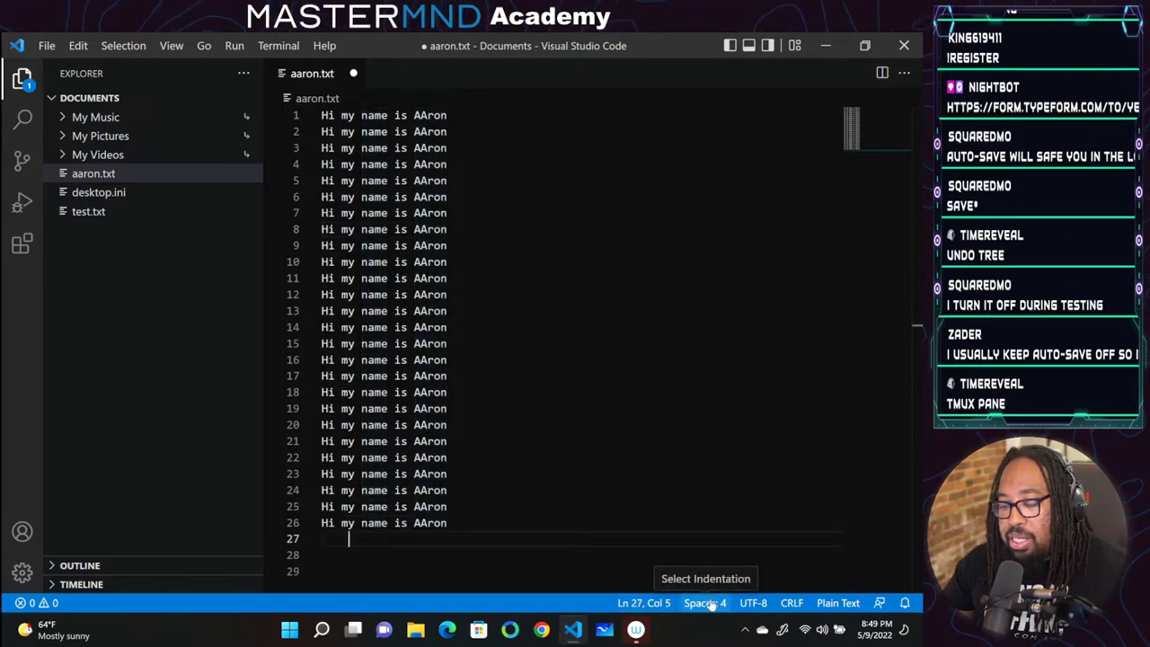
{"action": "type", "text": "d"}
{"action": "key", "text": "Return"}
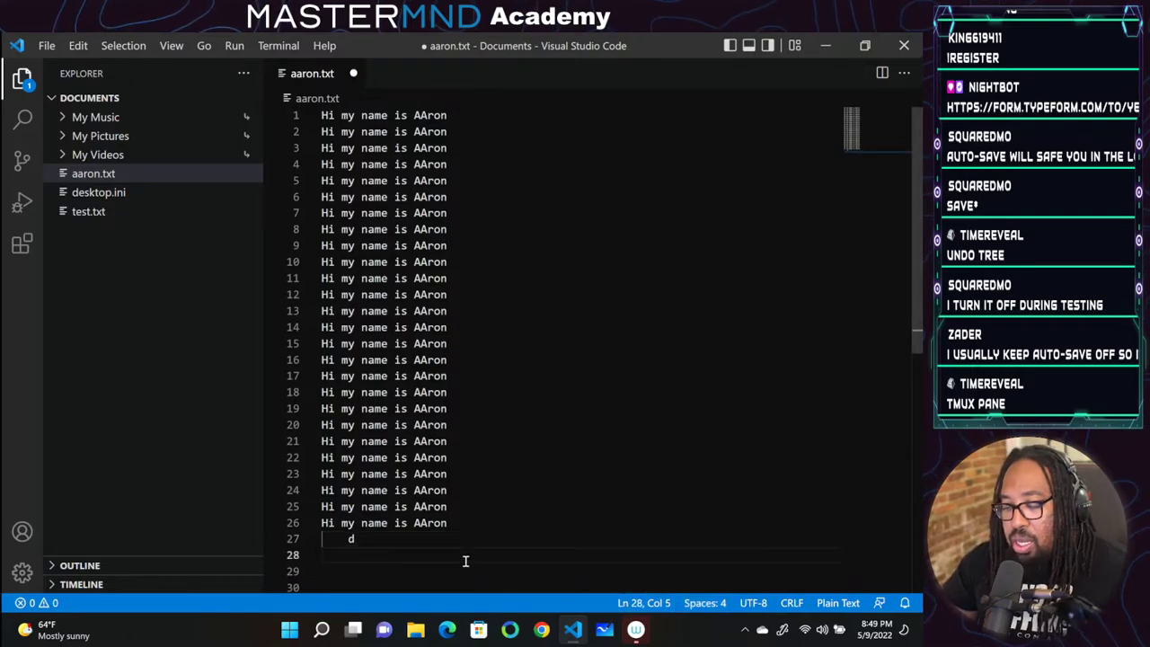
{"action": "key", "text": "Home"}
{"action": "key", "text": "Right"}
{"action": "key", "text": "Right"}
{"action": "key", "text": "Right"}
{"action": "key", "text": "Right"}
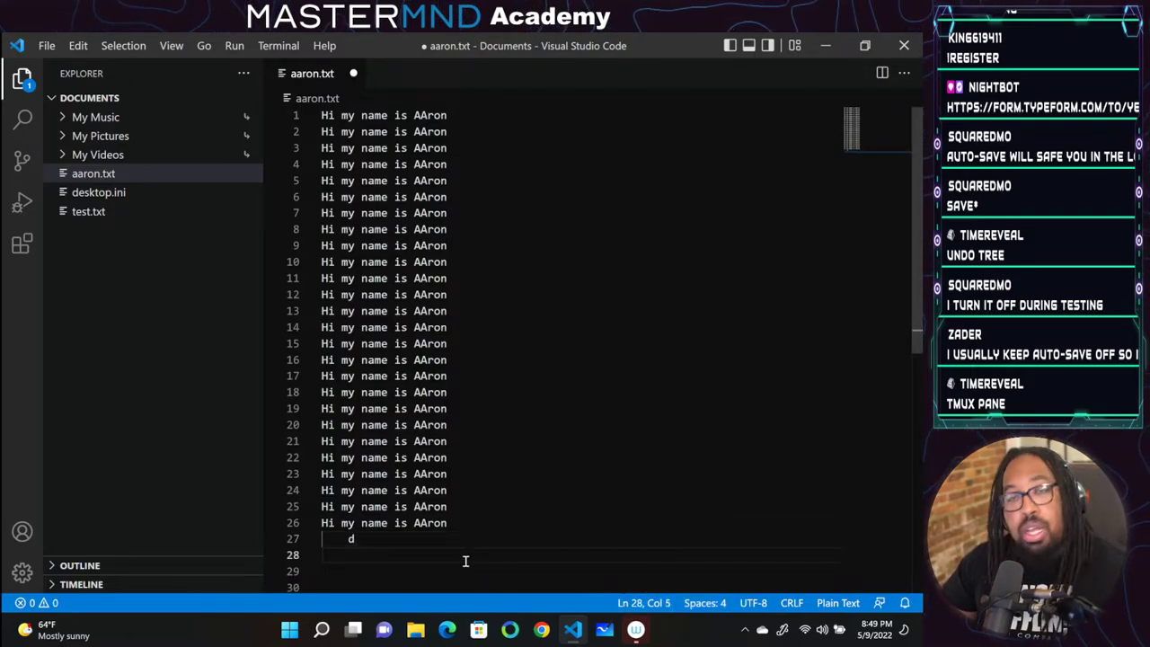
Delete the indented test lines below line 26, returning the cursor to the end of that line
{"action": "key", "text": "BackSpace"}
{"action": "key", "text": "BackSpace"}
{"action": "key", "text": "BackSpace"}
{"action": "key", "text": "BackSpace"}
{"action": "key", "text": "BackSpace"}
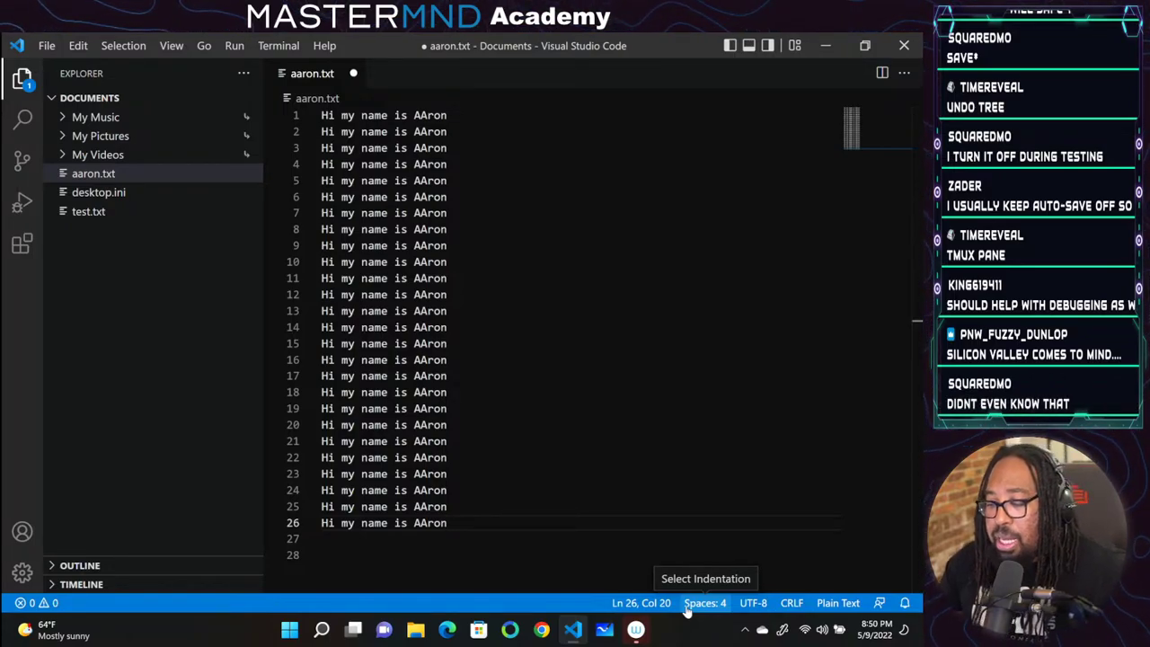
View the file's indentation options and the tab sizes offered for Indent Using Tabs, and close the list
{"action": "left_click", "coordinate": [710, 605]}
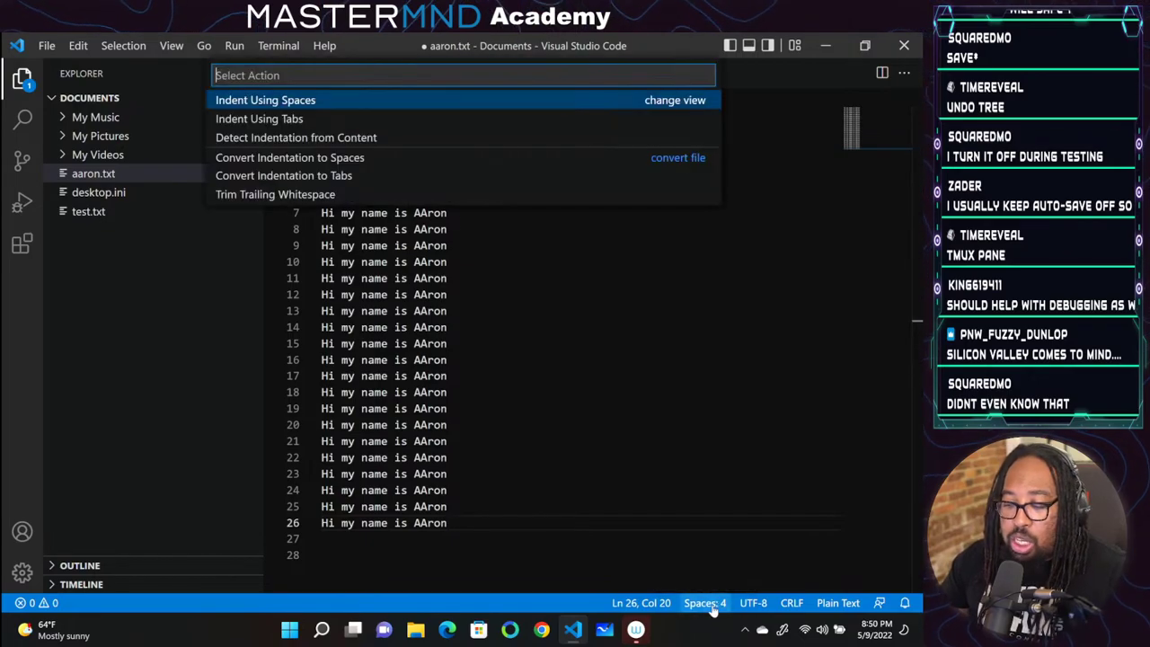
{"action": "left_click", "coordinate": [296, 120]}
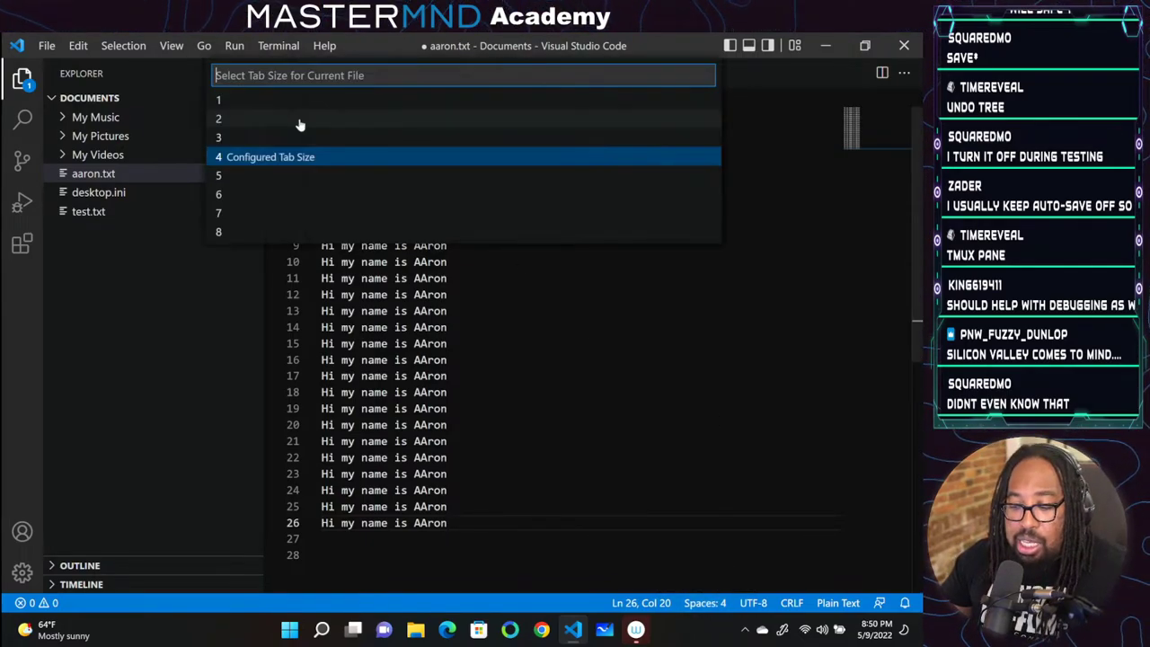
{"action": "left_click", "coordinate": [362, 156]}
{"action": "left_click", "coordinate": [718, 606]}
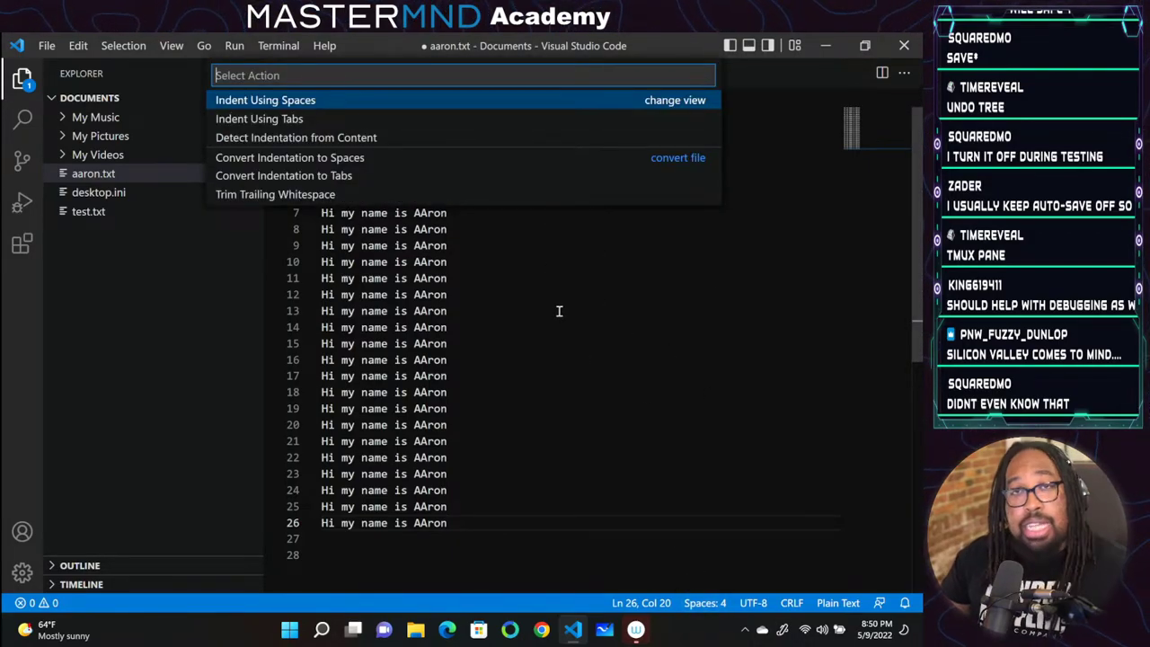
{"action": "key", "text": "Escape"}
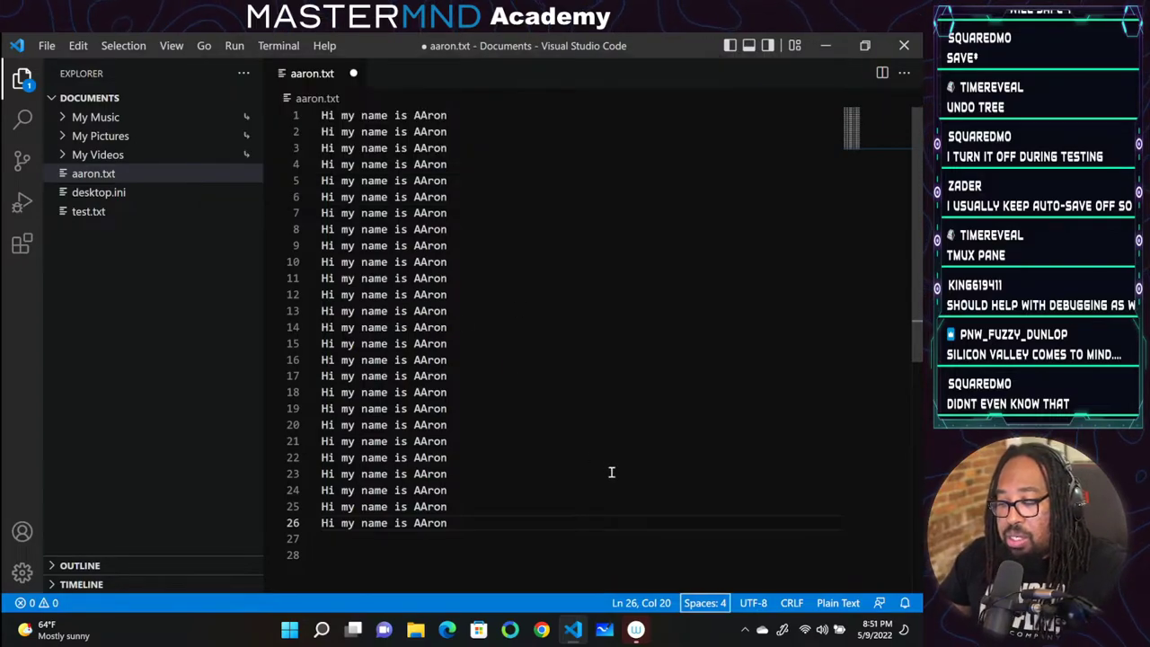
View the file's encoding actions for reopening or saving with another encoding, and dismiss them
{"action": "left_click", "coordinate": [754, 605]}
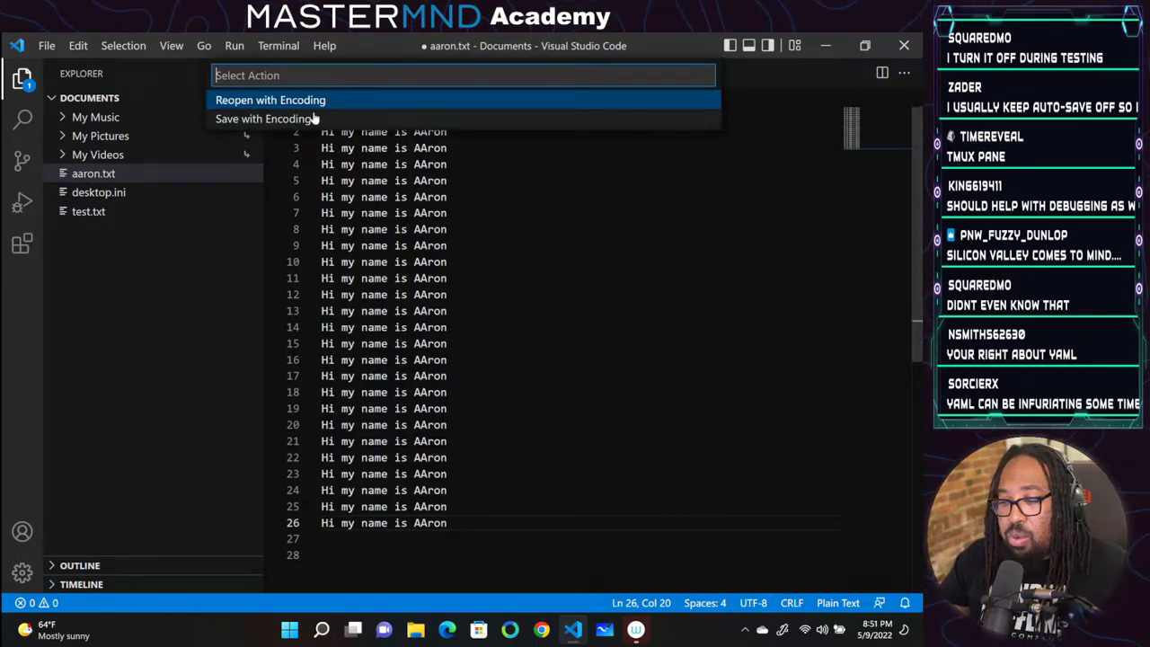
{"action": "key", "text": "Escape"}
{"action": "left_click", "coordinate": [753, 602]}
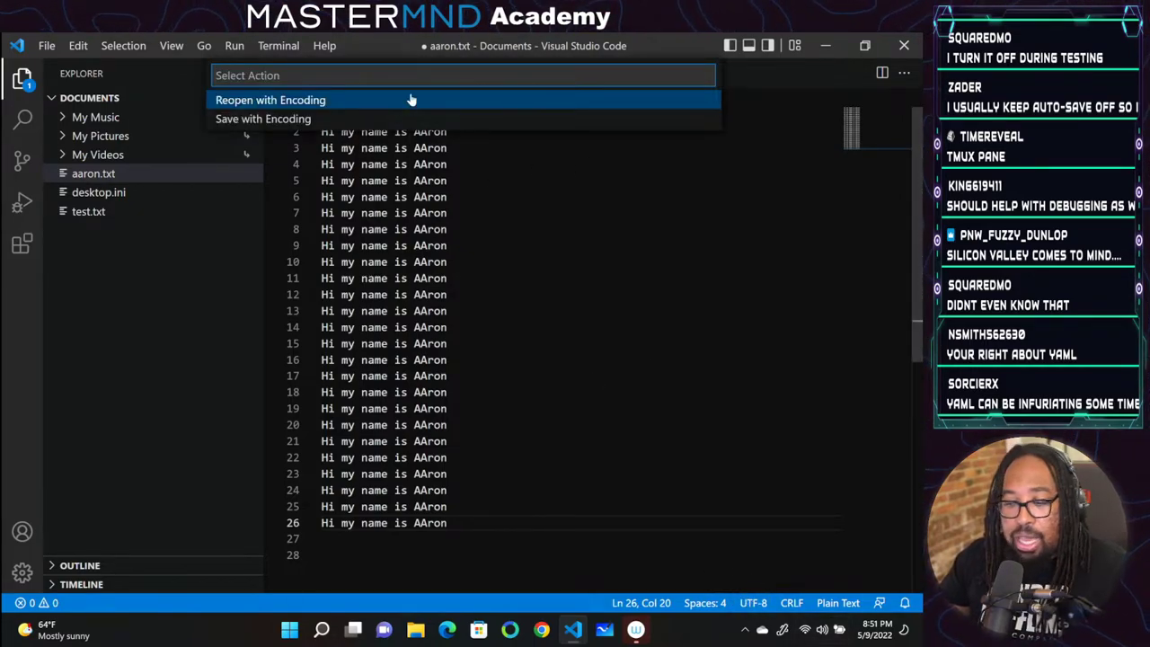
{"action": "key", "text": "Escape"}
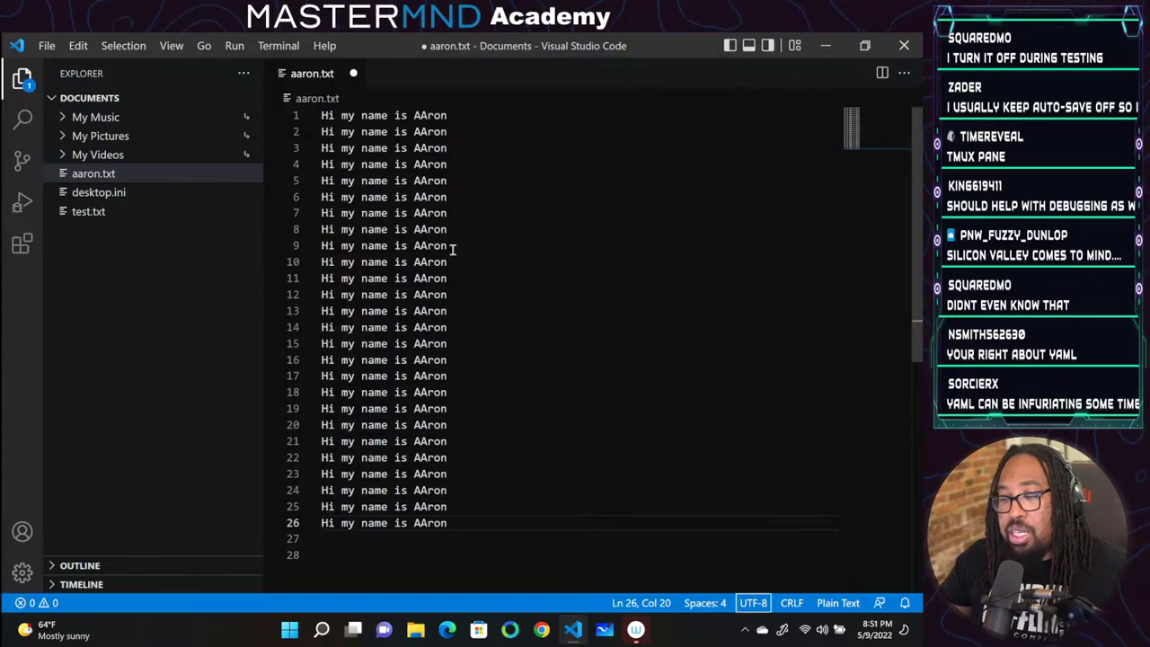
Select the sentence on line 11, browse the available language modes, and return to the self-introduction file in the Explorer
{"action": "left_click_drag", "start_coordinate": [467, 274], "coordinate": [319, 275]}
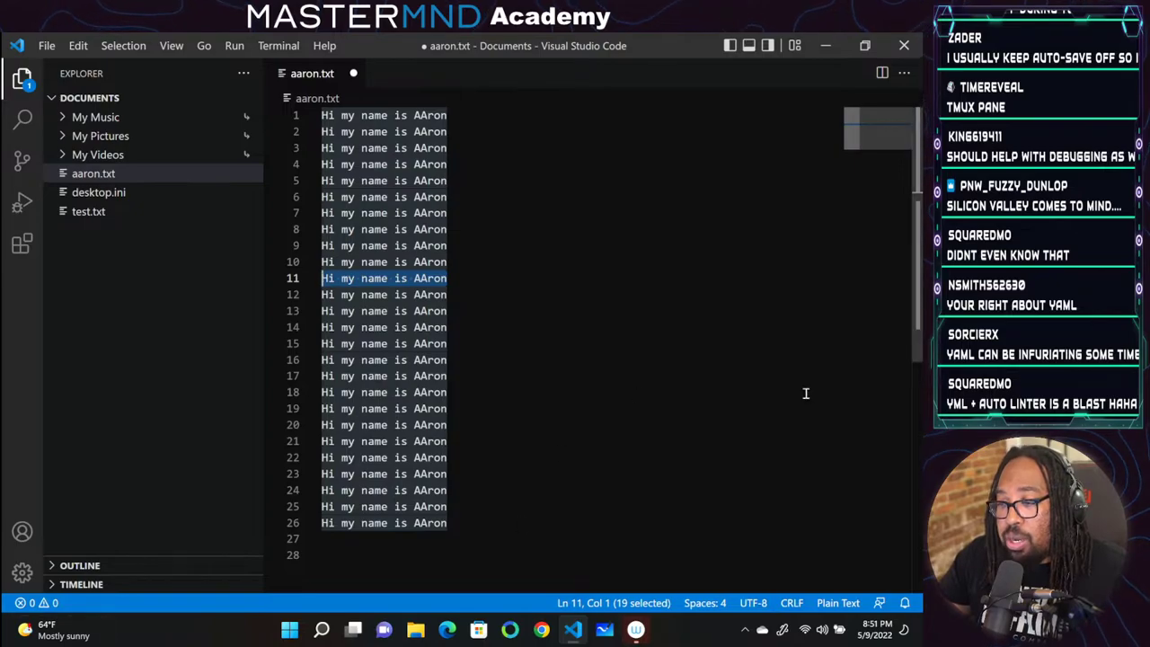
{"action": "left_click", "coordinate": [837, 603]}
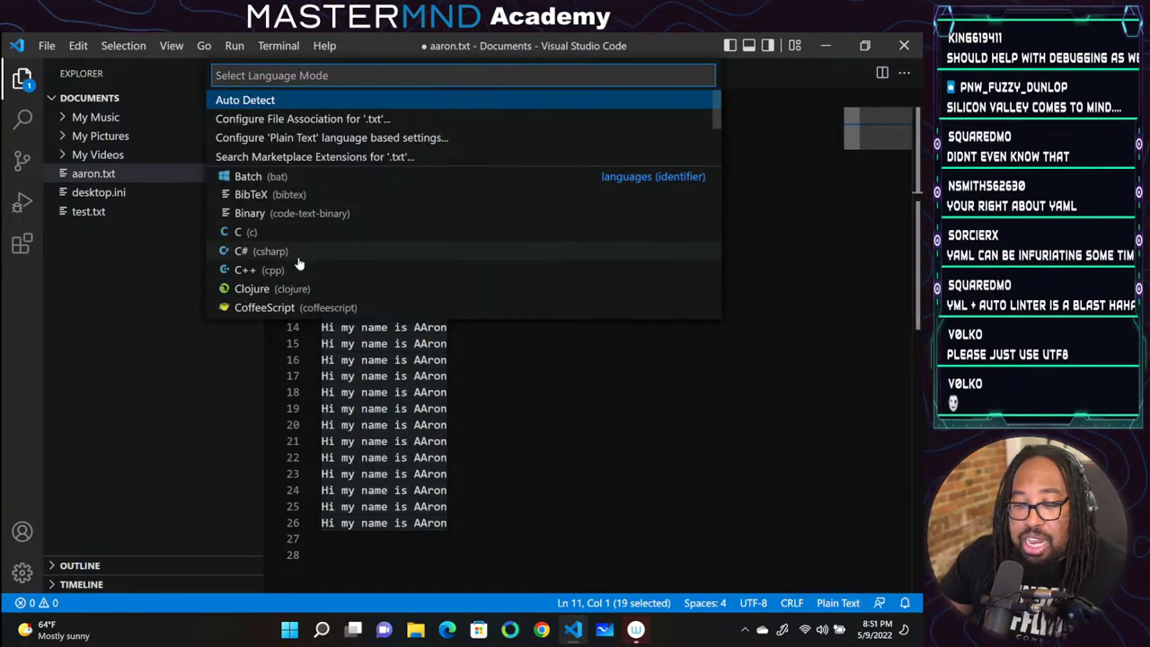
{"action": "scroll", "coordinate": [359, 235], "scroll_direction": "down", "scroll_amount": 4}
{"action": "scroll", "coordinate": [362, 232], "scroll_direction": "up", "scroll_amount": 5}
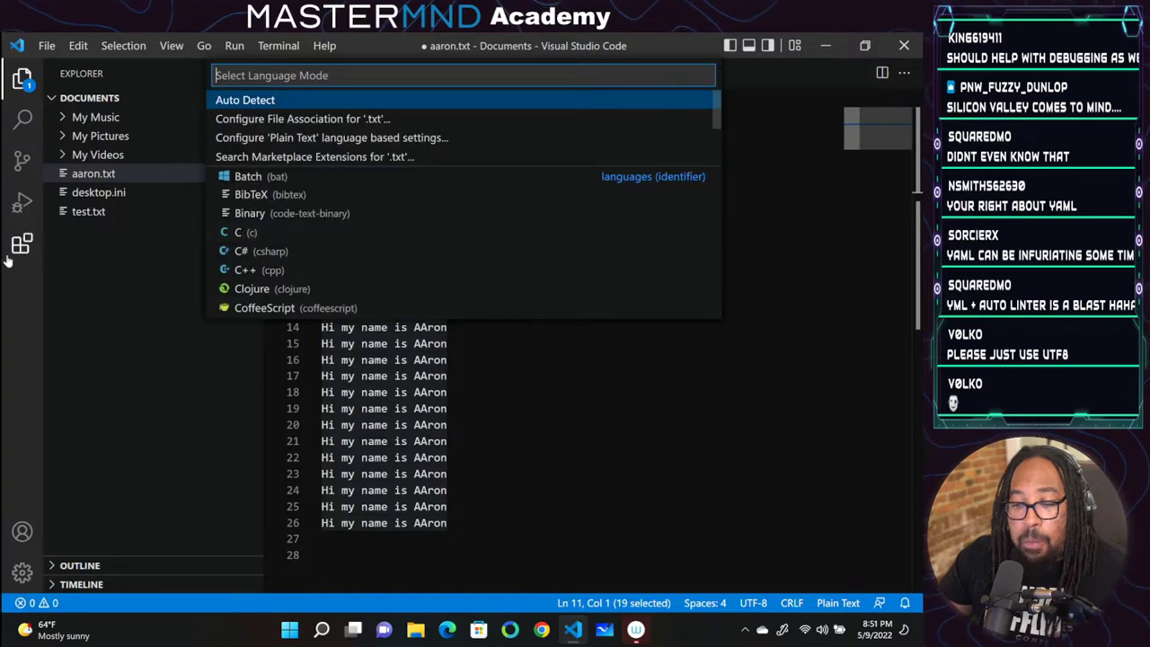
{"action": "left_click", "coordinate": [100, 185]}
{"action": "left_click", "coordinate": [105, 176]}
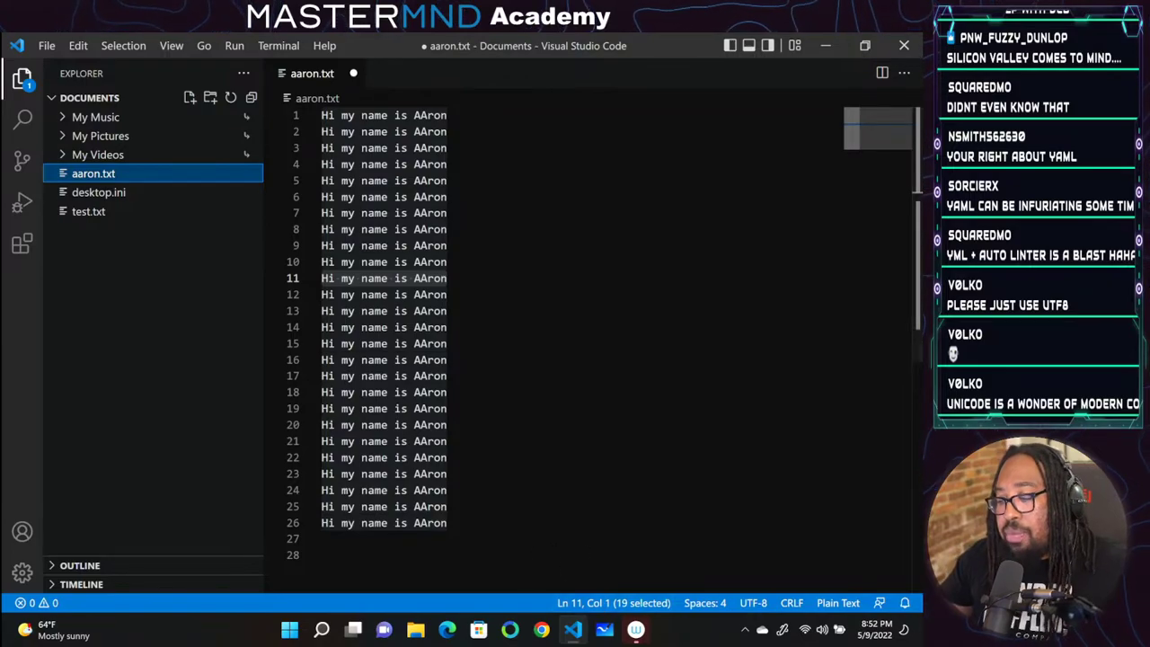
Set the open text file's language mode to Python
{"action": "left_click", "coordinate": [837, 602]}
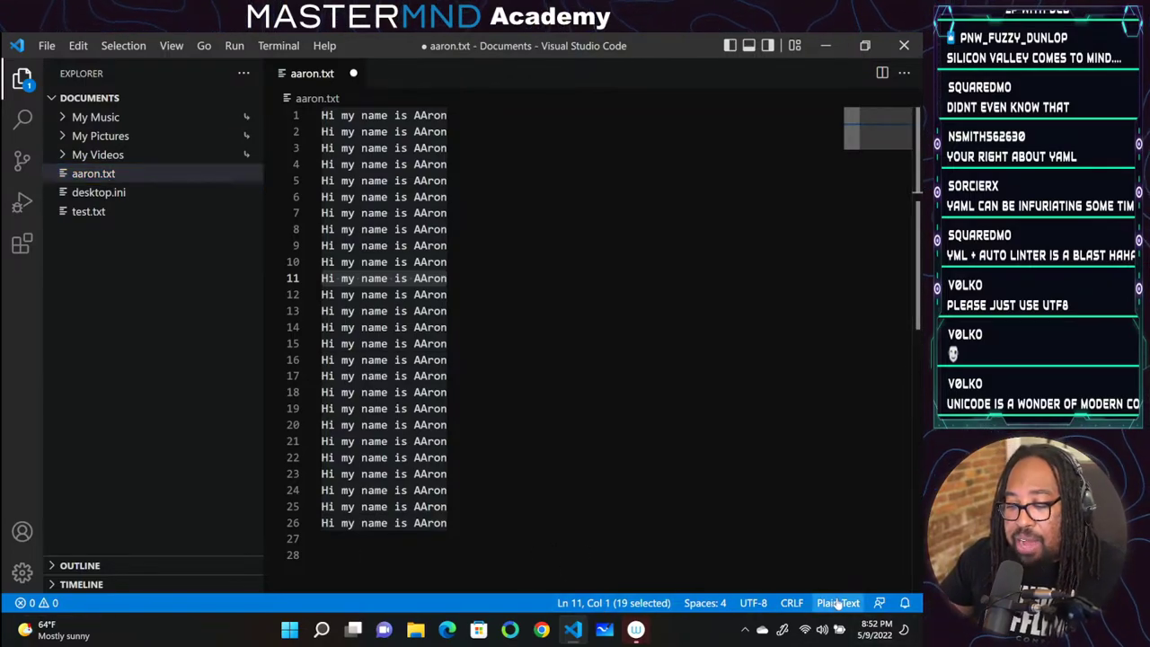
{"action": "scroll", "coordinate": [370, 233], "scroll_direction": "down", "scroll_amount": 3}
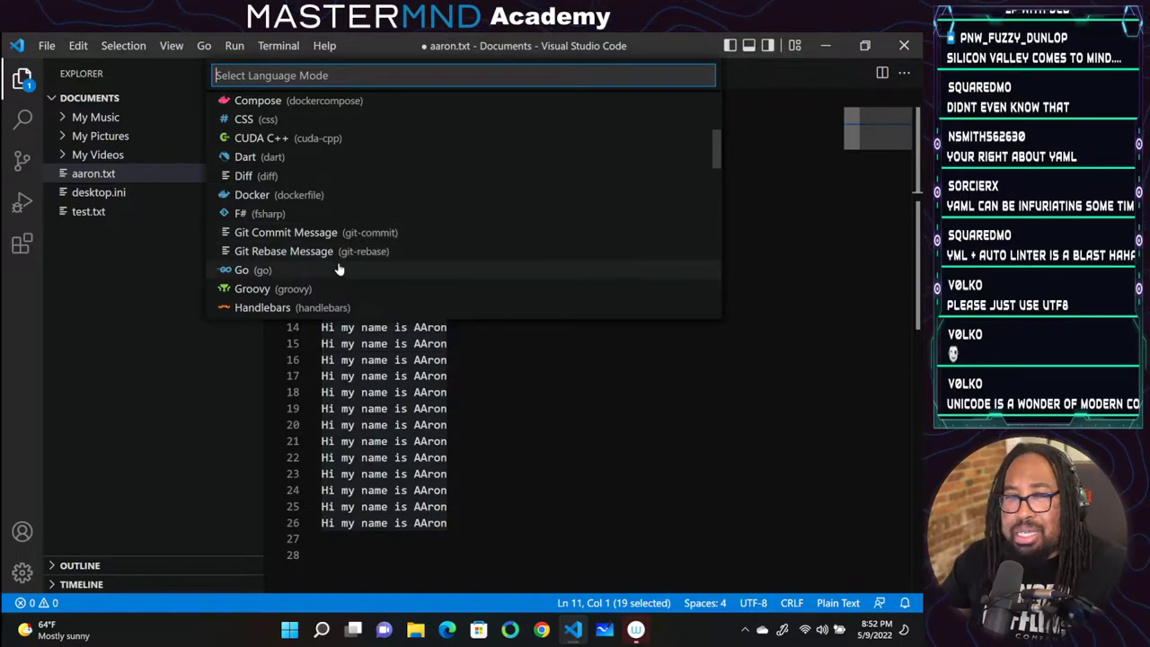
{"action": "scroll", "coordinate": [431, 167], "scroll_direction": "down", "scroll_amount": 5}
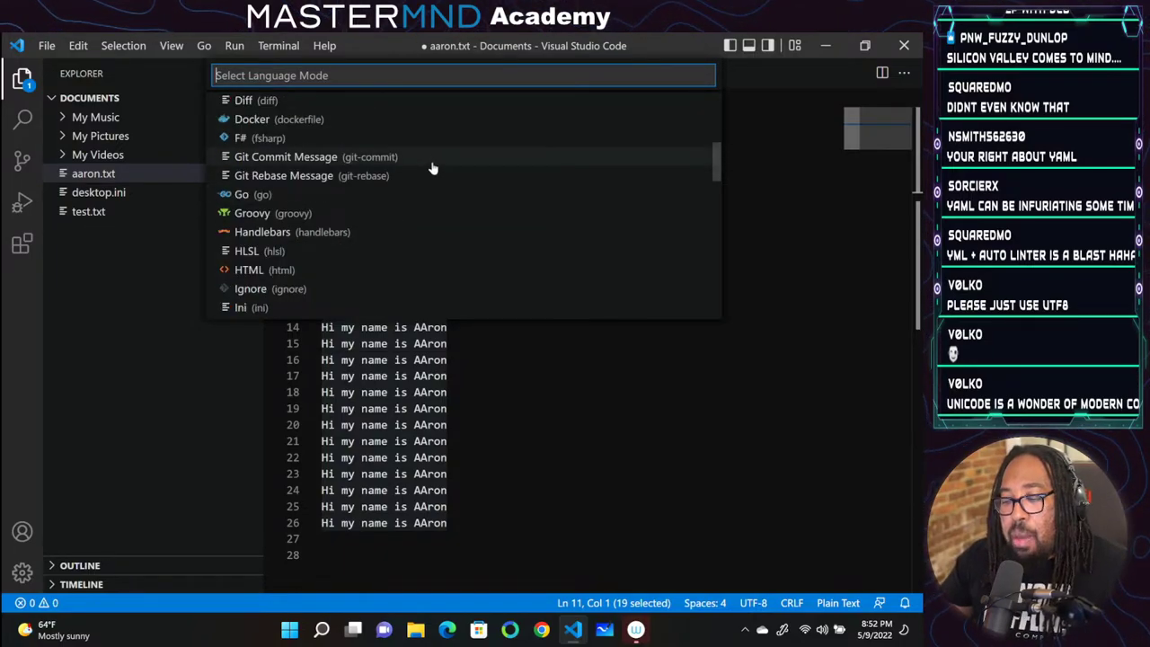
{"action": "type", "text": "python"}
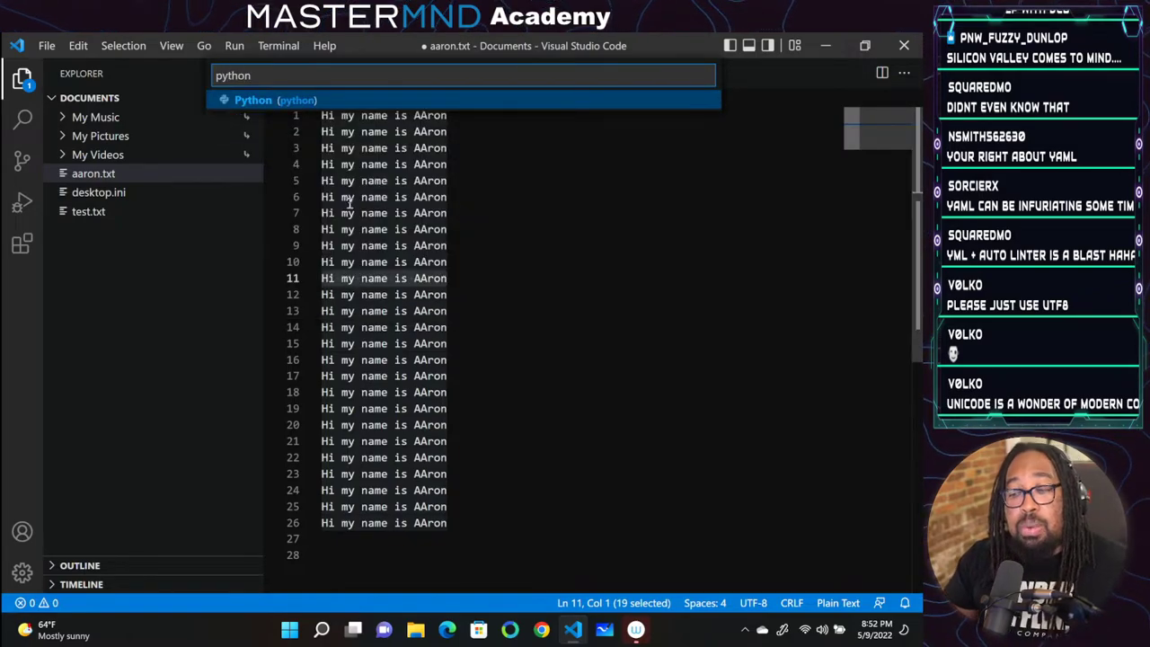
{"action": "key", "text": "Return"}
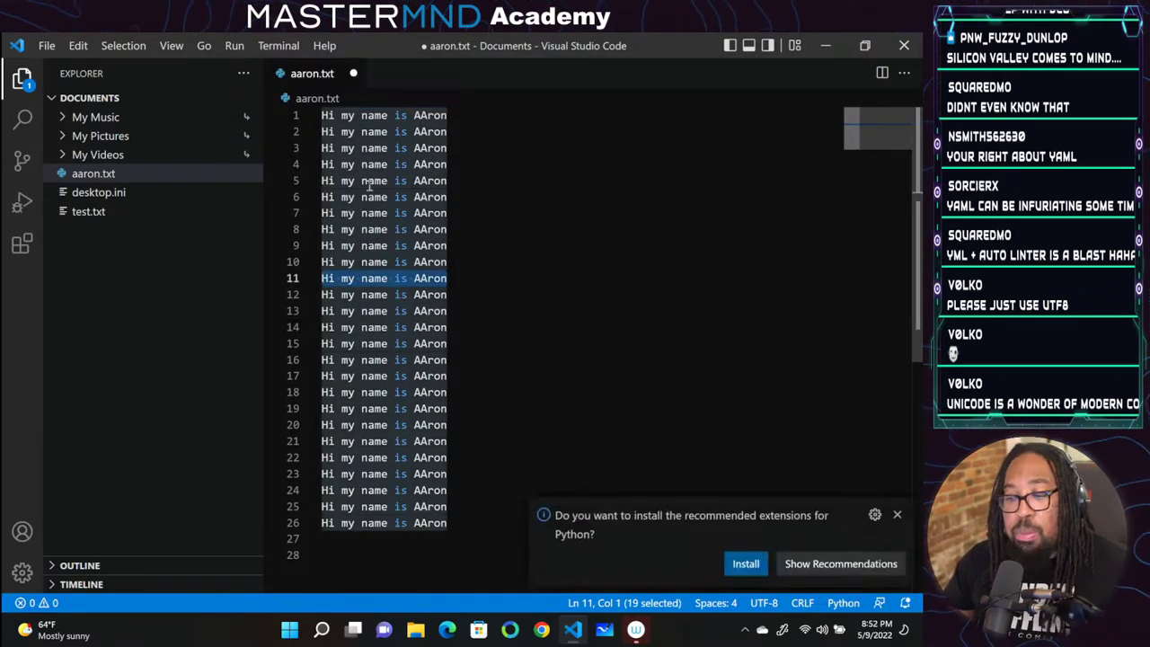
Examine the coloured keyword "is" on lines 1 to 3, and dismiss the prompt to install the recommended Python extensions
{"action": "left_click", "coordinate": [662, 378]}
{"action": "left_click", "coordinate": [395, 116]}
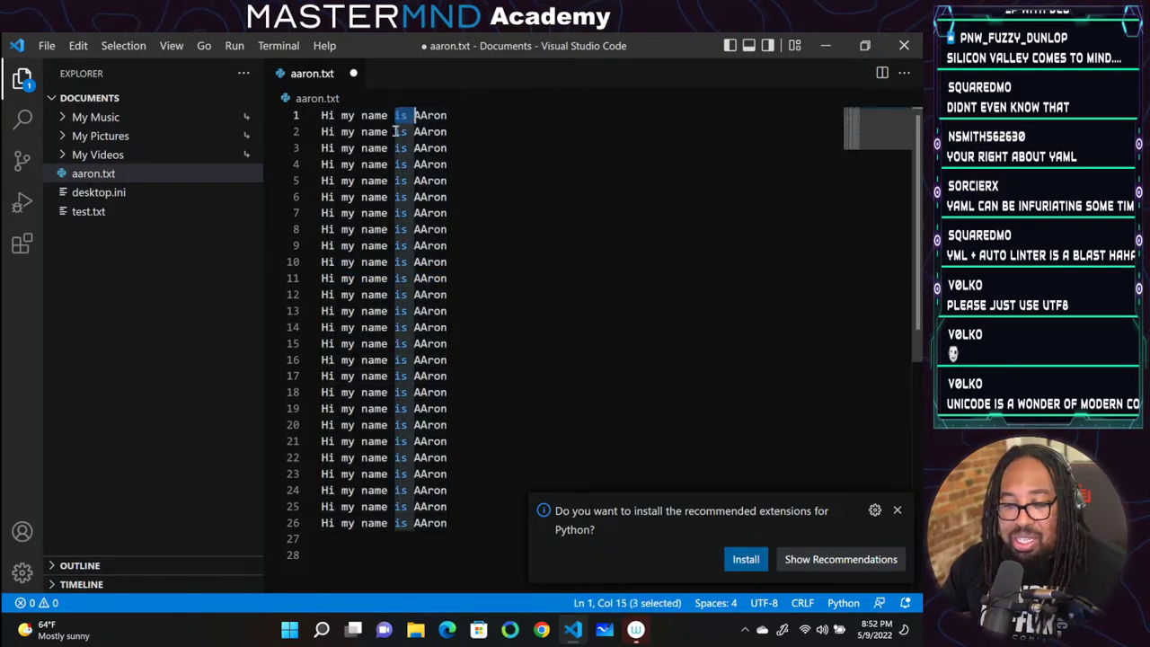
{"action": "left_click", "coordinate": [393, 133]}
{"action": "left_click", "coordinate": [396, 149]}
{"action": "left_click", "coordinate": [396, 149]}
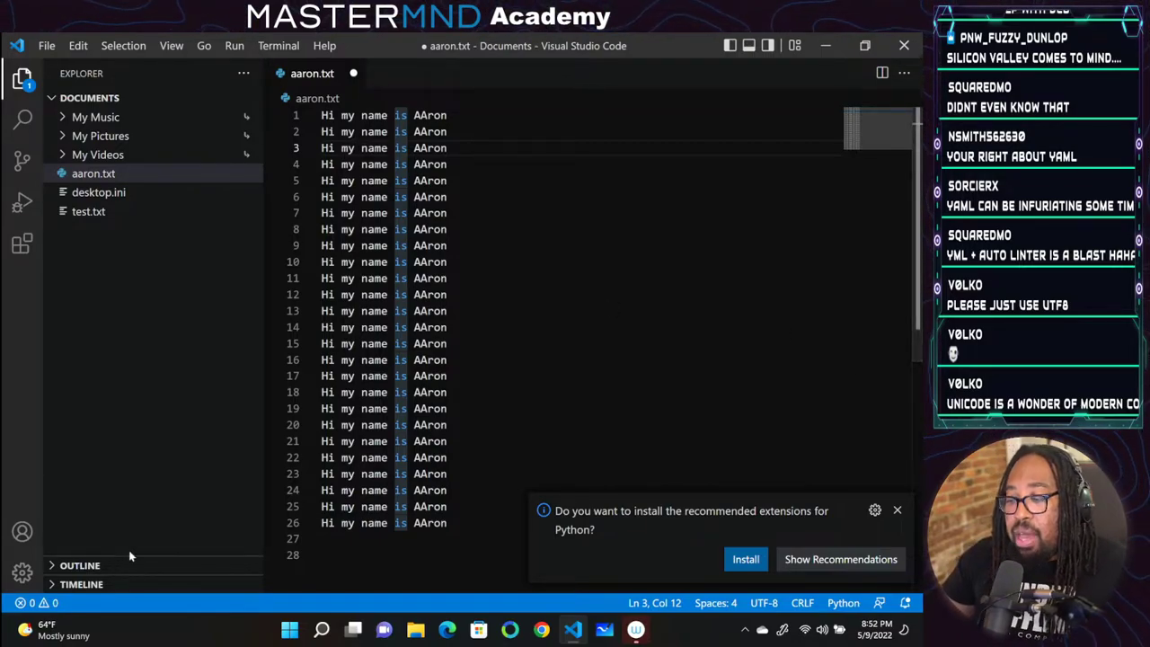
{"action": "left_click", "coordinate": [896, 510]}
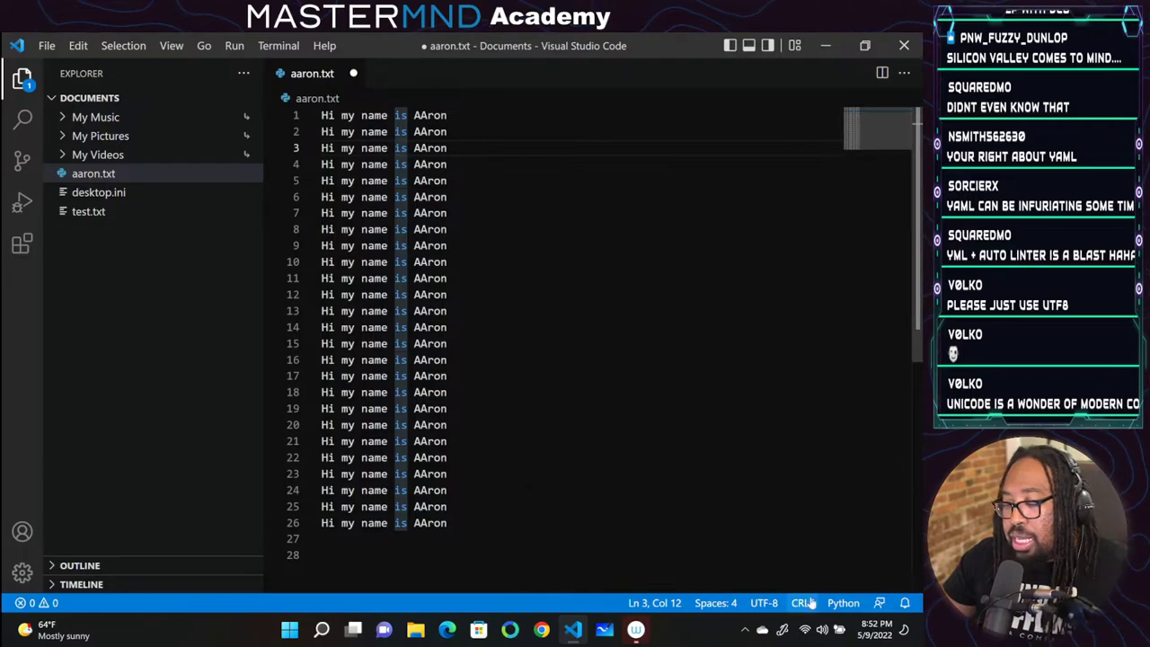
Set the open text file's language mode to Auto Detect
{"action": "left_click", "coordinate": [842, 602]}
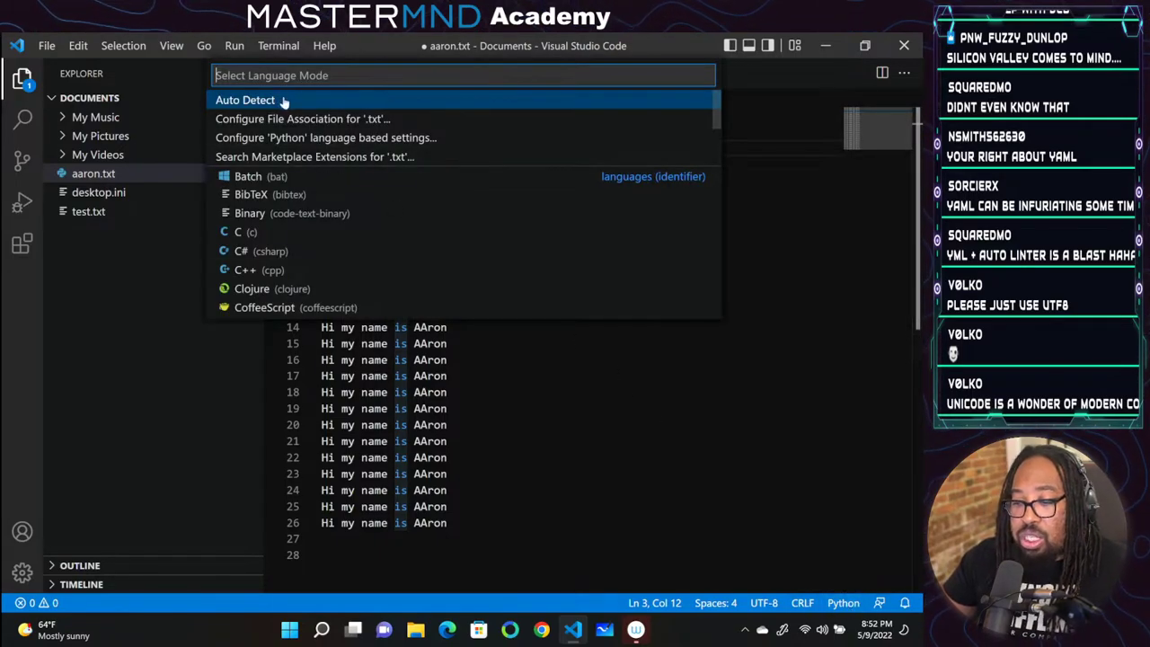
{"action": "left_click", "coordinate": [252, 103]}
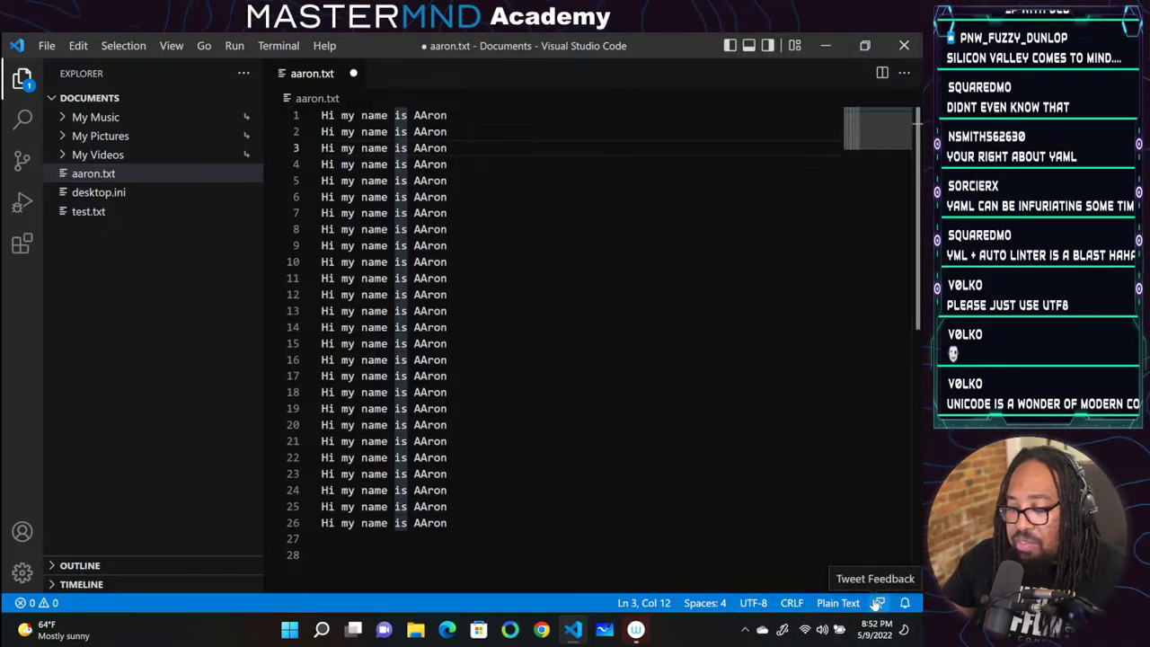
View the tweet feedback form and the notifications list from the status bar, dismissing each one
{"action": "left_click", "coordinate": [879, 604]}
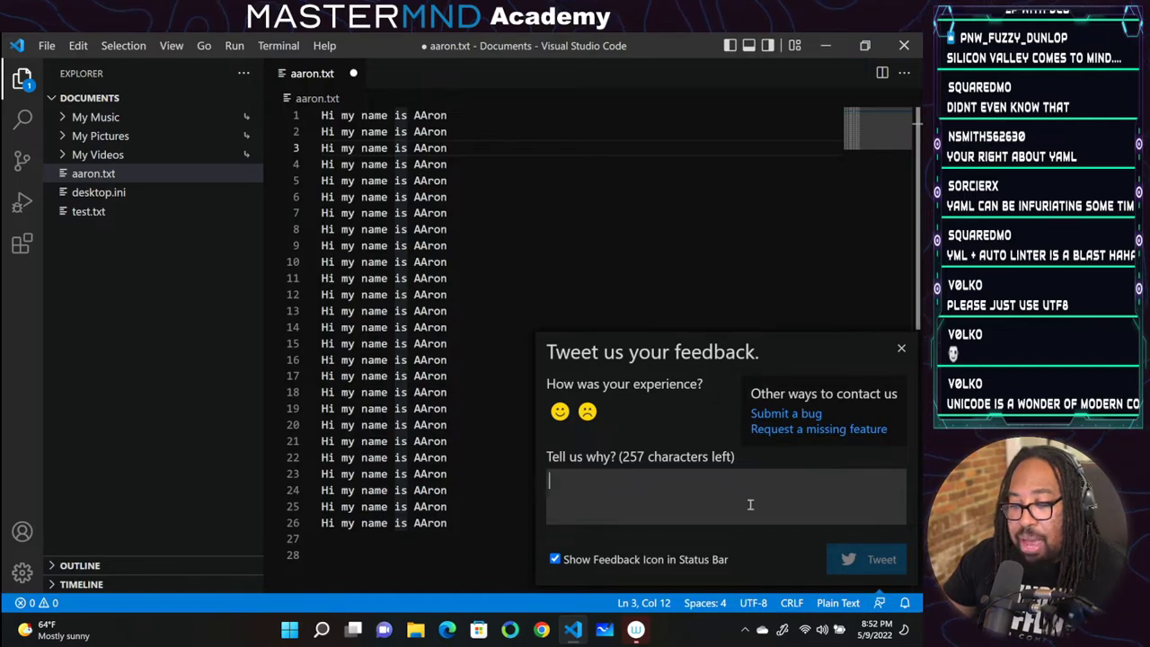
{"action": "key", "text": "Escape"}
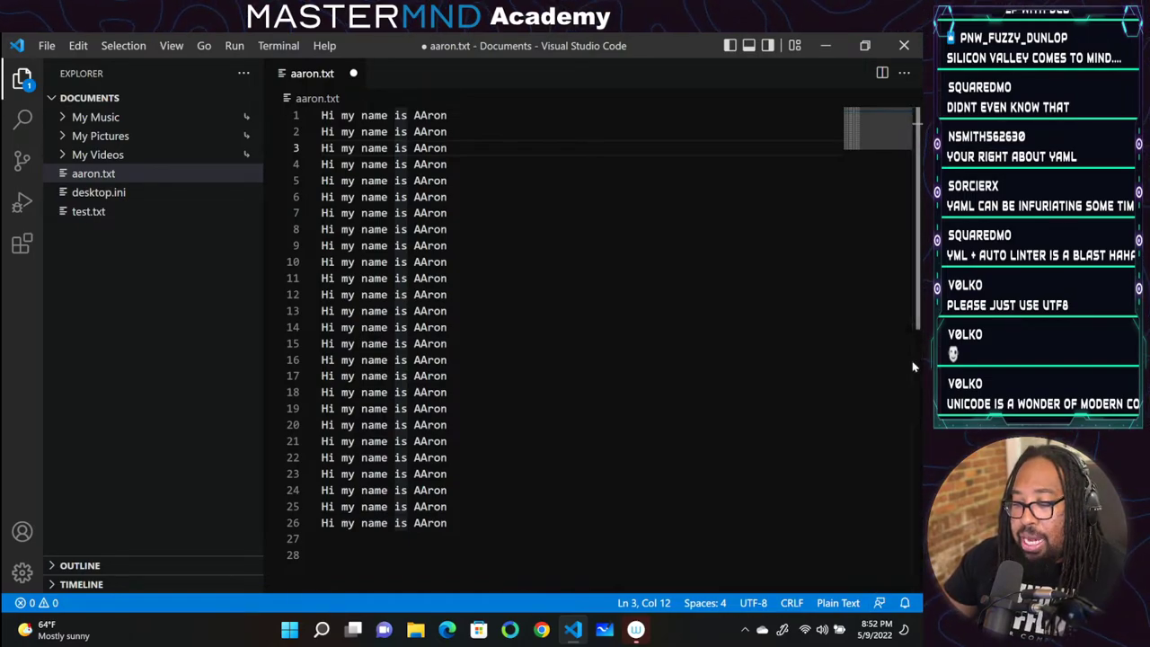
{"action": "left_click", "coordinate": [906, 603]}
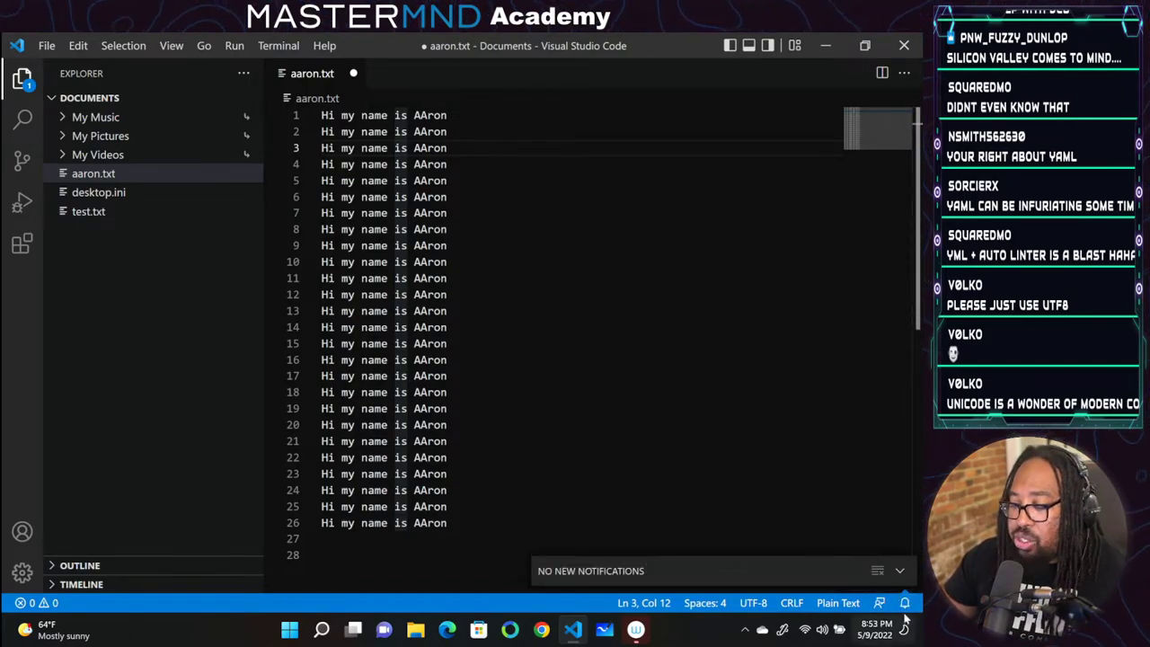
{"action": "left_click", "coordinate": [903, 605]}
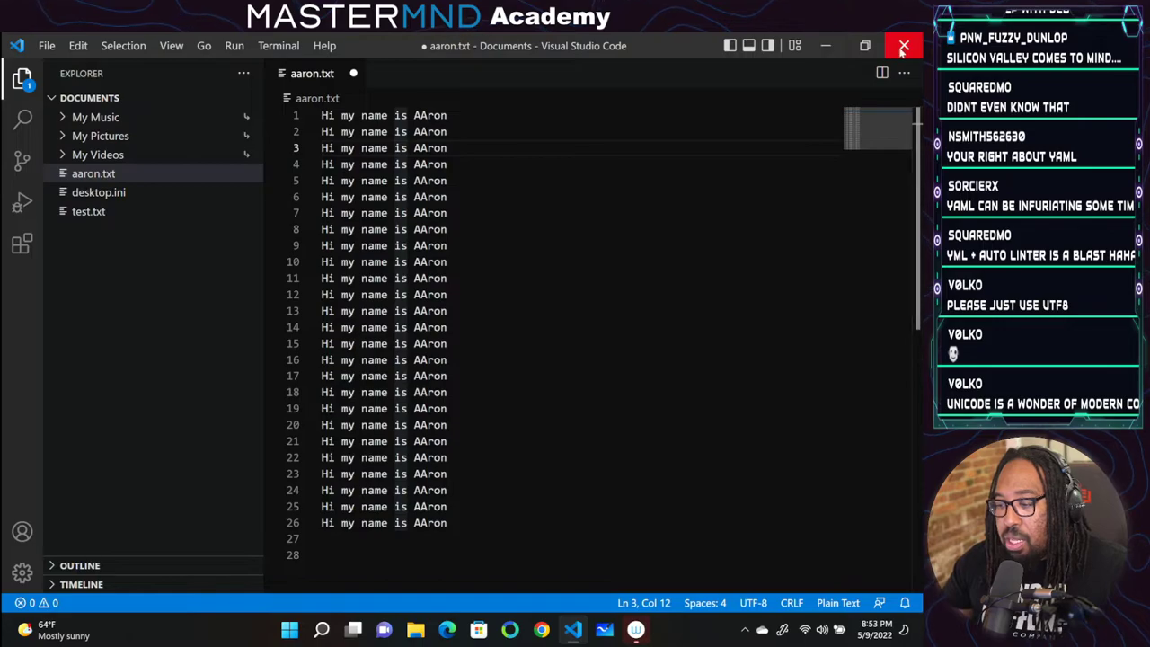
Switch to the Dev Environment Setup presentation in Google Slides and display the Terminal slide
{"action": "key", "text": "alt+Tab"}
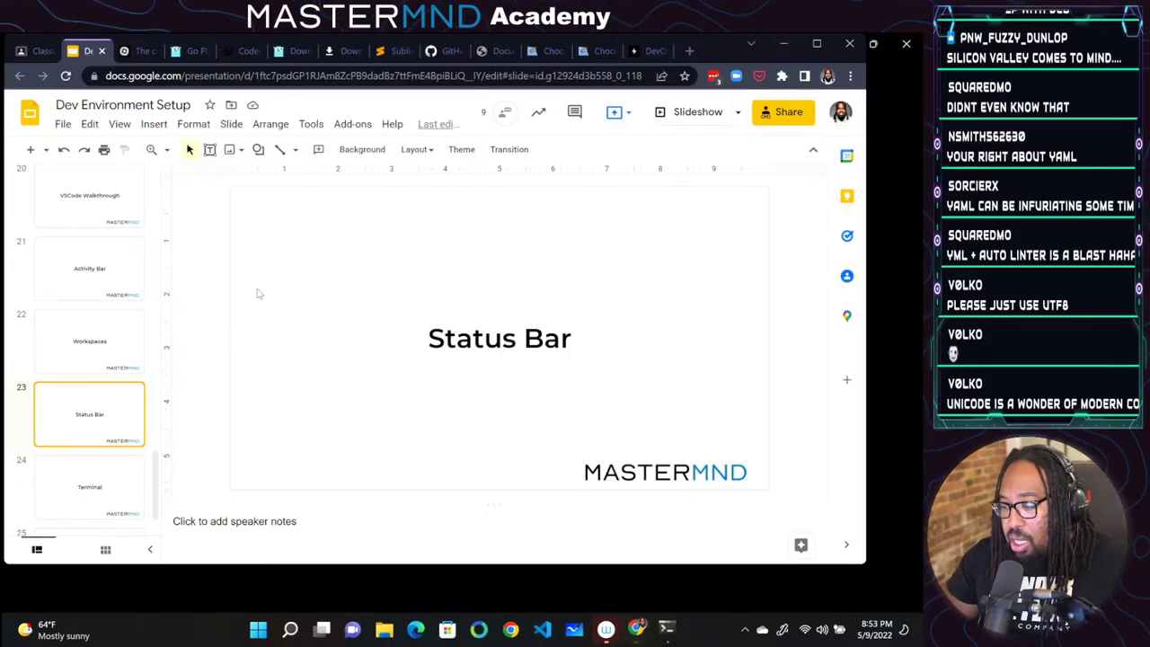
{"action": "scroll", "coordinate": [100, 430], "scroll_direction": "down", "scroll_amount": 1}
{"action": "left_click", "coordinate": [103, 421]}
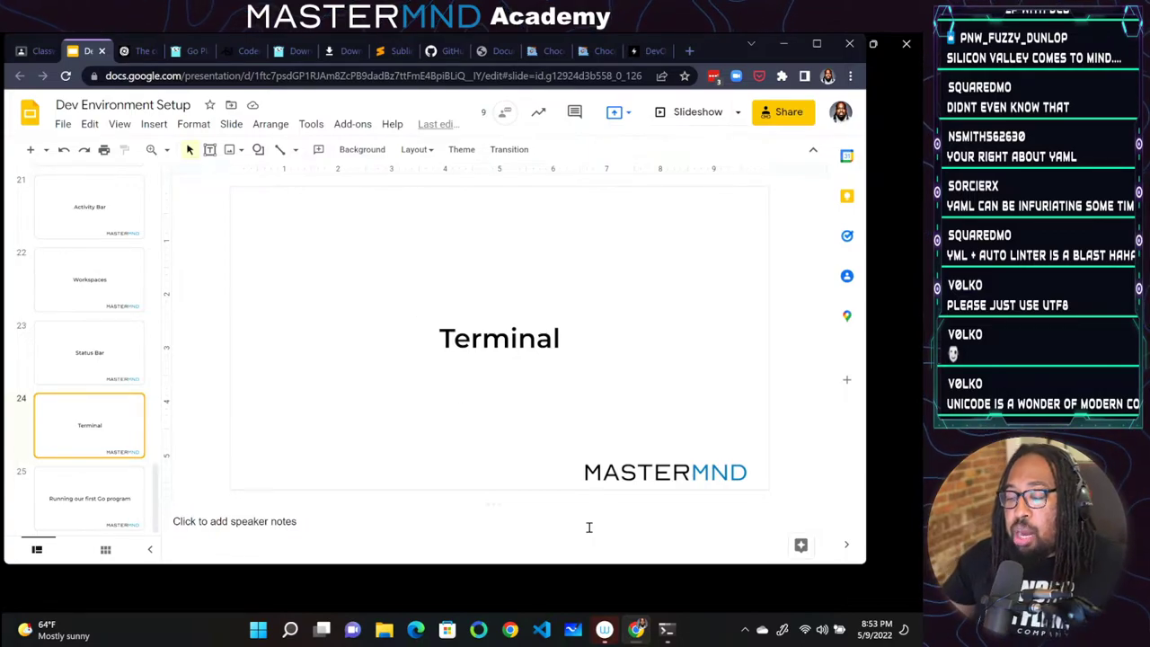
Switch back to Visual Studio Code and open a new integrated terminal
{"action": "left_click", "coordinate": [542, 632]}
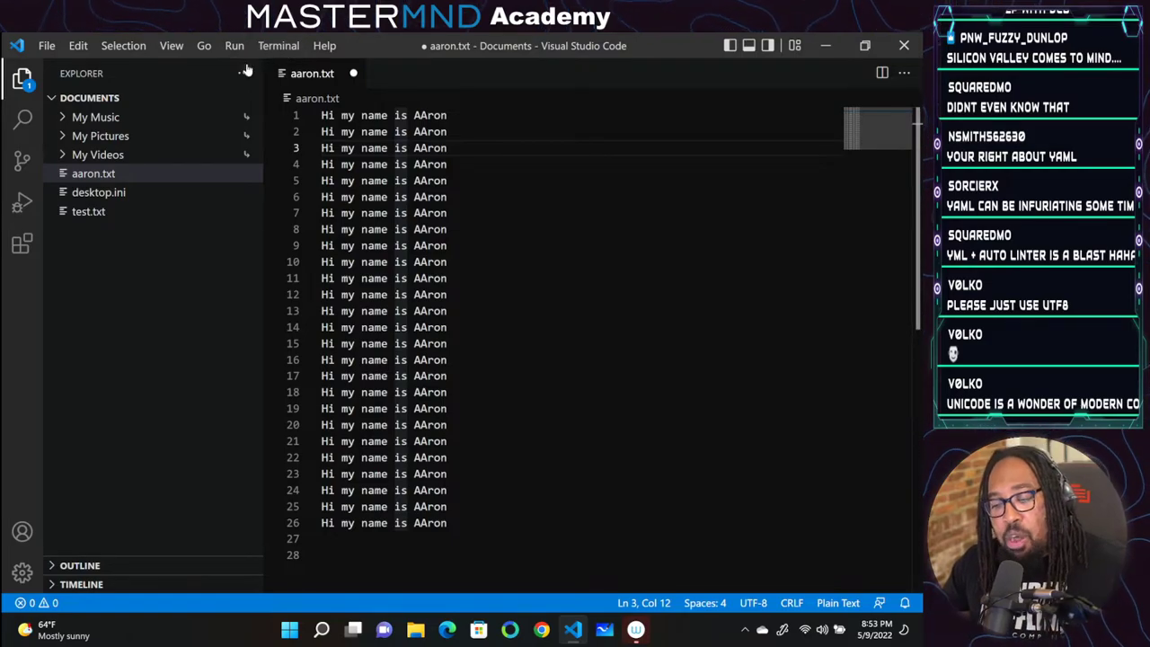
{"action": "left_click", "coordinate": [267, 52]}
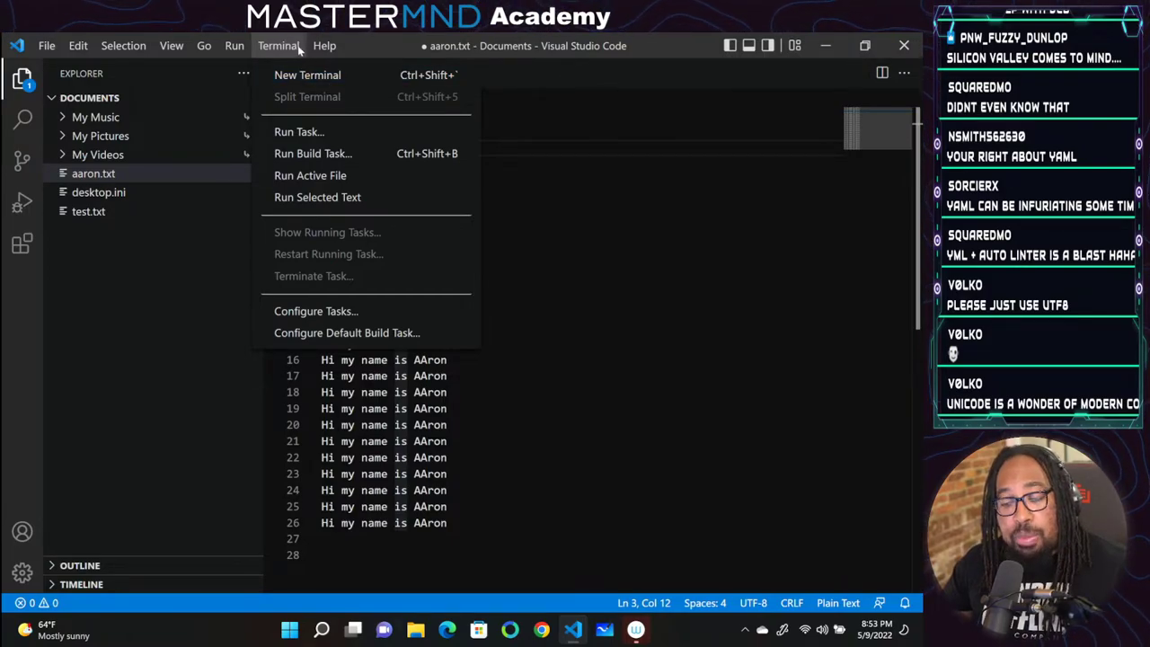
{"action": "left_click", "coordinate": [310, 76]}
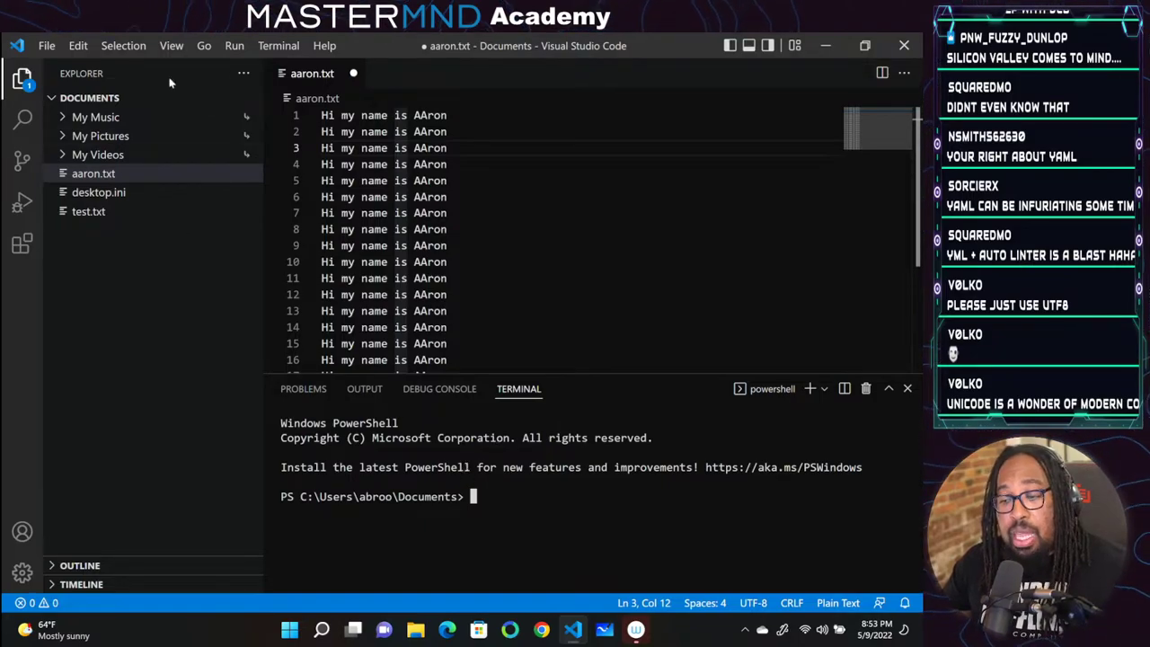
Hide the Explorer sidebar and make the terminal panel taller, up to about line 11 of the file
{"action": "left_click", "coordinate": [22, 79]}
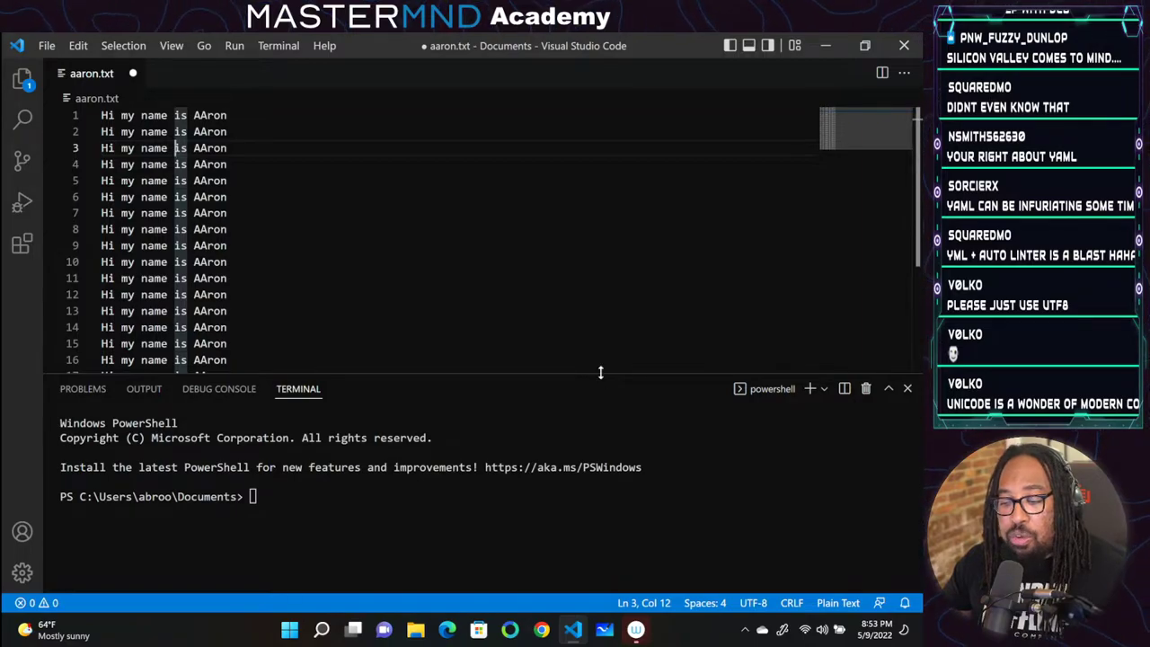
{"action": "left_click_drag", "start_coordinate": [600, 372], "coordinate": [600, 285]}
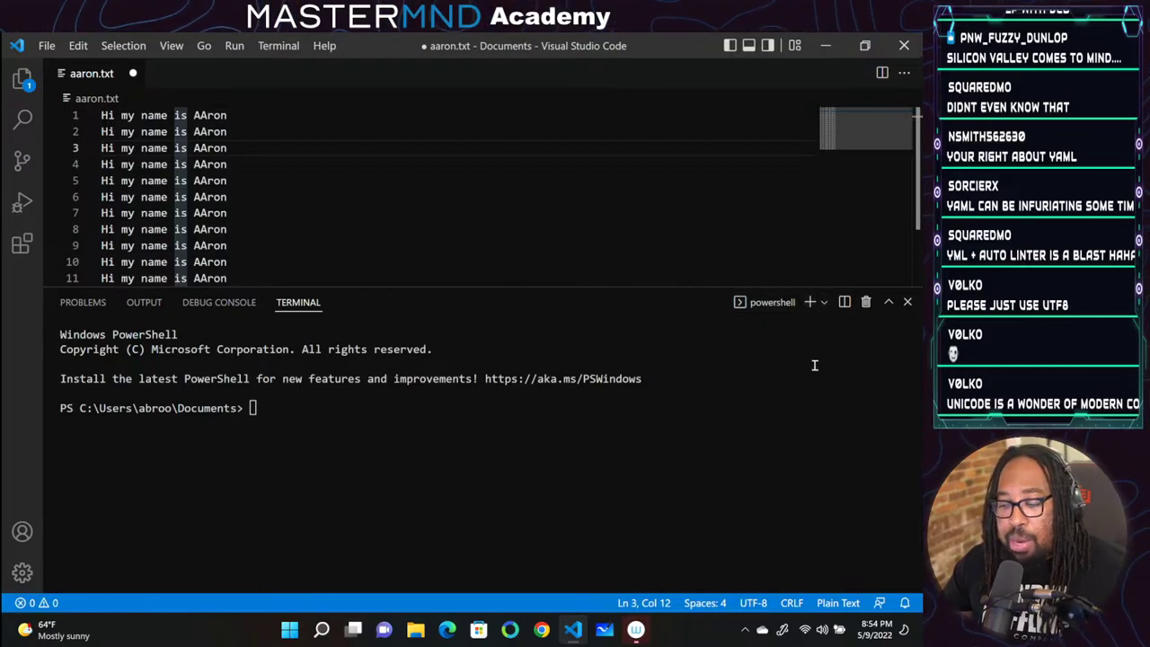
Add a Command Prompt terminal and an Ubuntu (WSL) terminal alongside the PowerShell one
{"action": "left_click", "coordinate": [824, 304]}
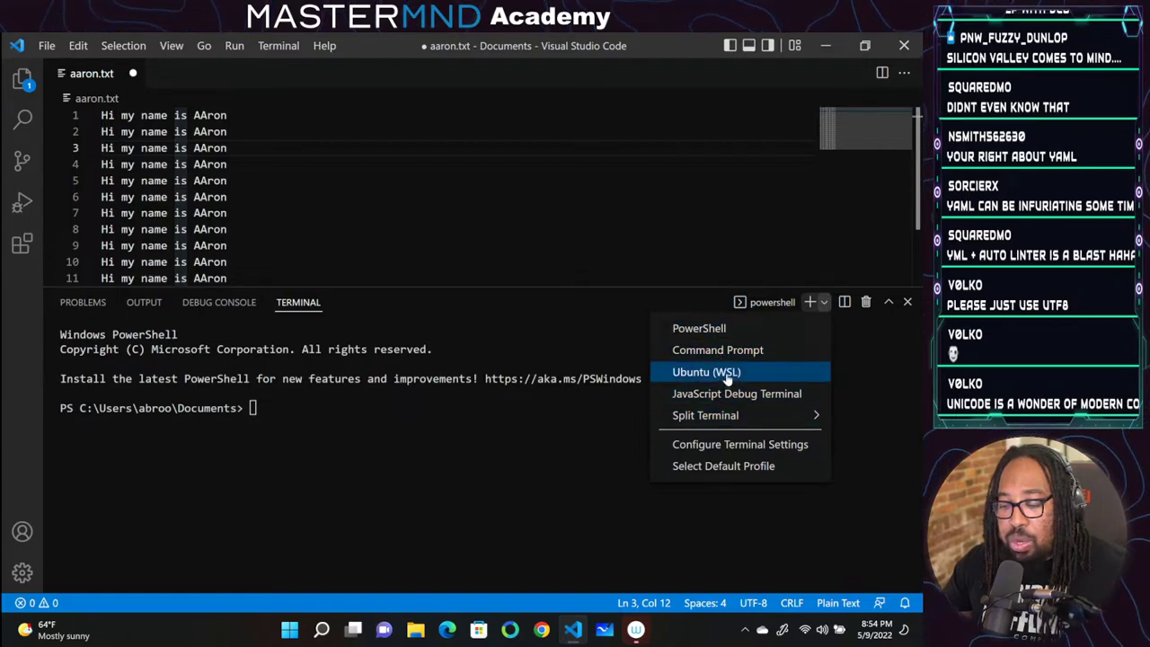
{"action": "left_click", "coordinate": [760, 350]}
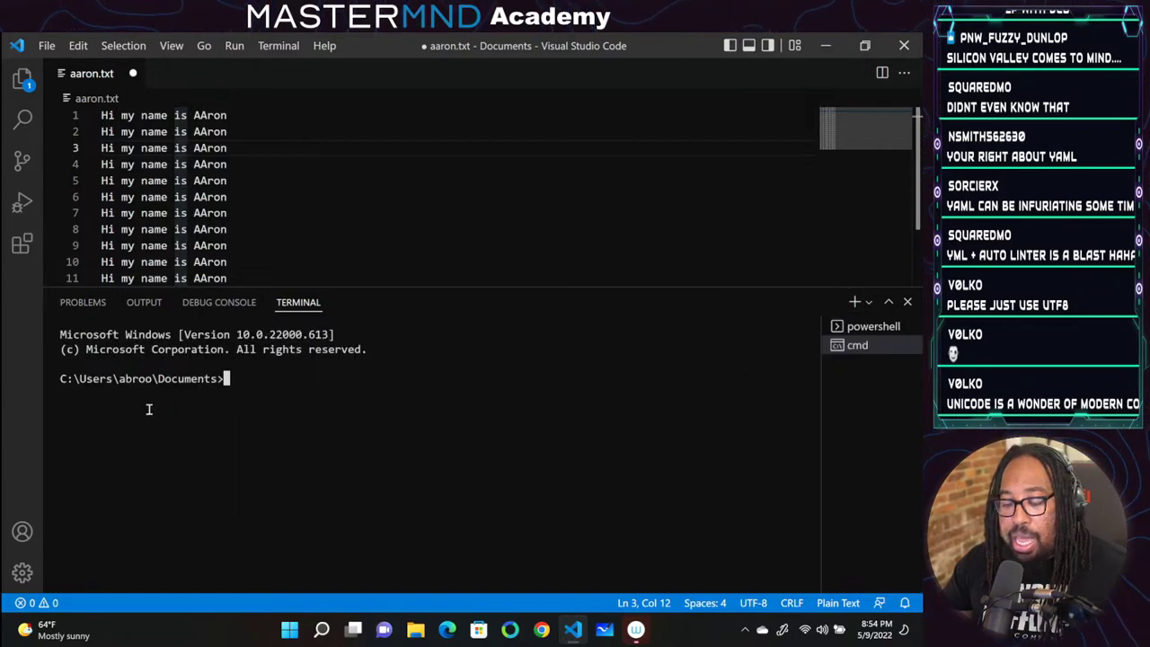
{"action": "left_click", "coordinate": [867, 301]}
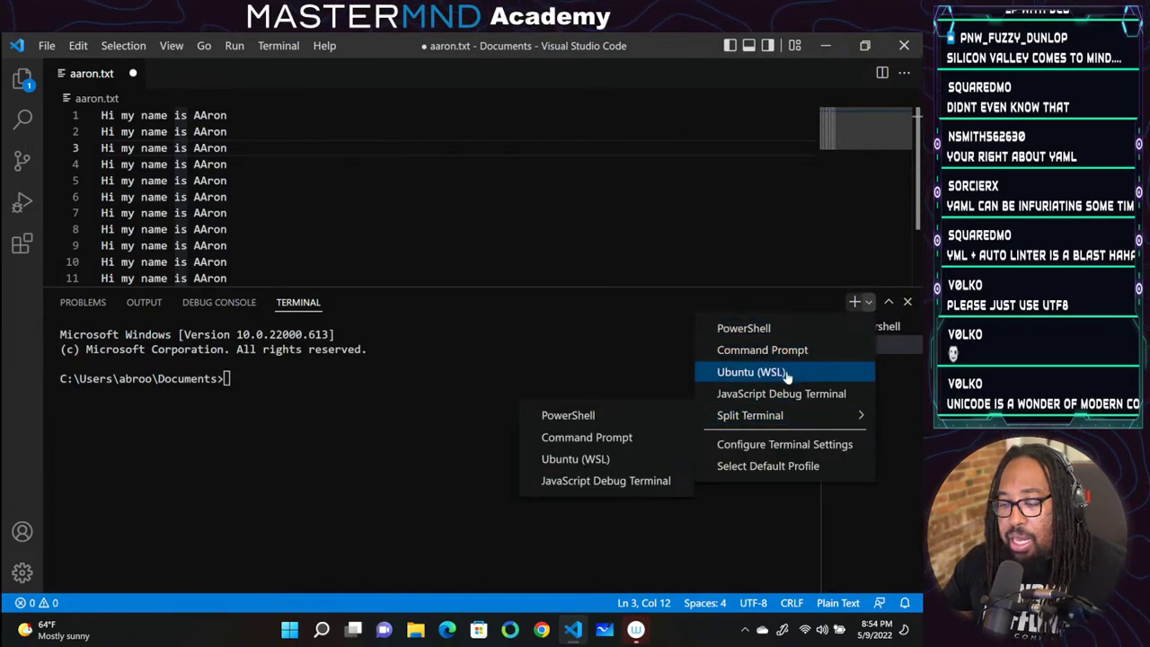
{"action": "left_click", "coordinate": [751, 371]}
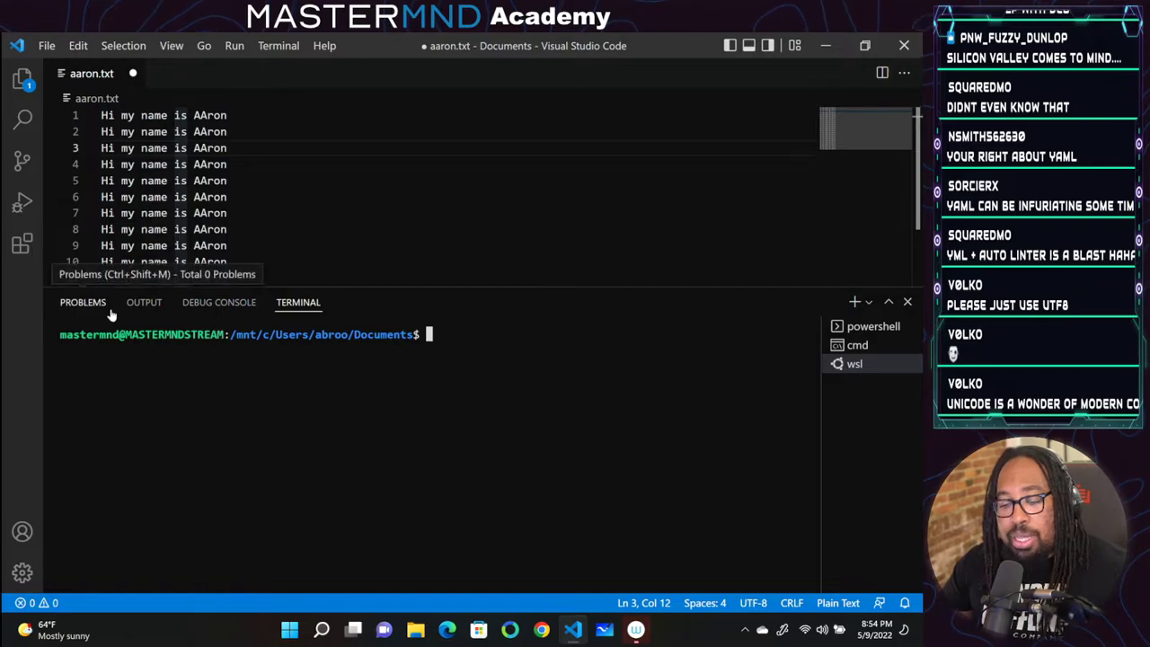
View the Problems, Output and Debug Console views in turn, and return to the Ubuntu terminal
{"action": "left_click", "coordinate": [88, 303]}
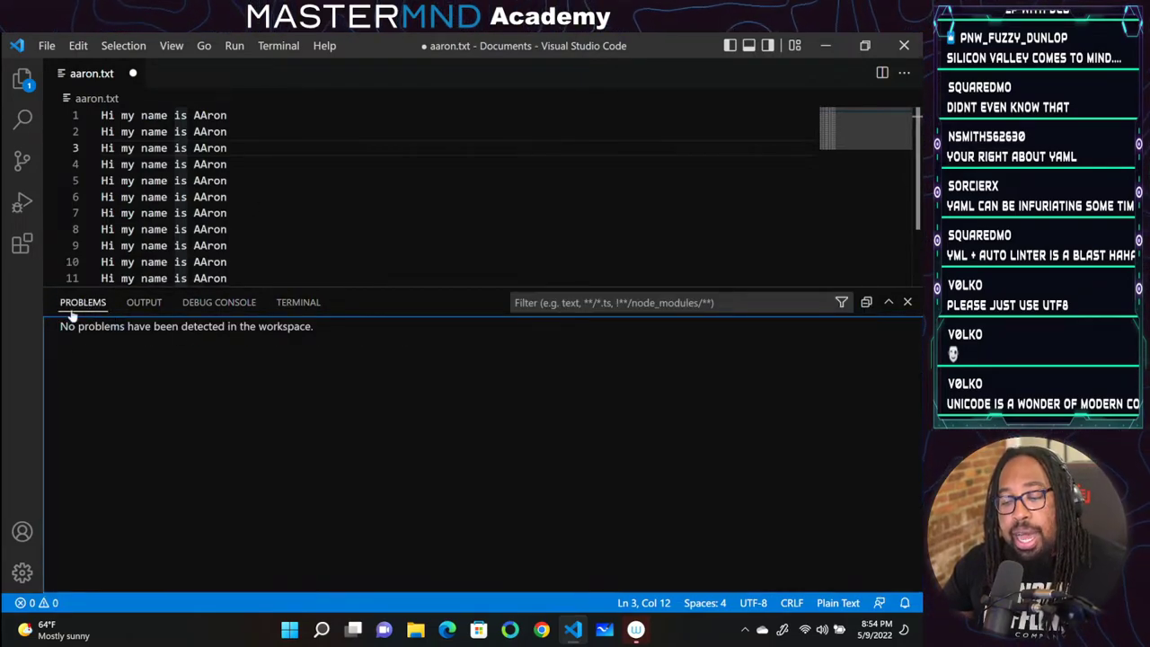
{"action": "left_click", "coordinate": [141, 306]}
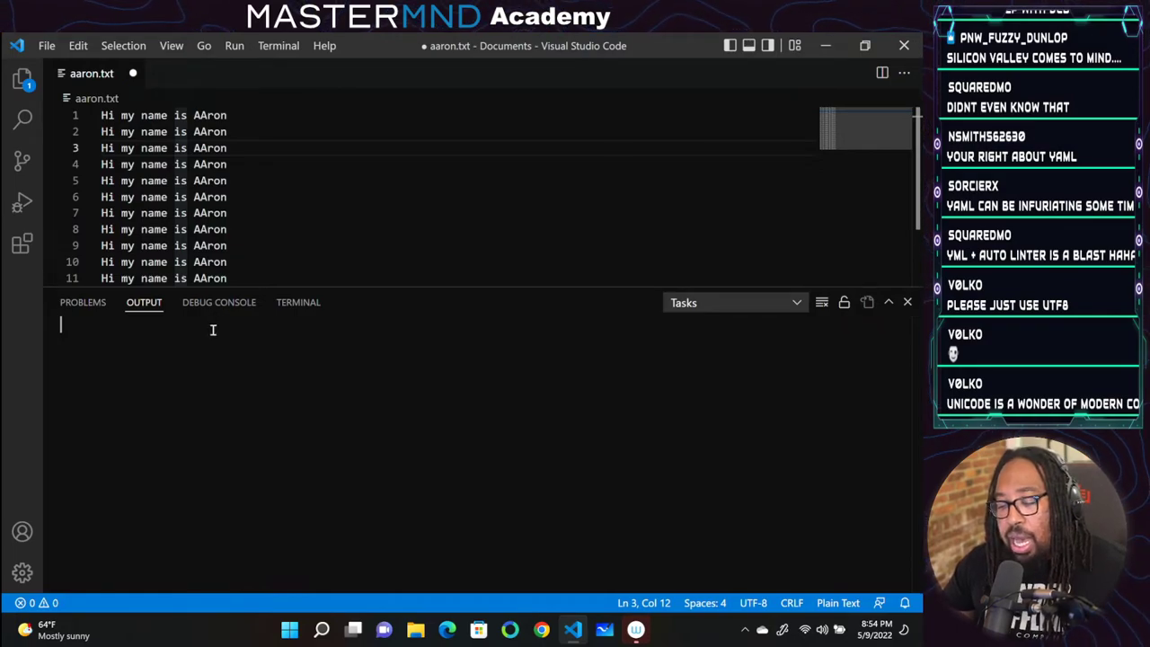
{"action": "left_click", "coordinate": [238, 304]}
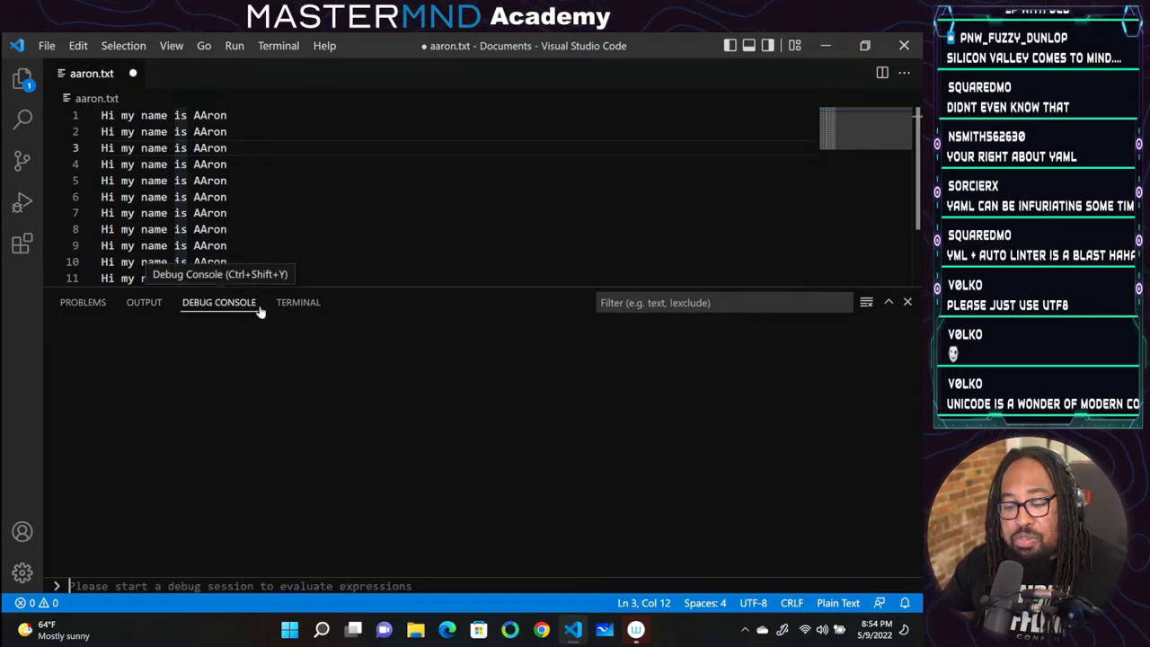
{"action": "left_click", "coordinate": [309, 307]}
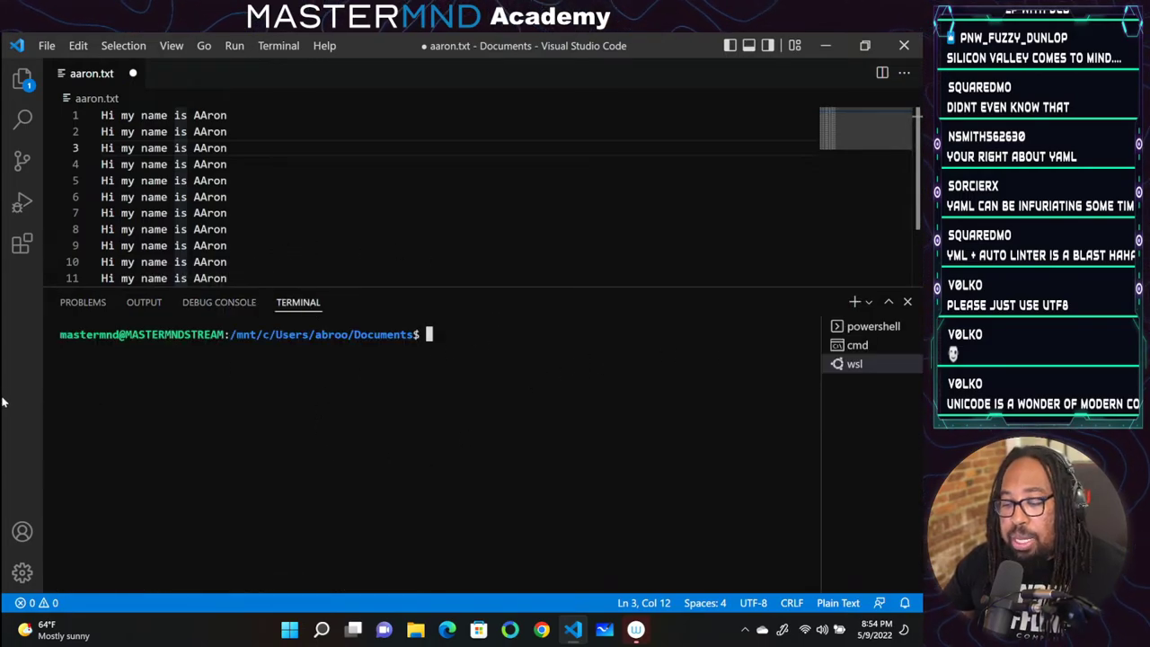
Close the terminal panel and reopen it twice, leaving it closed
{"action": "left_click", "coordinate": [907, 302]}
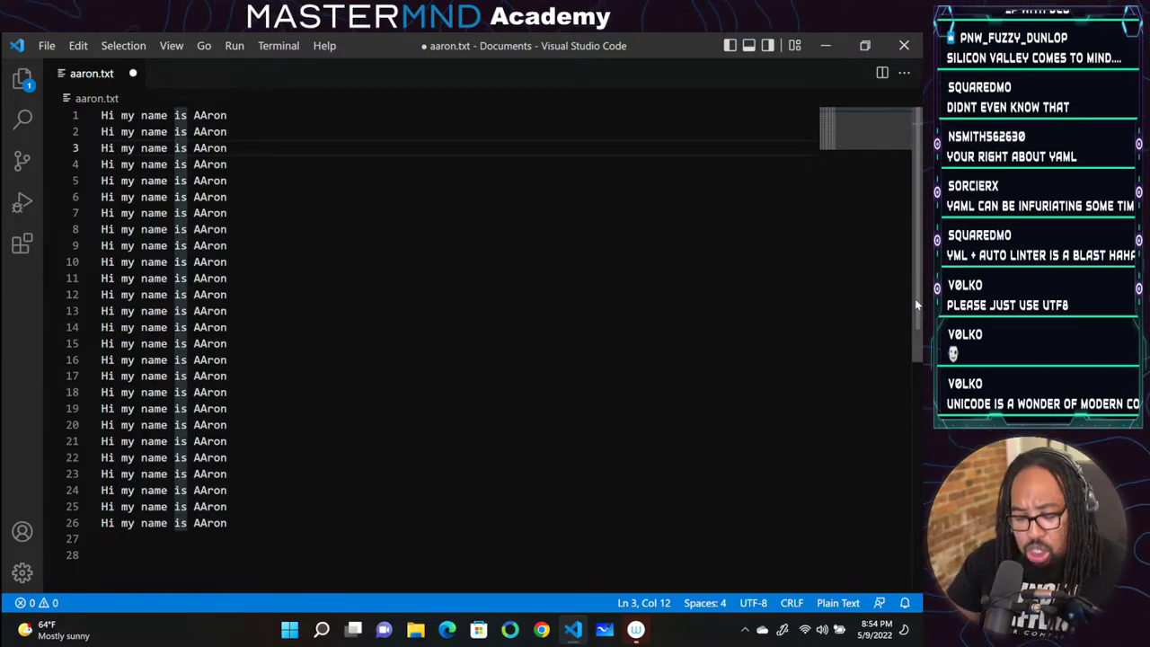
{"action": "key", "text": "ctrl+grave"}
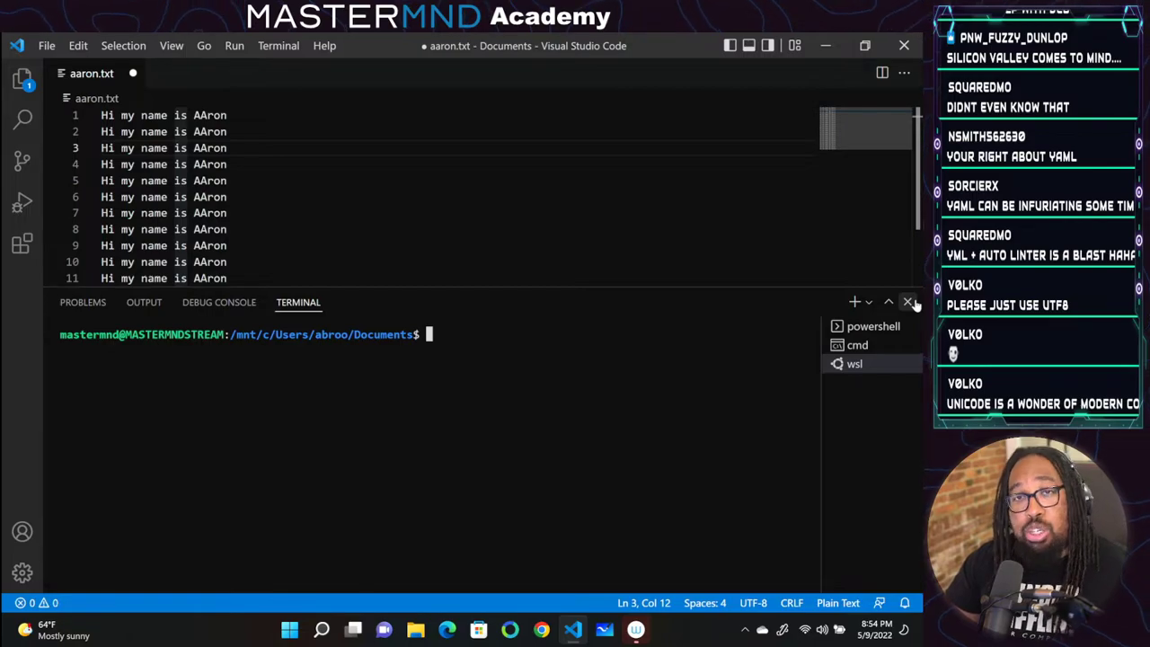
{"action": "left_click", "coordinate": [907, 302]}
{"action": "key", "text": "ctrl+grave"}
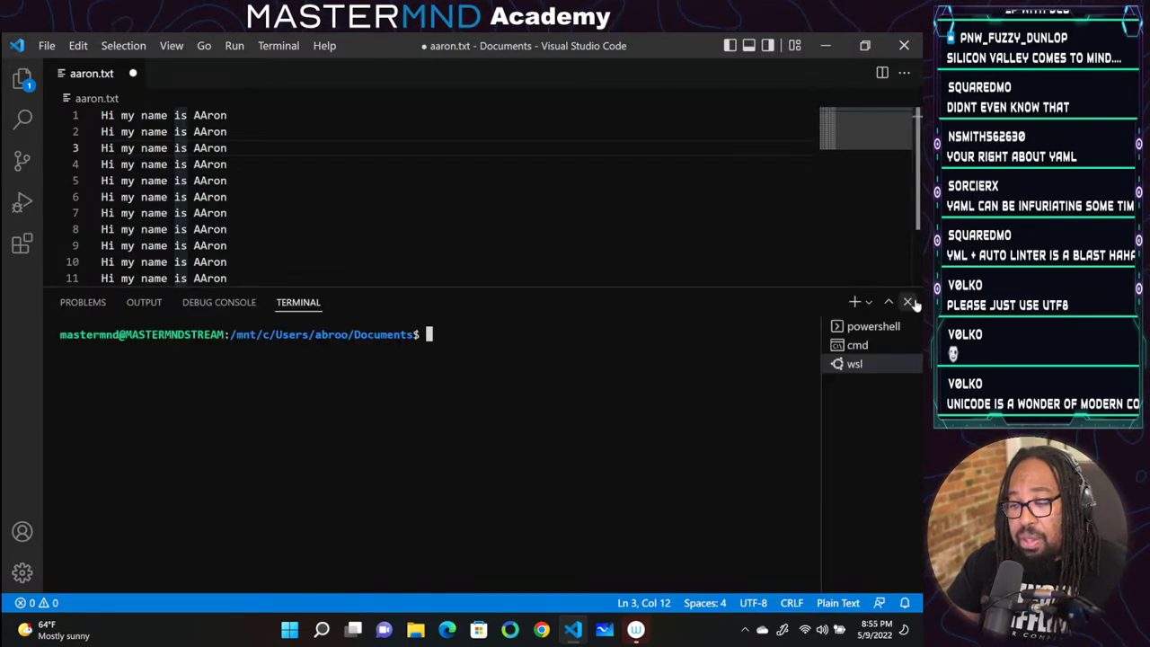
{"action": "left_click", "coordinate": [908, 303]}
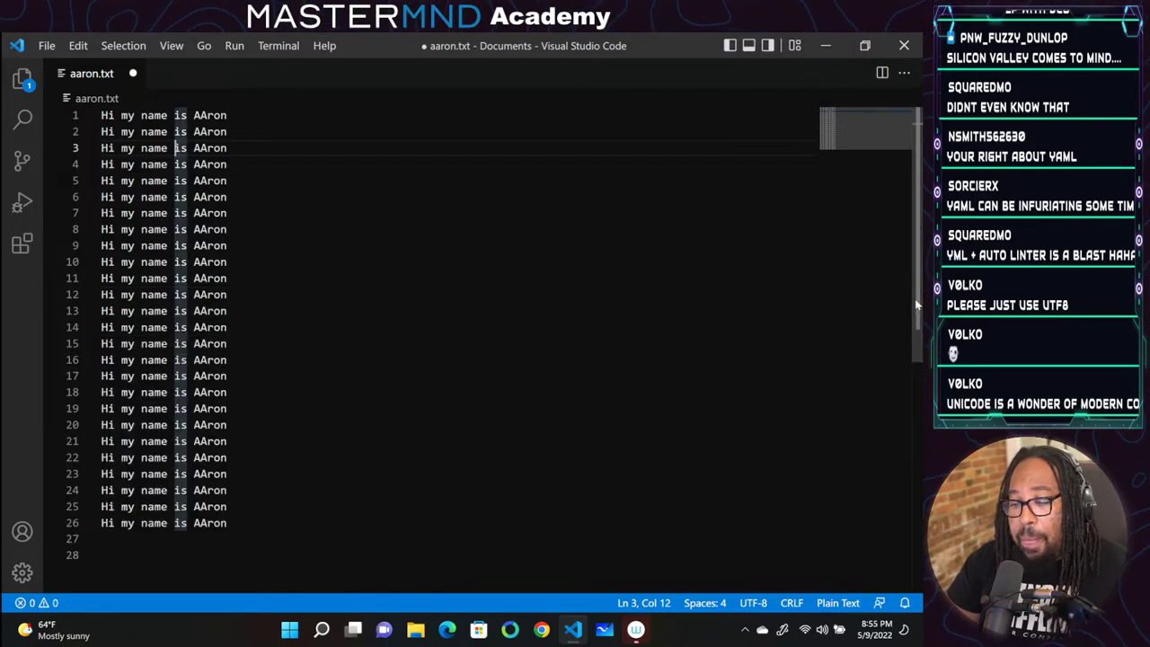
Check the shortcuts listed for the terminal commands, and show and hide the terminal panel repeatedly, leaving it hidden
{"action": "left_click", "coordinate": [278, 46]}
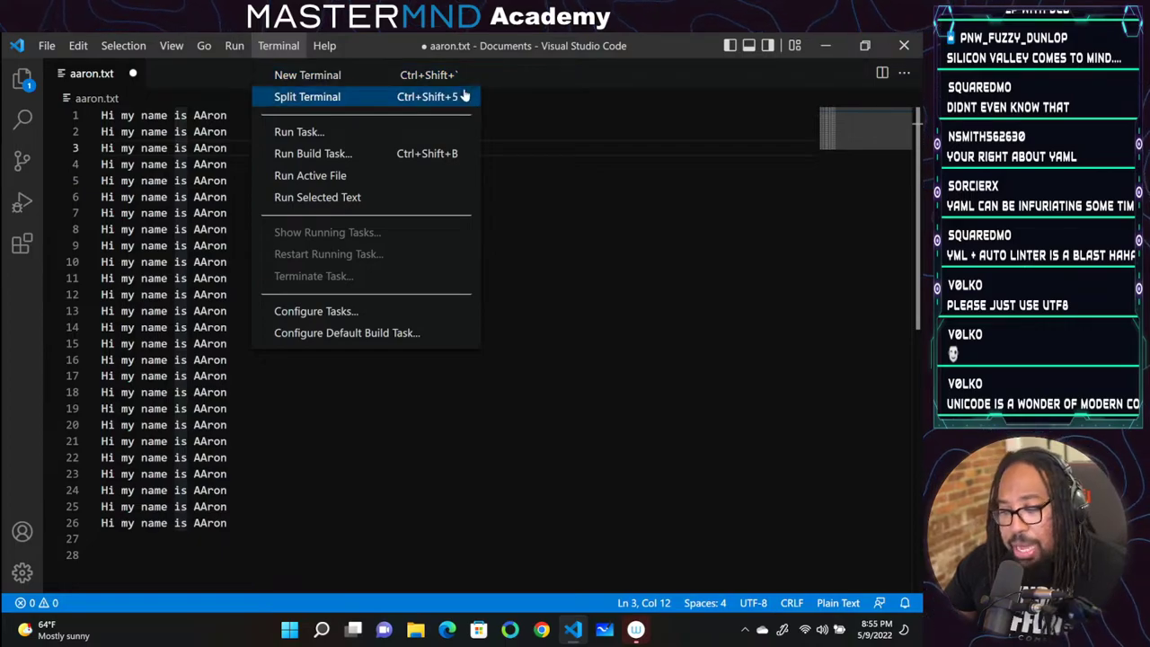
{"action": "key", "text": "Escape"}
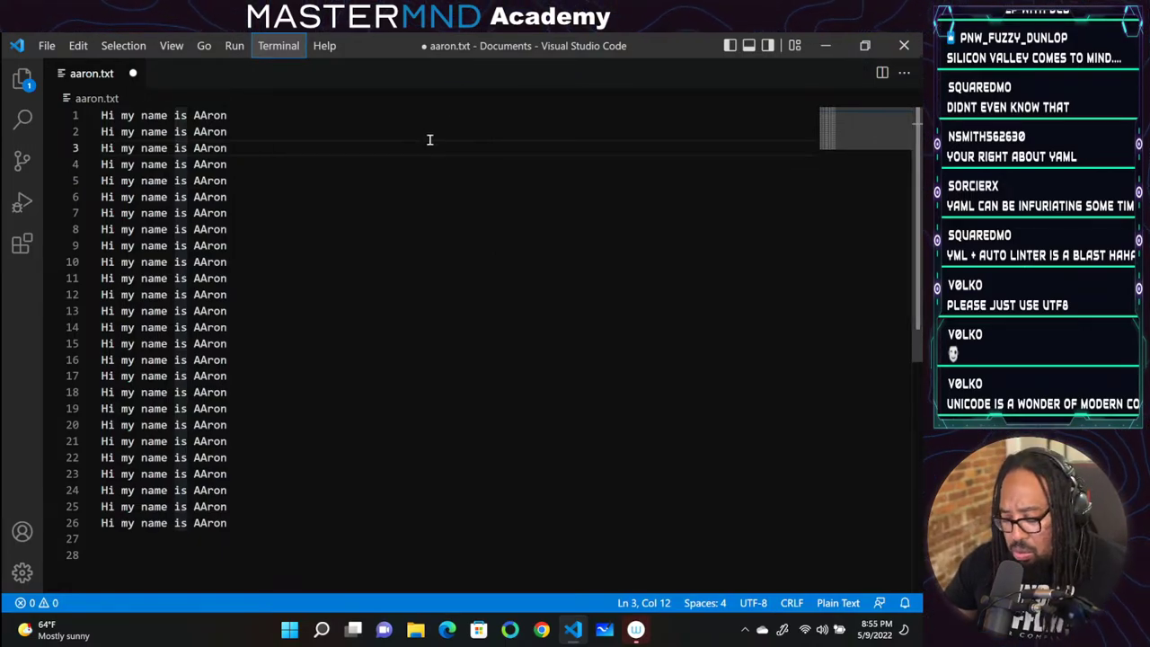
{"action": "key", "text": "ctrl+grave"}
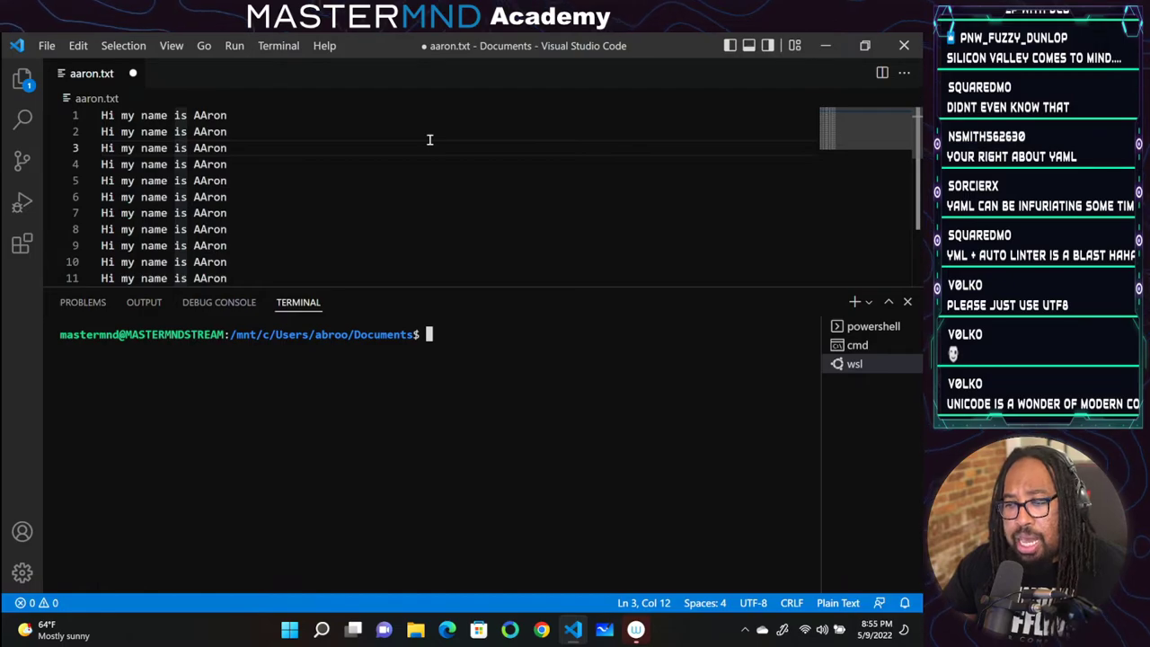
{"action": "key", "text": "ctrl+grave"}
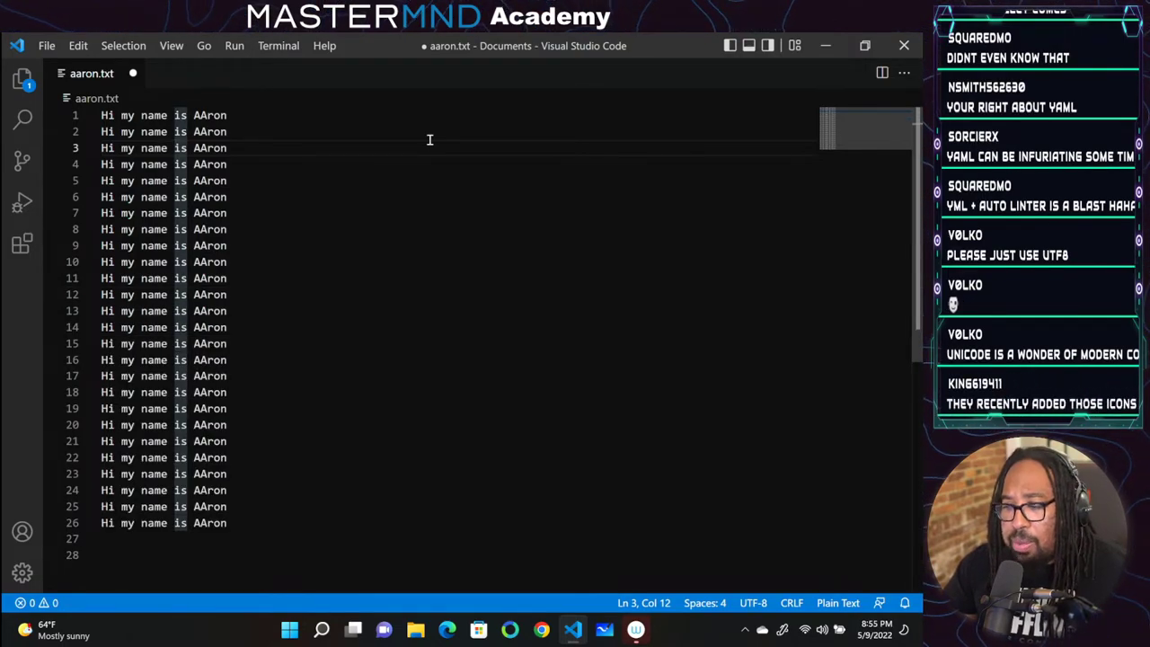
{"action": "key", "text": "ctrl+grave"}
{"action": "key", "text": "ctrl+grave"}
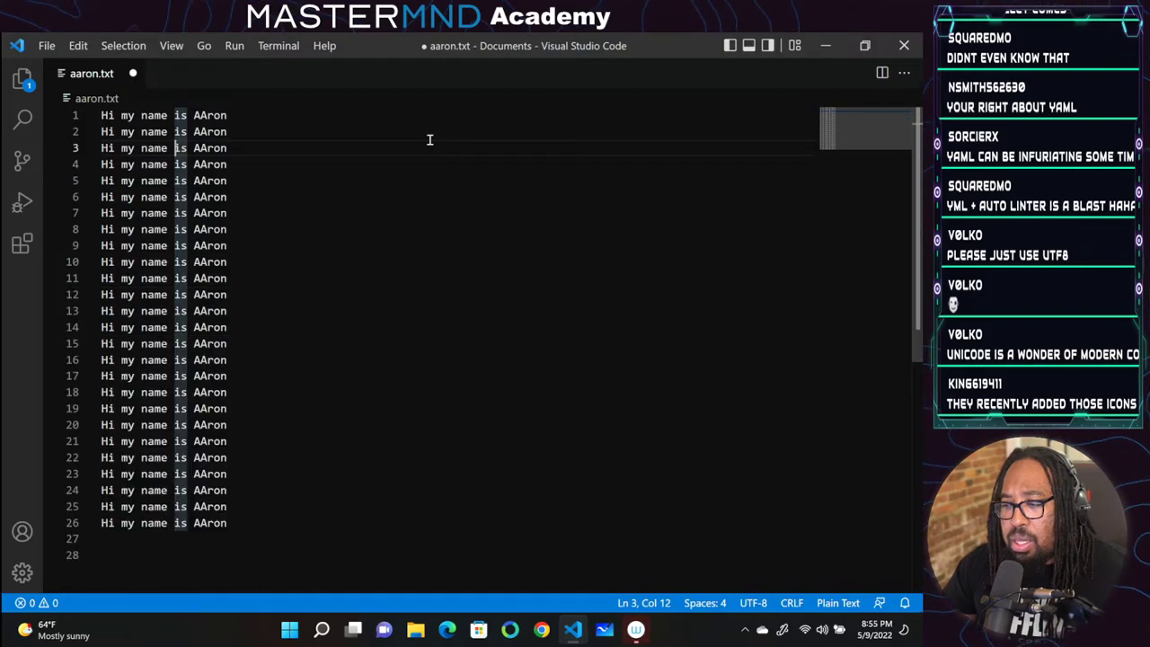
{"action": "key", "text": "ctrl+grave"}
{"action": "key", "text": "ctrl+grave"}
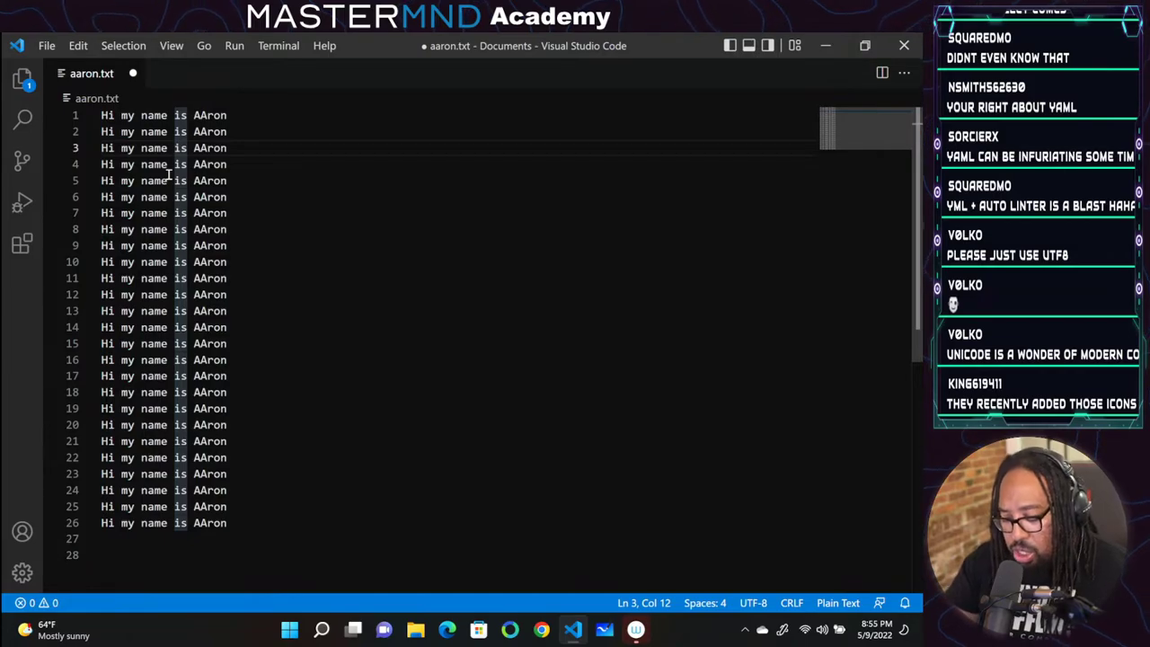
{"action": "key", "text": "ctrl+grave"}
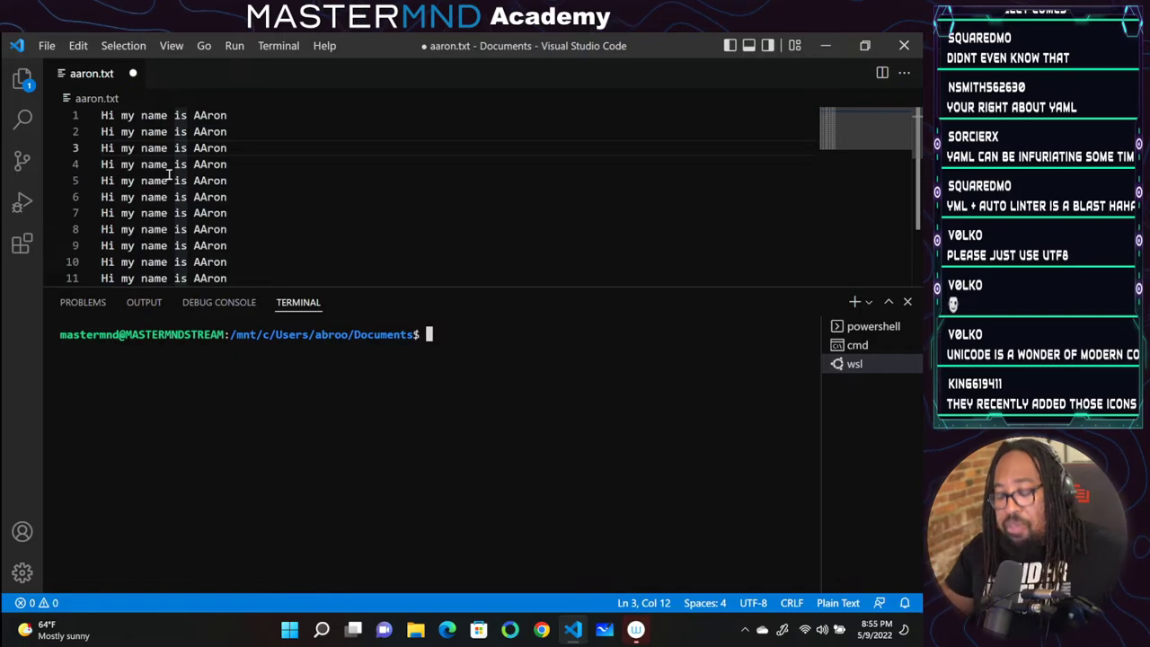
{"action": "key", "text": "ctrl+grave"}
{"action": "key", "text": "ctrl+grave"}
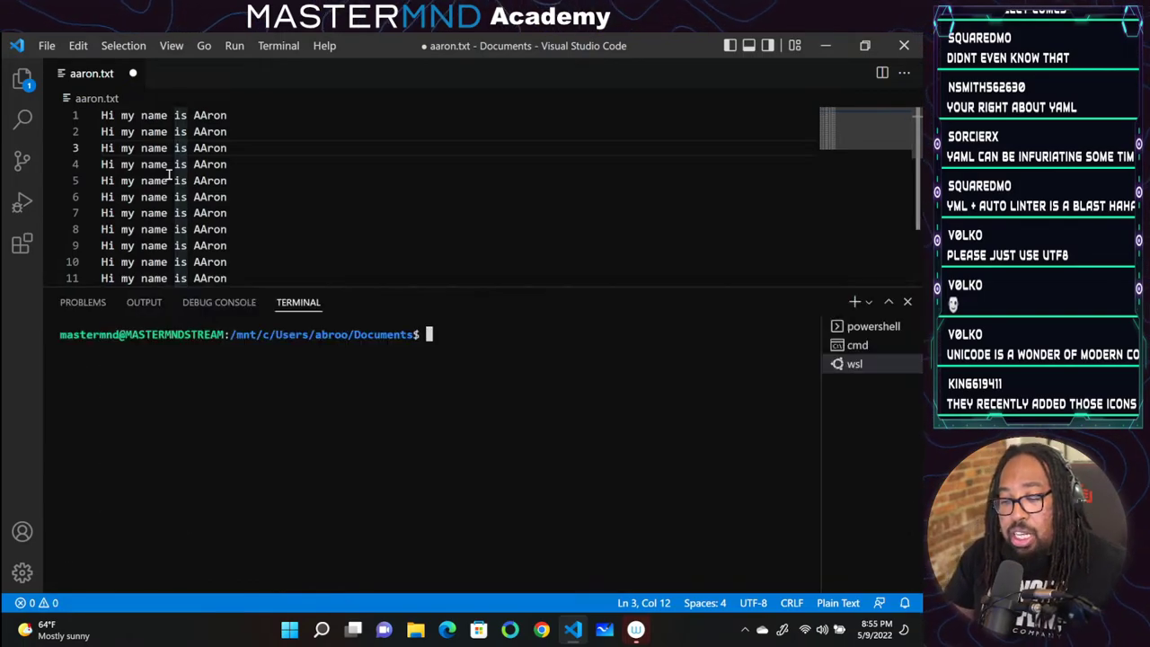
{"action": "key", "text": "ctrl+grave"}
{"action": "key", "text": "ctrl+grave"}
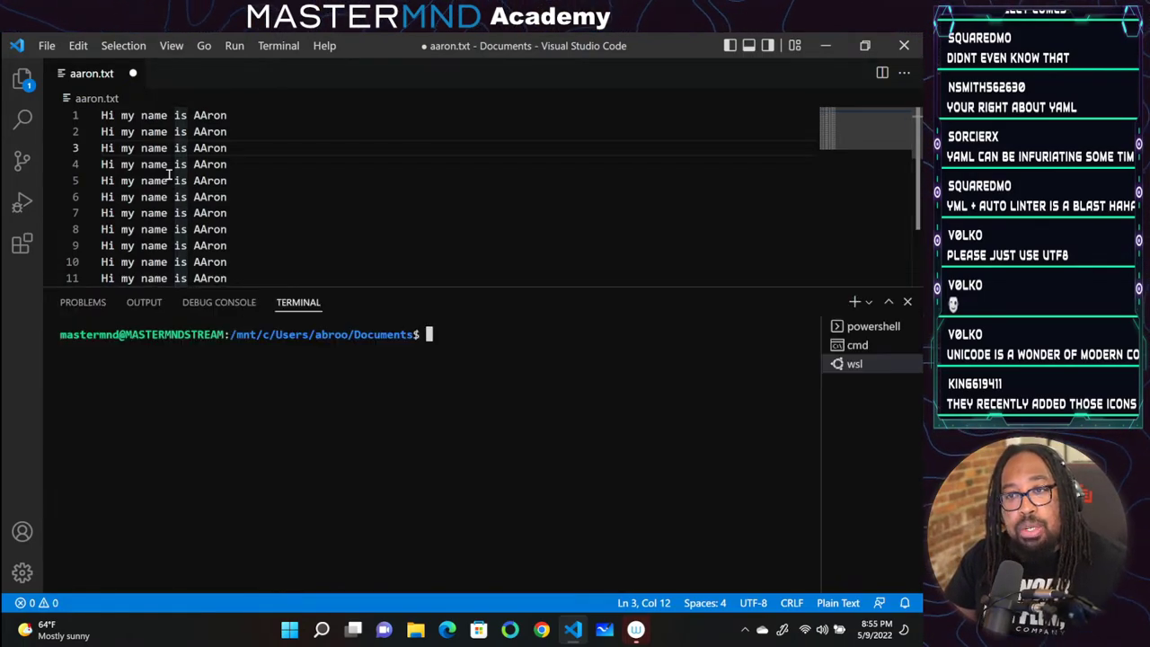
{"action": "key", "text": "ctrl+grave"}
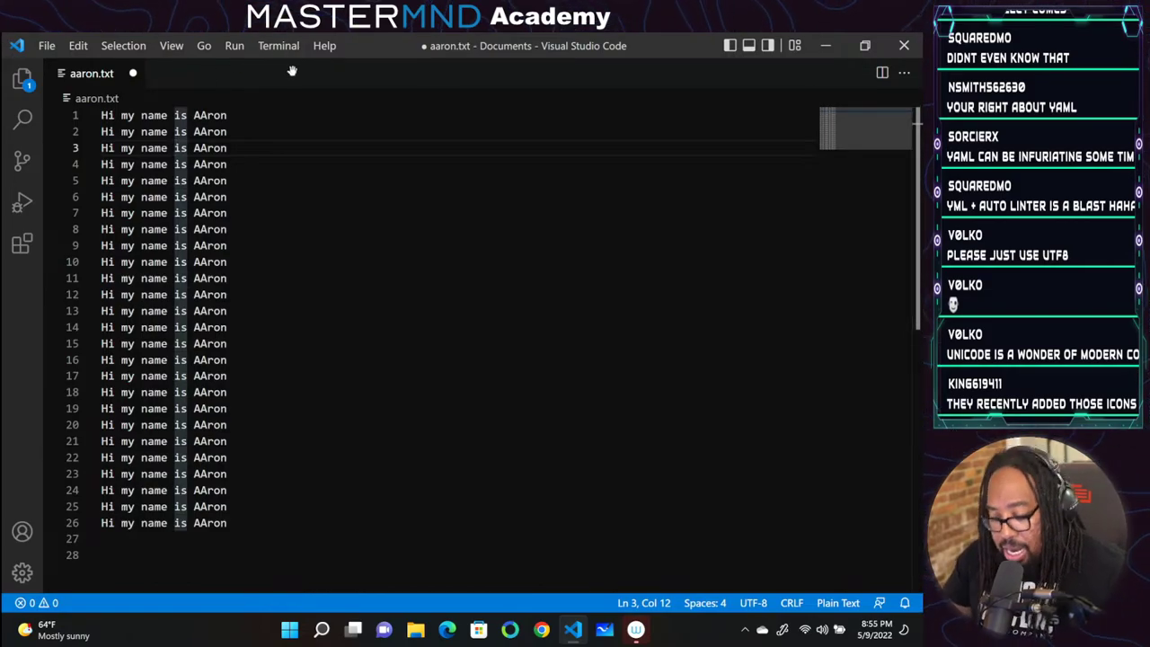
Insert two more copies of the self-introduction sentence before the word "is" on line 3 of the text file
{"action": "type", "text": "Hi my name is AAron Hi my name is AAron"}
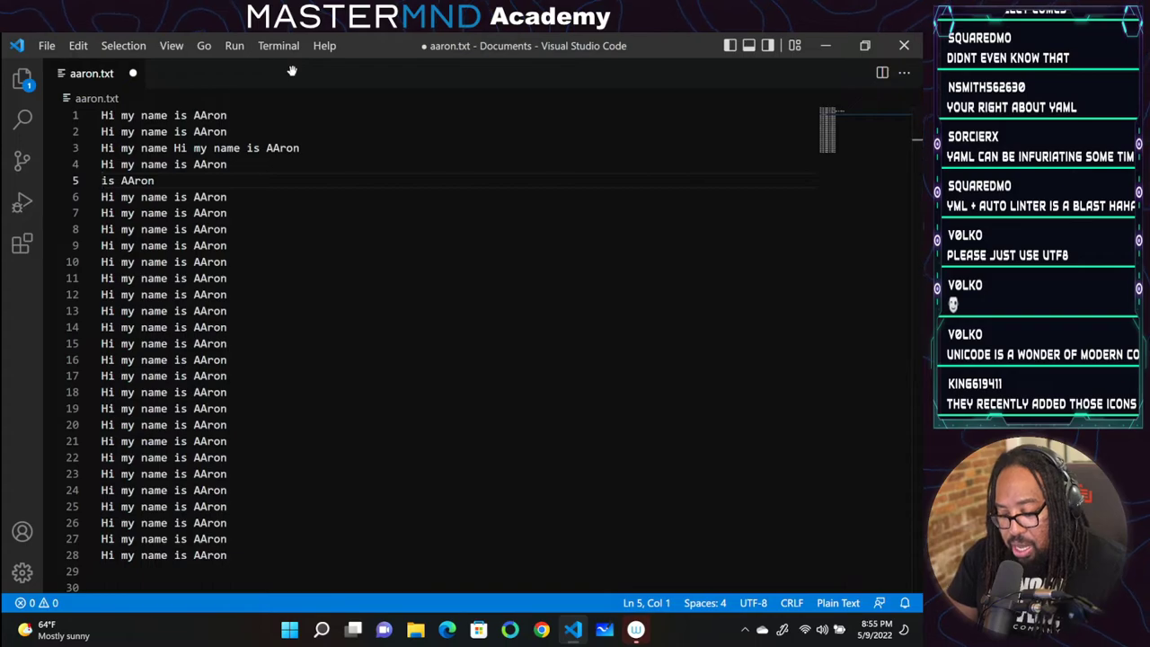
Open the integrated terminal and check the installed Go version with "go version"
{"action": "key", "text": "ctrl+grave"}
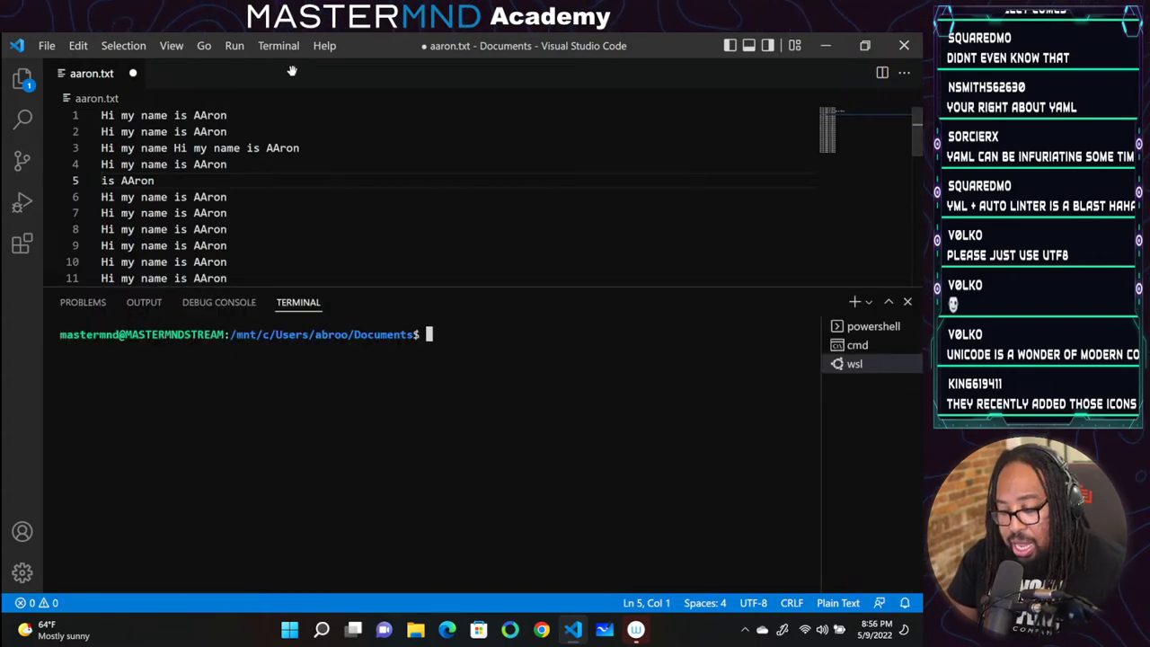
{"action": "type", "text": "go version"}
{"action": "key", "text": "Return"}
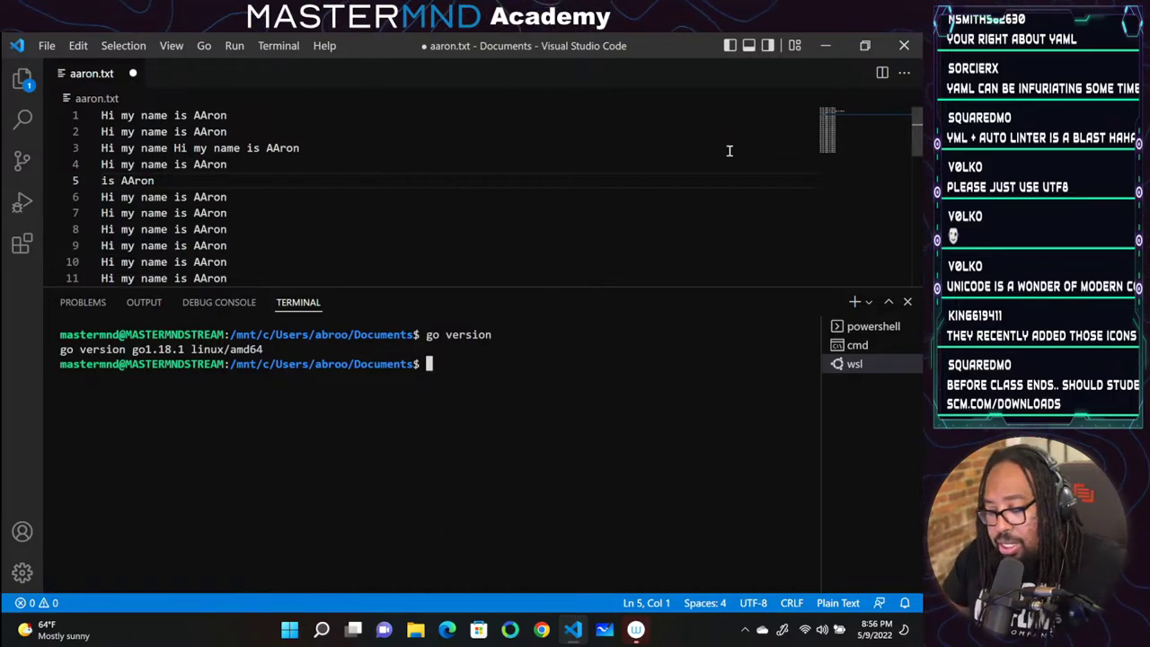
Switch to the Chrome browser, show the Go Playground page in a maximized window and enlarge it to 175%
{"action": "key", "text": "alt+Tab"}
{"action": "left_click", "coordinate": [107, 511]}
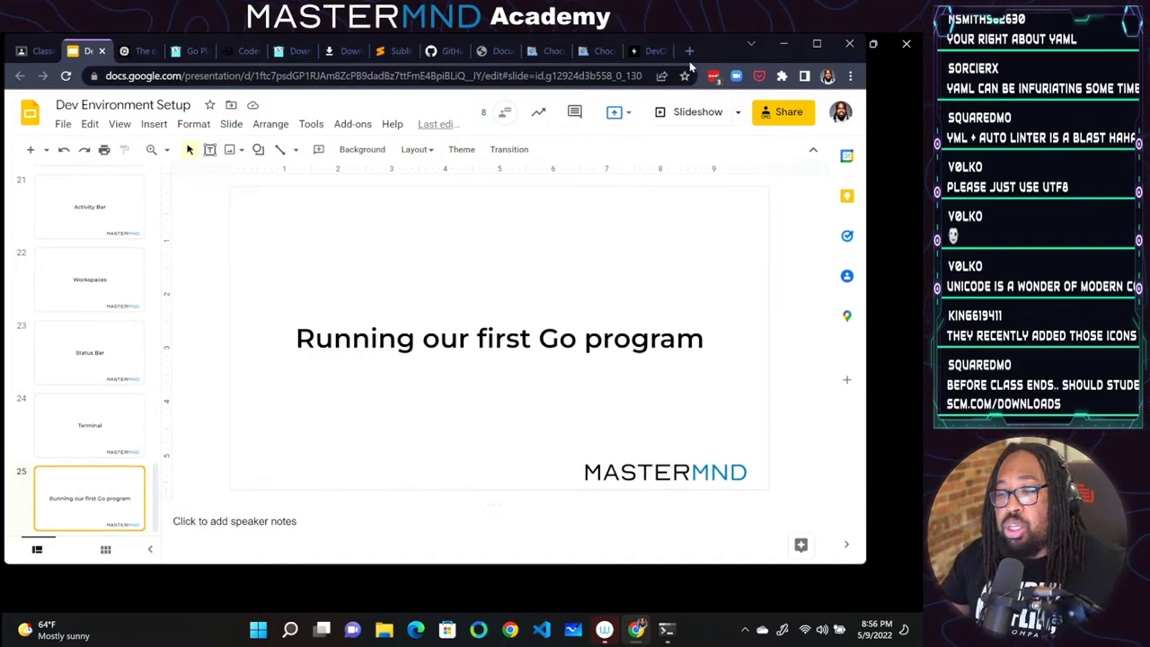
{"action": "left_click", "coordinate": [184, 52]}
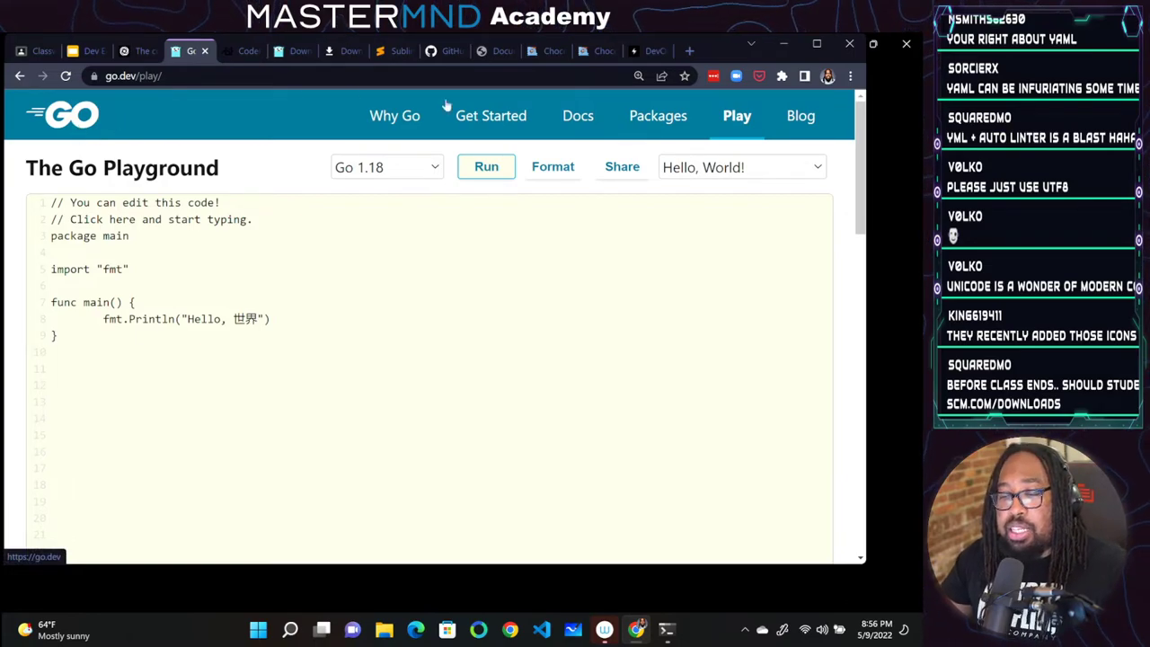
{"action": "left_click", "coordinate": [817, 43]}
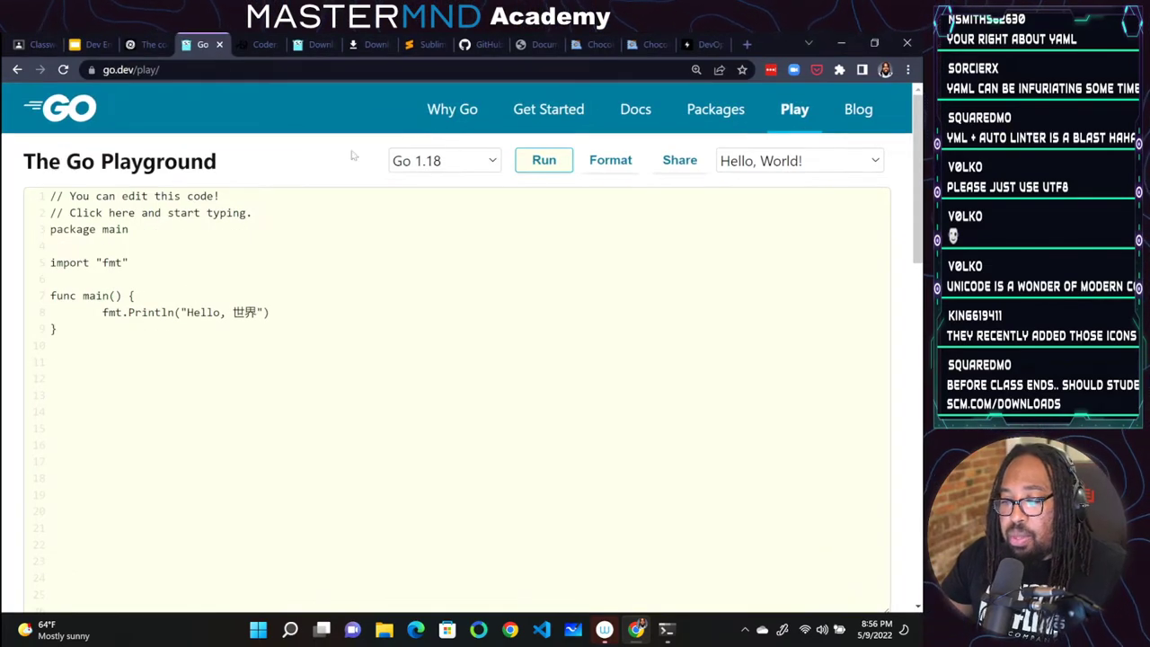
{"action": "key", "text": "ctrl+plus"}
{"action": "key", "text": "ctrl+plus"}
{"action": "key", "text": "ctrl+plus"}
{"action": "key", "text": "ctrl+plus"}
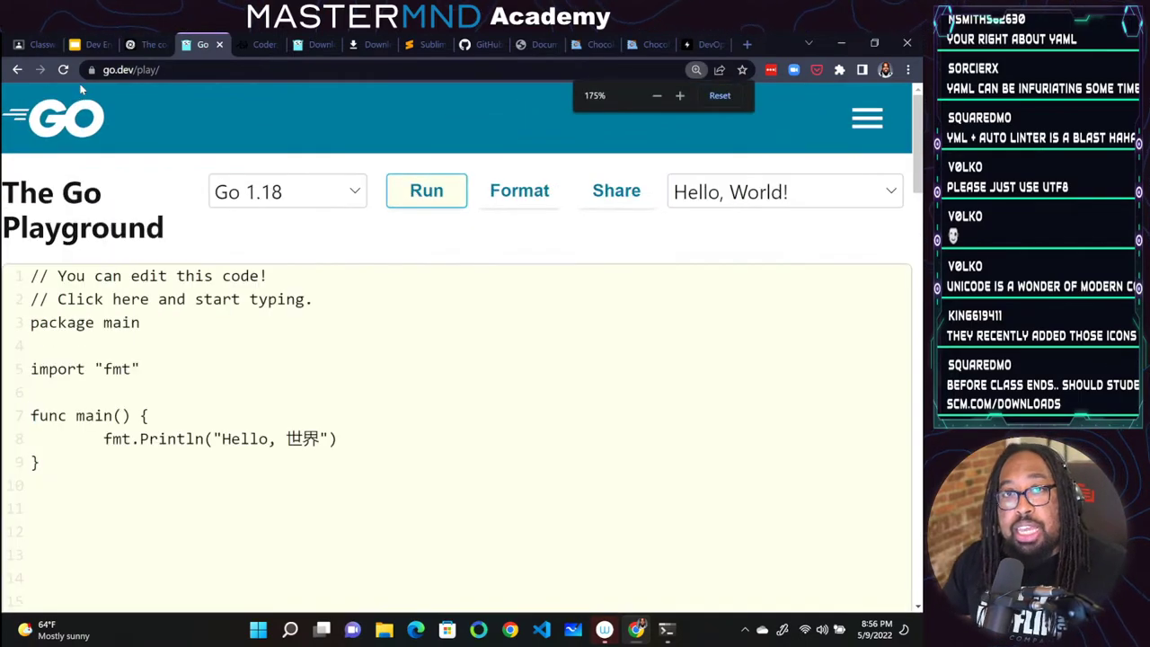
Copy the entire Hello, World! sample program from the Go Playground editor
{"action": "scroll", "coordinate": [246, 311], "scroll_direction": "down", "scroll_amount": 2}
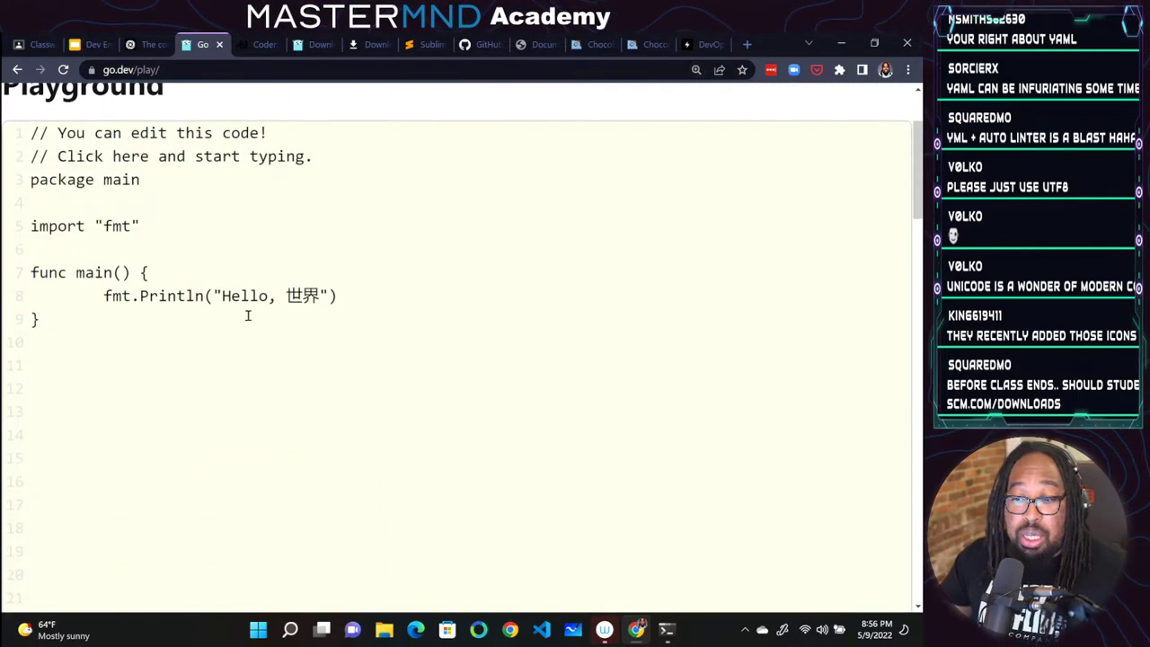
{"action": "scroll", "coordinate": [290, 356], "scroll_direction": "up", "scroll_amount": 2}
{"action": "scroll", "coordinate": [260, 353], "scroll_direction": "down", "scroll_amount": 2}
{"action": "scroll", "coordinate": [276, 338], "scroll_direction": "up", "scroll_amount": 1}
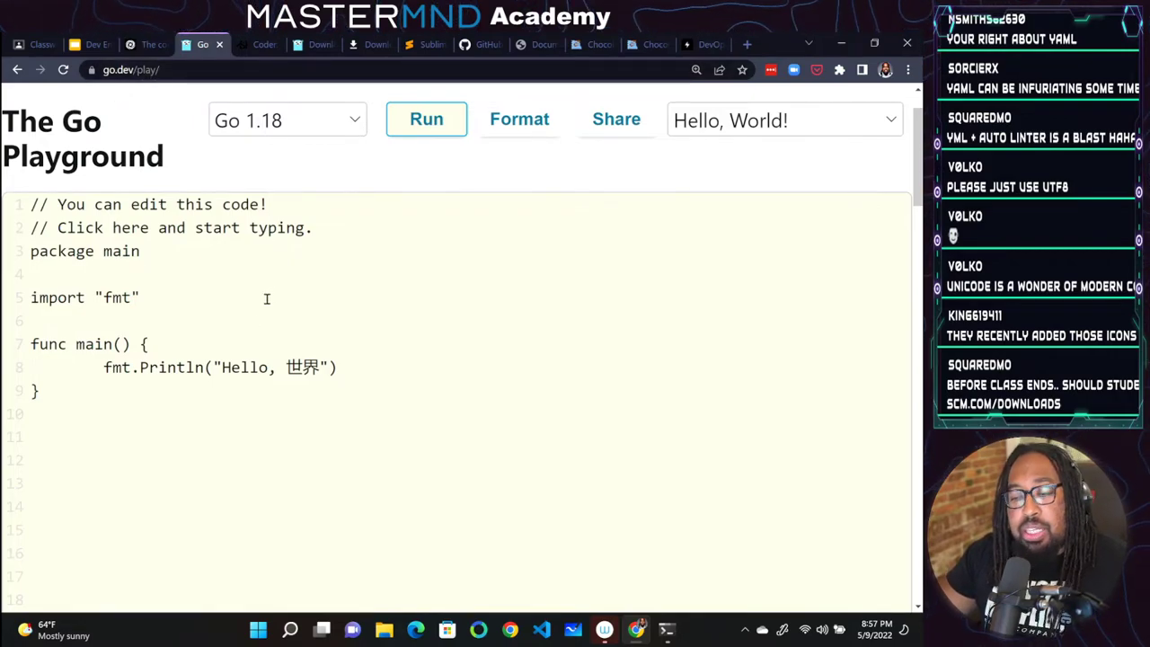
{"action": "scroll", "coordinate": [149, 269], "scroll_direction": "down", "scroll_amount": 1}
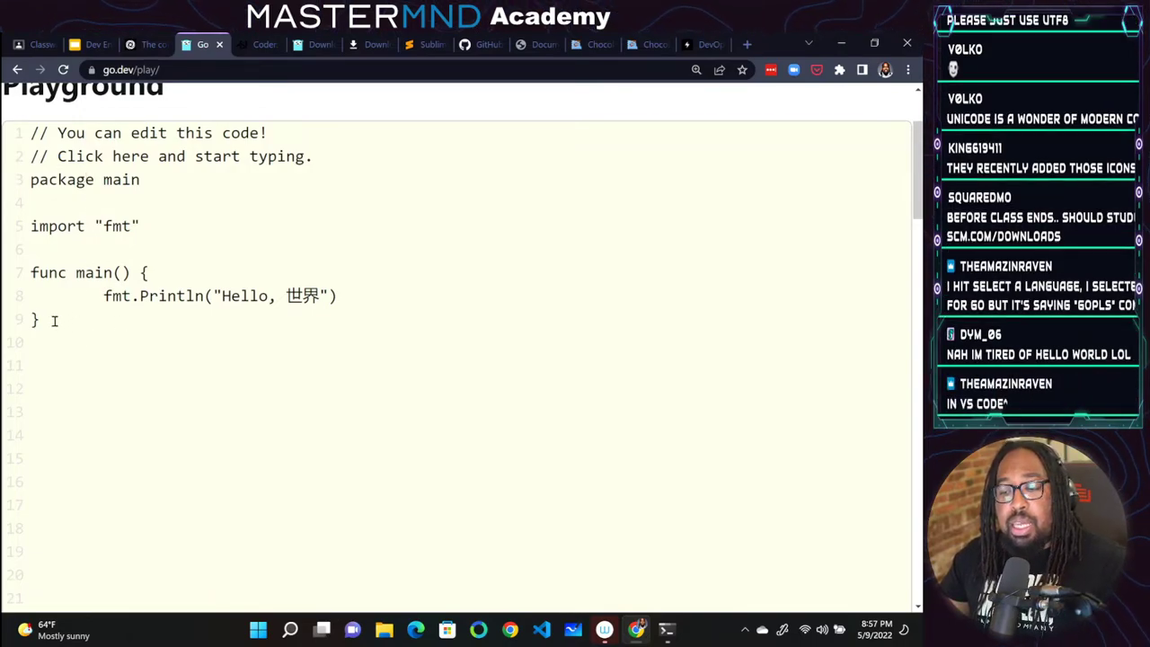
{"action": "left_click_drag", "start_coordinate": [40, 321], "coordinate": [29, 226]}
{"action": "left_click", "coordinate": [296, 199]}
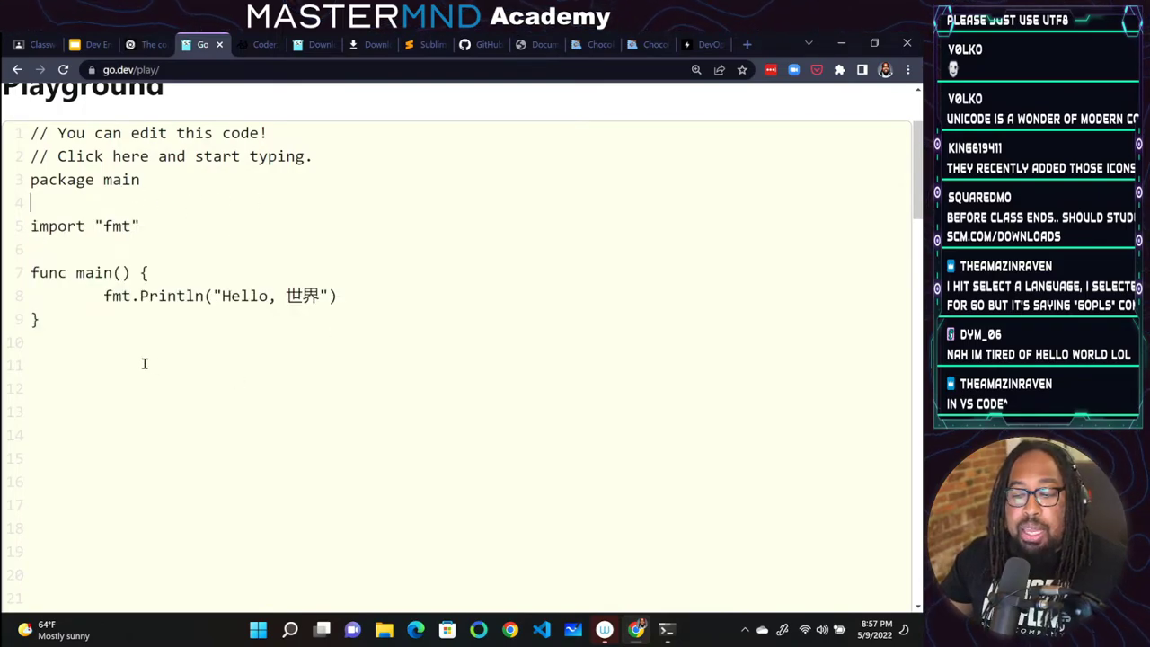
{"action": "left_click_drag", "start_coordinate": [15, 328], "coordinate": [27, 266]}
{"action": "key", "text": "ctrl+c"}
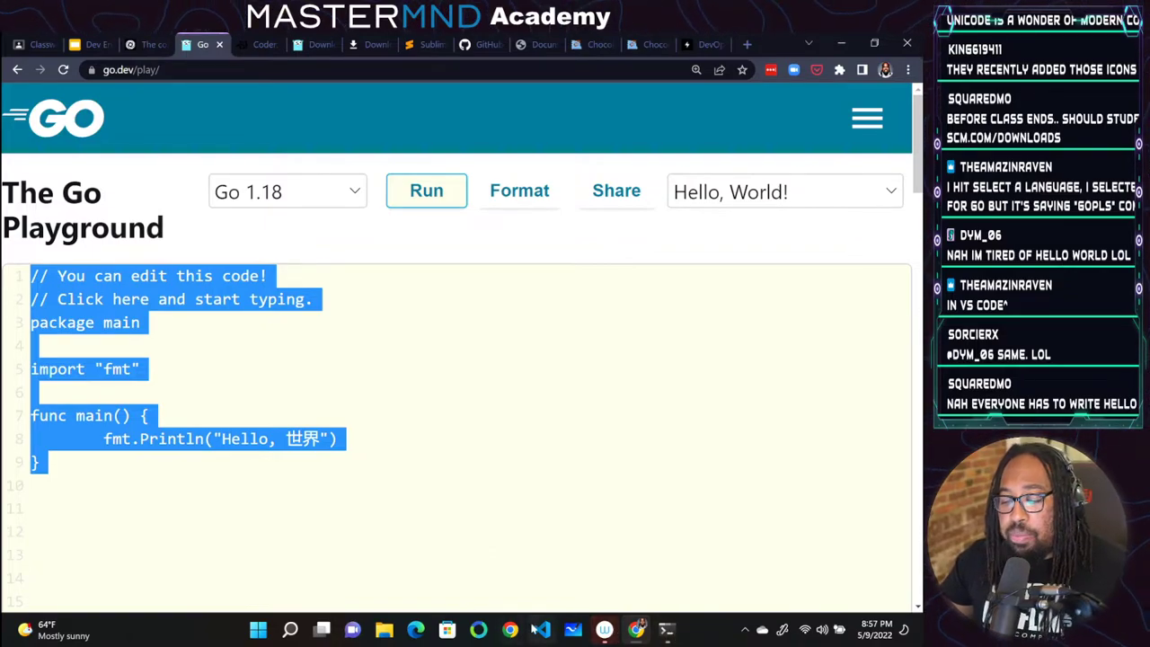
Switch to Visual Studio Code and close aaron.txt without saving its changes, with the file explorer shown
{"action": "left_click", "coordinate": [595, 378]}
{"action": "key", "text": "ctrl+super+Left"}
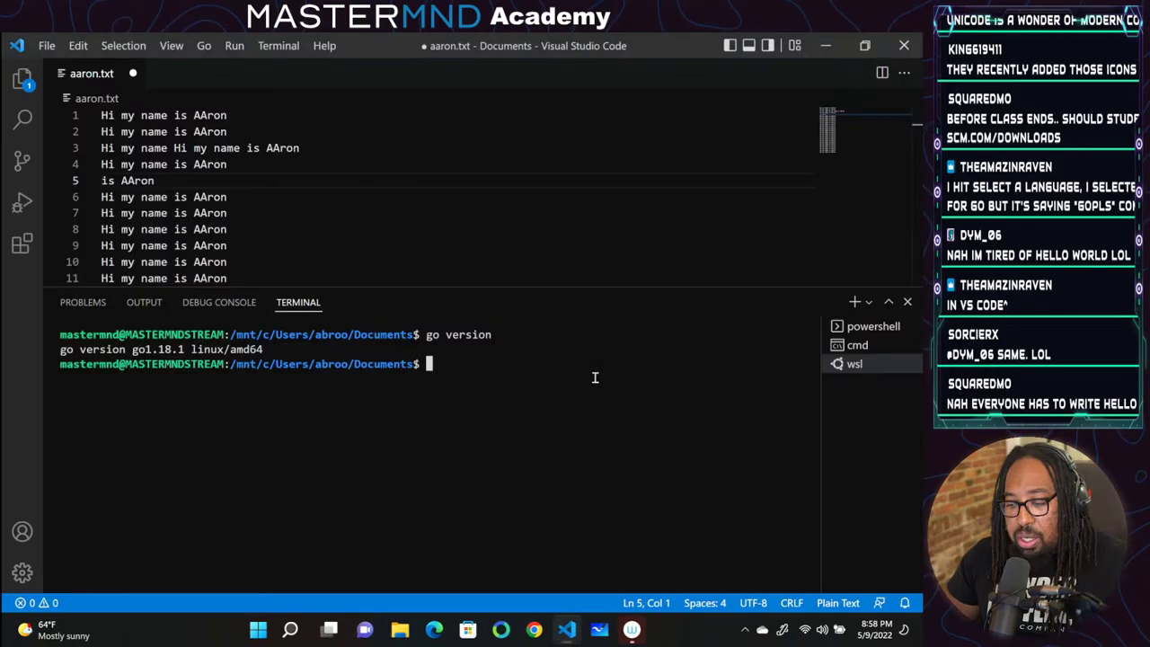
{"action": "left_click", "coordinate": [27, 90]}
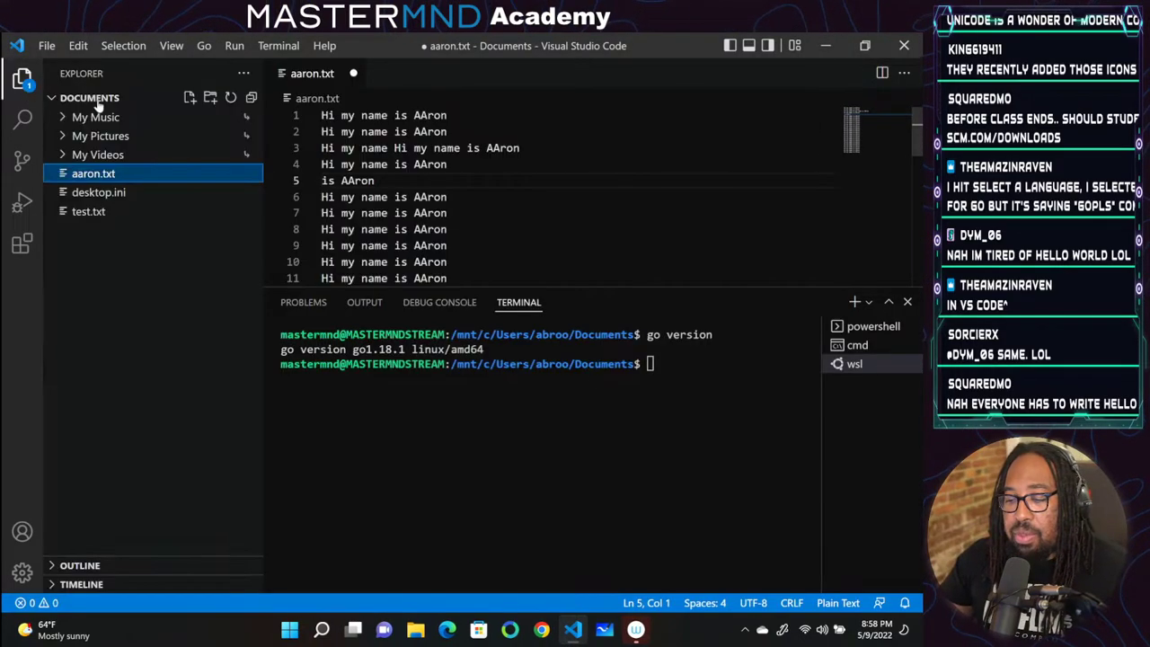
{"action": "left_click", "coordinate": [353, 73]}
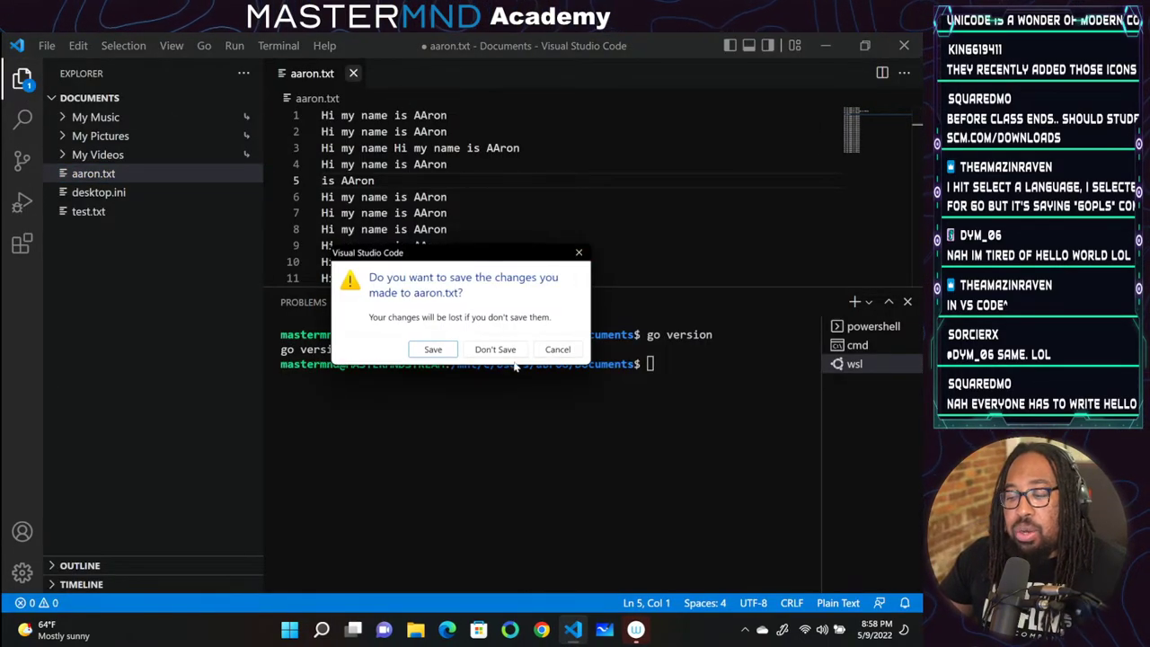
{"action": "left_click", "coordinate": [489, 345]}
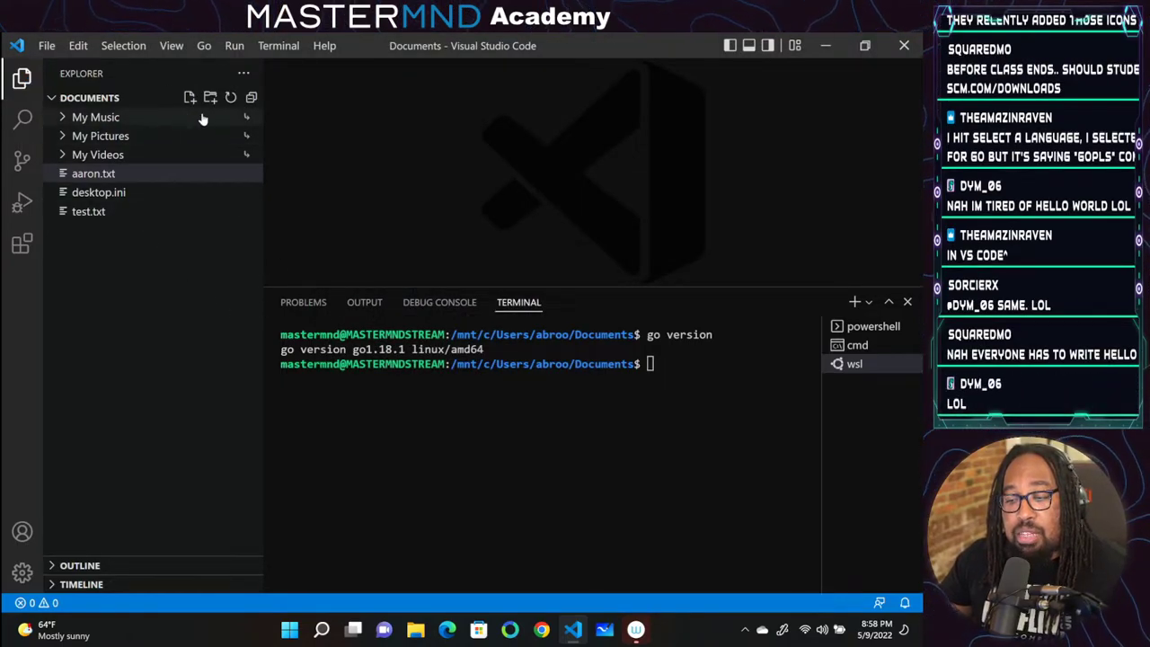
Create a new file named hello.go in the Documents folder
{"action": "left_click", "coordinate": [20, 81]}
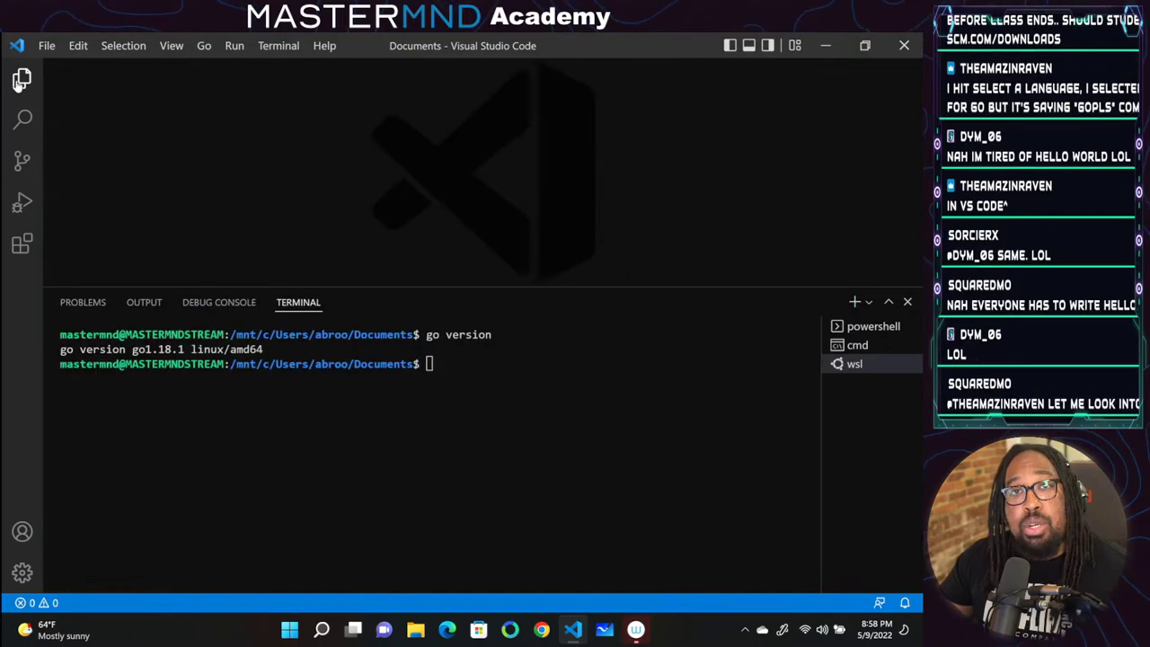
{"action": "left_click", "coordinate": [20, 81]}
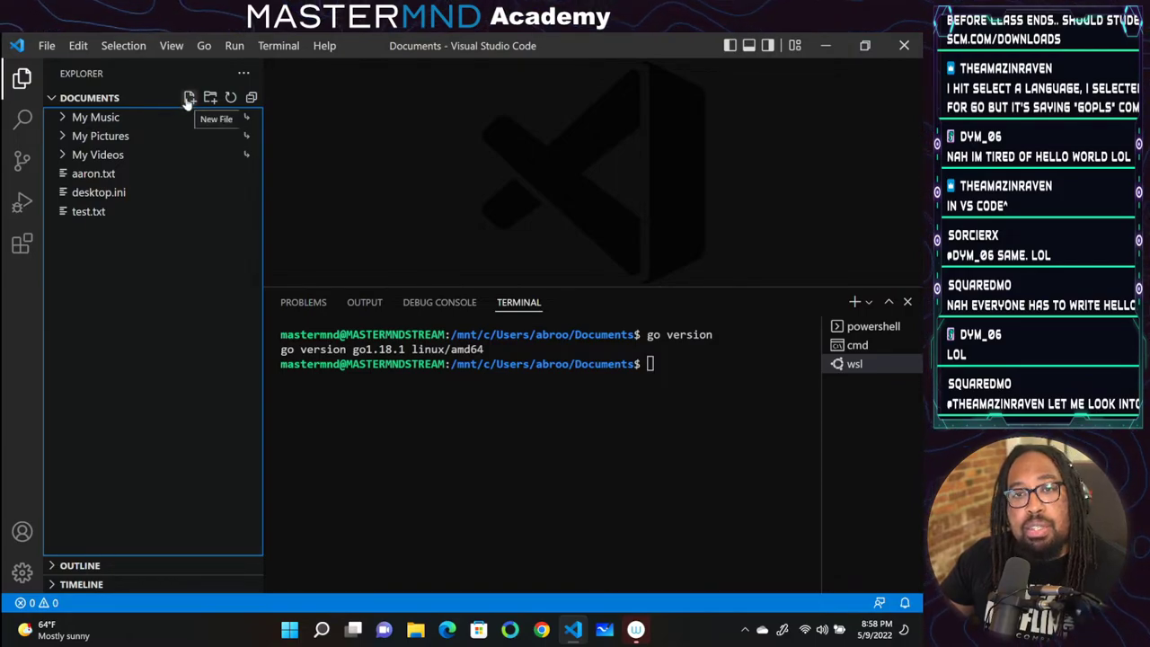
{"action": "left_click", "coordinate": [48, 46]}
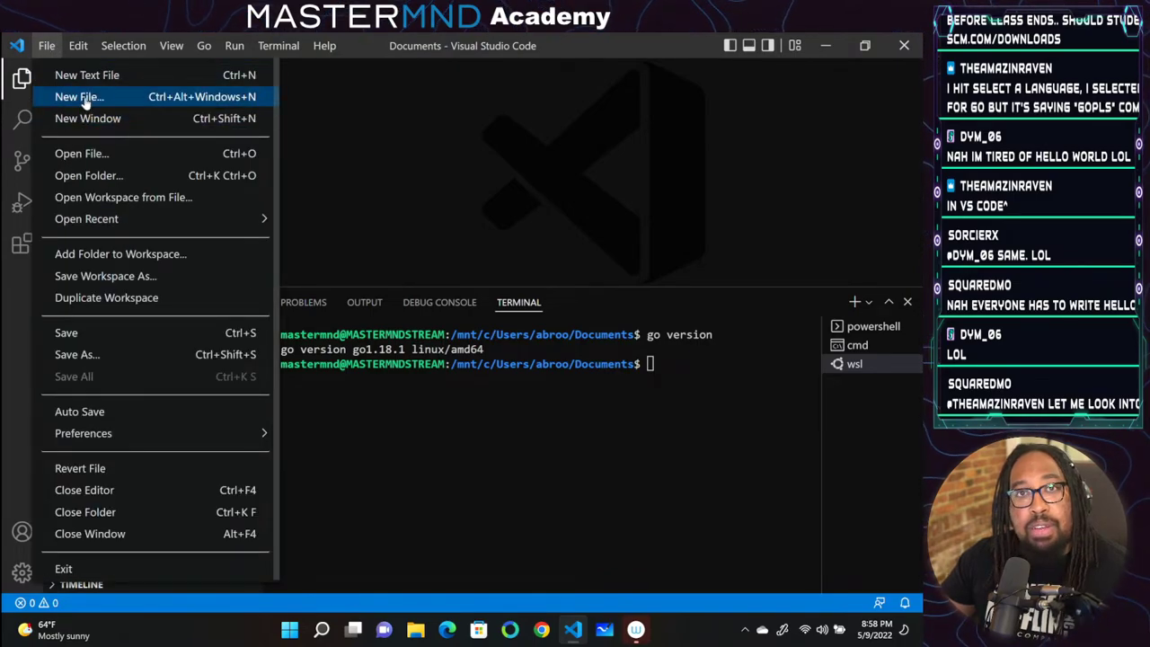
{"action": "key", "text": "Escape"}
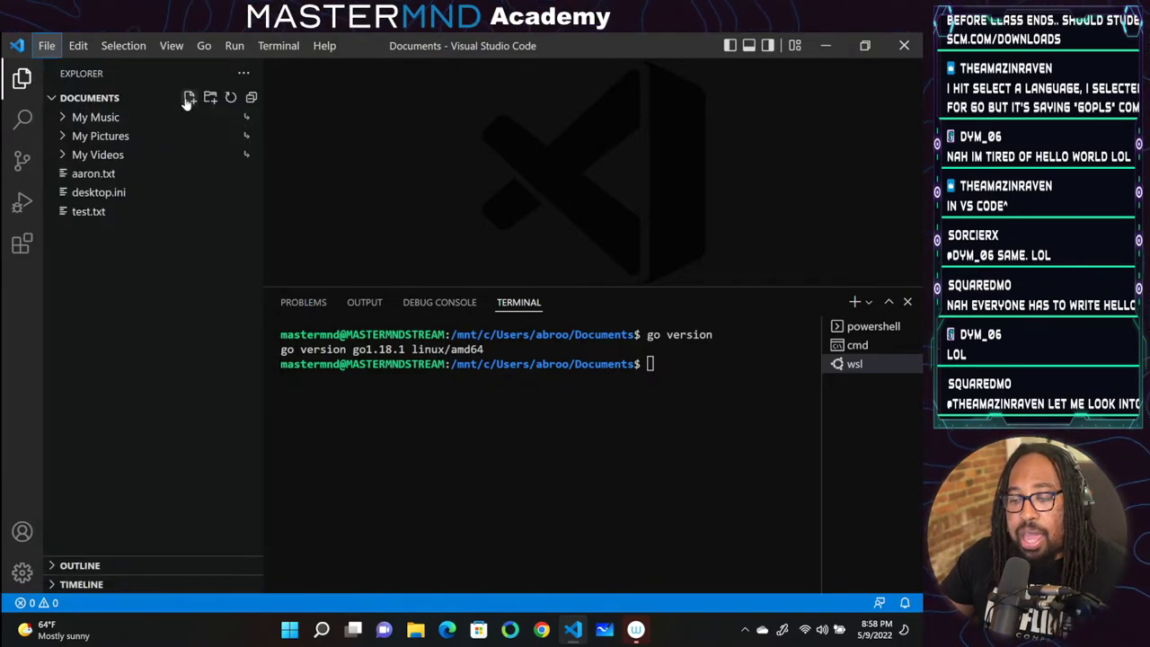
{"action": "left_click", "coordinate": [189, 97]}
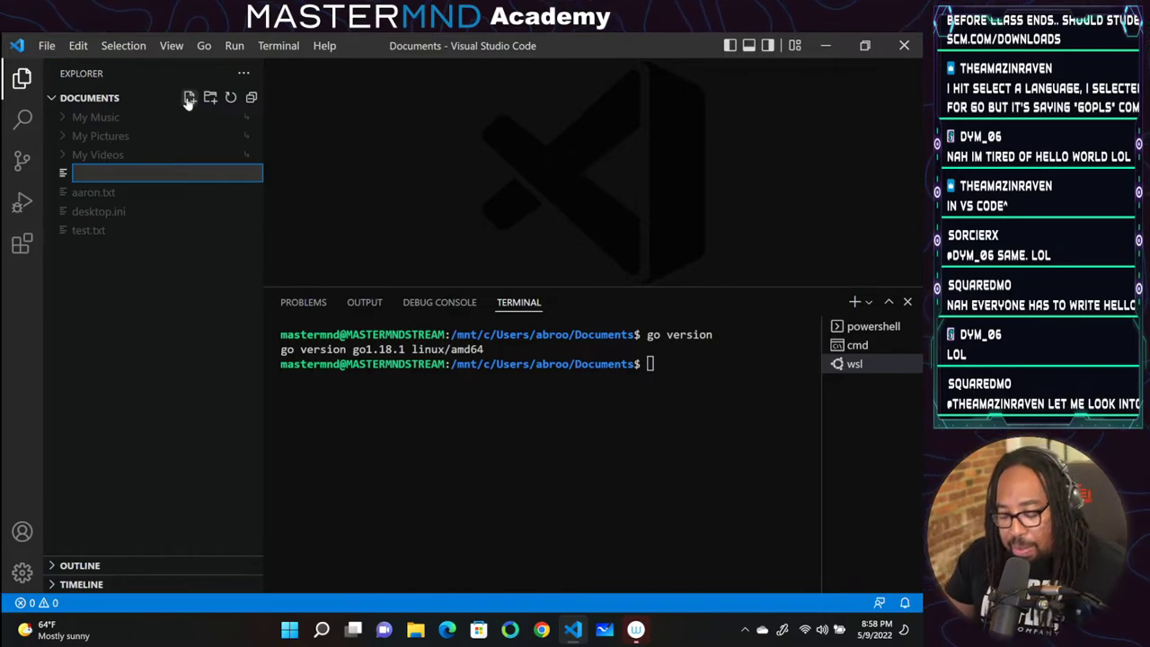
{"action": "type", "text": "hello,"}
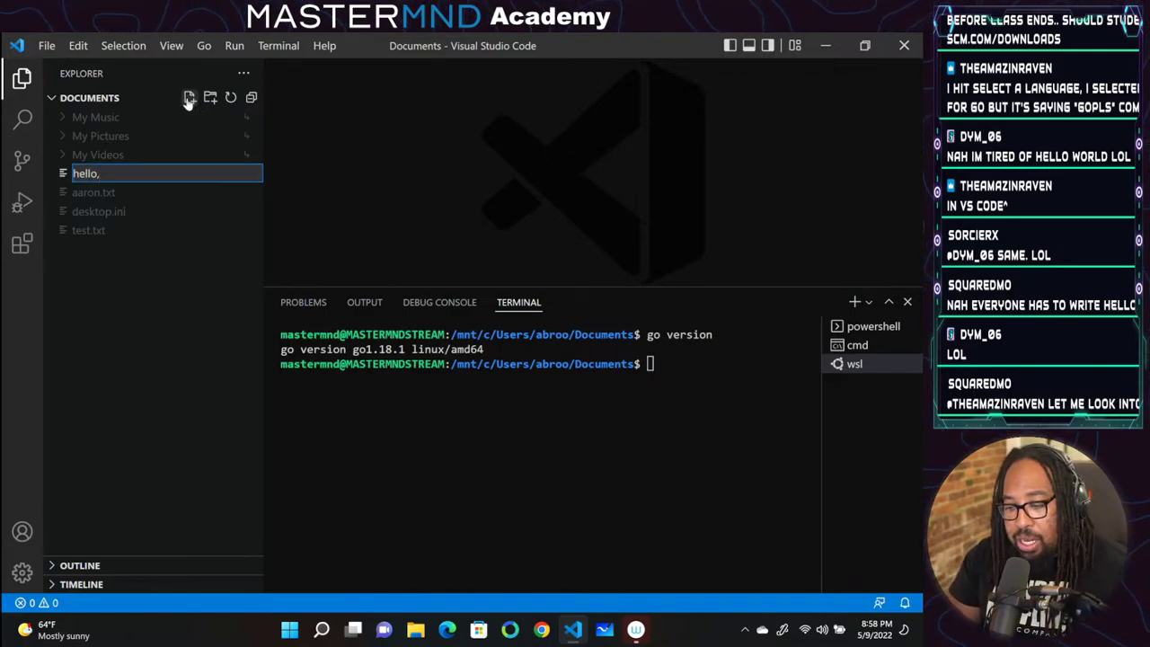
{"action": "key", "text": "BackSpace"}
{"action": "type", "text": ".go"}
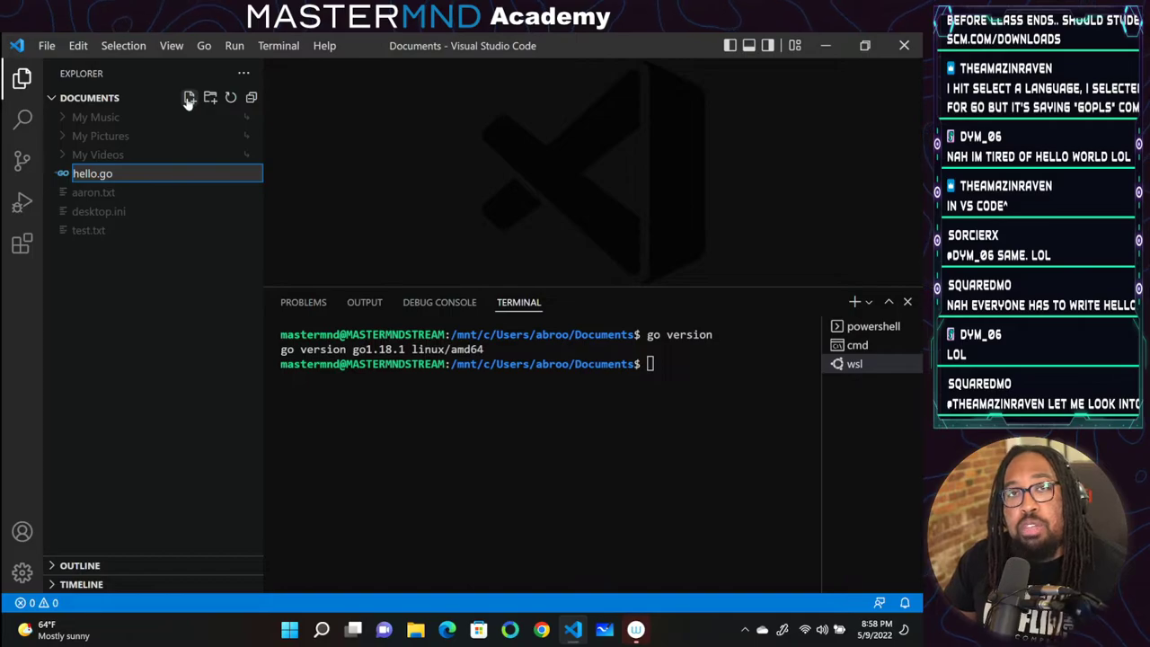
{"action": "key", "text": "Return"}
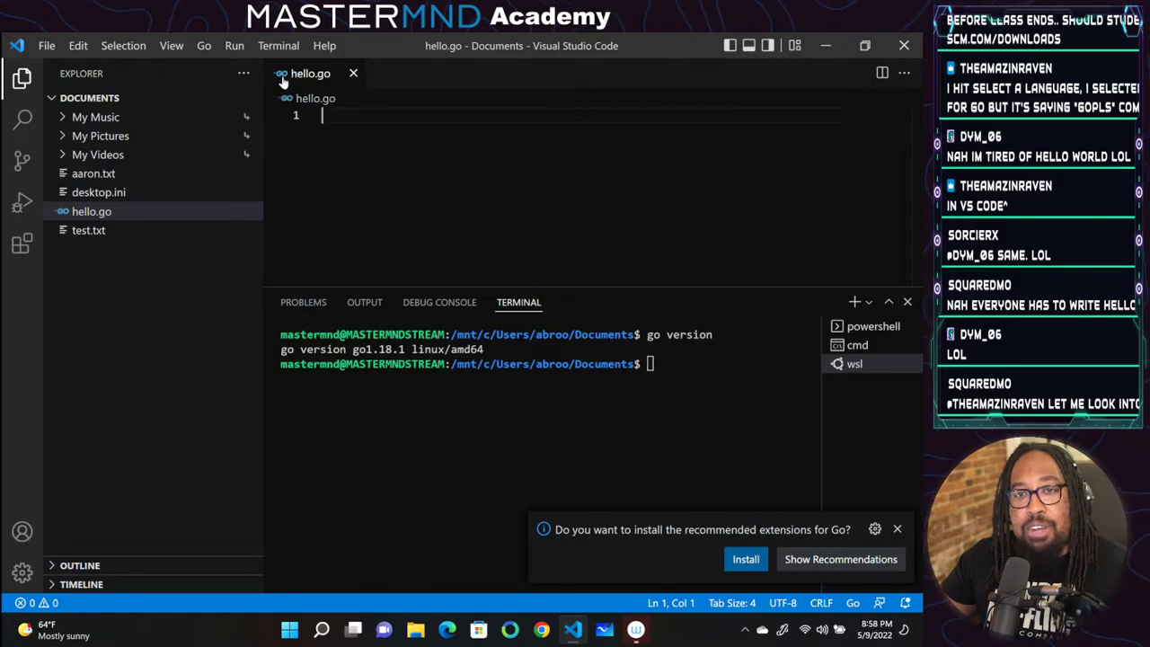
Install the recommended Go extension and all of its missing Go tools, including gopls
{"action": "left_click", "coordinate": [742, 559]}
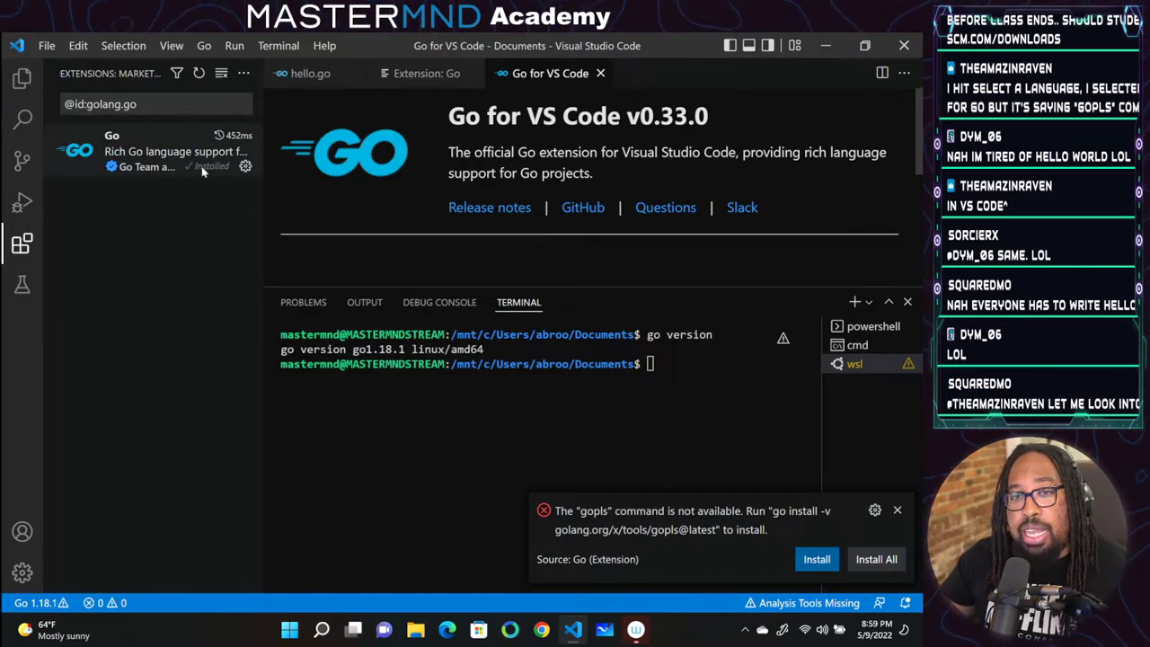
{"action": "mouse_move", "coordinate": [202, 167]}
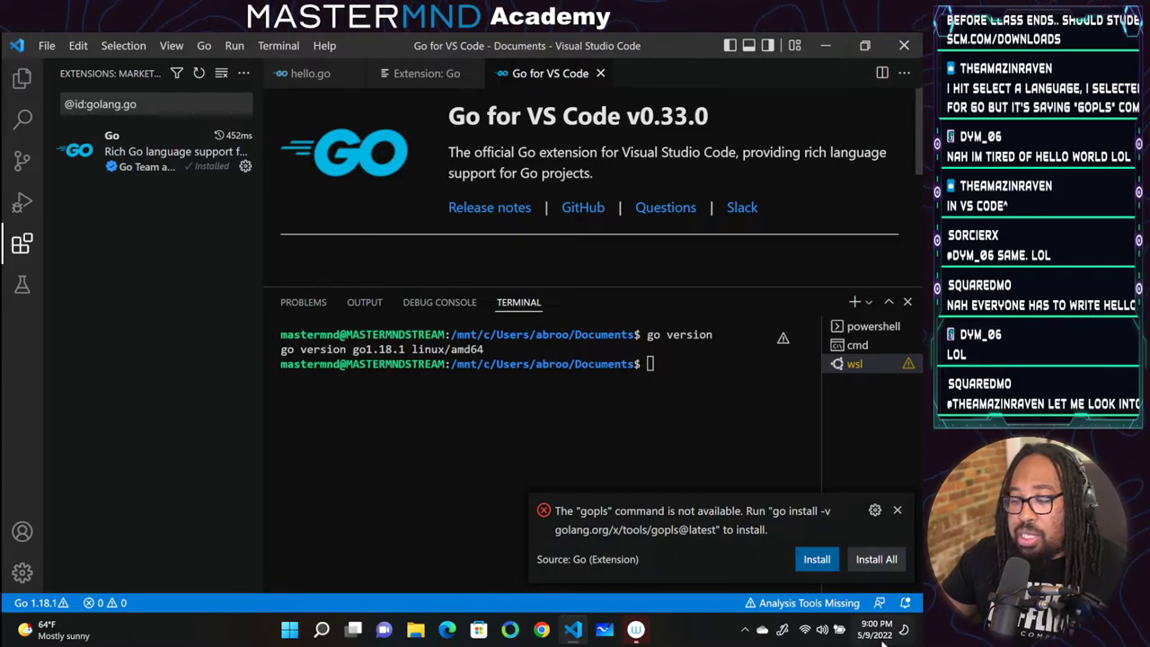
{"action": "left_click", "coordinate": [874, 560]}
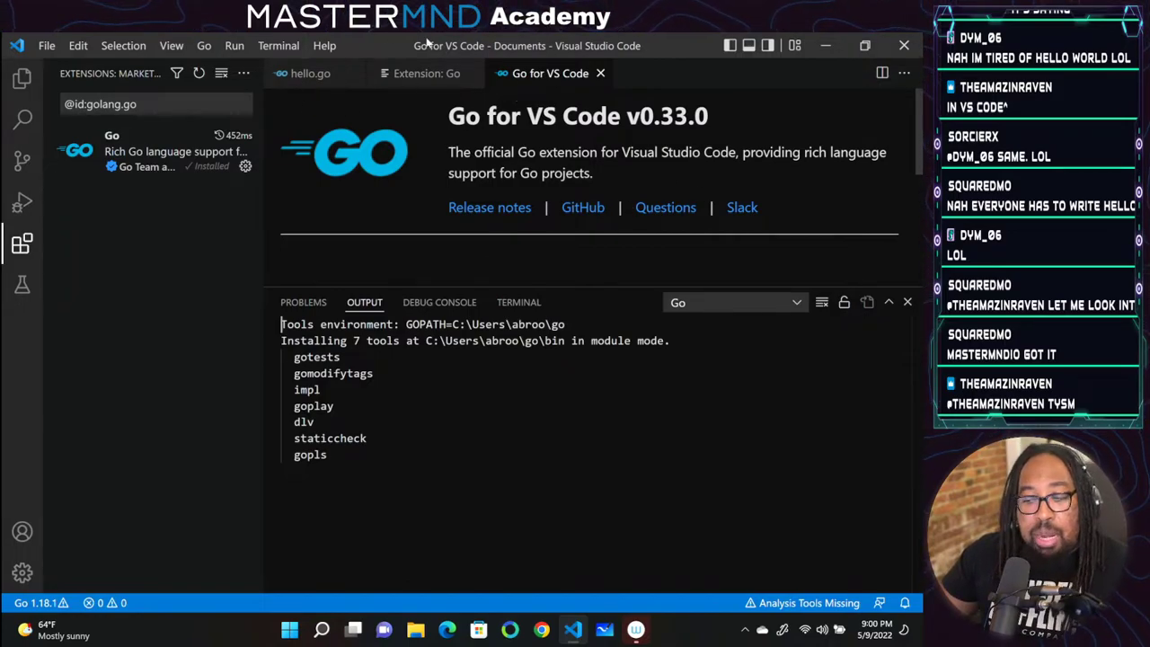
Return to hello.go, dismiss the go-outline installation offer and close the output view
{"action": "left_click", "coordinate": [310, 75]}
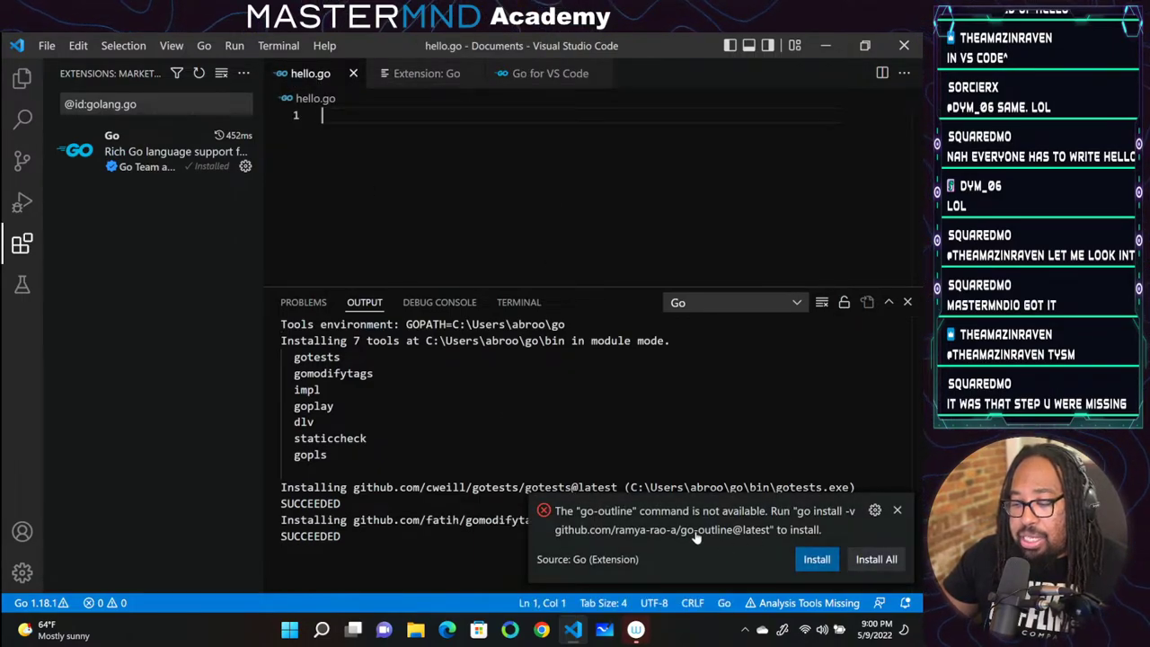
{"action": "left_click", "coordinate": [897, 511]}
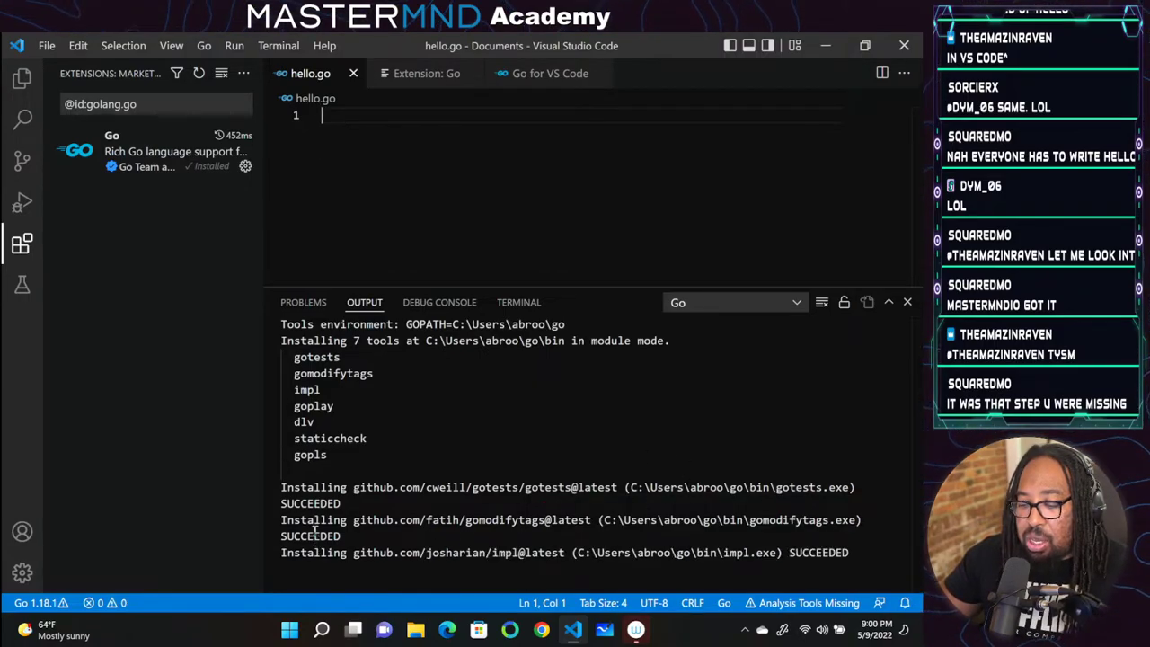
{"action": "left_click", "coordinate": [907, 303]}
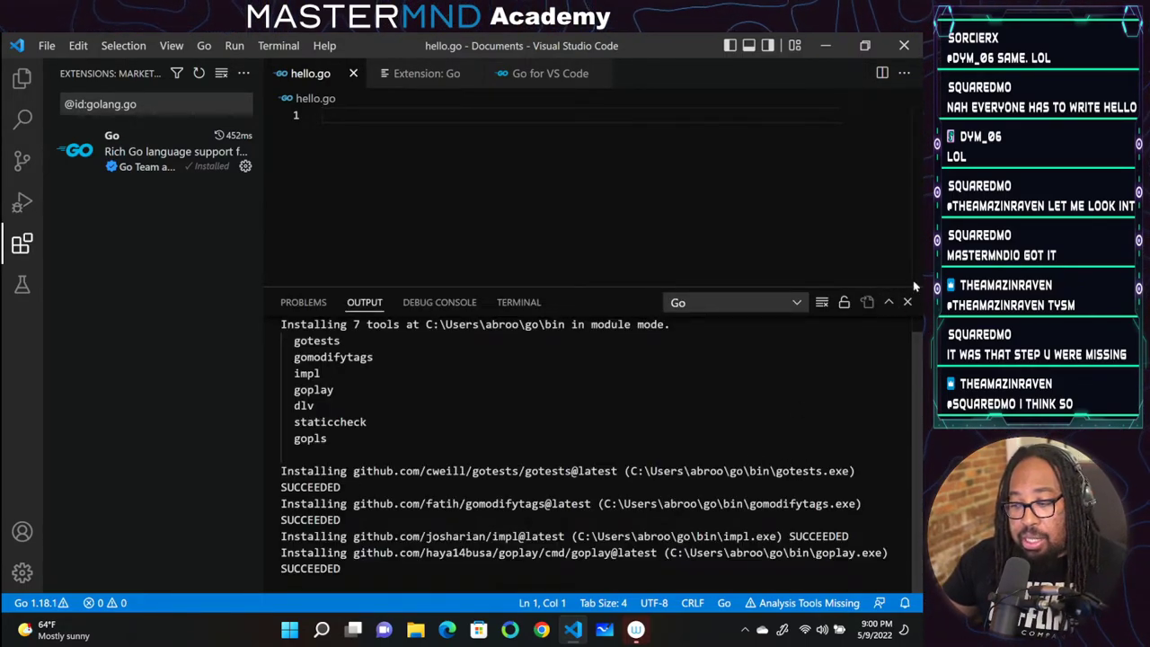
{"action": "left_click", "coordinate": [907, 303]}
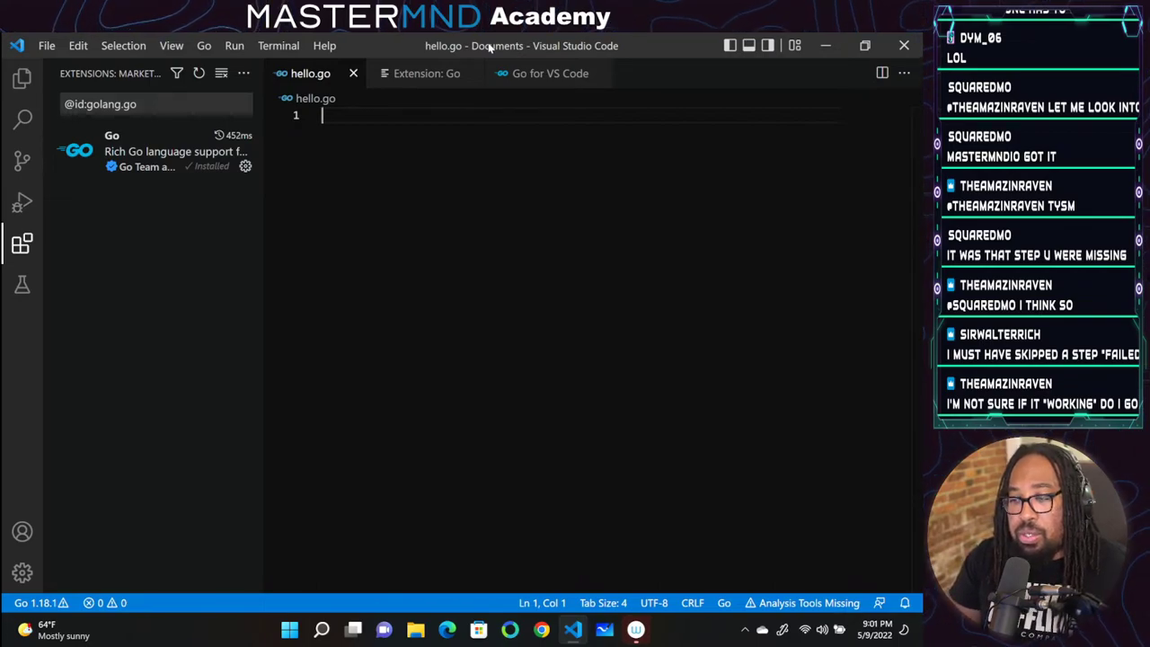
Paste the copied Playground program into hello.go and hide the sidebar to widen the editor
{"action": "key", "text": "ctrl+v"}
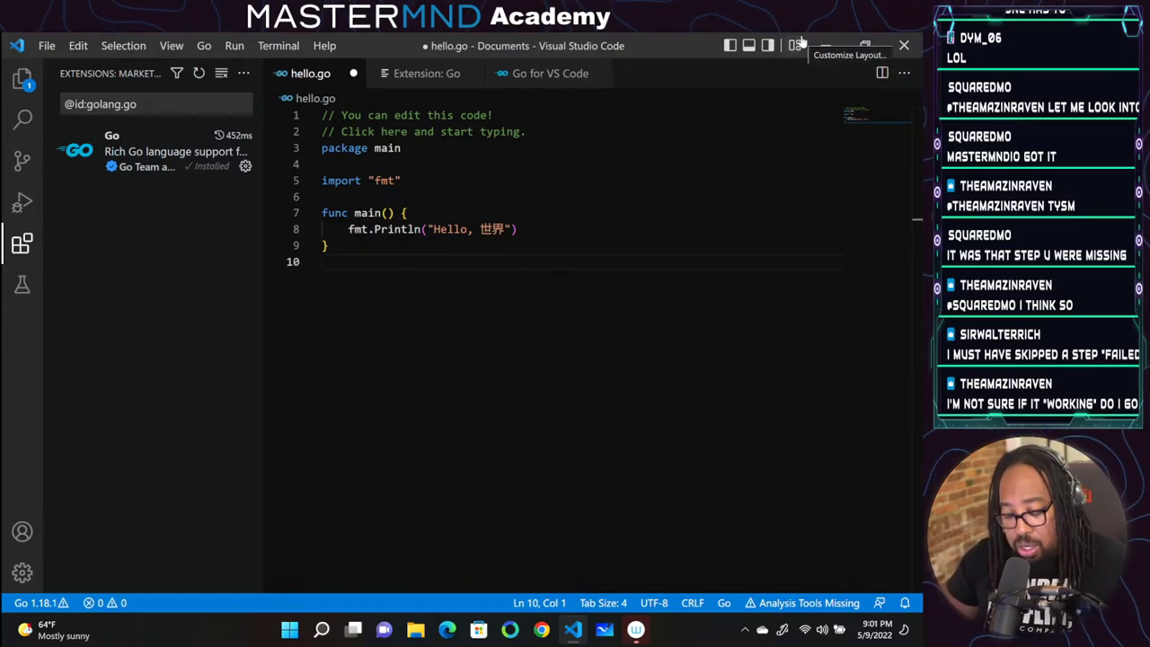
{"action": "key", "text": "alt+Tab"}
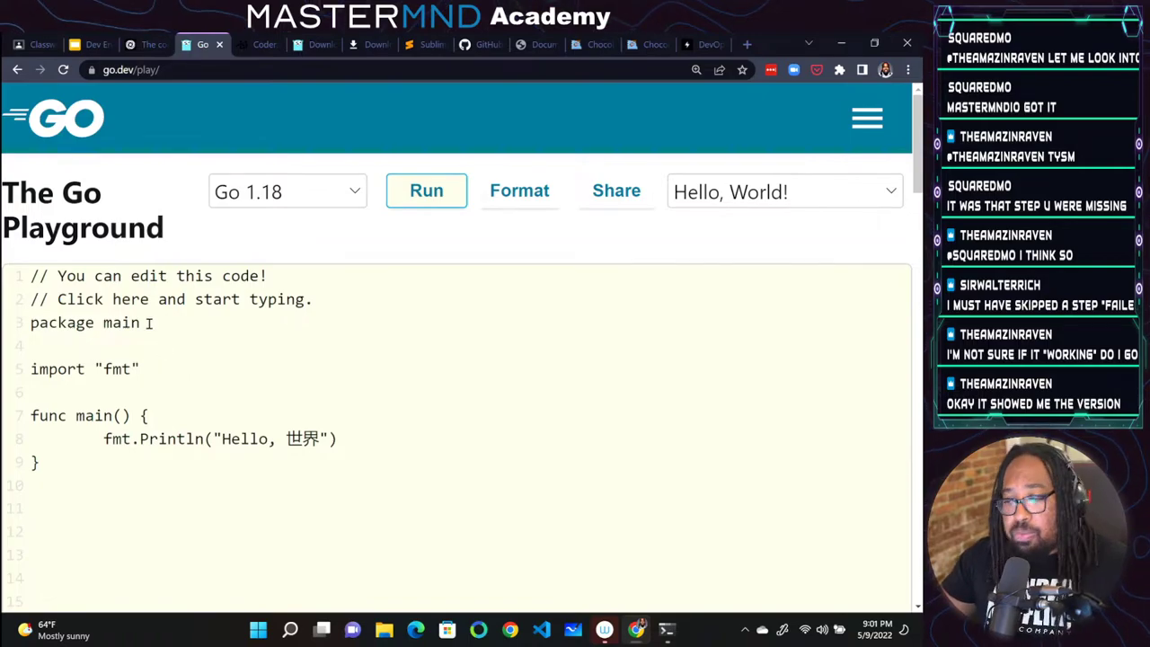
{"action": "key", "text": "shift+Right"}
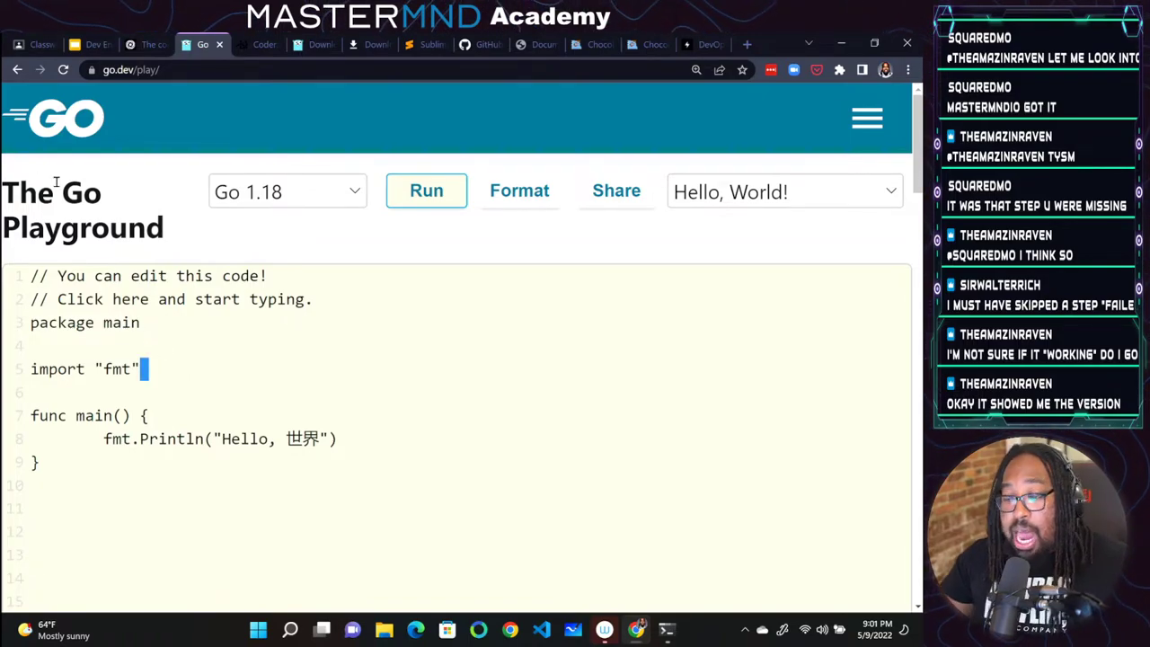
{"action": "key", "text": "alt+Tab"}
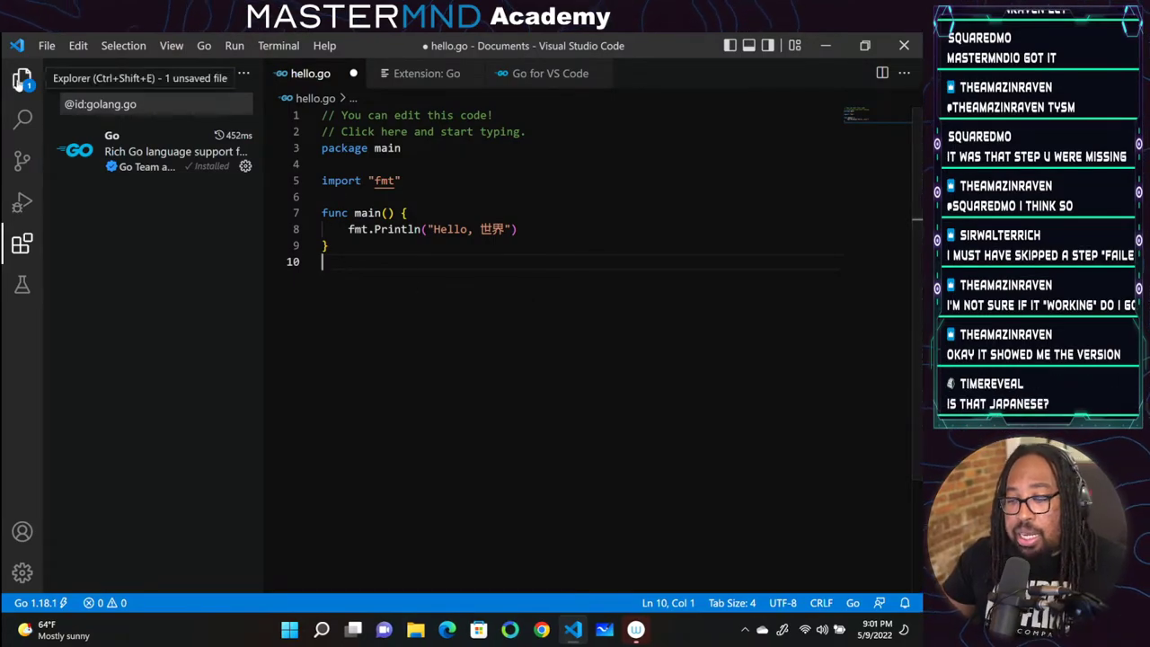
{"action": "left_click", "coordinate": [21, 79]}
{"action": "left_click", "coordinate": [22, 79]}
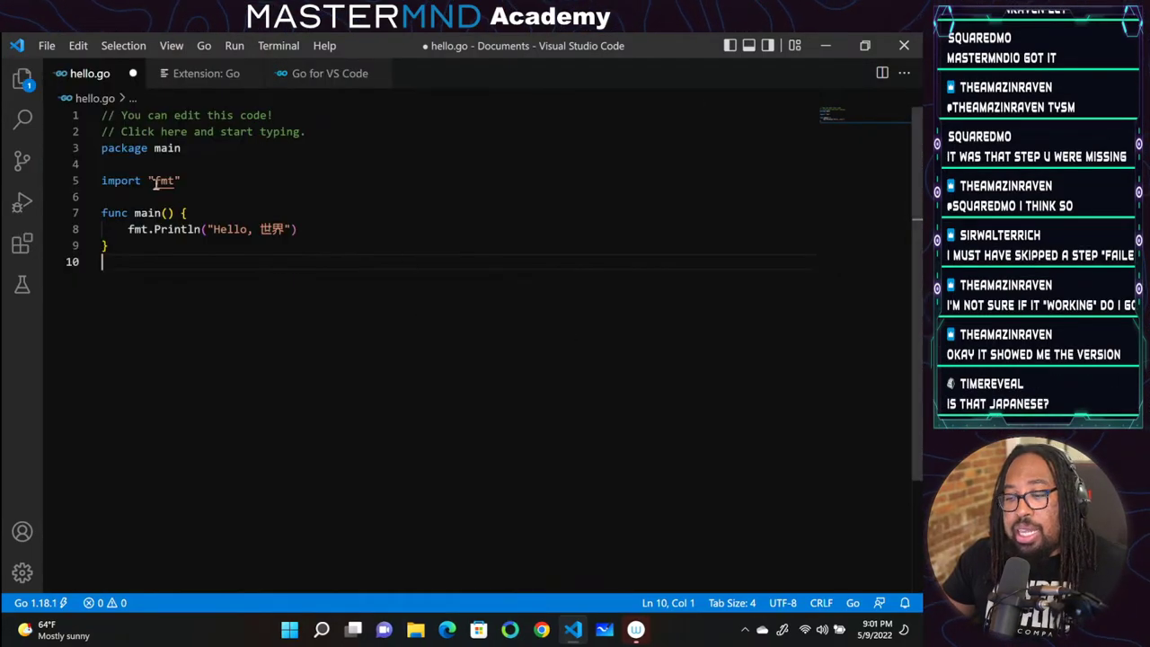
Enlarge the editor text and examine the package line, the fmt import and the main function in hello.go
{"action": "key", "text": "ctrl+equal"}
{"action": "key", "text": "ctrl+equal"}
{"action": "key", "text": "ctrl+equal"}
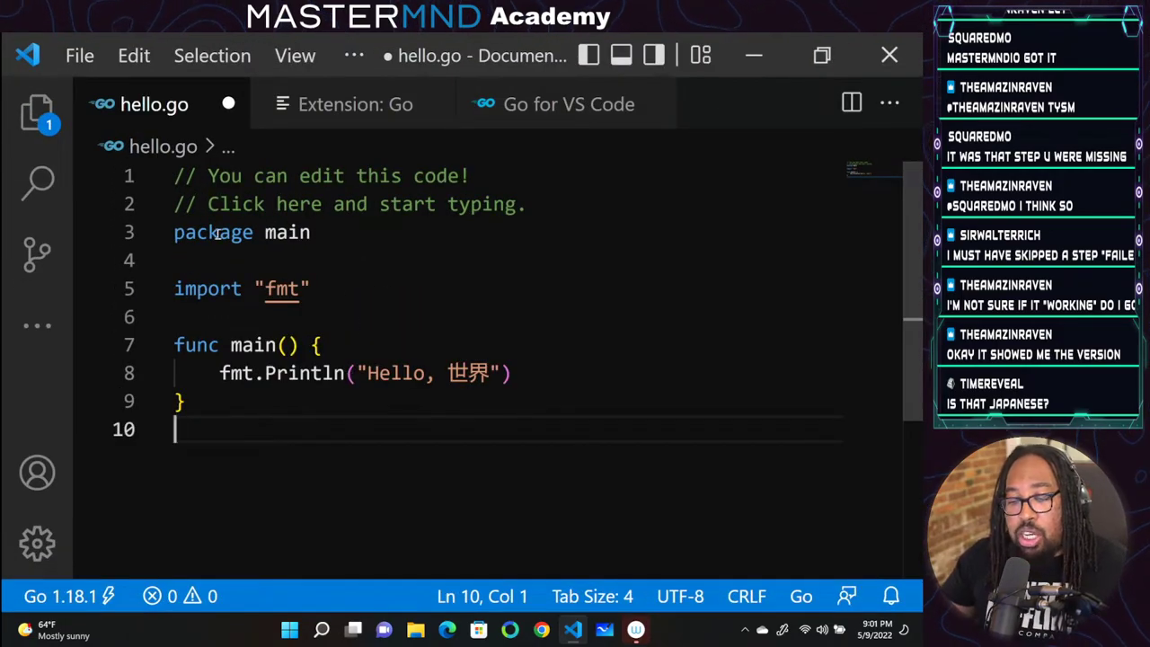
{"action": "left_click_drag", "start_coordinate": [176, 231], "coordinate": [314, 232]}
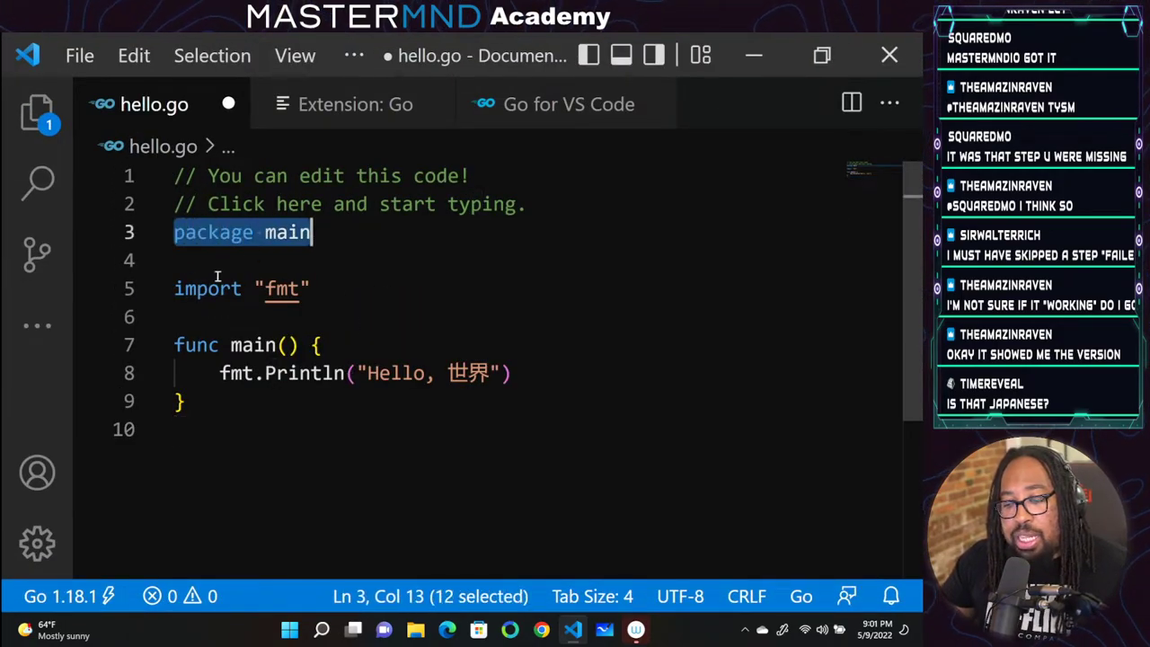
{"action": "left_click_drag", "start_coordinate": [185, 288], "coordinate": [321, 289]}
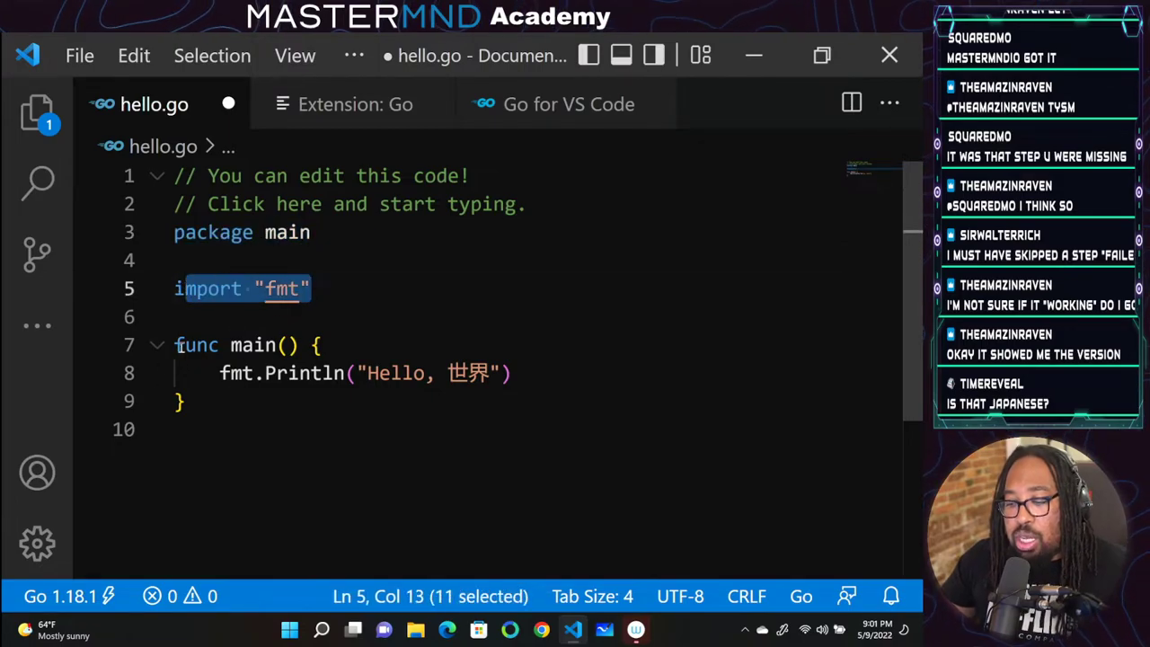
{"action": "left_click_drag", "start_coordinate": [174, 345], "coordinate": [454, 451]}
{"action": "left_click", "coordinate": [527, 434]}
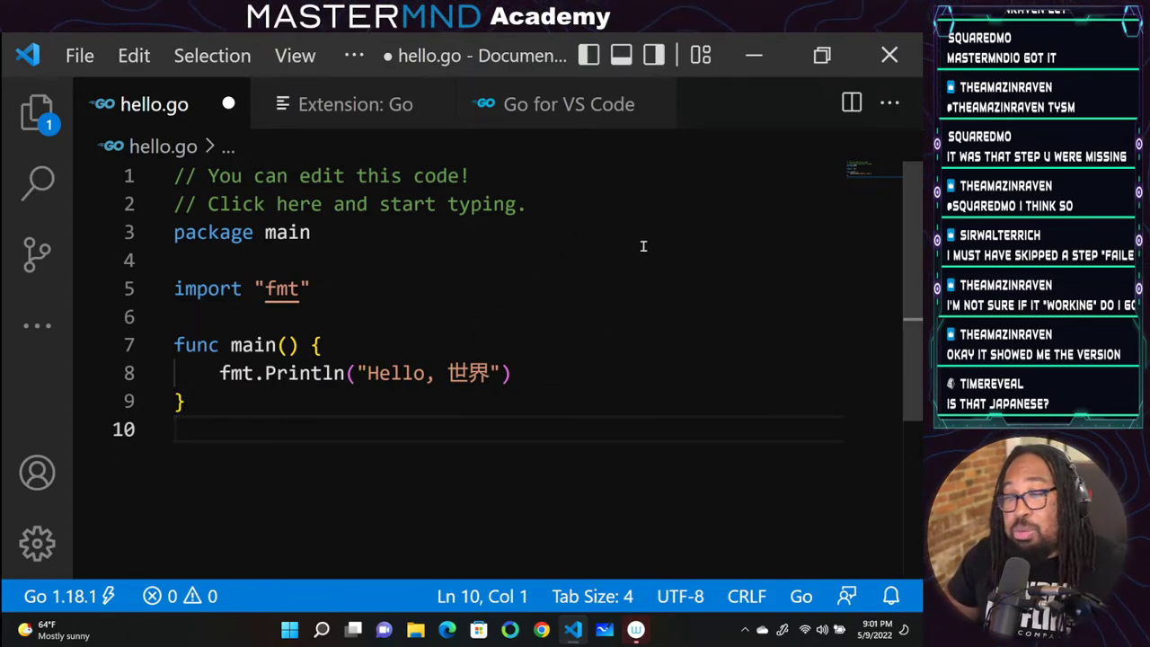
Switch to the Go Playground in the browser and examine the greeting in the sample program's output
{"action": "key", "text": "alt+Tab"}
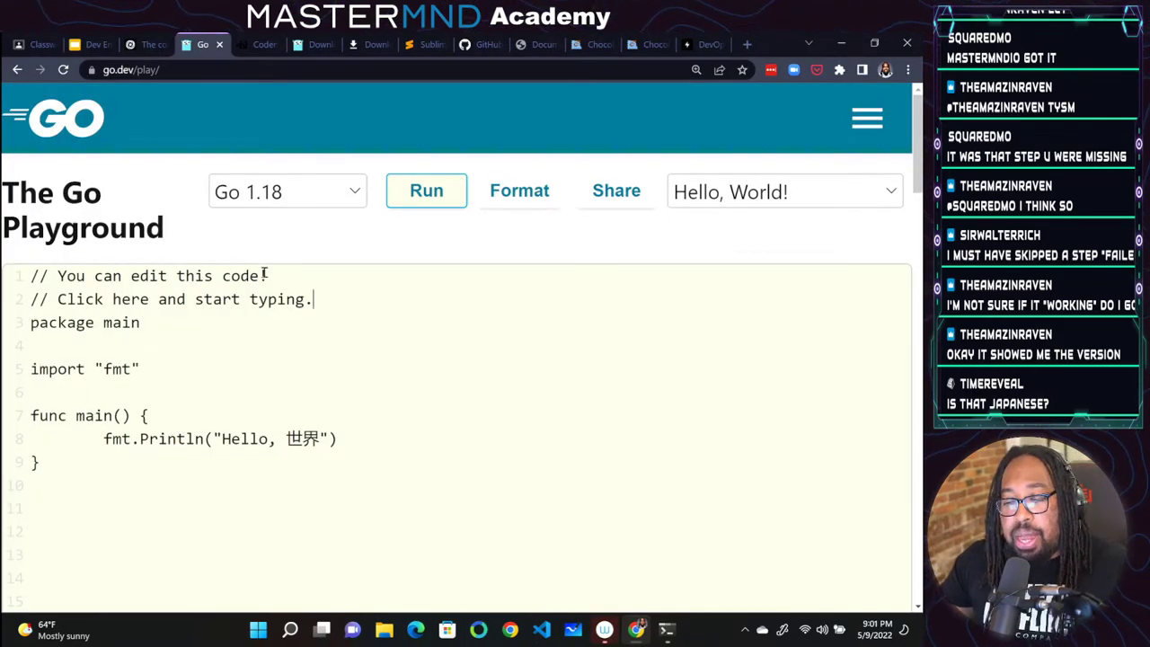
{"action": "scroll", "coordinate": [329, 326], "scroll_direction": "down", "scroll_amount": 2}
{"action": "scroll", "coordinate": [332, 270], "scroll_direction": "up", "scroll_amount": 2}
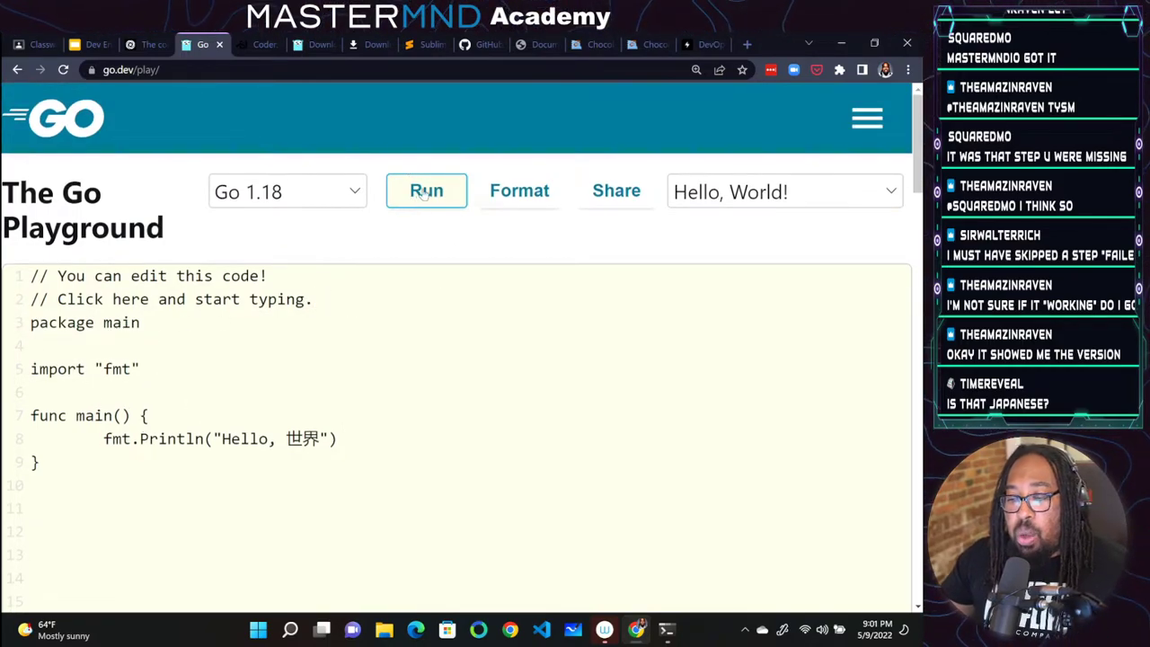
{"action": "scroll", "coordinate": [450, 216], "scroll_direction": "down", "scroll_amount": 1}
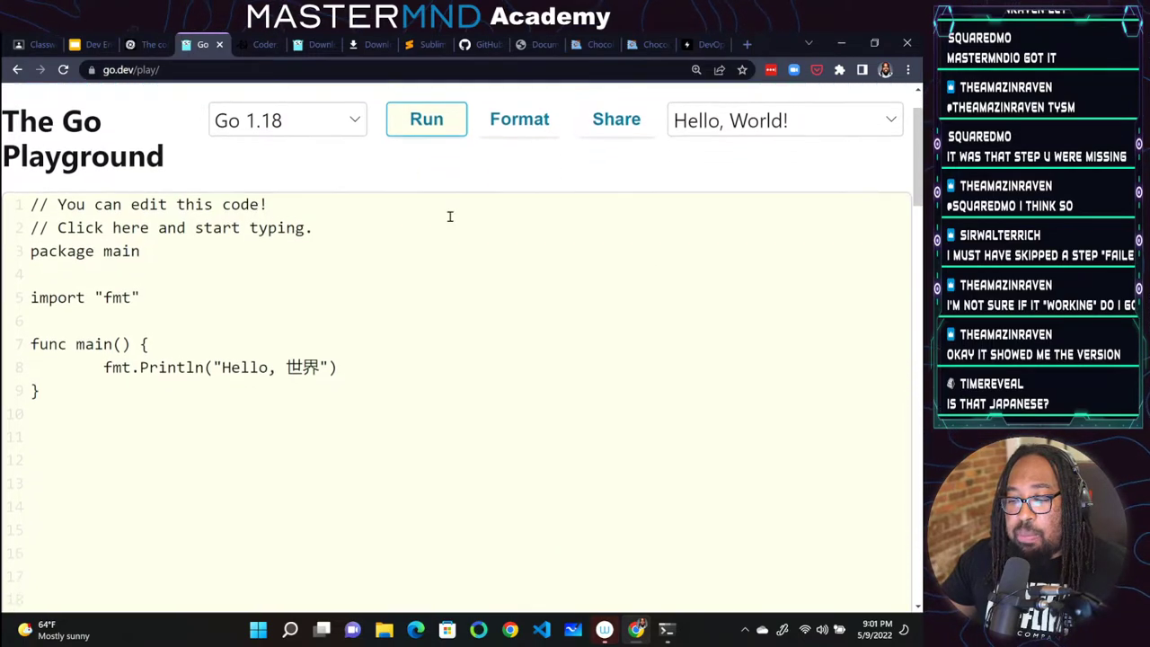
{"action": "scroll", "coordinate": [450, 216], "scroll_direction": "down", "scroll_amount": 5}
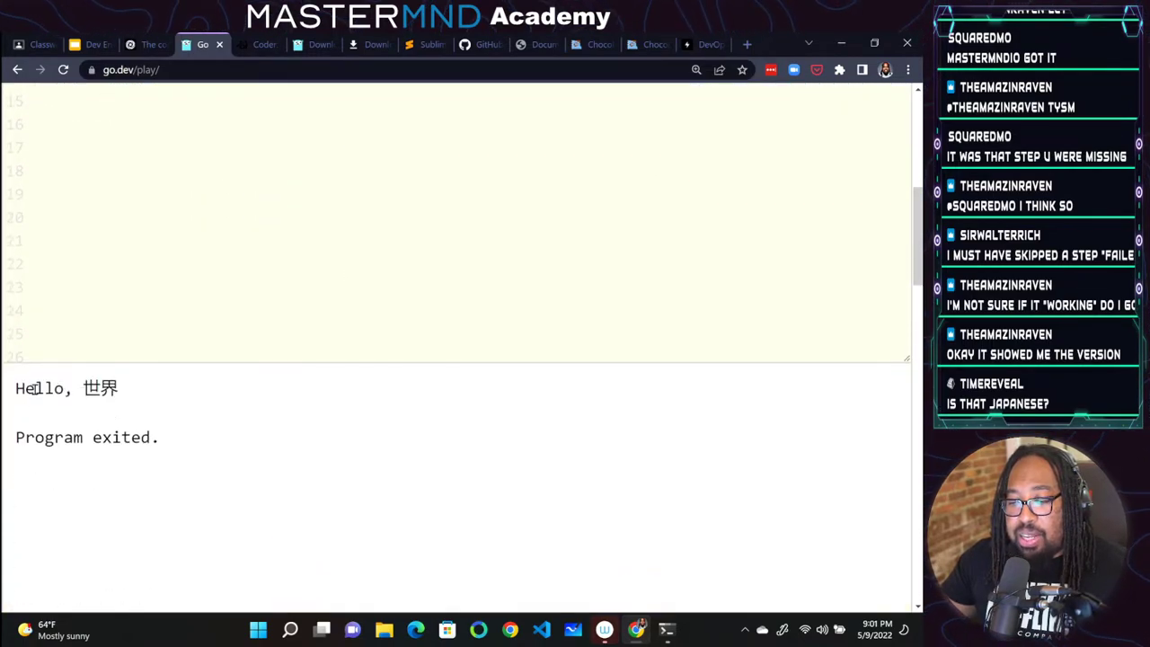
{"action": "scroll", "coordinate": [141, 367], "scroll_direction": "up", "scroll_amount": 3}
{"action": "key", "text": "ctrl+plus"}
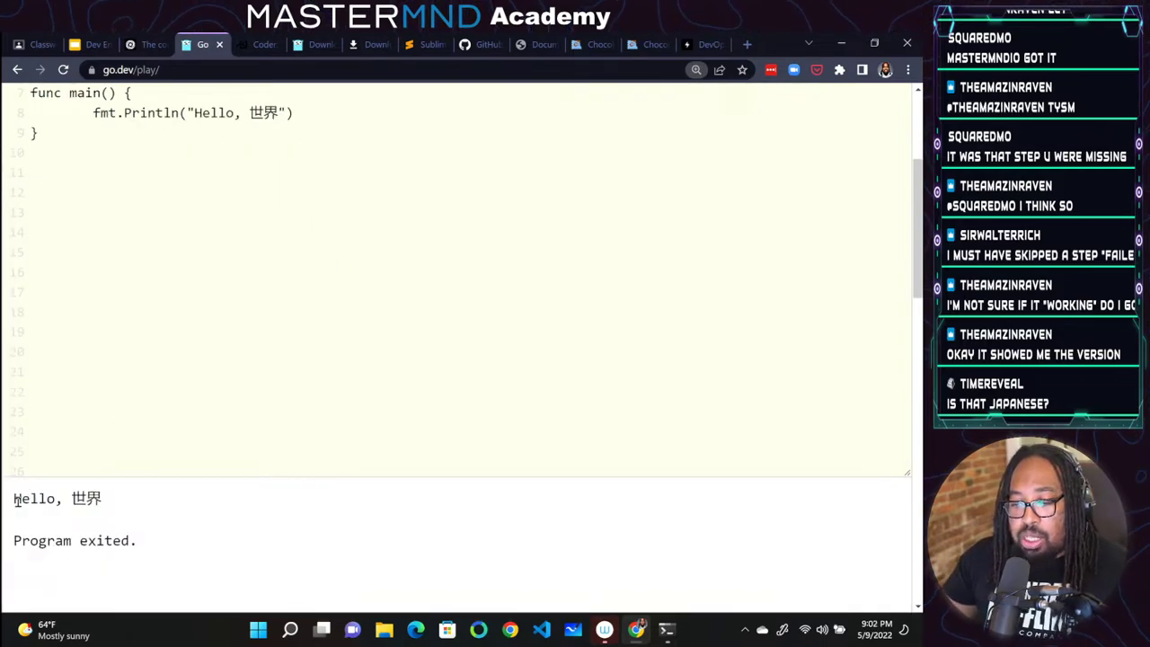
{"action": "left_click_drag", "start_coordinate": [13, 503], "coordinate": [112, 502]}
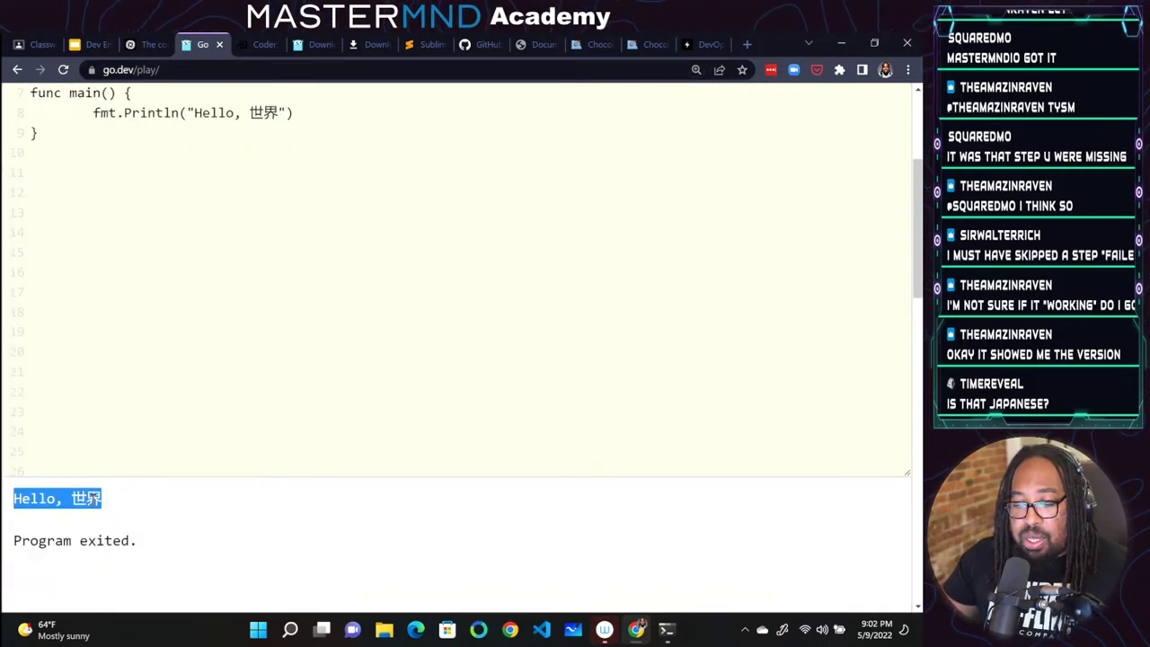
{"action": "left_click", "coordinate": [105, 514]}
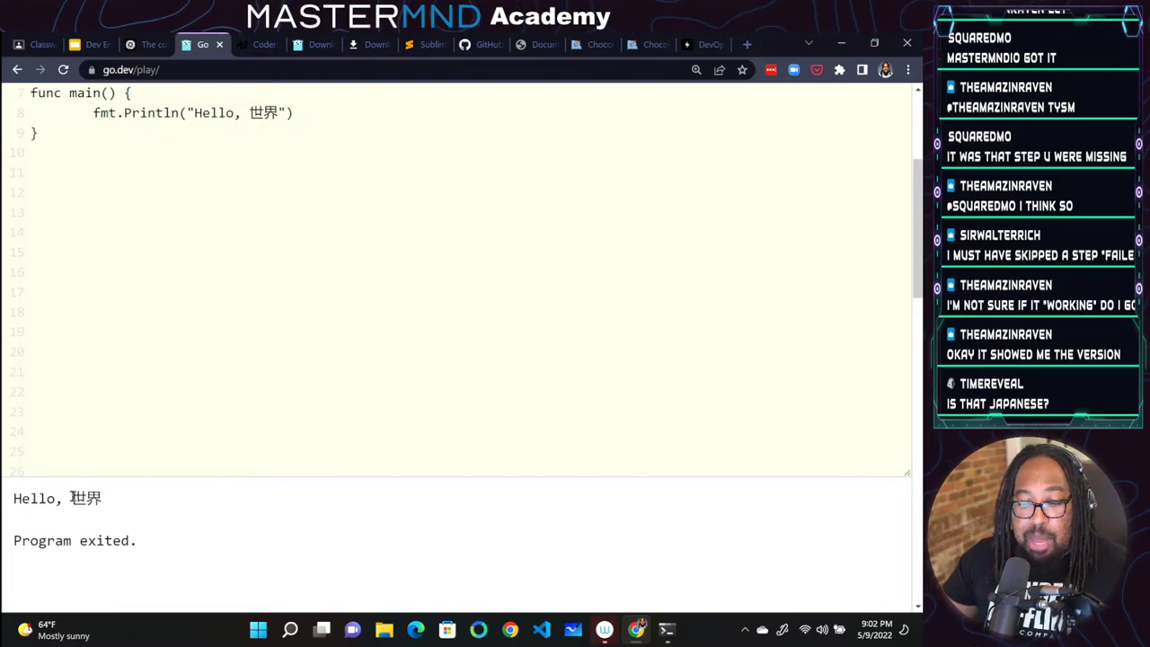
{"action": "left_click_drag", "start_coordinate": [73, 498], "coordinate": [128, 501]}
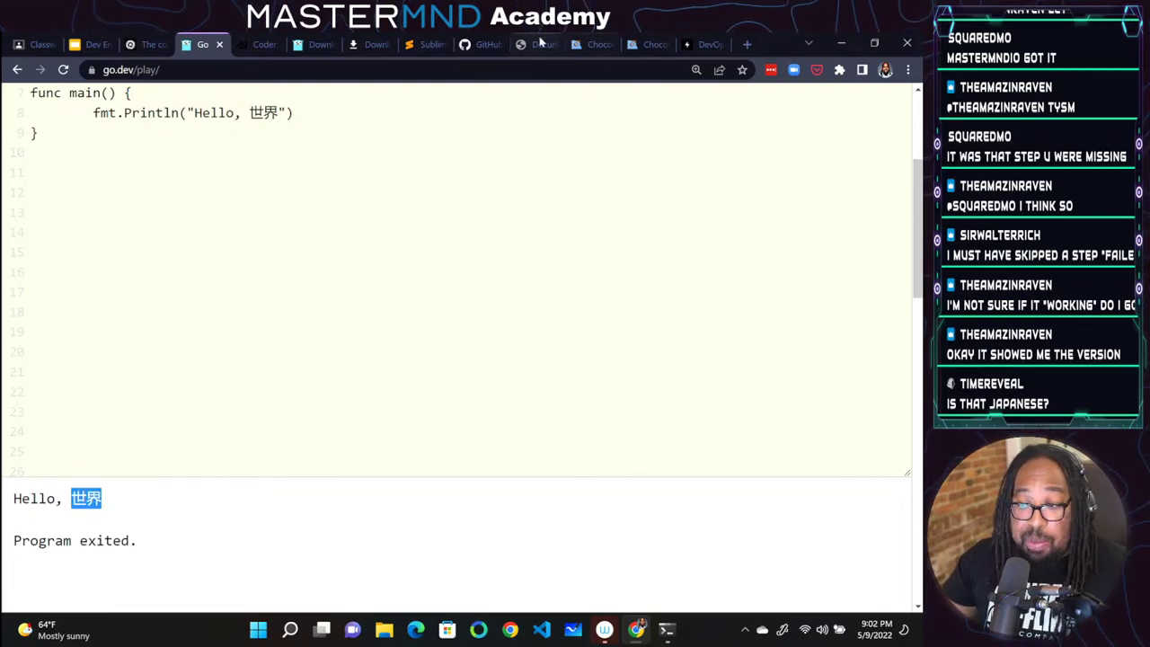
Compare the Playground's source code with its output, including the program exit line
{"action": "scroll", "coordinate": [372, 307], "scroll_direction": "up", "scroll_amount": 3}
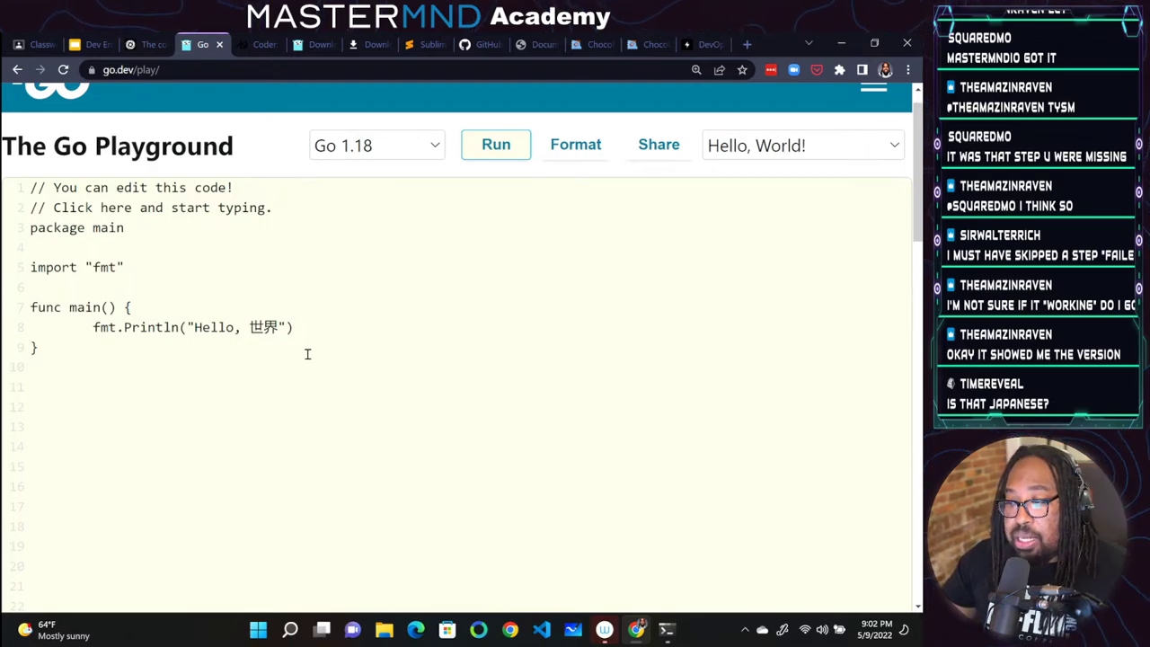
{"action": "scroll", "coordinate": [307, 354], "scroll_direction": "down", "scroll_amount": 5}
{"action": "scroll", "coordinate": [116, 231], "scroll_direction": "up", "scroll_amount": 1}
{"action": "left_click_drag", "start_coordinate": [29, 326], "coordinate": [187, 333]}
{"action": "scroll", "coordinate": [278, 275], "scroll_direction": "up", "scroll_amount": 4}
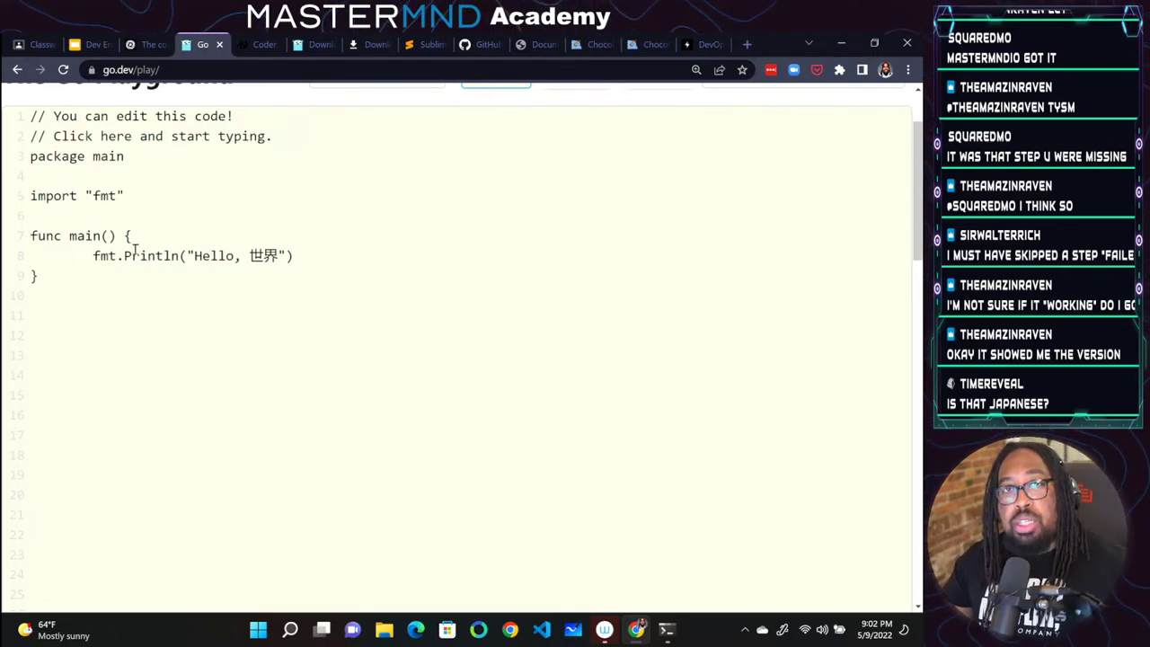
{"action": "scroll", "coordinate": [97, 463], "scroll_direction": "down", "scroll_amount": 3}
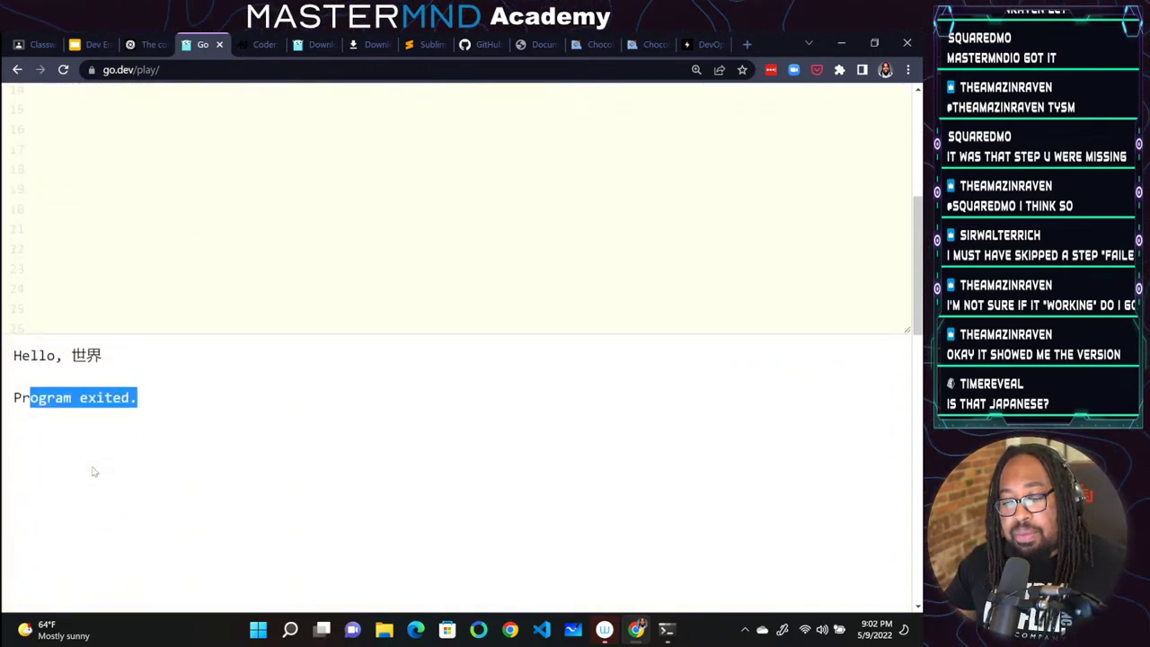
{"action": "left_click_drag", "start_coordinate": [22, 354], "coordinate": [103, 364]}
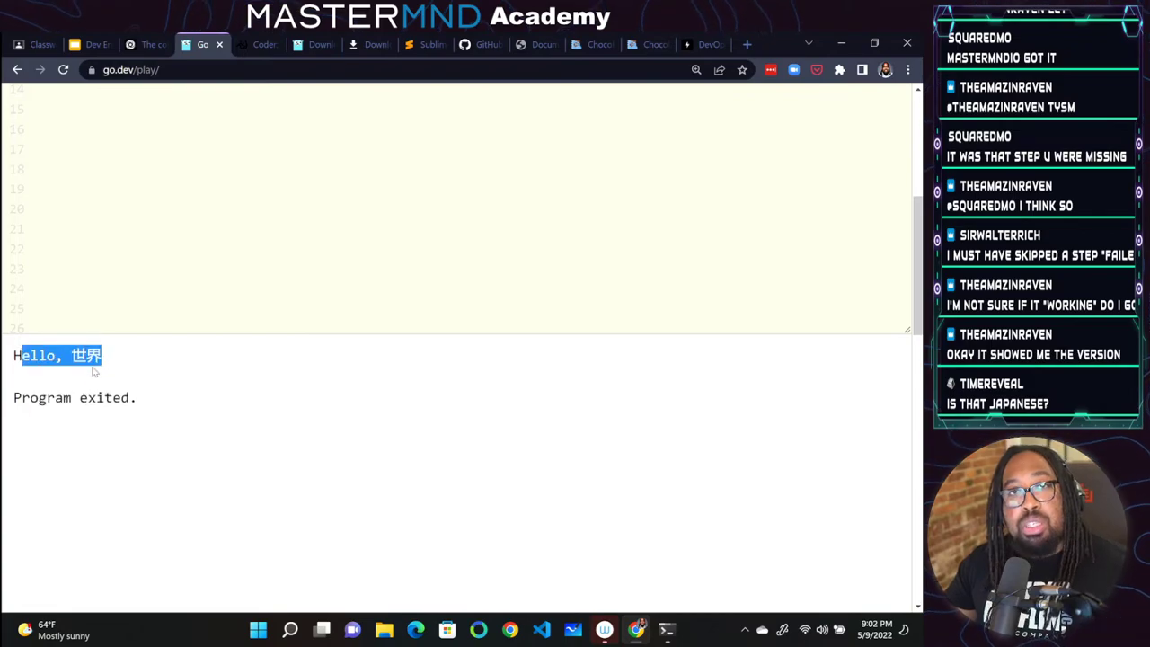
{"action": "scroll", "coordinate": [124, 384], "scroll_direction": "up", "scroll_amount": 5}
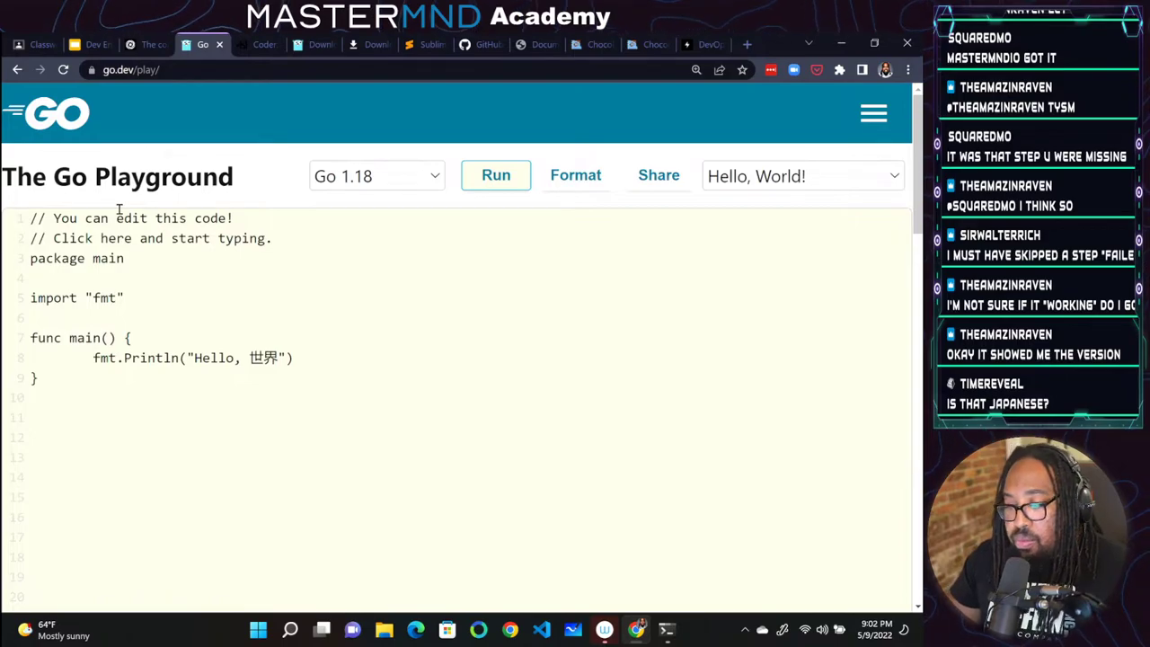
Switch to Visual Studio Code, mark up the package line, import and main function in red with the screen pen, and clear the drawings
{"action": "key", "text": "alt+Tab"}
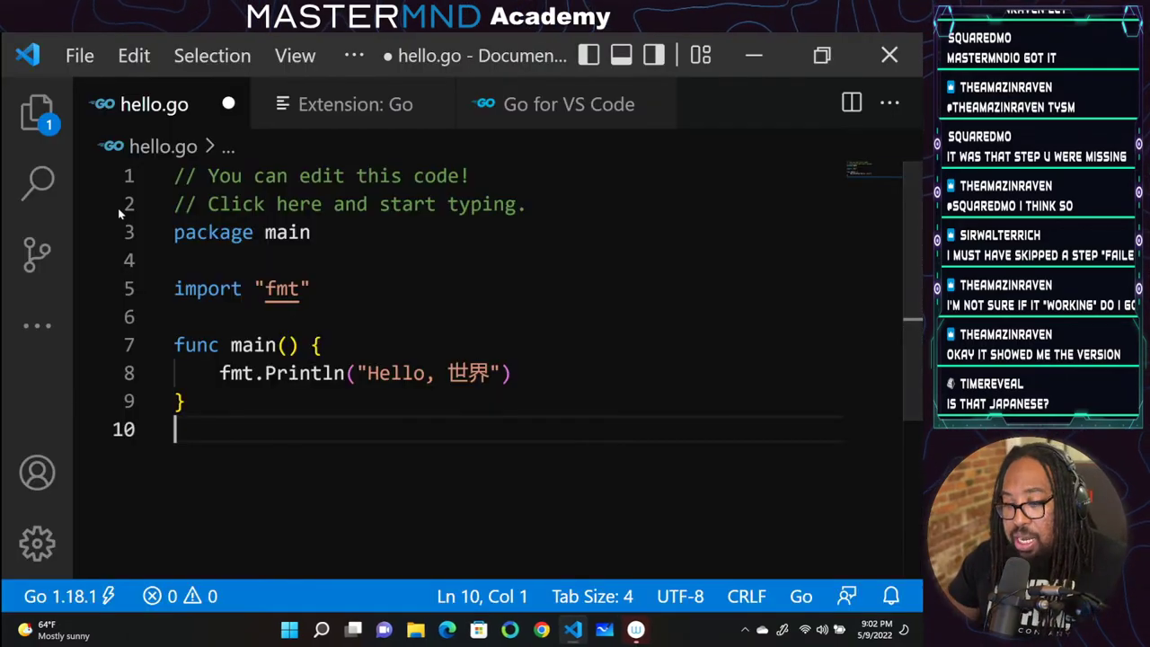
{"action": "key", "text": "ctrl+alt+g"}
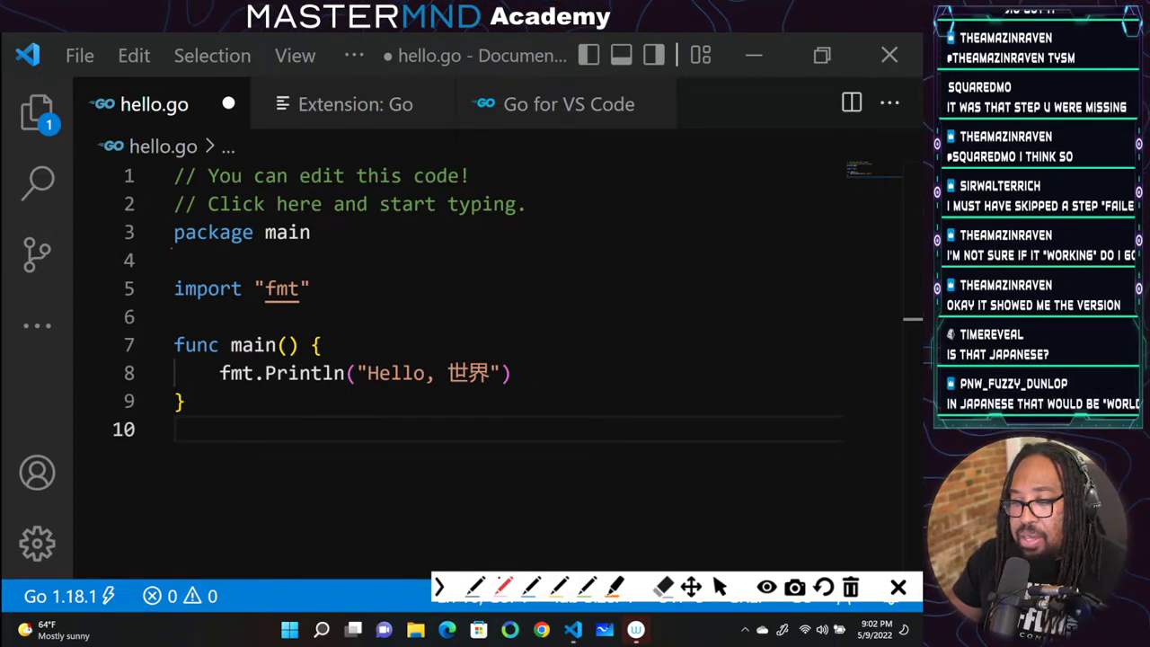
{"action": "left_click_drag", "start_coordinate": [175, 250], "coordinate": [311, 250]}
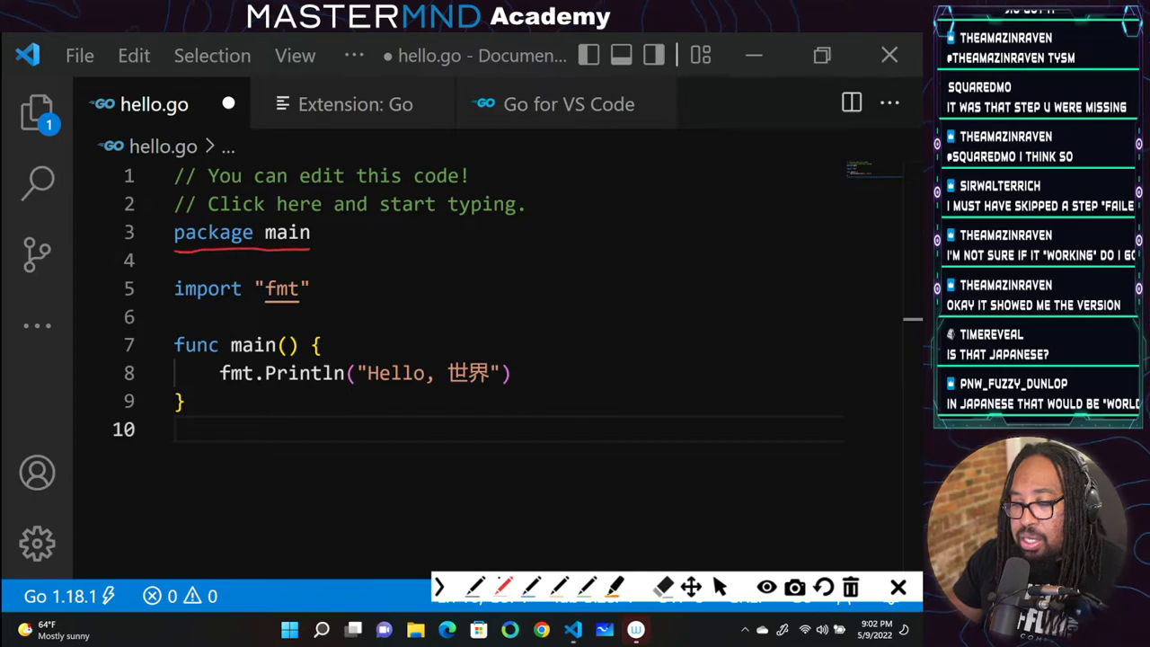
{"action": "left_click_drag", "start_coordinate": [200, 258], "coordinate": [251, 255]}
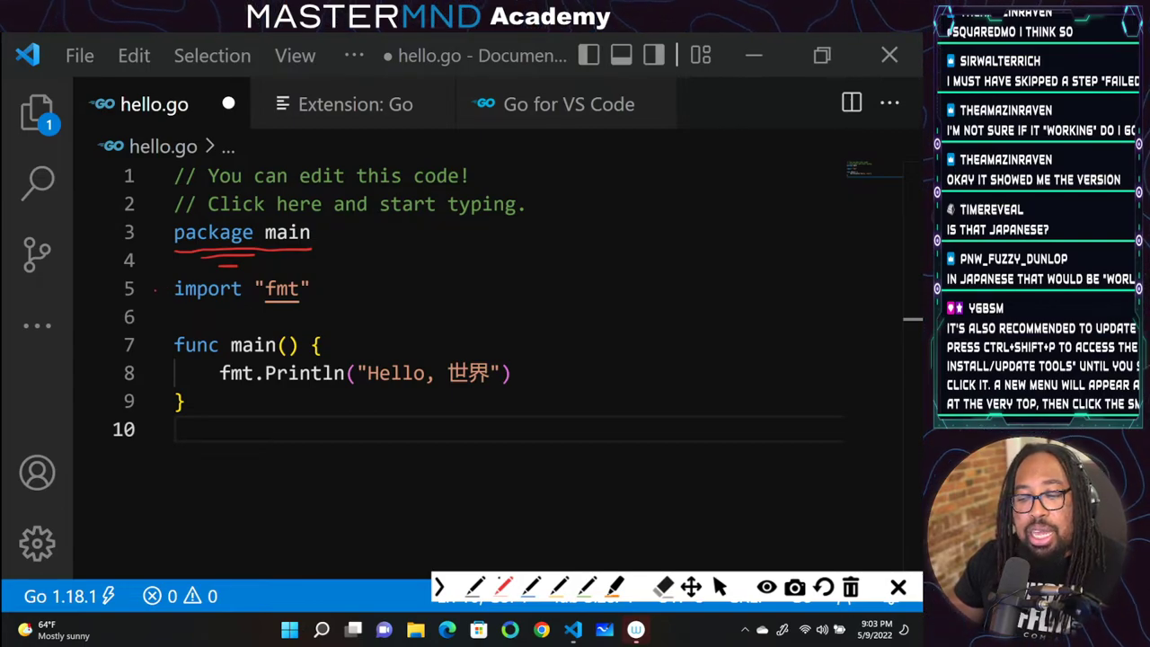
{"action": "mouse_move", "coordinate": [160, 289]}
{"action": "left_mouse_down"}
{"action": "mouse_move", "coordinate": [308, 288]}
{"action": "mouse_move", "coordinate": [236, 288]}
{"action": "mouse_move", "coordinate": [273, 300]}
{"action": "left_mouse_up"}
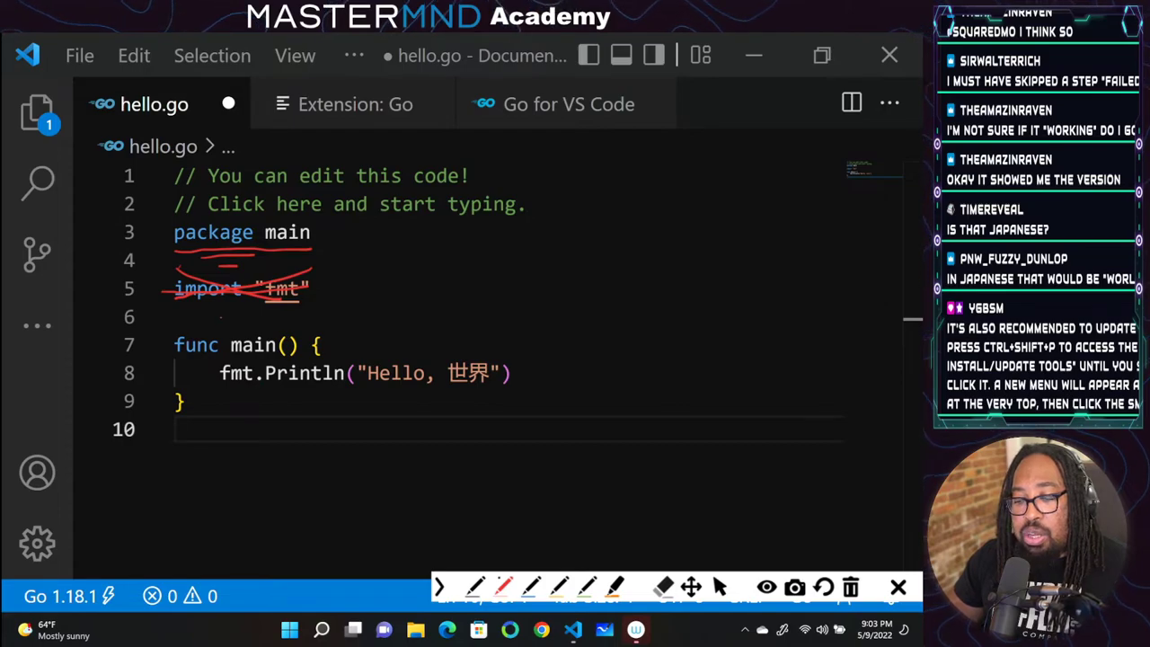
{"action": "mouse_move", "coordinate": [183, 330]}
{"action": "left_mouse_down"}
{"action": "mouse_move", "coordinate": [169, 331]}
{"action": "mouse_move", "coordinate": [165, 386]}
{"action": "mouse_move", "coordinate": [182, 431]}
{"action": "left_mouse_up"}
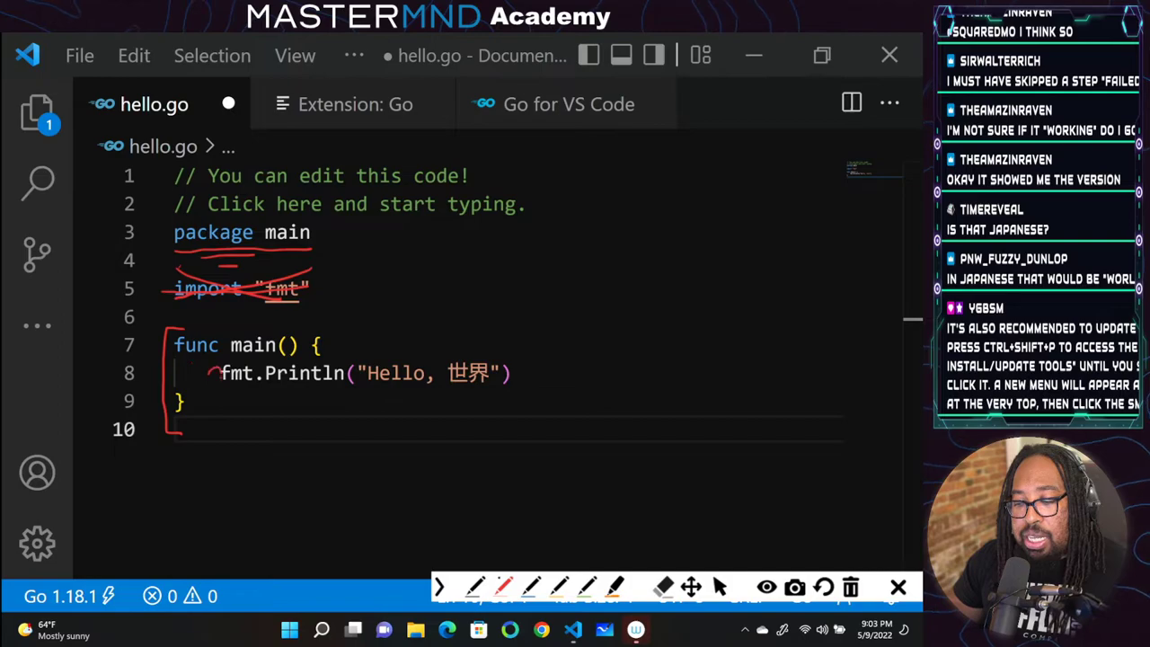
{"action": "mouse_move", "coordinate": [208, 377]}
{"action": "left_mouse_down"}
{"action": "mouse_move", "coordinate": [303, 363]}
{"action": "mouse_move", "coordinate": [480, 375]}
{"action": "left_mouse_up"}
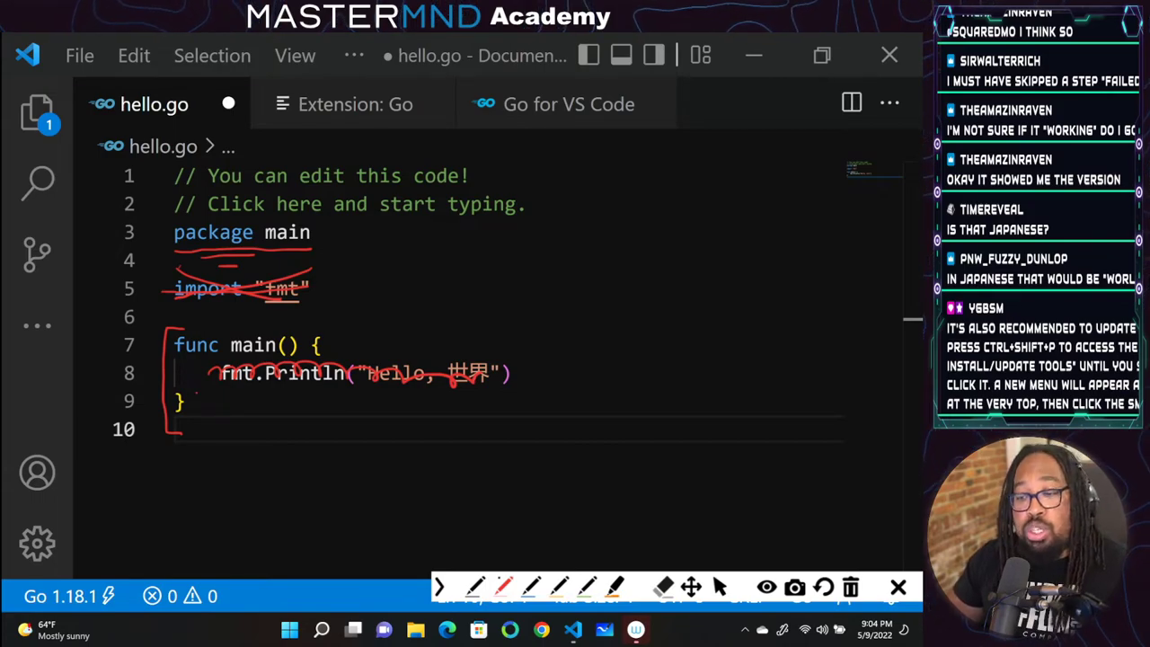
{"action": "mouse_move", "coordinate": [334, 238]}
{"action": "left_mouse_down"}
{"action": "mouse_move", "coordinate": [346, 241]}
{"action": "mouse_move", "coordinate": [331, 240]}
{"action": "left_mouse_up"}
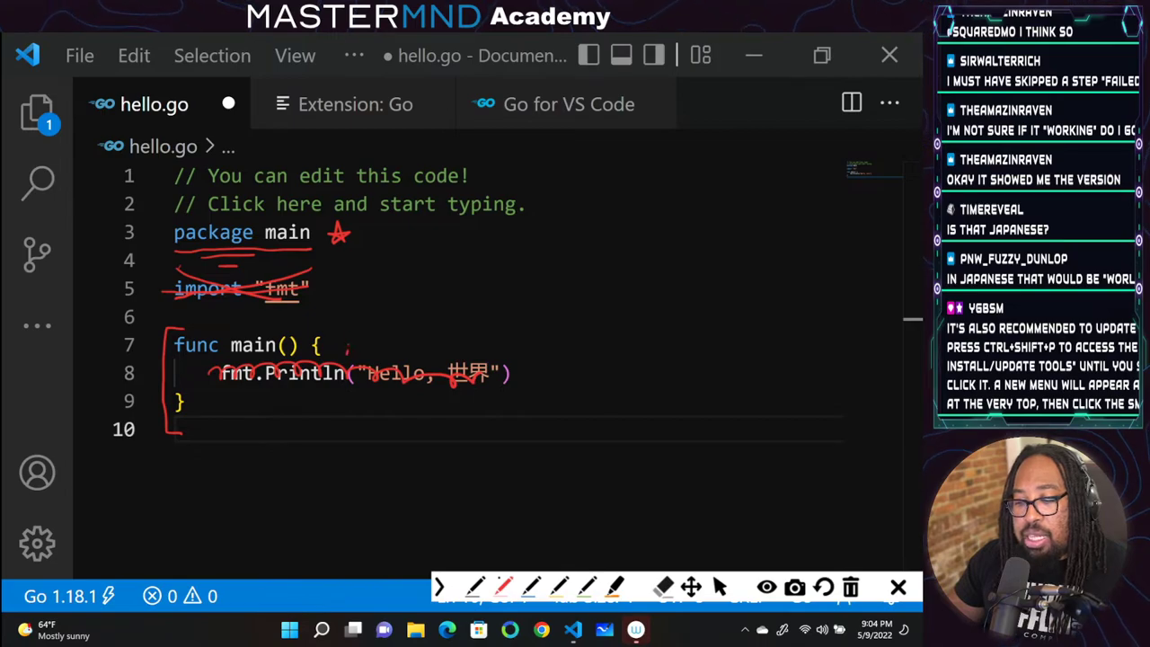
{"action": "left_click_drag", "start_coordinate": [347, 349], "coordinate": [337, 350]}
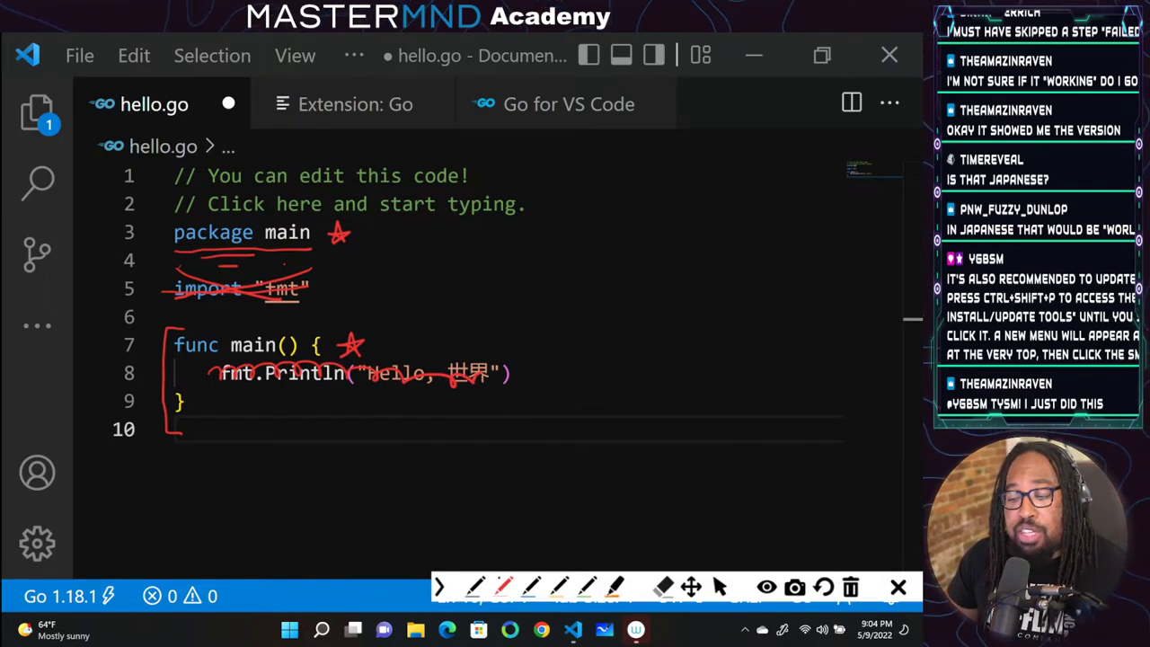
{"action": "key", "text": "ctrl+shift+c"}
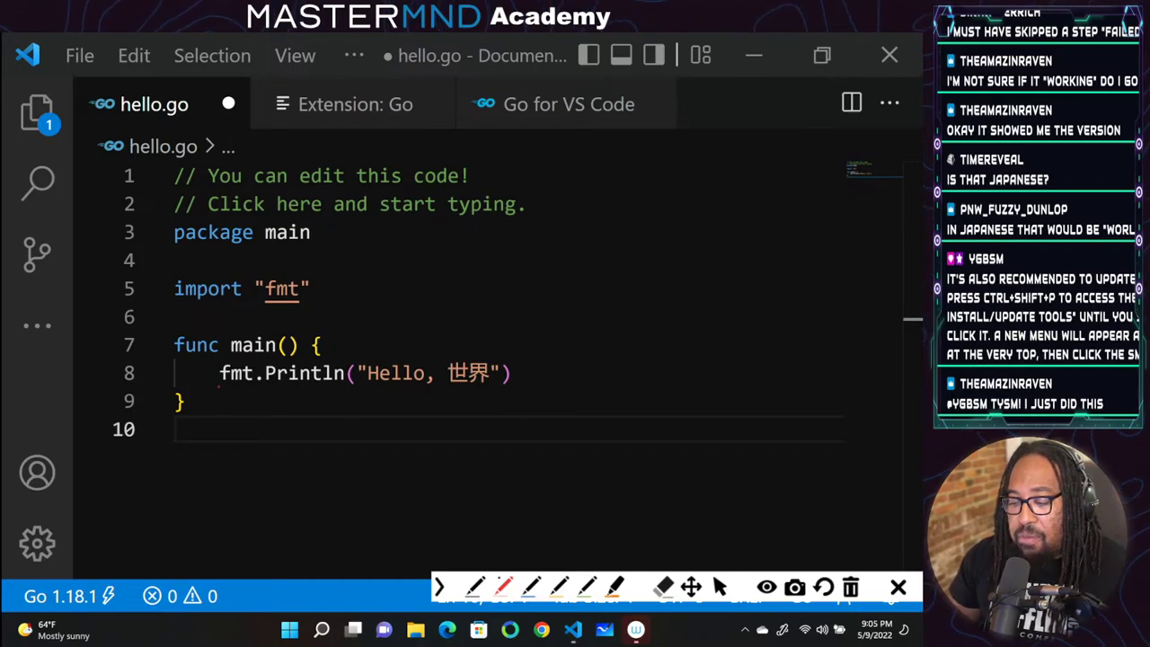
Underline fmt.Println and its string in red, bracket the fmt import, circle fmt and Println separately, and clear the drawings
{"action": "left_click_drag", "start_coordinate": [219, 385], "coordinate": [491, 393]}
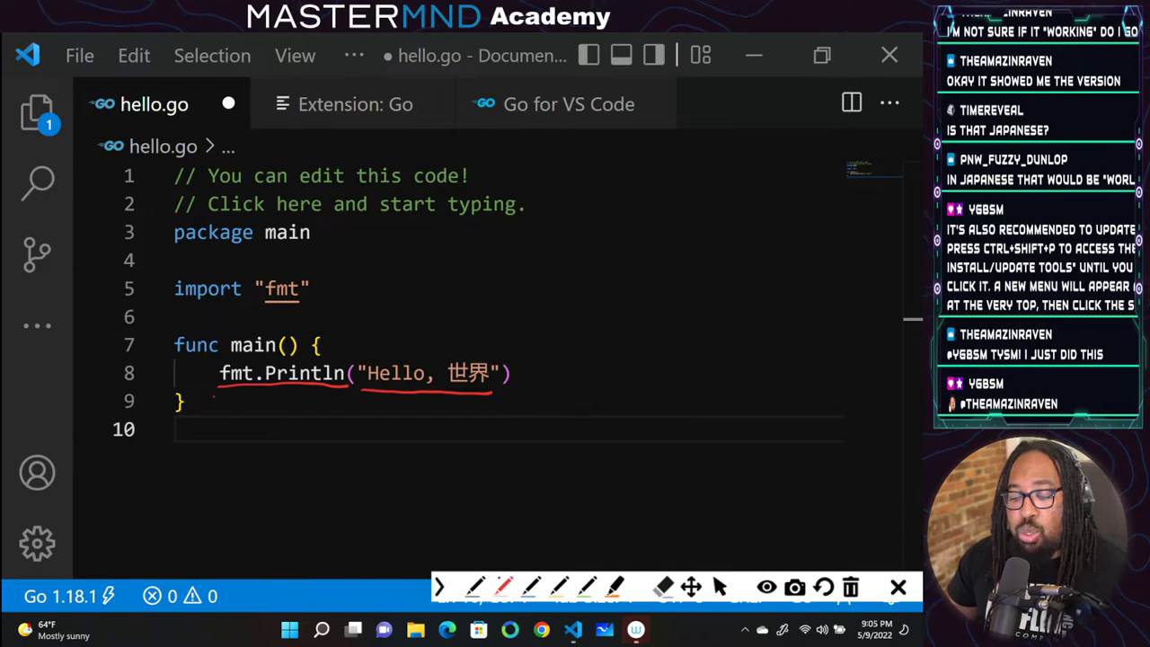
{"action": "mouse_move", "coordinate": [214, 404]}
{"action": "left_mouse_down"}
{"action": "mouse_move", "coordinate": [350, 409]}
{"action": "mouse_move", "coordinate": [215, 399]}
{"action": "left_mouse_up"}
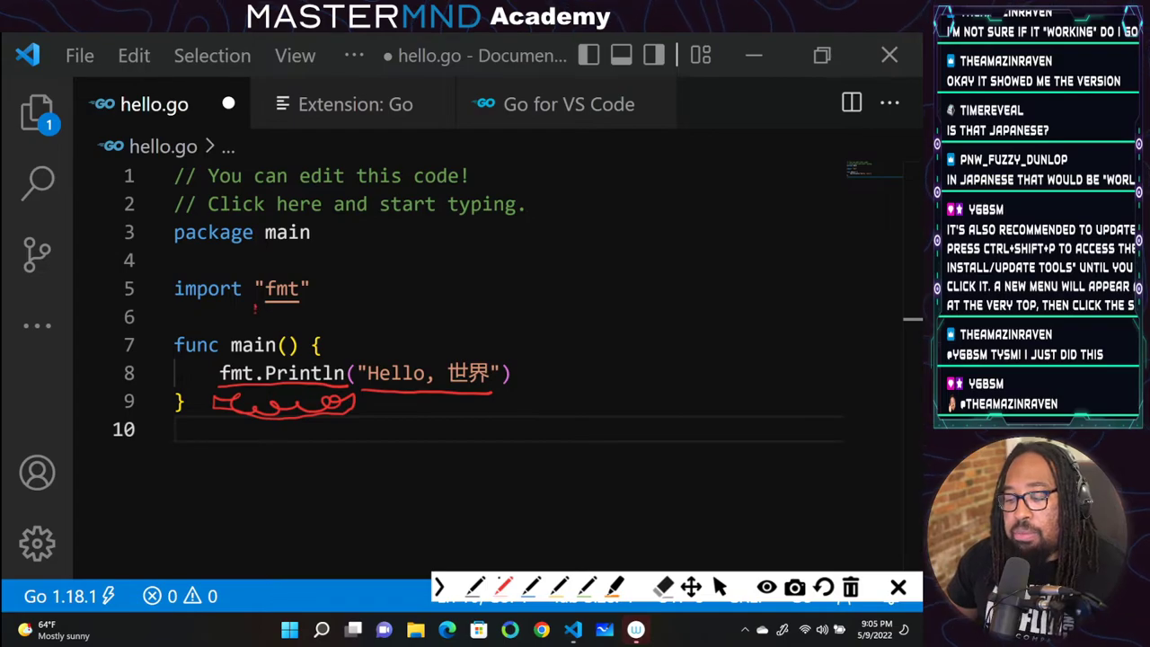
{"action": "mouse_move", "coordinate": [255, 307]}
{"action": "left_mouse_down"}
{"action": "mouse_move", "coordinate": [302, 316]}
{"action": "mouse_move", "coordinate": [315, 302]}
{"action": "left_mouse_up"}
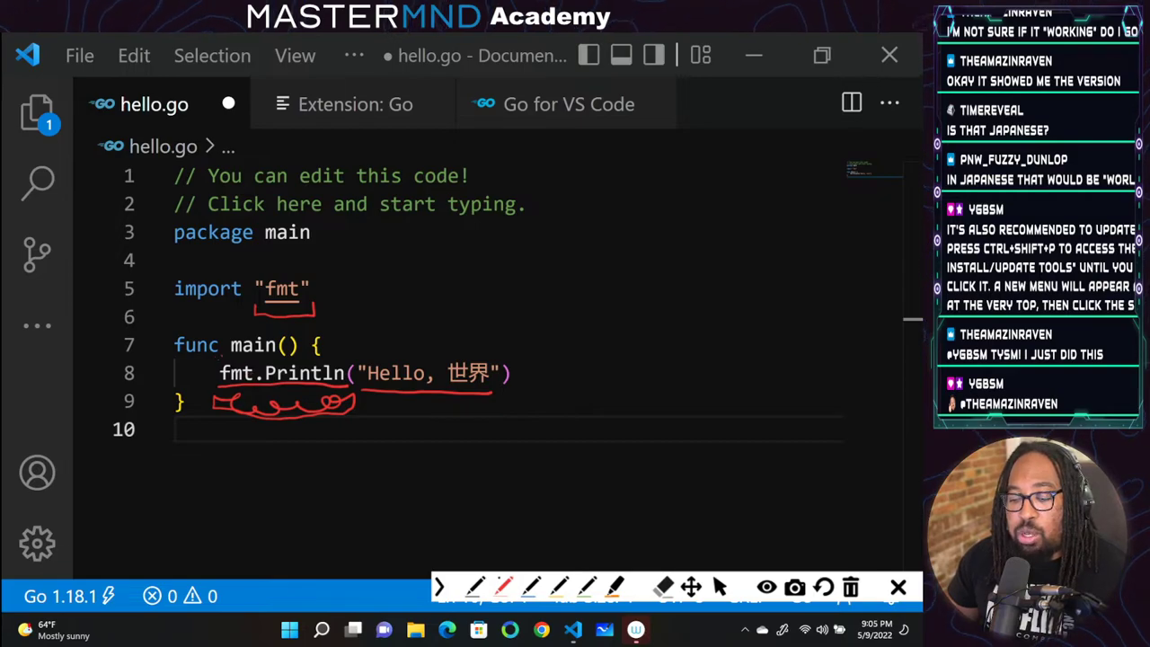
{"action": "mouse_move", "coordinate": [221, 385]}
{"action": "left_mouse_down"}
{"action": "mouse_move", "coordinate": [230, 358]}
{"action": "mouse_move", "coordinate": [263, 381]}
{"action": "mouse_move", "coordinate": [320, 356]}
{"action": "mouse_move", "coordinate": [347, 377]}
{"action": "mouse_move", "coordinate": [288, 388]}
{"action": "mouse_move", "coordinate": [263, 376]}
{"action": "left_mouse_up"}
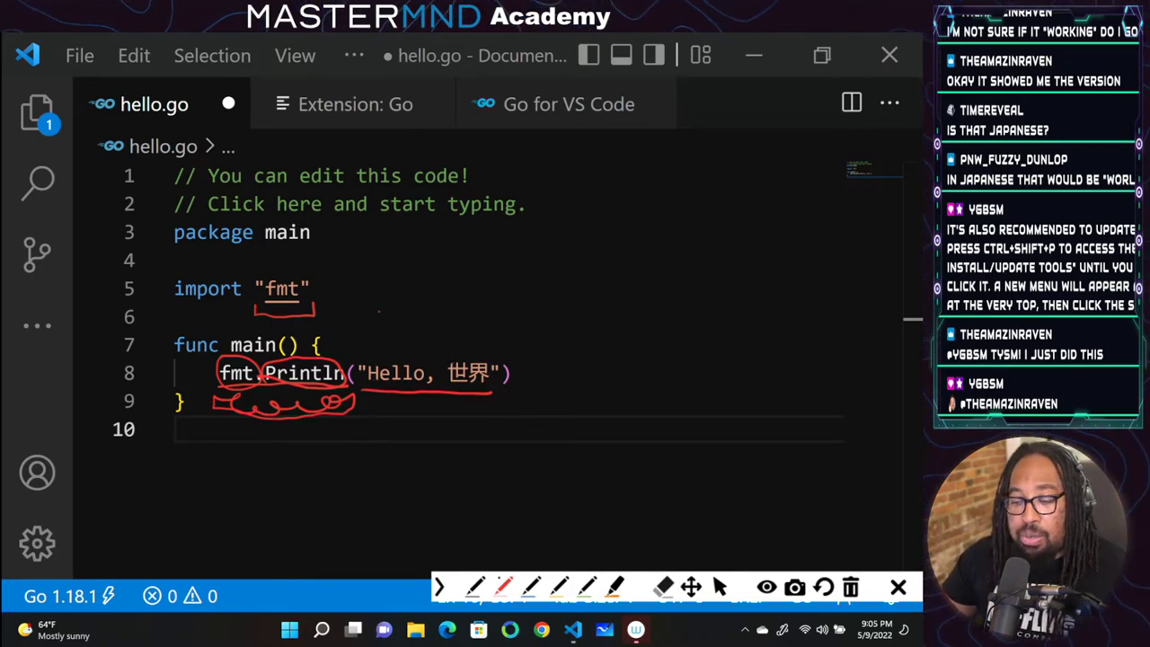
{"action": "key", "text": "ctrl+shift+c"}
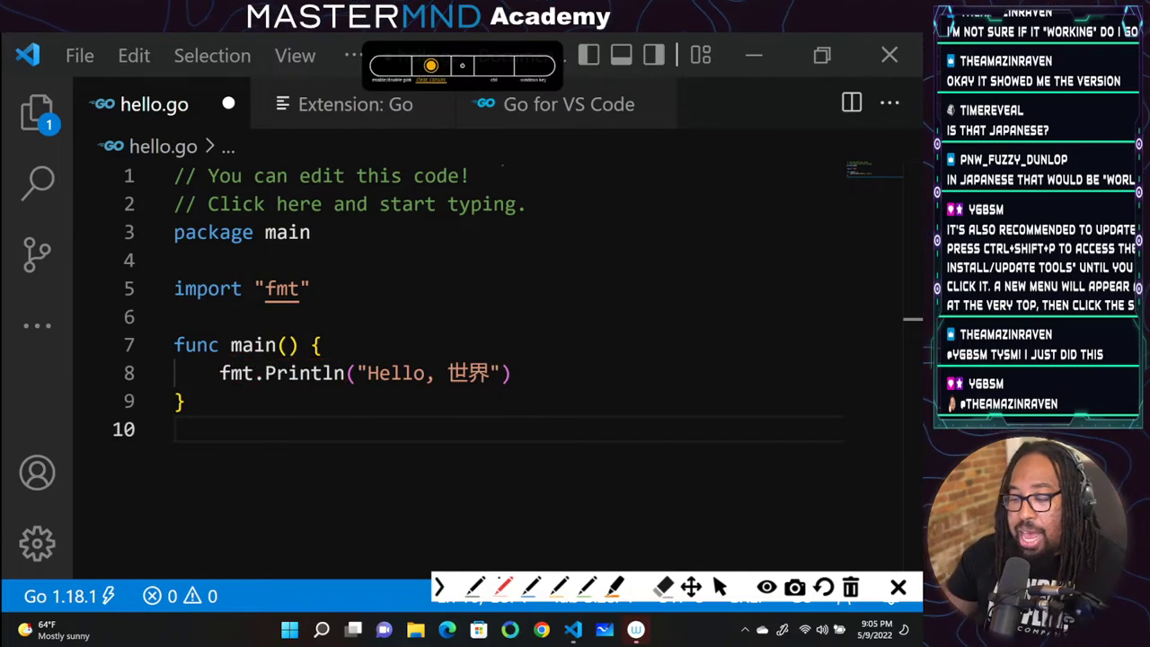
Switch to the Go Playground and change the Println greeting to "Hello Everyone, 世界" with the screen pen turned off
{"action": "key", "text": "alt+Tab"}
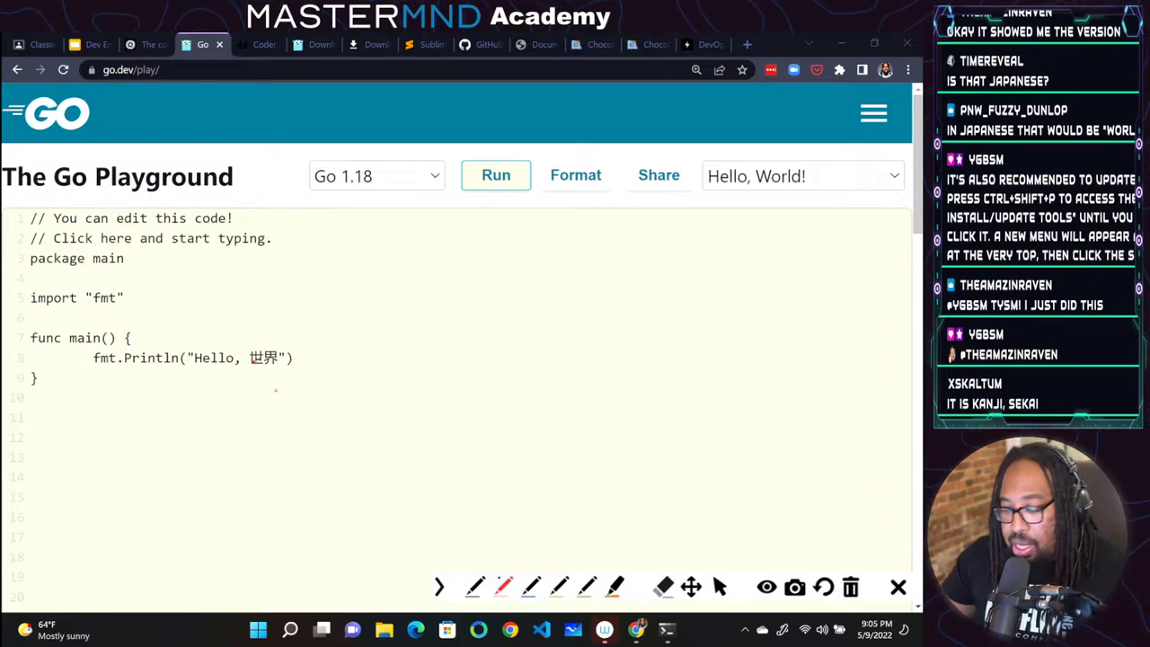
{"action": "key", "text": "ctrl+shift+d"}
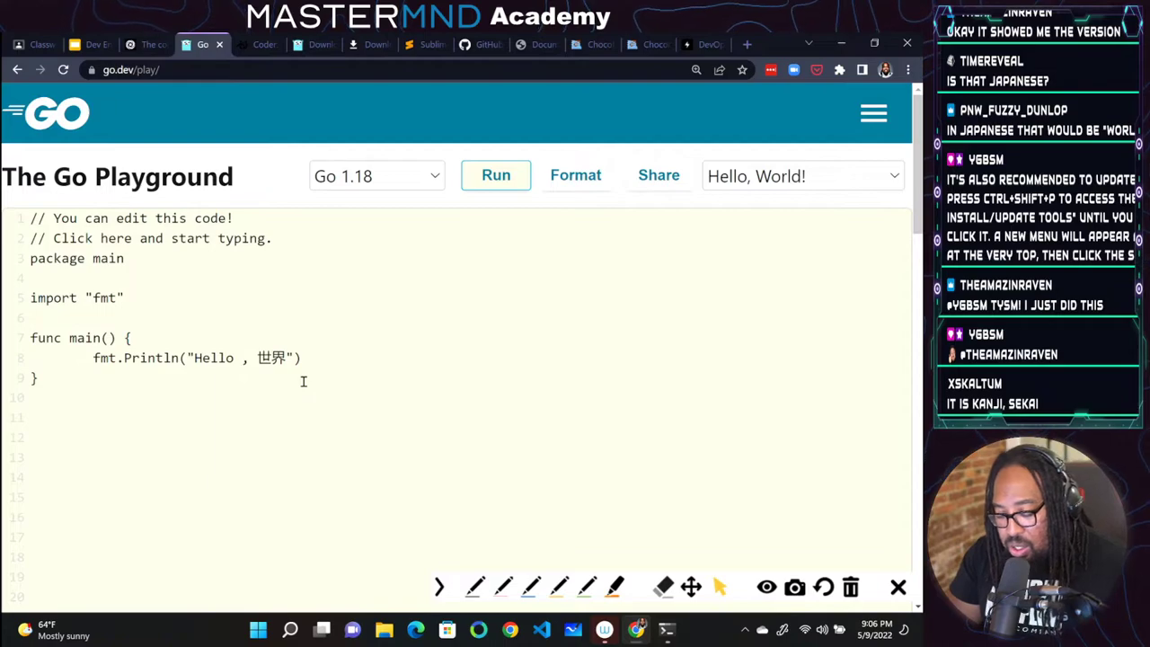
{"action": "type", "text": "Everyone"}
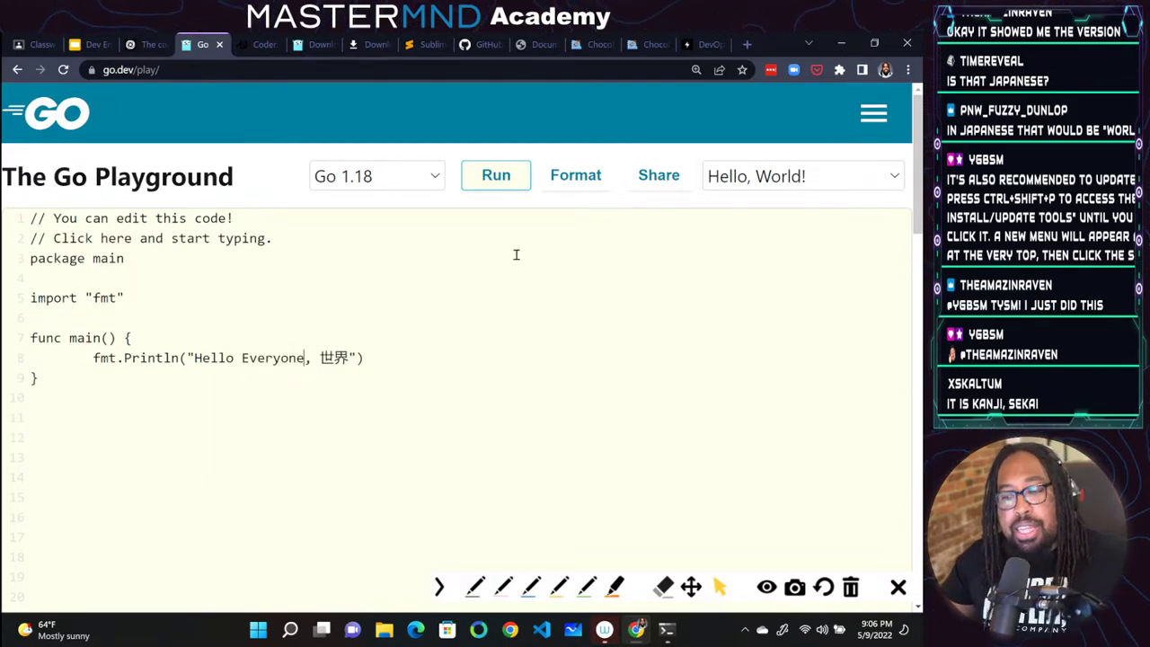
Run the Playground program and compare its output with the string passed to Println
{"action": "left_click", "coordinate": [498, 176]}
{"action": "scroll", "coordinate": [396, 395], "scroll_direction": "down", "scroll_amount": 3}
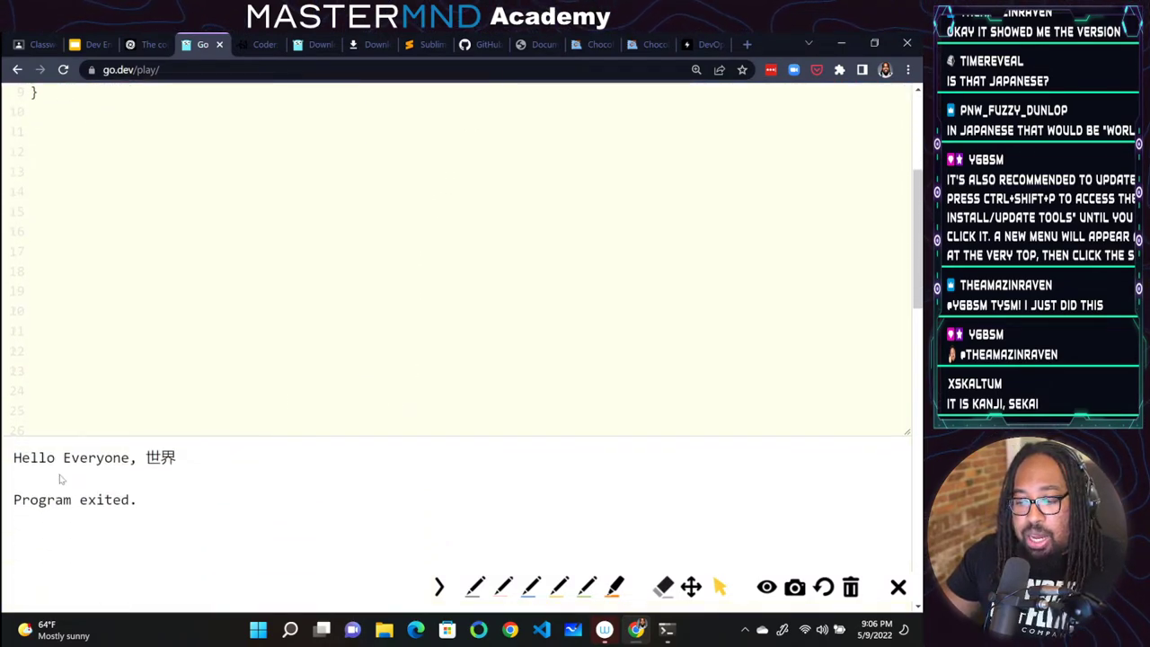
{"action": "left_click_drag", "start_coordinate": [20, 459], "coordinate": [184, 467]}
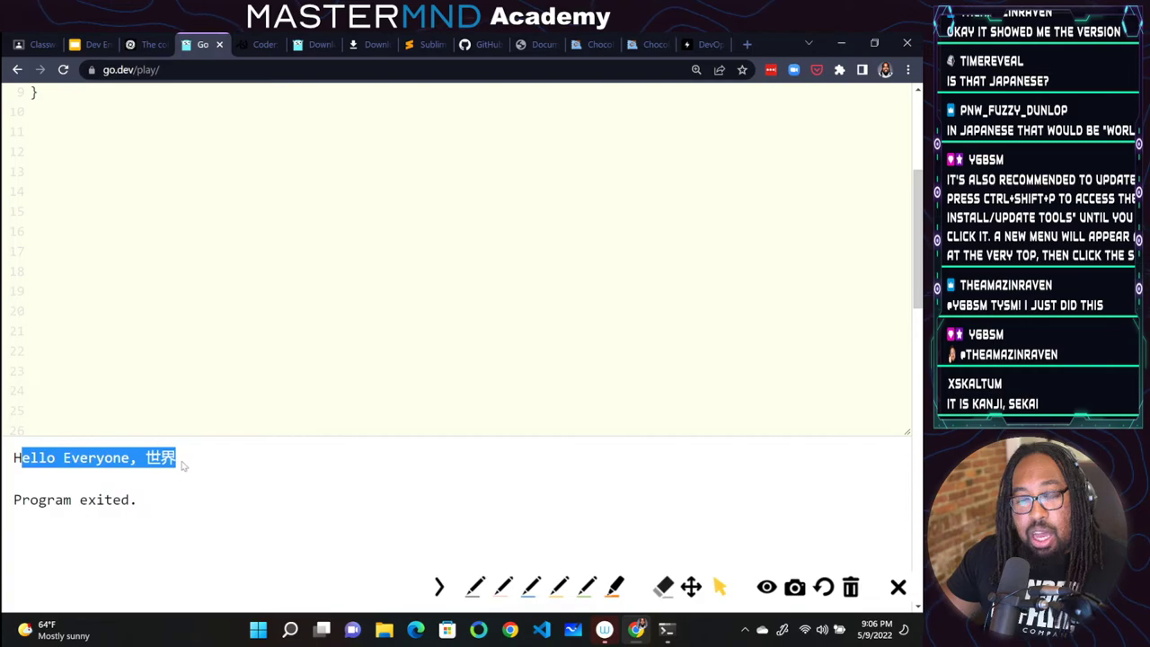
{"action": "scroll", "coordinate": [378, 428], "scroll_direction": "up", "scroll_amount": 5}
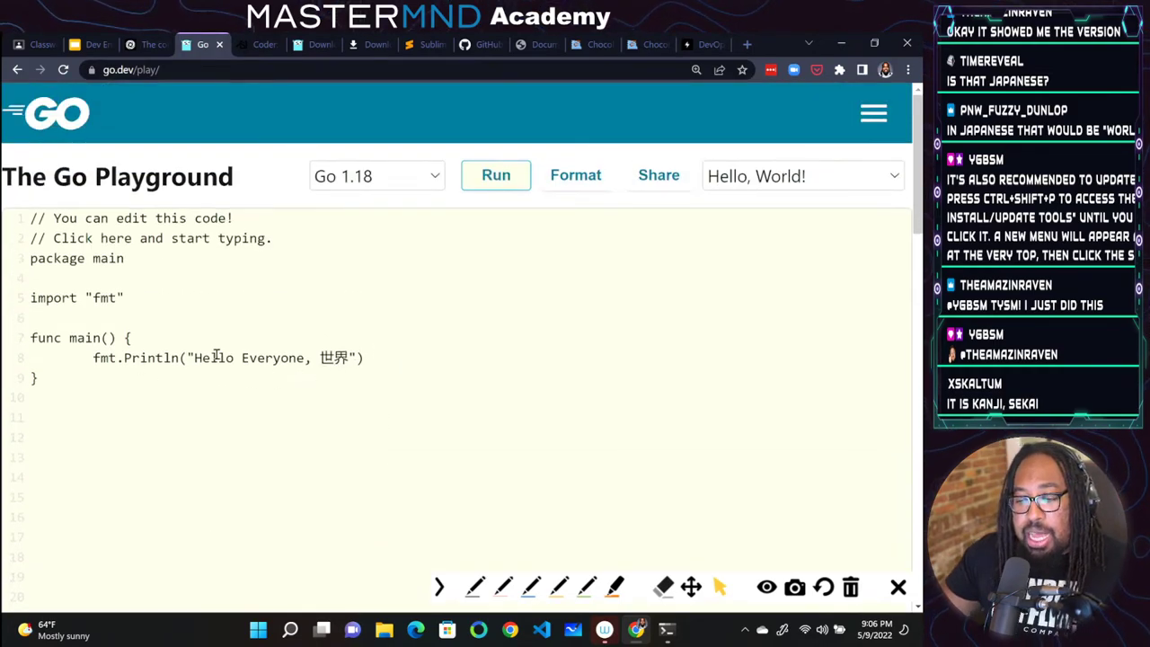
{"action": "left_click_drag", "start_coordinate": [194, 357], "coordinate": [351, 358]}
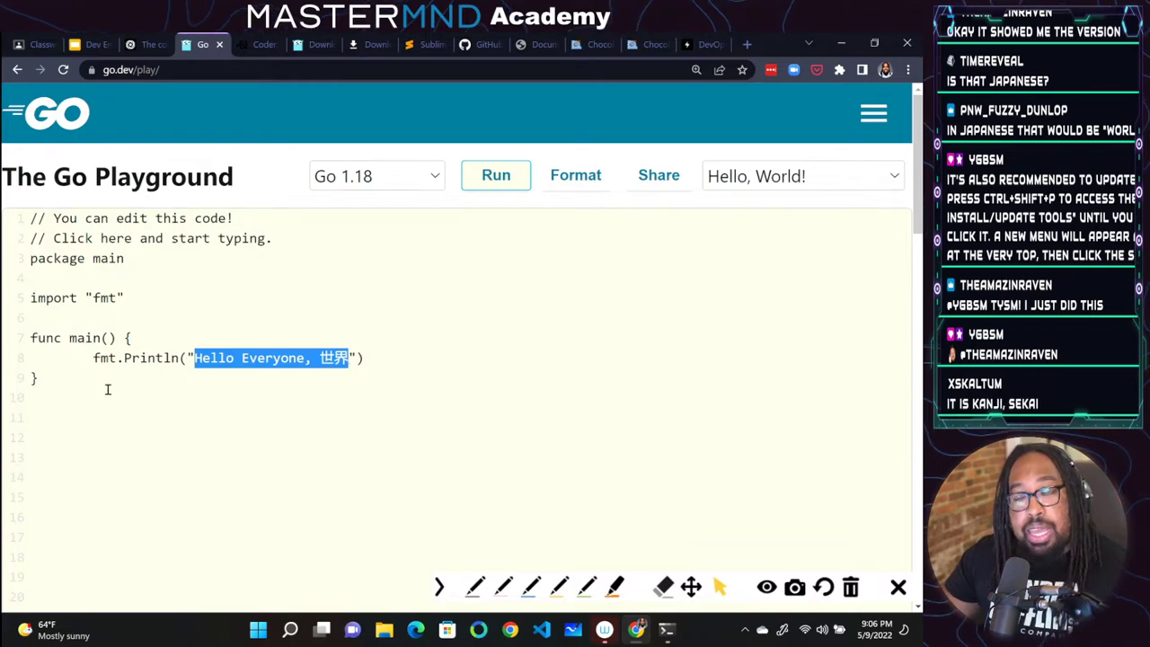
{"action": "left_click", "coordinate": [214, 365]}
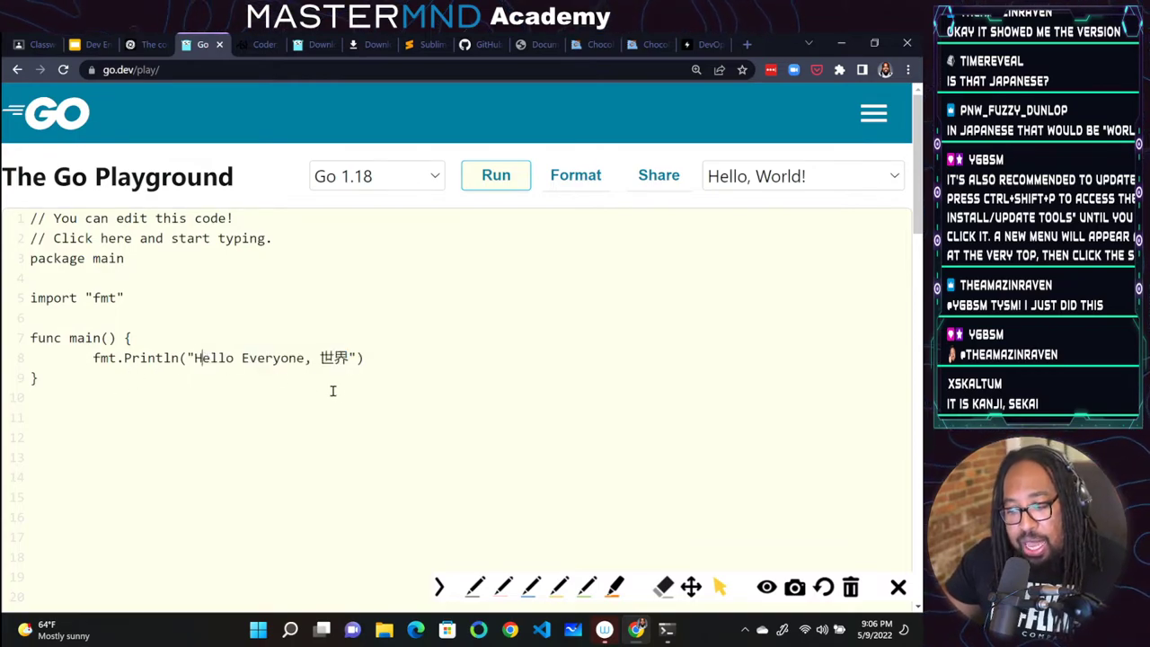
Try the unquoted text jfkdjwklf before the Println string, run the program, review the build output, and remove the stray text
{"action": "left_click", "coordinate": [188, 358]}
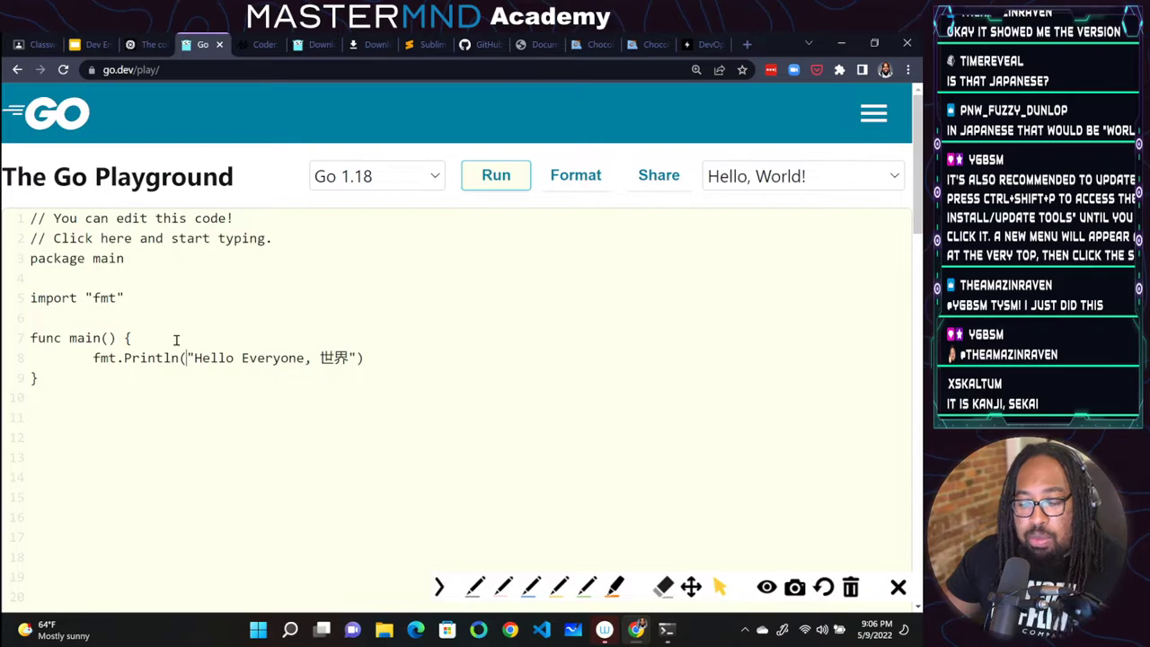
{"action": "type", "text": "jfkdjwklf"}
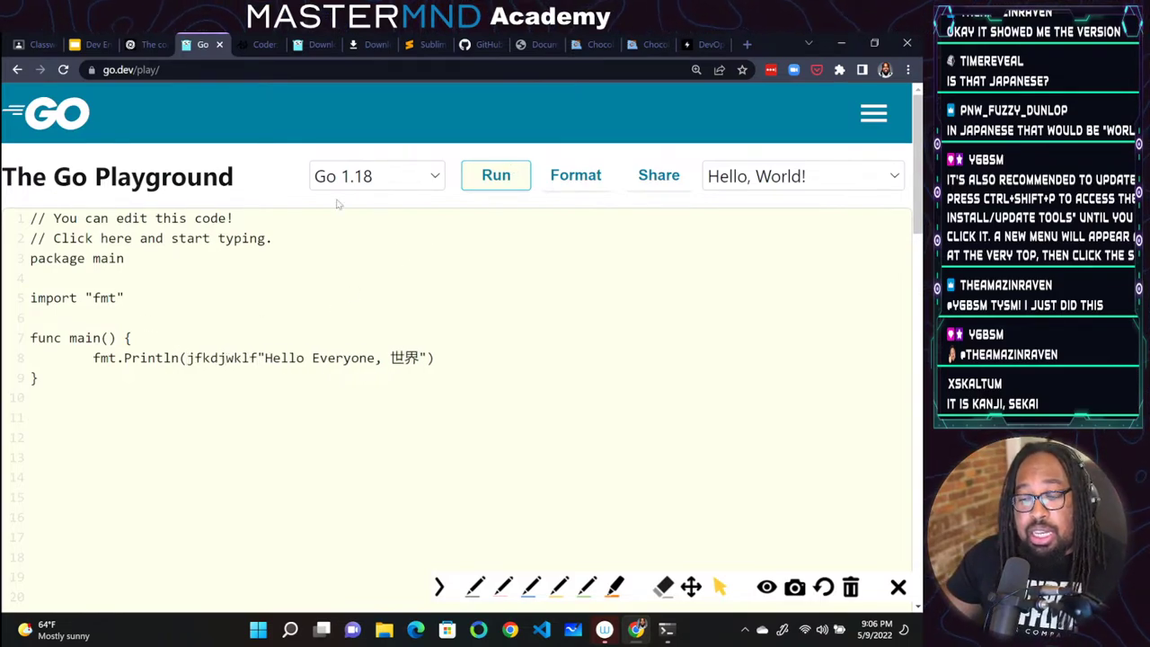
{"action": "left_click", "coordinate": [495, 192]}
{"action": "scroll", "coordinate": [95, 393], "scroll_direction": "down", "scroll_amount": 5}
{"action": "left_click_drag", "start_coordinate": [40, 314], "coordinate": [781, 317]}
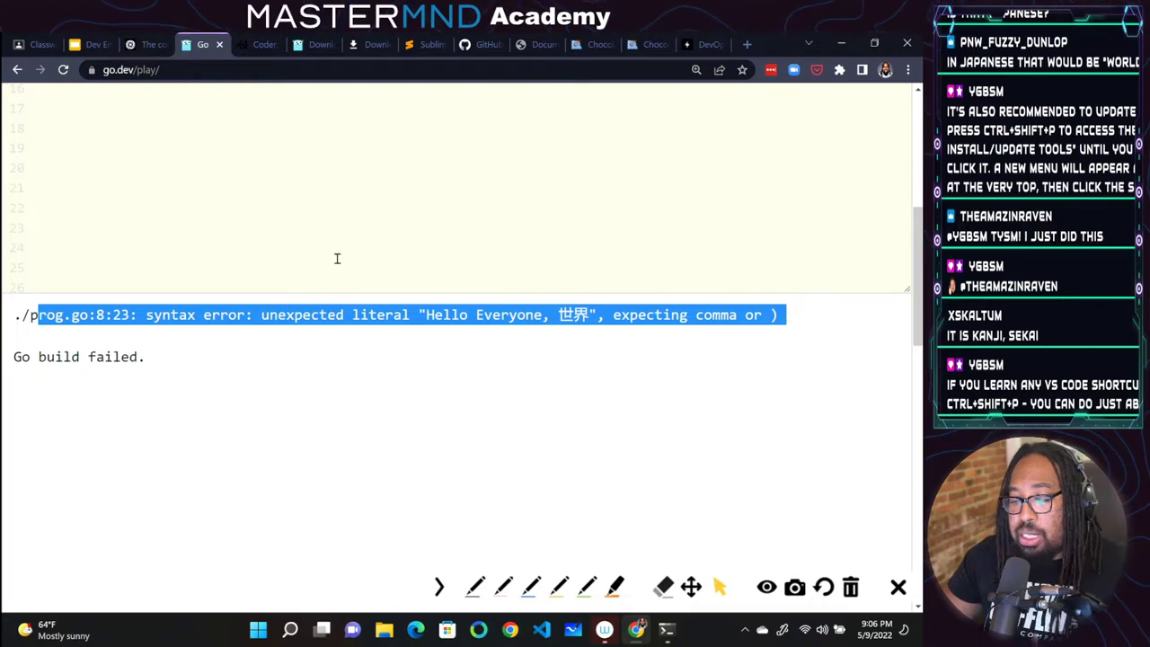
{"action": "left_click", "coordinate": [146, 320]}
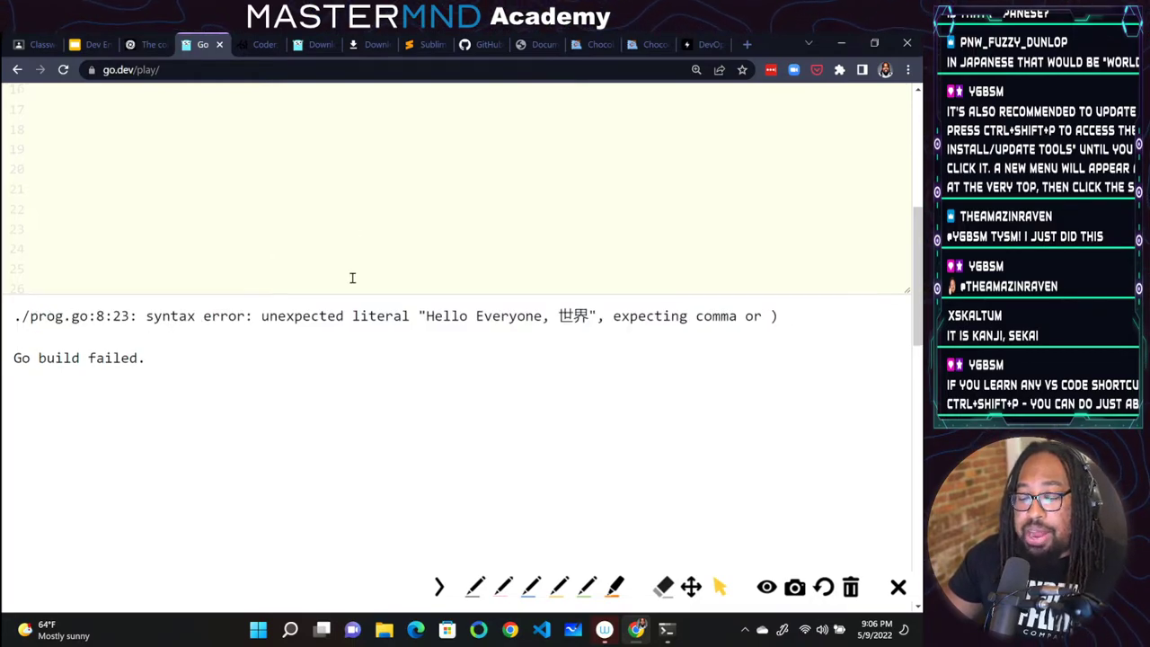
{"action": "scroll", "coordinate": [359, 260], "scroll_direction": "up", "scroll_amount": 5}
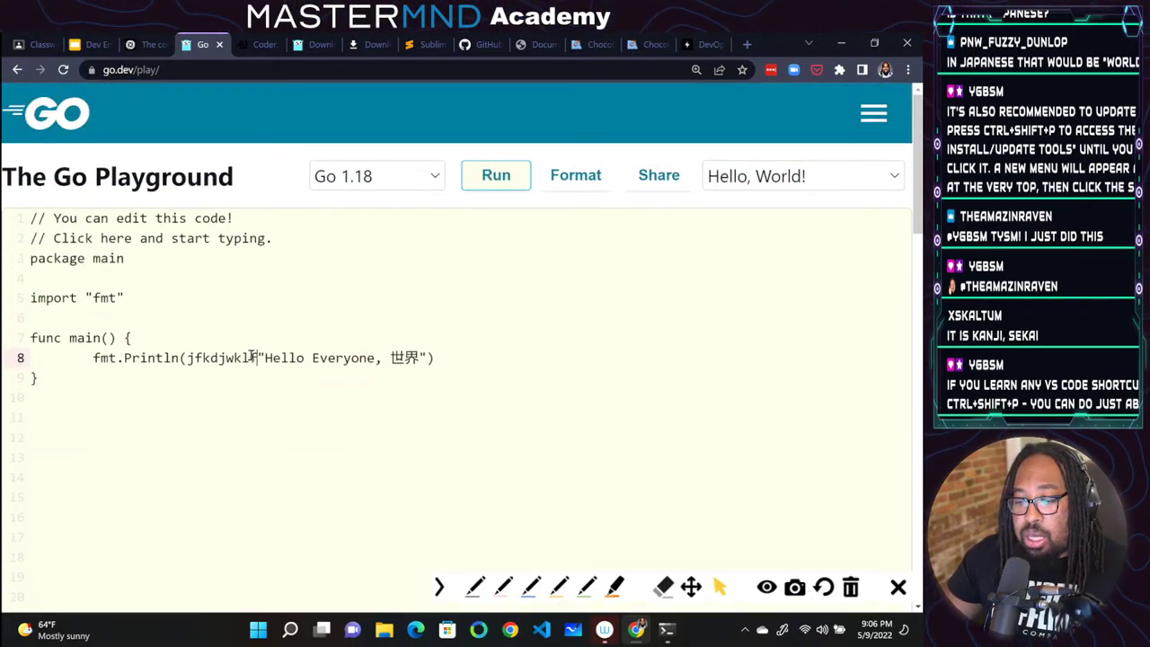
{"action": "left_click_drag", "start_coordinate": [258, 357], "coordinate": [186, 358]}
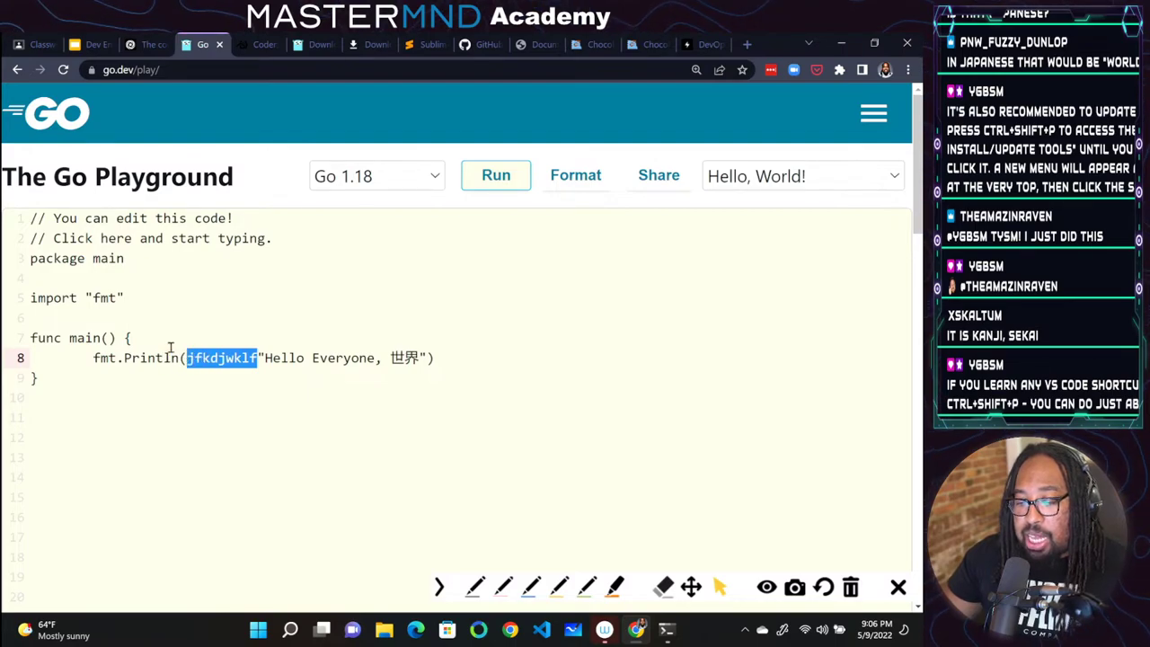
{"action": "key", "text": "BackSpace"}
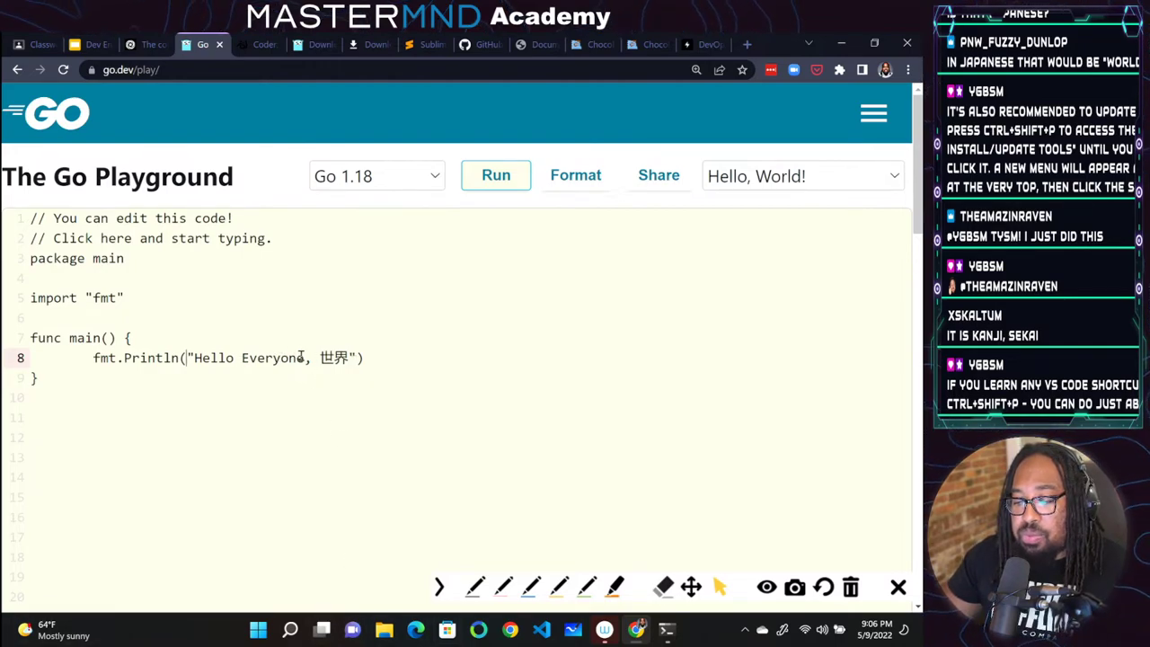
Add " nfoujwdbnfiewbnifbewifbweihfb" after Everyone inside the quoted greeting, run the program, and check its output
{"action": "type", "text": "jnfoujwdbnfiewbnifbewifbweihfb"}
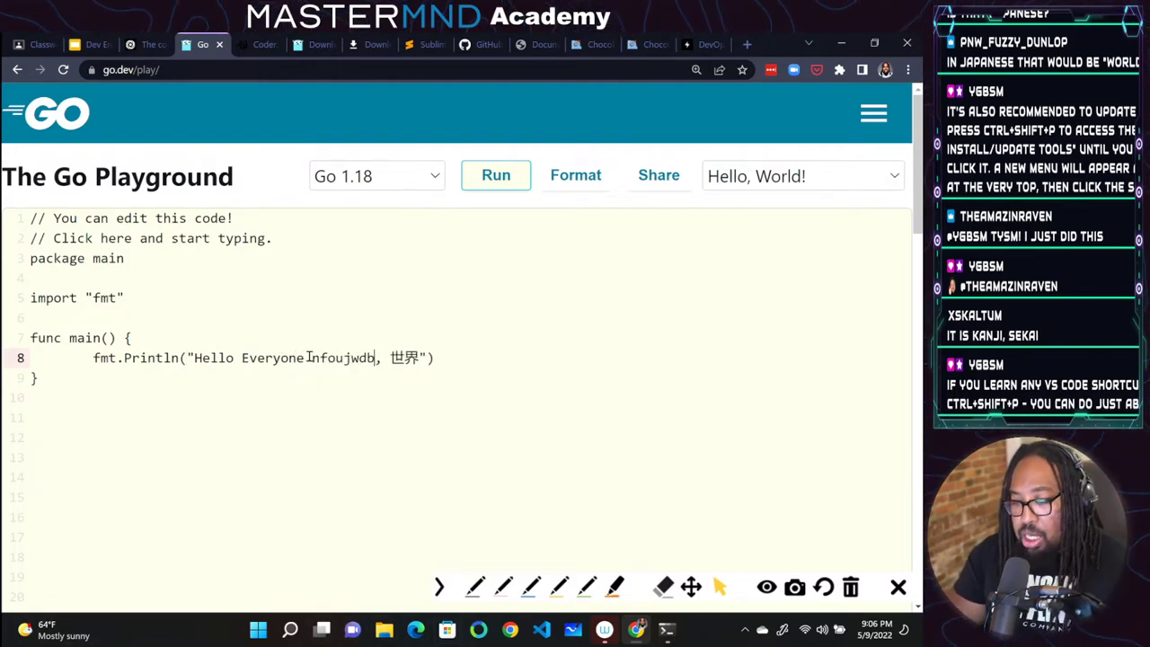
{"action": "left_click", "coordinate": [489, 176]}
{"action": "scroll", "coordinate": [157, 399], "scroll_direction": "down", "scroll_amount": 4}
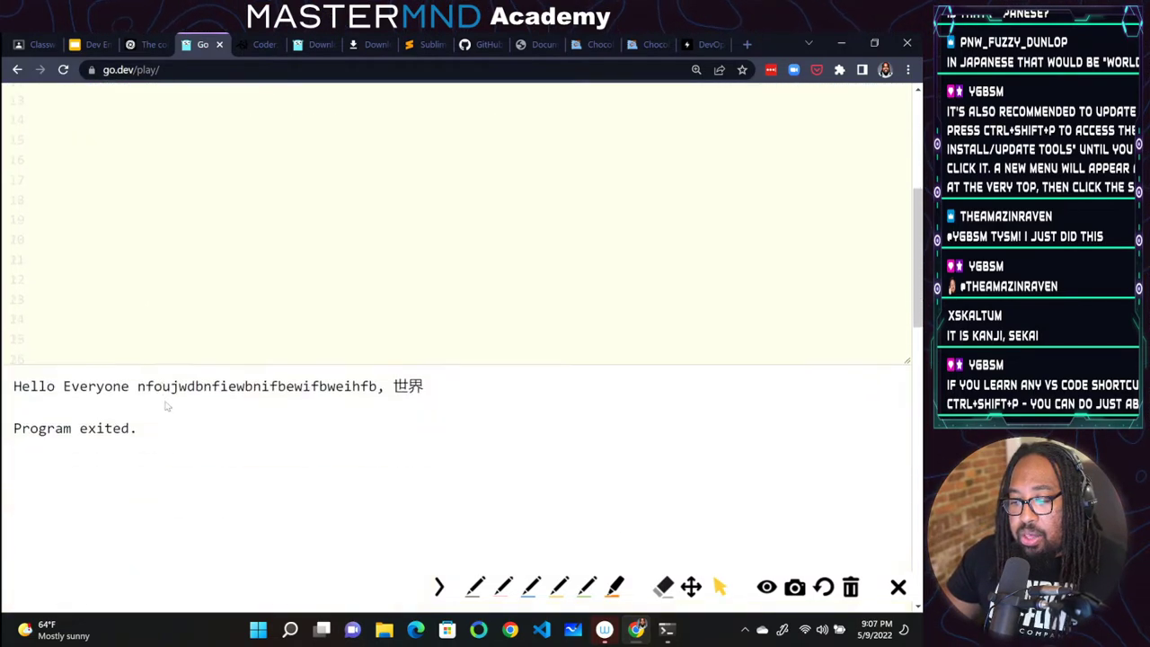
{"action": "left_click_drag", "start_coordinate": [104, 386], "coordinate": [348, 386]}
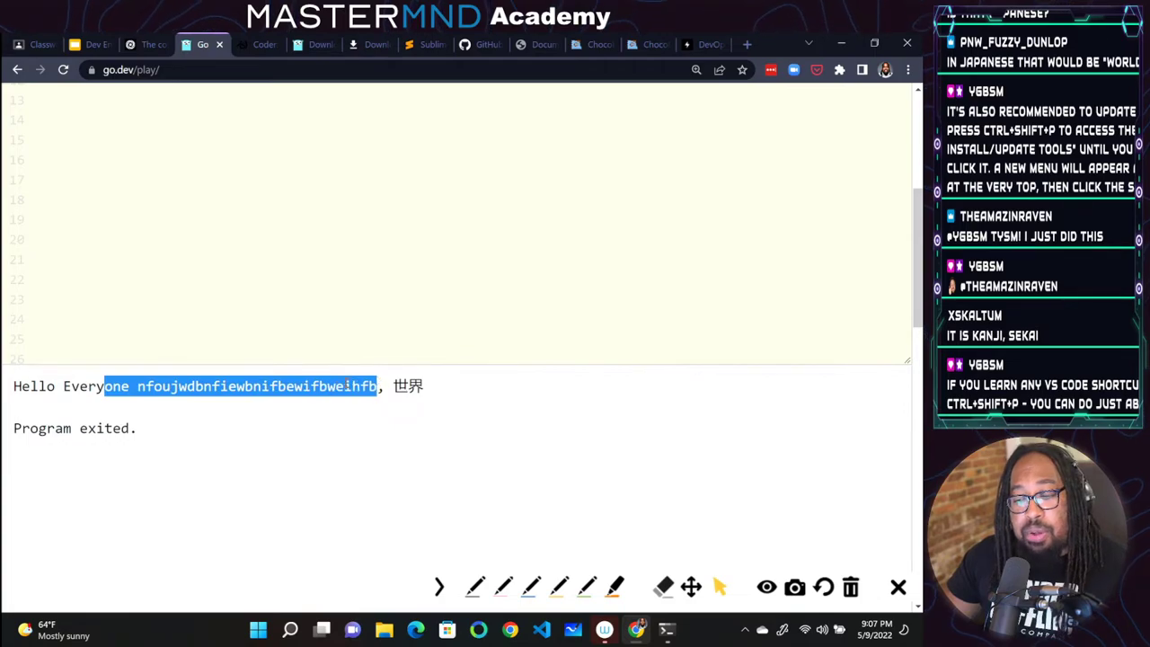
{"action": "scroll", "coordinate": [314, 287], "scroll_direction": "up", "scroll_amount": 4}
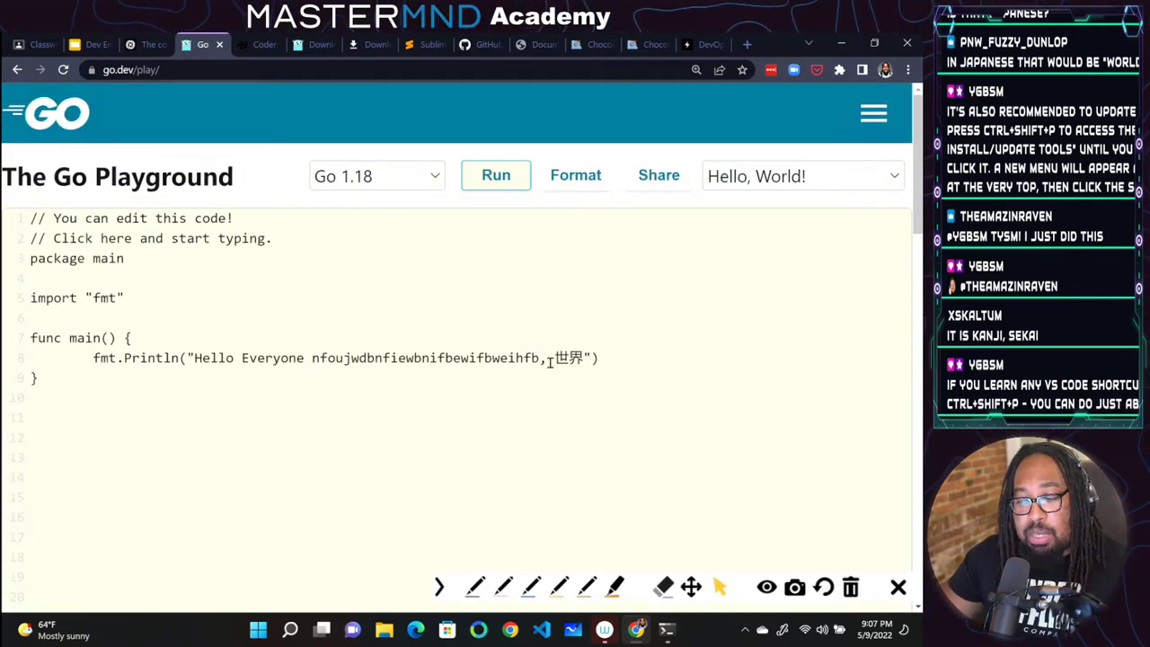
{"action": "left_click", "coordinate": [491, 179]}
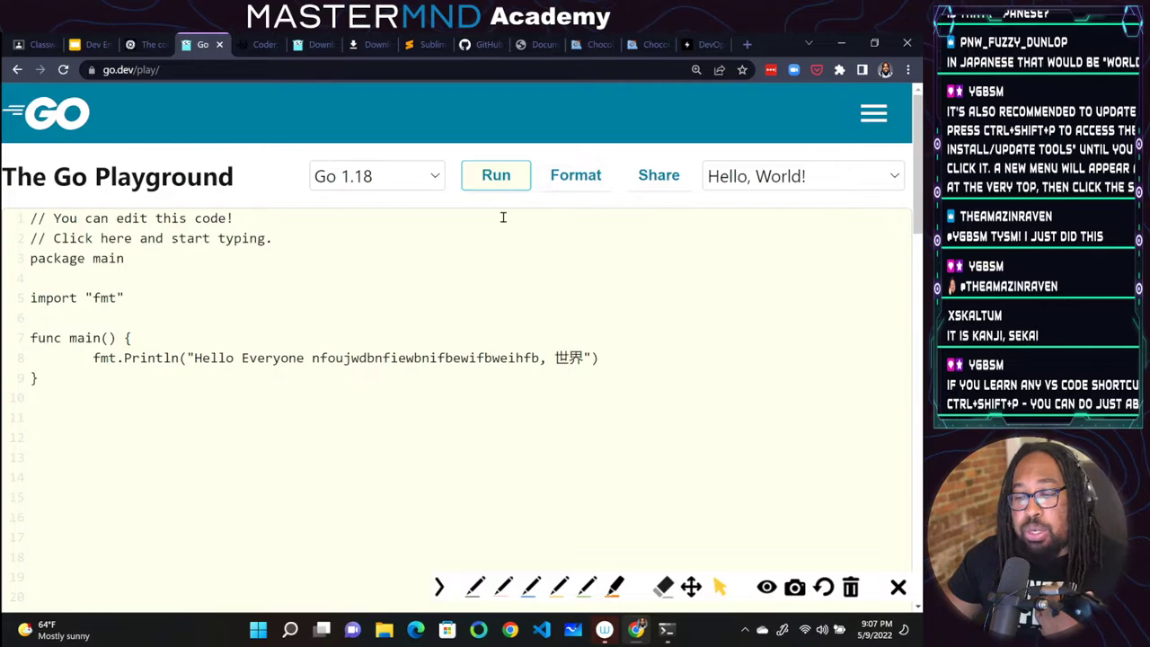
Switch to Visual Studio Code, save hello.go, and close the output panel
{"action": "key", "text": "alt+Tab"}
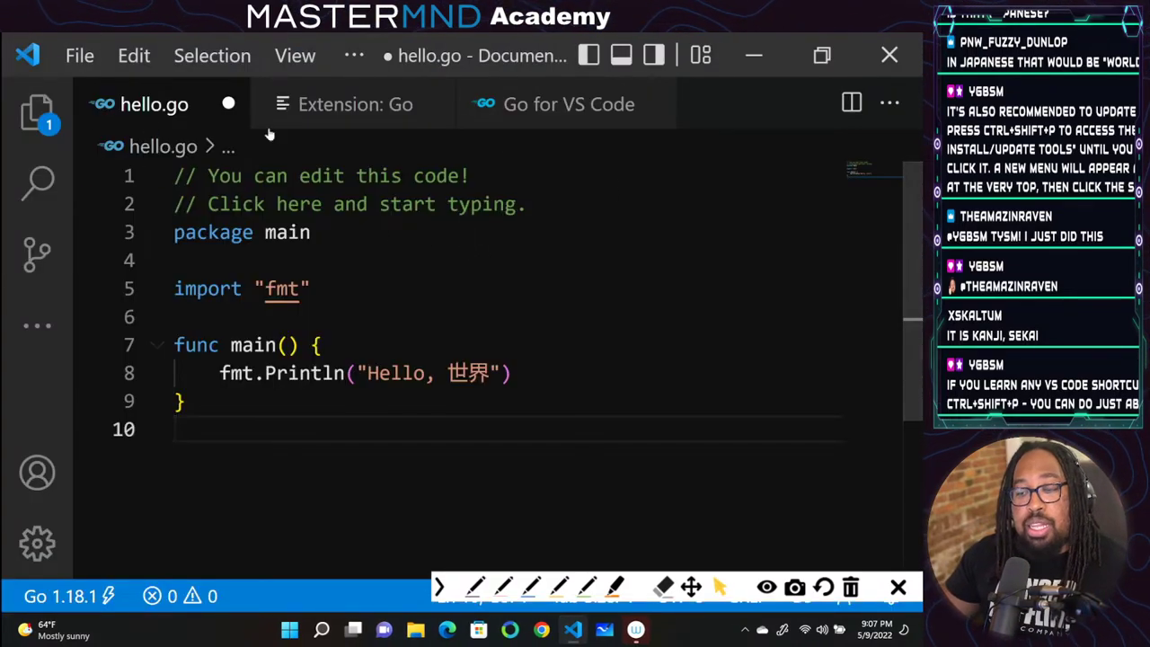
{"action": "left_click", "coordinate": [564, 239]}
{"action": "key", "text": "ctrl+s"}
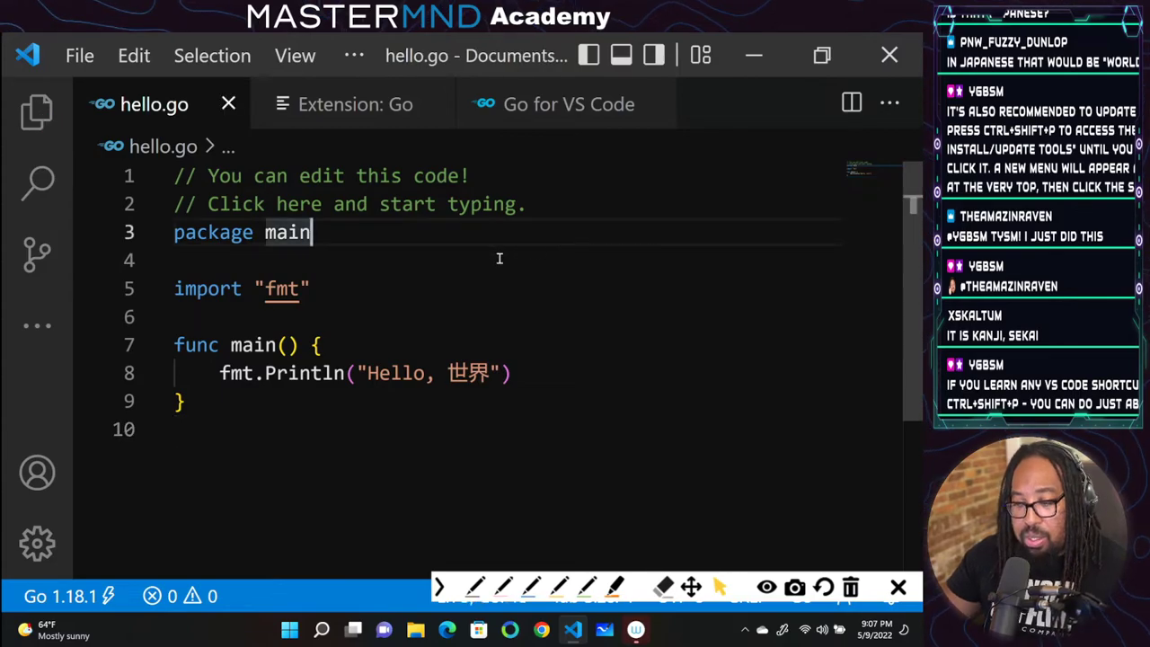
{"action": "key", "text": "ctrl+minus"}
{"action": "key", "text": "ctrl+minus"}
{"action": "key", "text": "ctrl+minus"}
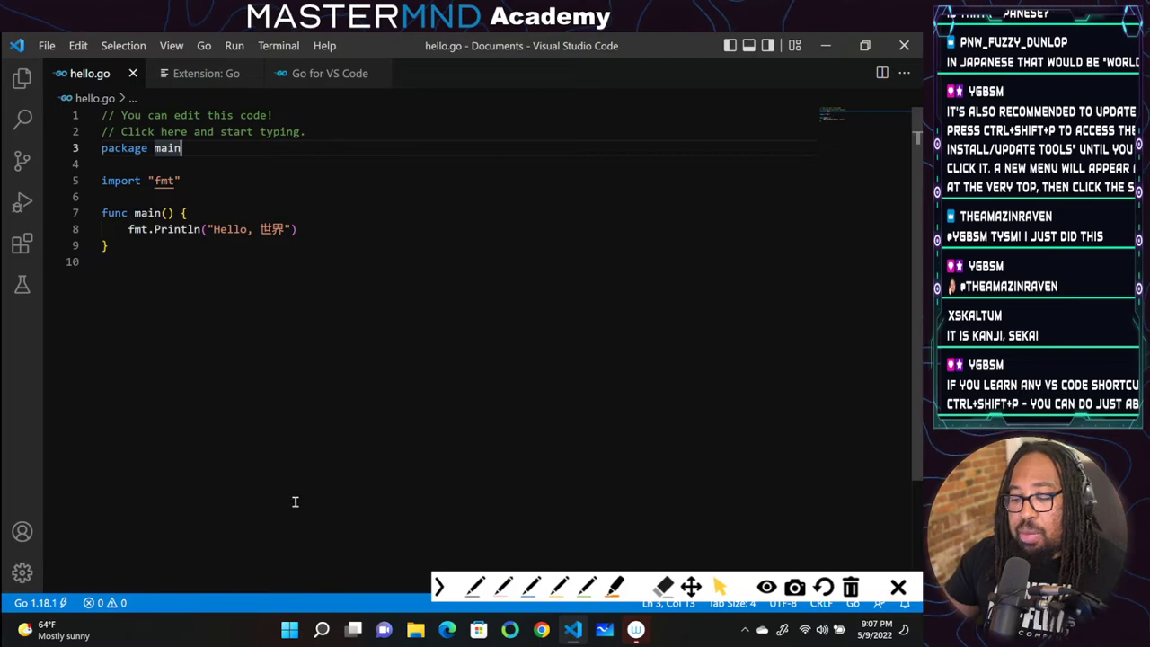
{"action": "left_click", "coordinate": [341, 480]}
{"action": "key", "text": "ctrl+s"}
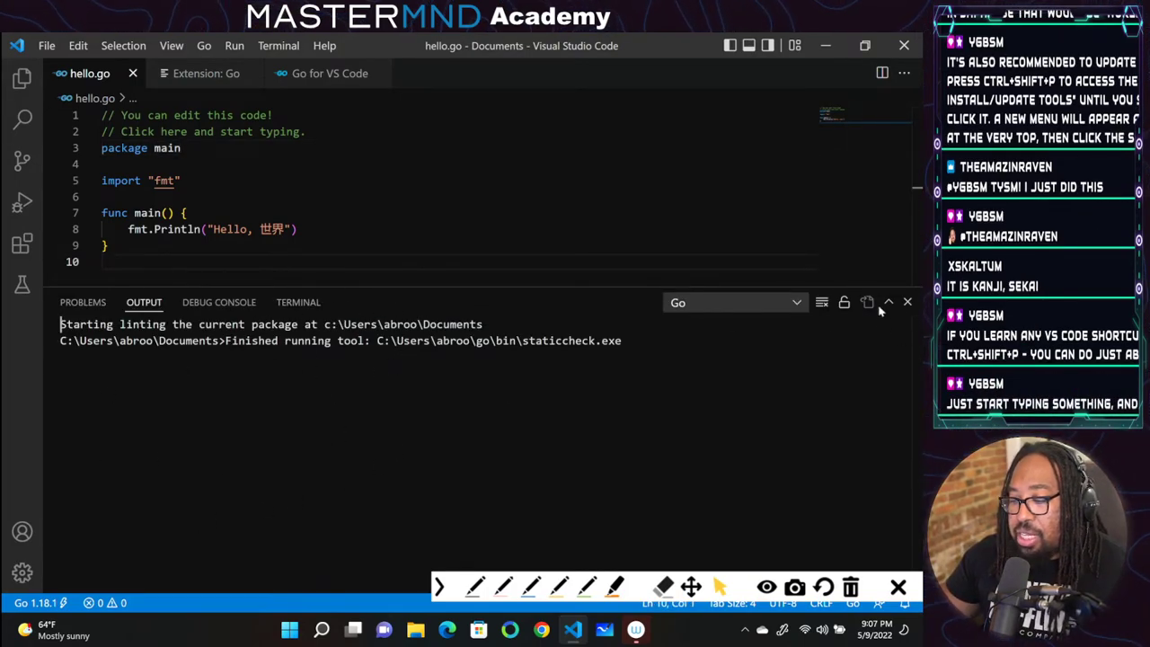
{"action": "left_click", "coordinate": [907, 302]}
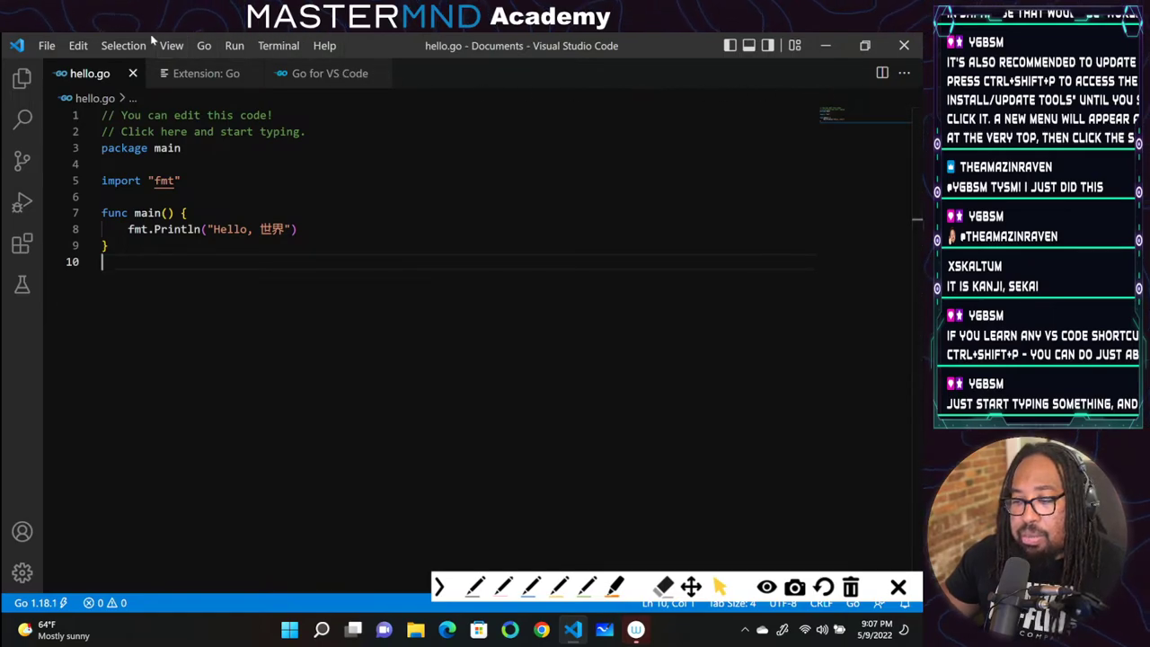
{"action": "left_click", "coordinate": [234, 45]}
{"action": "mouse_move", "coordinate": [263, 61]}
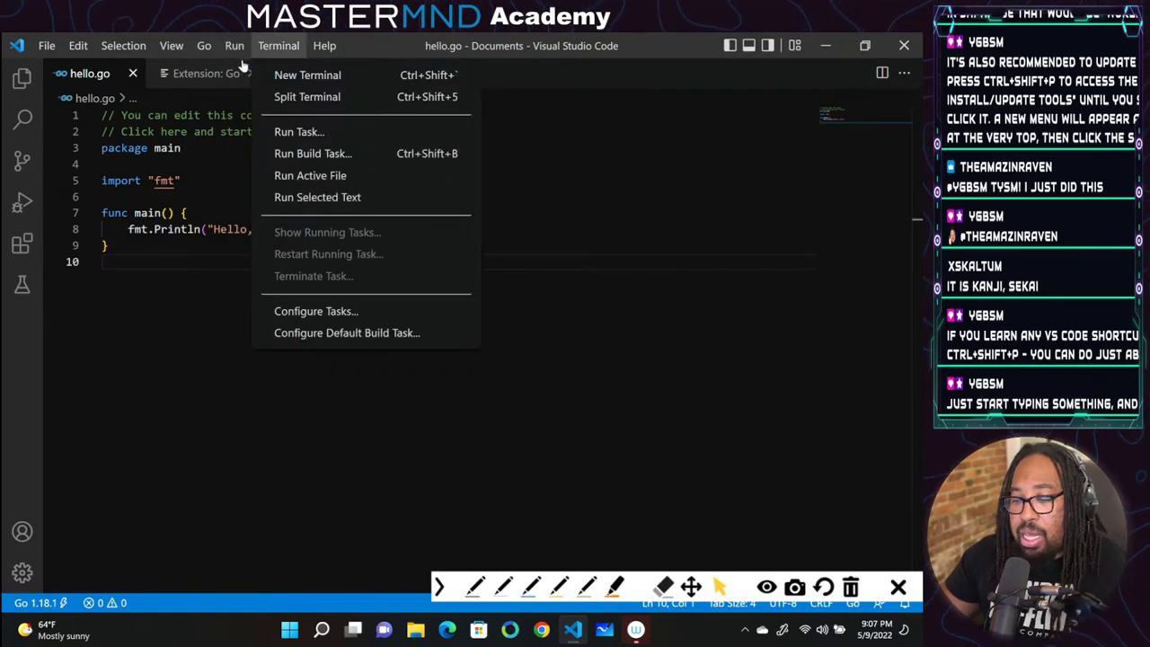
{"action": "mouse_move", "coordinate": [239, 39]}
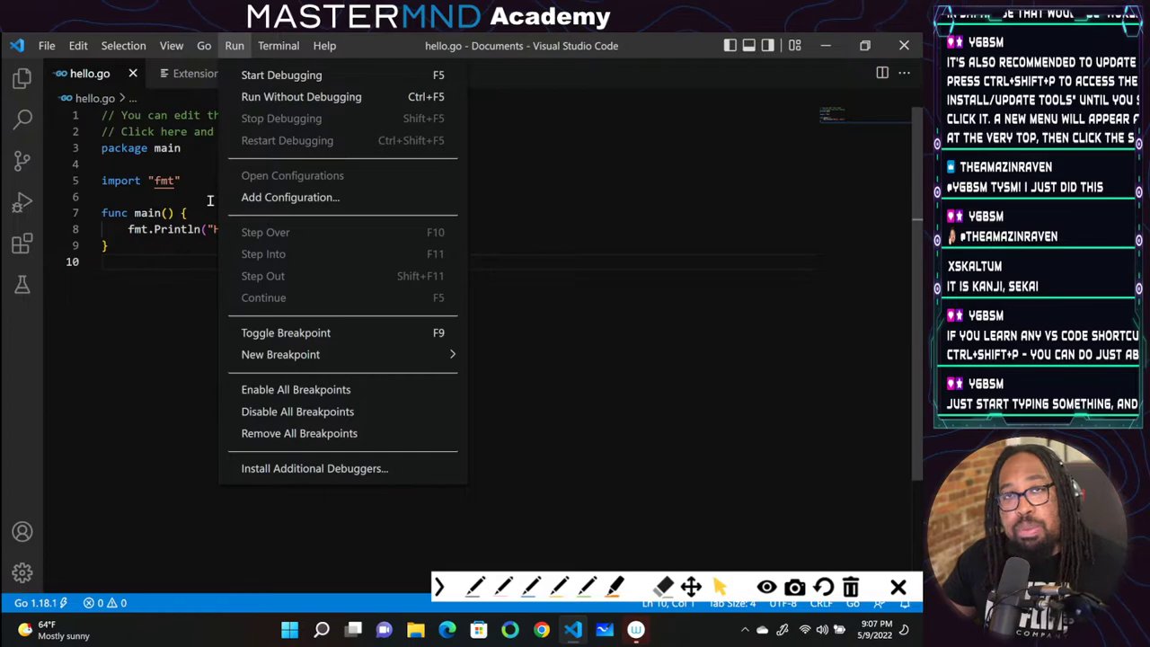
{"action": "left_click", "coordinate": [789, 82]}
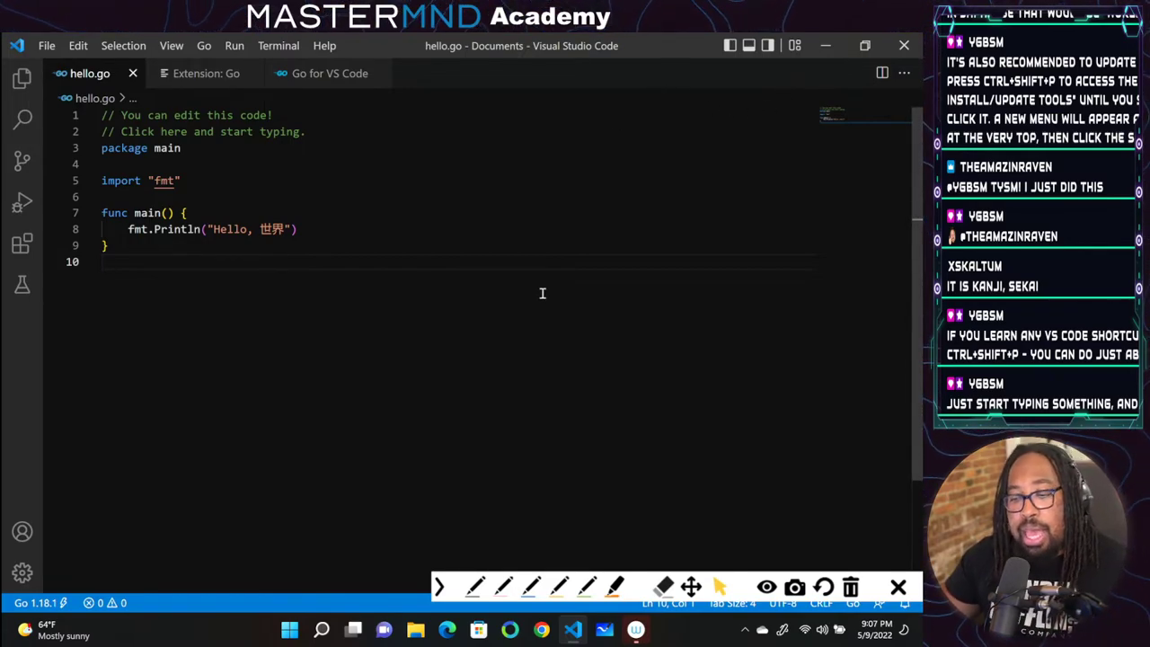
Open the integrated terminal at a larger interface size and list the Documents folder's files to locate hello.go
{"action": "key", "text": "ctrl+equal"}
{"action": "key", "text": "ctrl+equal"}
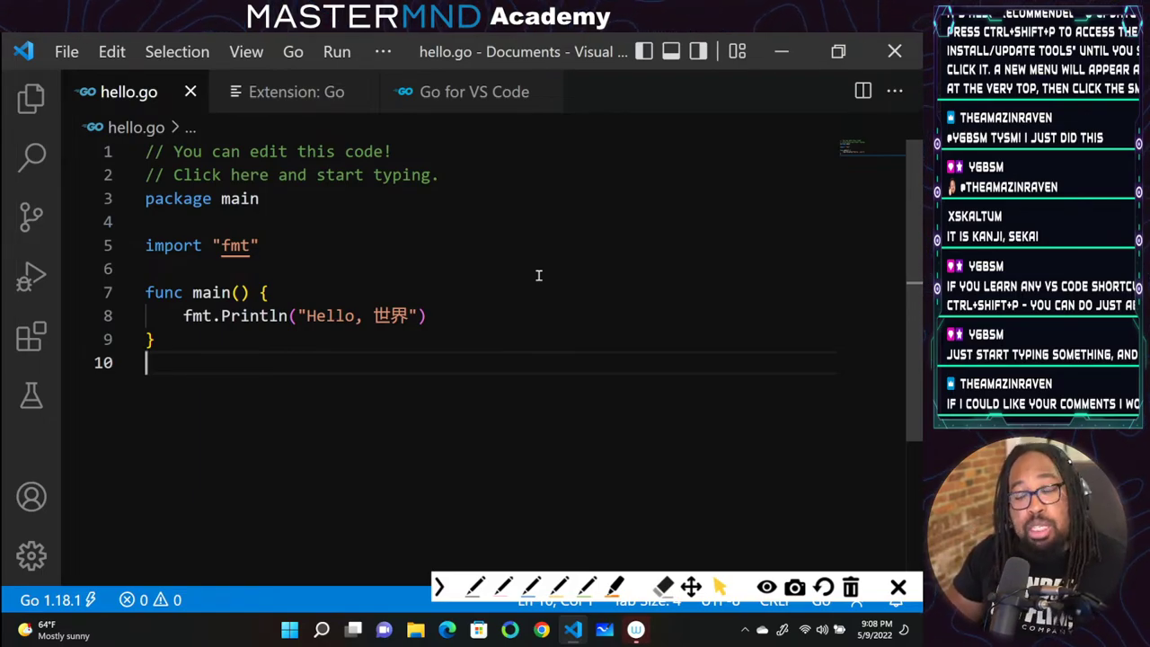
{"action": "key", "text": "ctrl+grave"}
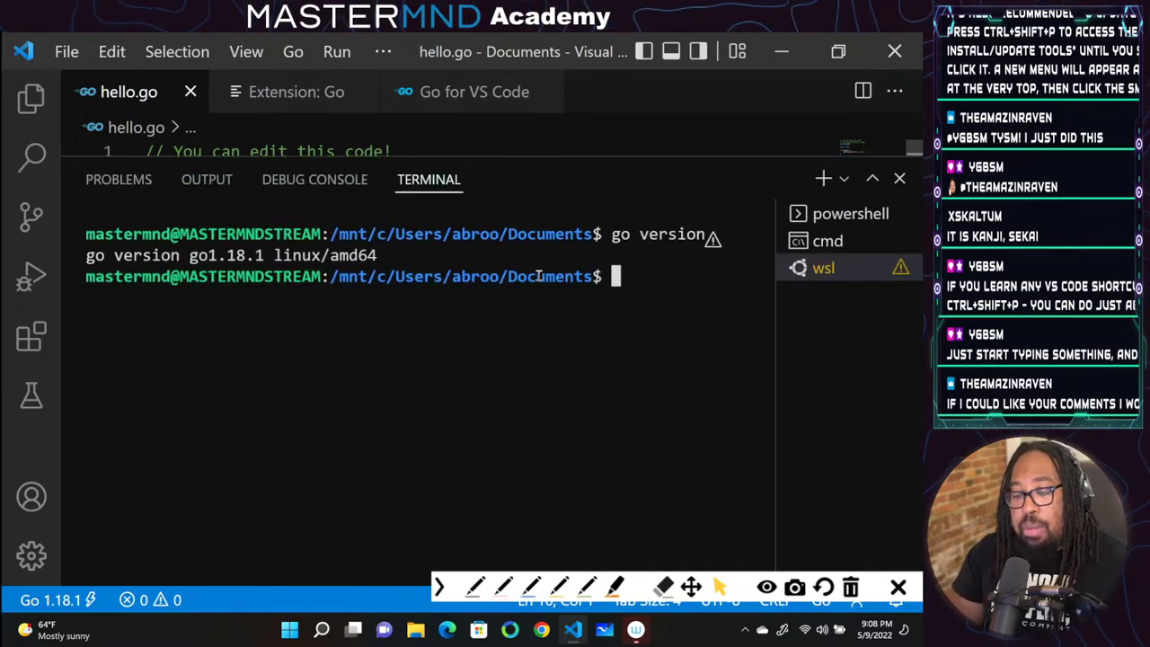
{"action": "type", "text": "ls"}
{"action": "key", "text": "Return"}
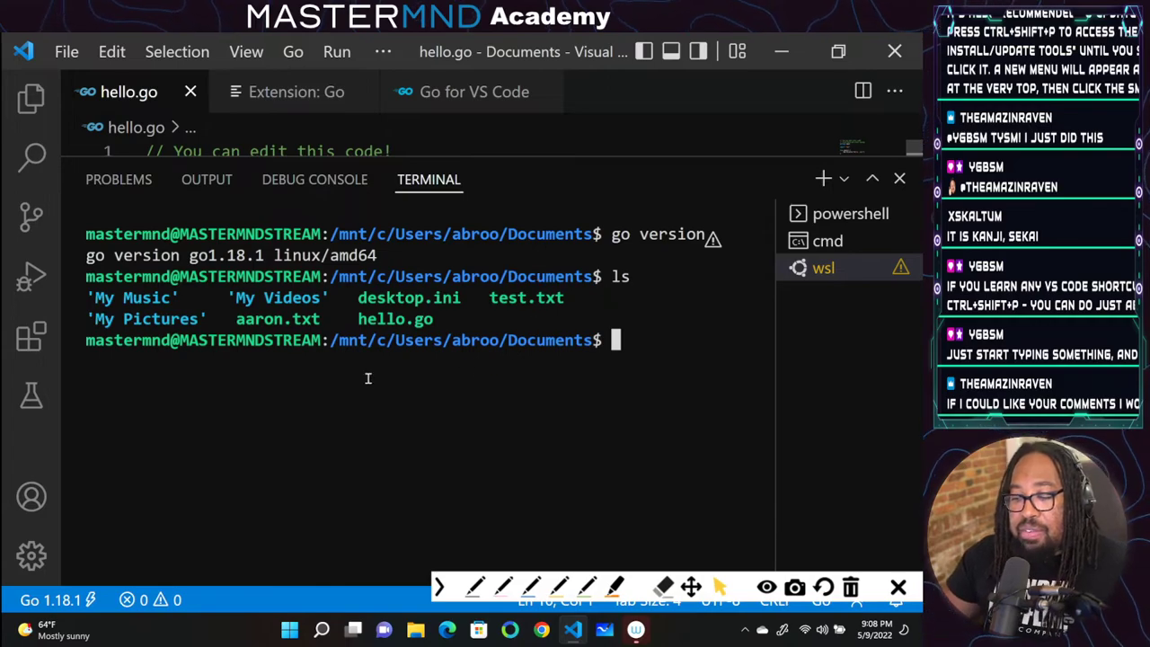
{"action": "left_click_drag", "start_coordinate": [360, 317], "coordinate": [468, 310]}
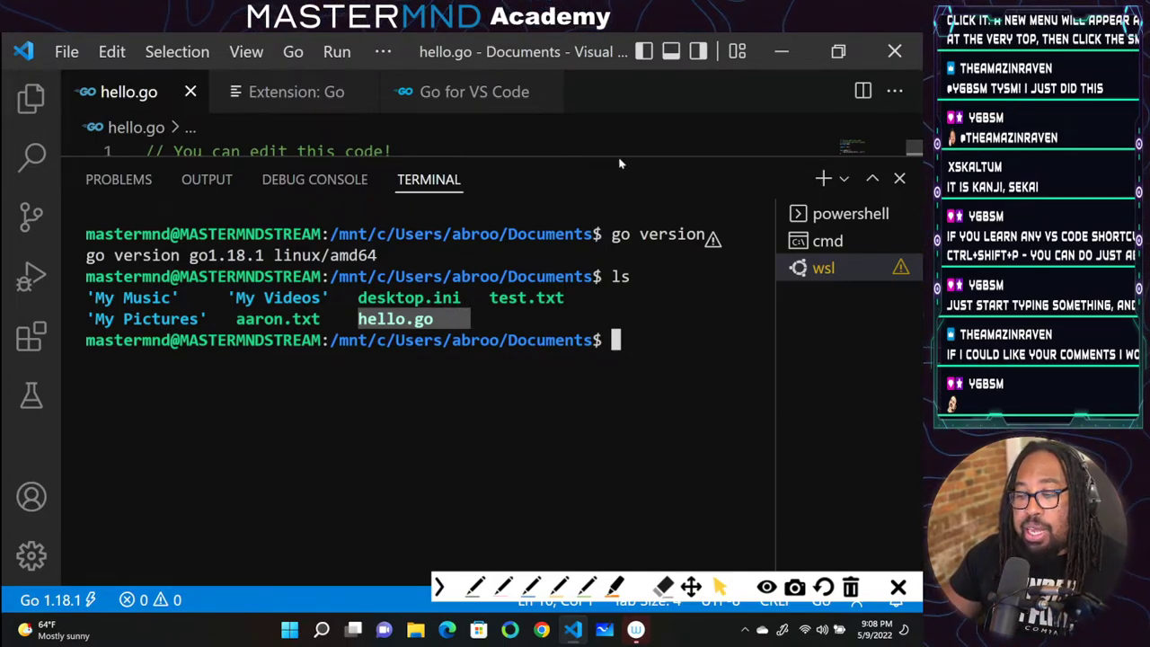
Clear the WSL terminal and run the program with go run hello.go at a slightly smaller interface size
{"action": "type", "text": "cle"}
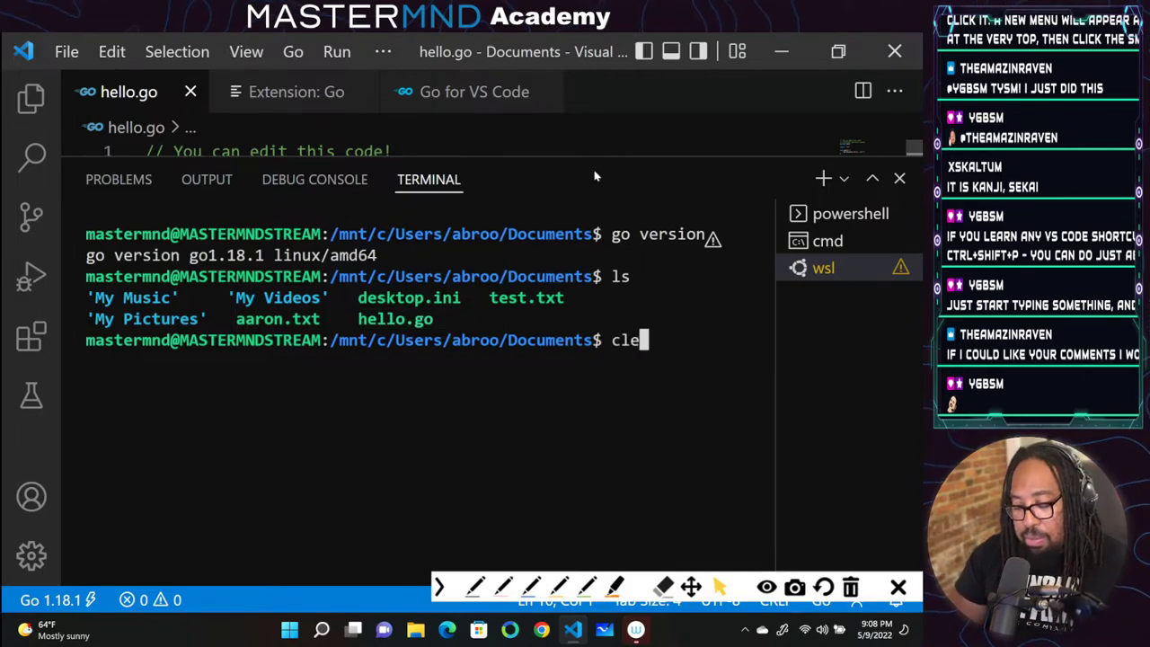
{"action": "type", "text": "ar"}
{"action": "key", "text": "Return"}
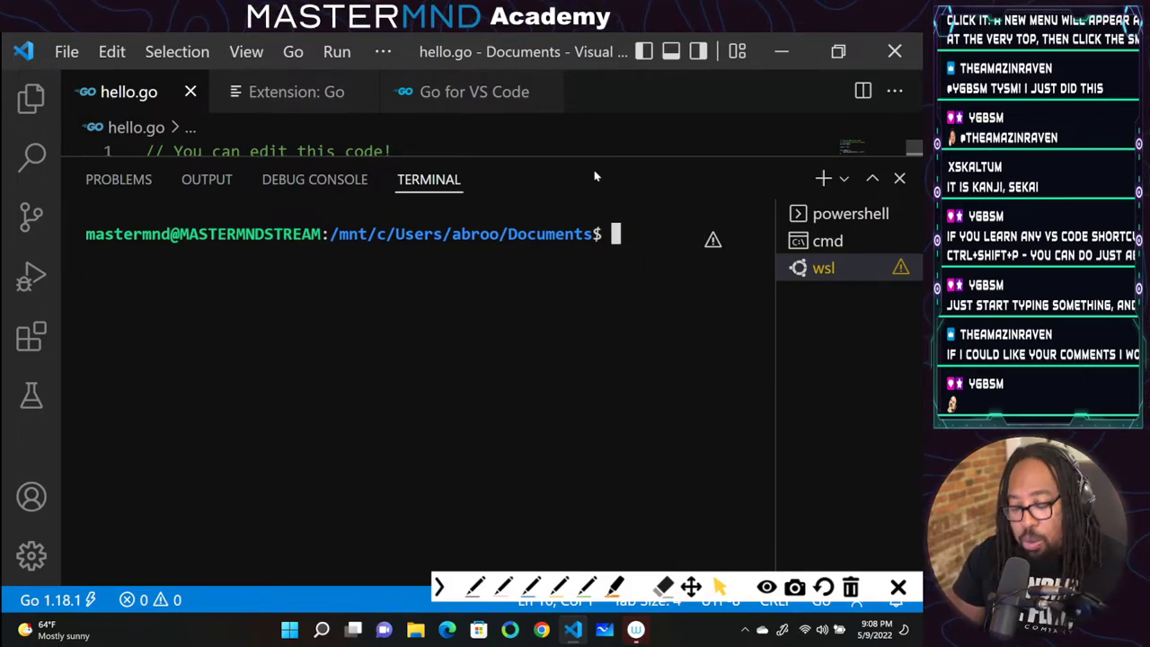
{"action": "type", "text": "go"}
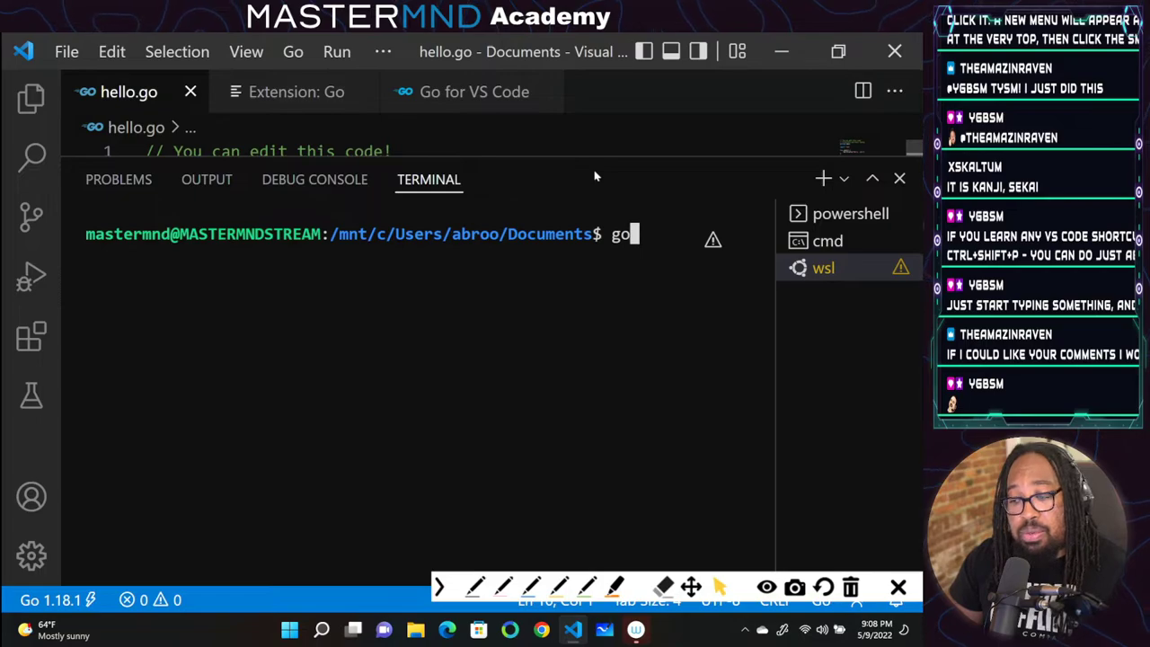
{"action": "type", "text": " run"}
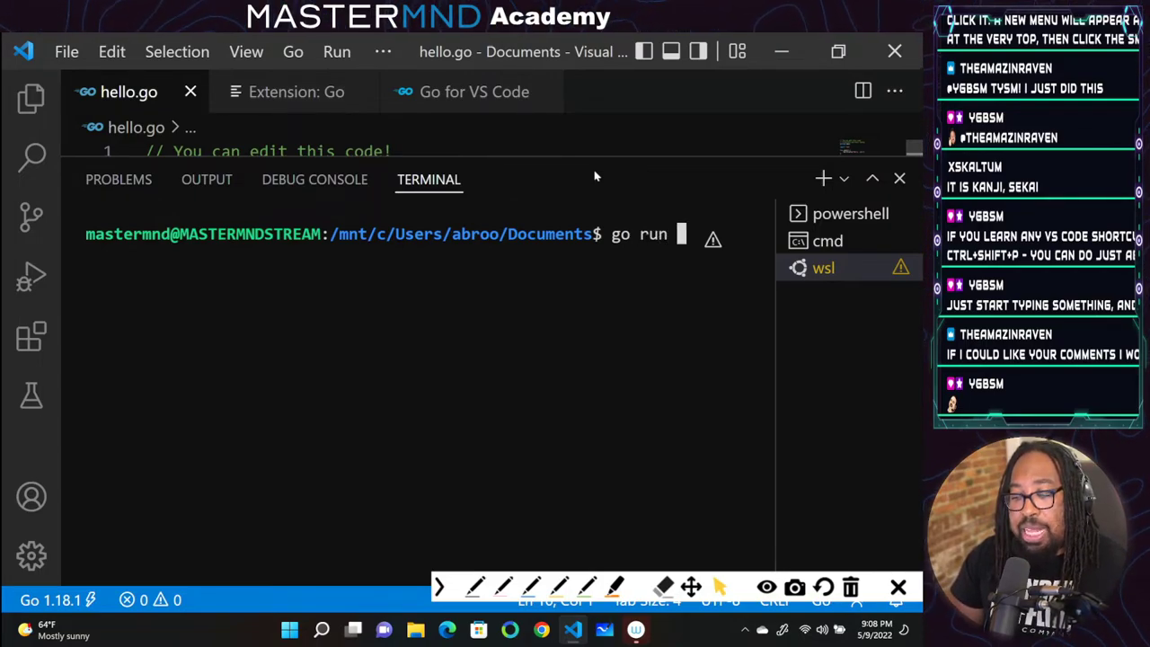
{"action": "type", "text": " hello"}
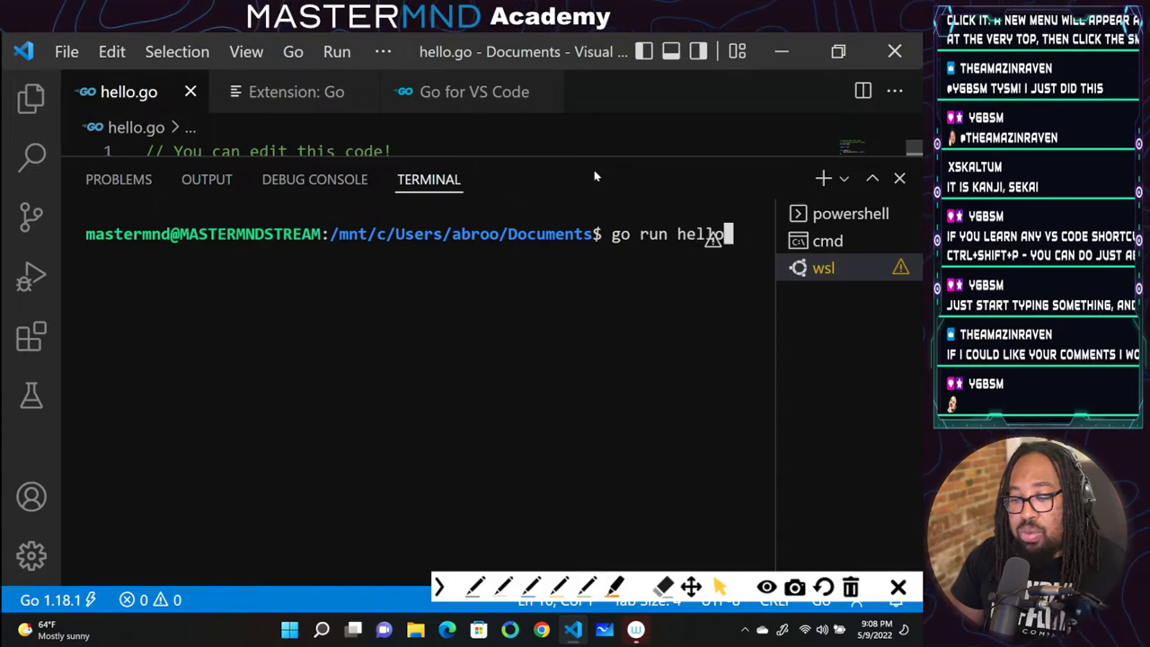
{"action": "type", "text": ".go"}
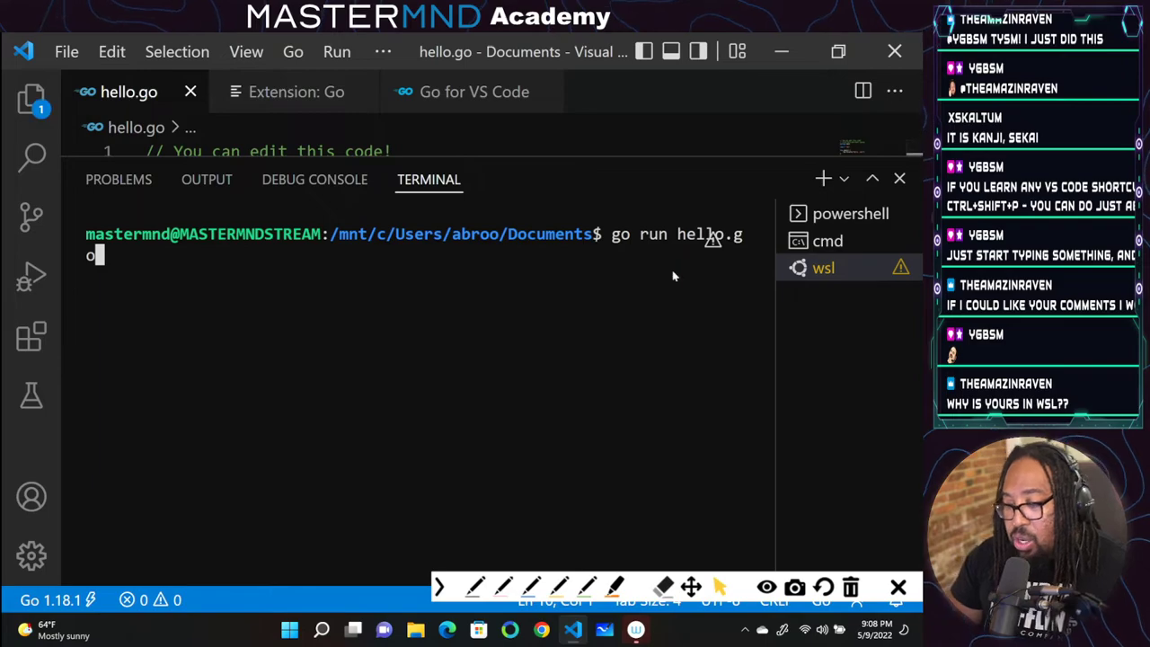
{"action": "key", "text": "ctrl+minus"}
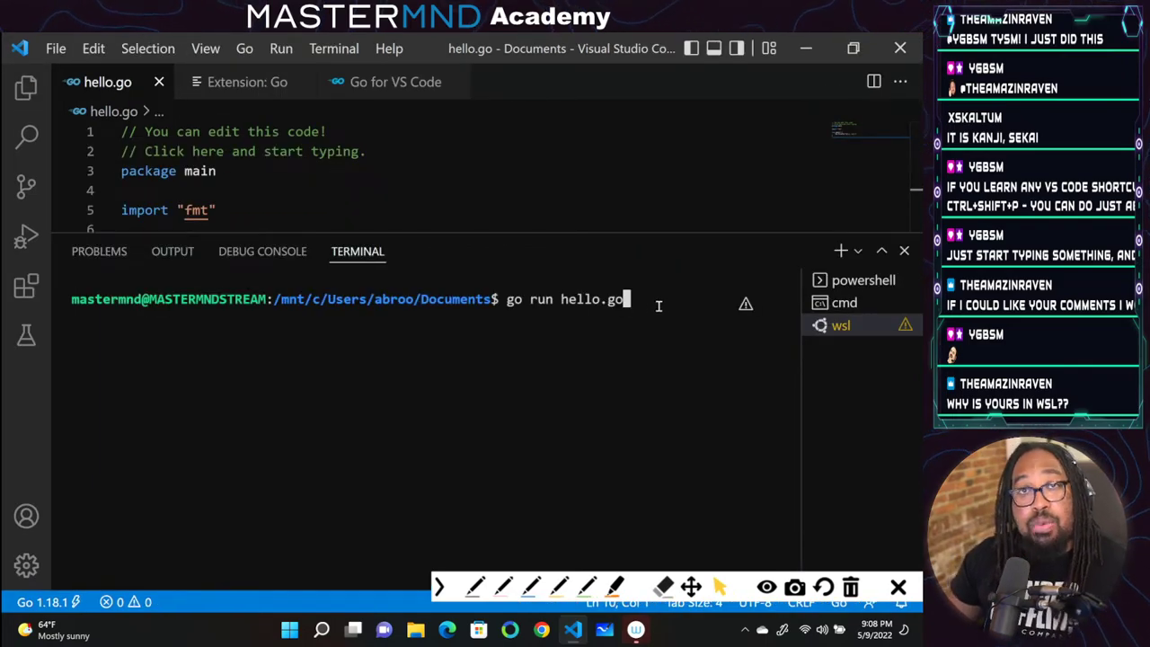
{"action": "key", "text": "Return"}
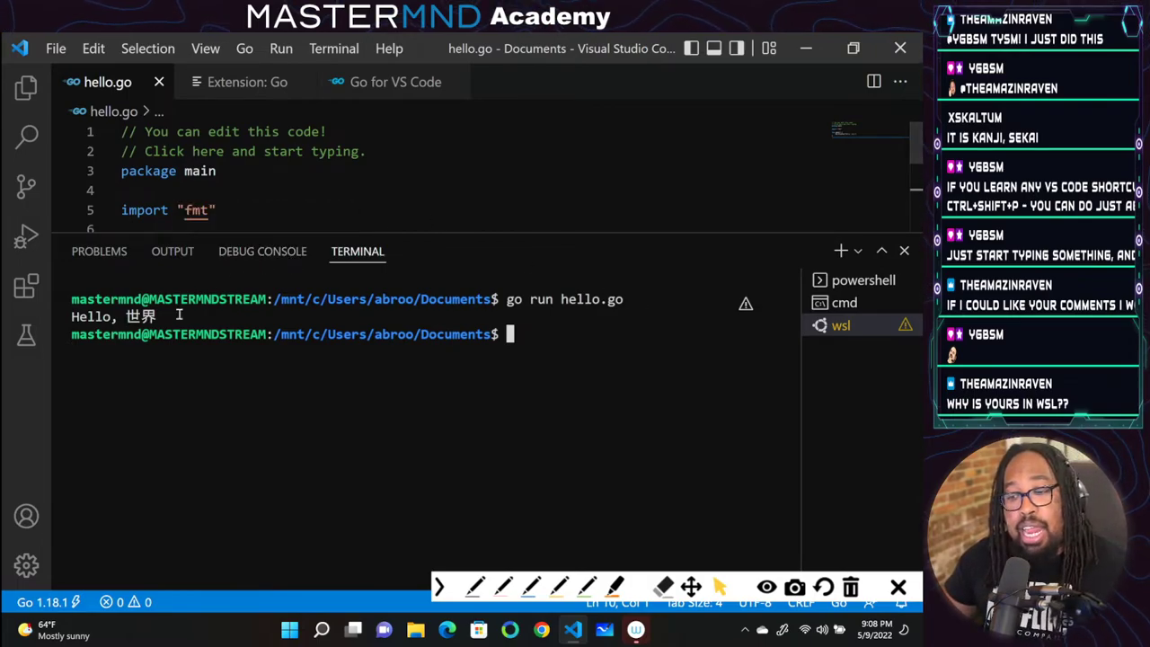
Highlight the greeting printed in the WSL terminal, clear the highlight, and run go run hello.go again
{"action": "left_click_drag", "start_coordinate": [163, 316], "coordinate": [76, 317]}
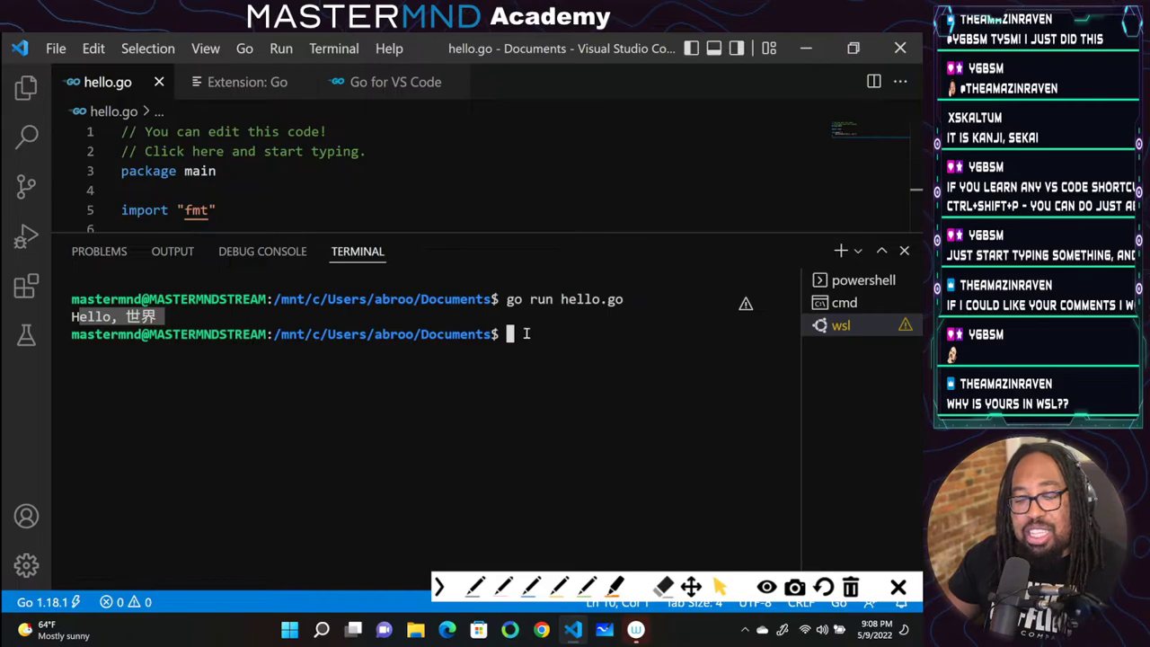
{"action": "left_click", "coordinate": [589, 304]}
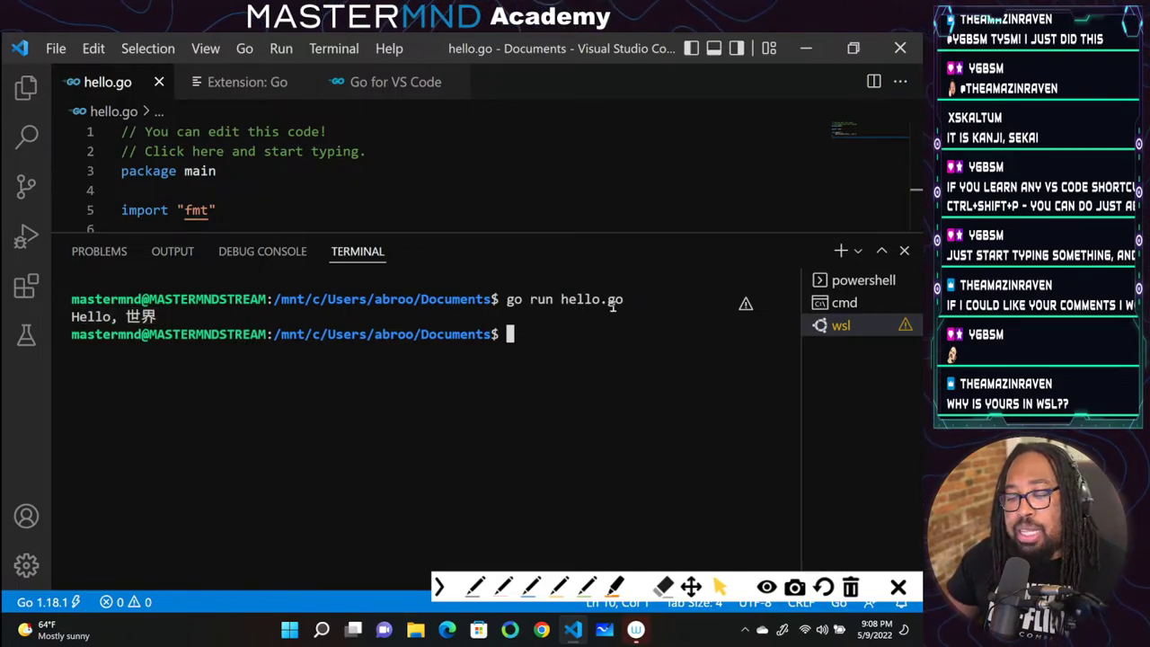
{"action": "key", "text": "Up"}
{"action": "key", "text": "Return"}
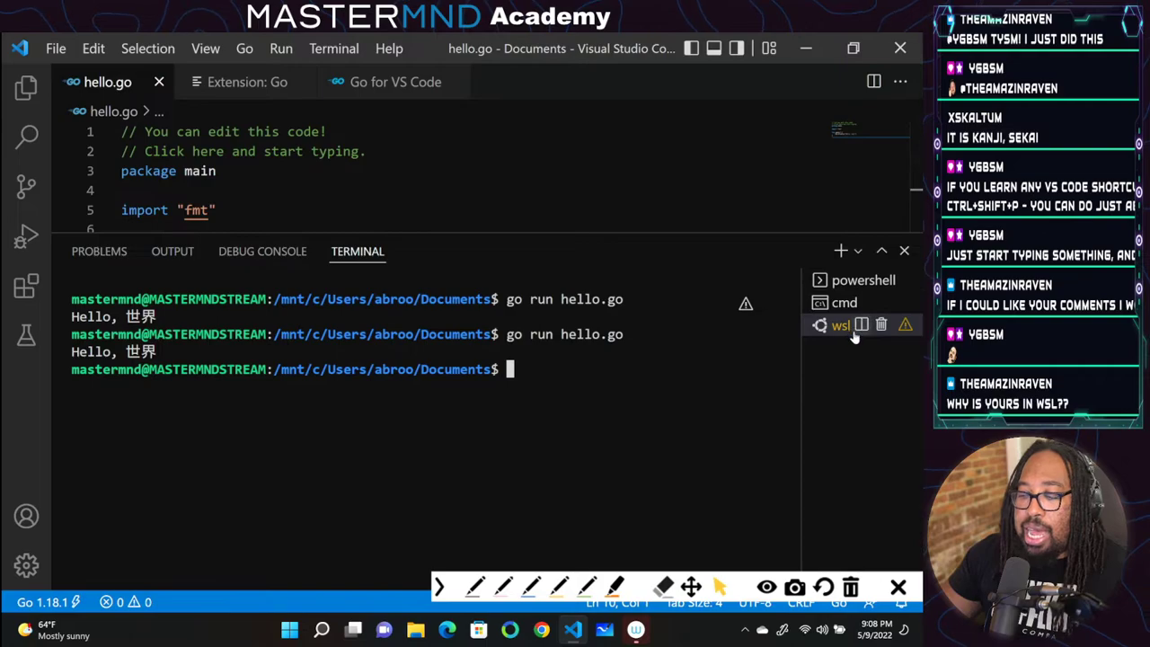
Open a new PowerShell terminal and run the program with go run .\hello.go
{"action": "left_click", "coordinate": [847, 251]}
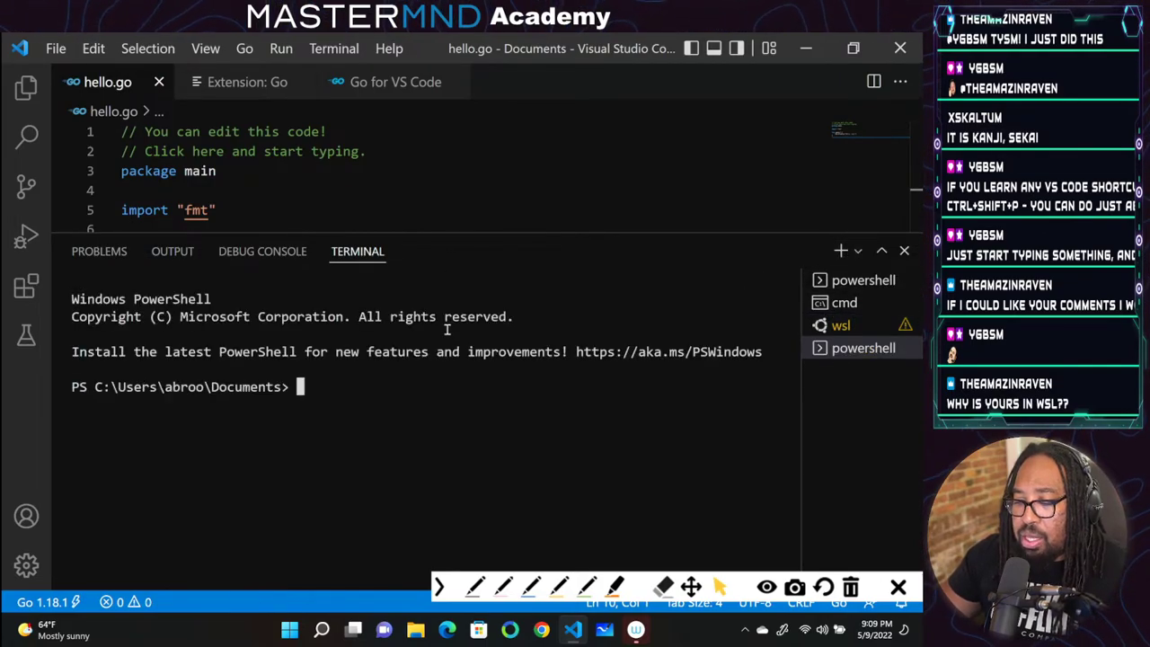
{"action": "type", "text": "fo"}
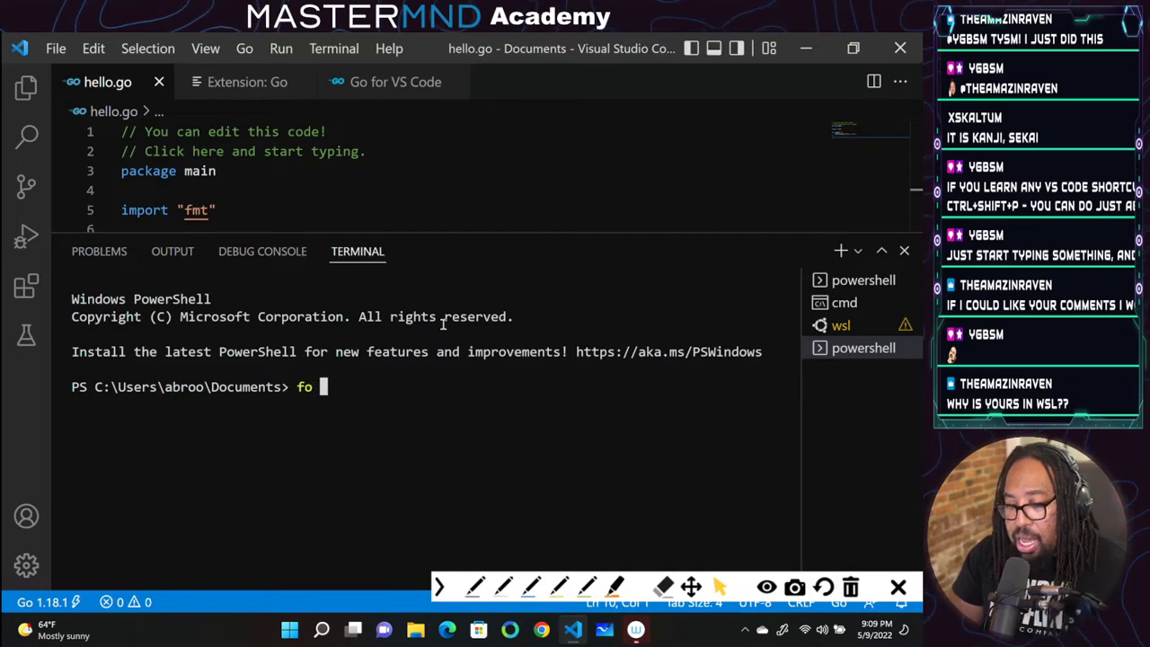
{"action": "key", "text": "BackSpace"}
{"action": "key", "text": "BackSpace"}
{"action": "type", "text": "go run "}
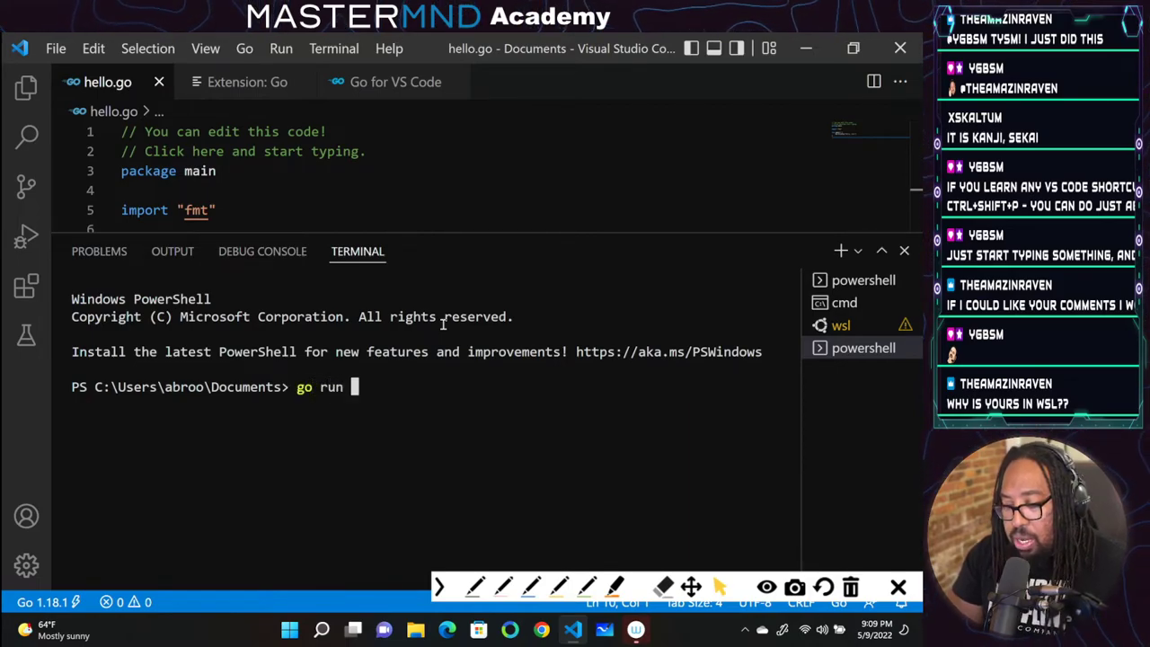
{"action": "type", "text": ".\\he"}
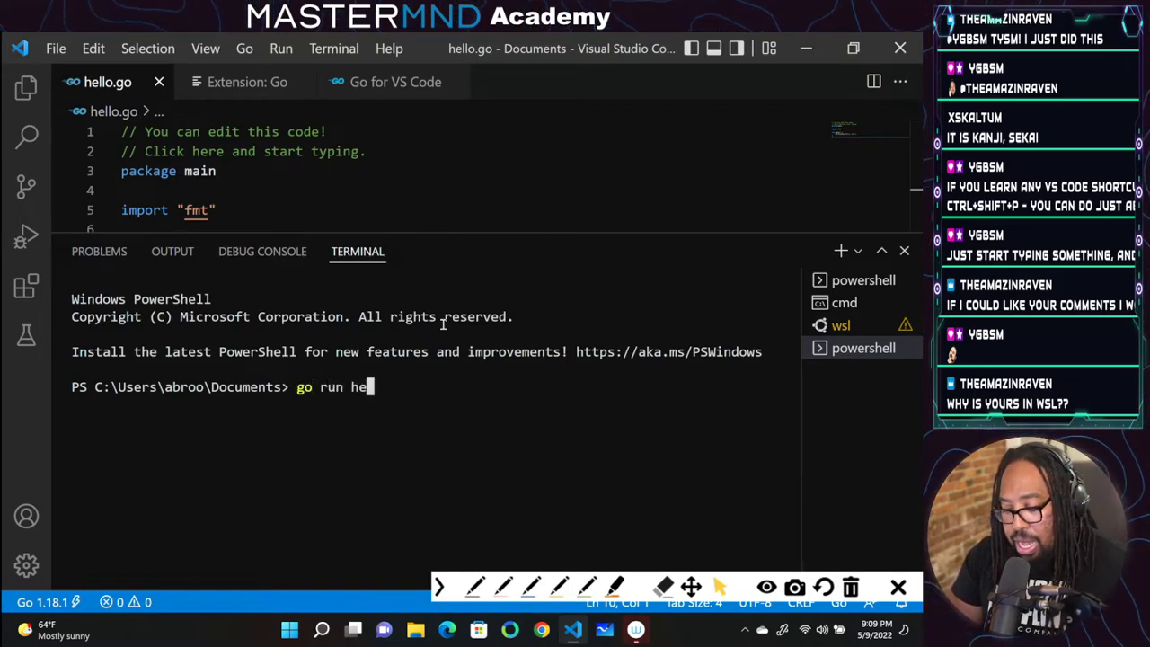
{"action": "key", "text": "Tab"}
{"action": "key", "text": "Return"}
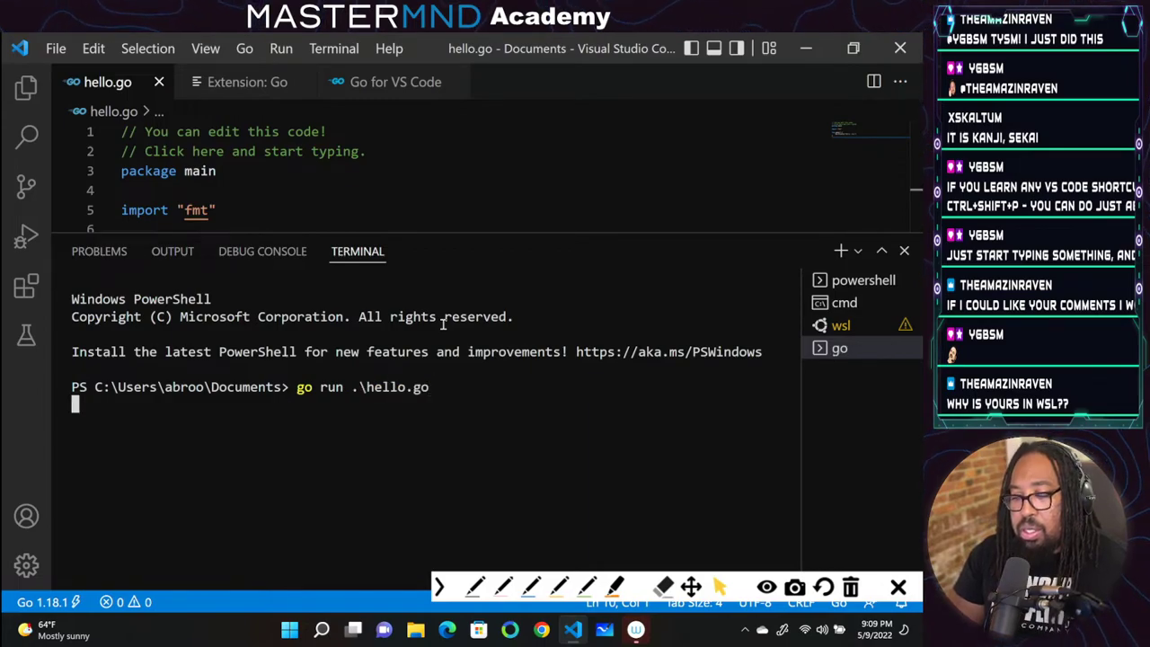
Repeat go run .\hello.go two more times in the PowerShell terminal
{"action": "key", "text": "Up"}
{"action": "key", "text": "Return"}
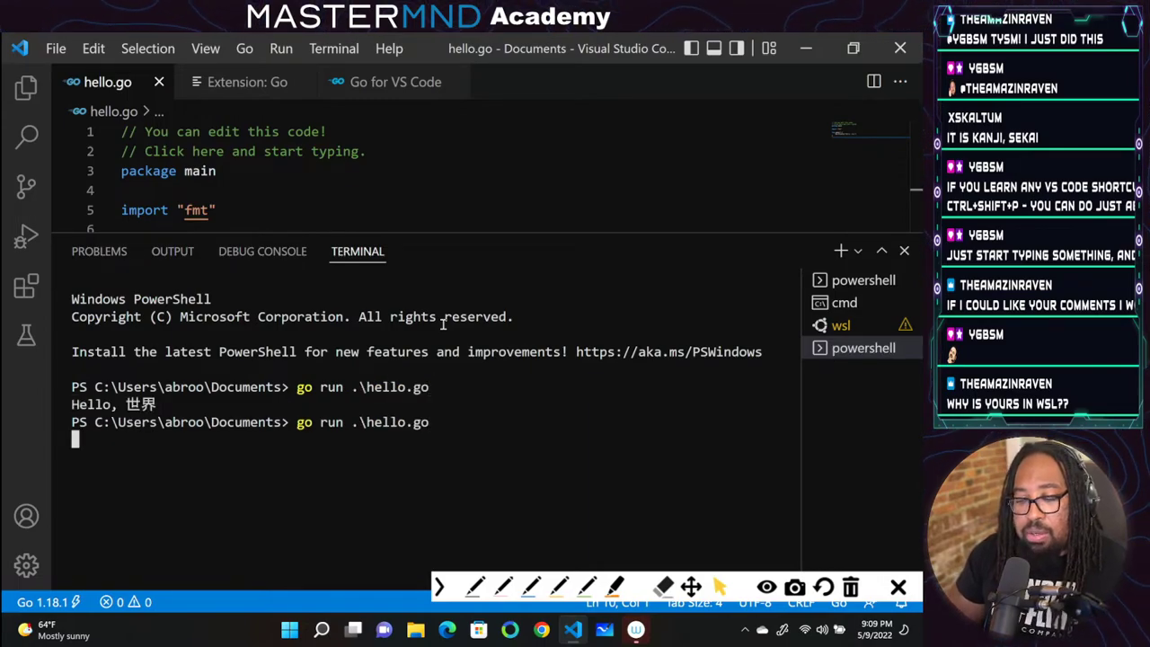
{"action": "key", "text": "Up"}
{"action": "key", "text": "Return"}
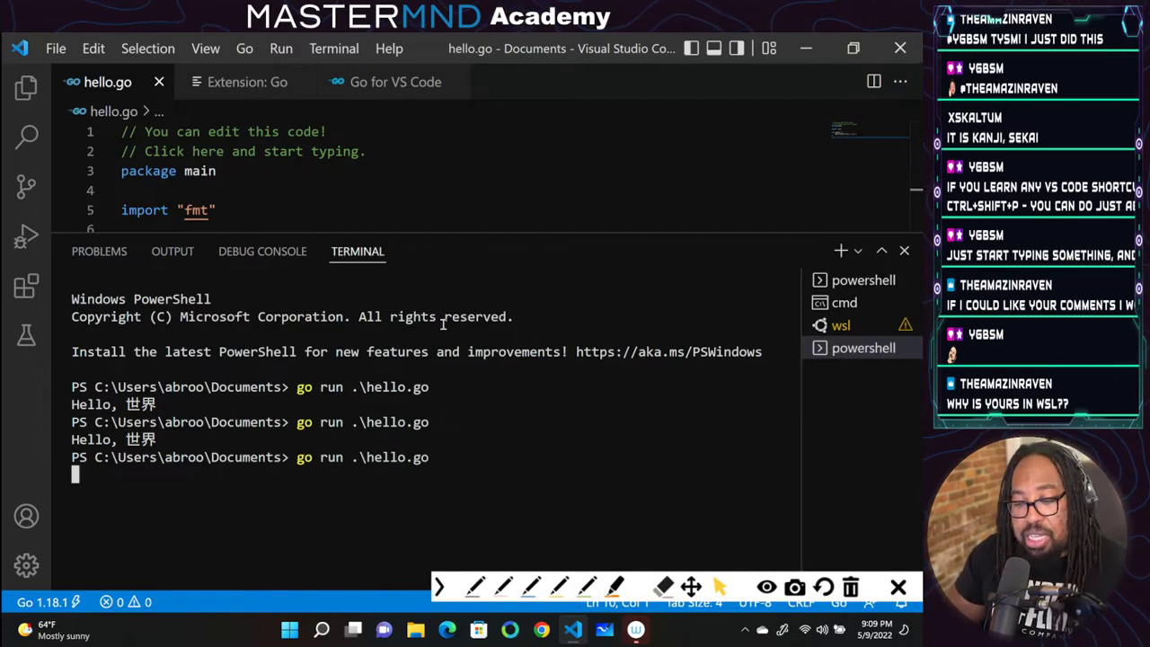
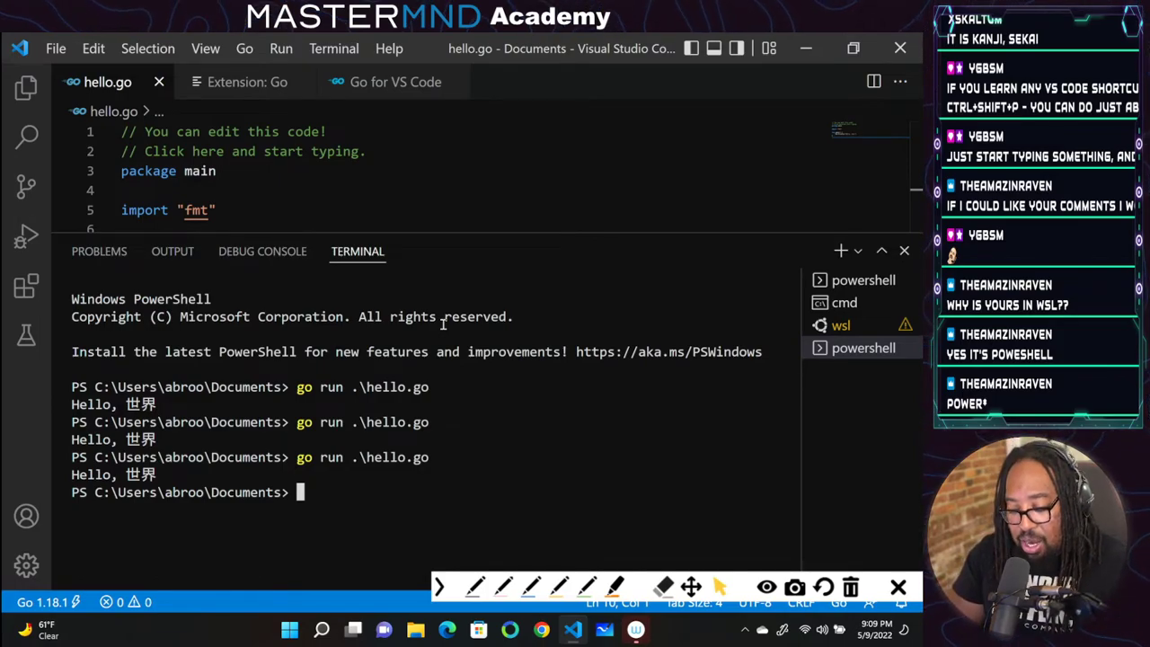
Compile the program with go build .\hello.go and list the folder's files with ls
{"action": "type", "text": "go build "}
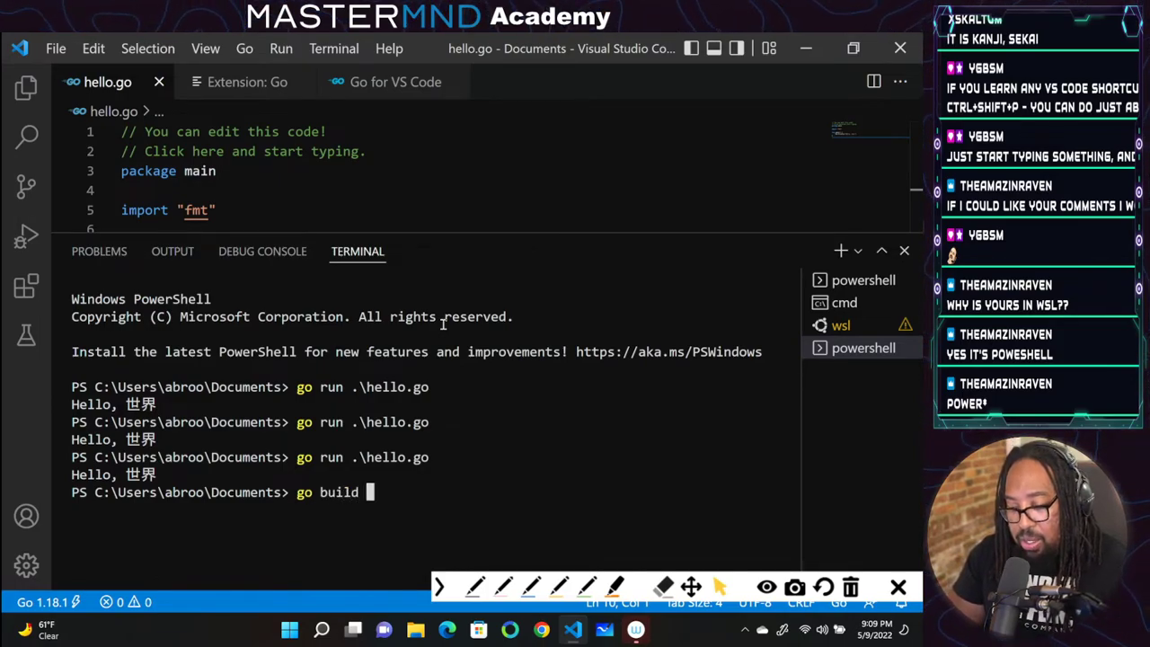
{"action": "type", "text": ".\\he"}
{"action": "key", "text": "Tab"}
{"action": "key", "text": "Return"}
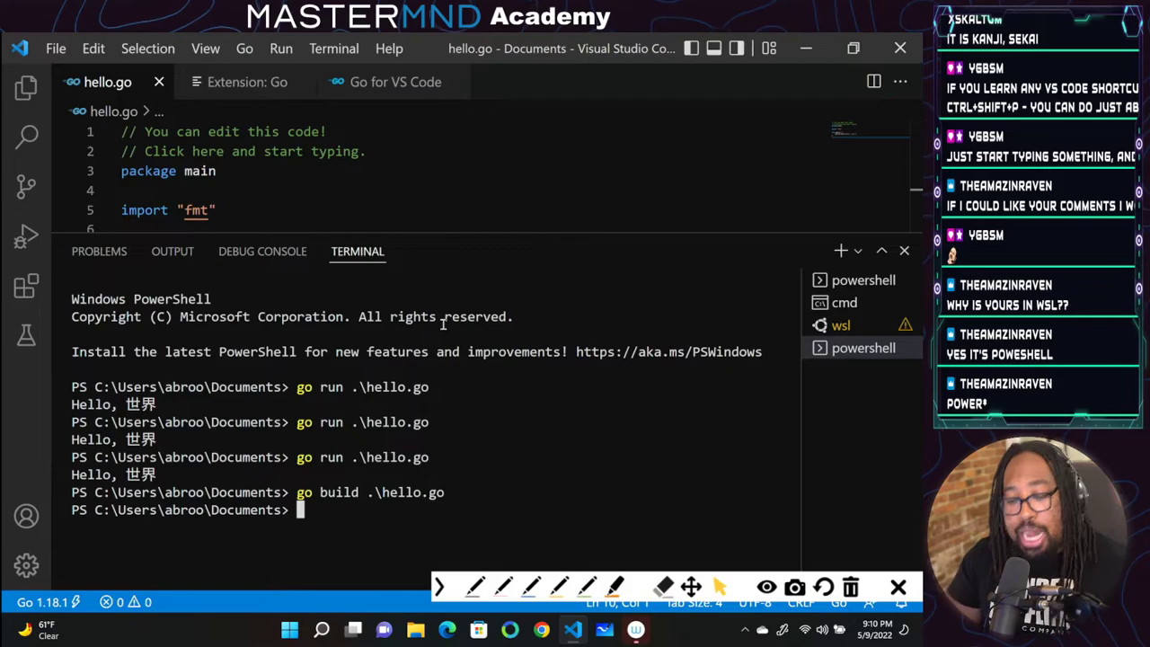
{"action": "type", "text": "ls"}
{"action": "key", "text": "Return"}
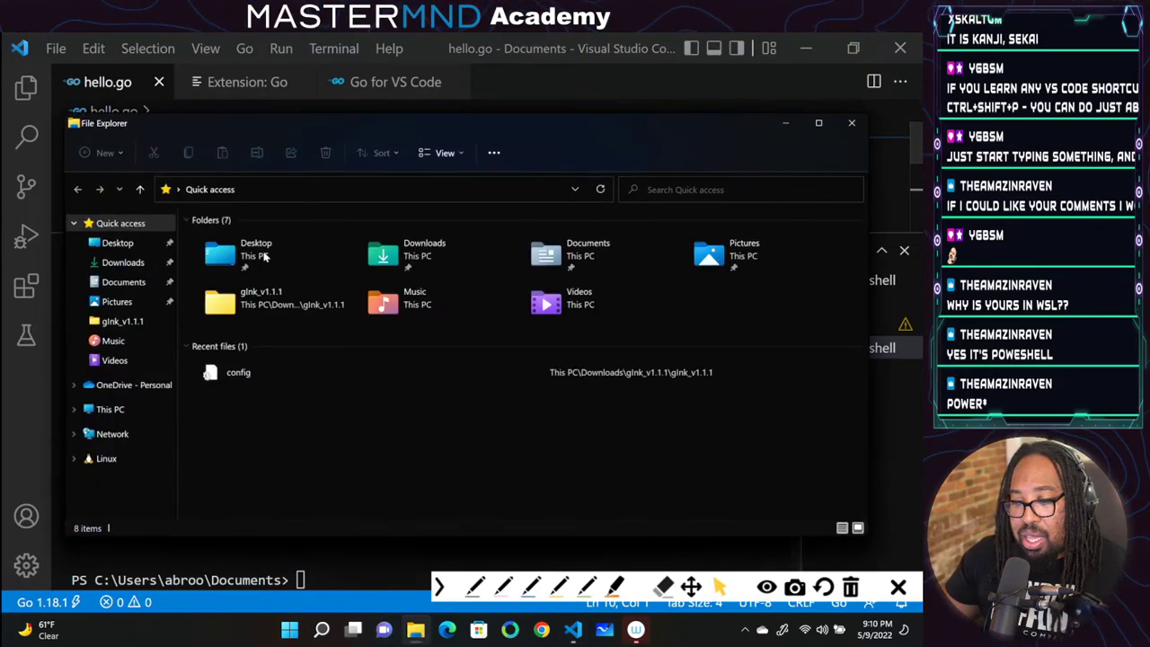
In File Explorer, open the Documents folder, select the hello application file to inspect it, and close the window
{"action": "left_click", "coordinate": [122, 261]}
{"action": "left_click", "coordinate": [124, 282]}
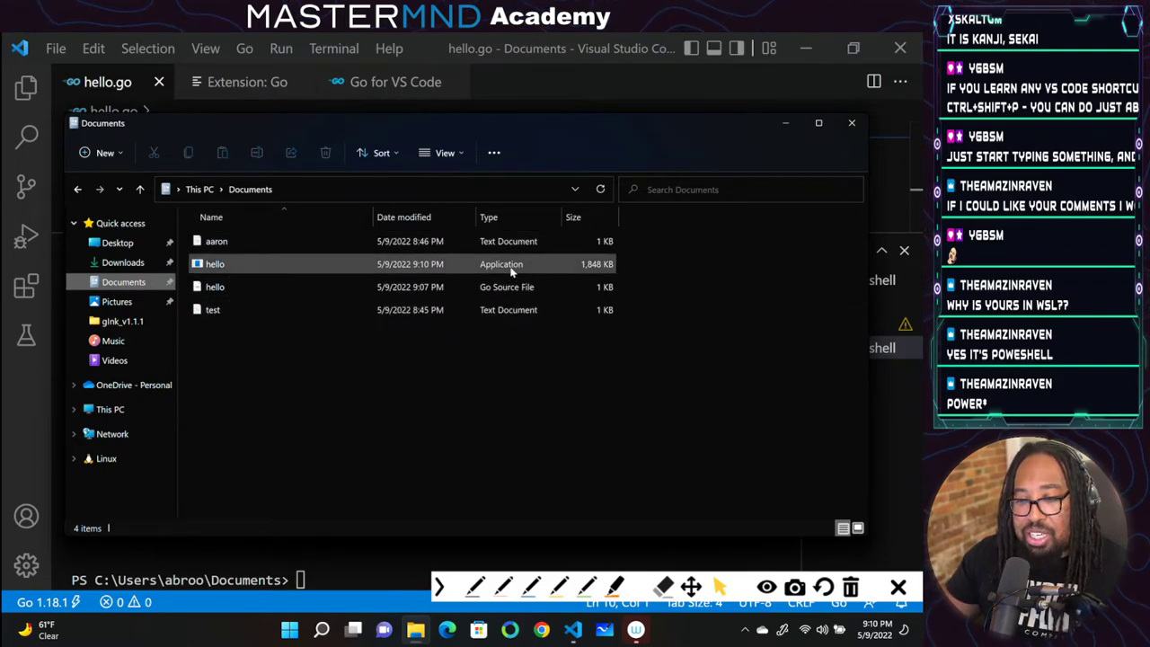
{"action": "left_click", "coordinate": [232, 266]}
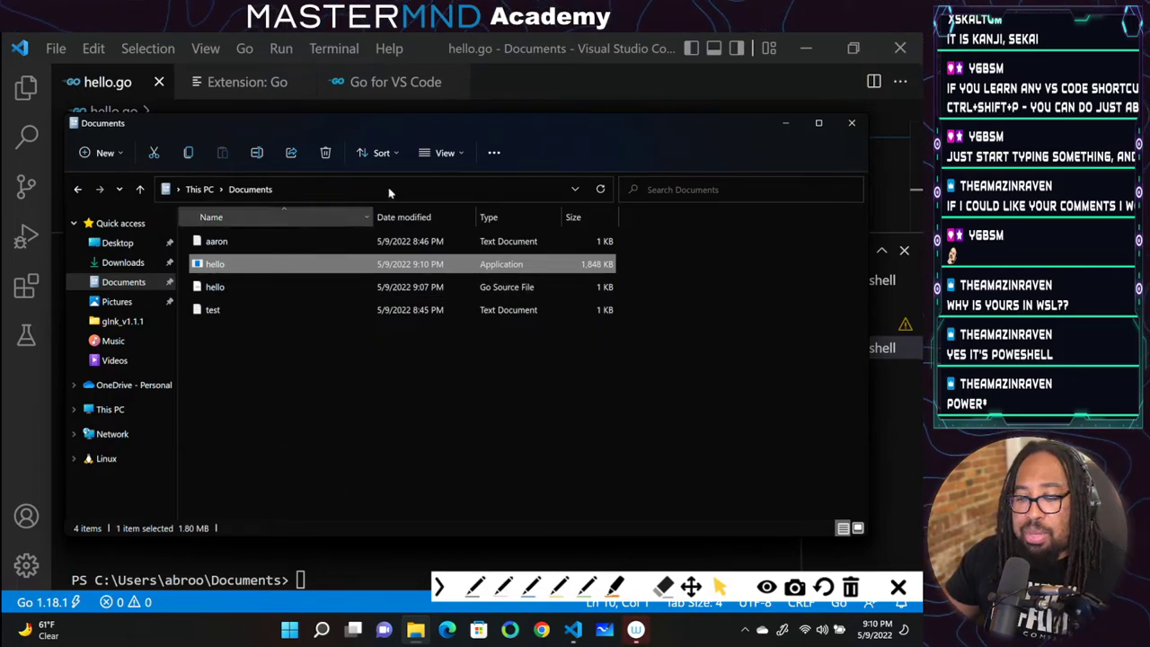
{"action": "left_click", "coordinate": [852, 125]}
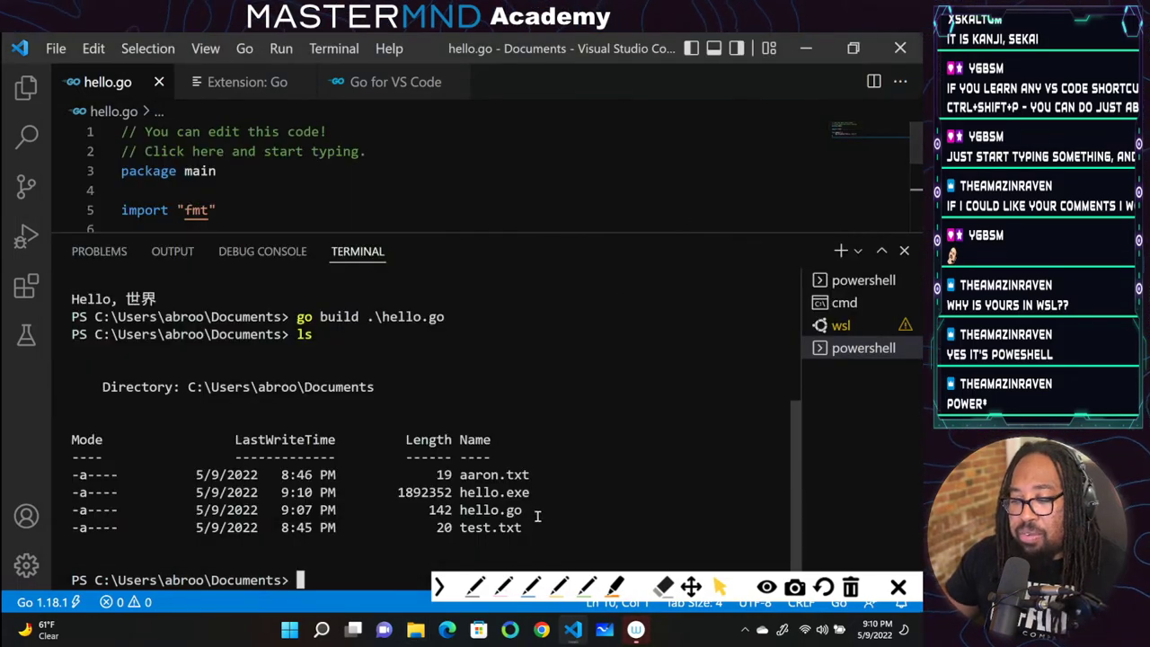
Run the compiled program .\hello.exe in PowerShell and check the greeting it prints
{"action": "type", "text": "./"}
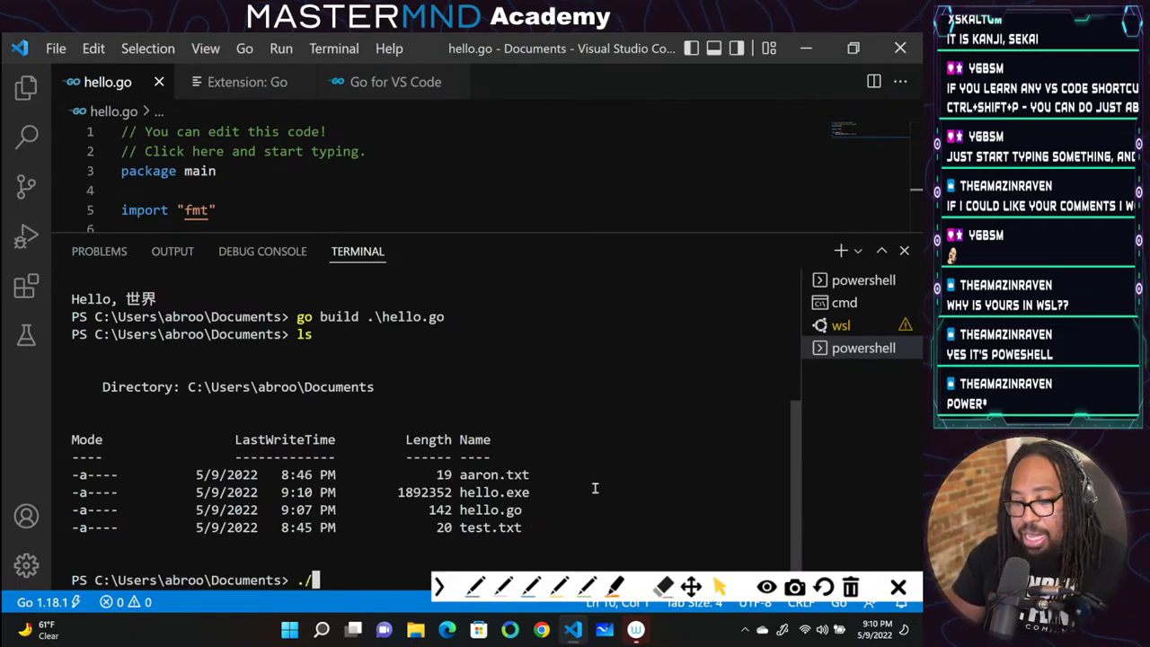
{"action": "type", "text": "h"}
{"action": "key", "text": "Tab"}
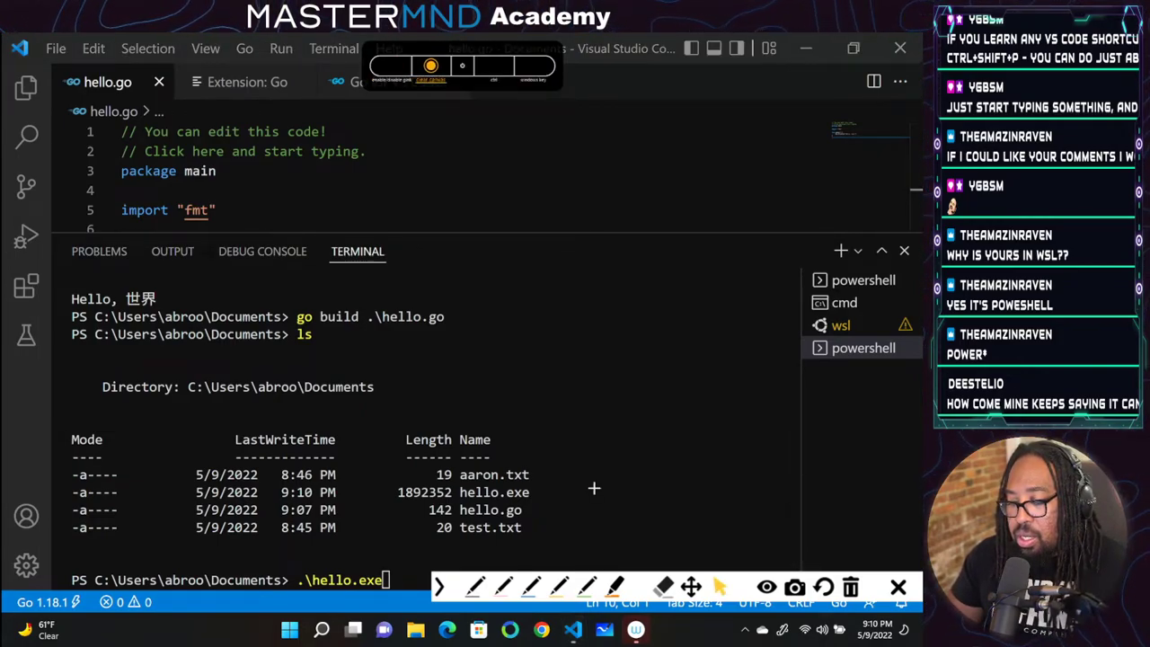
{"action": "key", "text": "Escape"}
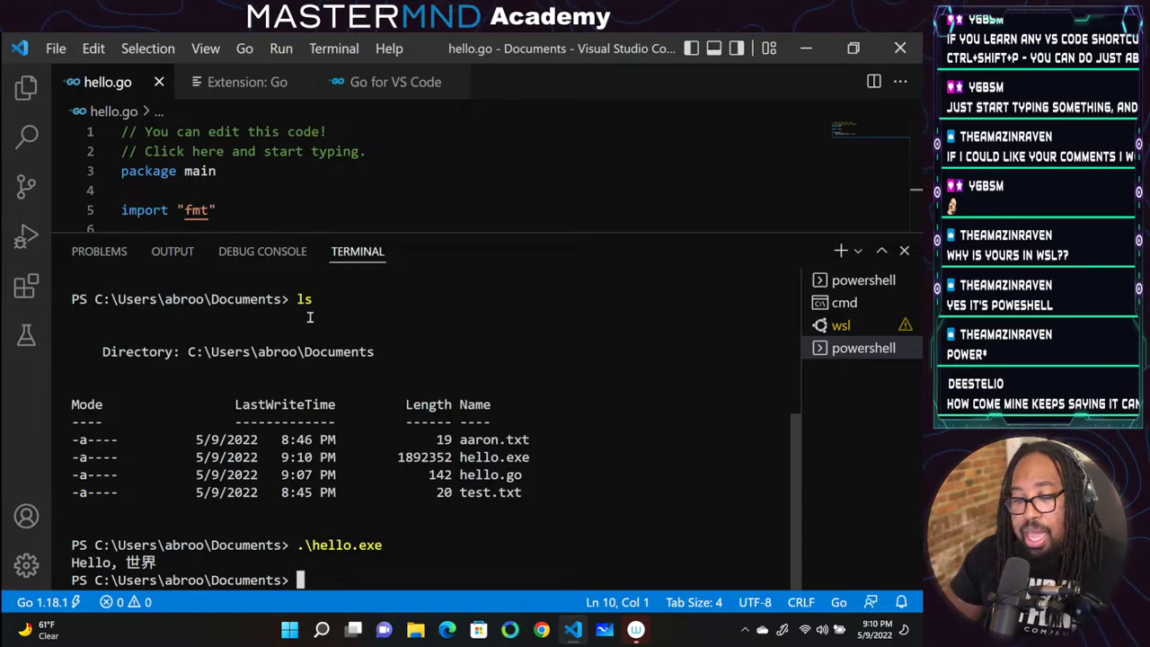
{"action": "left_click_drag", "start_coordinate": [162, 562], "coordinate": [71, 563]}
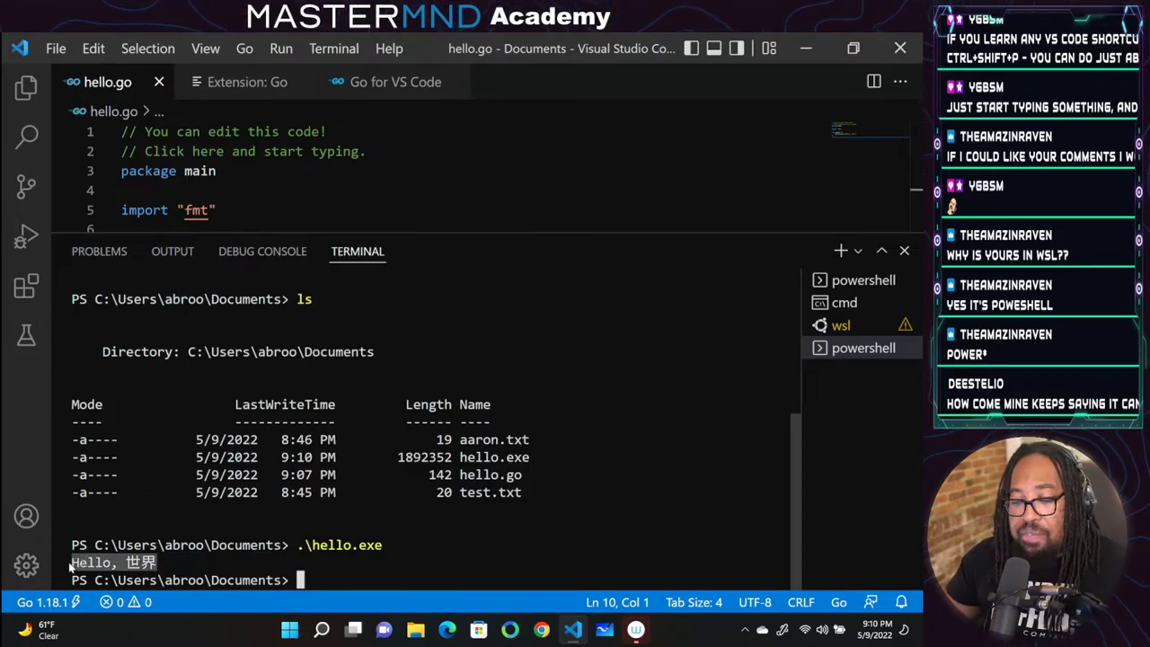
{"action": "left_click", "coordinate": [729, 529]}
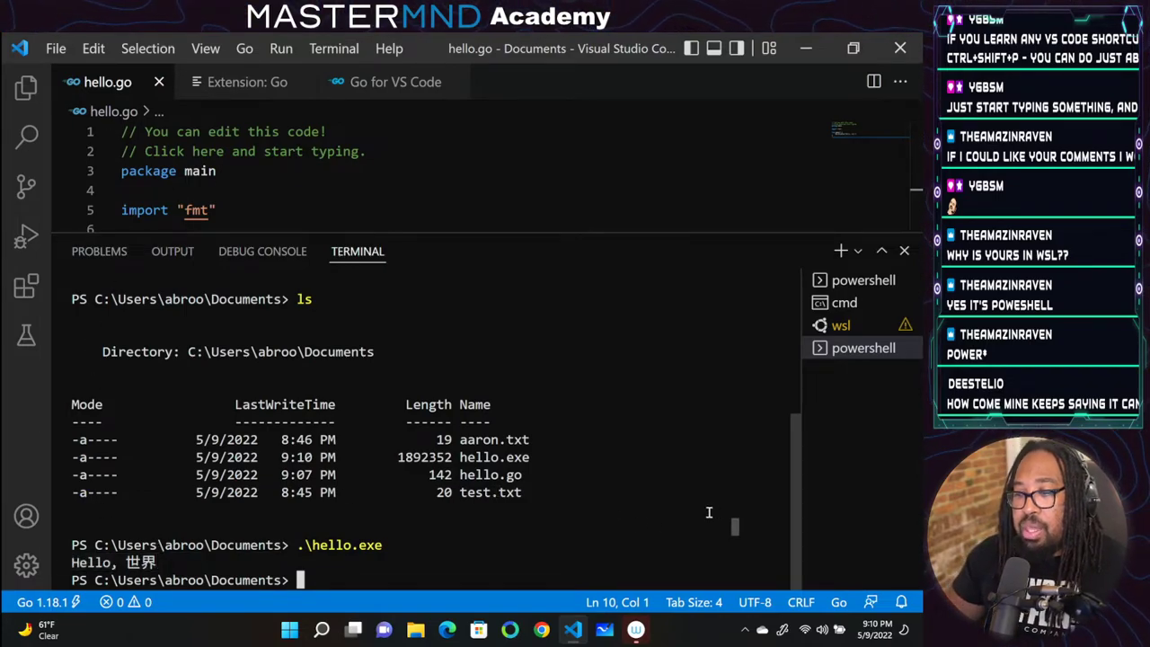
Recall the .\hello.exe command, and view the Go Playground code in the browser before returning to Visual Studio Code
{"action": "key", "text": "Up"}
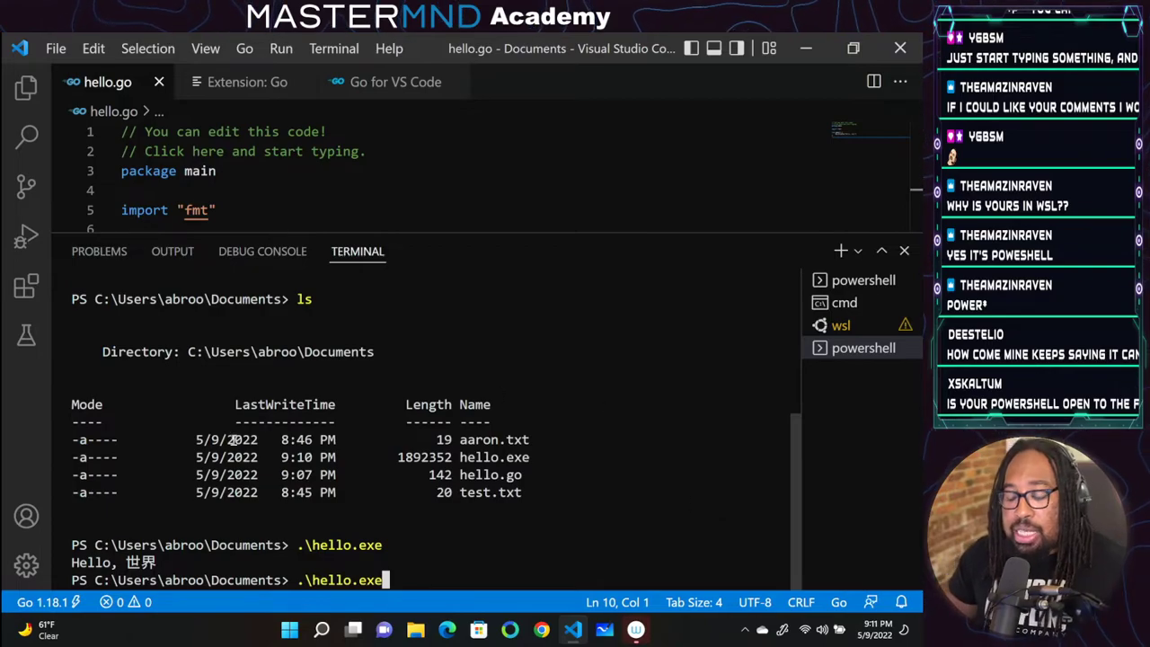
{"action": "key", "text": "alt+Tab"}
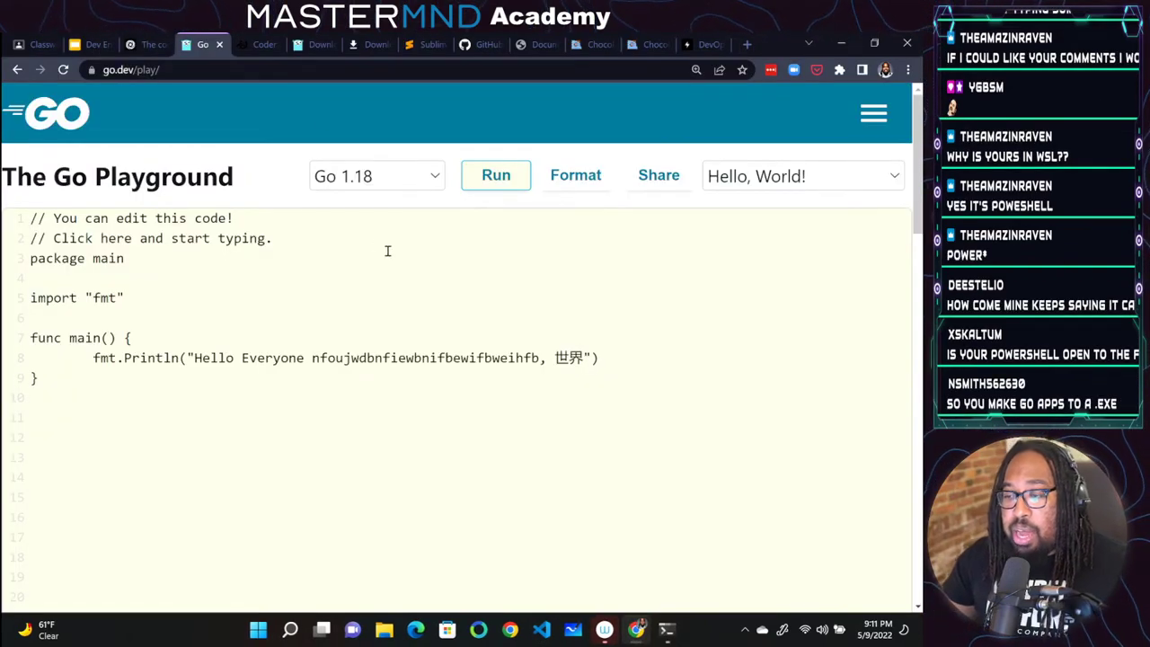
{"action": "key", "text": "alt+Tab"}
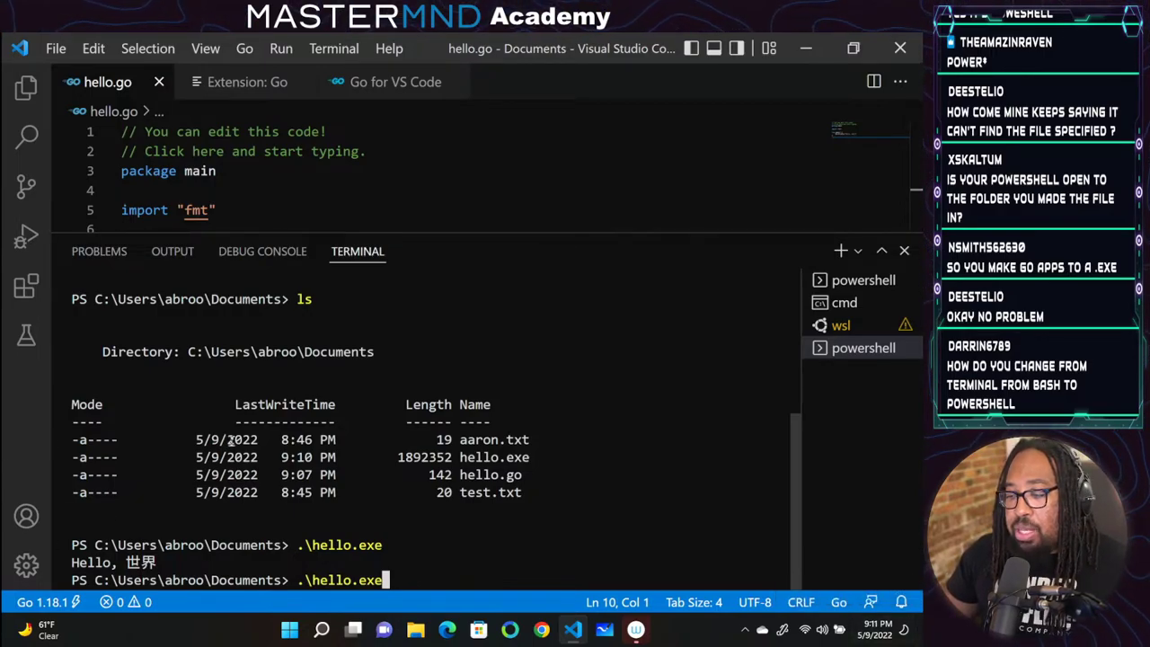
Switch to the WSL terminal and compile the program with go build hello.go
{"action": "left_click", "coordinate": [841, 326]}
{"action": "left_click", "coordinate": [604, 394]}
{"action": "type", "text": "go bui"}
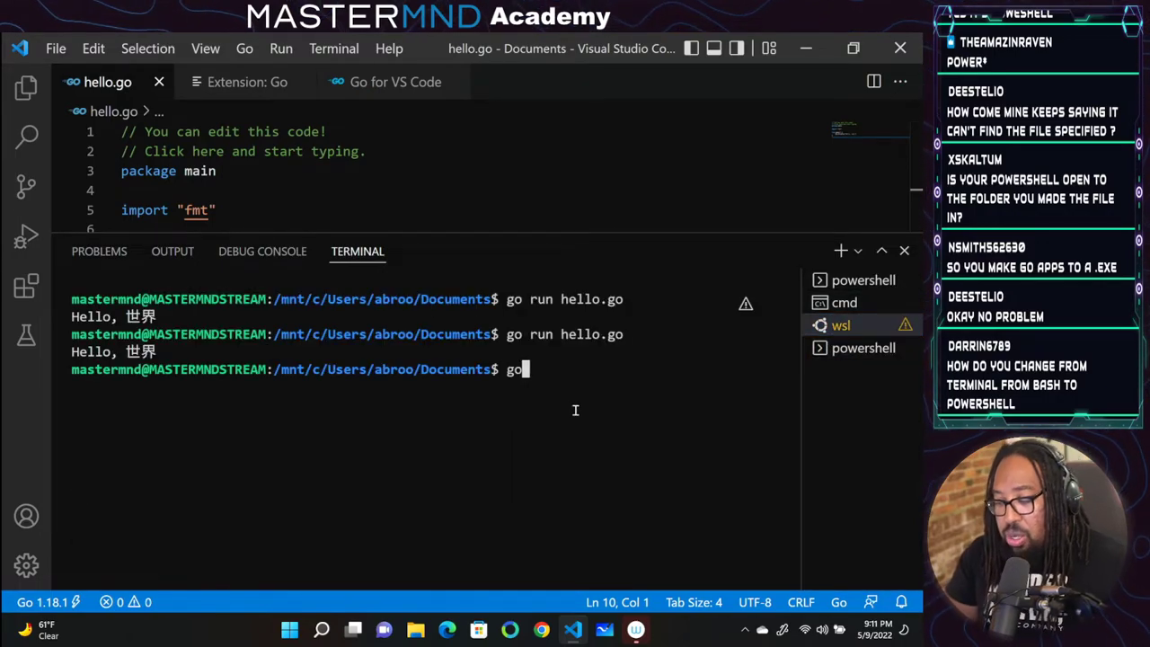
{"action": "key", "text": "BackSpace"}
{"action": "key", "text": "BackSpace"}
{"action": "type", "text": "uild g"}
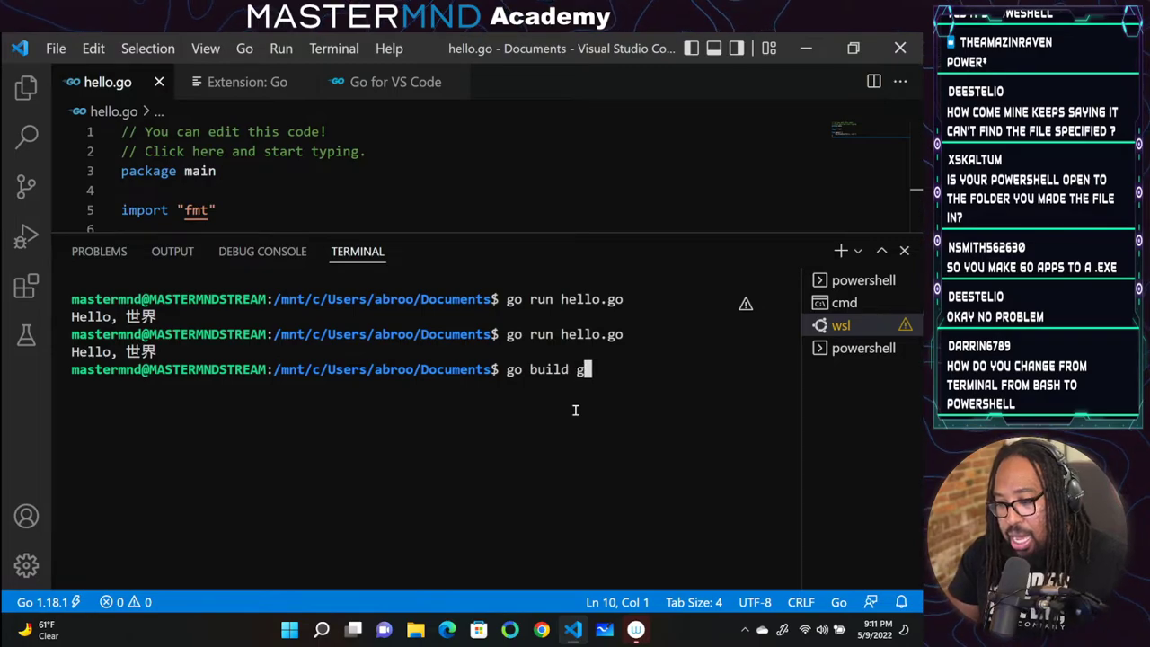
{"action": "key", "text": "BackSpace"}
{"action": "type", "text": "hello."}
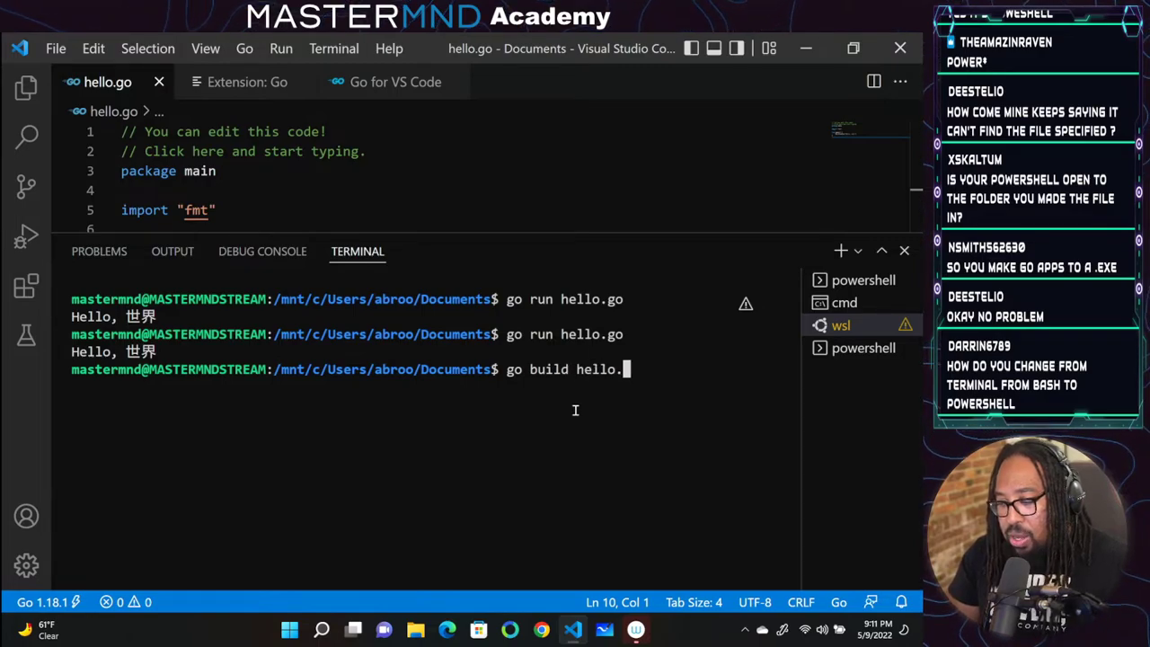
{"action": "key", "text": "Return"}
{"action": "key", "text": "Up"}
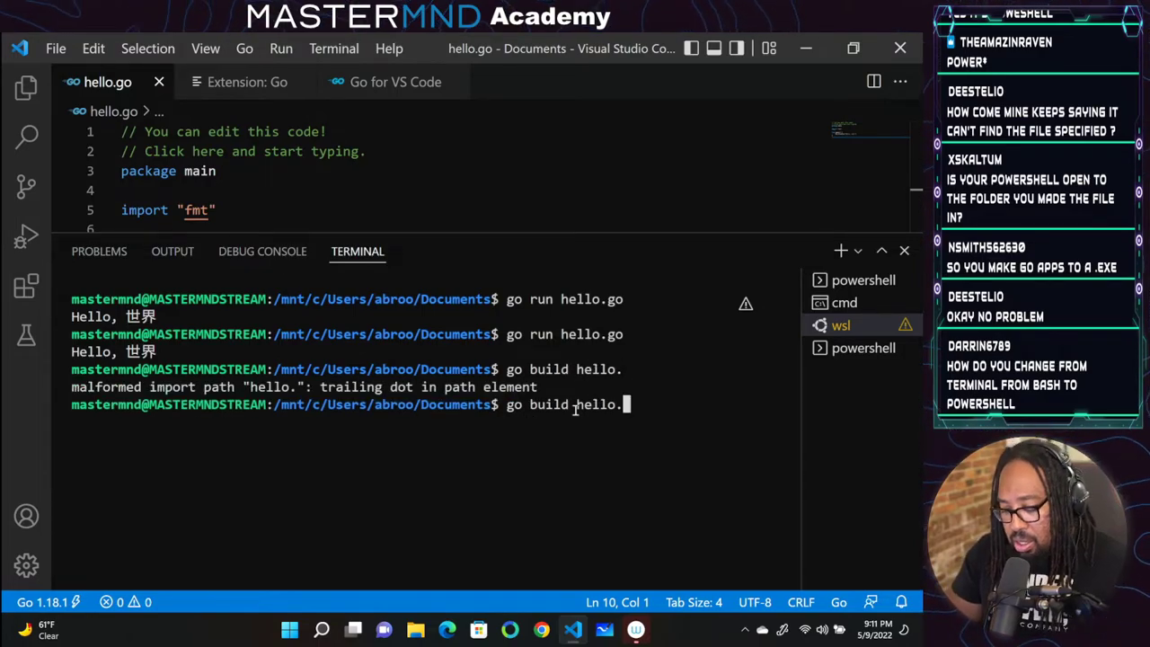
{"action": "type", "text": "go"}
{"action": "key", "text": "Return"}
List the folder's files with ll and examine the entries for the two compiled programs, hello and hello.exe
{"action": "type", "text": "ll"}
{"action": "key", "text": "Return"}
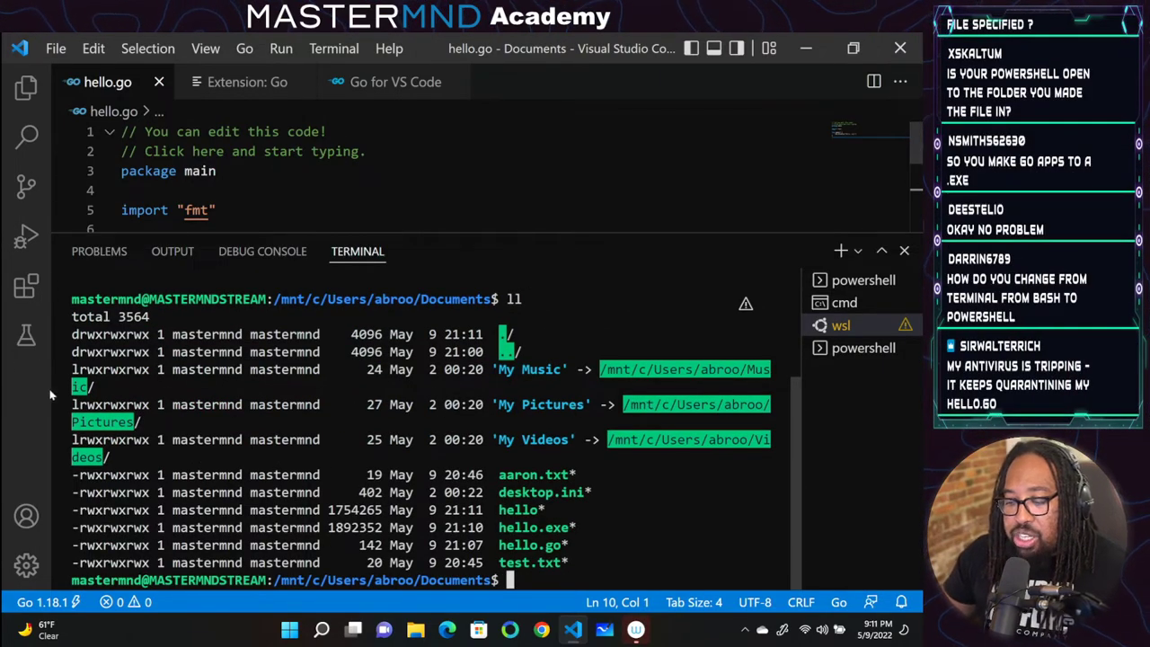
{"action": "left_click_drag", "start_coordinate": [548, 510], "coordinate": [499, 509]}
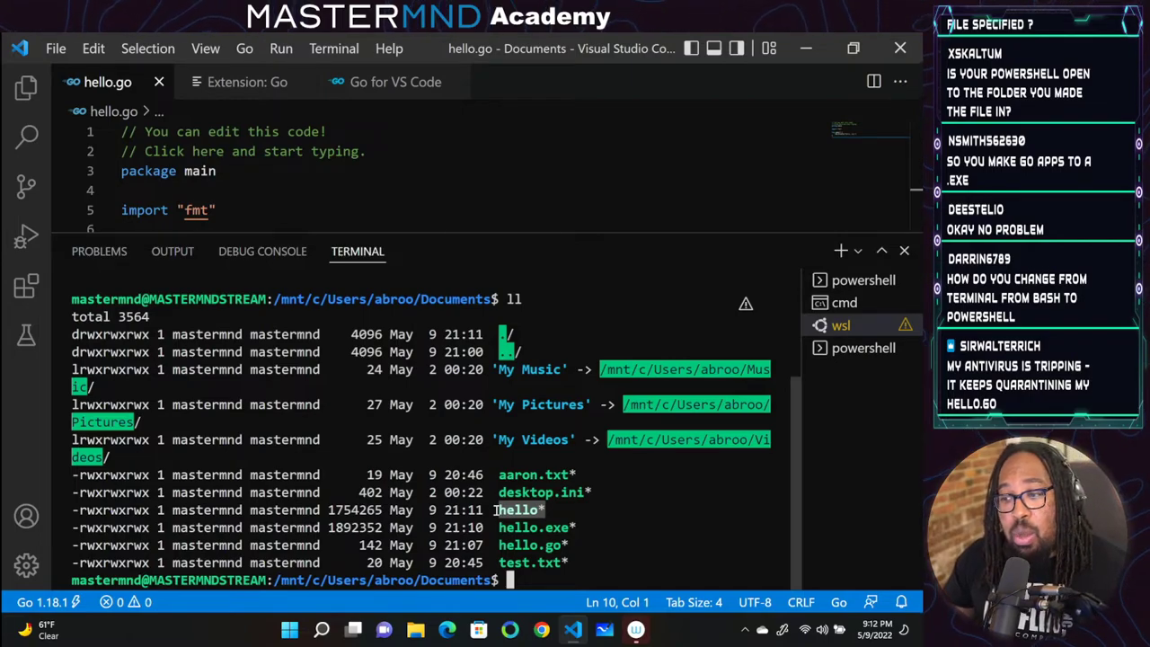
{"action": "left_click_drag", "start_coordinate": [584, 527], "coordinate": [492, 539]}
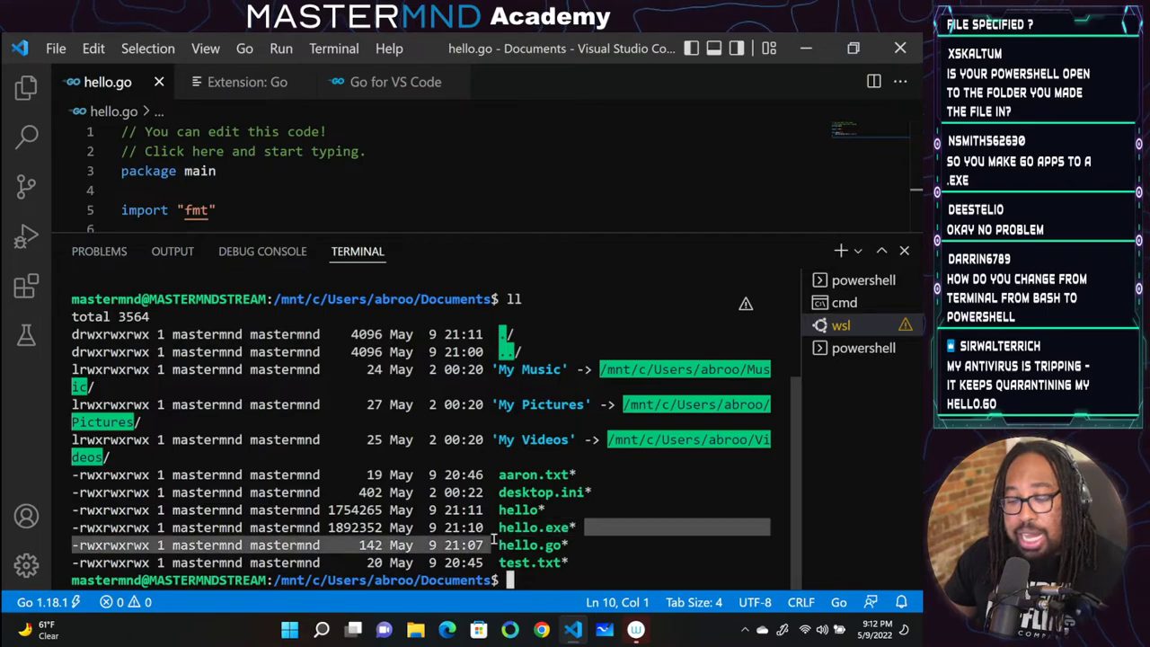
{"action": "left_click", "coordinate": [600, 533]}
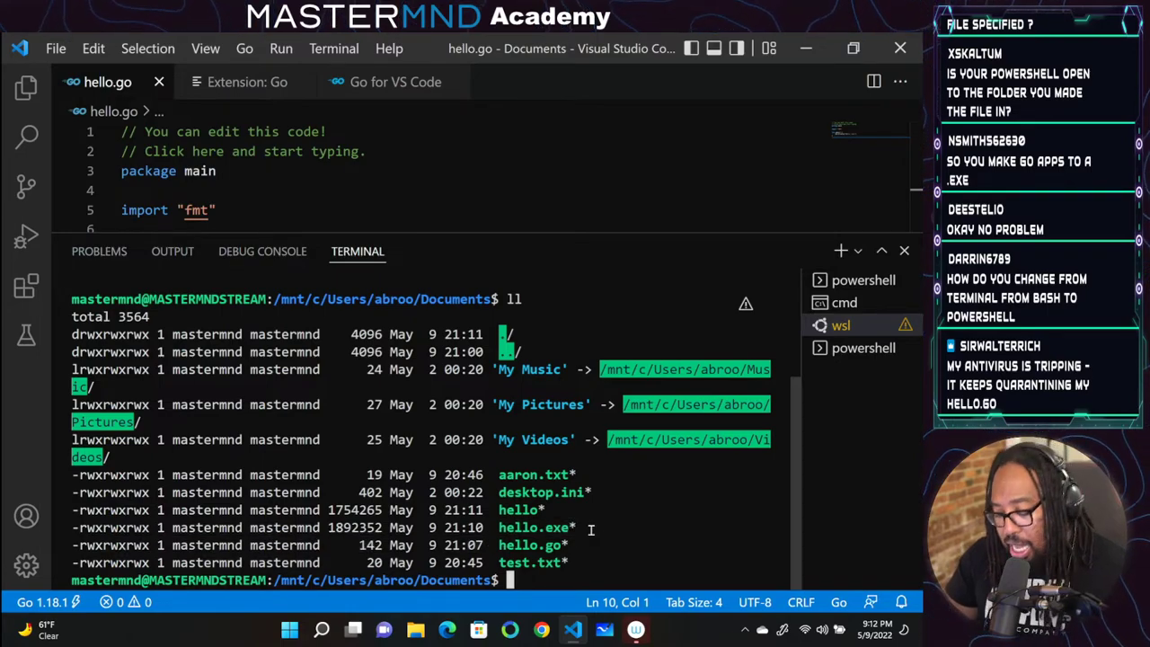
Run the Windows build with ./hello.exe in the WSL terminal
{"action": "type", "text": "./hello."}
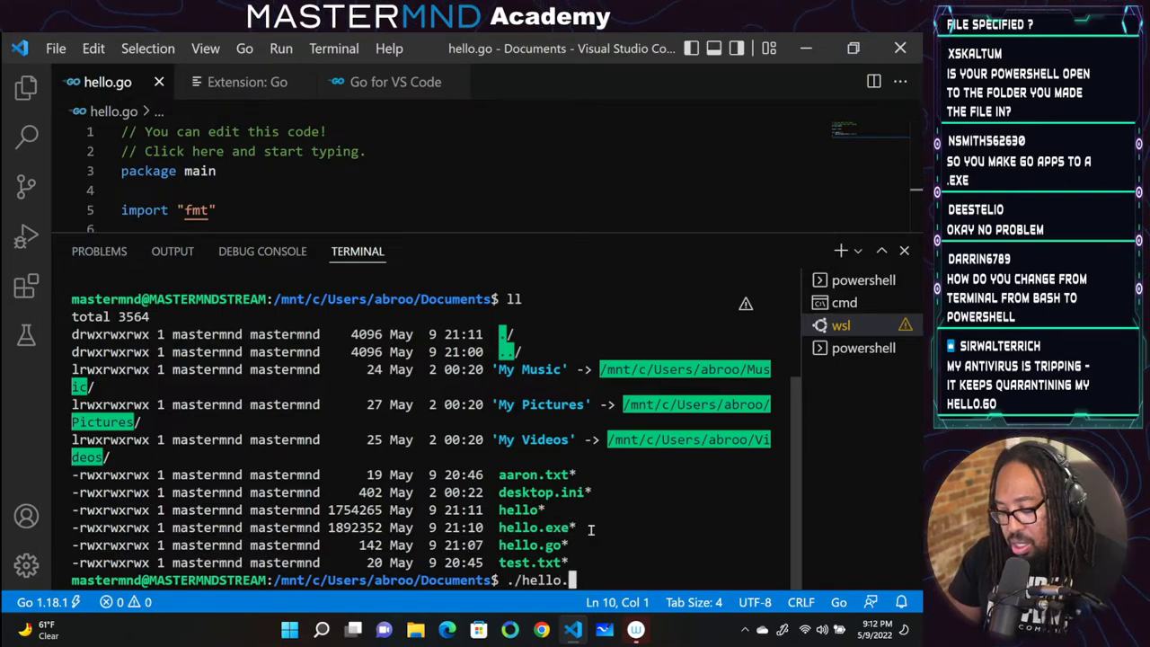
{"action": "type", "text": "exe"}
{"action": "key", "text": "Return"}
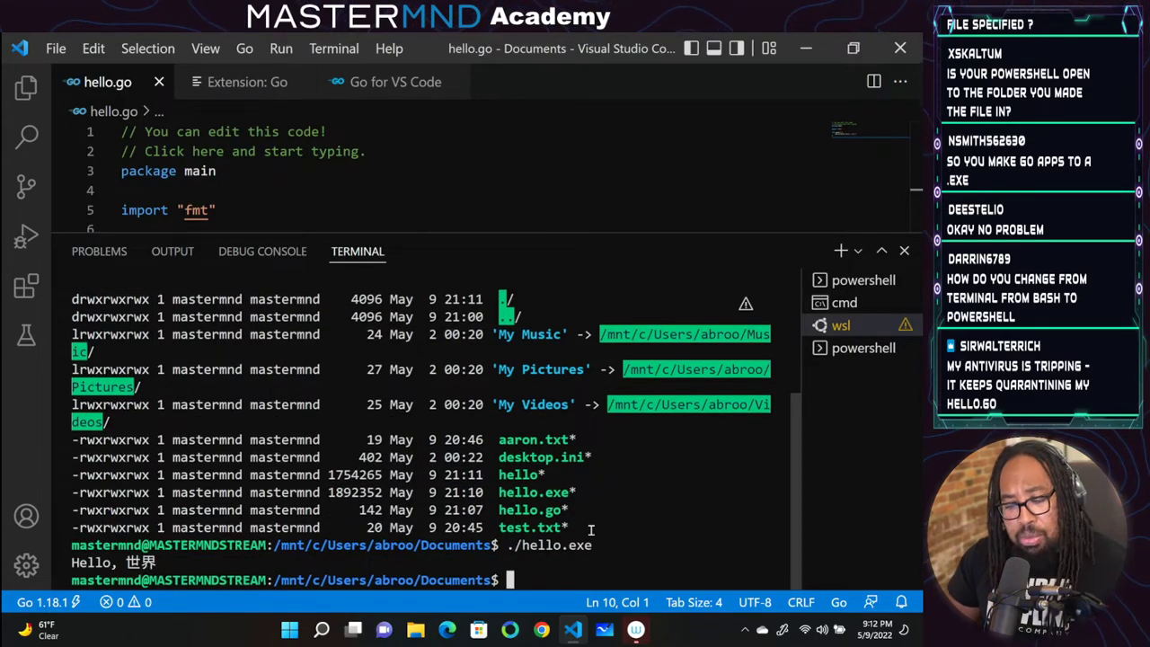
Run the Linux build with ./hello in the WSL terminal
{"action": "key", "text": "Up"}
{"action": "key", "text": "BackSpace"}
{"action": "key", "text": "BackSpace"}
{"action": "key", "text": "BackSpace"}
{"action": "key", "text": "BackSpace"}
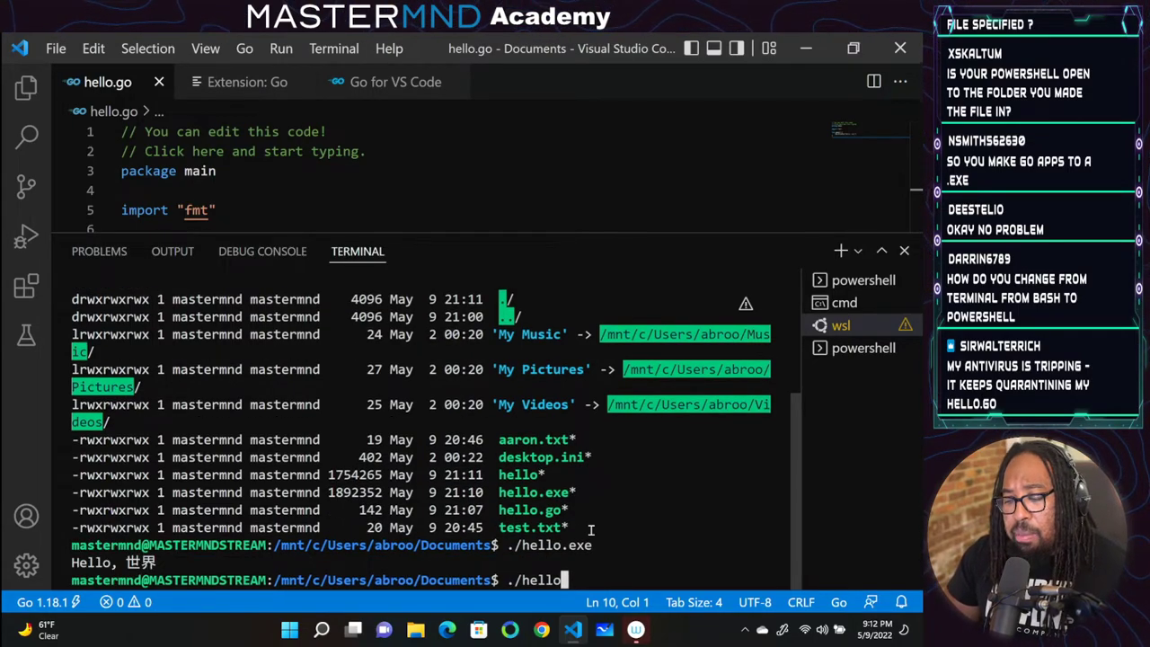
{"action": "key", "text": "Return"}
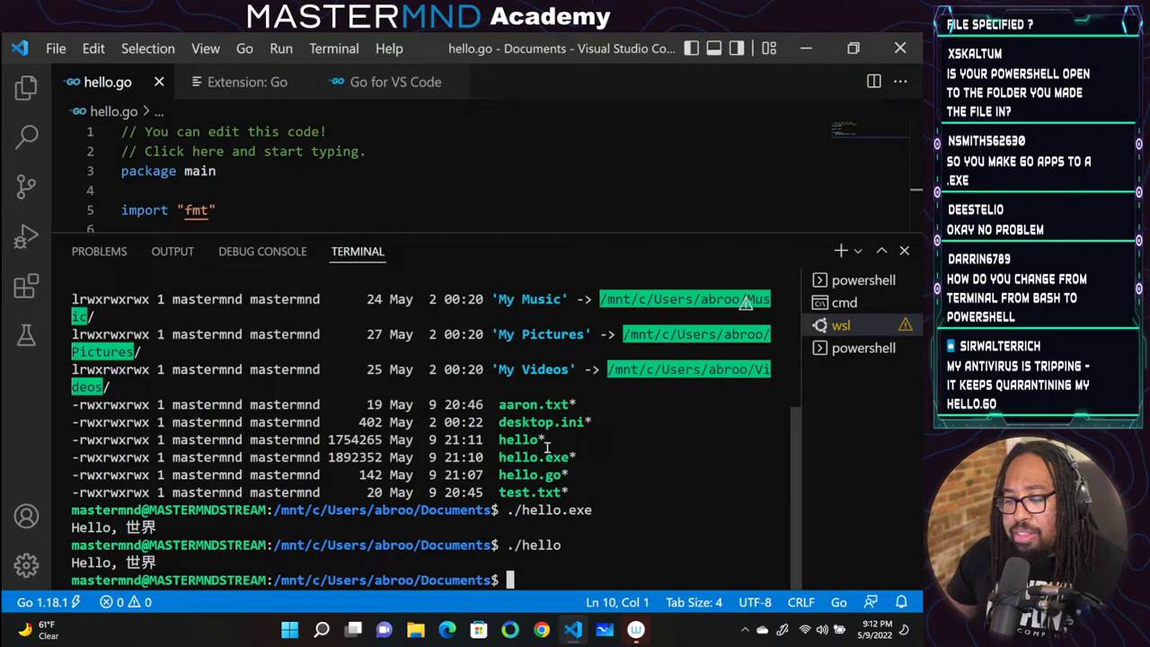
Highlight the hello and hello.exe entries in the file listing to compare them
{"action": "left_click_drag", "start_coordinate": [544, 441], "coordinate": [406, 439]}
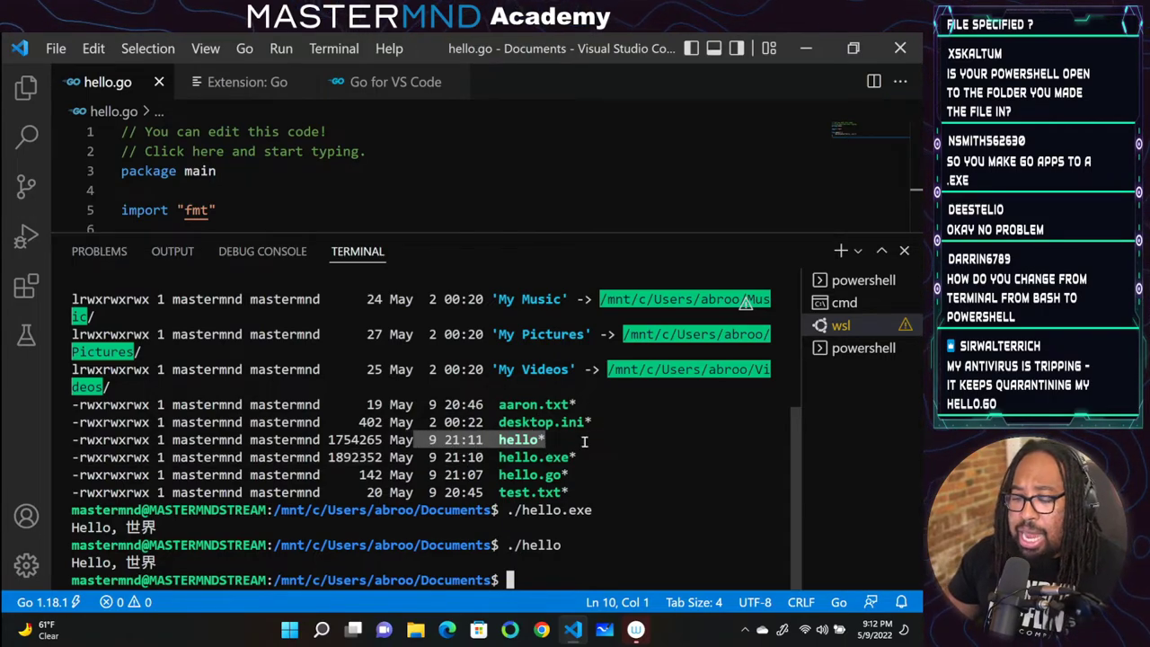
{"action": "left_click_drag", "start_coordinate": [584, 460], "coordinate": [476, 457]}
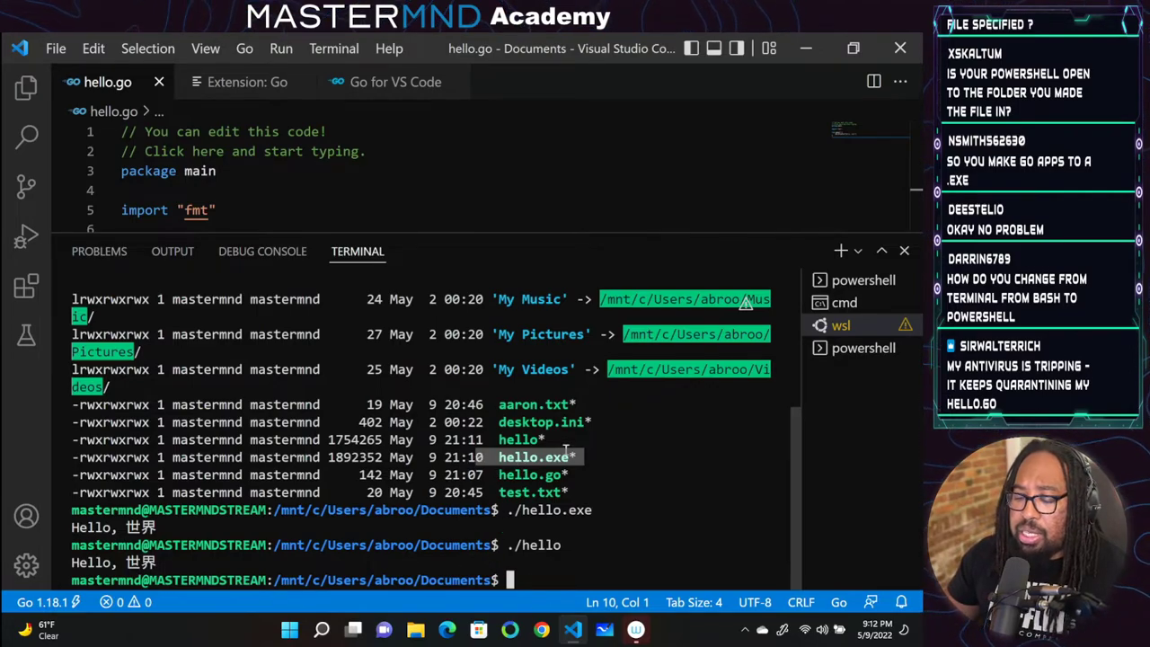
{"action": "left_click_drag", "start_coordinate": [574, 457], "coordinate": [488, 459]}
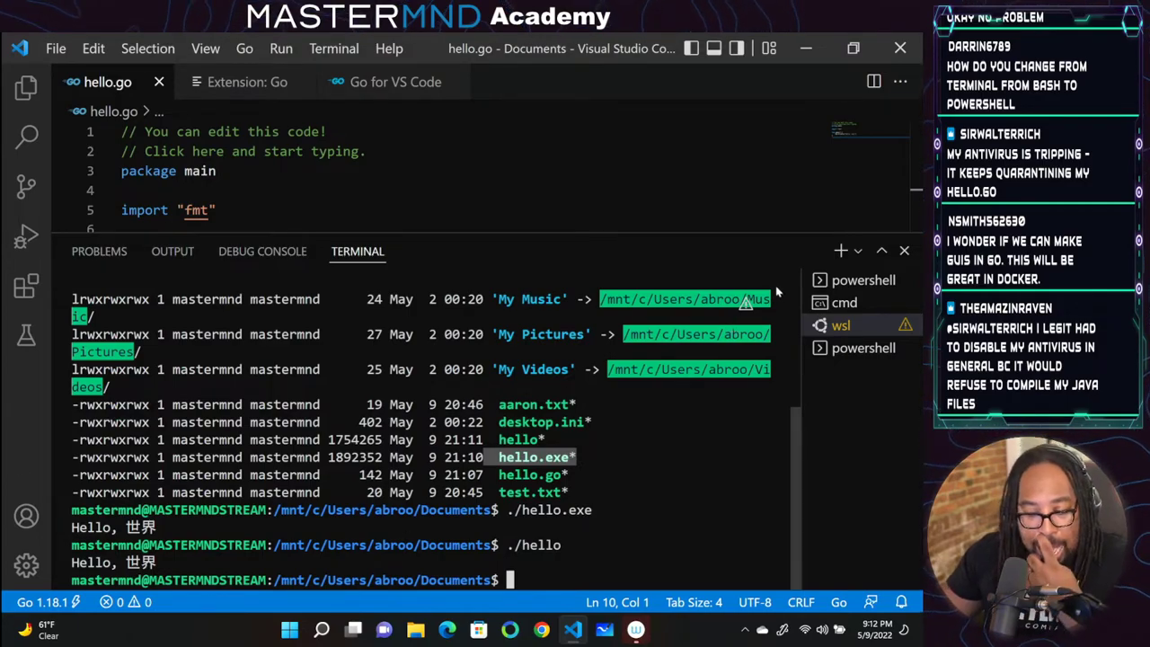
View the available terminal profiles, and look at the PowerShell and cmd terminals before returning to the WSL terminal
{"action": "left_click", "coordinate": [858, 253]}
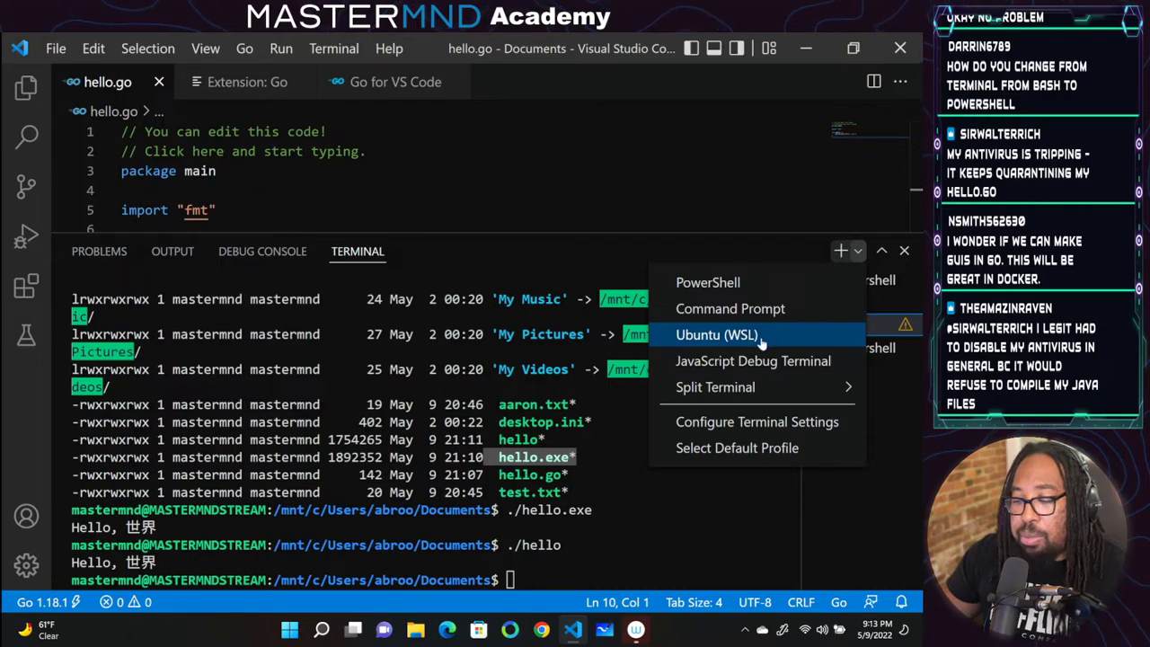
{"action": "left_click", "coordinate": [737, 265]}
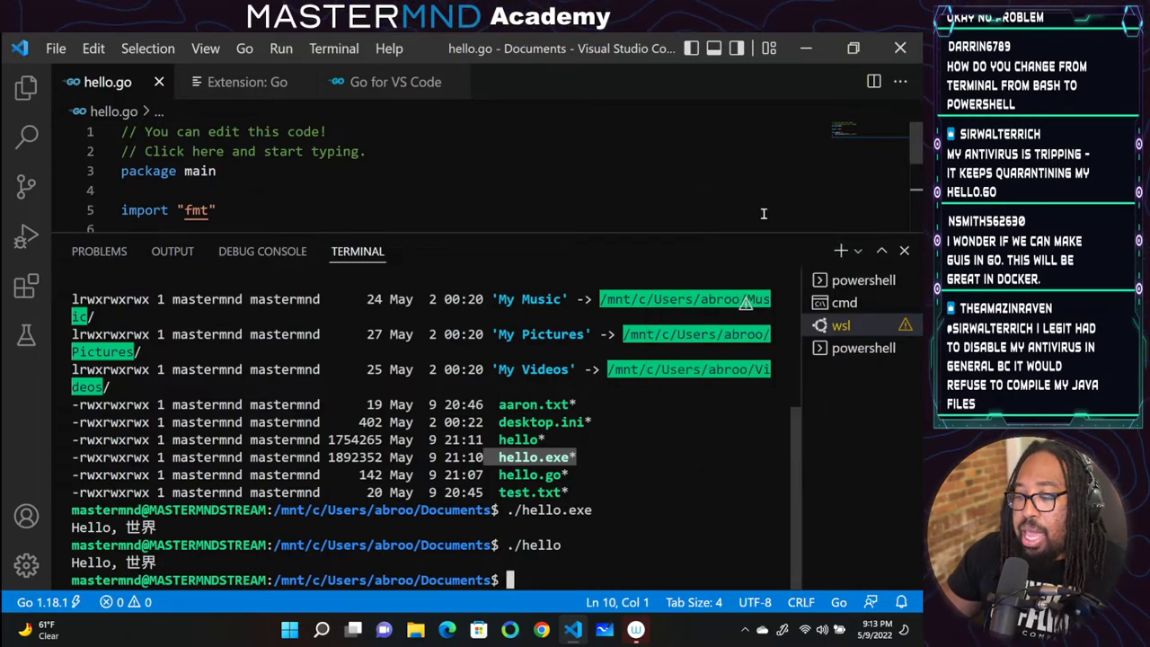
{"action": "left_click", "coordinate": [835, 280]}
{"action": "left_click", "coordinate": [845, 306]}
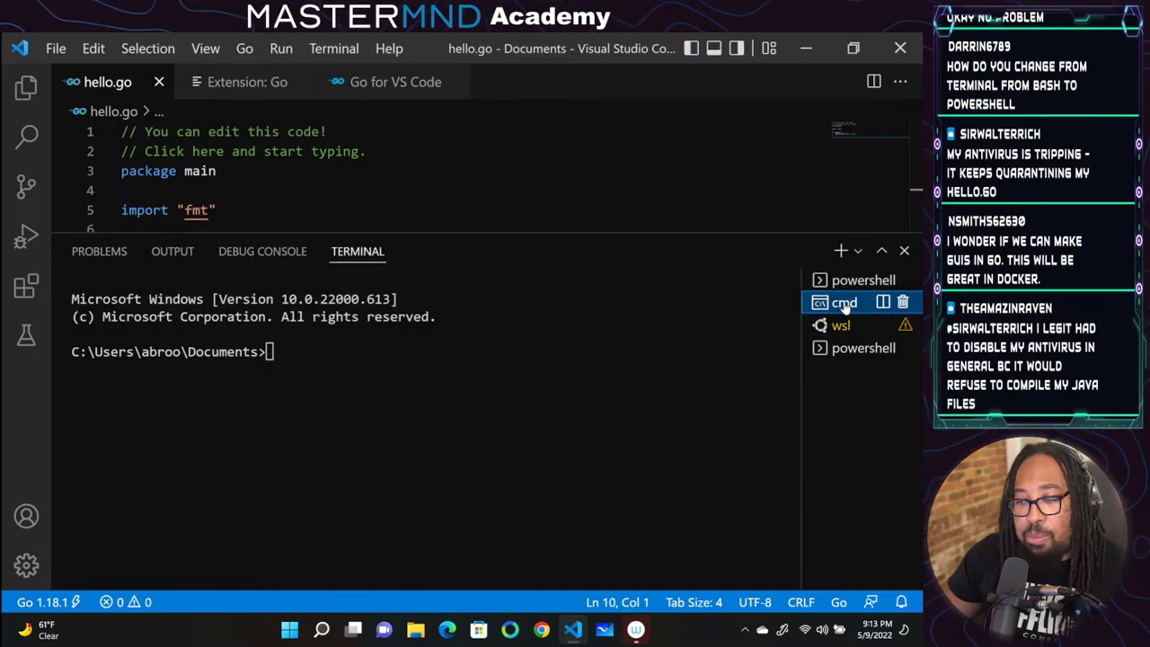
{"action": "left_click", "coordinate": [841, 325]}
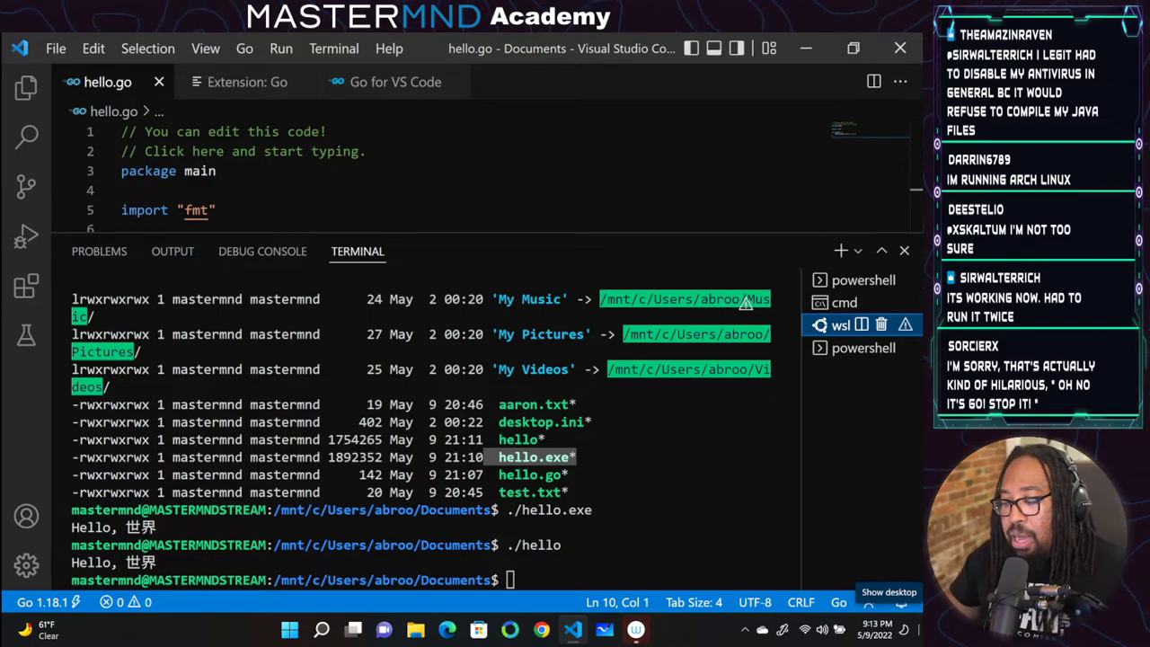
Run the source file directly with go run hello.go in the WSL terminal
{"action": "left_click", "coordinate": [693, 601]}
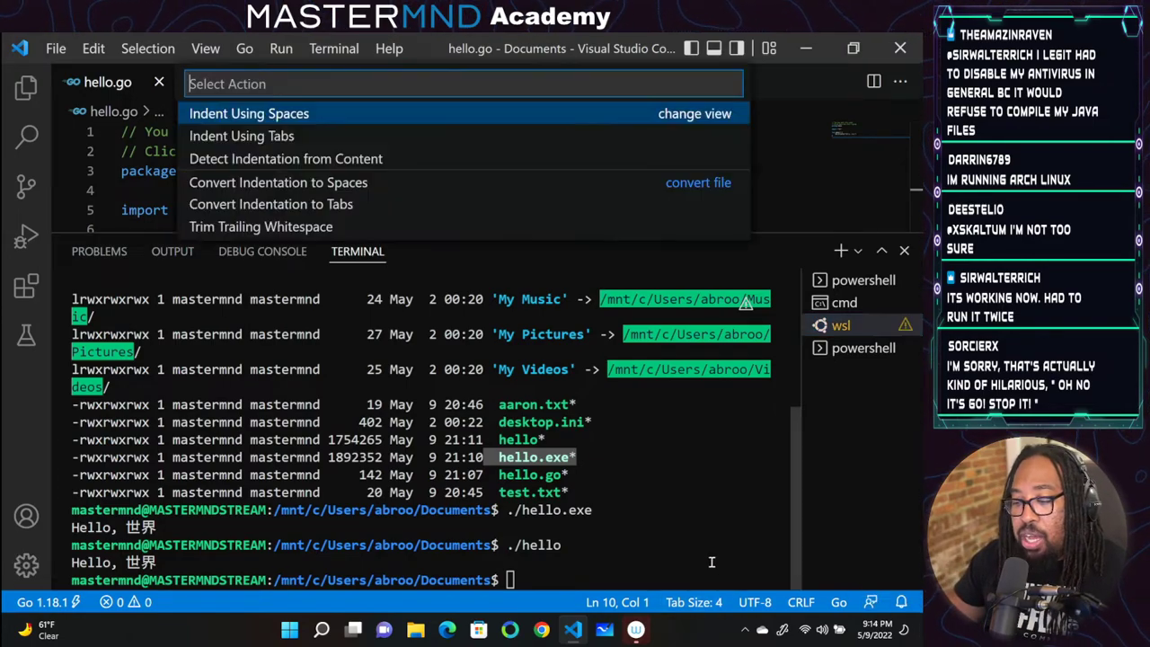
{"action": "left_click", "coordinate": [699, 533]}
{"action": "type", "text": "go run"}
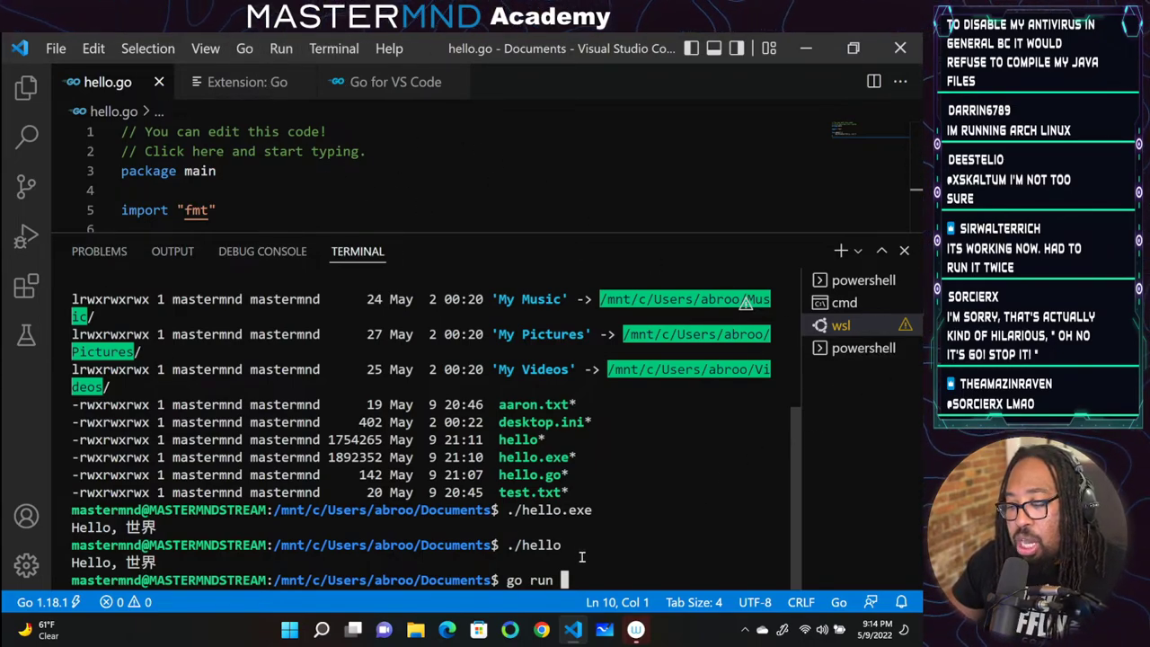
{"action": "type", "text": "hello."}
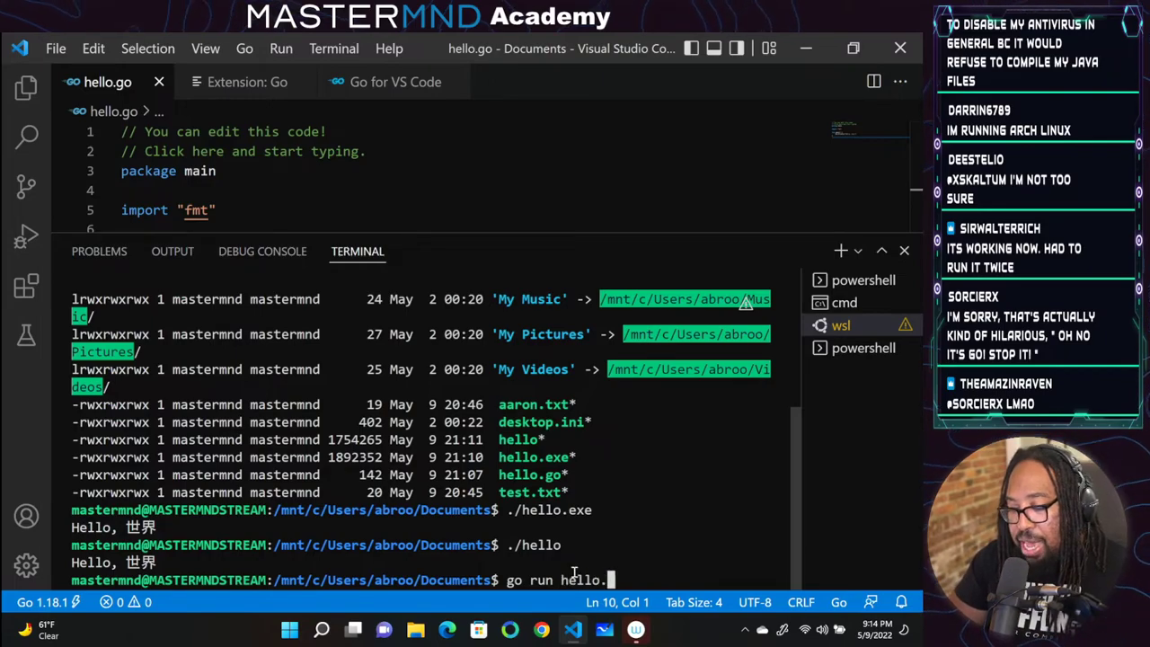
{"action": "type", "text": "go"}
{"action": "key", "text": "Return"}
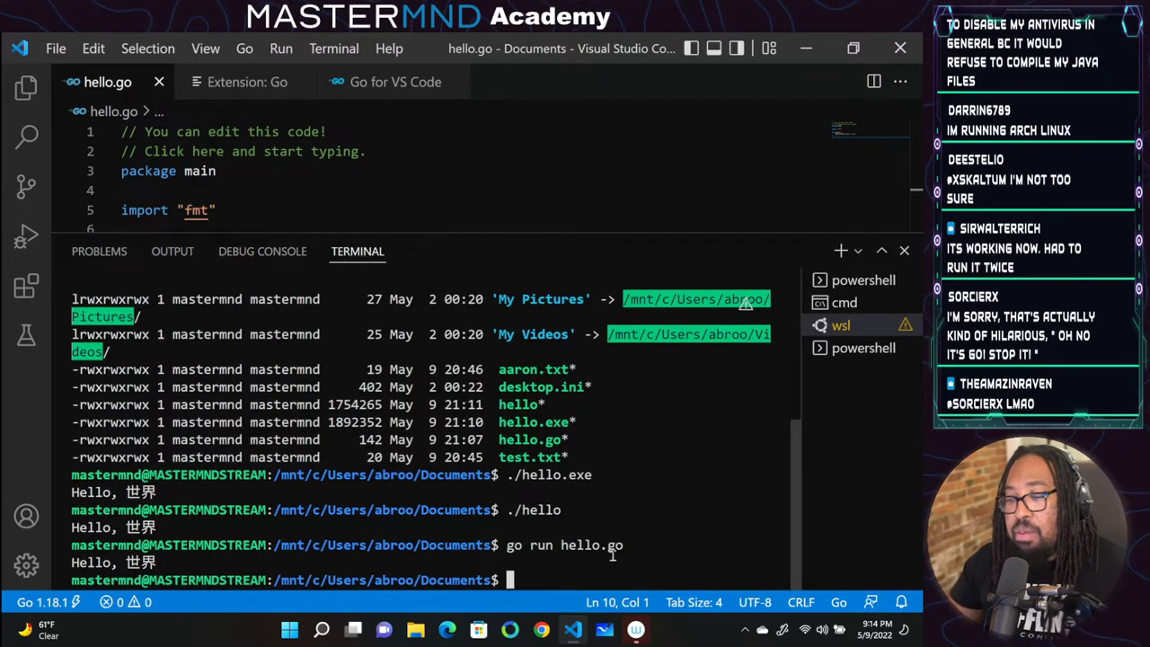
Switch to the browser to review the Go Playground code, and return to Visual Studio Code
{"action": "key", "text": "alt+Tab"}
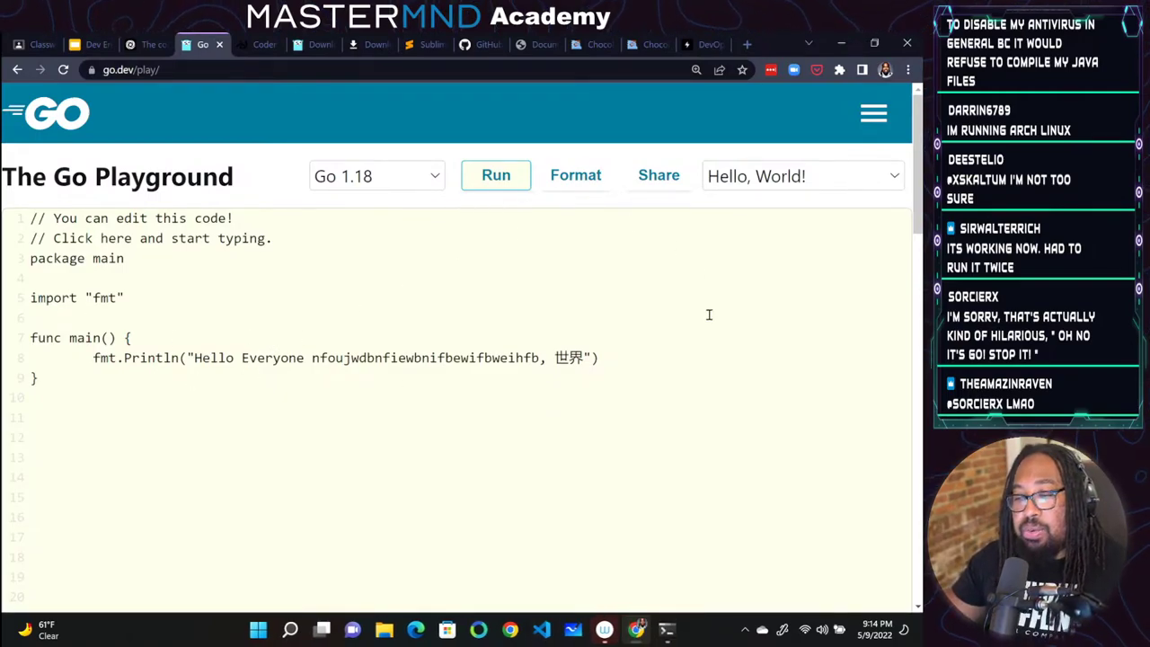
{"action": "scroll", "coordinate": [639, 408], "scroll_direction": "down", "scroll_amount": 3}
{"action": "scroll", "coordinate": [580, 365], "scroll_direction": "up", "scroll_amount": 3}
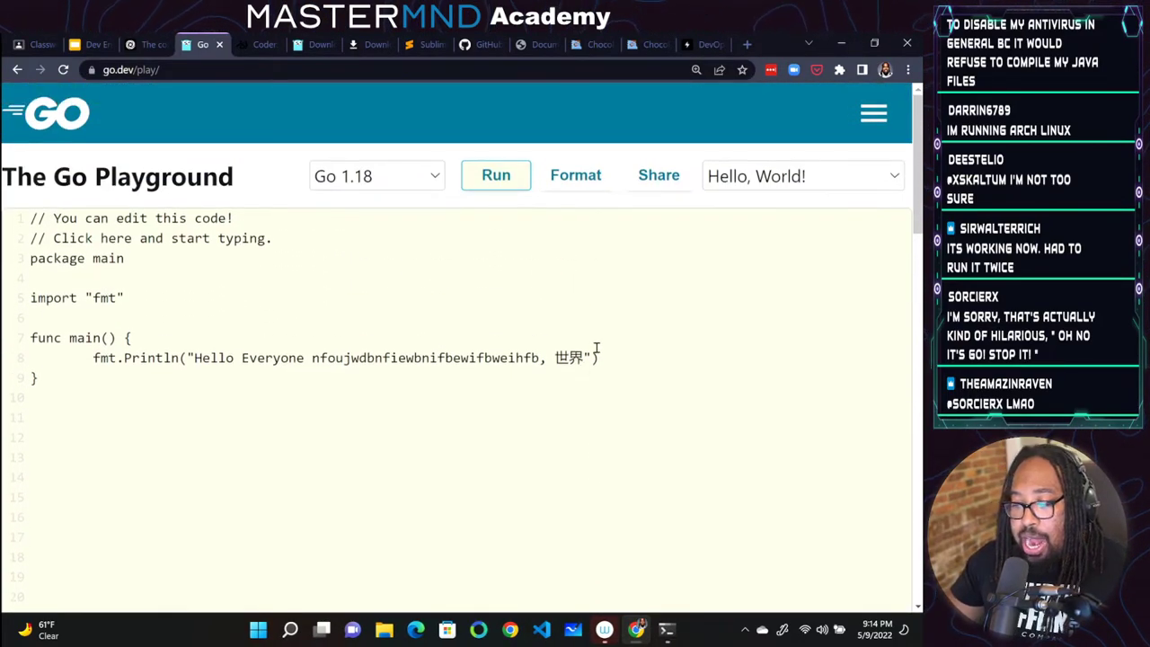
{"action": "key", "text": "alt+Tab"}
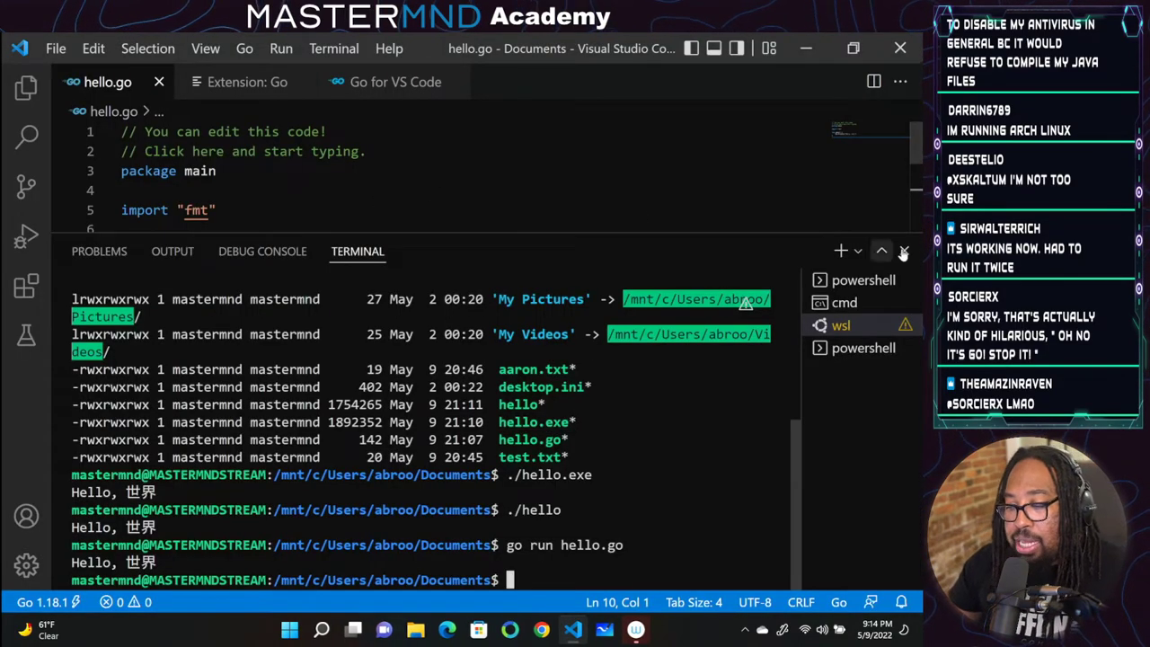
Hide the terminal, delete the import "fmt" line and the fmt.Println statement from hello.go, and save the file
{"action": "left_click", "coordinate": [905, 251]}
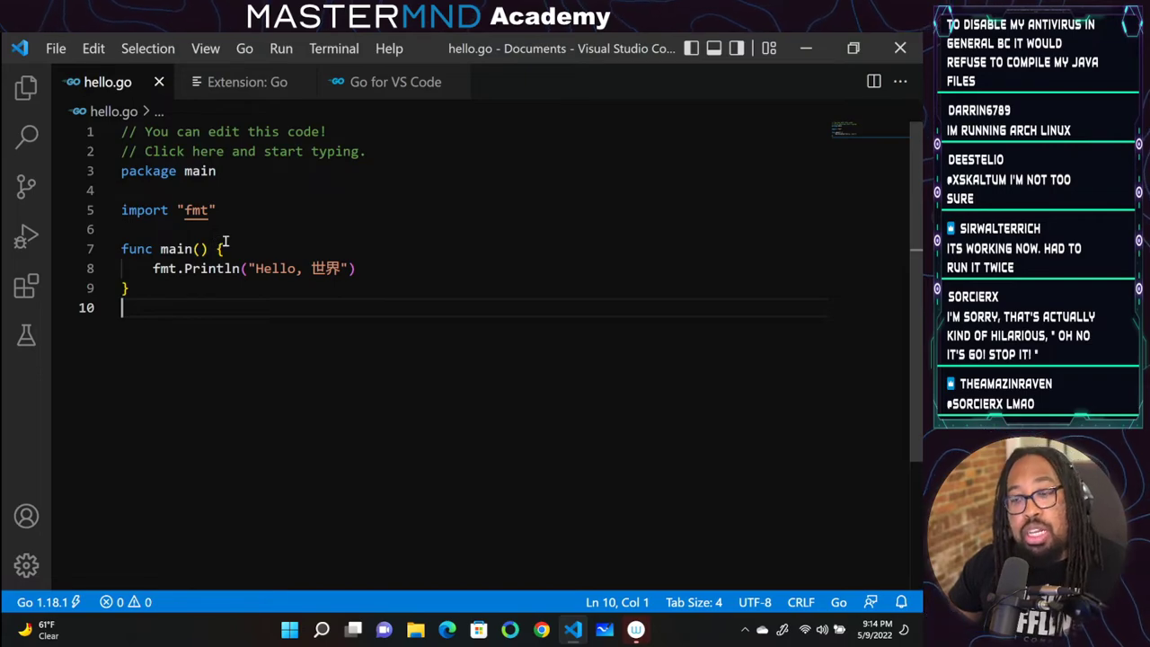
{"action": "left_click_drag", "start_coordinate": [231, 210], "coordinate": [93, 208]}
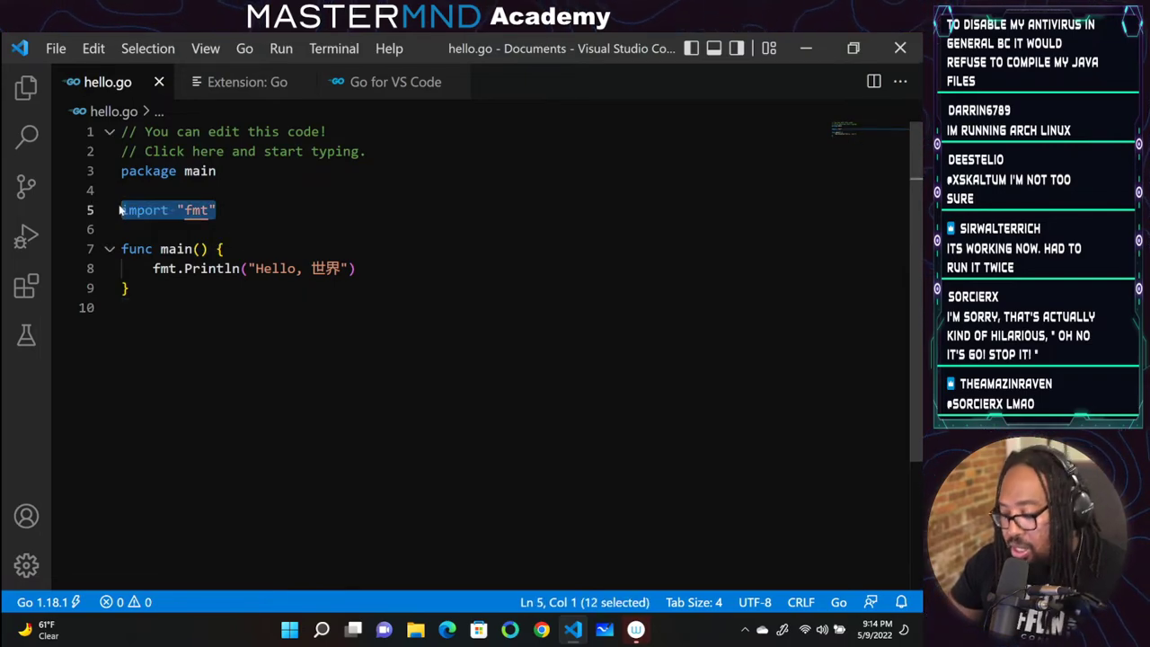
{"action": "key", "text": "BackSpace"}
{"action": "key", "text": "BackSpace"}
{"action": "left_click", "coordinate": [353, 249]}
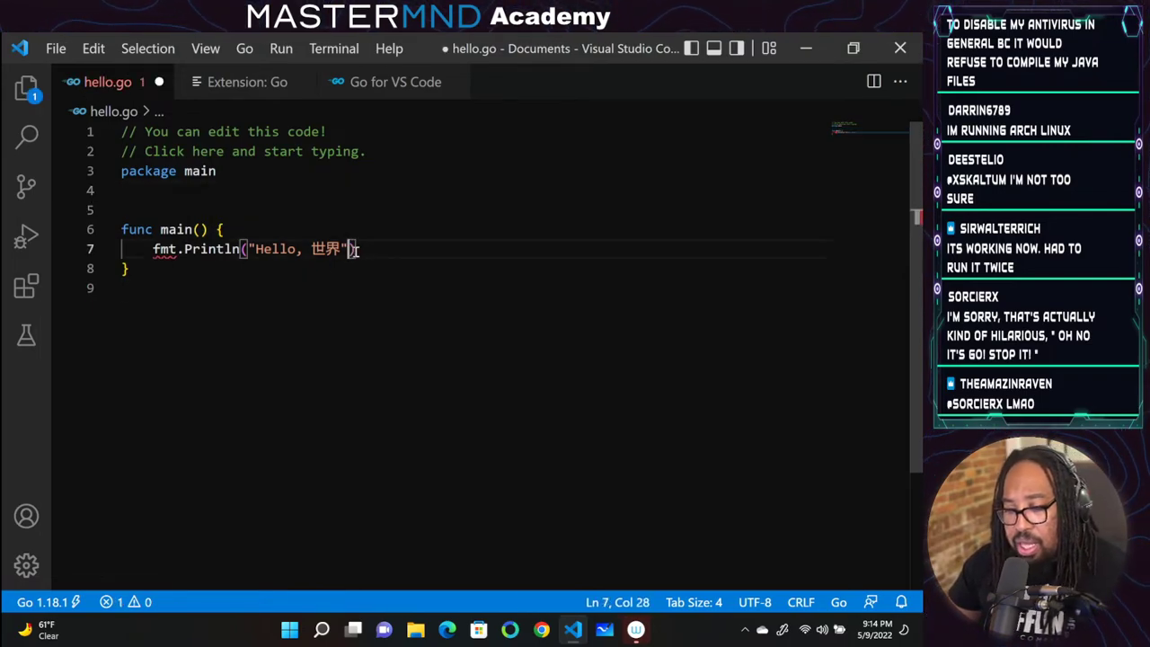
{"action": "left_click_drag", "start_coordinate": [353, 249], "coordinate": [124, 259]}
{"action": "key", "text": "BackSpace"}
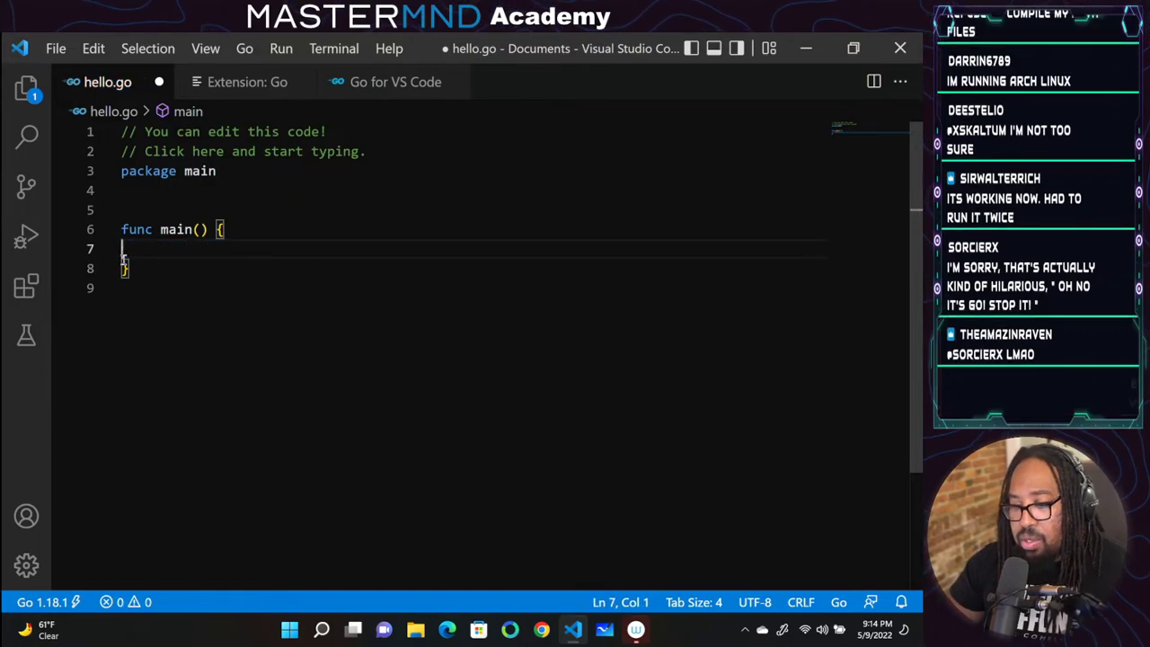
{"action": "key", "text": "ctrl+s"}
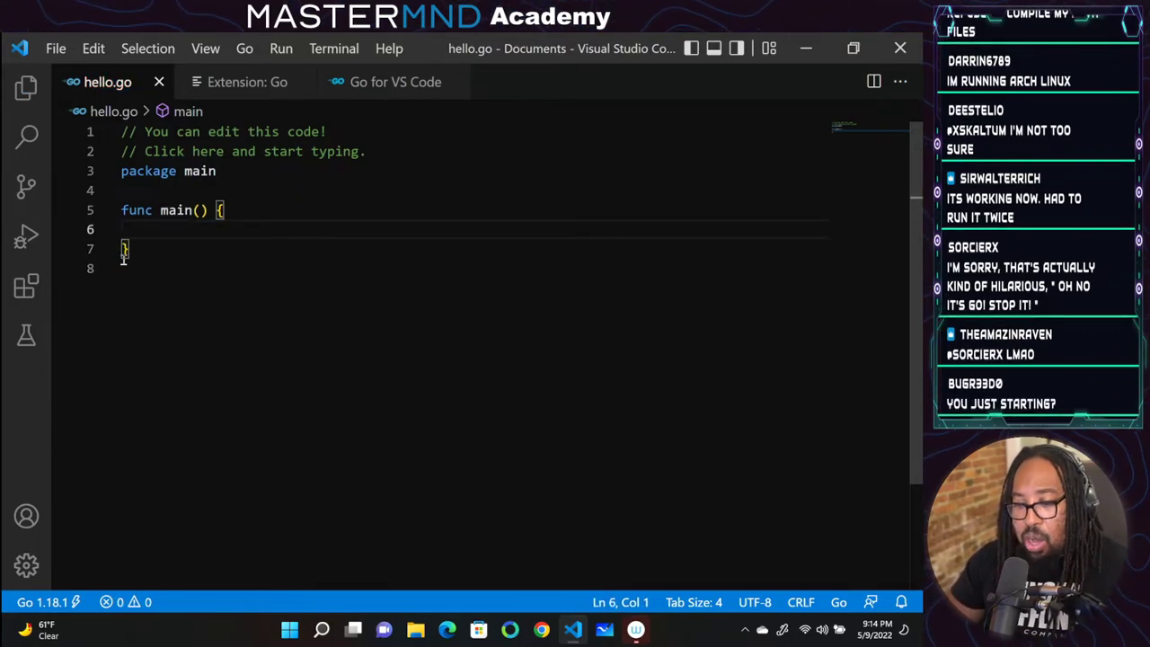
Reopen the terminal and rerun go run hello.go on the program with its empty main function
{"action": "key", "text": "ctrl+grave"}
{"action": "key", "text": "Up"}
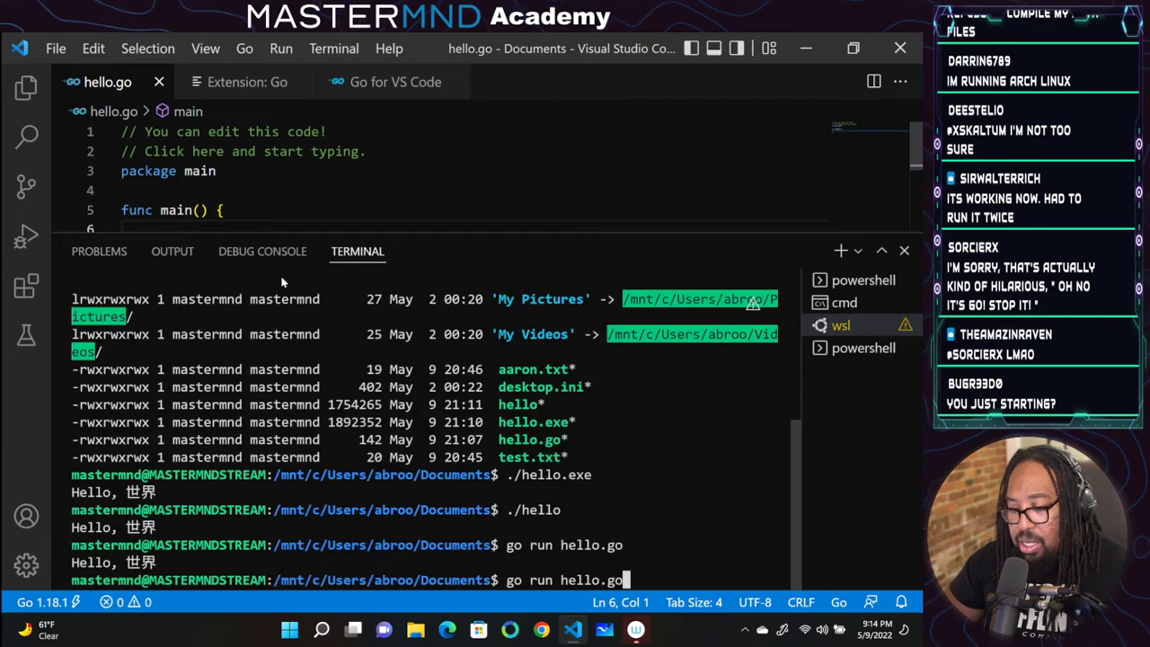
{"action": "key", "text": "Return"}
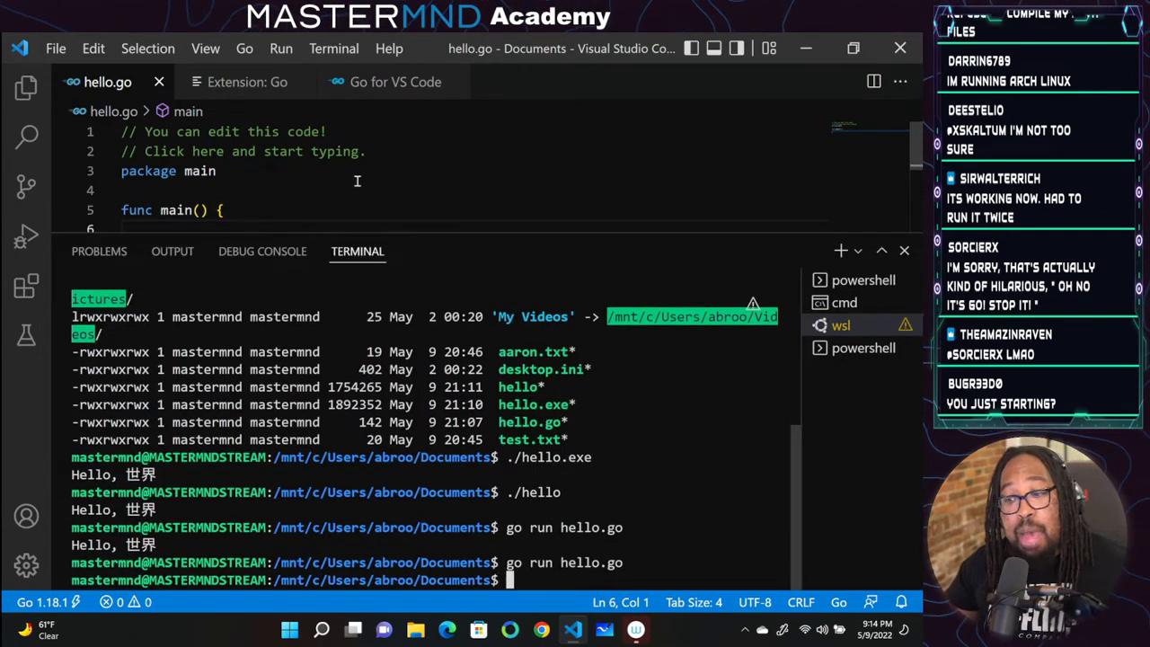
Rename the main function to main2 in hello.go and save the file
{"action": "left_click", "coordinate": [191, 208]}
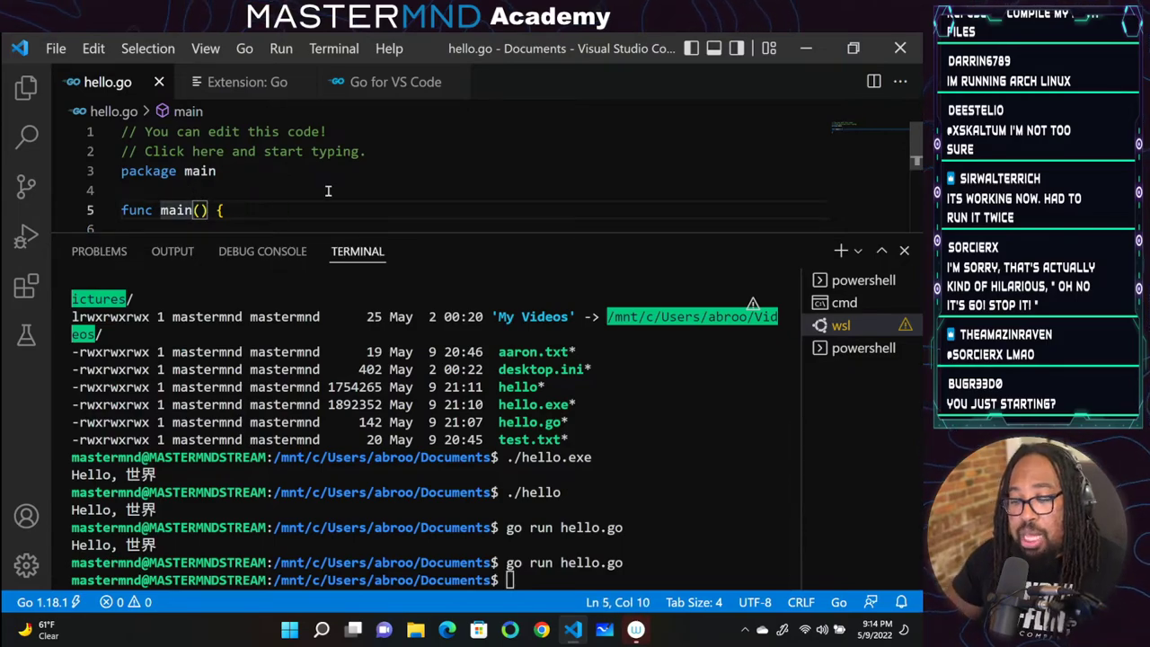
{"action": "type", "text": "2:"}
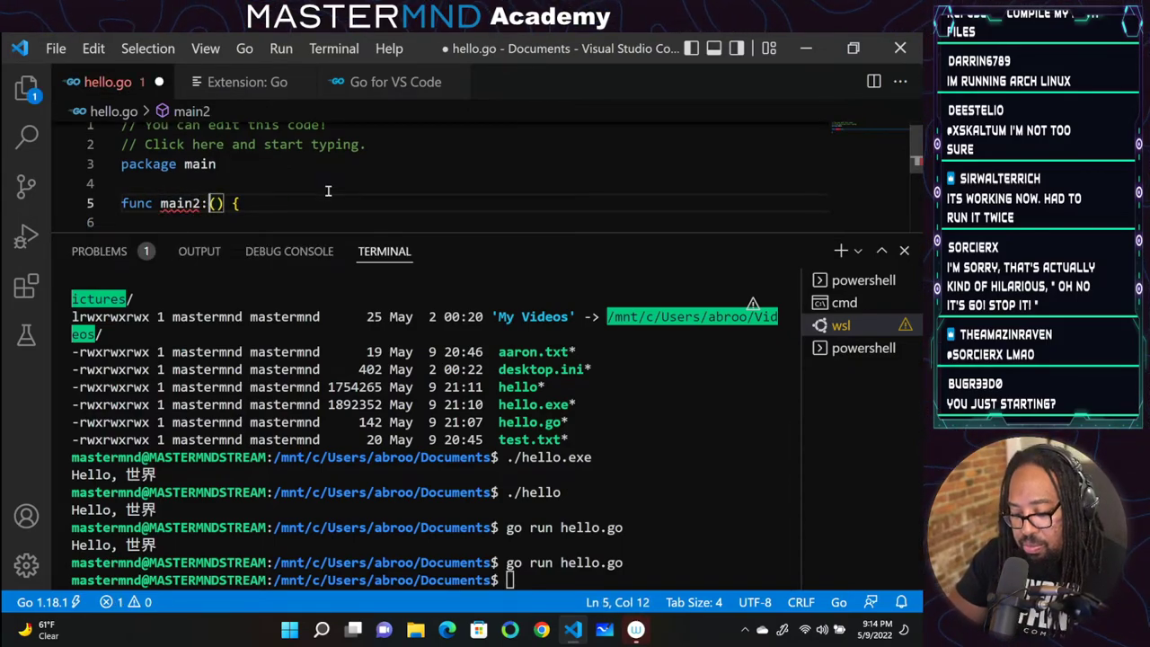
{"action": "type", "text": "(w http.ResponseWriter, r *http.Request"}
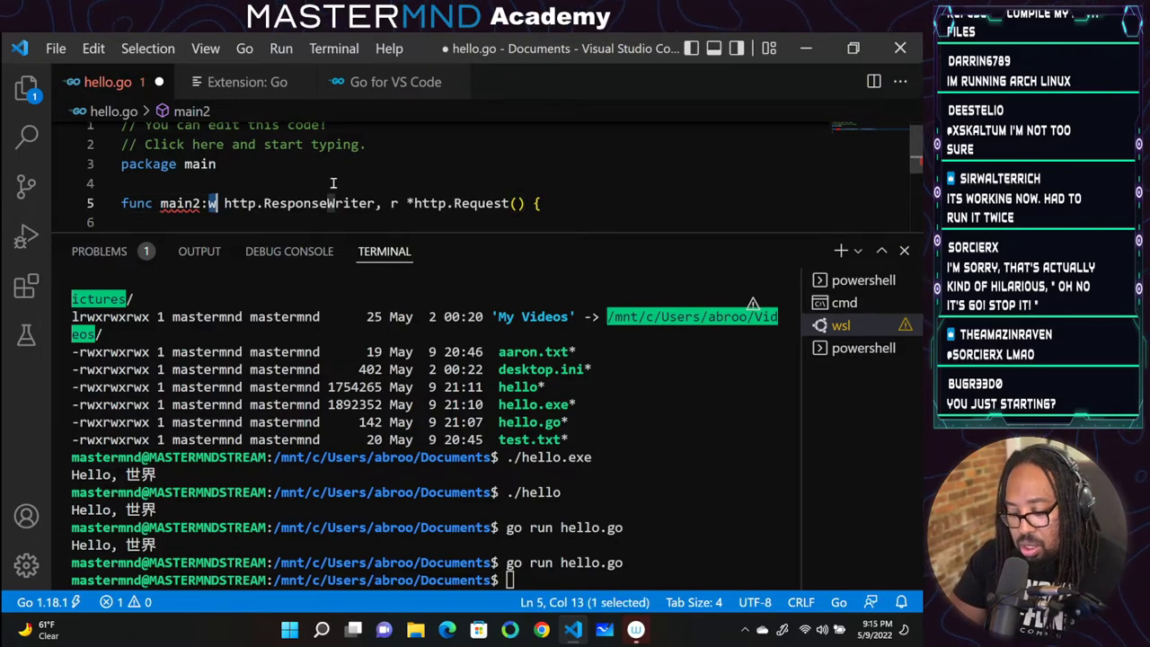
{"action": "key", "text": "ctrl+z"}
{"action": "key", "text": "ctrl+z"}
{"action": "key", "text": "ctrl+z"}
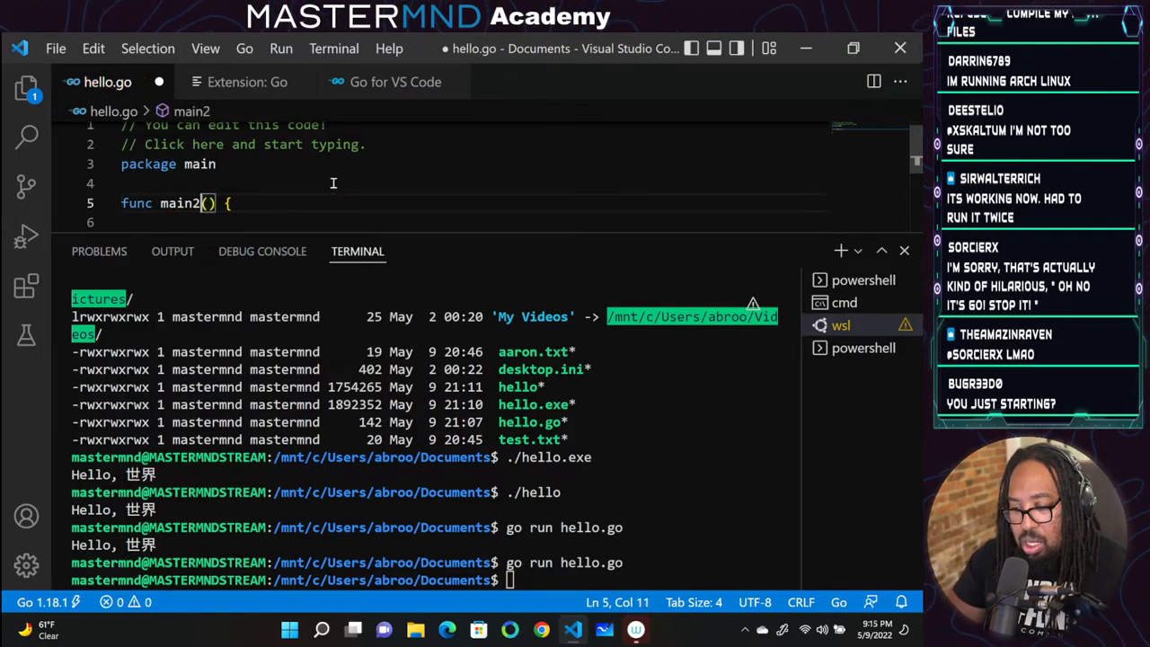
{"action": "key", "text": "ctrl+s"}
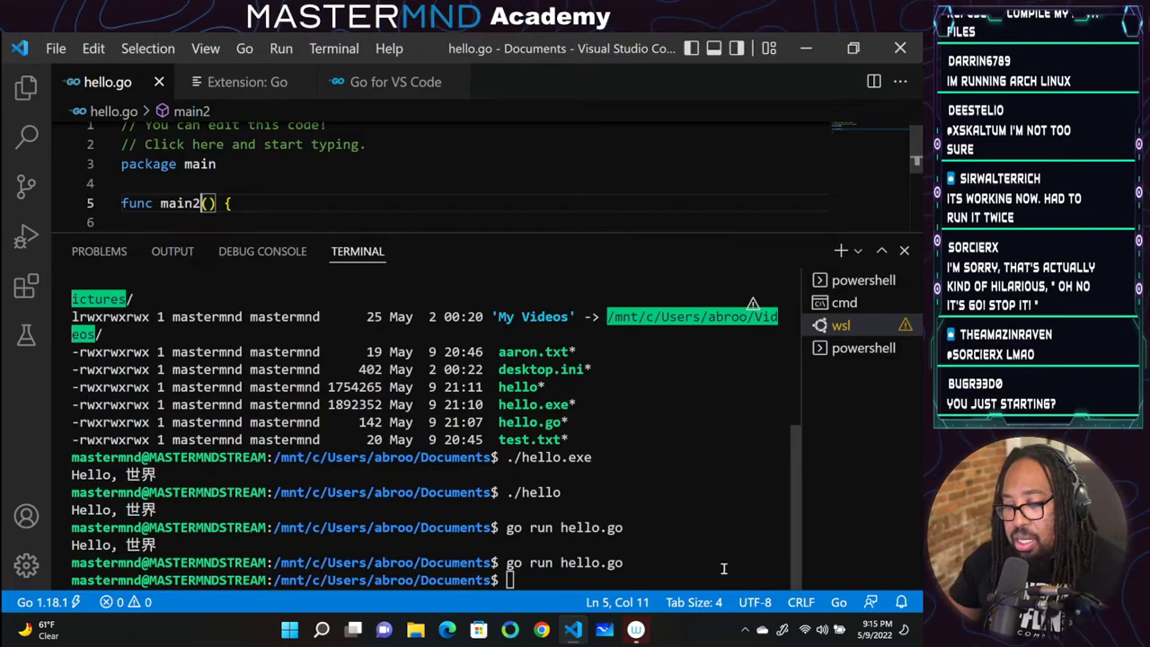
Rerun go run hello.go in the WSL terminal and highlight the message it prints about the main function
{"action": "left_click", "coordinate": [633, 507]}
{"action": "key", "text": "Up"}
{"action": "key", "text": "Return"}
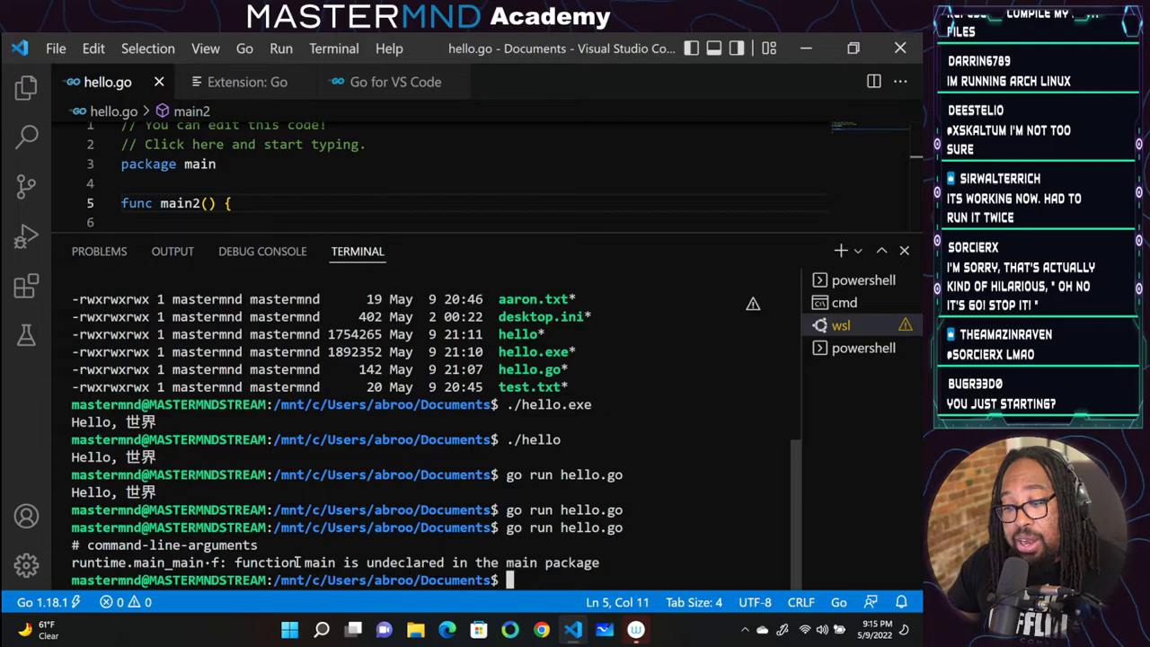
{"action": "left_click_drag", "start_coordinate": [237, 562], "coordinate": [602, 563]}
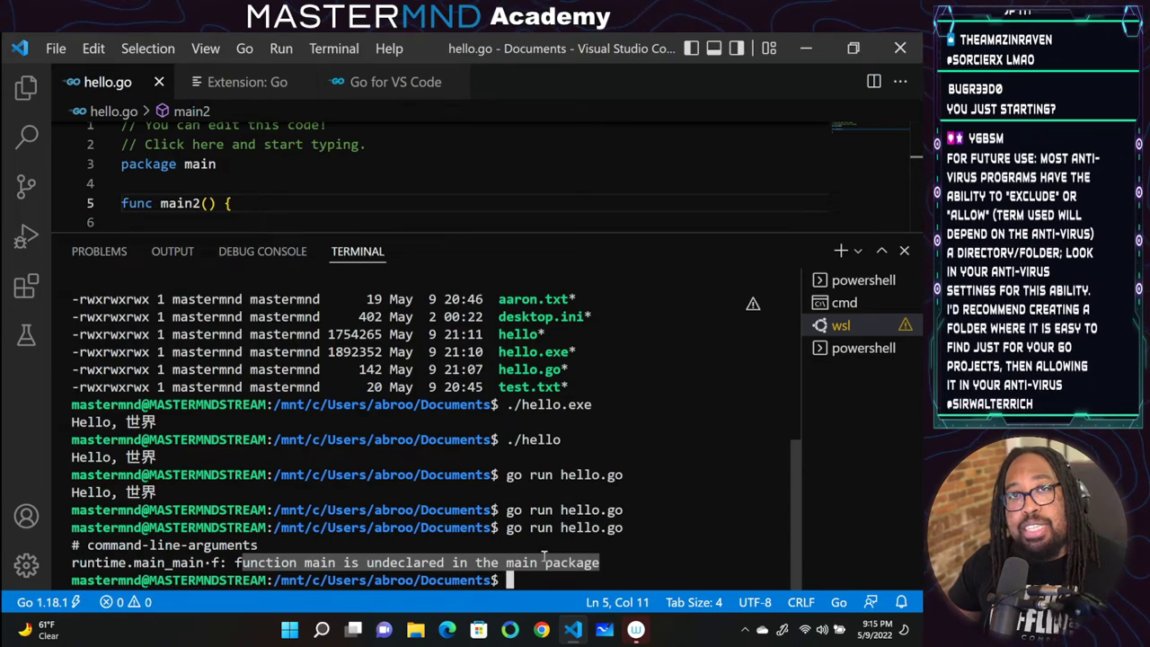
Restore the function name to main in hello.go, save the file, and hide the terminal
{"action": "left_click", "coordinate": [201, 203]}
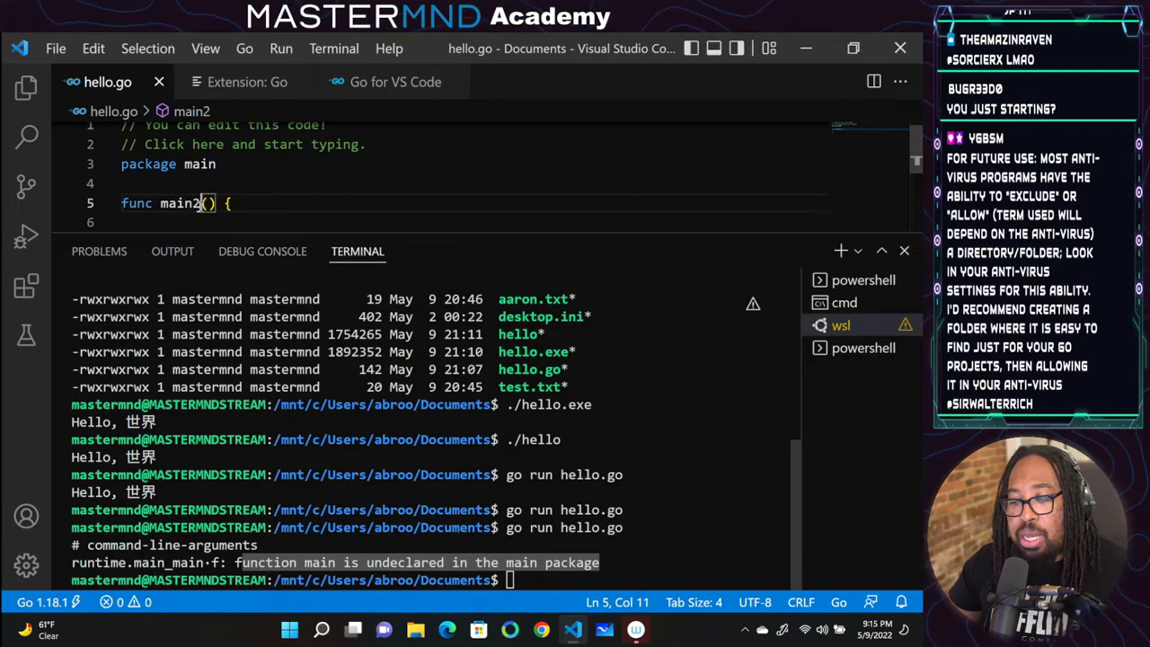
{"action": "key", "text": "BackSpace"}
{"action": "key", "text": "ctrl+s"}
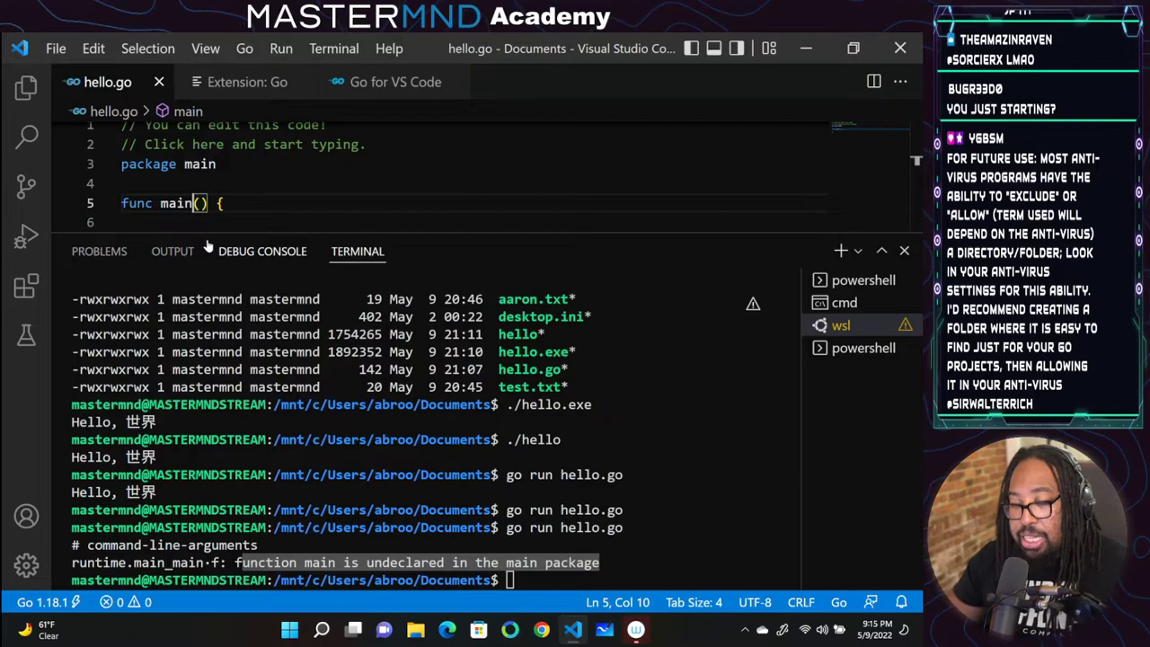
{"action": "key", "text": "ctrl+grave"}
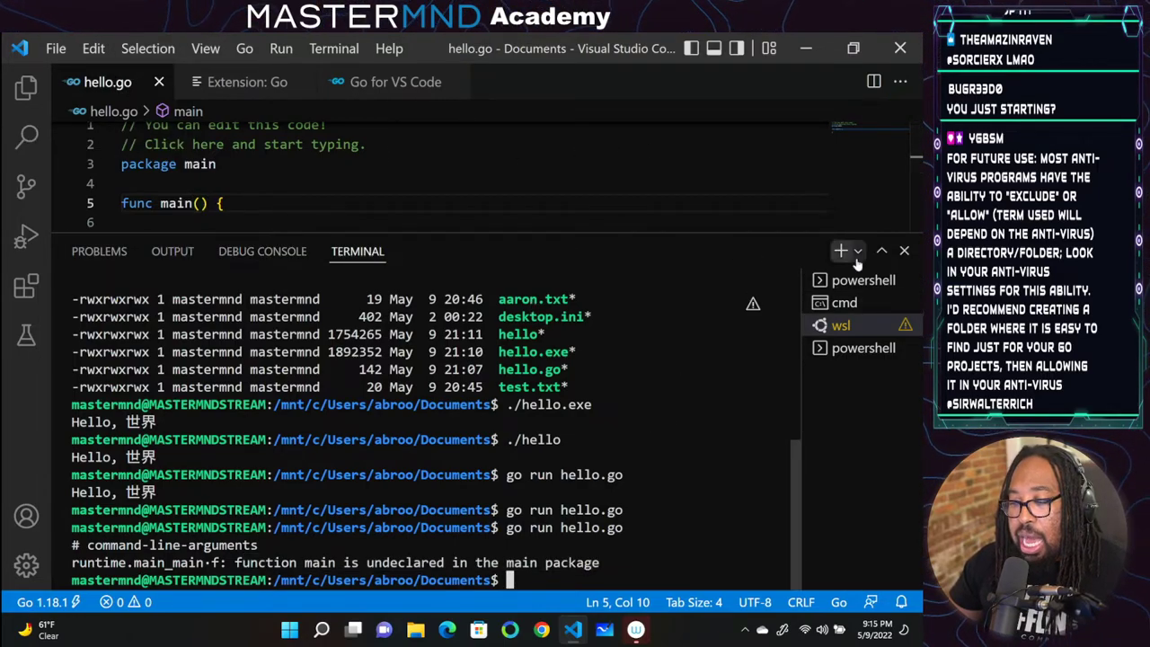
{"action": "left_click", "coordinate": [905, 250]}
{"action": "left_click", "coordinate": [249, 203]}
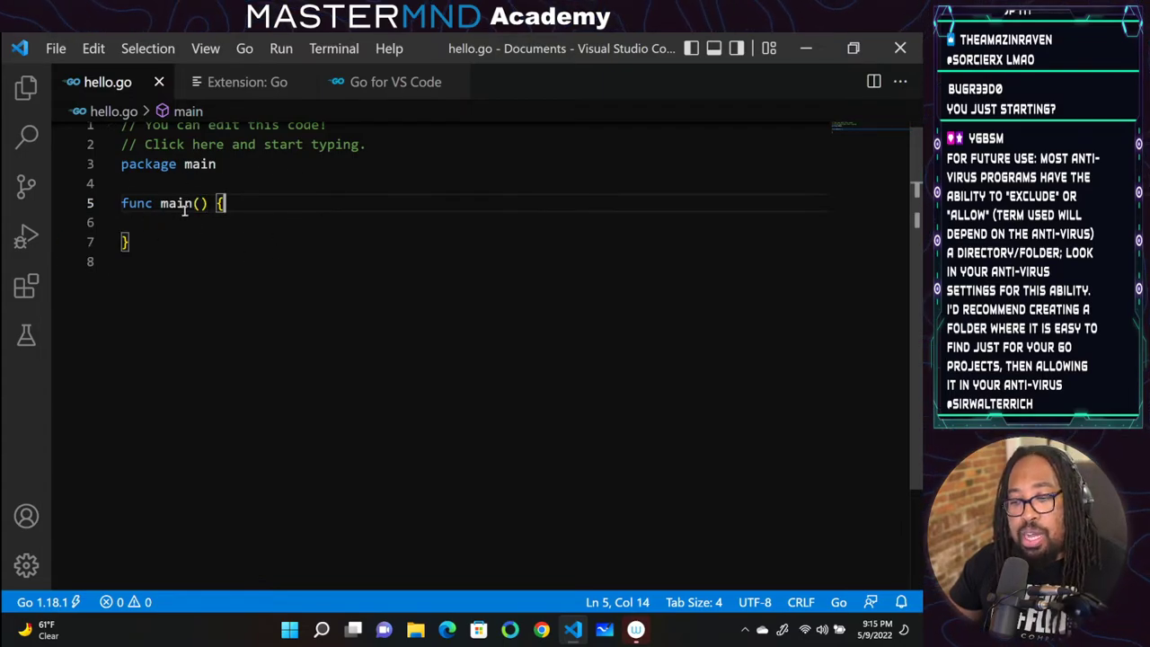
Add an indented fmt.Println("Hello World") statement on the blank line inside the main function
{"action": "left_click", "coordinate": [236, 218]}
{"action": "left_click", "coordinate": [240, 205]}
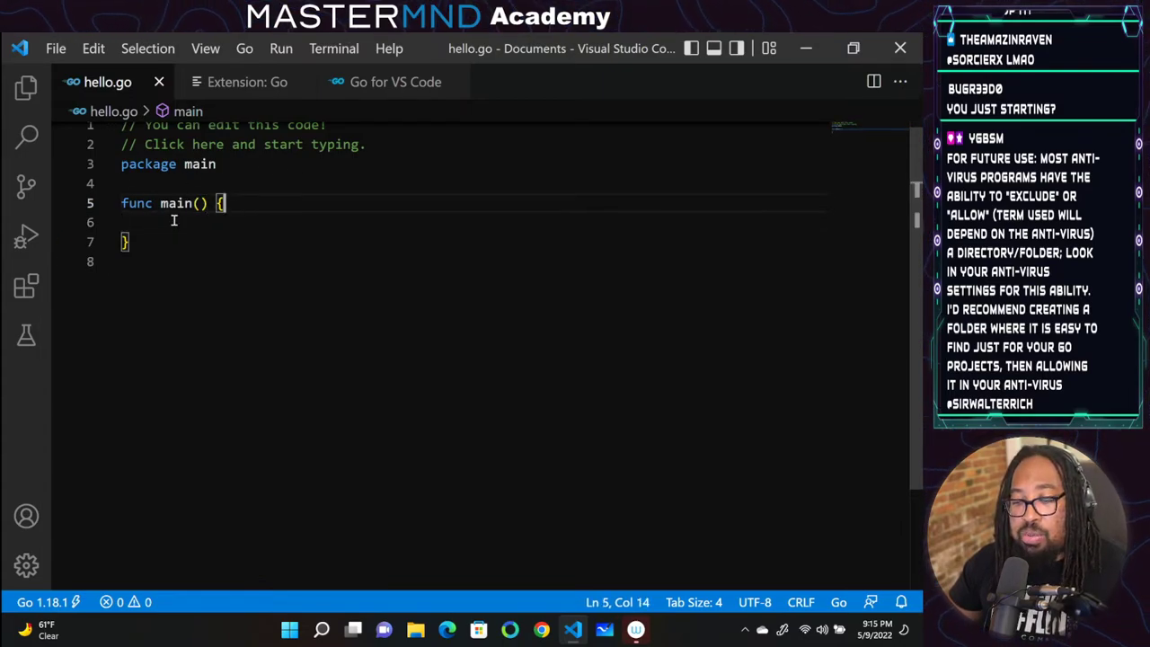
{"action": "left_click", "coordinate": [177, 219]}
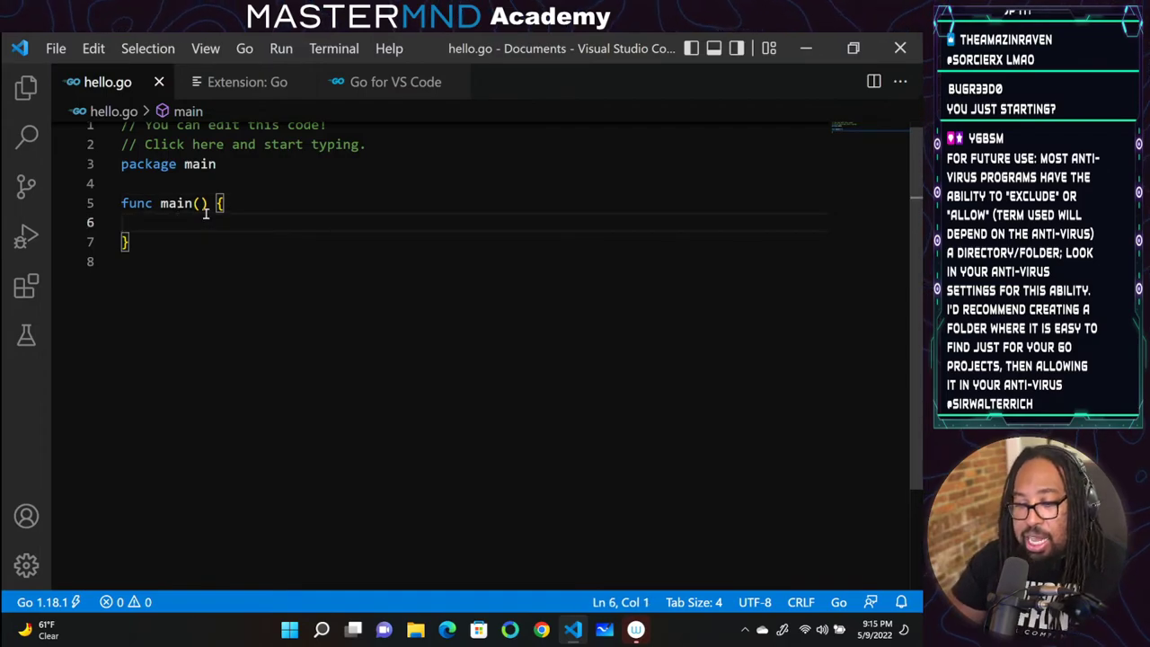
{"action": "type", "text": "i"}
{"action": "key", "text": "BackSpace"}
{"action": "key", "text": "Return"}
{"action": "key", "text": "Tab"}
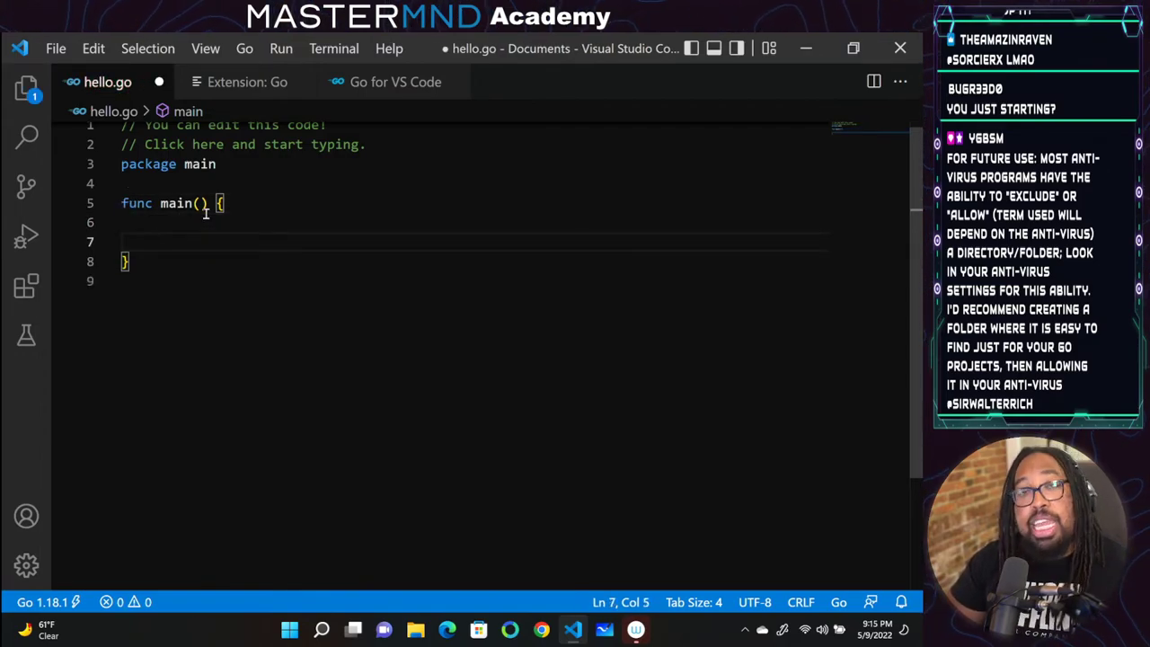
{"action": "key", "text": "BackSpace"}
{"action": "key", "text": "BackSpace"}
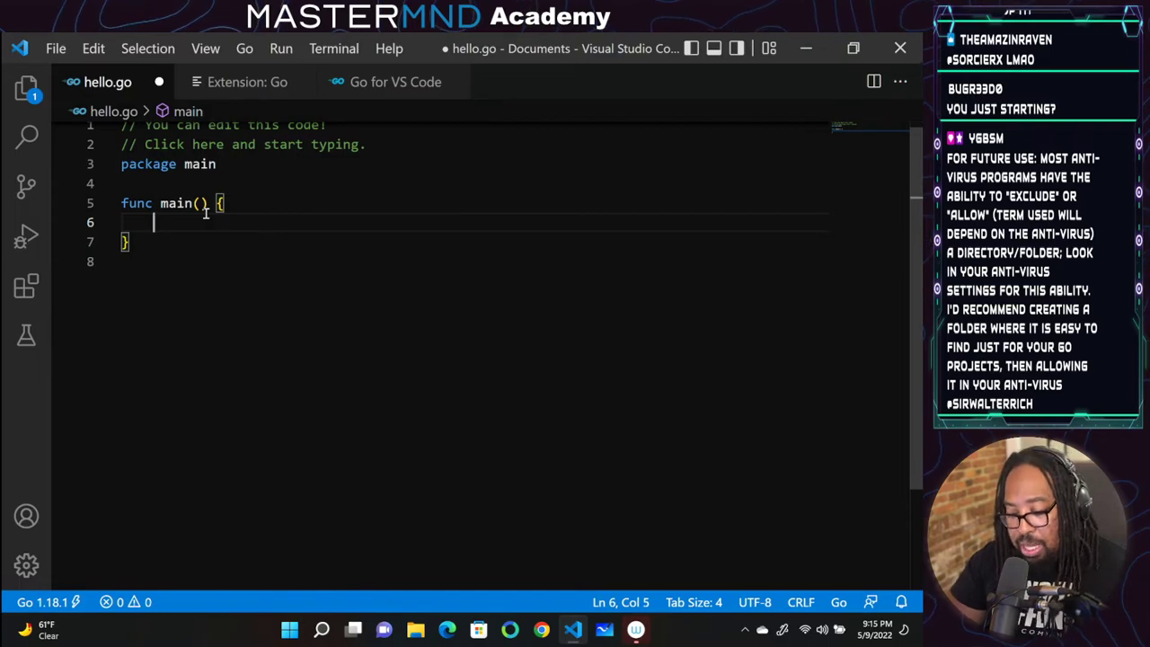
{"action": "type", "text": "fmt."}
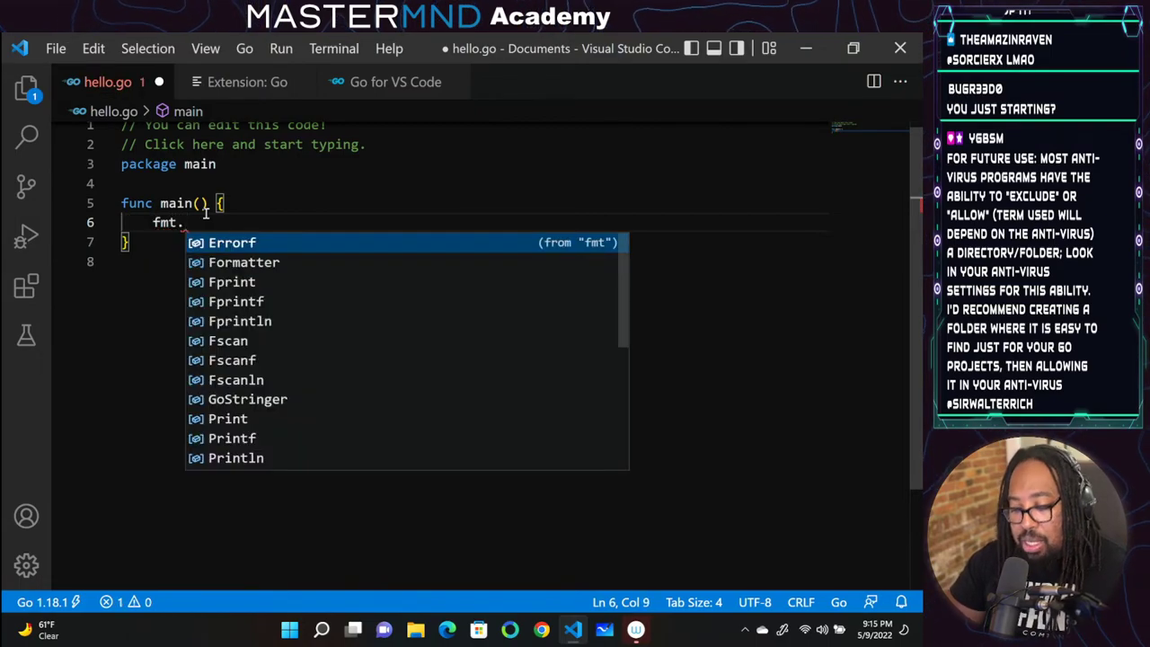
{"action": "type", "text": "Println"}
{"action": "type", "text": "(\""}
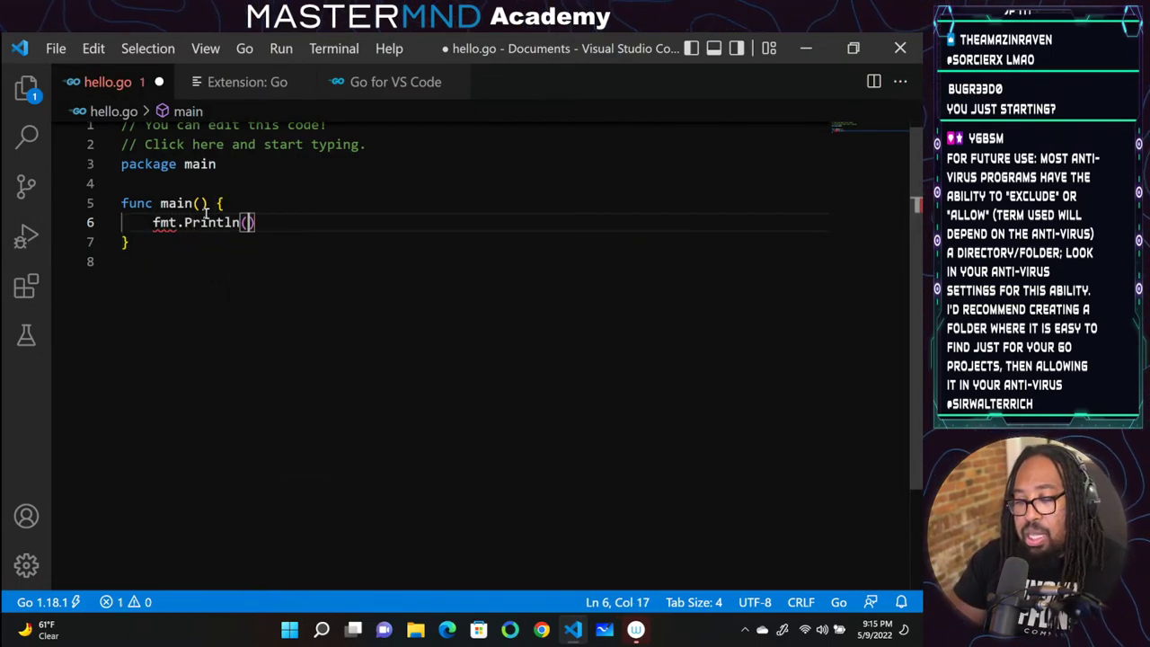
{"action": "type", "text": "Hello Wor"}
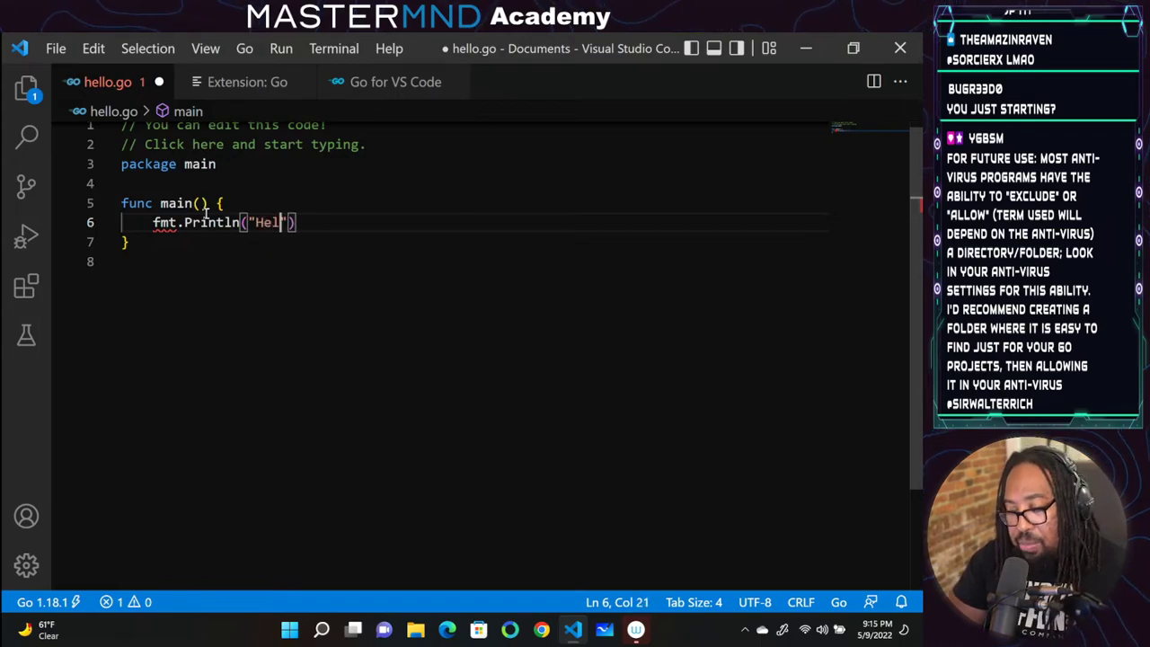
{"action": "type", "text": "ld"}
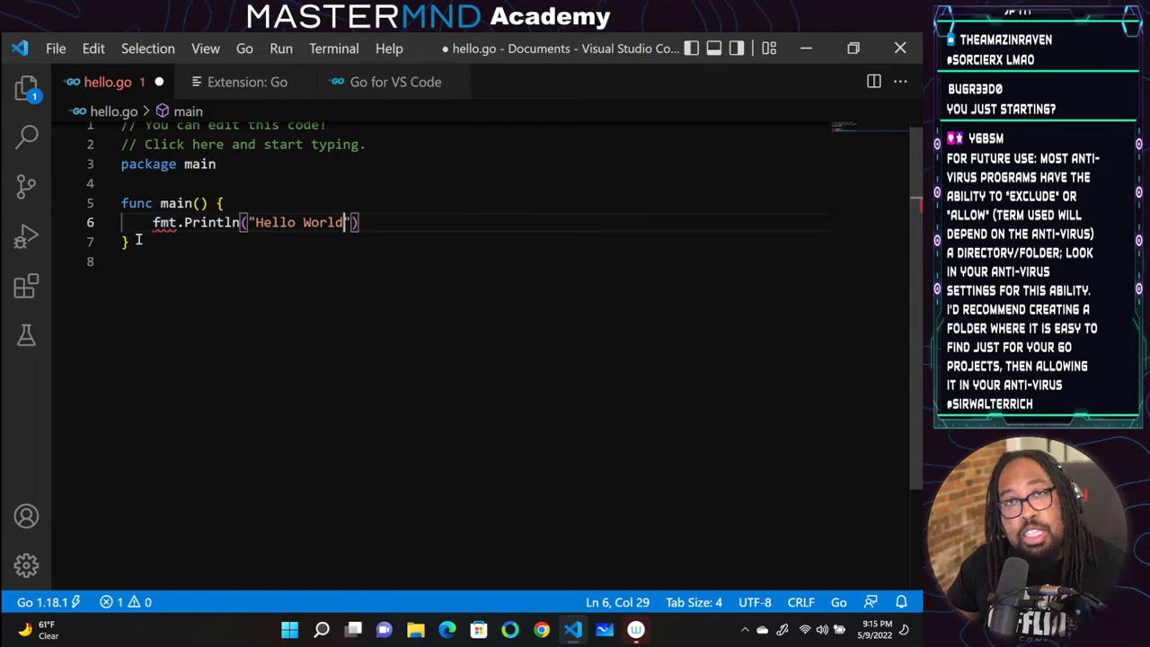
Save hello.go so the editor adds the import "fmt" line automatically, and highlight that line
{"action": "mouse_move", "coordinate": [163, 216]}
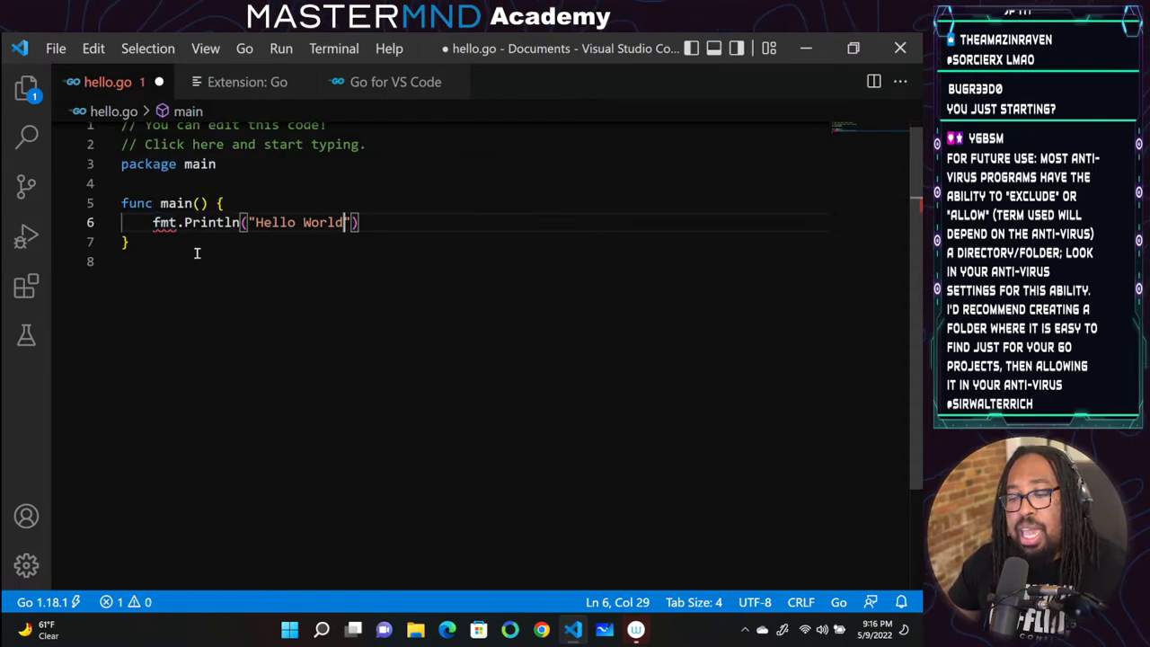
{"action": "left_click", "coordinate": [144, 184]}
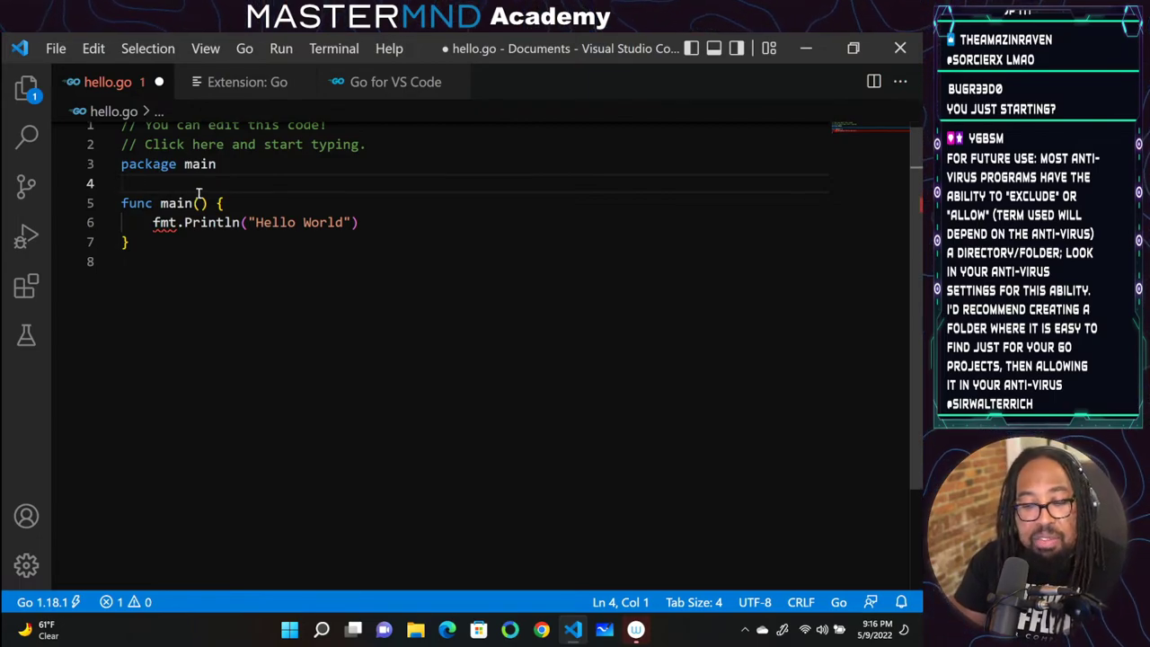
{"action": "key", "text": "ctrl+s"}
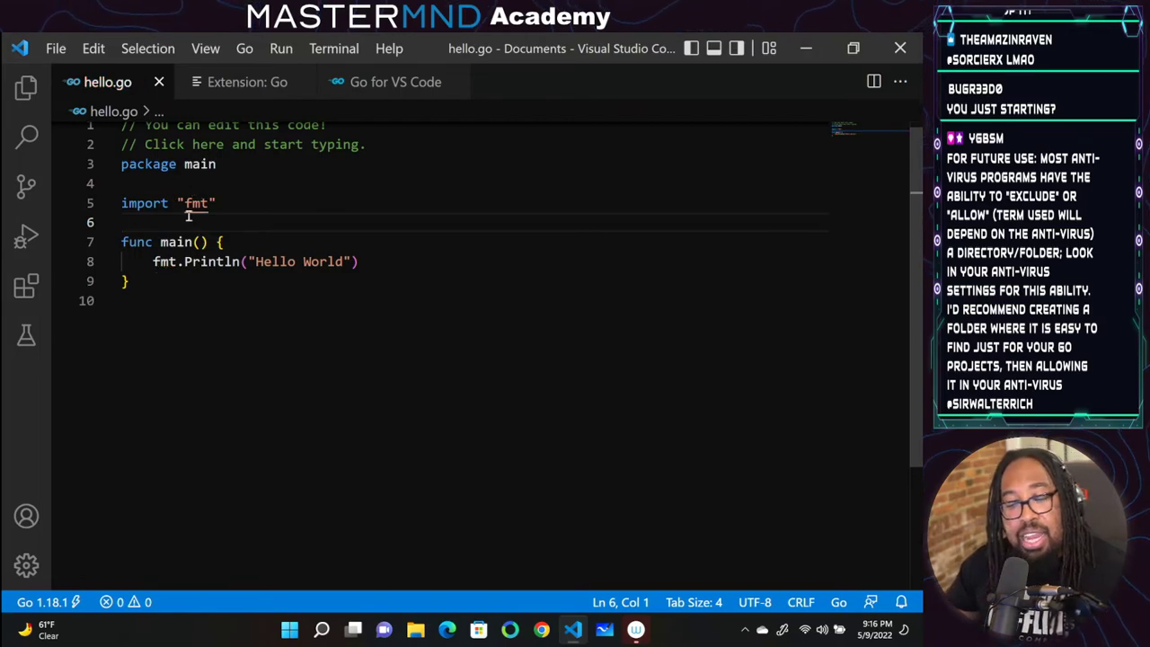
{"action": "left_click_drag", "start_coordinate": [225, 203], "coordinate": [115, 209]}
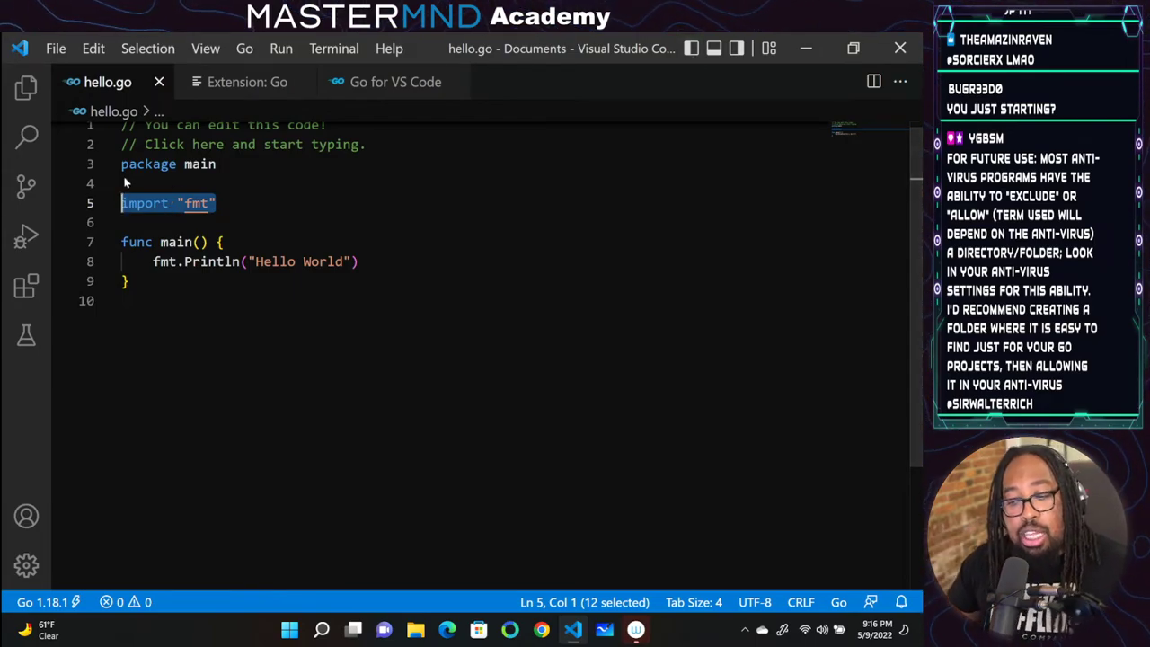
{"action": "left_click", "coordinate": [217, 194]}
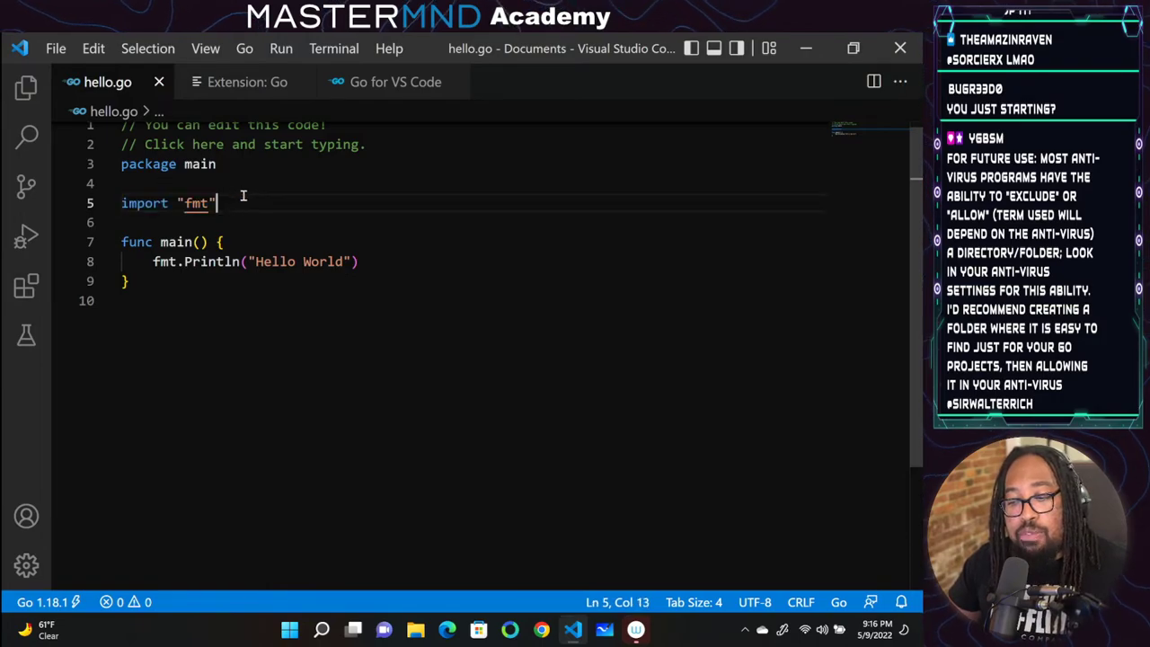
{"action": "left_click", "coordinate": [312, 313]}
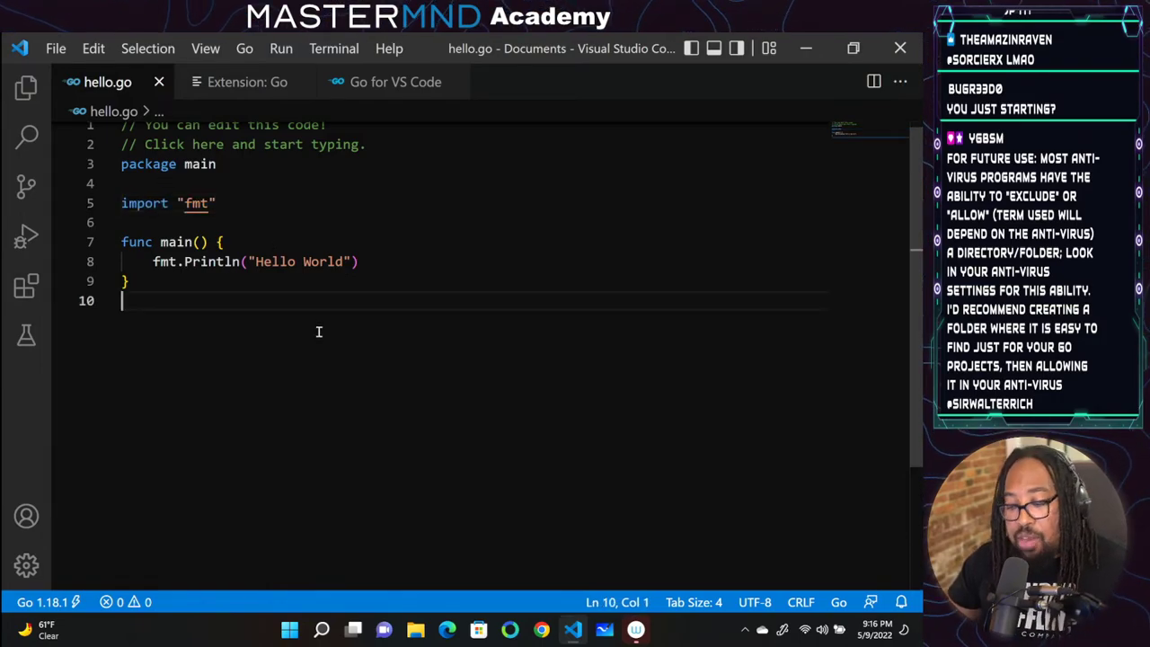
Reopen the terminal, rerun go run hello.go, highlight the output, and hide the terminal
{"action": "key", "text": "ctrl+grave"}
{"action": "key", "text": "Up"}
{"action": "key", "text": "Return"}
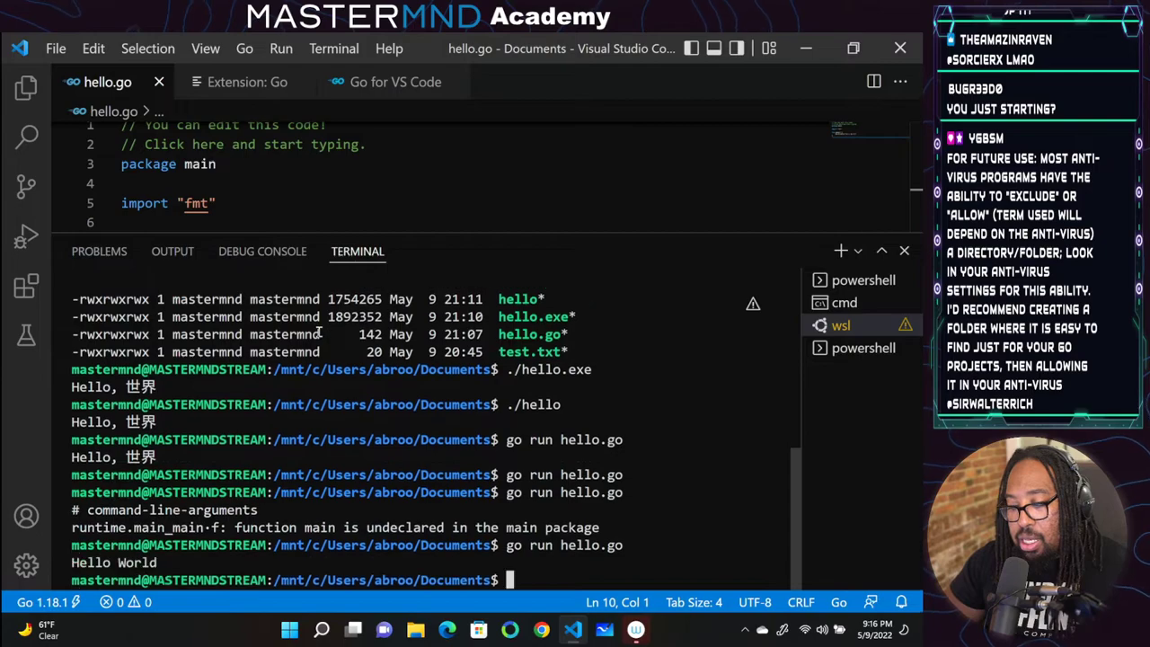
{"action": "left_click_drag", "start_coordinate": [193, 560], "coordinate": [72, 544]}
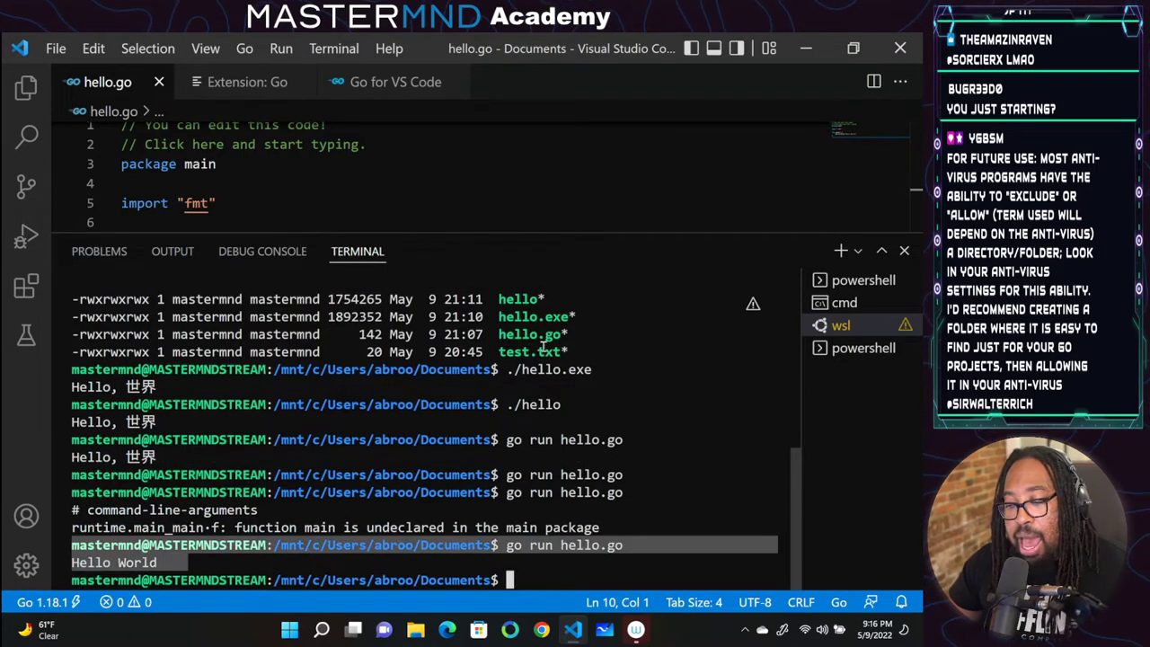
{"action": "left_click", "coordinate": [903, 251]}
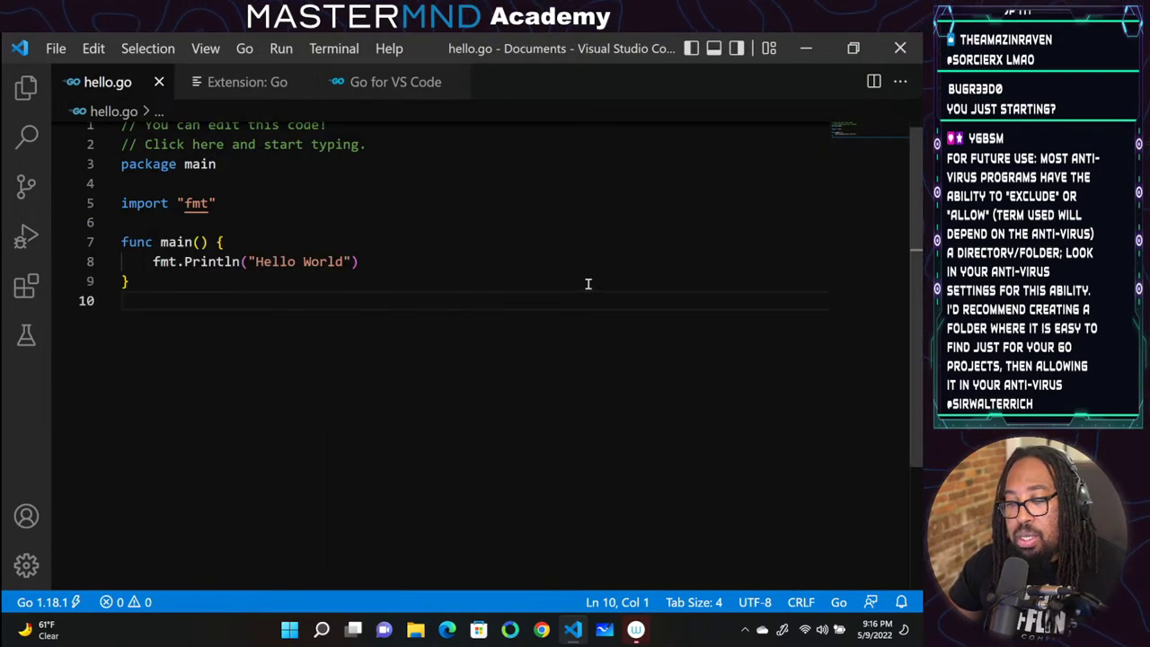
Compare with the Go Playground code in the browser, return to Visual Studio Code, and highlight the program from package main to the closing brace
{"action": "key", "text": "alt+Tab"}
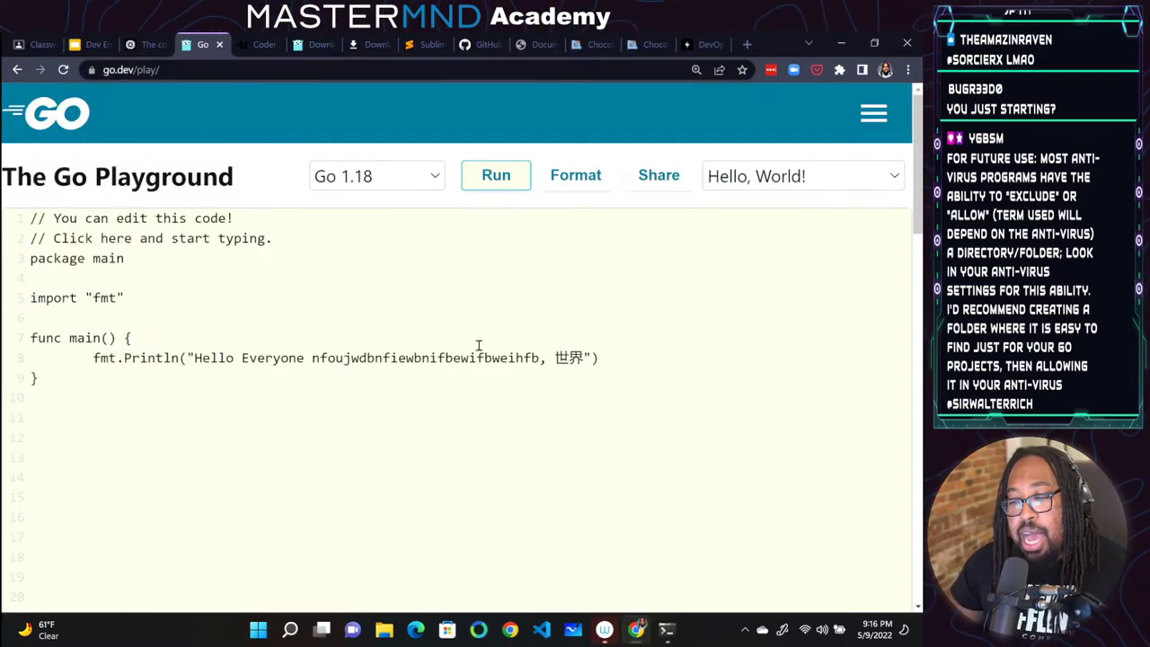
{"action": "key", "text": "alt+Tab"}
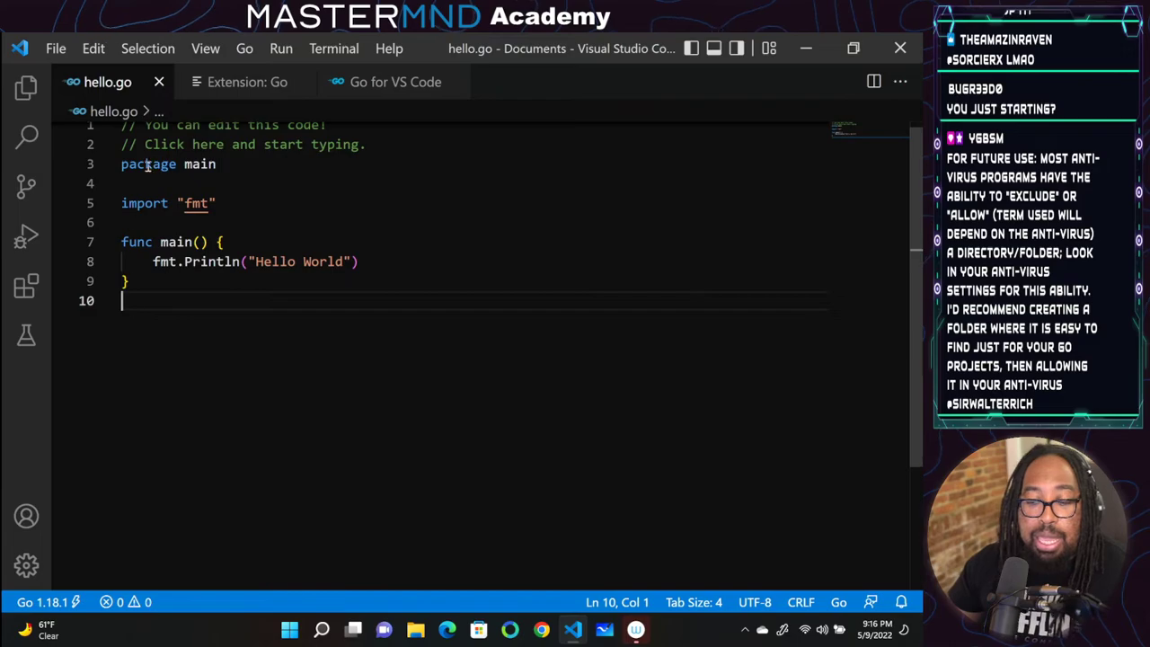
{"action": "left_click_drag", "start_coordinate": [162, 280], "coordinate": [118, 164]}
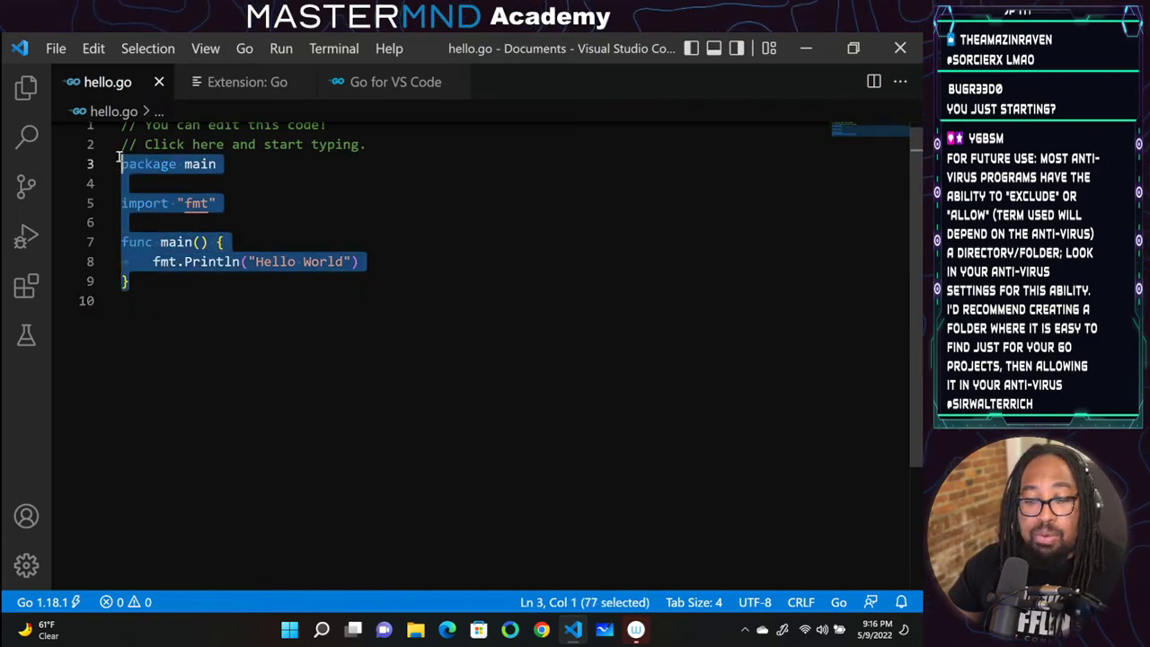
{"action": "left_click", "coordinate": [393, 281]}
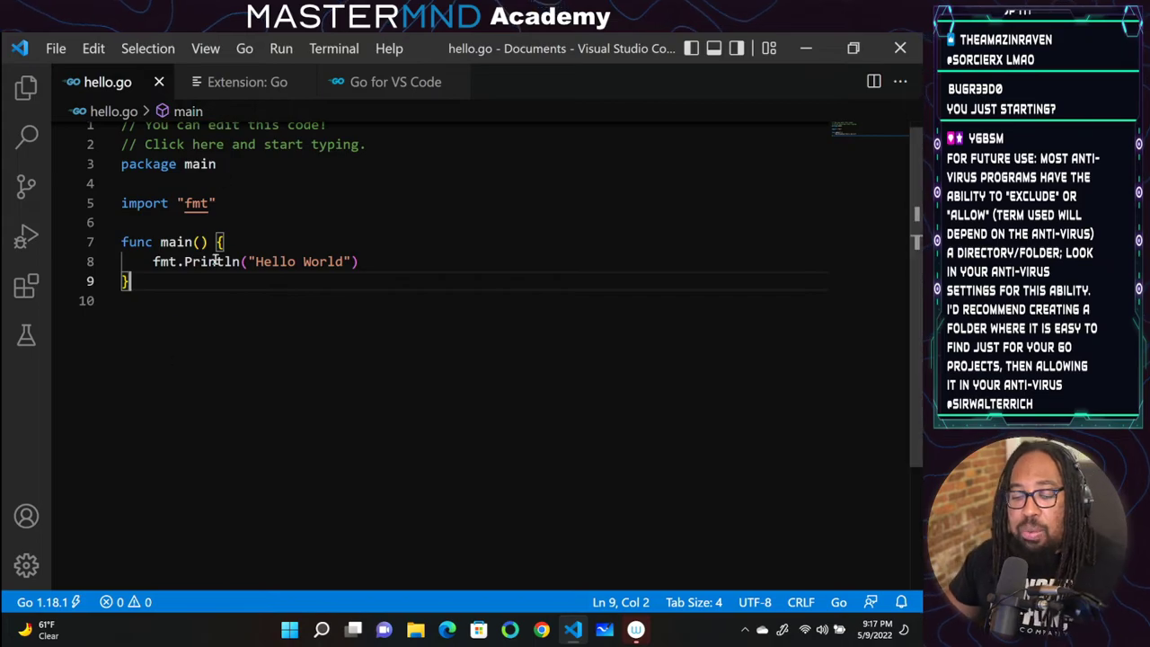
{"action": "left_click", "coordinate": [272, 262]}
{"action": "left_click", "coordinate": [250, 261]}
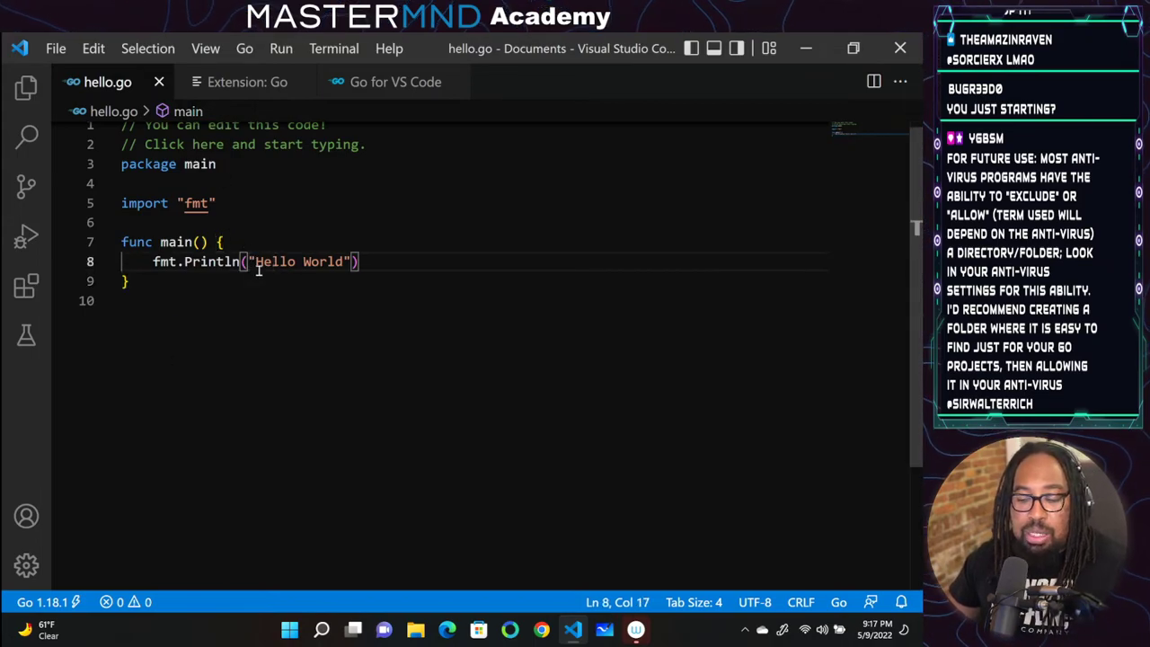
{"action": "type", "text": "fefe"}
{"action": "key", "text": "BackSpace"}
{"action": "key", "text": "BackSpace"}
{"action": "key", "text": "BackSpace"}
{"action": "key", "text": "BackSpace"}
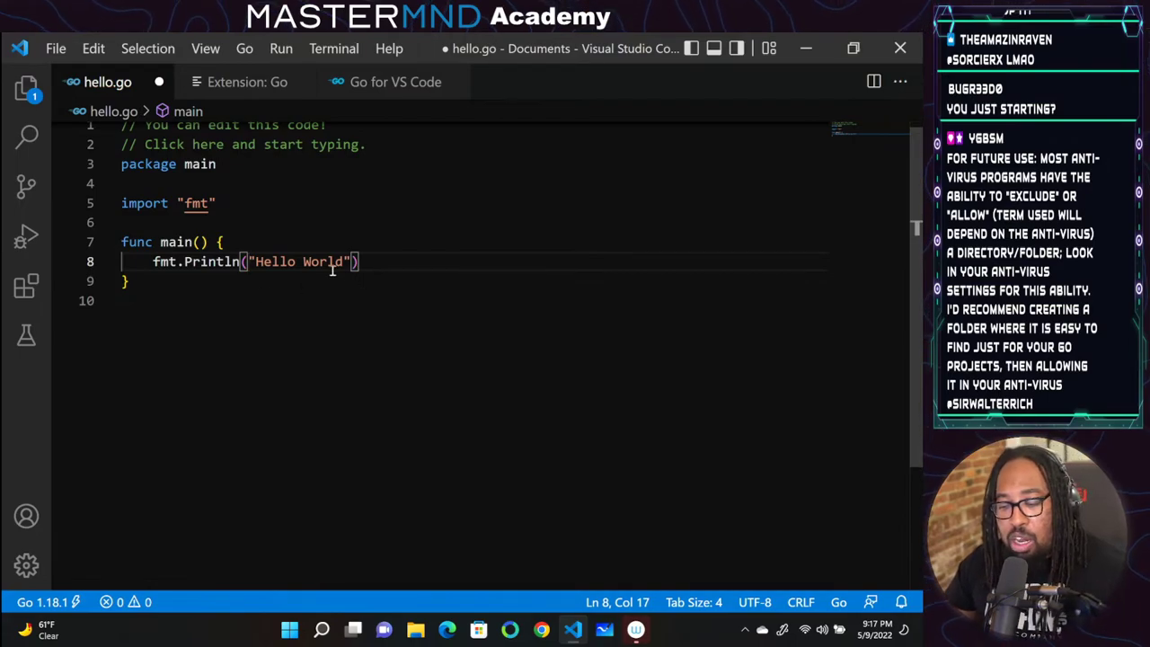
Insert the stray text fweq before World in the Println string and remove it again
{"action": "left_click", "coordinate": [303, 262]}
{"action": "type", "text": "fweq"}
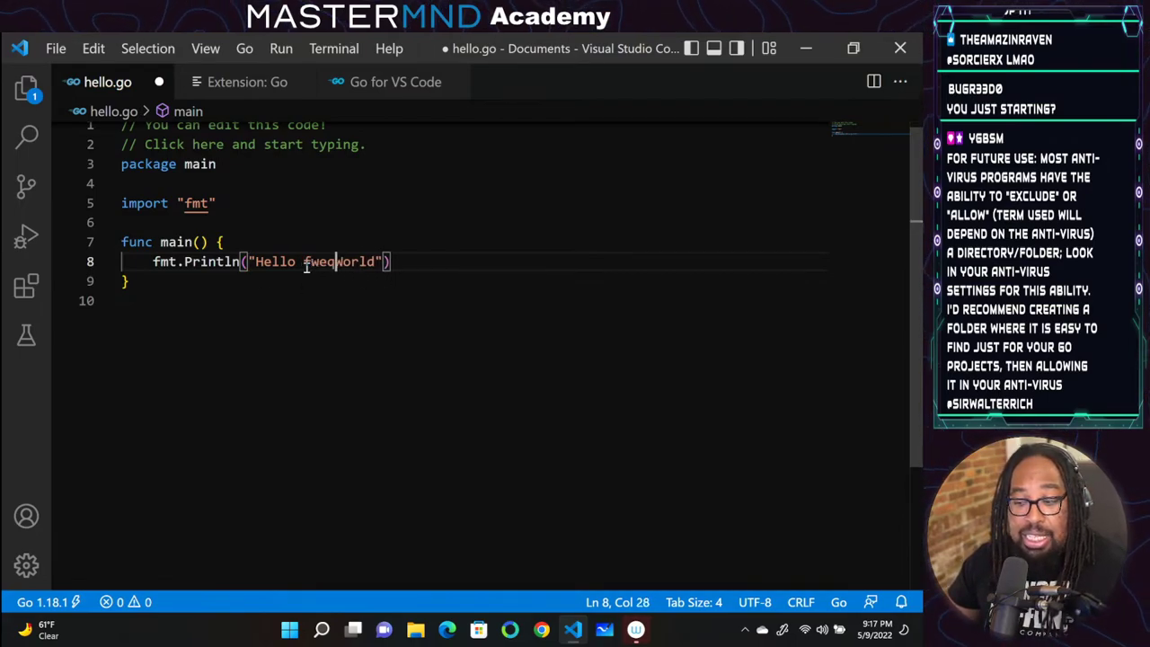
{"action": "key", "text": "BackSpace"}
{"action": "key", "text": "BackSpace"}
{"action": "key", "text": "BackSpace"}
{"action": "key", "text": "BackSpace"}
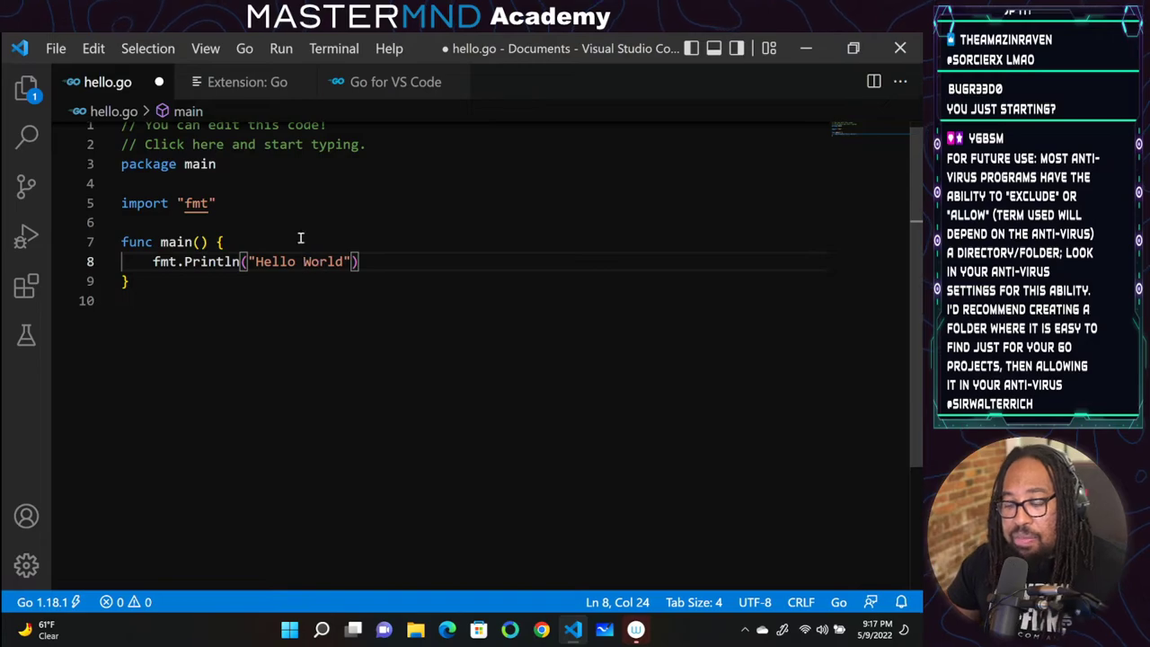
Duplicate the fmt.Println("Hello World") statement onto a new line directly below it inside the main function
{"action": "left_click_drag", "start_coordinate": [376, 258], "coordinate": [151, 261]}
{"action": "key", "text": "ctrl+c"}
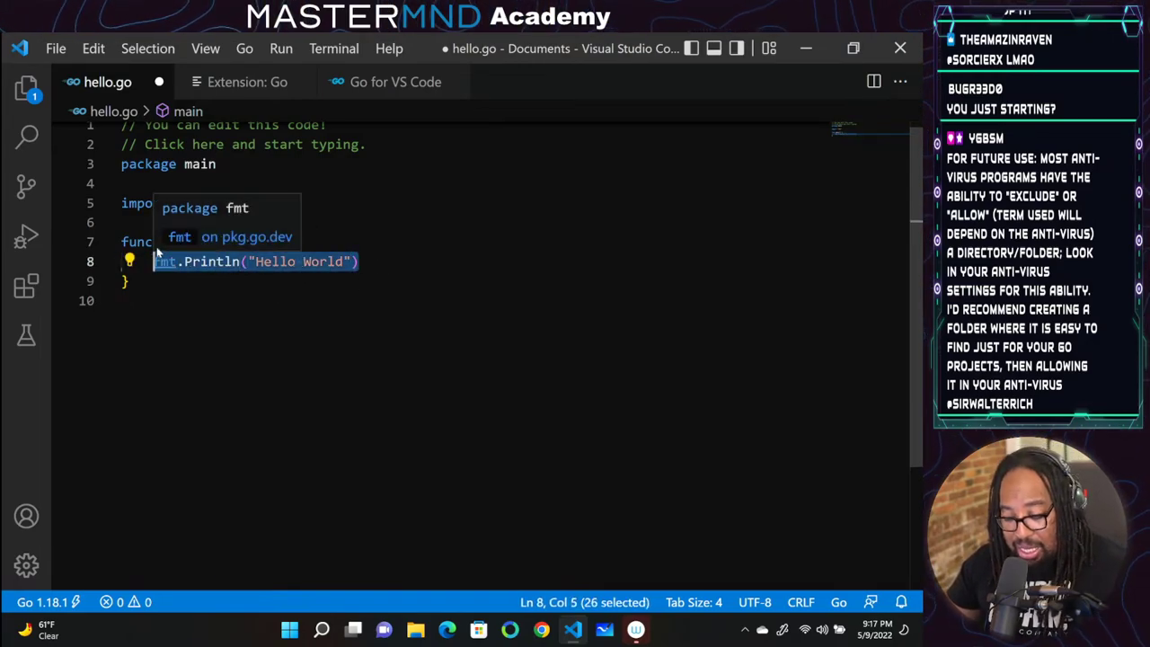
{"action": "left_click", "coordinate": [368, 262]}
{"action": "key", "text": "Return"}
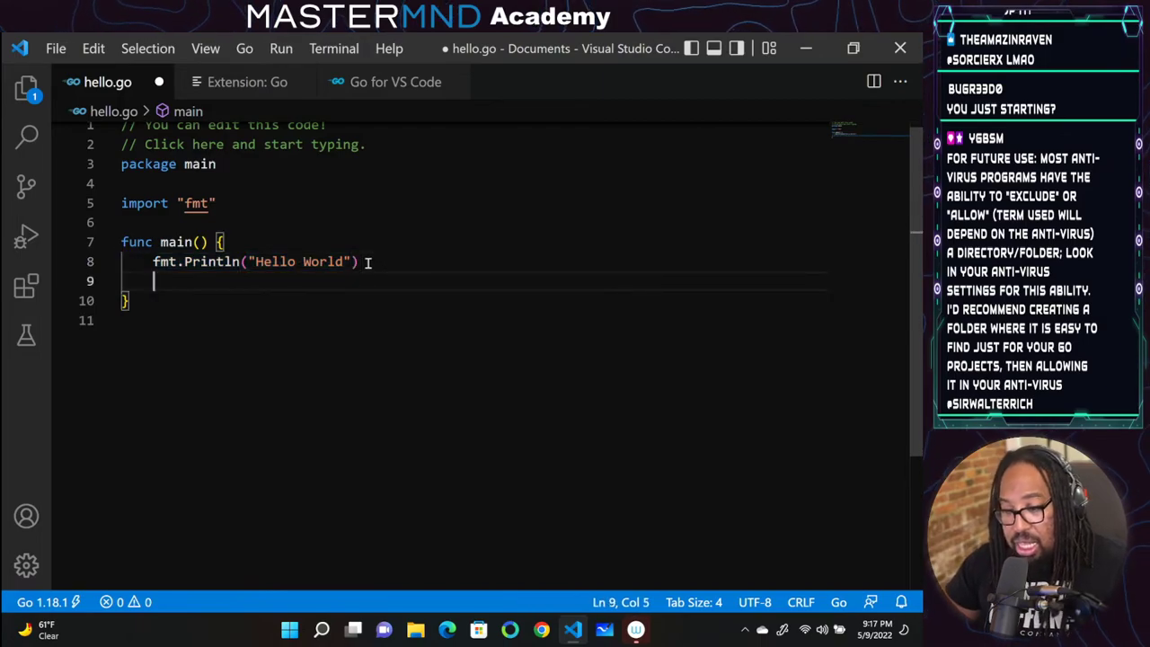
{"action": "key", "text": "ctrl+v"}
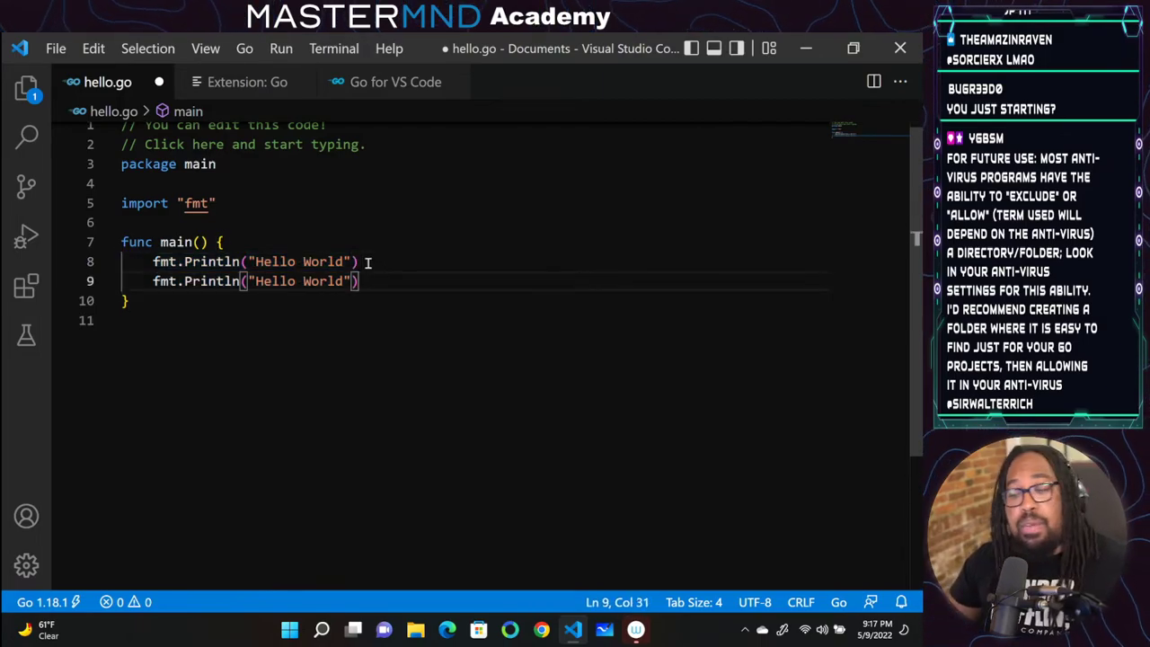
{"action": "type", "text": ":w"}
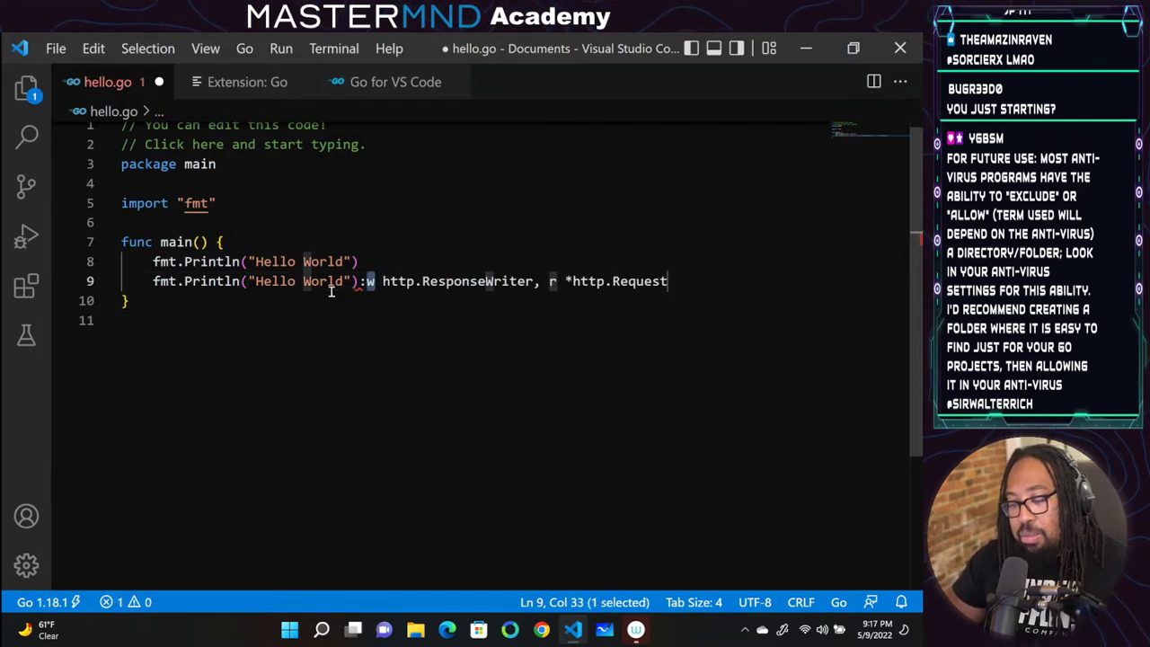
{"action": "key", "text": "BackSpace"}
{"action": "key", "text": "BackSpace"}
{"action": "key", "text": "BackSpace"}
{"action": "key", "text": "BackSpace"}
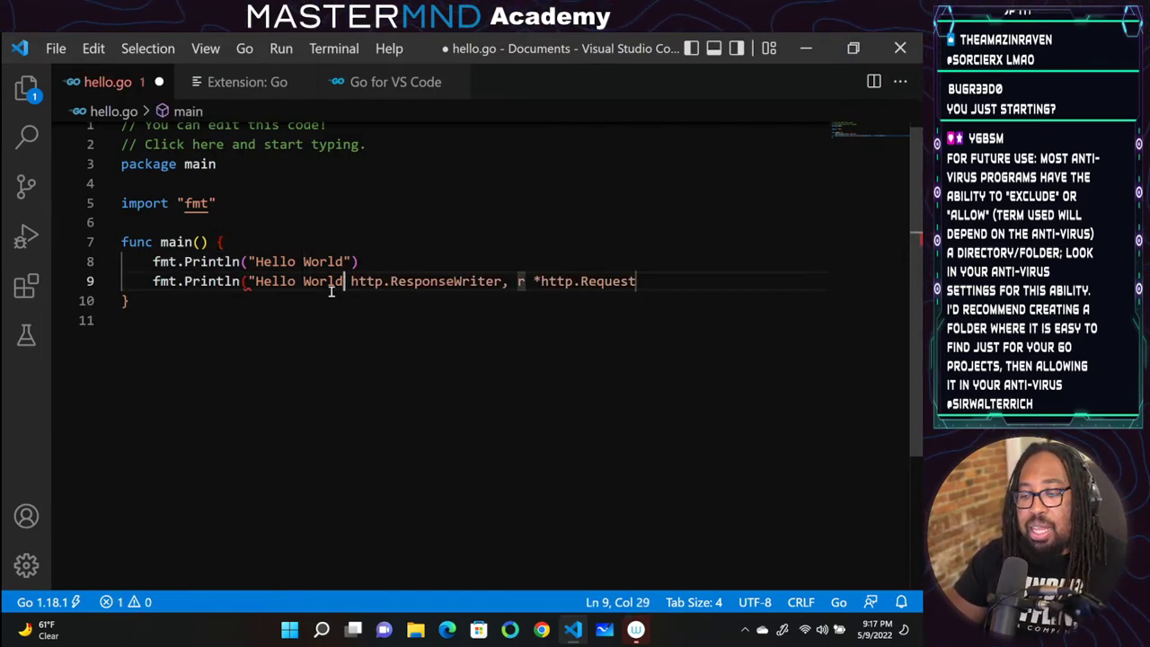
{"action": "key", "text": "ctrl+z"}
{"action": "key", "text": "Escape"}
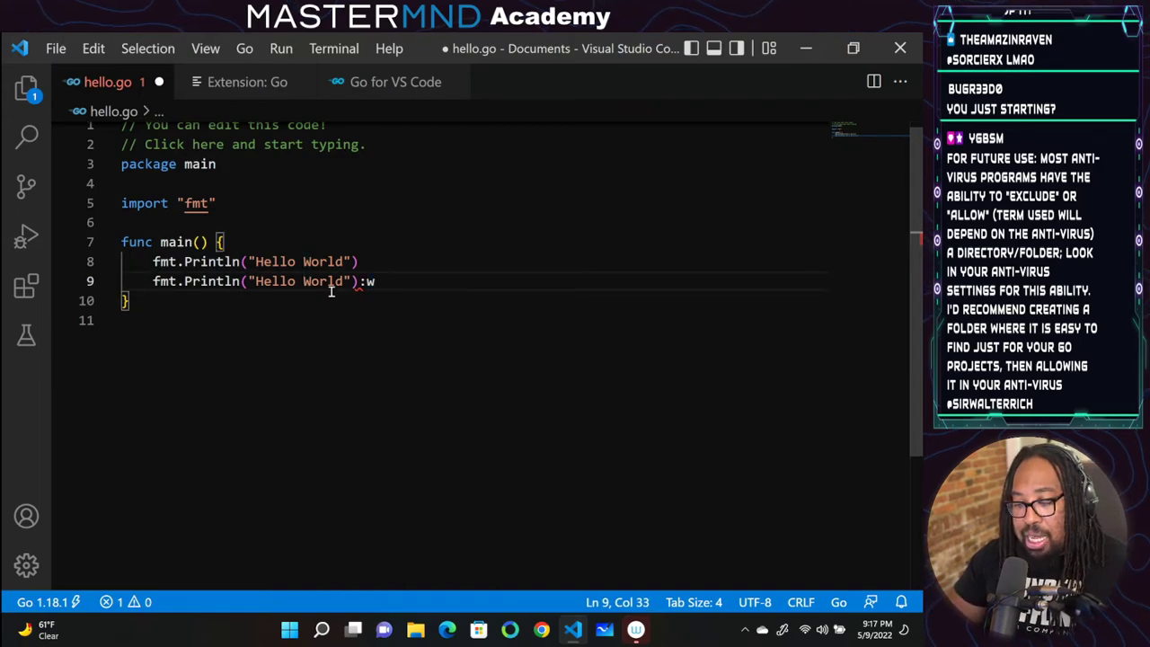
{"action": "key", "text": "BackSpace"}
{"action": "key", "text": "BackSpace"}
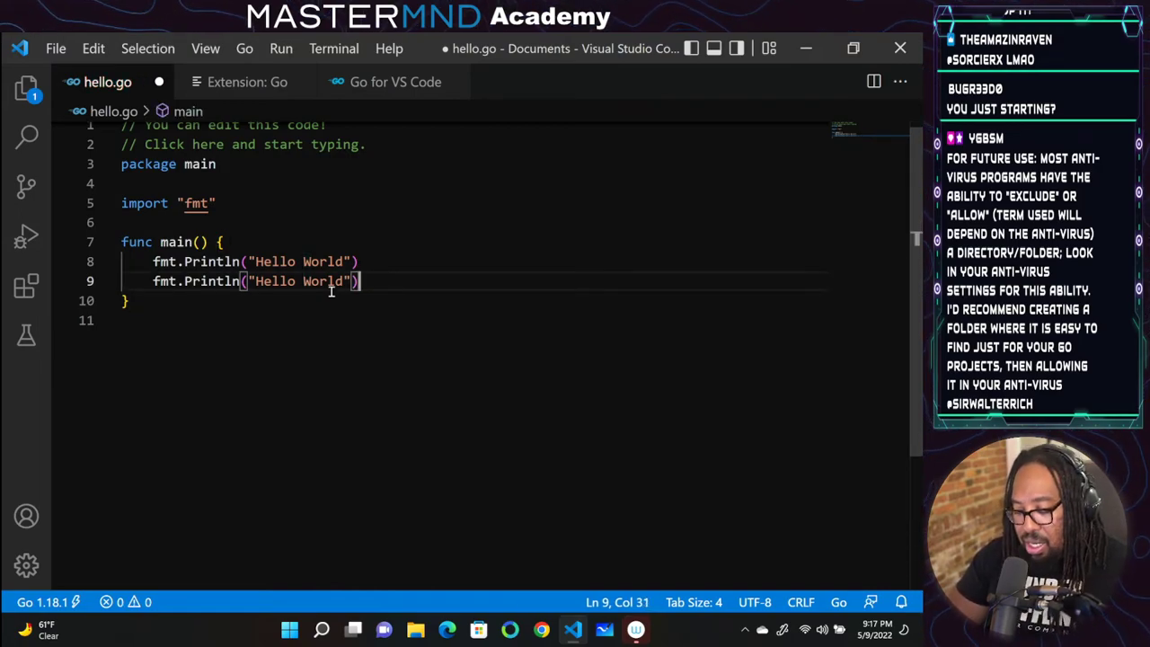
Save hello.go, reopen the wsl terminal and rerun go run hello.go
{"action": "type", "text": ":"}
{"action": "key", "text": "ctrl+z"}
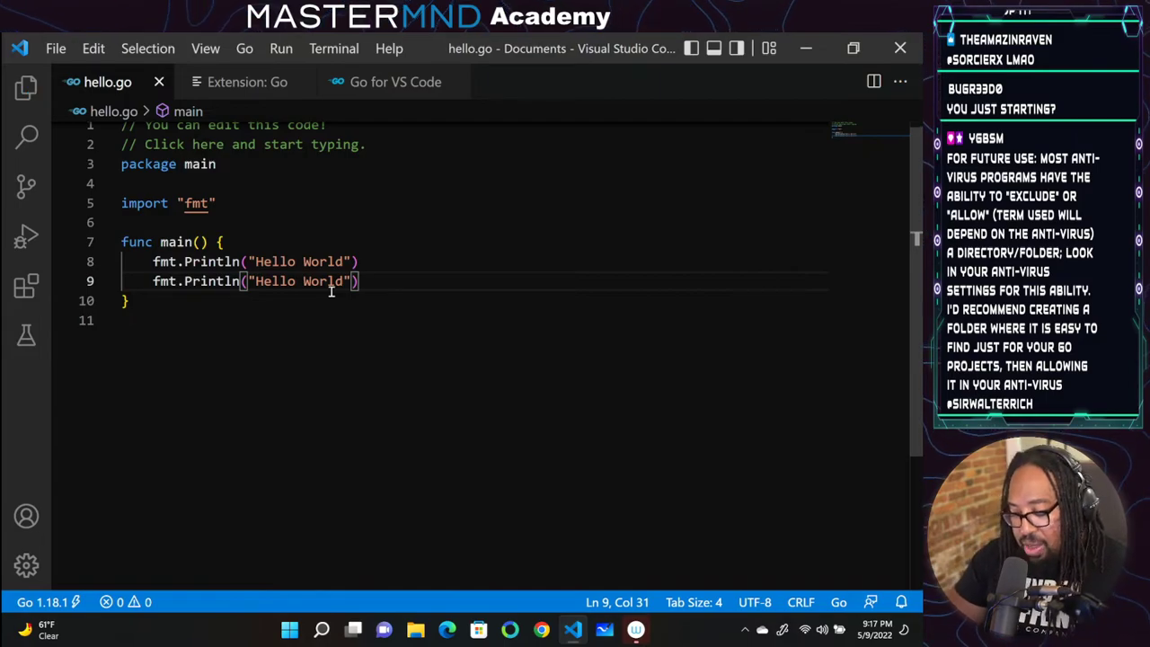
{"action": "key", "text": "ctrl+grave"}
{"action": "key", "text": "Up"}
{"action": "key", "text": "Return"}
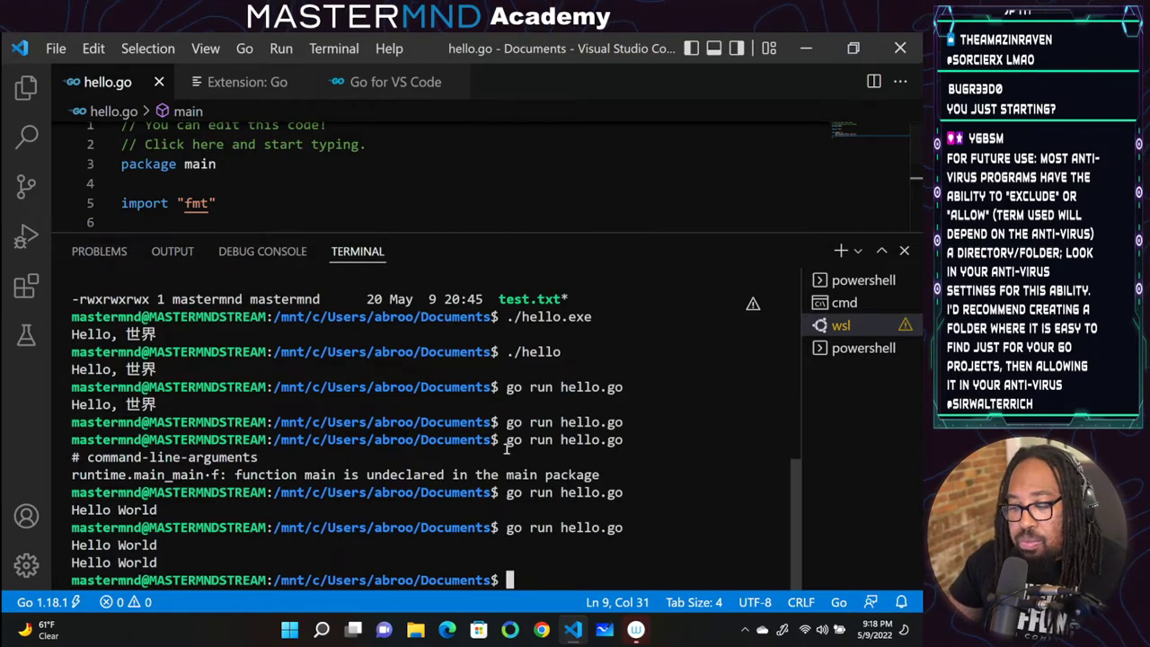
{"action": "scroll", "coordinate": [513, 409], "scroll_direction": "up", "scroll_amount": 3}
{"action": "scroll", "coordinate": [517, 409], "scroll_direction": "down", "scroll_amount": 3}
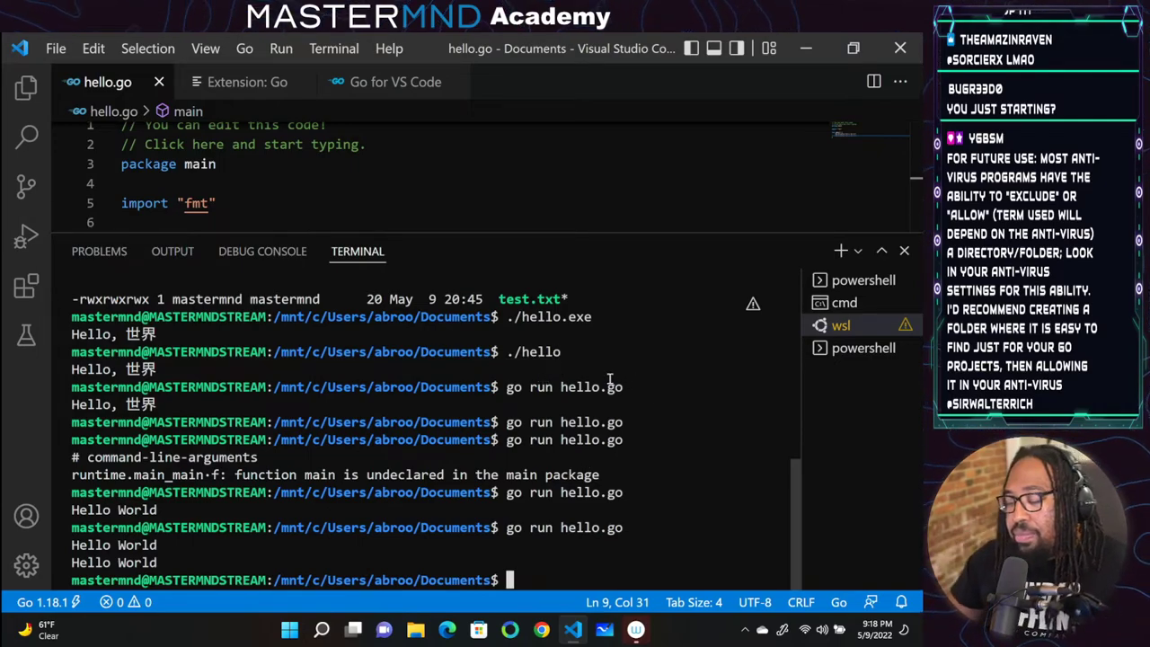
{"action": "left_click_drag", "start_coordinate": [596, 520], "coordinate": [591, 510]}
{"action": "left_click", "coordinate": [576, 426]}
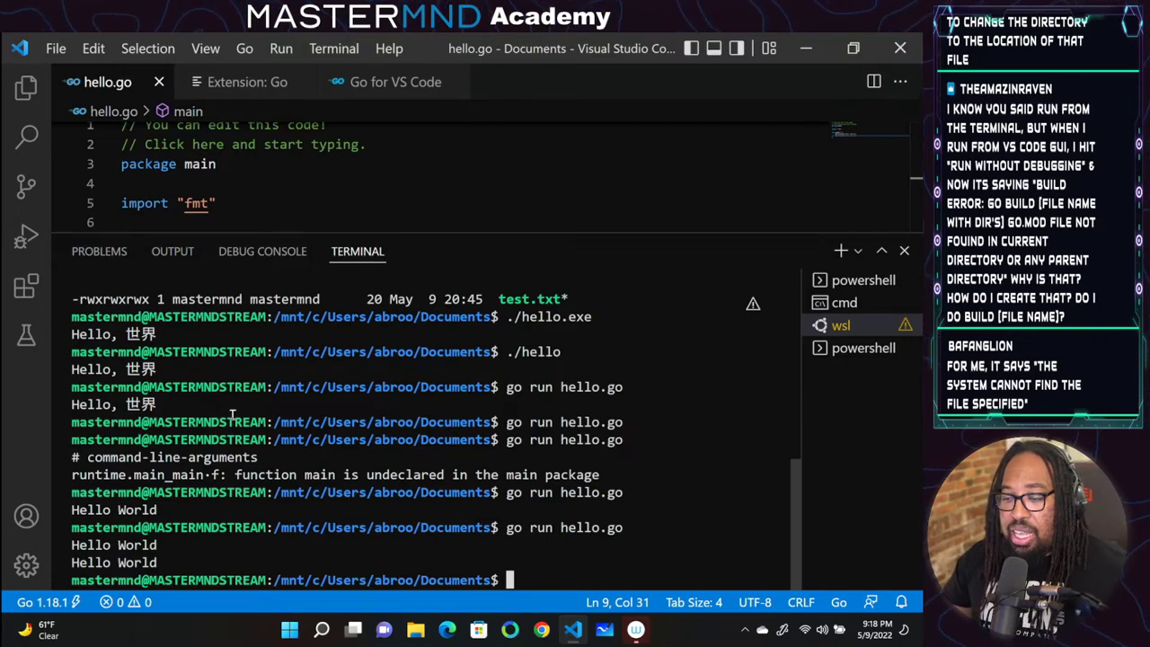
Run hello.go without debugging and allow Visual Studio Code through the Windows firewall on public networks
{"action": "left_click", "coordinate": [280, 48]}
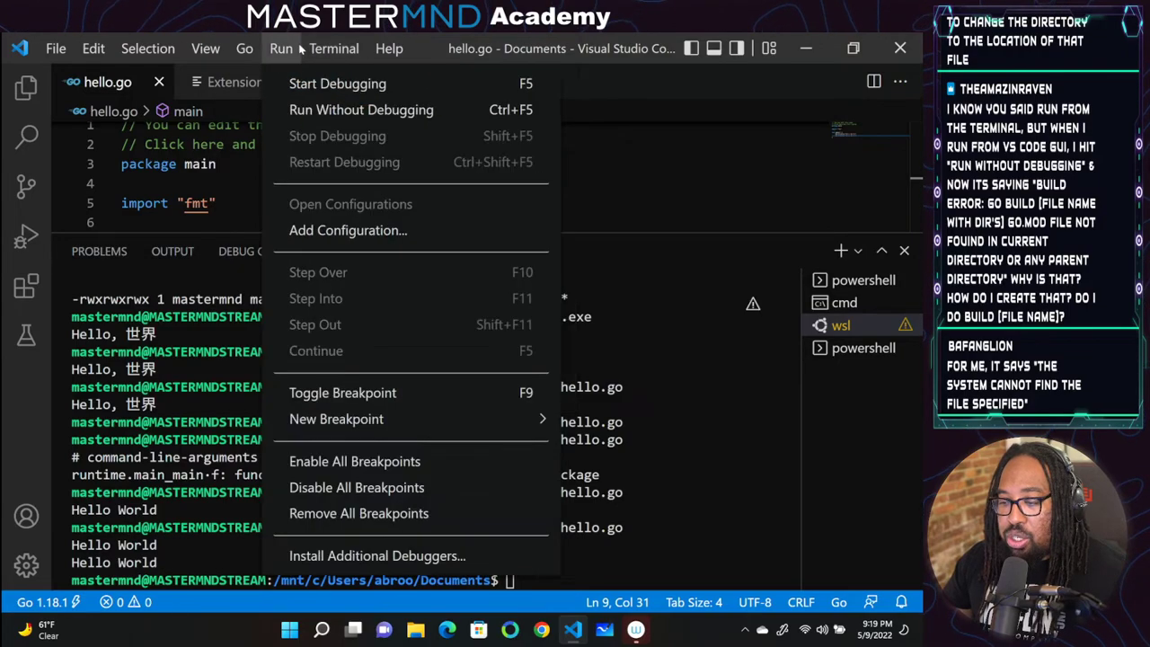
{"action": "left_click", "coordinate": [303, 110]}
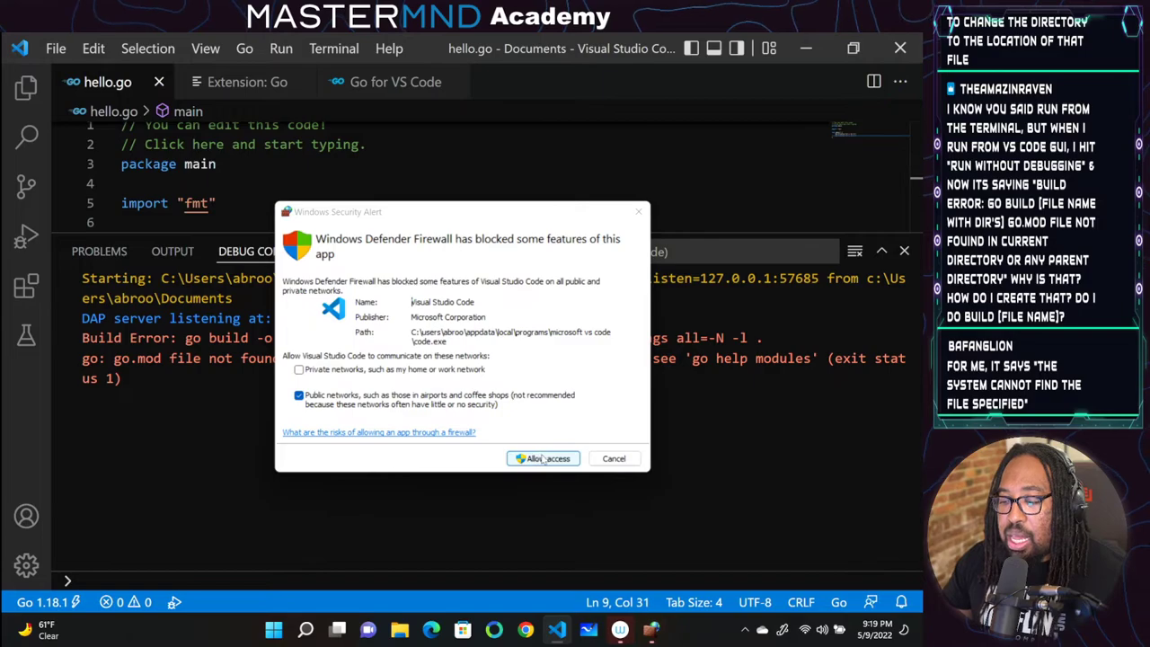
{"action": "left_click", "coordinate": [543, 459]}
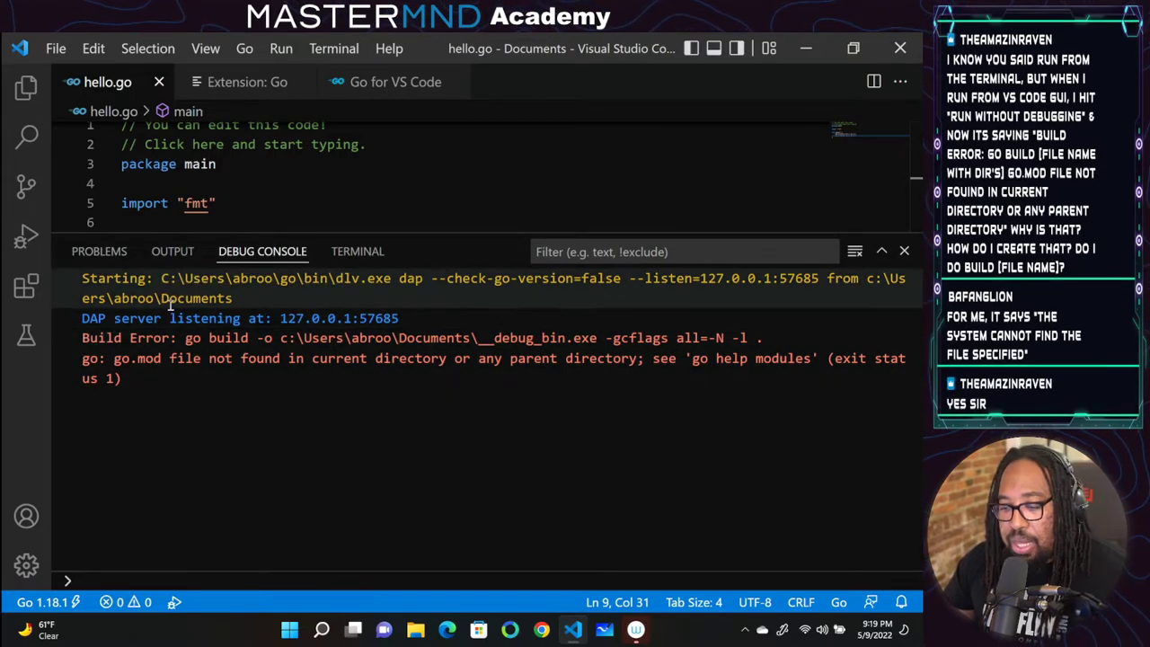
{"action": "left_click", "coordinate": [276, 48]}
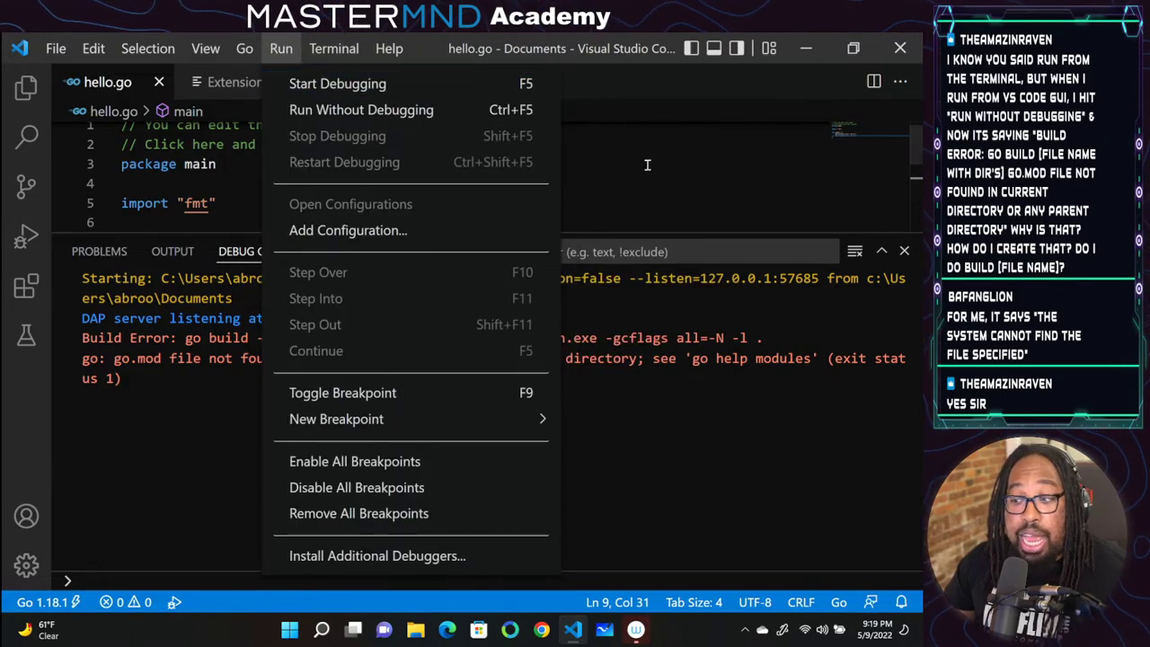
{"action": "left_click", "coordinate": [703, 508]}
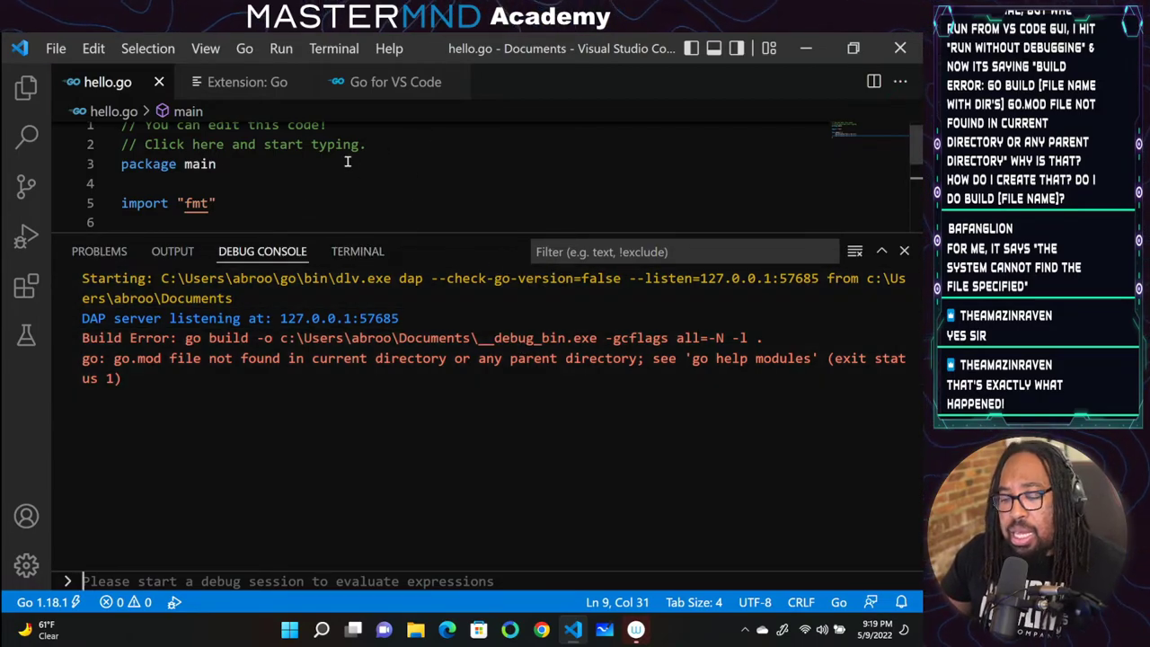
{"action": "left_click", "coordinate": [428, 166]}
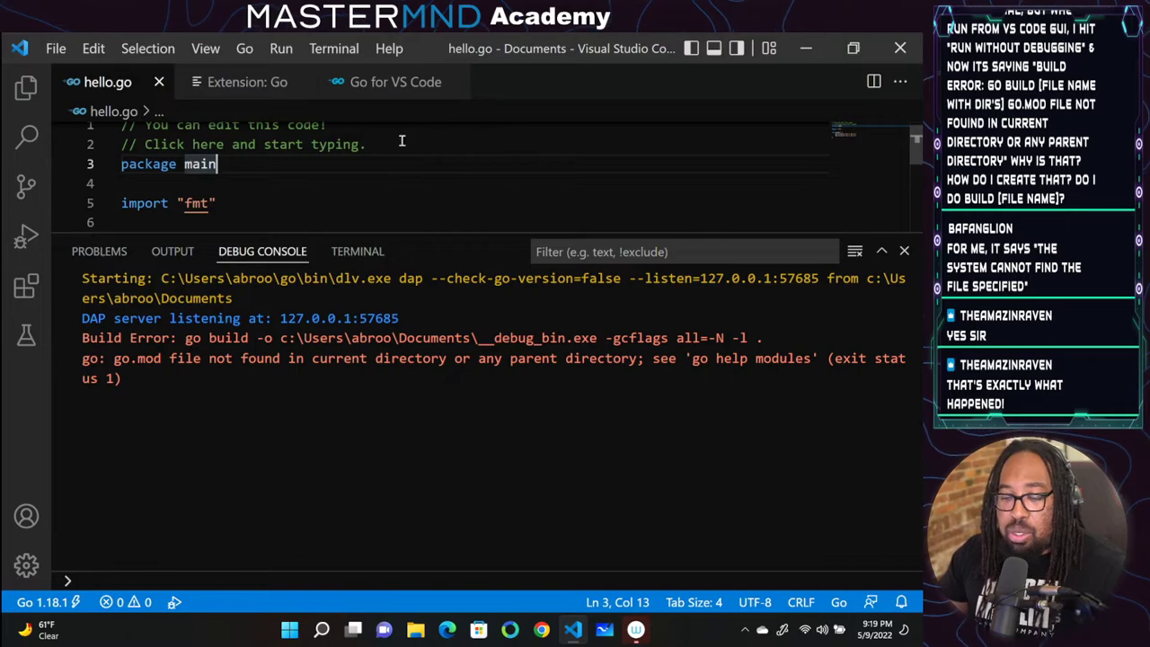
{"action": "scroll", "coordinate": [535, 194], "scroll_direction": "up", "scroll_amount": 1}
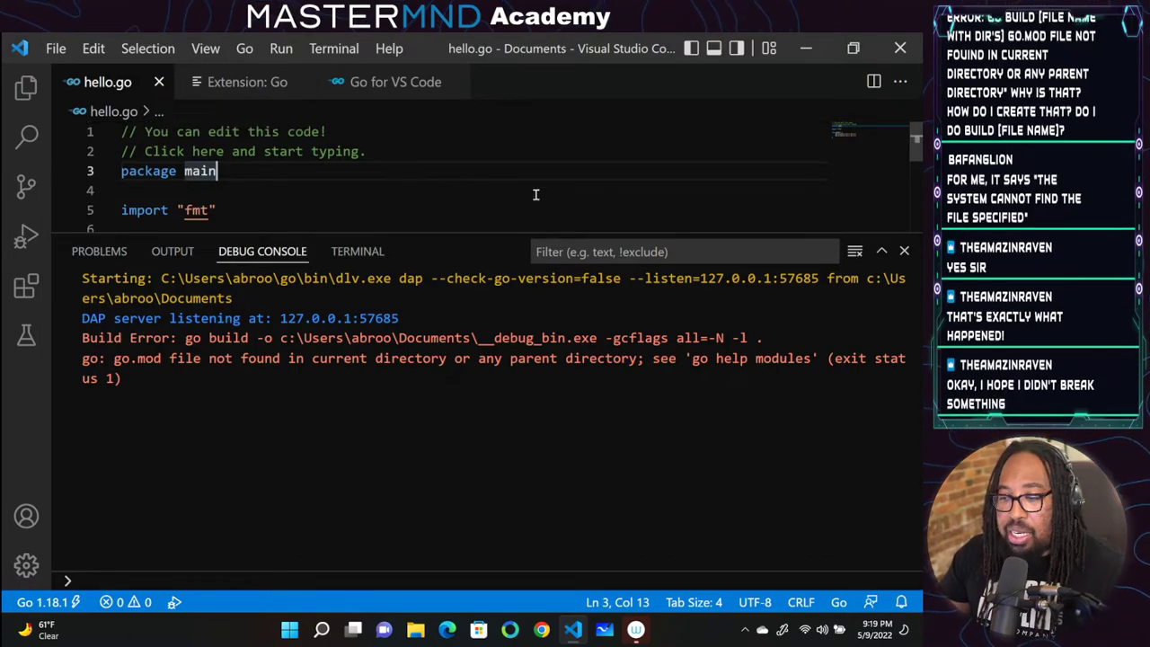
Close the debug console, show the Documents folder in the Explorer and create a new file named go.mod there
{"action": "left_click", "coordinate": [905, 252]}
{"action": "left_click", "coordinate": [26, 87]}
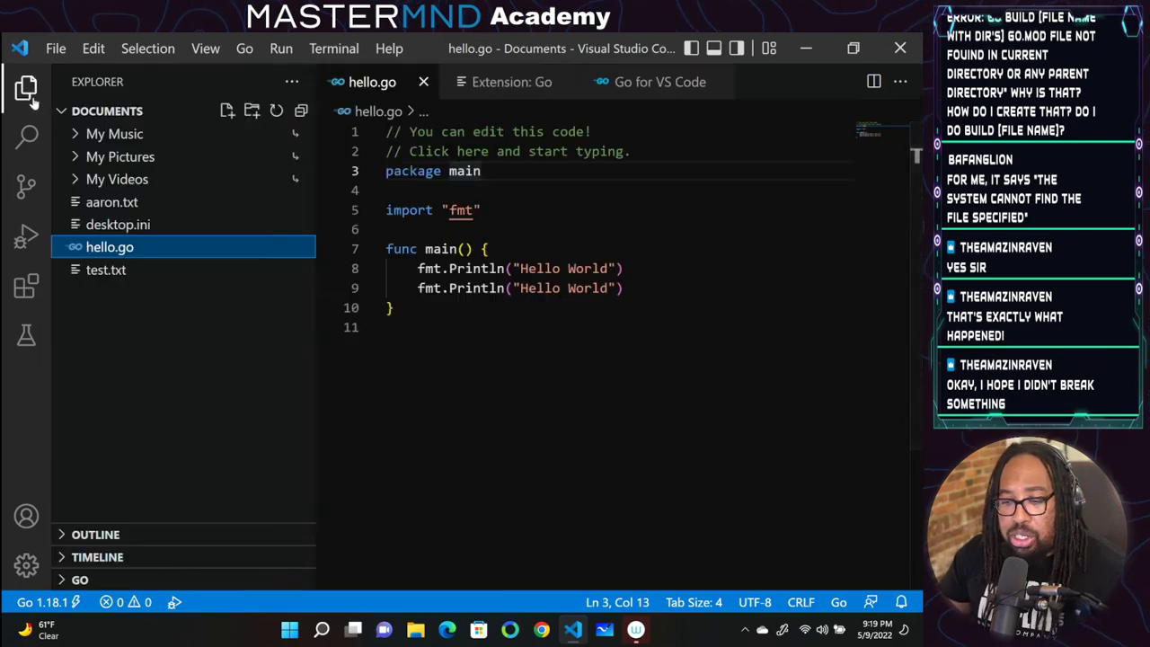
{"action": "left_click", "coordinate": [227, 112]}
{"action": "type", "text": "go.mod"}
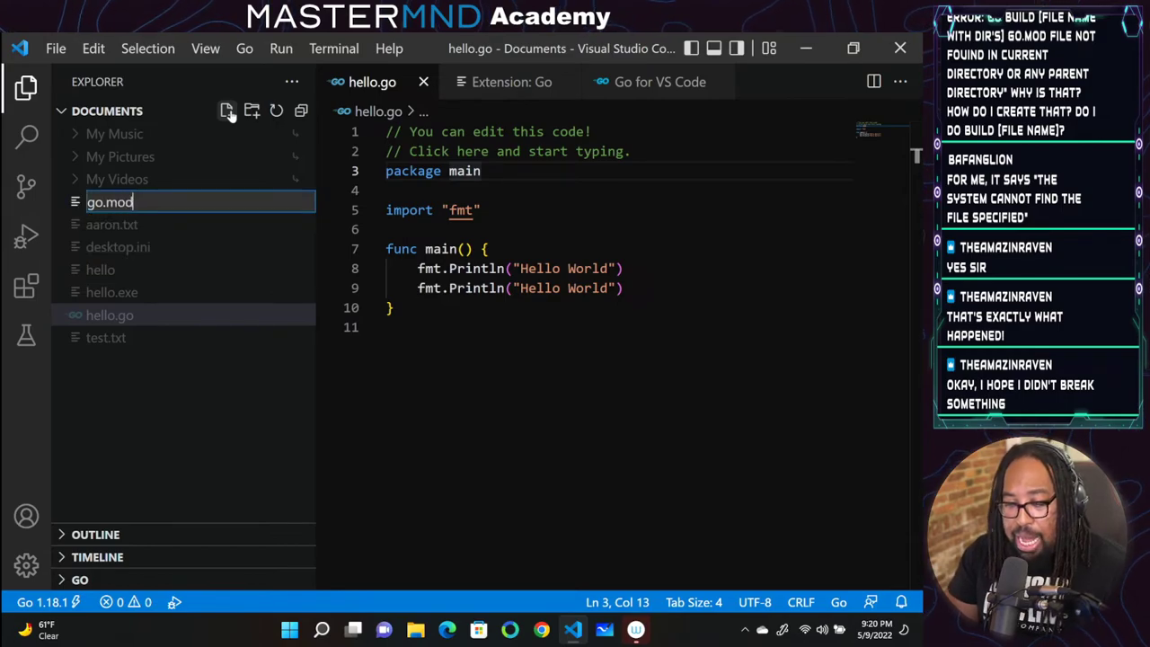
{"action": "key", "text": "Return"}
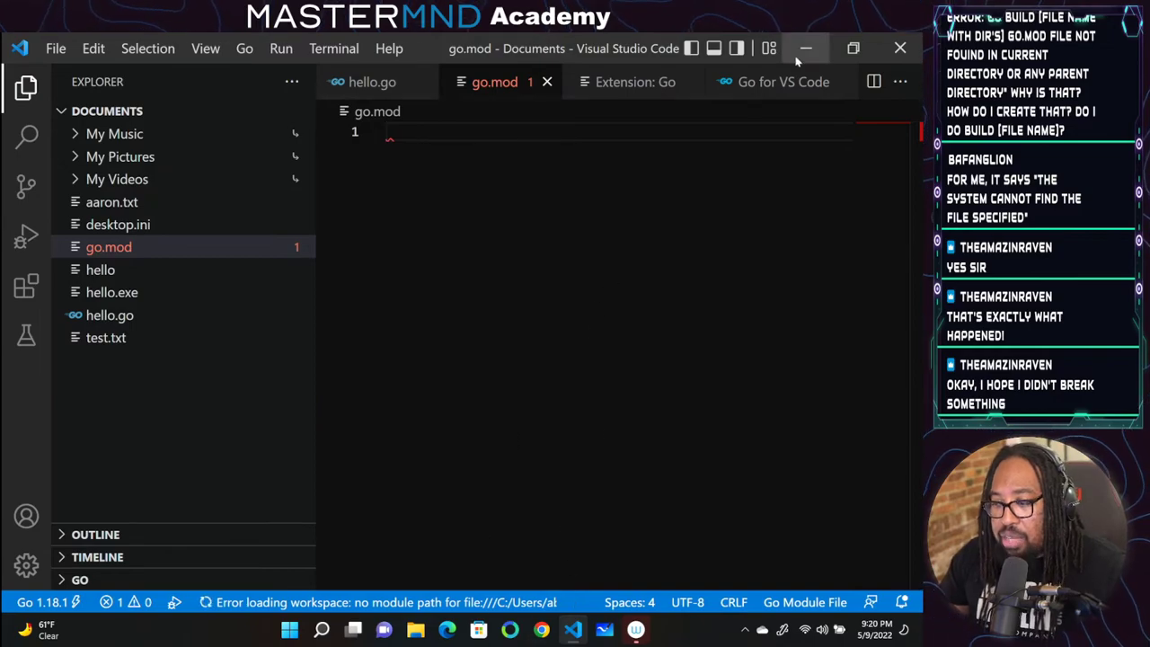
Try to run the empty go.mod file without debugging, and decline to find a Go Module File extension
{"action": "left_click", "coordinate": [287, 52]}
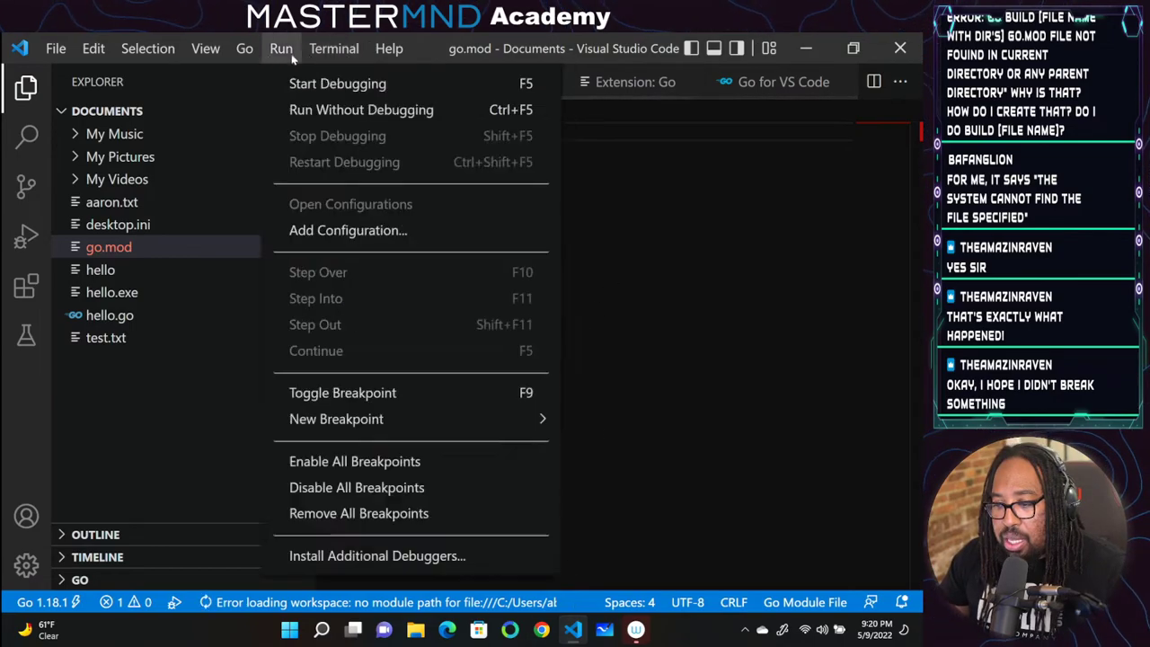
{"action": "left_click", "coordinate": [302, 109]}
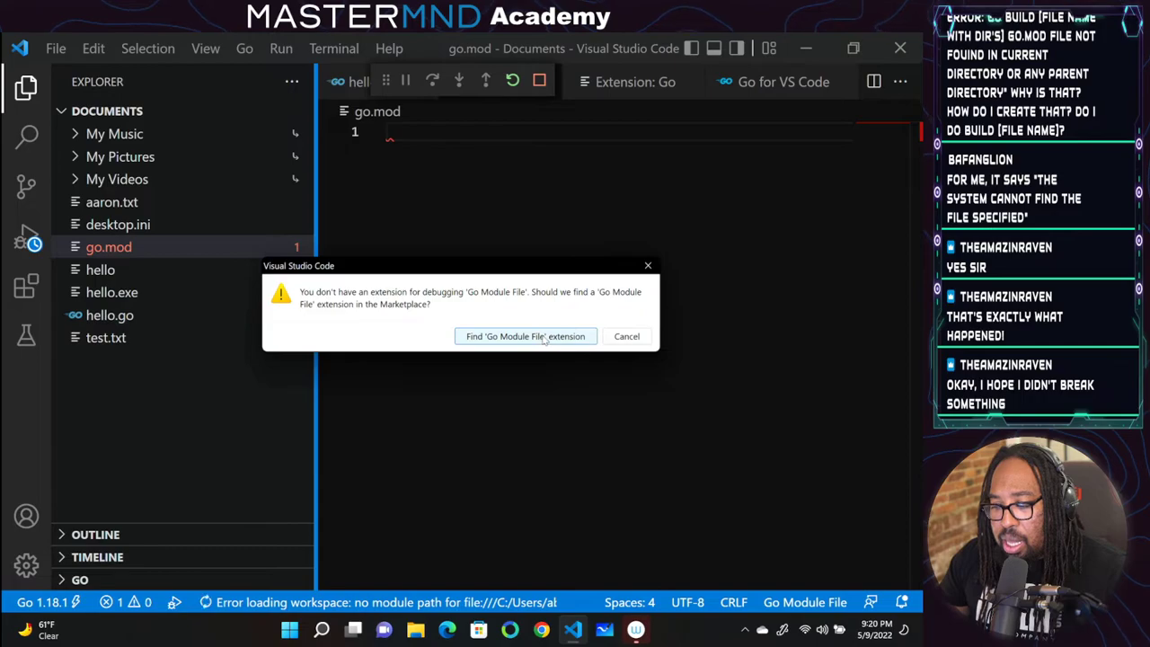
{"action": "left_click", "coordinate": [623, 339]}
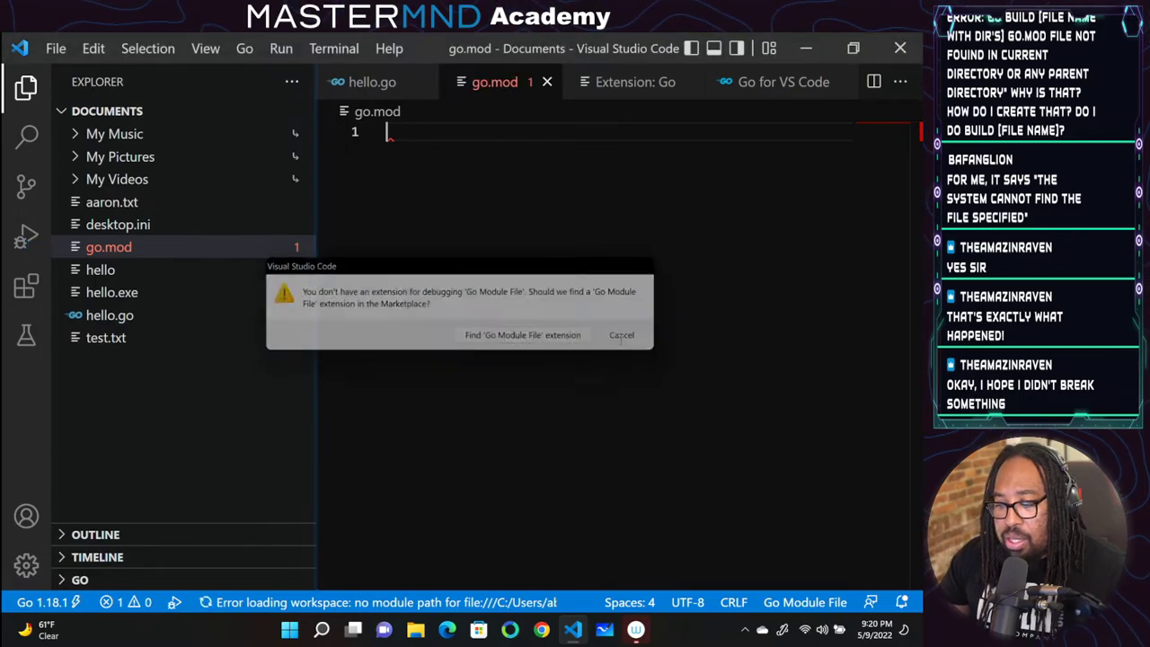
{"action": "left_click", "coordinate": [334, 48]}
{"action": "key", "text": "Escape"}
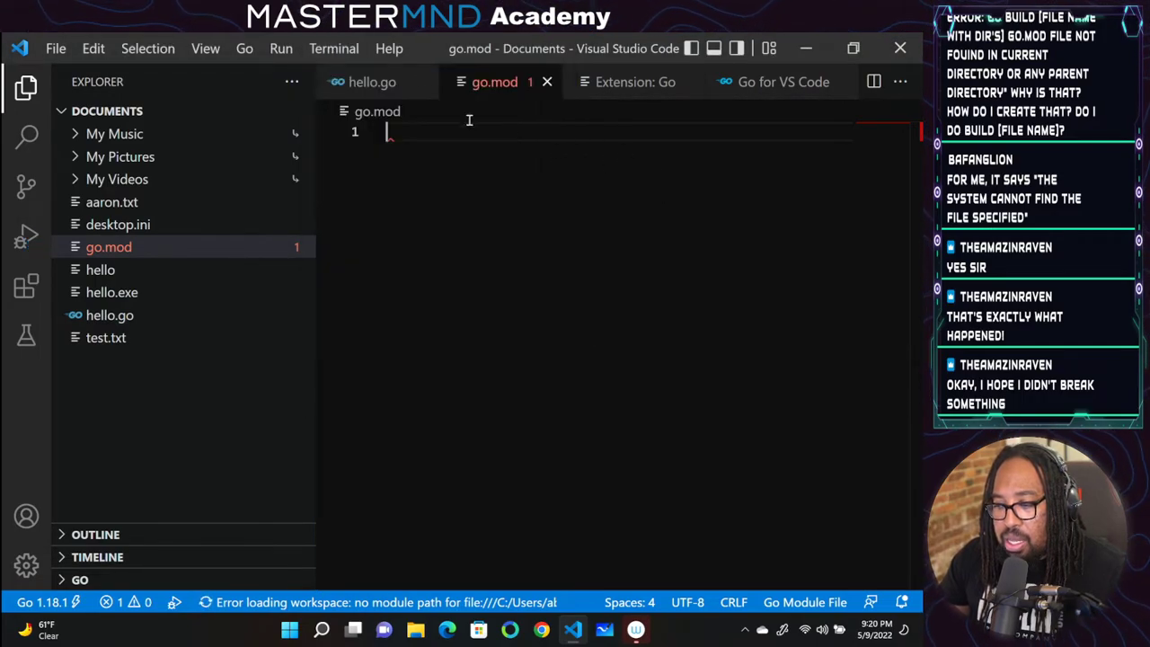
Switch to hello.go and run it without debugging
{"action": "left_click", "coordinate": [372, 79]}
{"action": "left_click", "coordinate": [333, 48]}
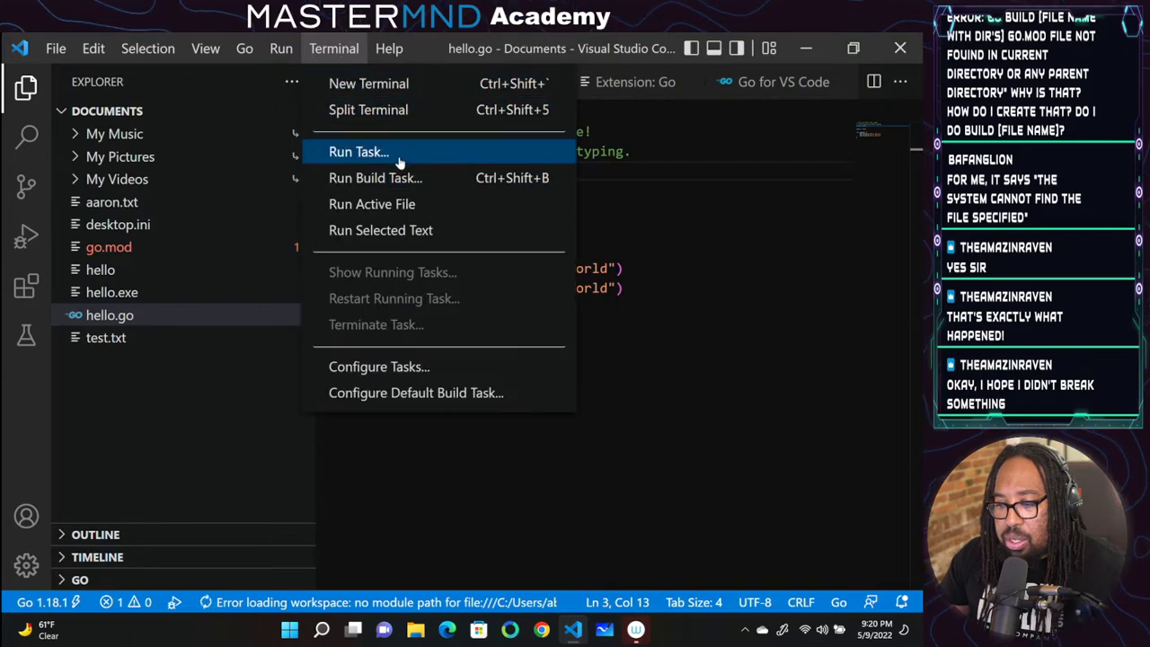
{"action": "mouse_move", "coordinate": [274, 50]}
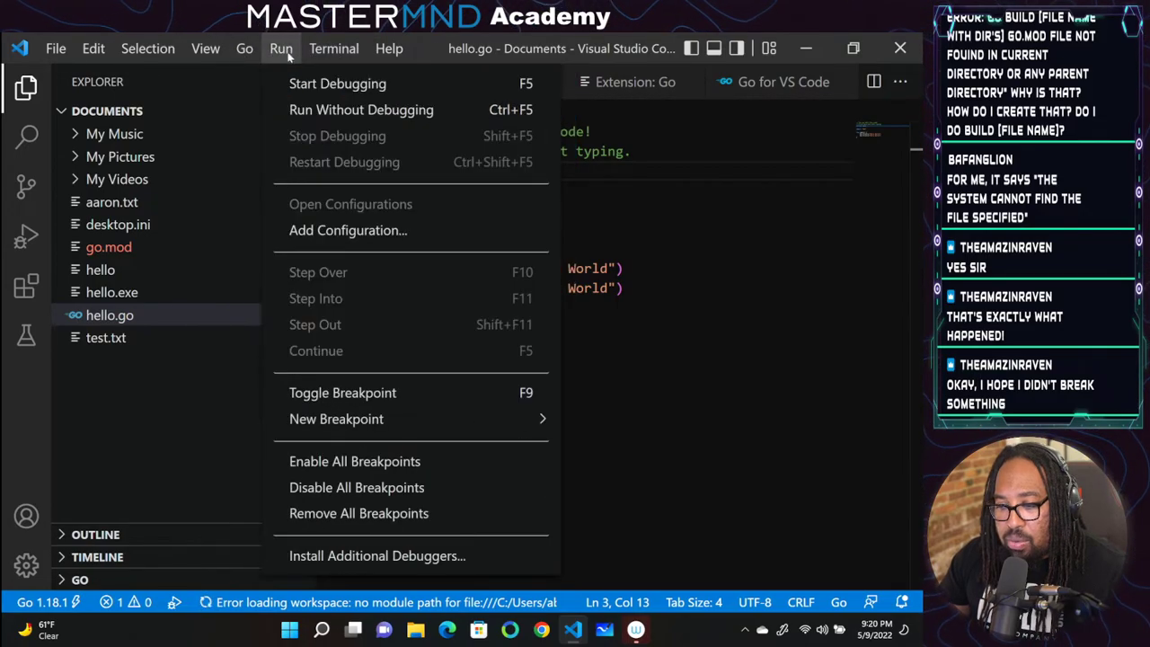
{"action": "left_click", "coordinate": [323, 112]}
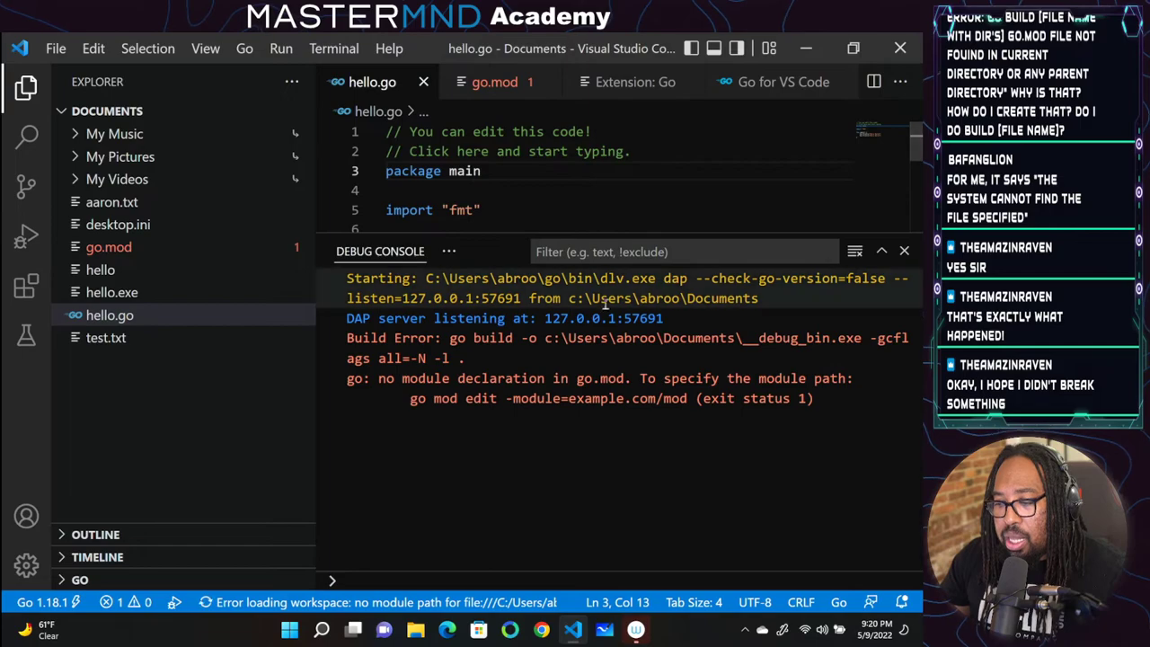
Highlight the module declaration error and the suggested go mod edit command in the debug console, and close the console
{"action": "left_click_drag", "start_coordinate": [505, 378], "coordinate": [794, 400]}
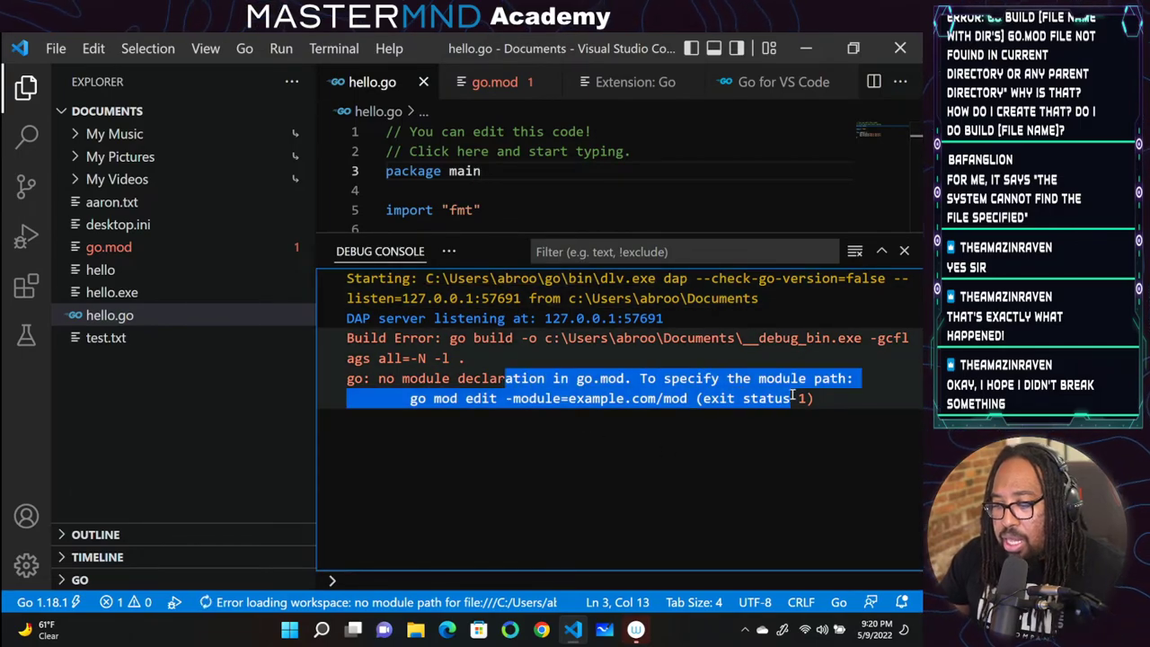
{"action": "left_click", "coordinate": [794, 399]}
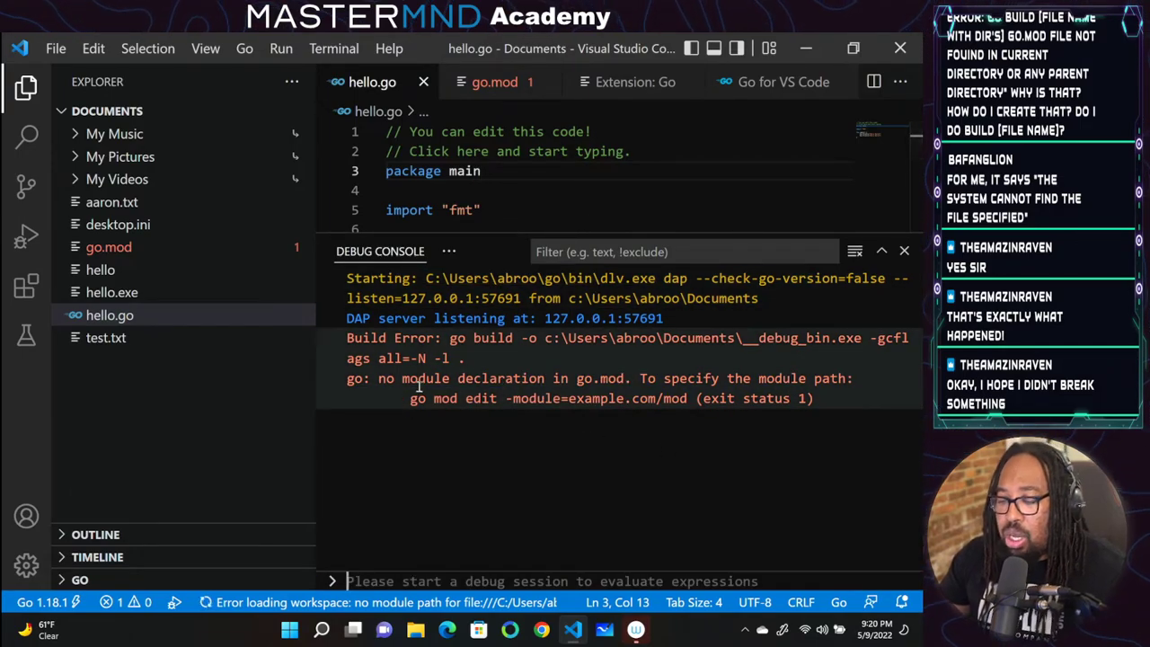
{"action": "left_click_drag", "start_coordinate": [415, 378], "coordinate": [672, 401]}
{"action": "left_click", "coordinate": [644, 398]}
{"action": "left_click_drag", "start_coordinate": [514, 399], "coordinate": [585, 399]}
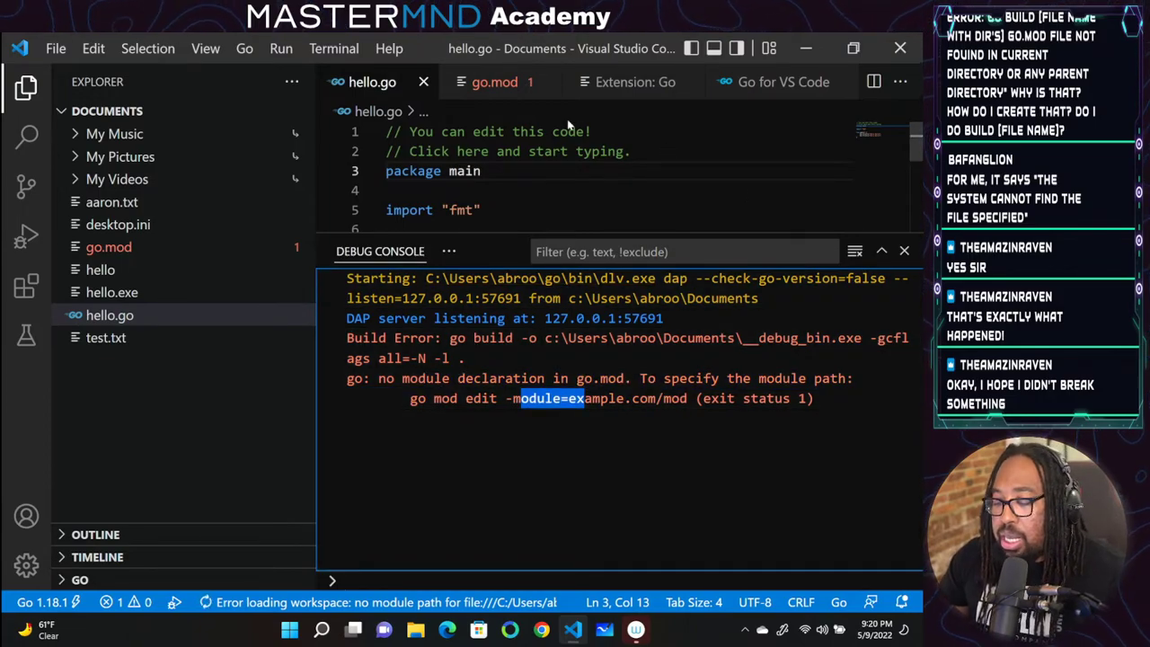
{"action": "left_click", "coordinate": [903, 250]}
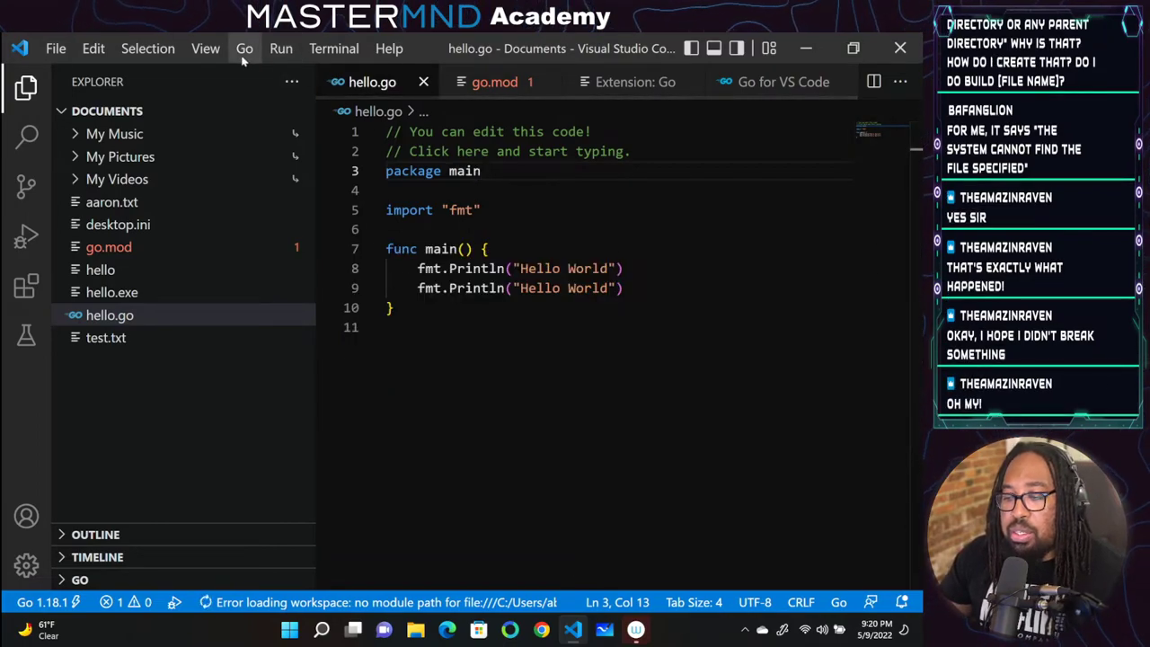
Run hello.go without debugging again, and move the go.mod file from the Documents folder to the Recycle Bin
{"action": "left_click", "coordinate": [285, 50]}
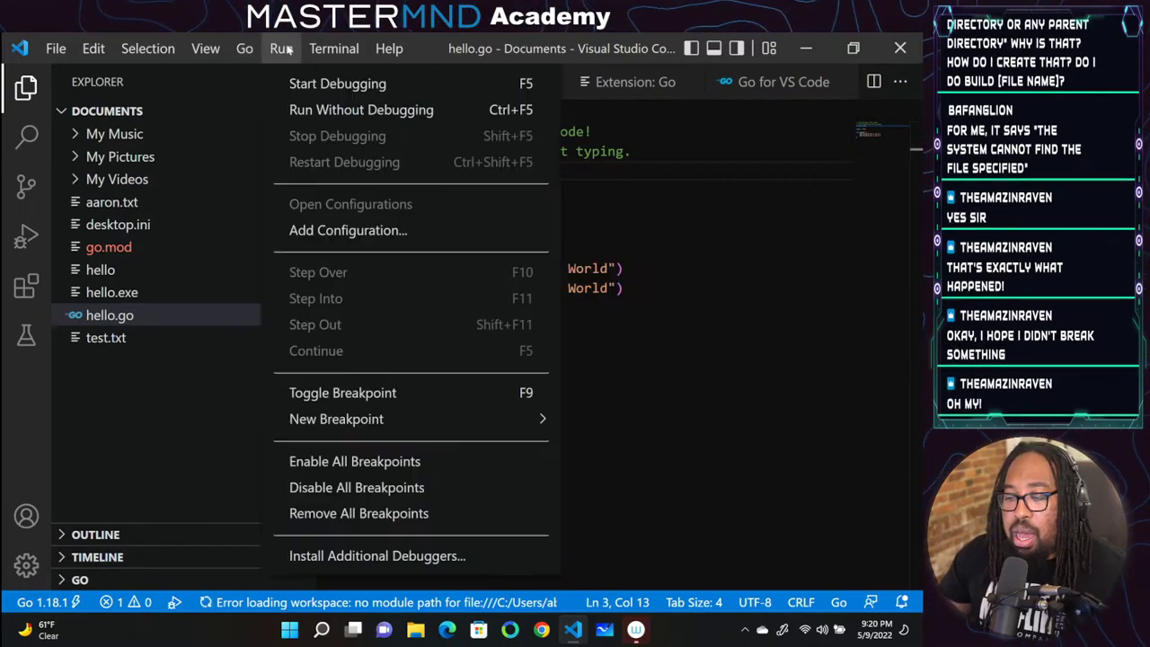
{"action": "left_click", "coordinate": [318, 109]}
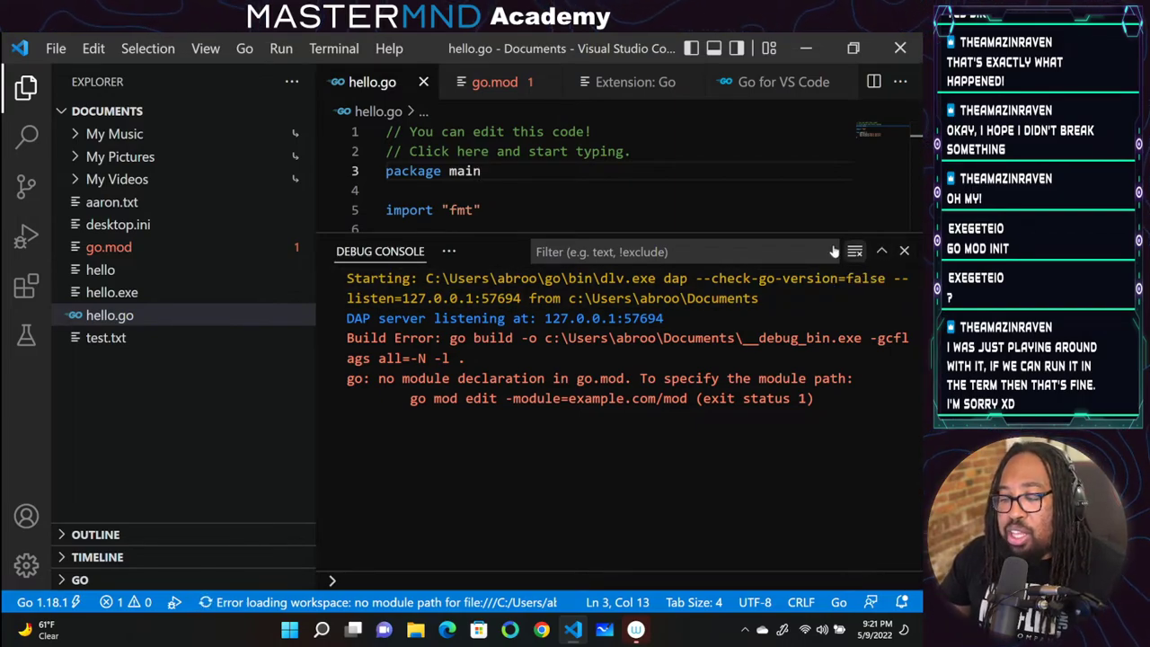
{"action": "left_click", "coordinate": [123, 249]}
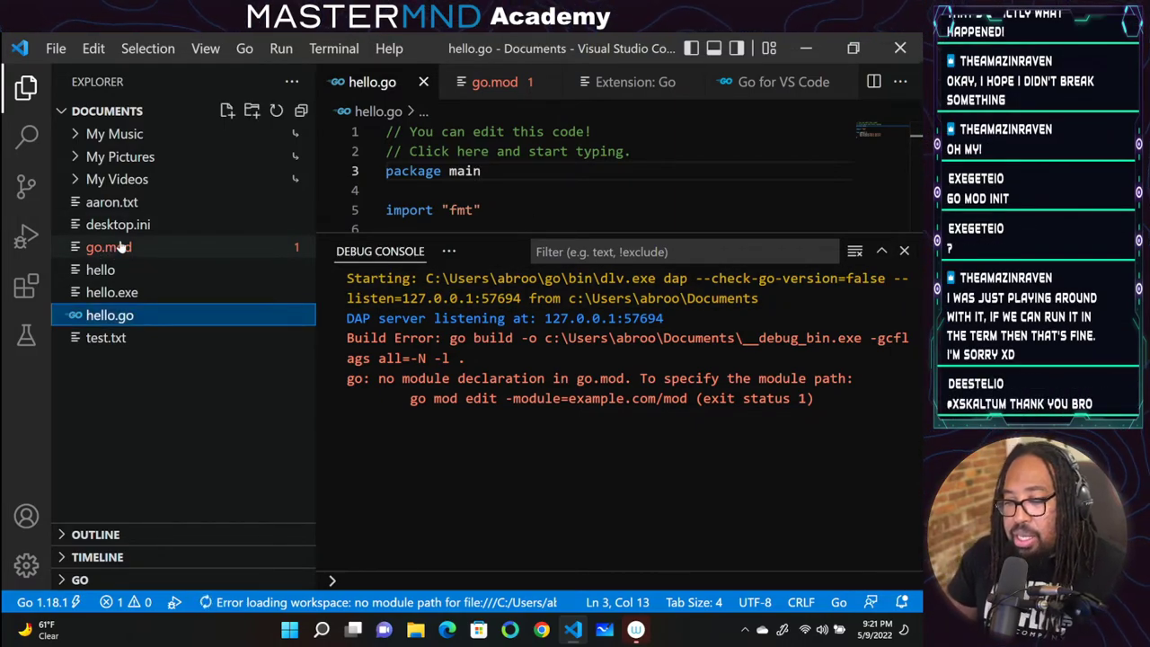
{"action": "left_click", "coordinate": [151, 252]}
{"action": "right_click", "coordinate": [164, 249]}
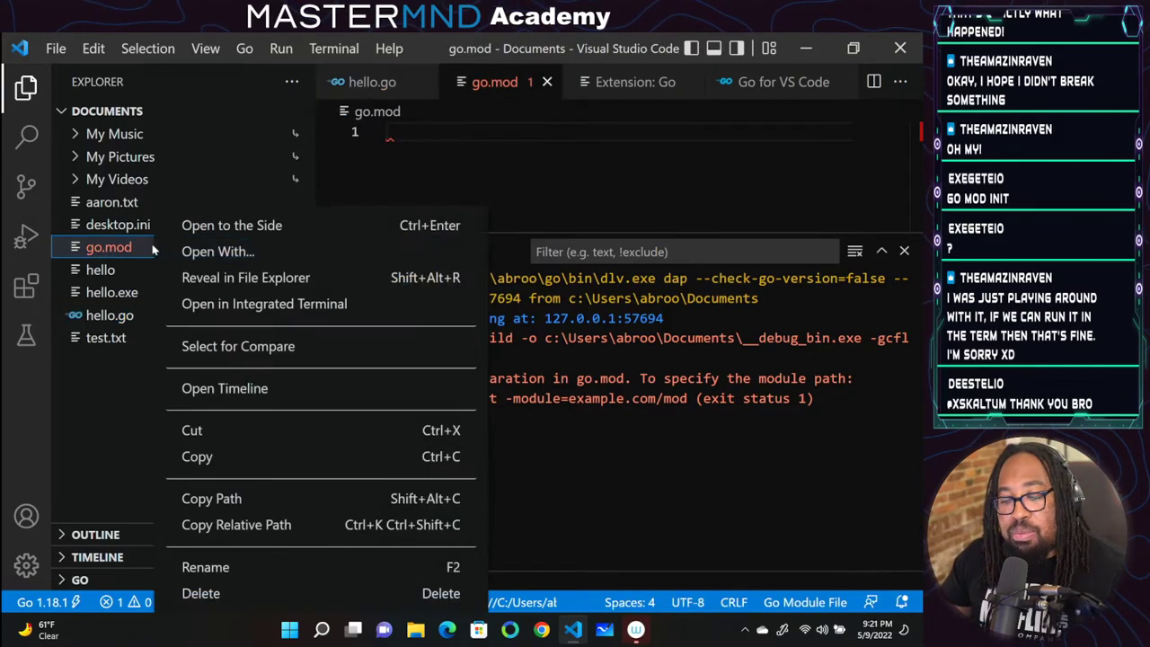
{"action": "left_click", "coordinate": [220, 592]}
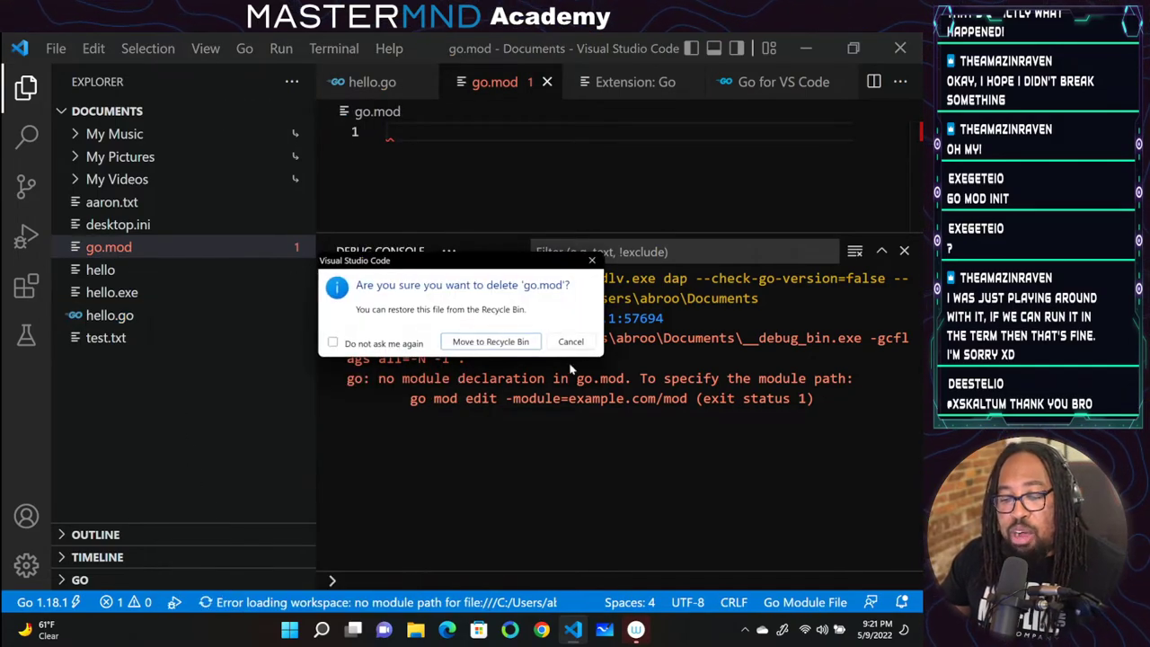
{"action": "left_click", "coordinate": [508, 342]}
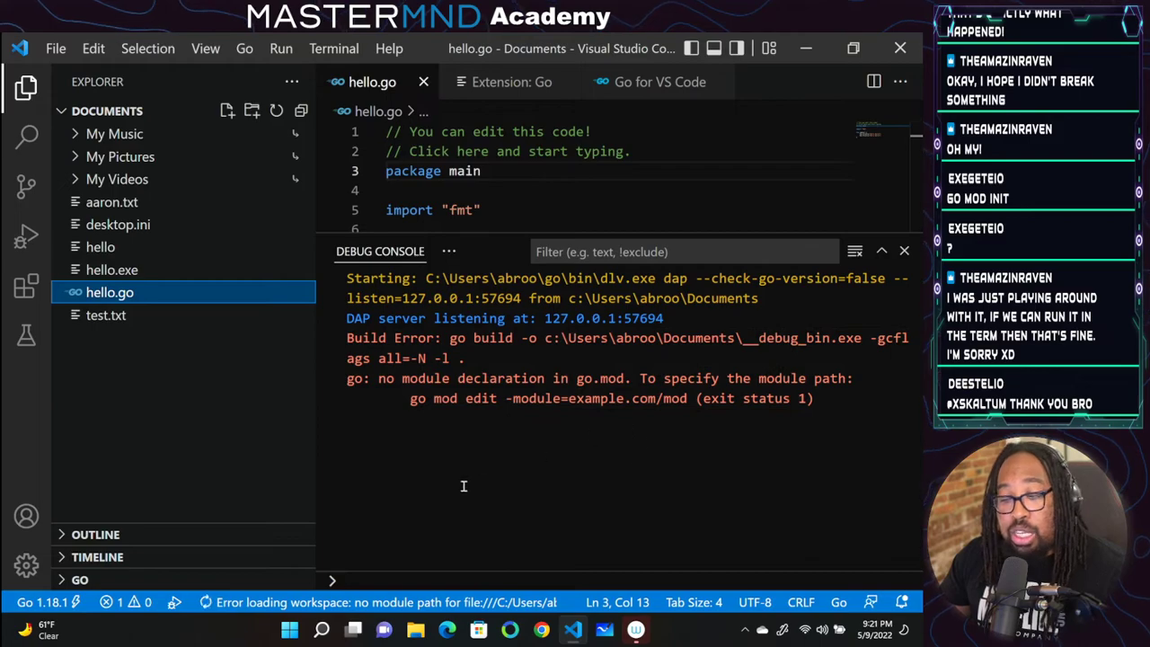
Leave the debug console for the WSL terminal, try "go mod init" there, and highlight the first example usage line
{"action": "left_click", "coordinate": [606, 539]}
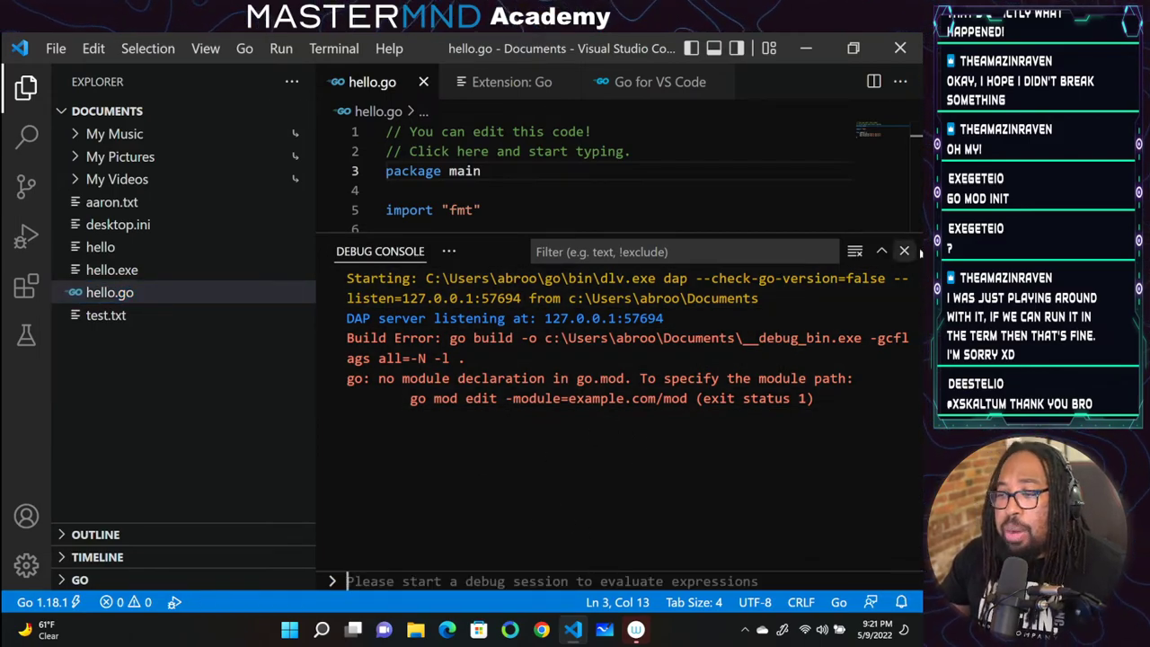
{"action": "left_click", "coordinate": [904, 251]}
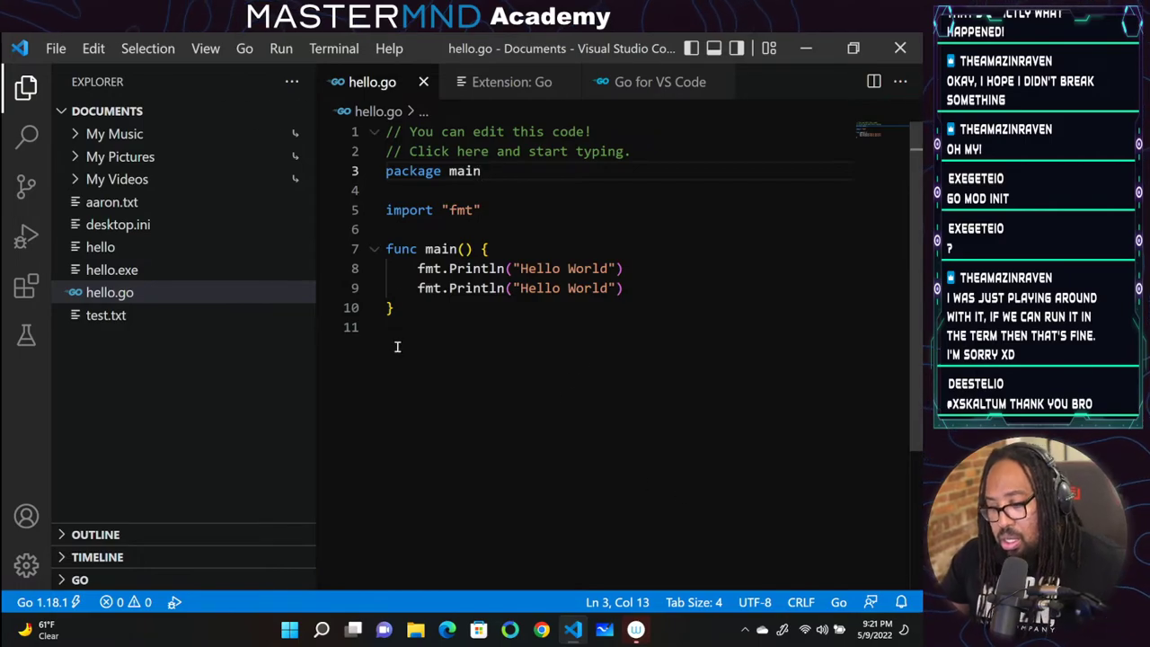
{"action": "key", "text": "F5"}
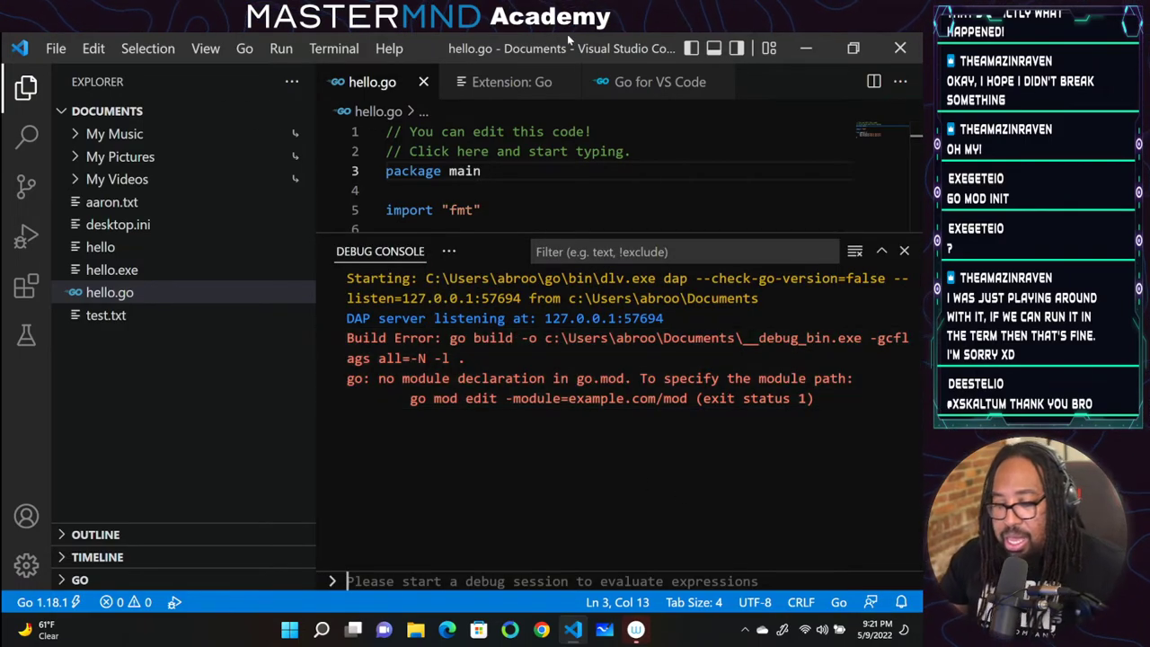
{"action": "left_click", "coordinate": [448, 251]}
{"action": "left_click", "coordinate": [504, 332]}
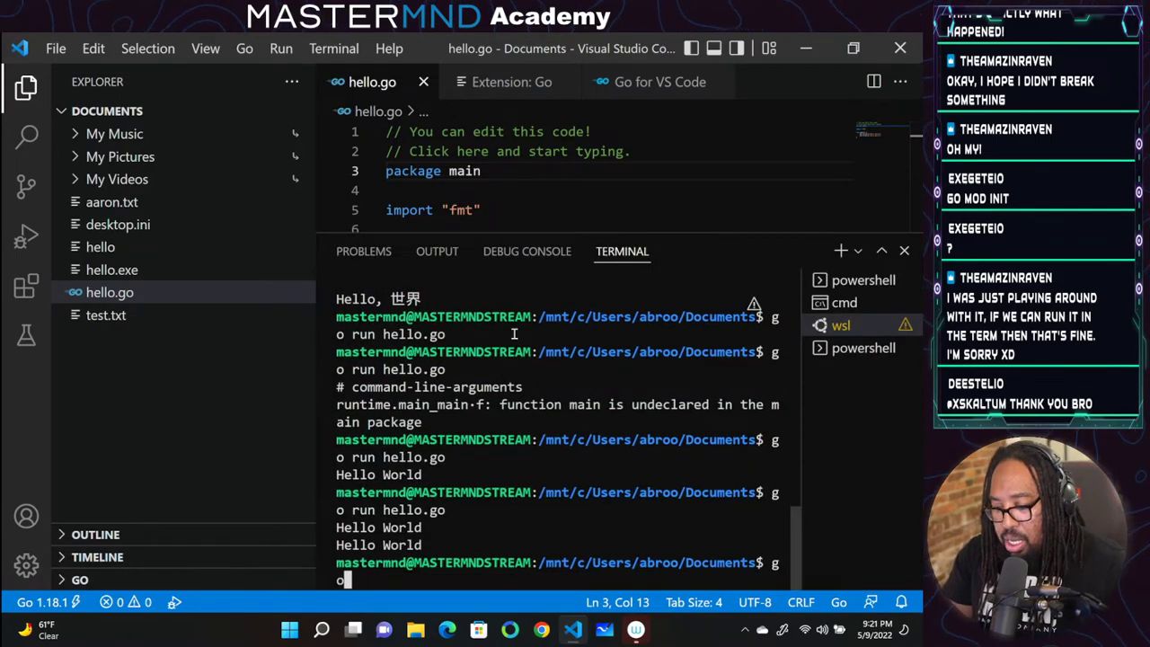
{"action": "type", "text": "go mod in"}
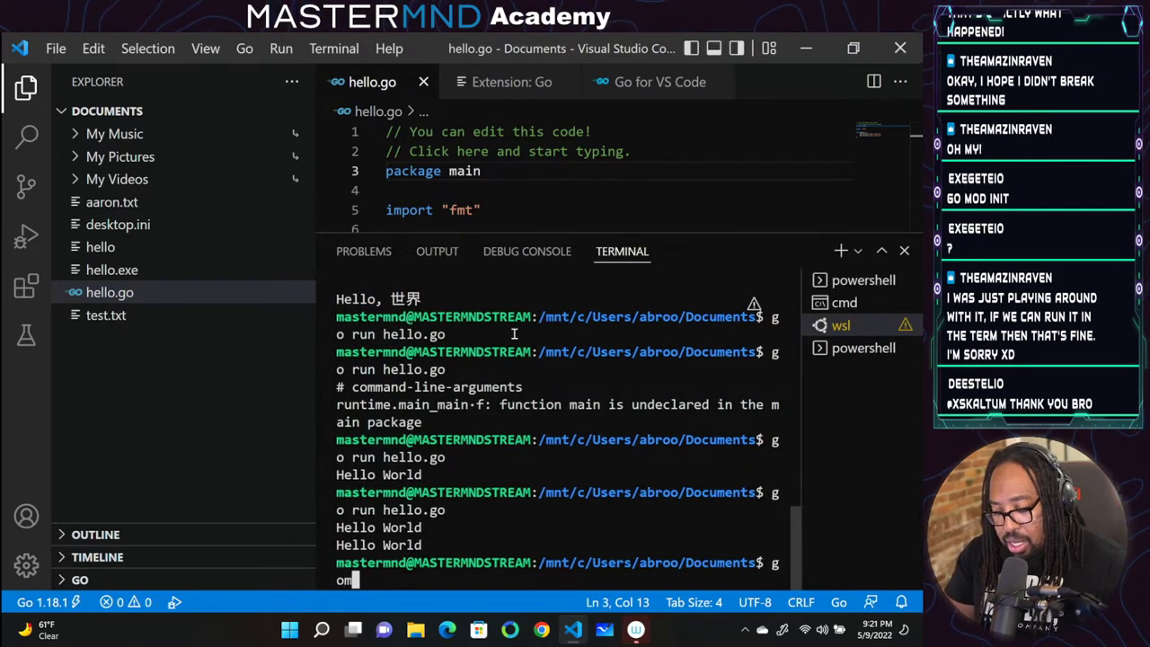
{"action": "type", "text": "it"}
{"action": "key", "text": "Return"}
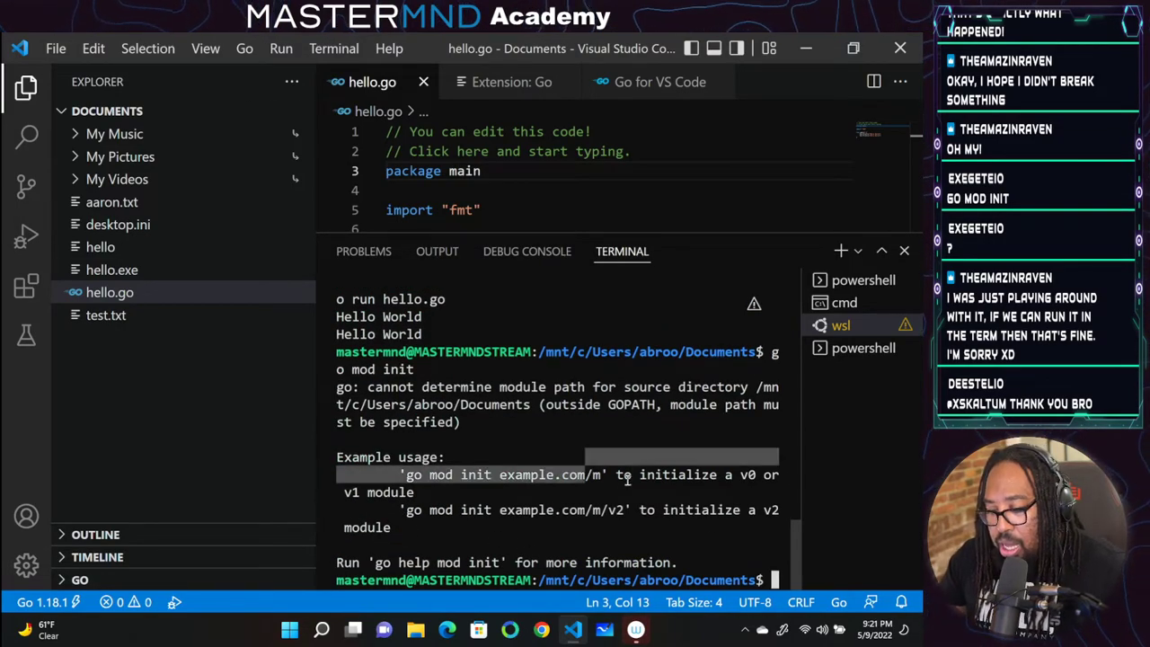
{"action": "left_click_drag", "start_coordinate": [406, 474], "coordinate": [555, 476]}
{"action": "key", "text": "ctrl+c"}
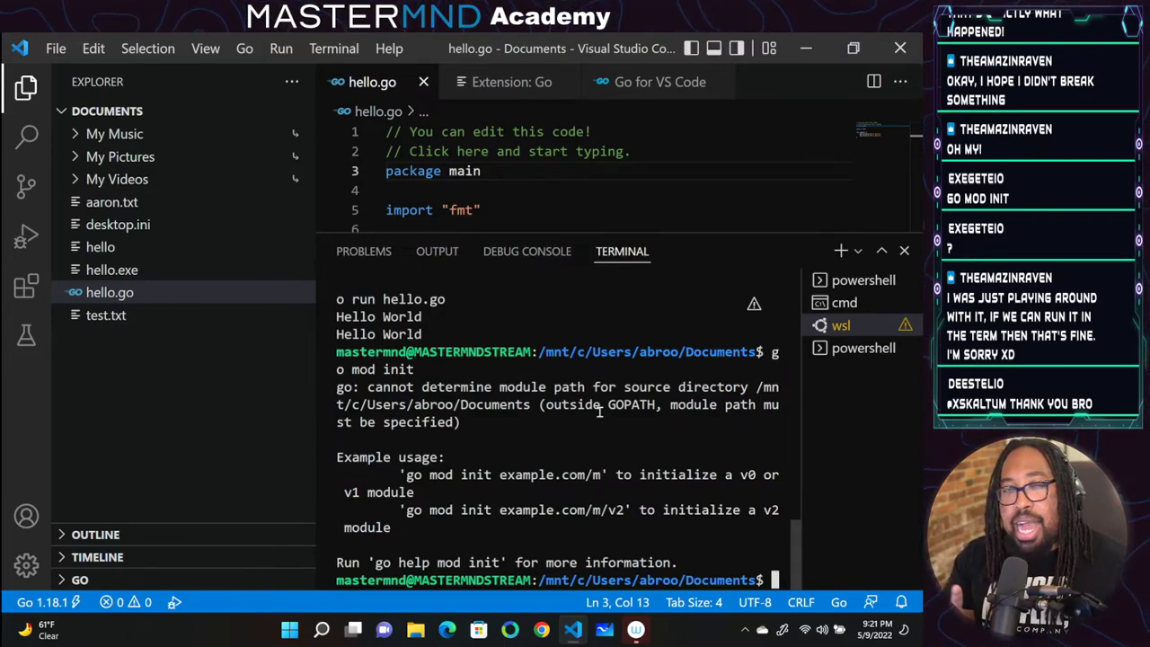
Add a debug configuration using the "Go: Launch Package" option
{"action": "left_click", "coordinate": [335, 50]}
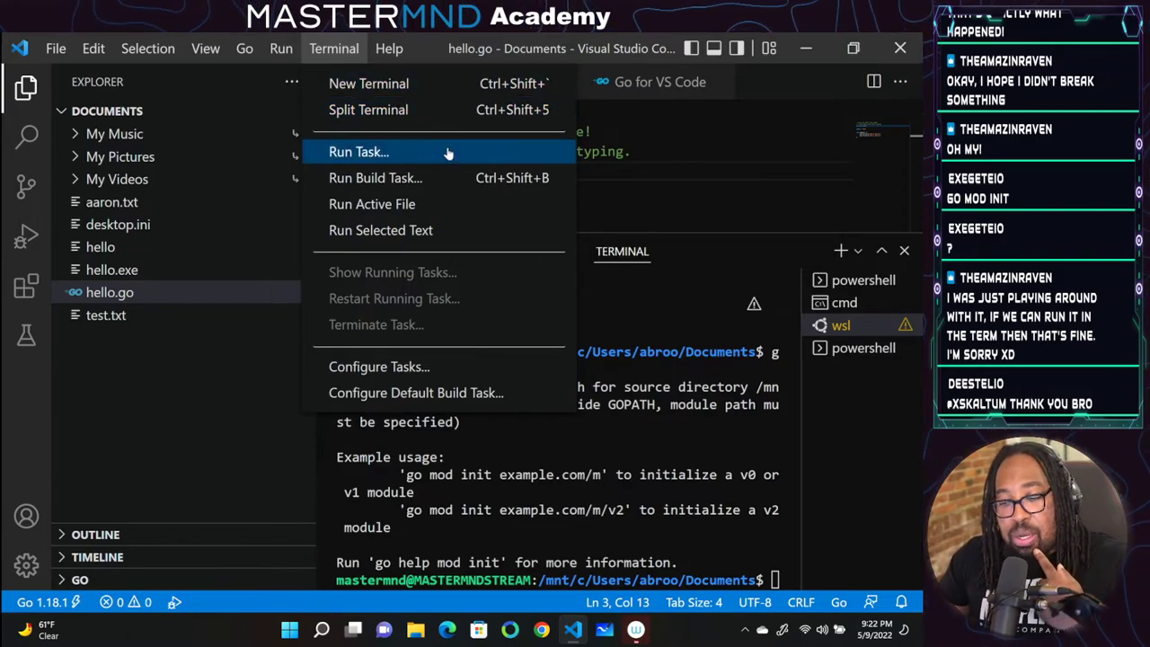
{"action": "mouse_move", "coordinate": [279, 49]}
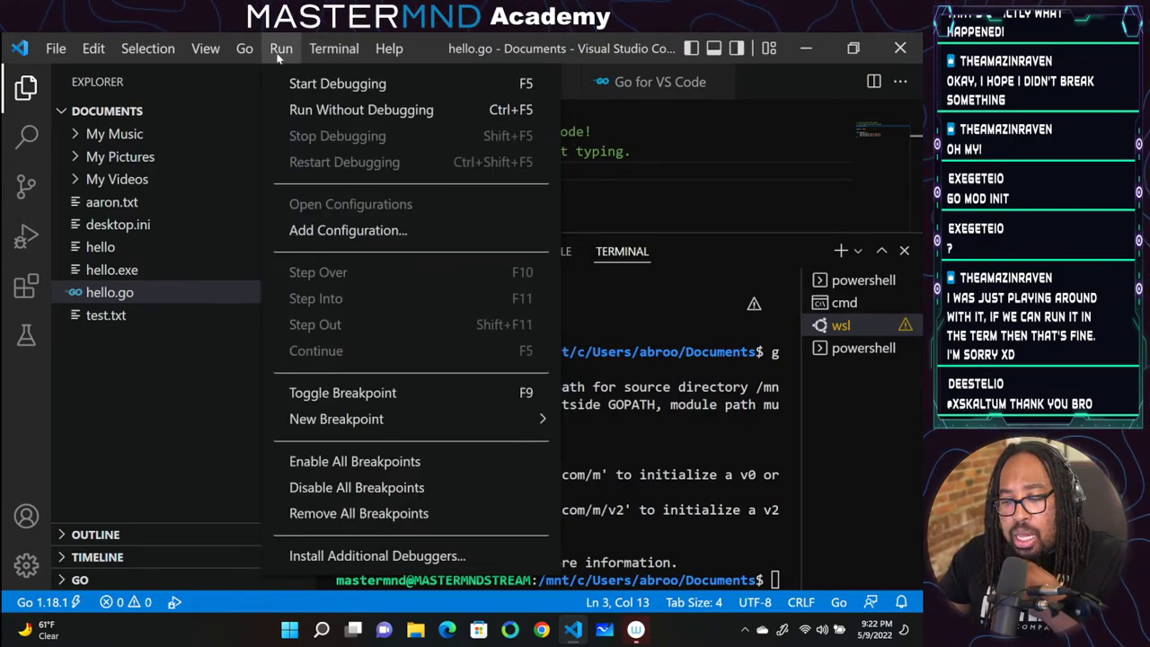
{"action": "left_click", "coordinate": [330, 232]}
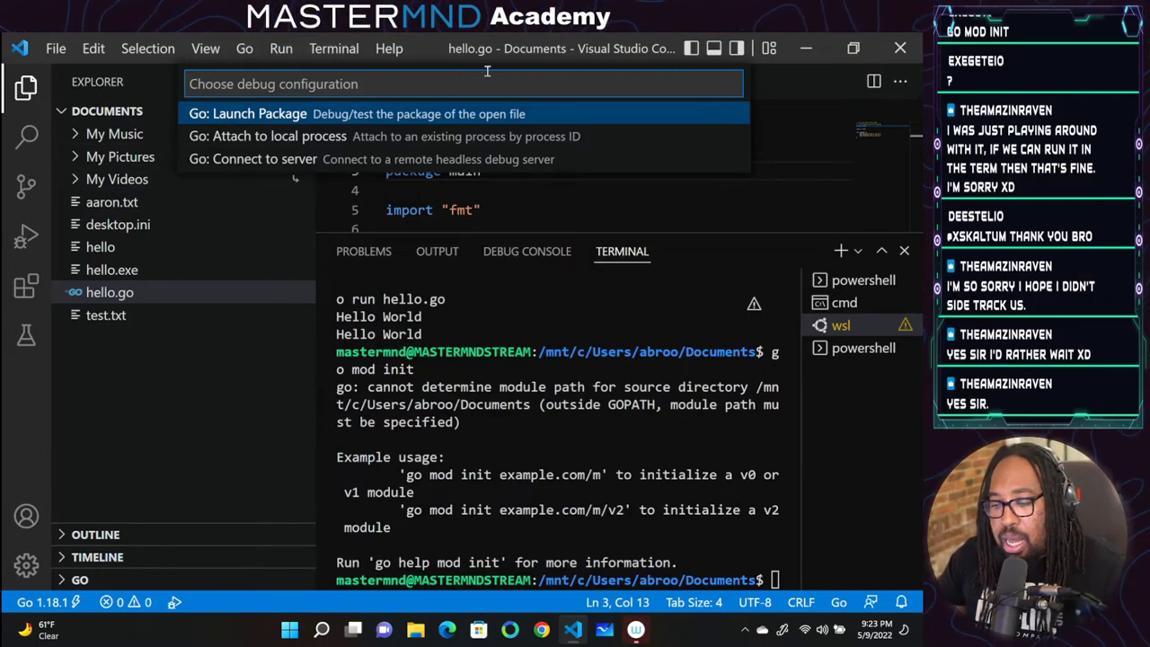
{"action": "left_click", "coordinate": [512, 114]}
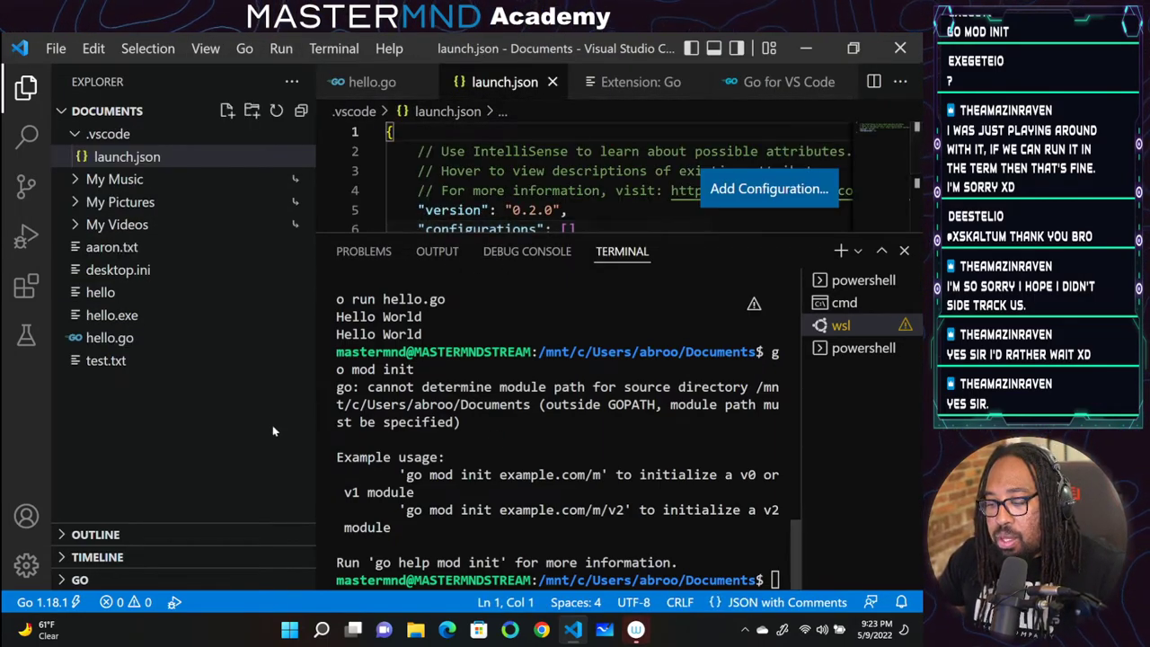
Close the terminal panel and return to the hello.go file
{"action": "left_click_drag", "start_coordinate": [475, 492], "coordinate": [598, 463]}
{"action": "left_click", "coordinate": [597, 464]}
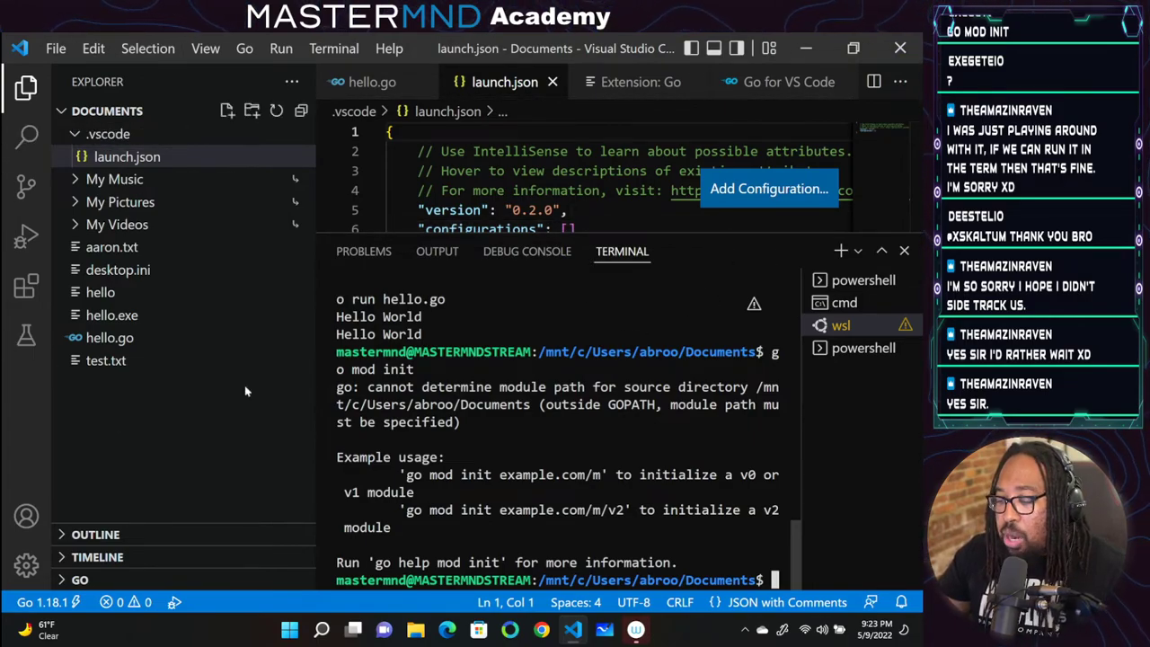
{"action": "left_click", "coordinate": [903, 250]}
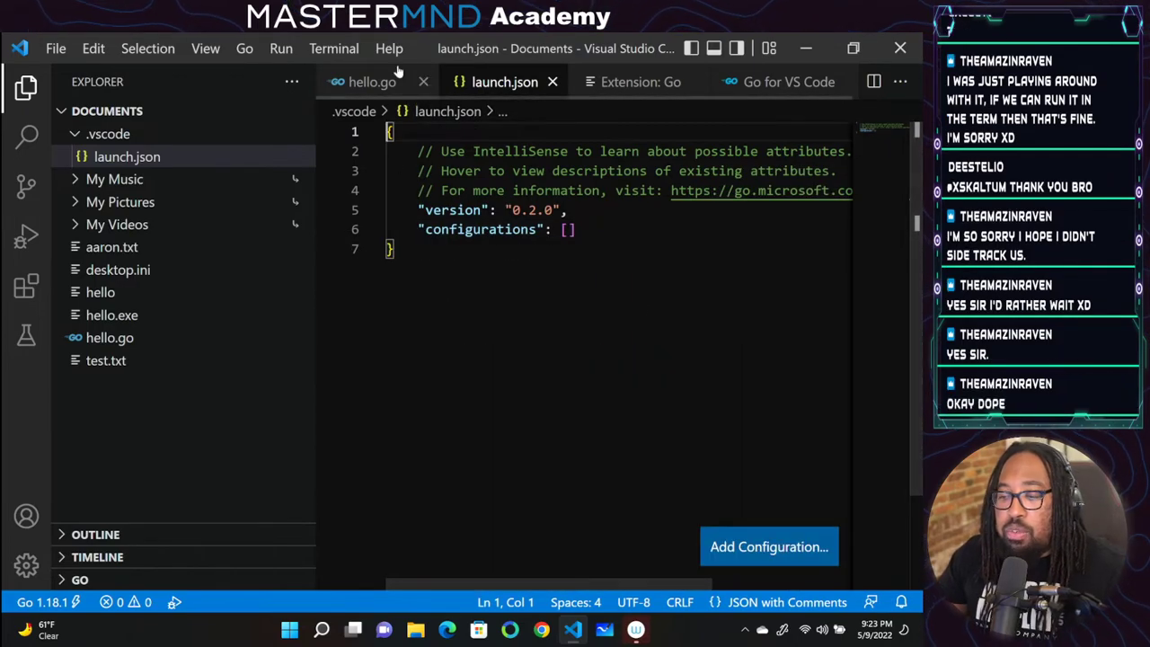
{"action": "left_click", "coordinate": [372, 82]}
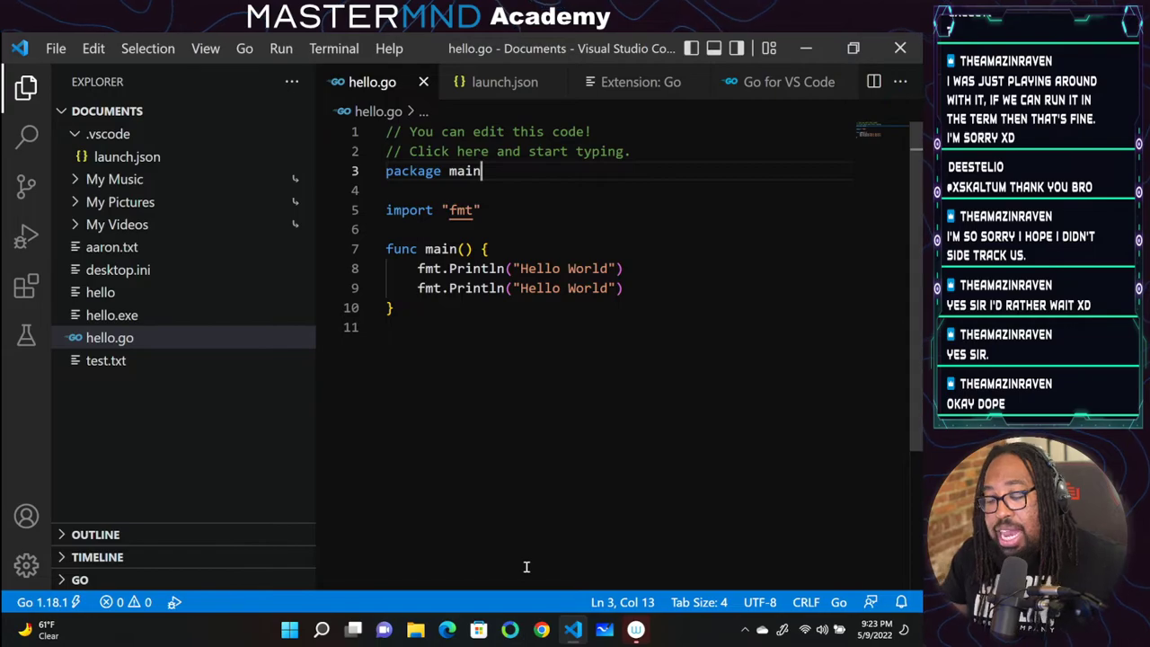
Switch to Windows PowerShell and check the installed Go version with "go version"
{"action": "key", "text": "alt+Tab"}
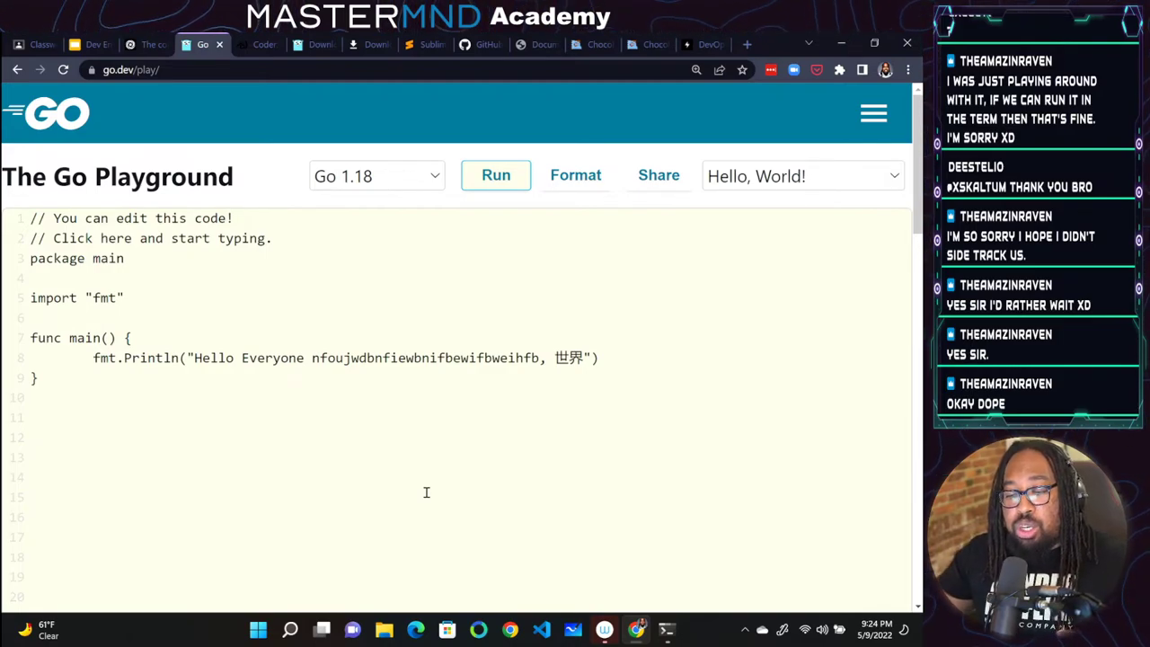
{"action": "left_click", "coordinate": [666, 629]}
{"action": "type", "text": "go version"}
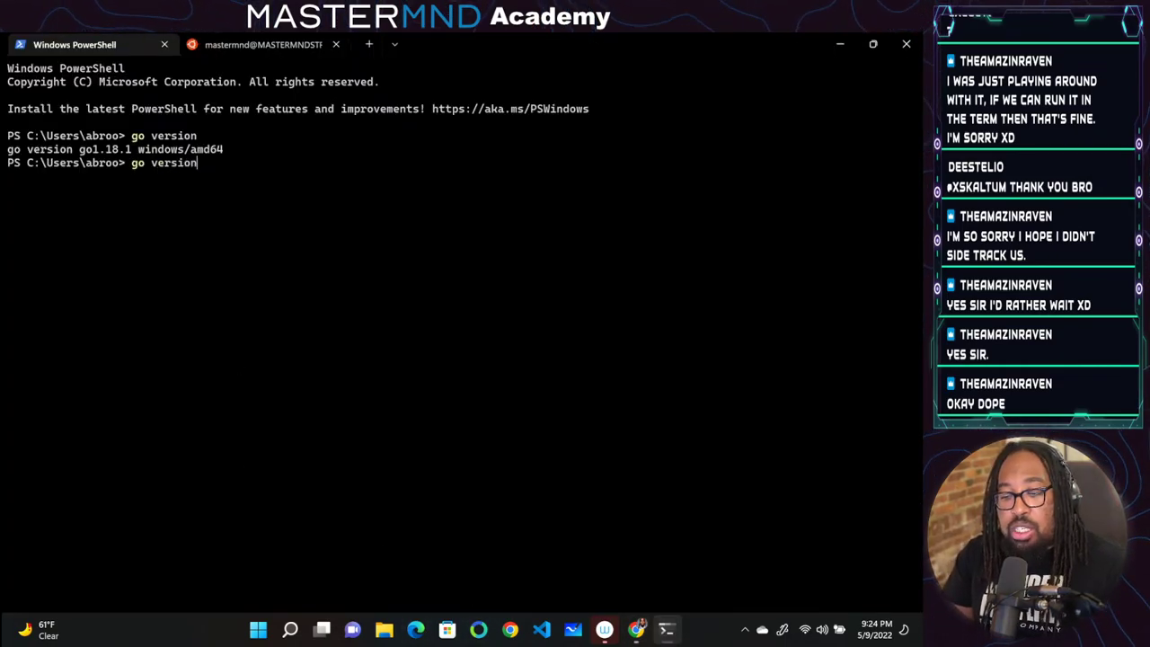
{"action": "key", "text": "Return"}
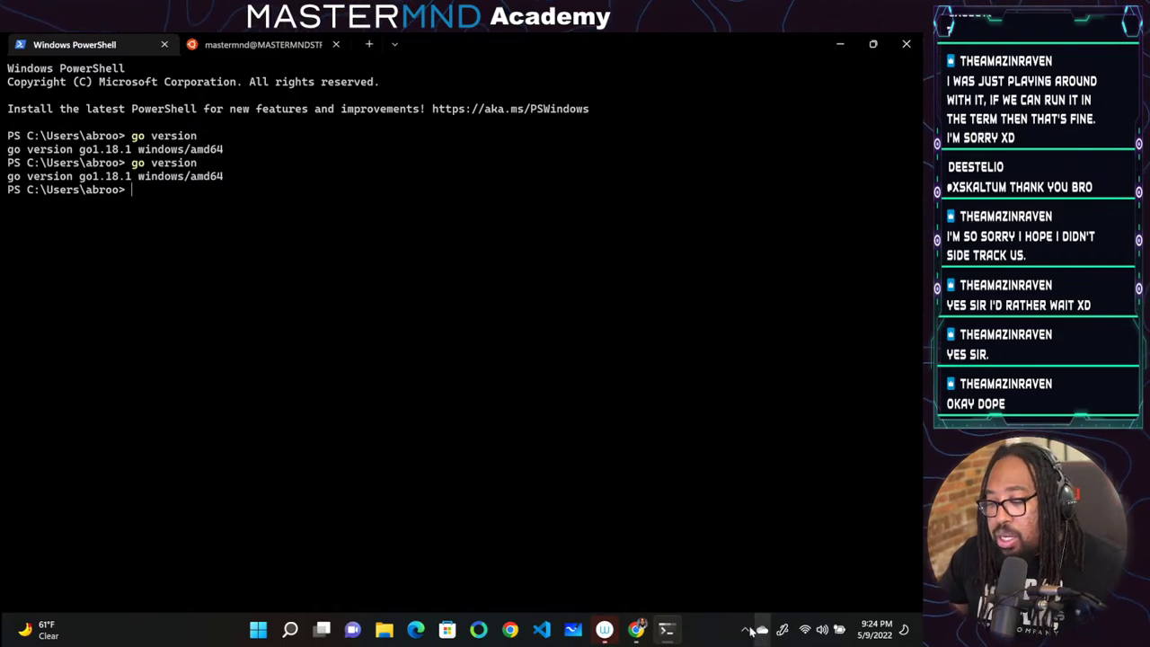
Switch to the Chrome browser and open class.mastermnd.io in a new tab
{"action": "left_click", "coordinate": [636, 629]}
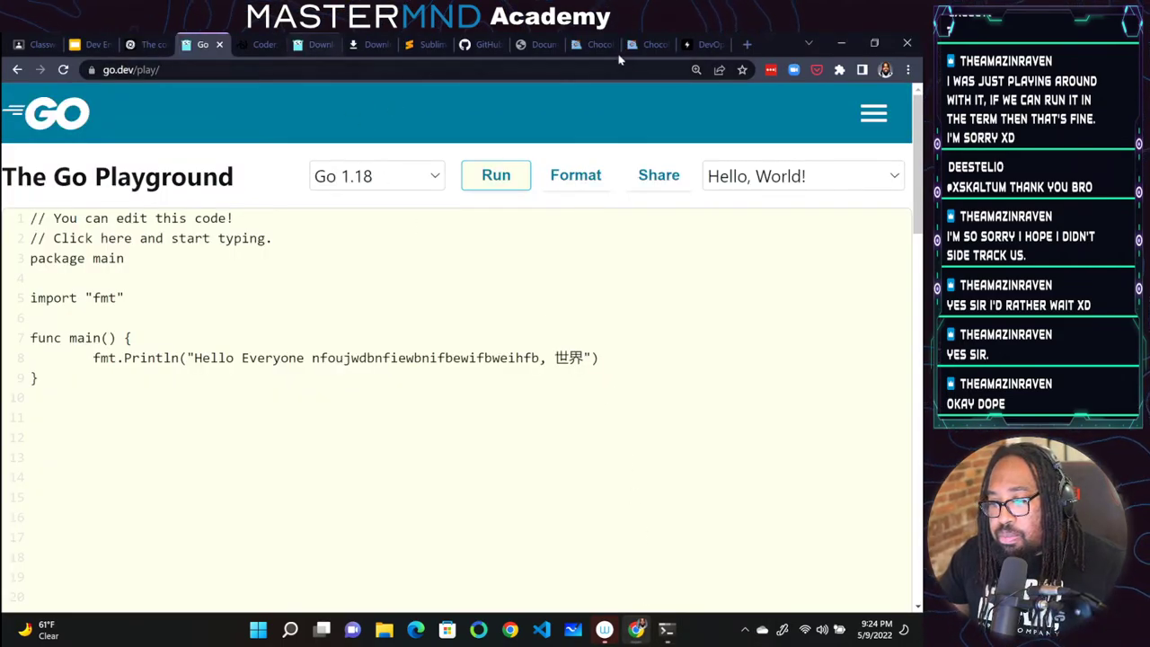
{"action": "left_click", "coordinate": [746, 44]}
{"action": "type", "text": "c"}
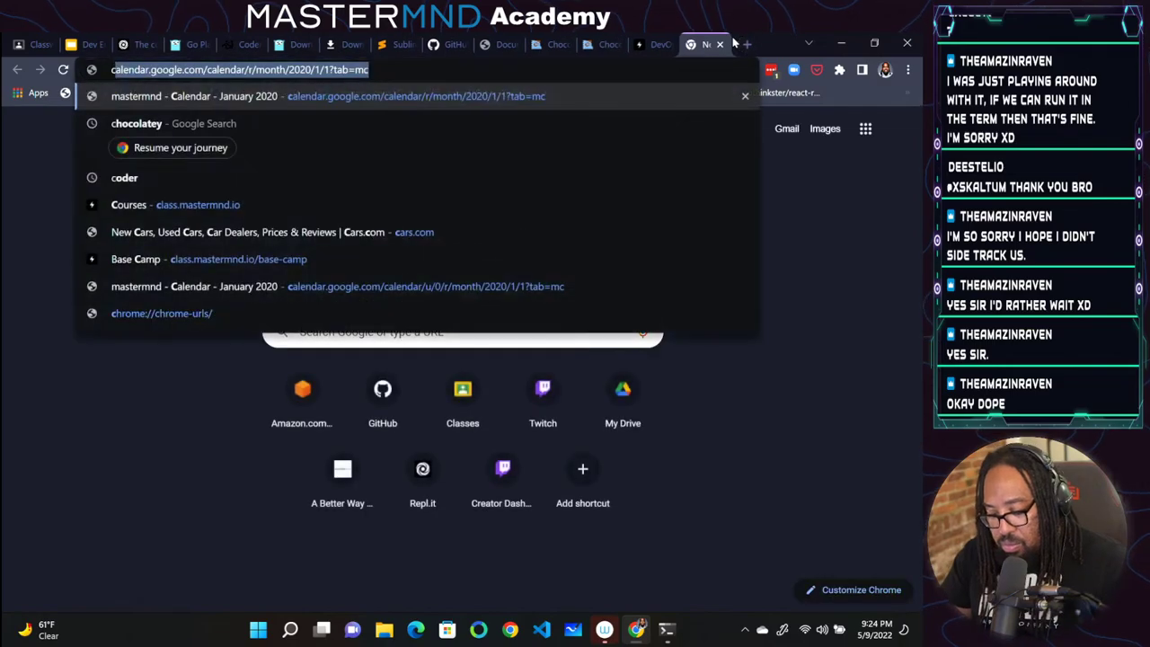
{"action": "type", "text": "lass"}
{"action": "key", "text": "Return"}
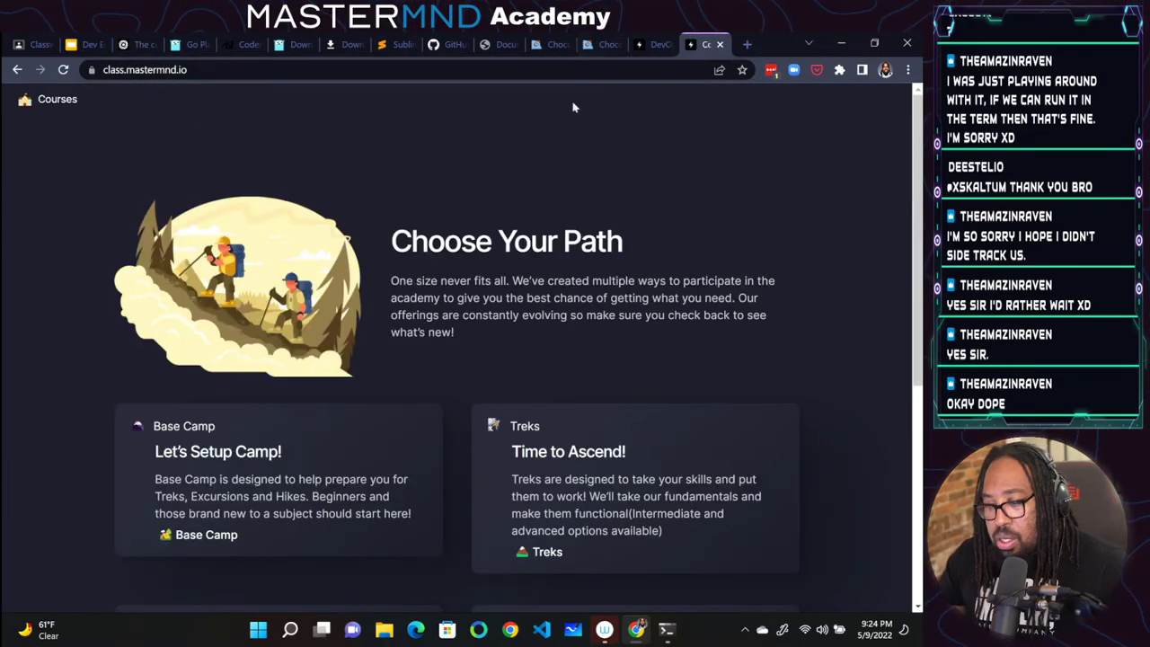
Search for "google classroom" in the same tab and open the Google Classroom site
{"action": "key", "text": "ctrl+l"}
{"action": "type", "text": "google"}
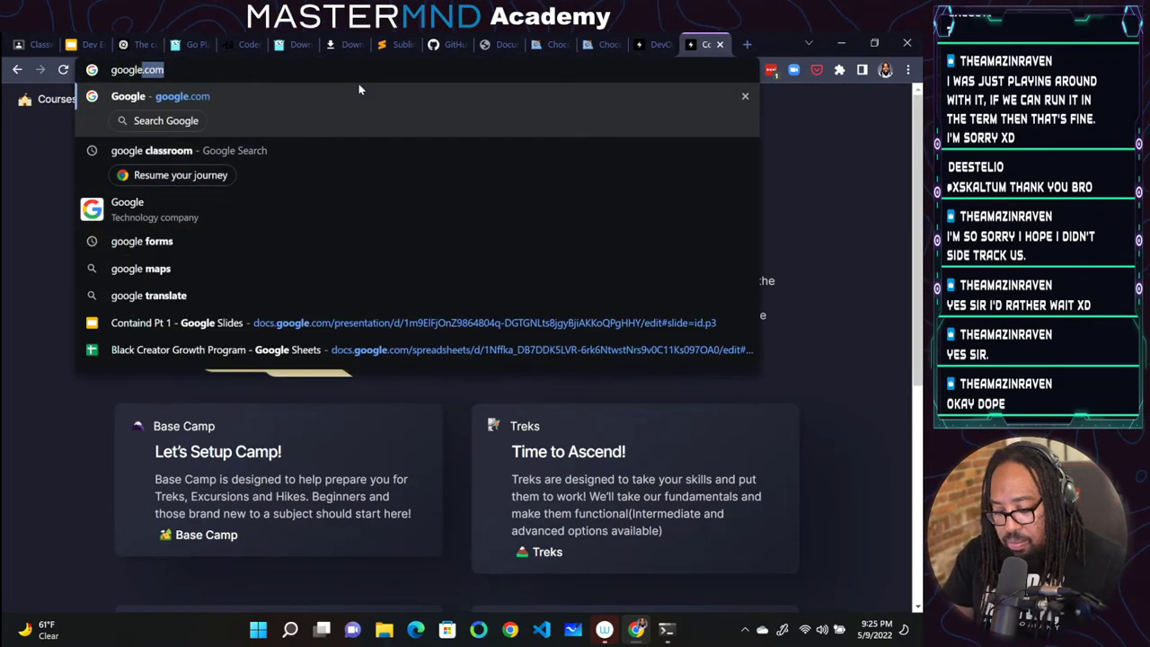
{"action": "type", "text": " cl"}
{"action": "key", "text": "Return"}
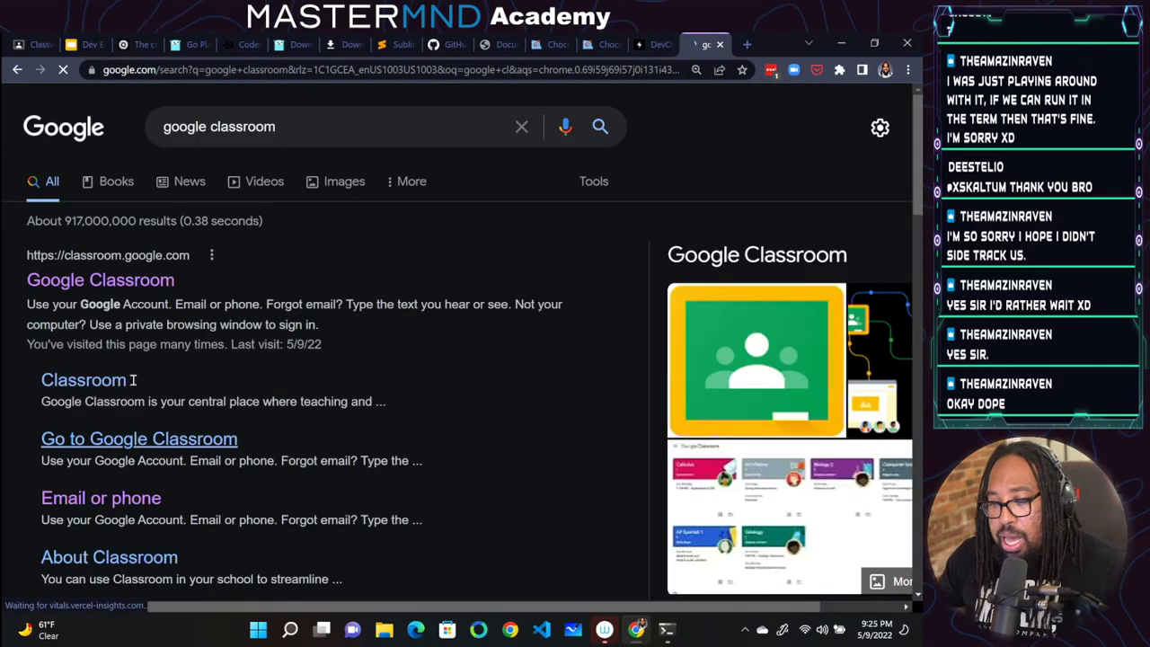
{"action": "left_click", "coordinate": [90, 282]}
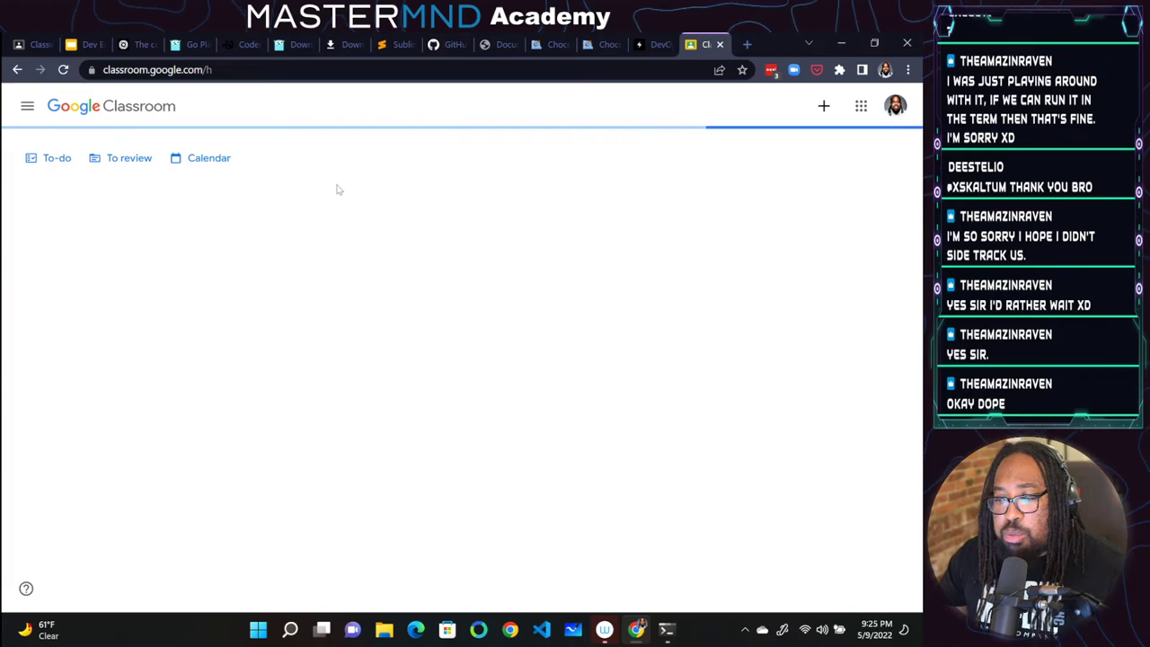
Open the Classwork of the Camp Code May-2022 class and view the full "Interpreted vs compiled Review" material
{"action": "left_click", "coordinate": [521, 217]}
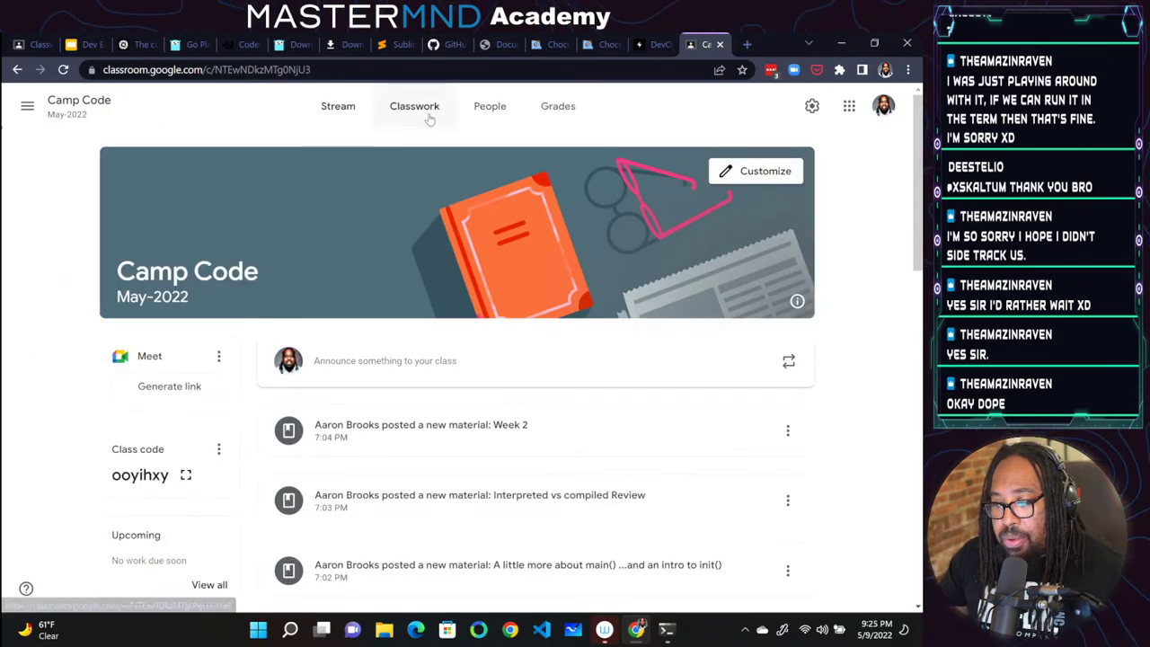
{"action": "left_click", "coordinate": [429, 119]}
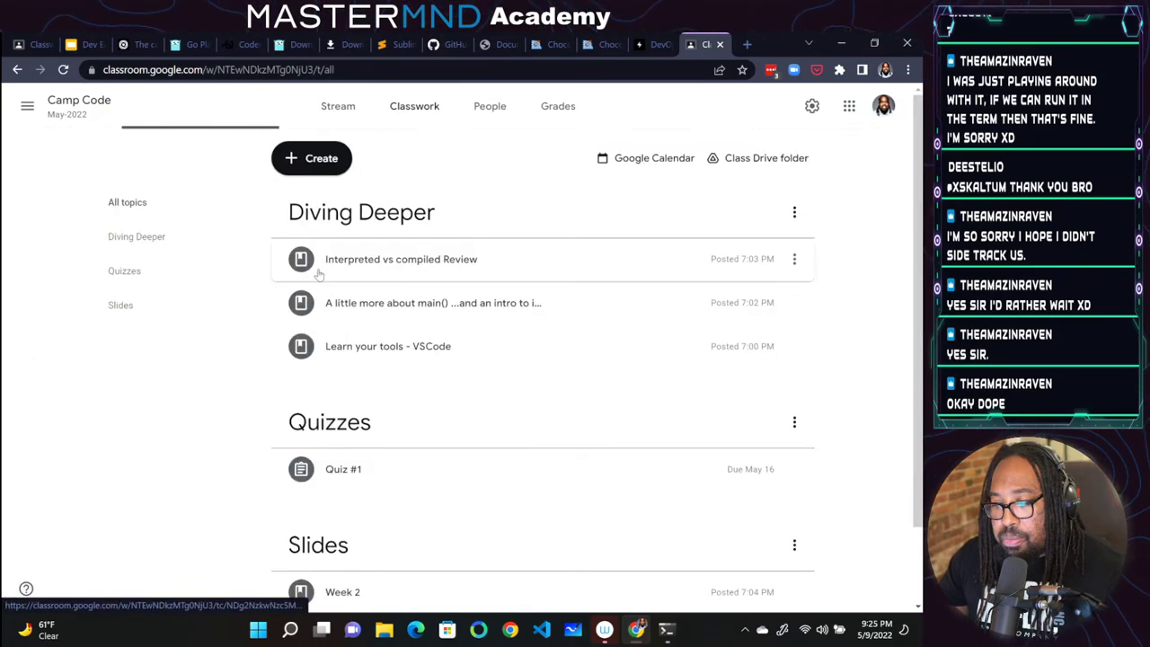
{"action": "left_click", "coordinate": [399, 267]}
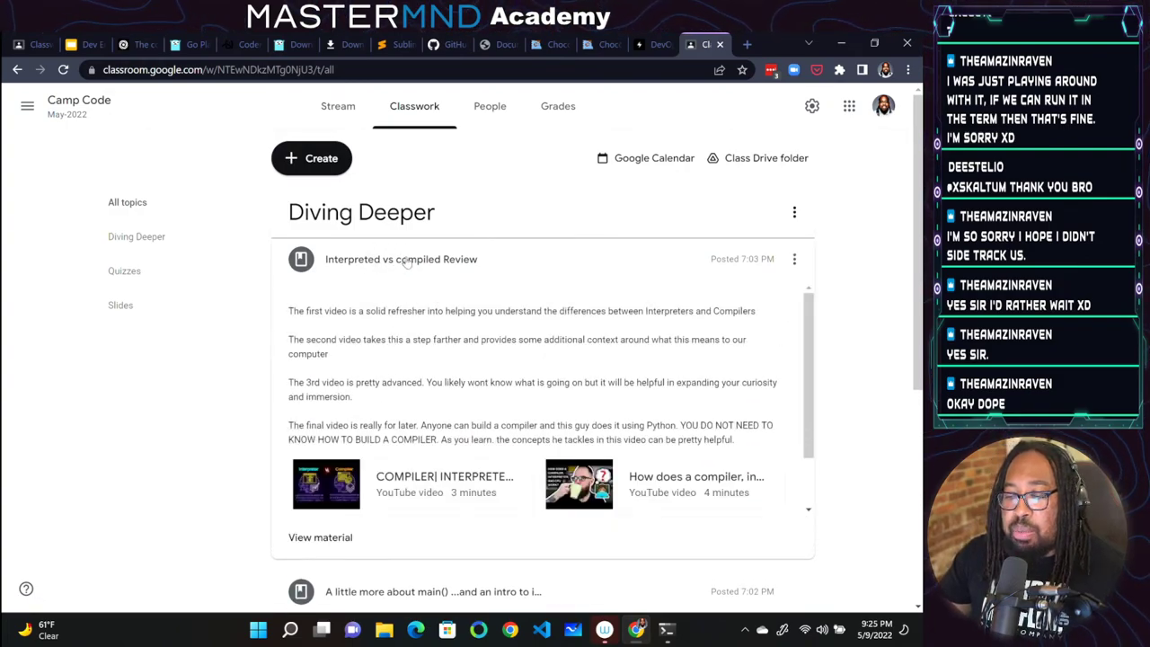
{"action": "left_click", "coordinate": [406, 260]}
{"action": "left_click", "coordinate": [410, 259]}
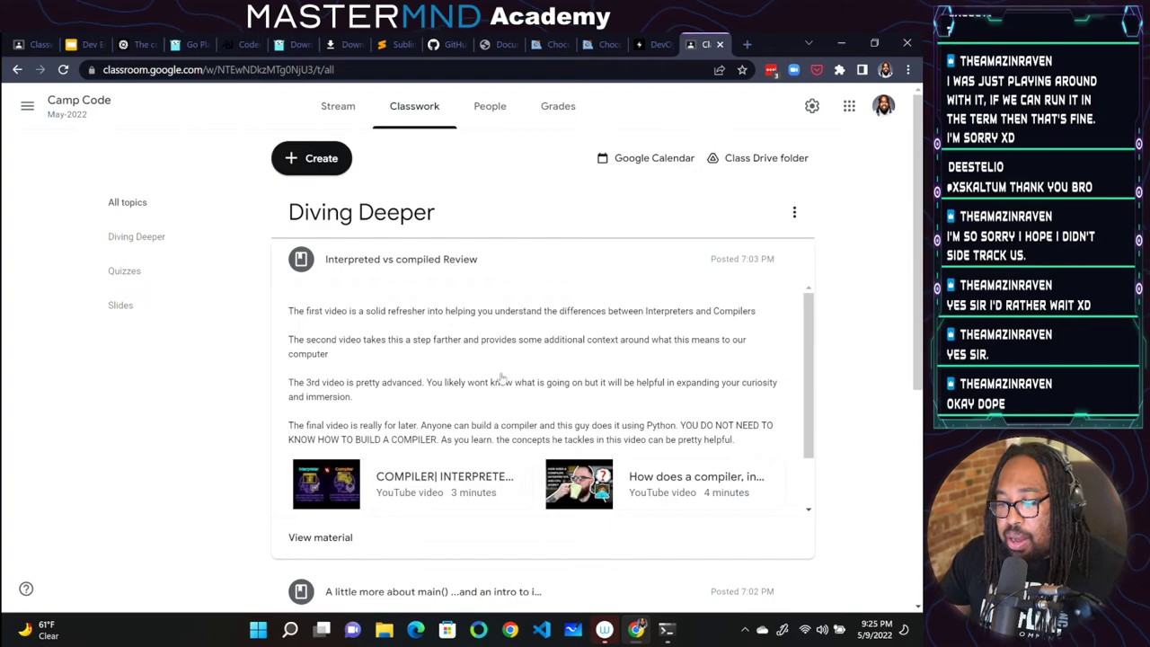
{"action": "left_click", "coordinate": [314, 537]}
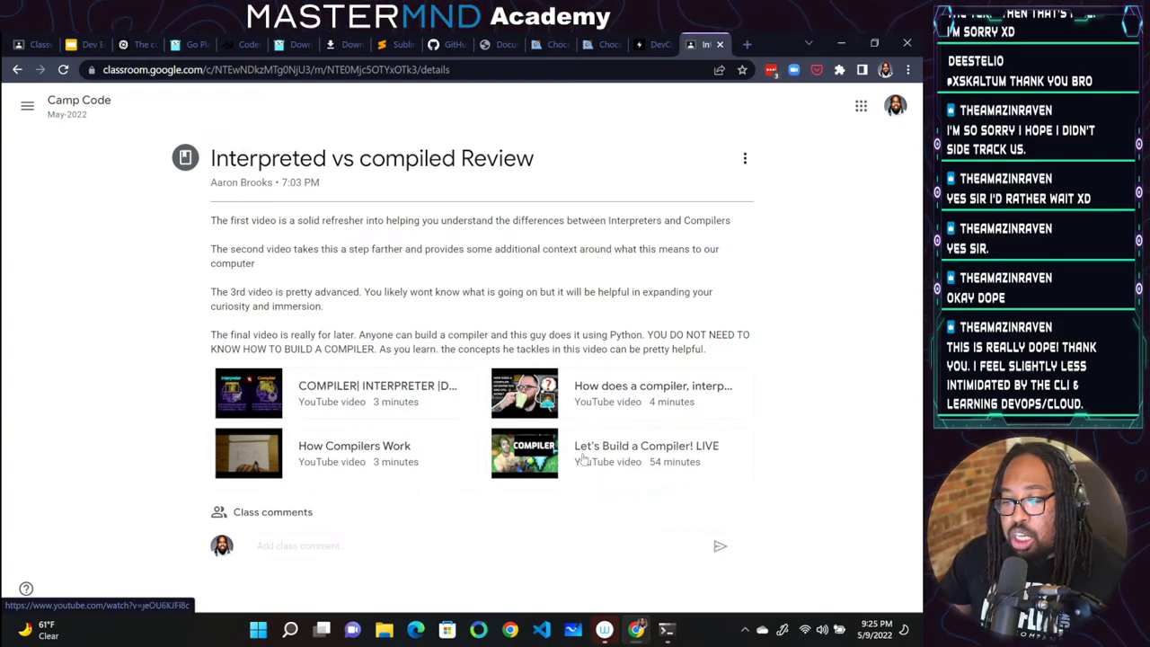
Return to the Classwork list and expand the "A little more about main()" and "Learn your tools - VSCode" materials
{"action": "left_click", "coordinate": [19, 70]}
{"action": "scroll", "coordinate": [218, 372], "scroll_direction": "down", "scroll_amount": 3}
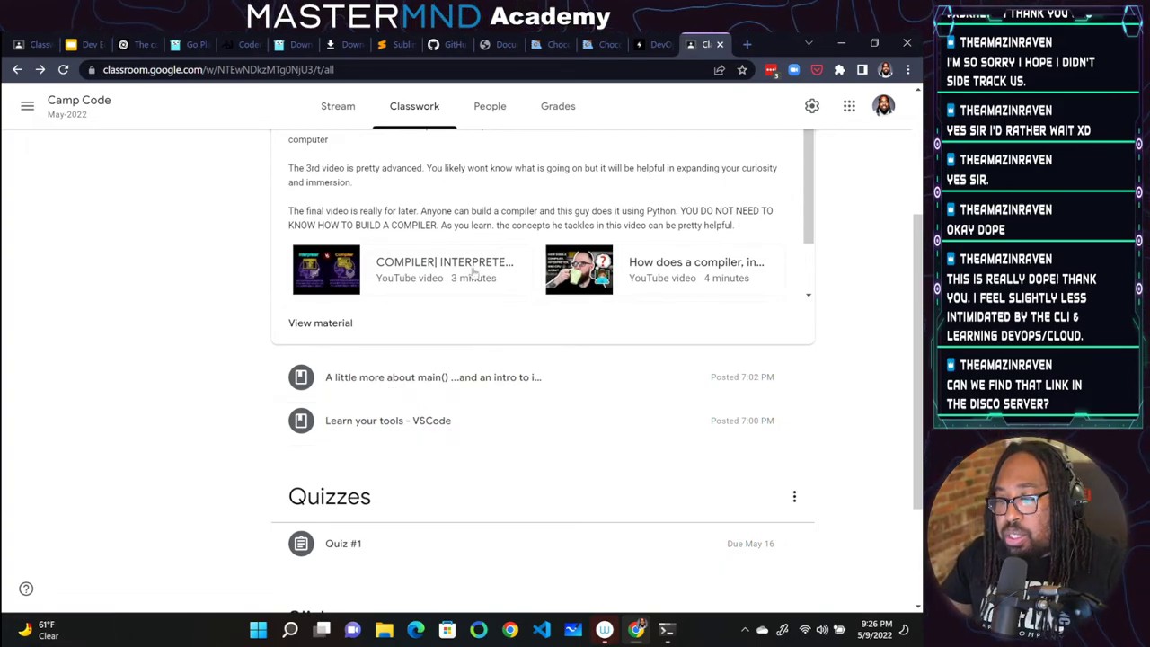
{"action": "scroll", "coordinate": [332, 378], "scroll_direction": "down", "scroll_amount": 2}
{"action": "scroll", "coordinate": [333, 378], "scroll_direction": "up", "scroll_amount": 4}
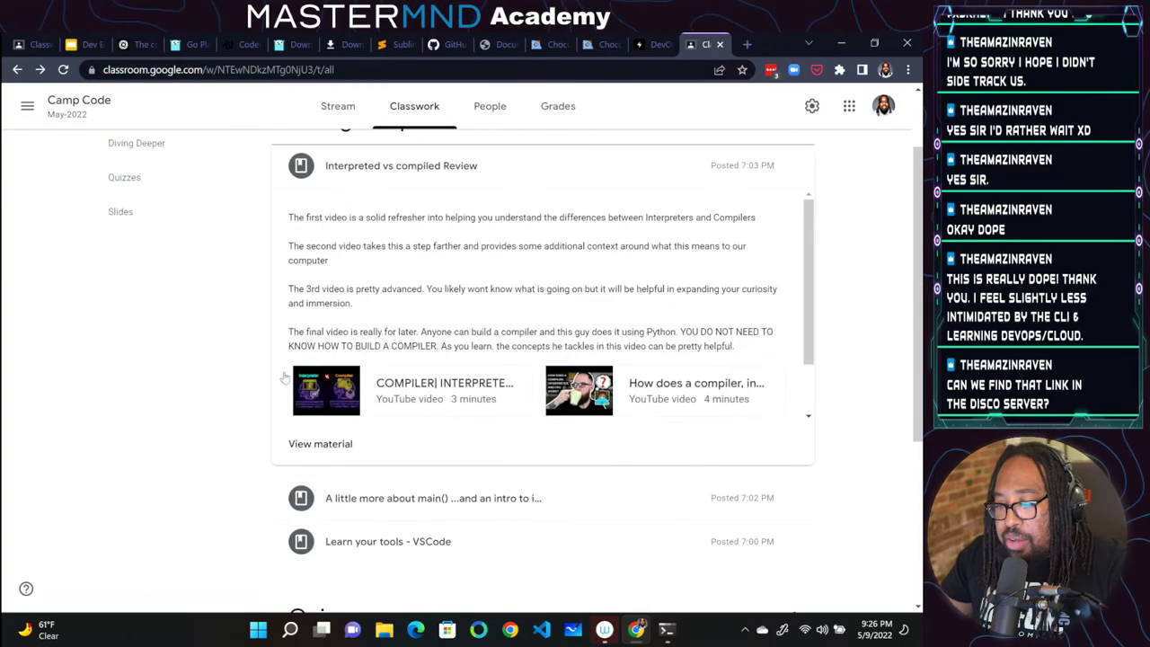
{"action": "left_click", "coordinate": [499, 564]}
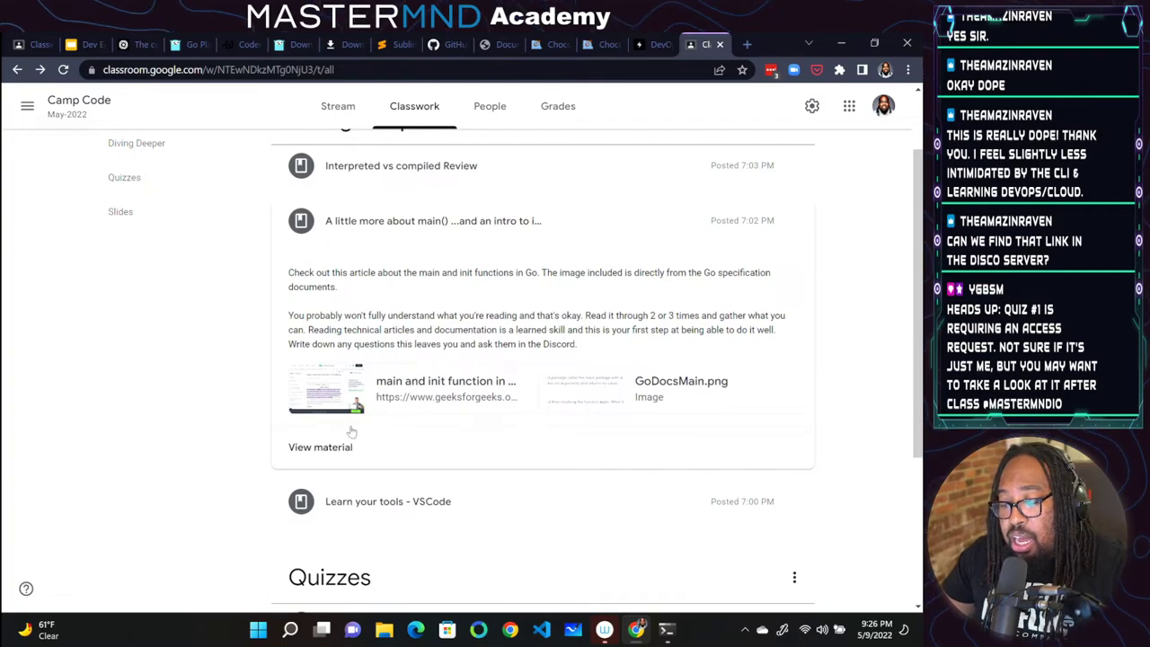
{"action": "left_click", "coordinate": [392, 501]}
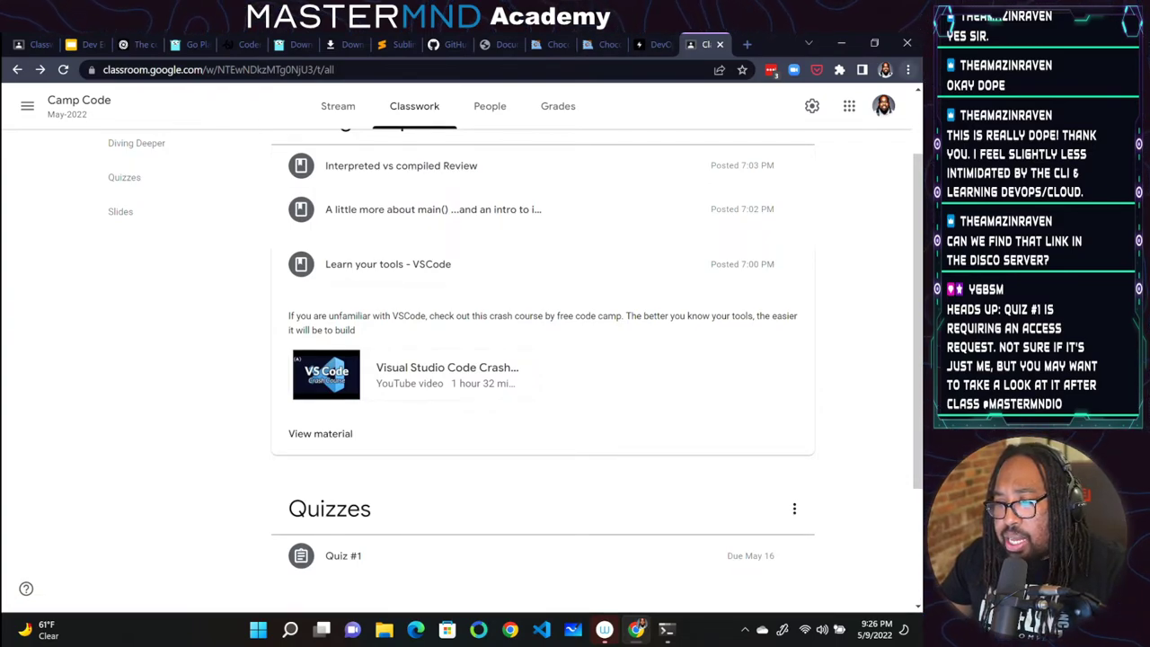
Search for "google forms" in a new browser tab
{"action": "left_click", "coordinate": [746, 44]}
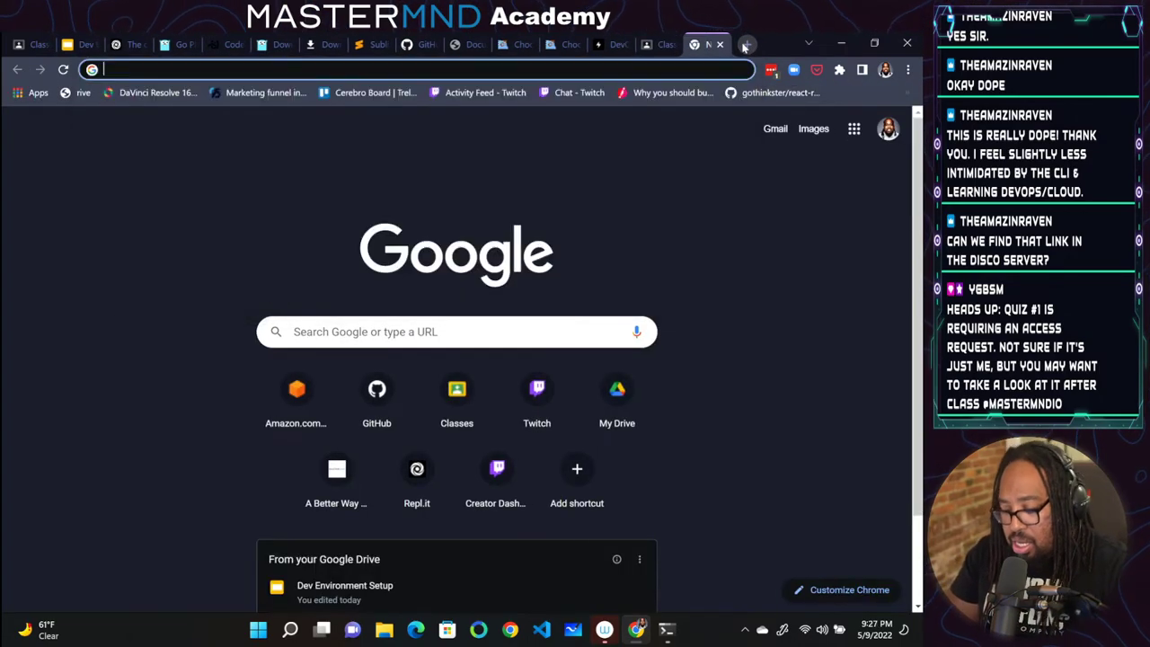
{"action": "type", "text": "forms"}
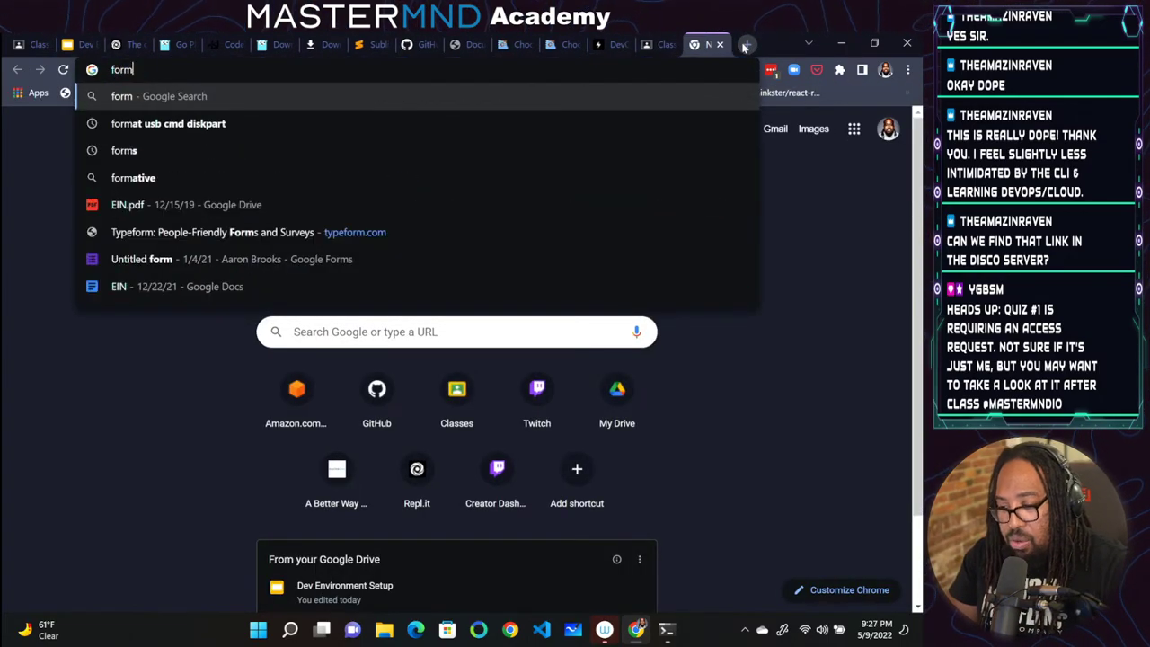
{"action": "key", "text": "BackSpace"}
{"action": "key", "text": "BackSpace"}
{"action": "key", "text": "BackSpace"}
{"action": "key", "text": "BackSpace"}
{"action": "key", "text": "BackSpace"}
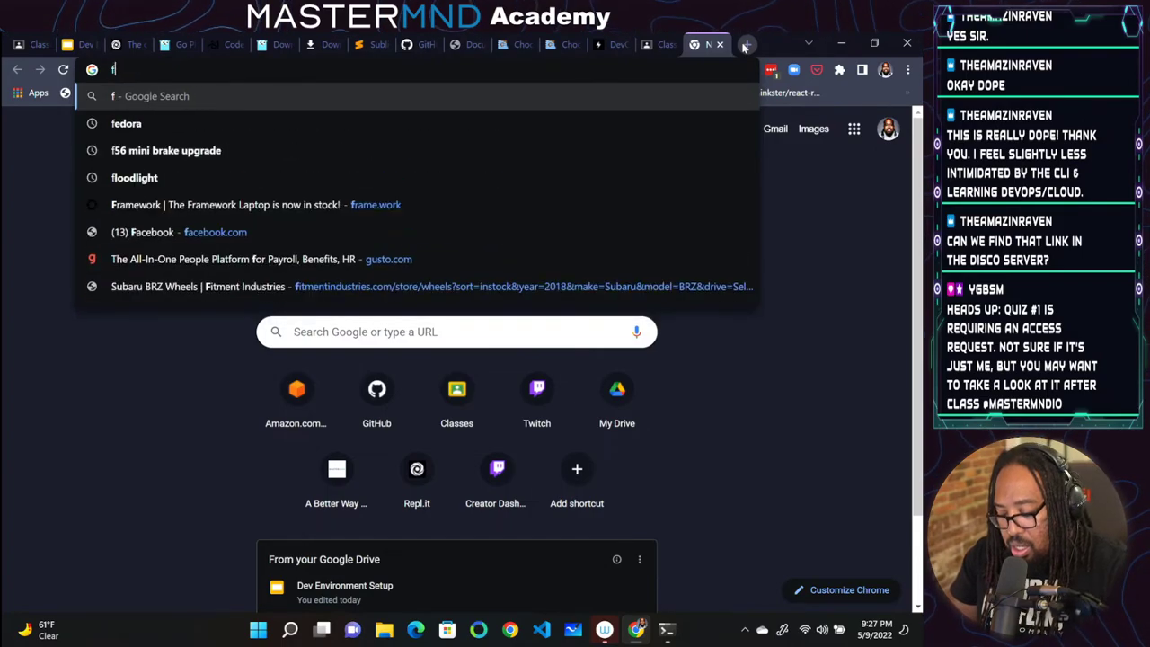
{"action": "type", "text": "google forms"}
{"action": "key", "text": "Return"}
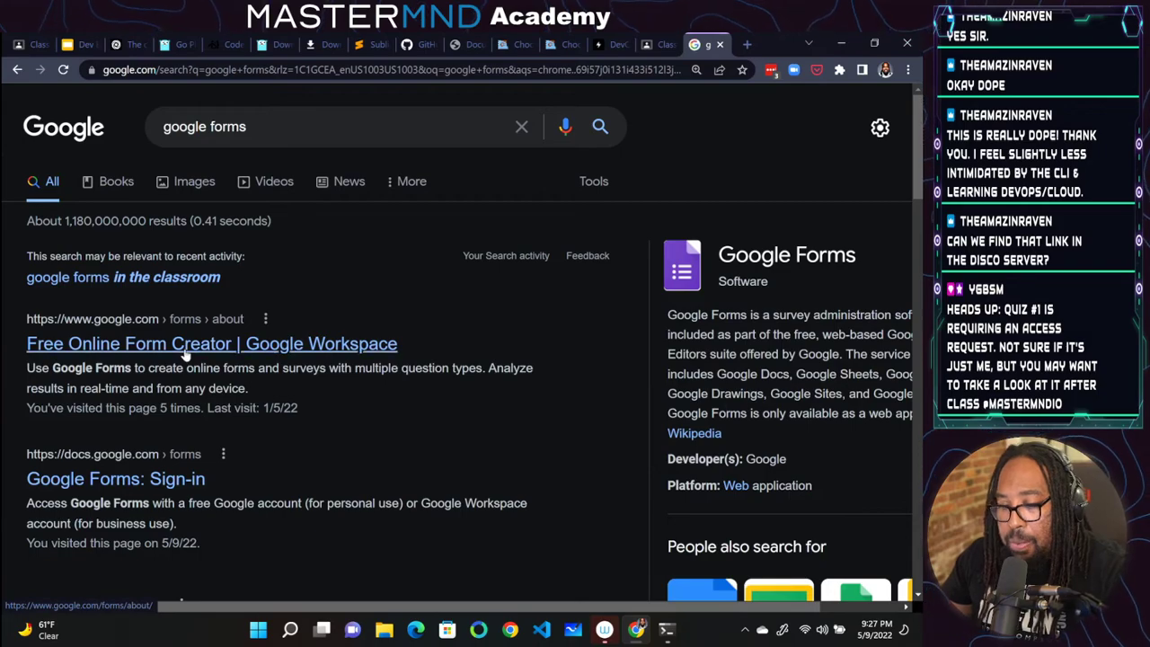
{"action": "left_click", "coordinate": [184, 350]}
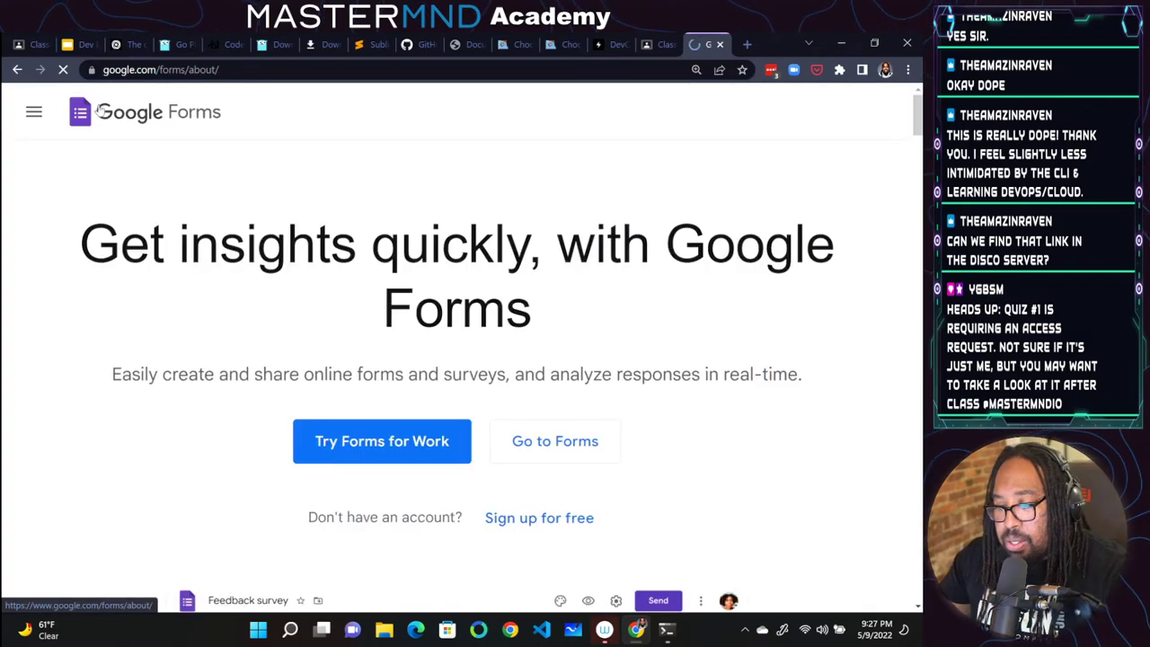
{"action": "left_click", "coordinate": [442, 442]}
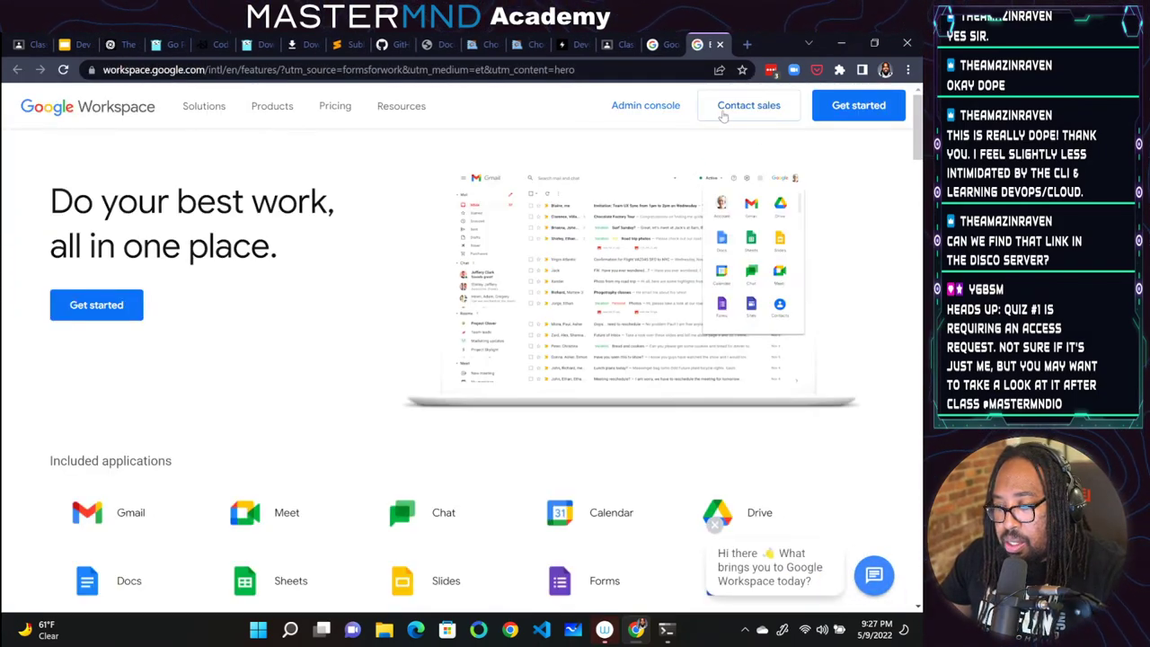
{"action": "left_click", "coordinate": [862, 110]}
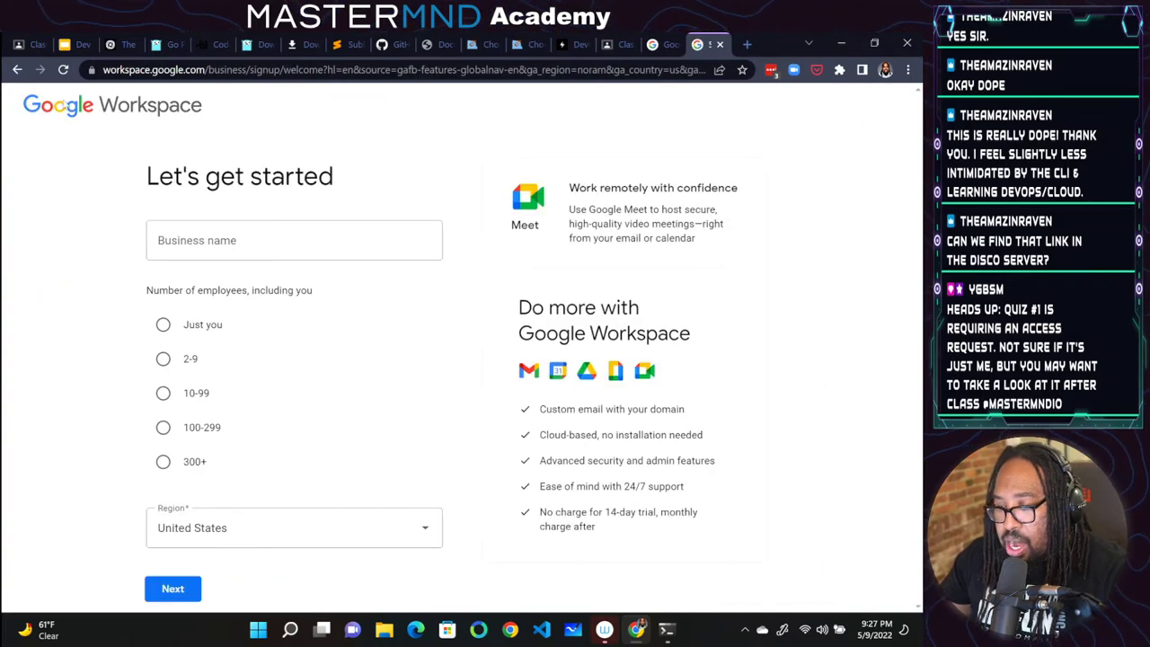
Search for "google forms" in the current tab, enter Google Forms through its sign-in result and open the Camp Code Quiz 1 form
{"action": "left_click", "coordinate": [426, 69]}
{"action": "type", "text": "google forms"}
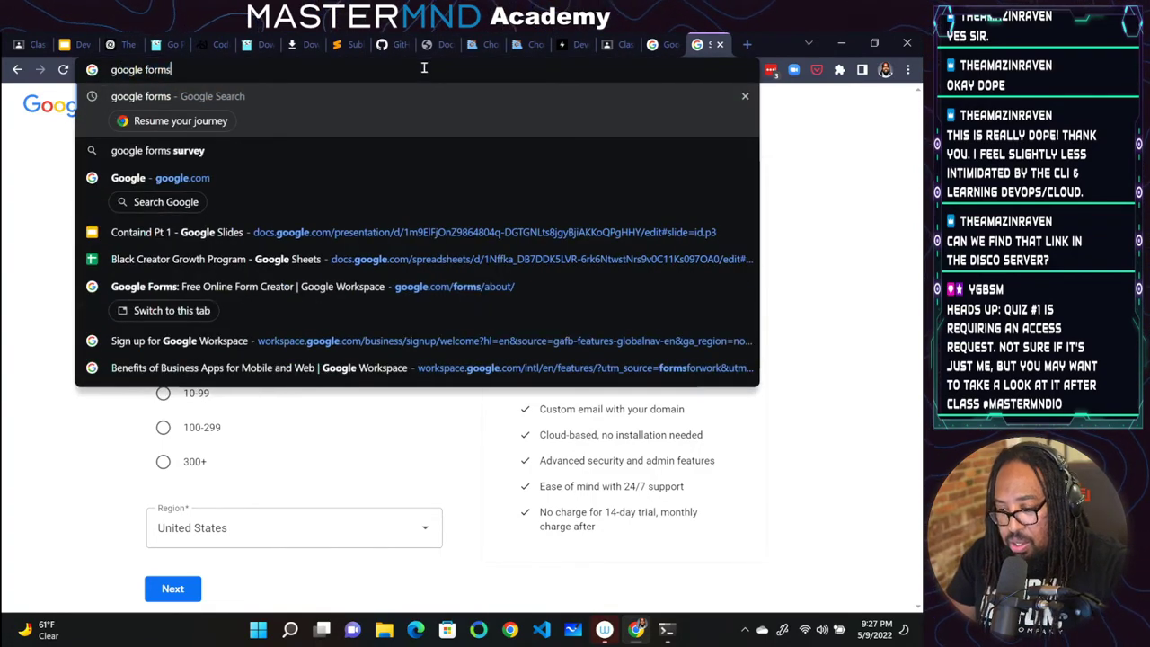
{"action": "key", "text": "Return"}
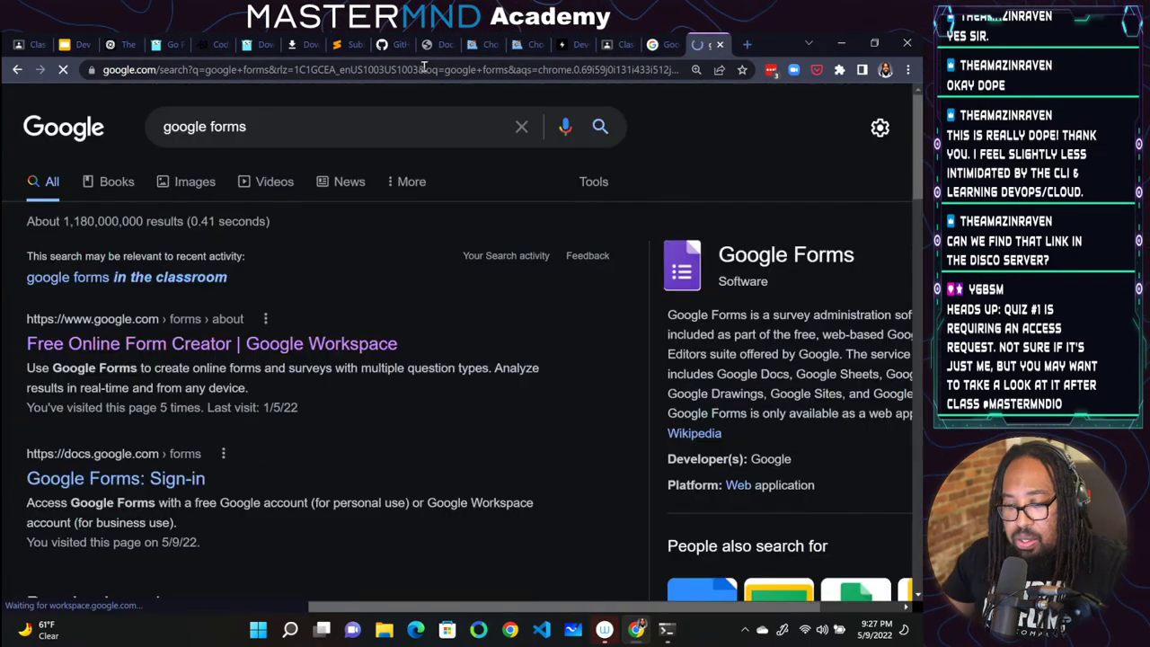
{"action": "left_click", "coordinate": [119, 478]}
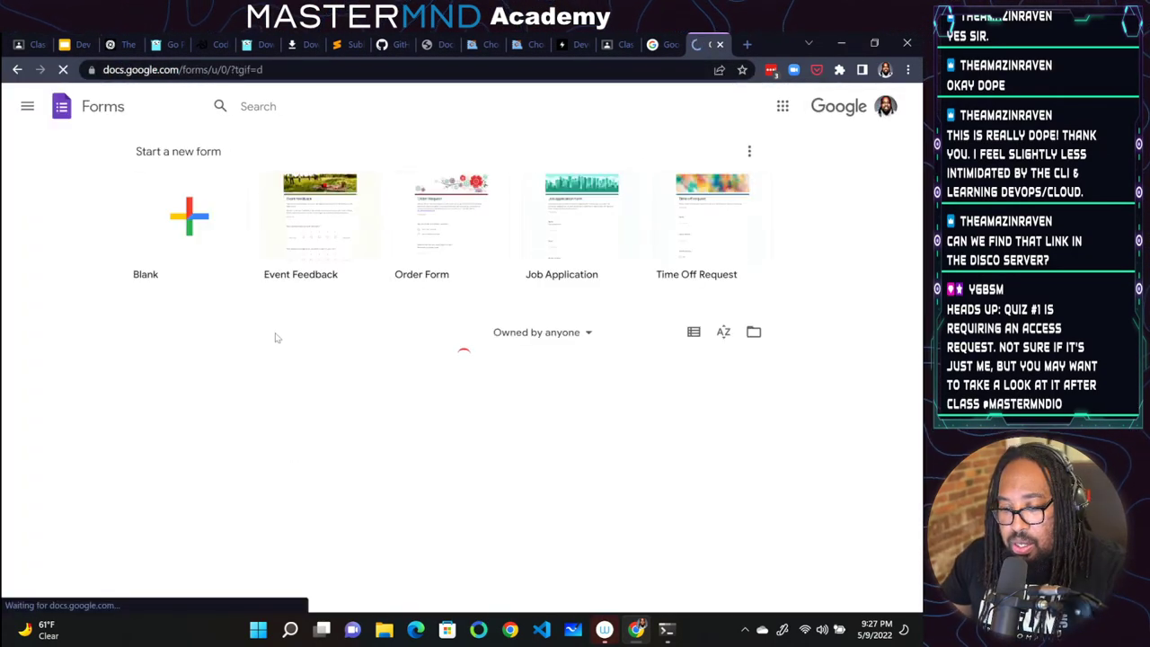
{"action": "left_click", "coordinate": [164, 422]}
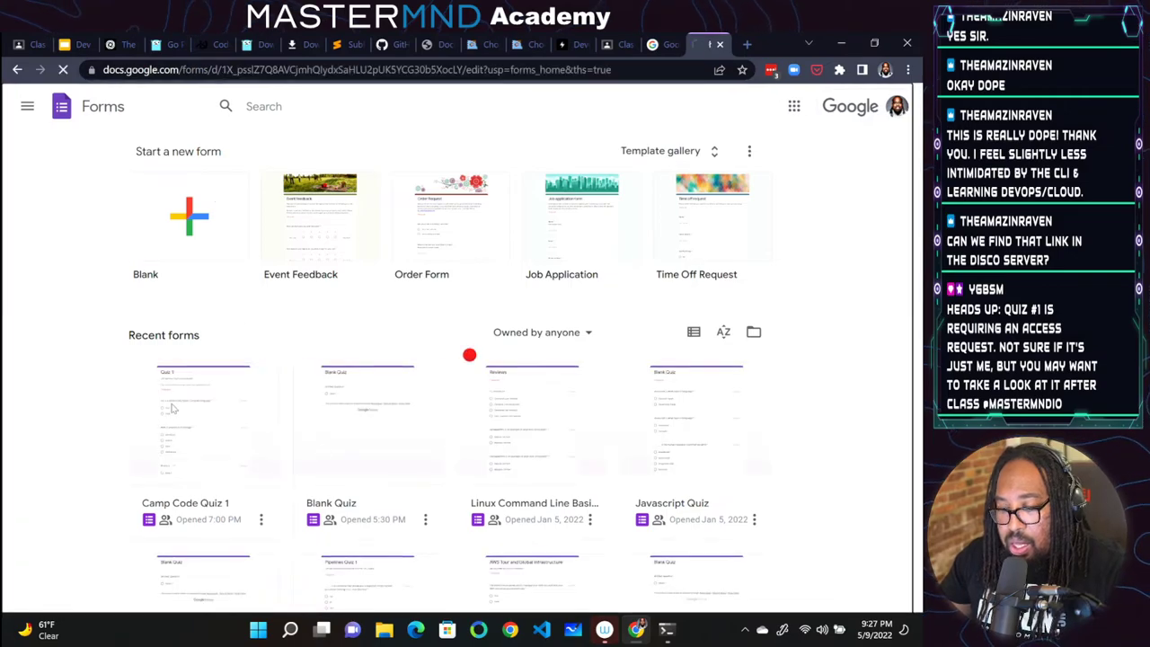
Look through the quiz's settings, additional options and responses page for anything that controls respondent access
{"action": "left_click", "coordinate": [522, 147]}
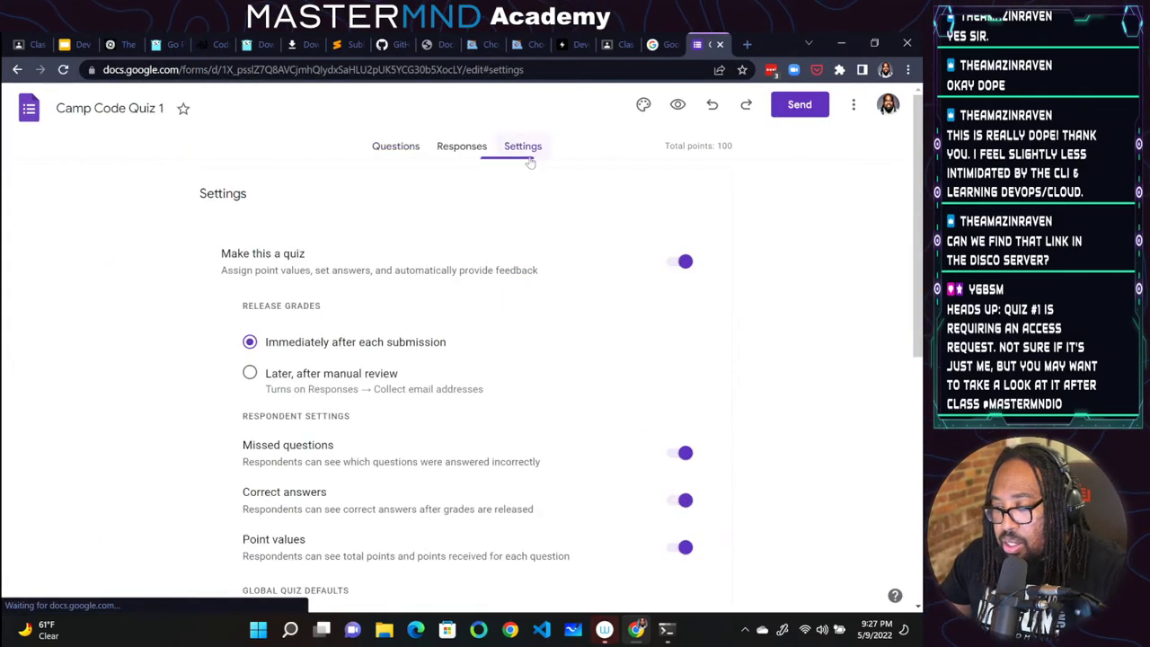
{"action": "scroll", "coordinate": [269, 297], "scroll_direction": "down", "scroll_amount": 1}
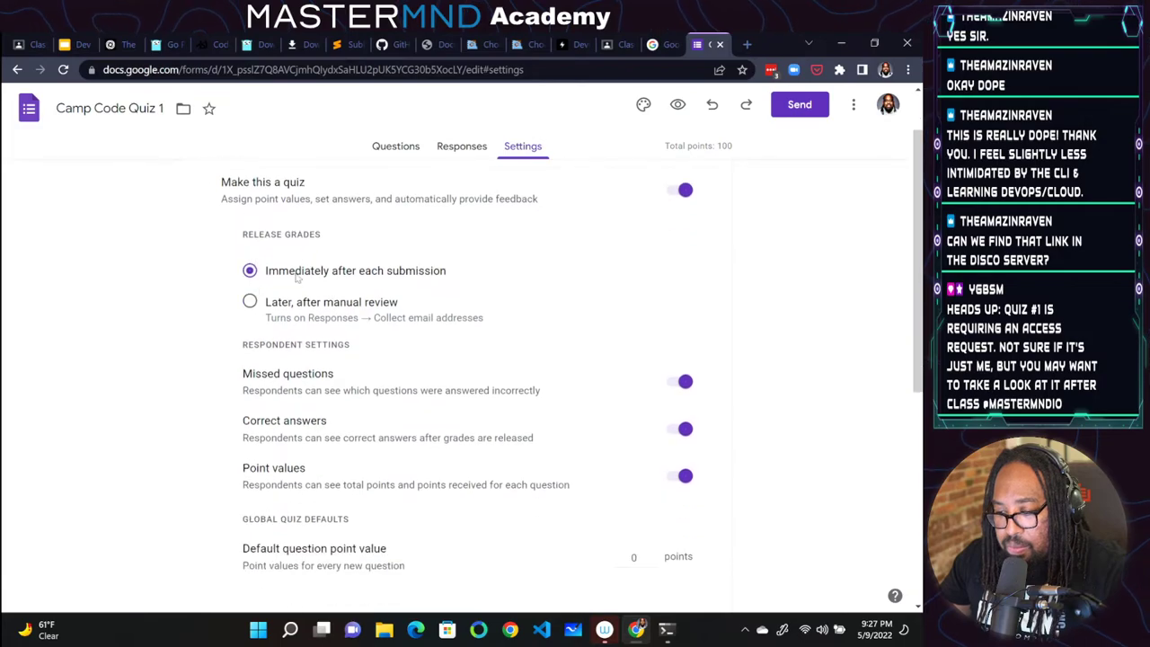
{"action": "scroll", "coordinate": [293, 296], "scroll_direction": "down", "scroll_amount": 5}
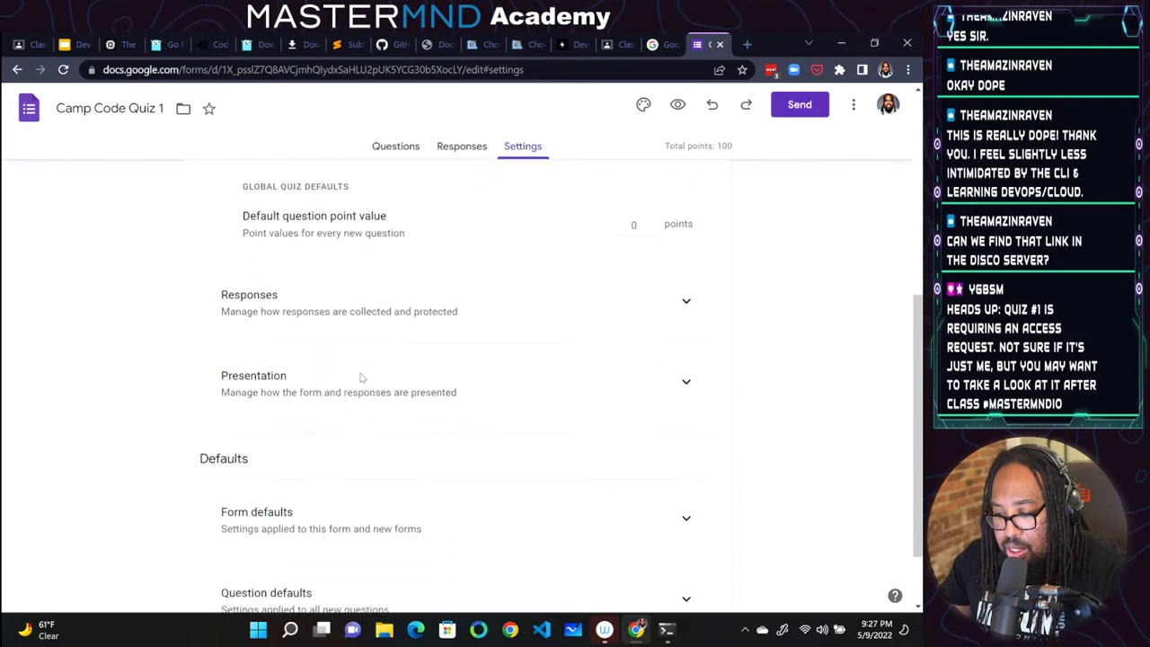
{"action": "scroll", "coordinate": [433, 514], "scroll_direction": "up", "scroll_amount": 10}
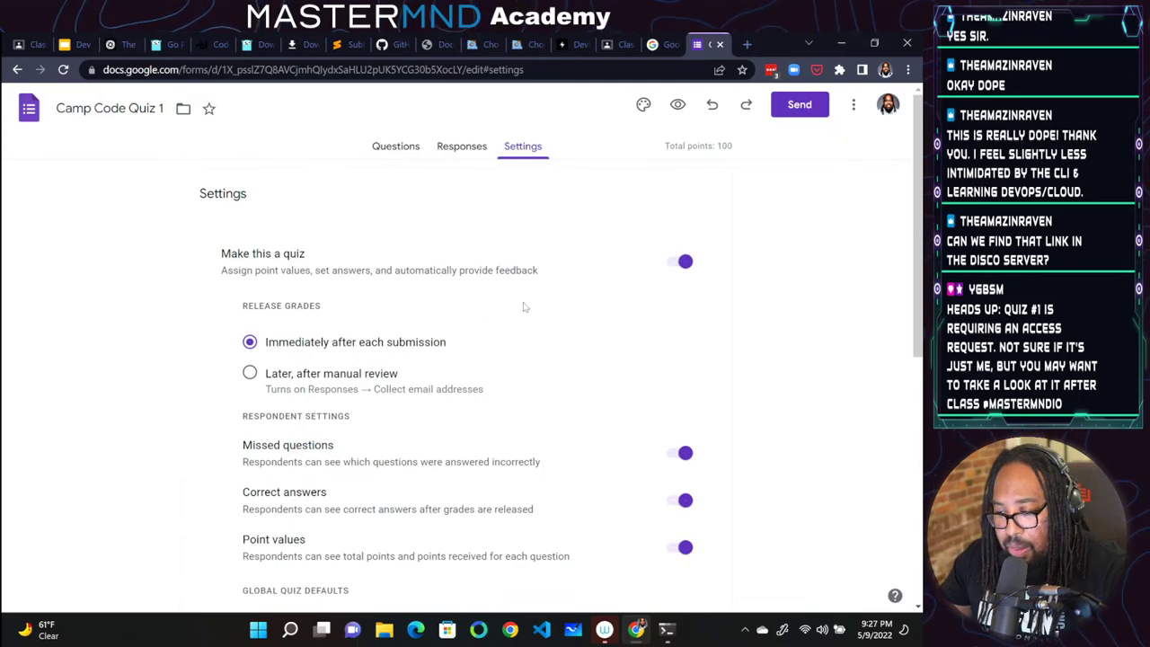
{"action": "scroll", "coordinate": [298, 454], "scroll_direction": "down", "scroll_amount": 2}
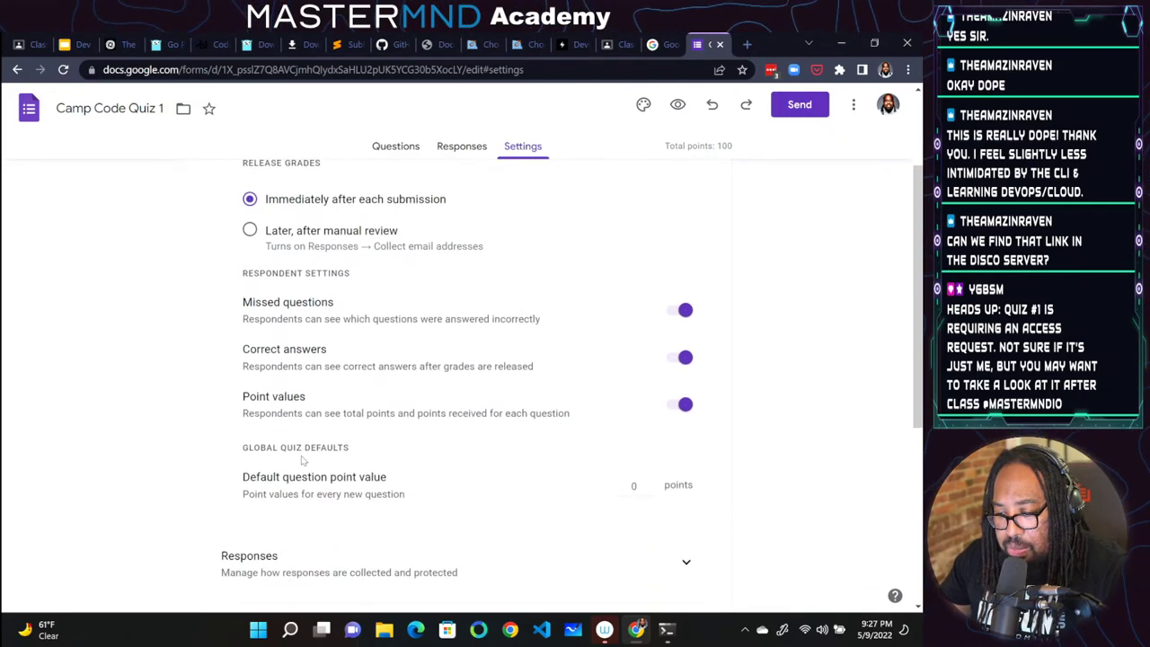
{"action": "scroll", "coordinate": [382, 344], "scroll_direction": "up", "scroll_amount": 2}
{"action": "scroll", "coordinate": [468, 159], "scroll_direction": "down", "scroll_amount": 3}
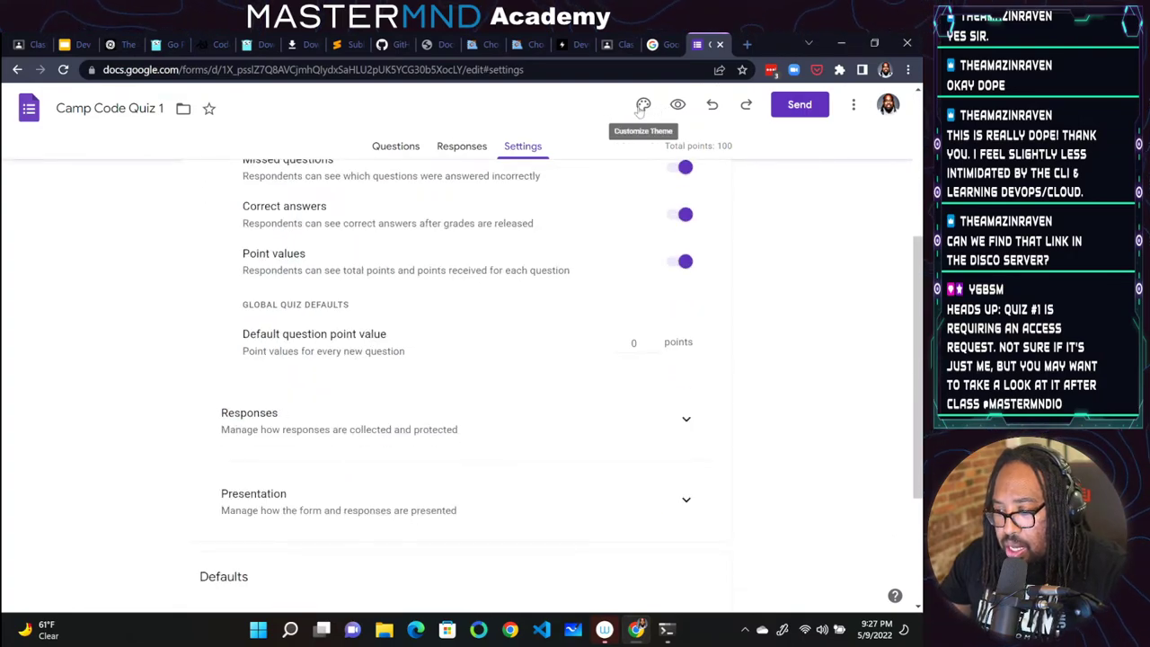
{"action": "left_click", "coordinate": [855, 106]}
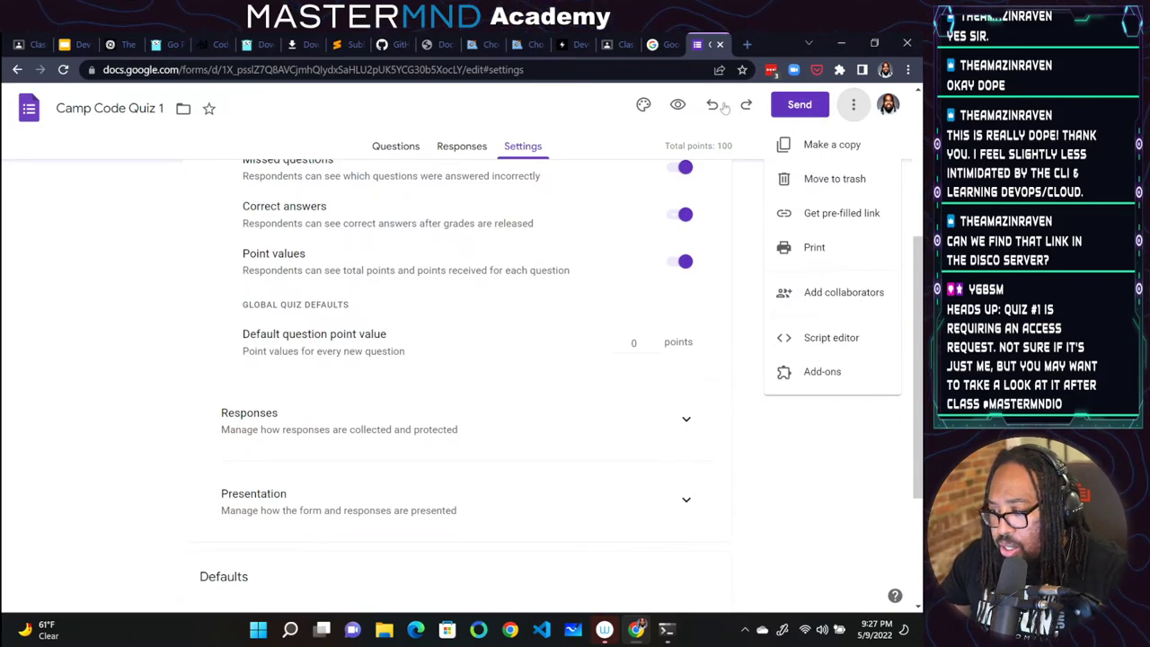
{"action": "left_click", "coordinate": [498, 161]}
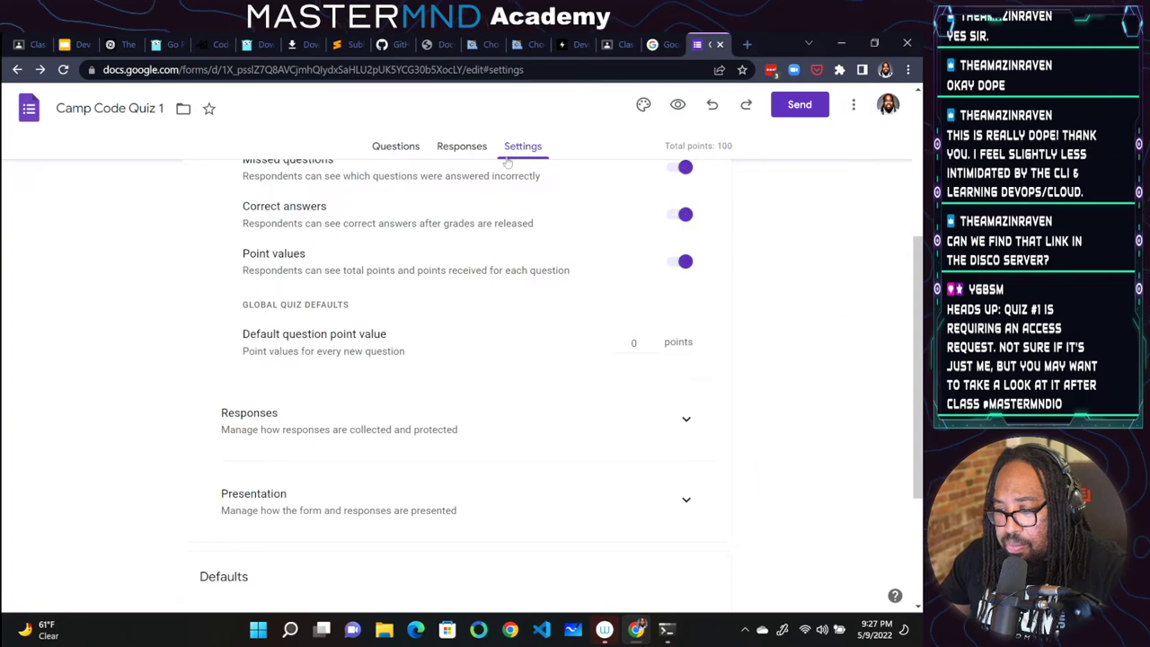
{"action": "scroll", "coordinate": [410, 374], "scroll_direction": "up", "scroll_amount": 1}
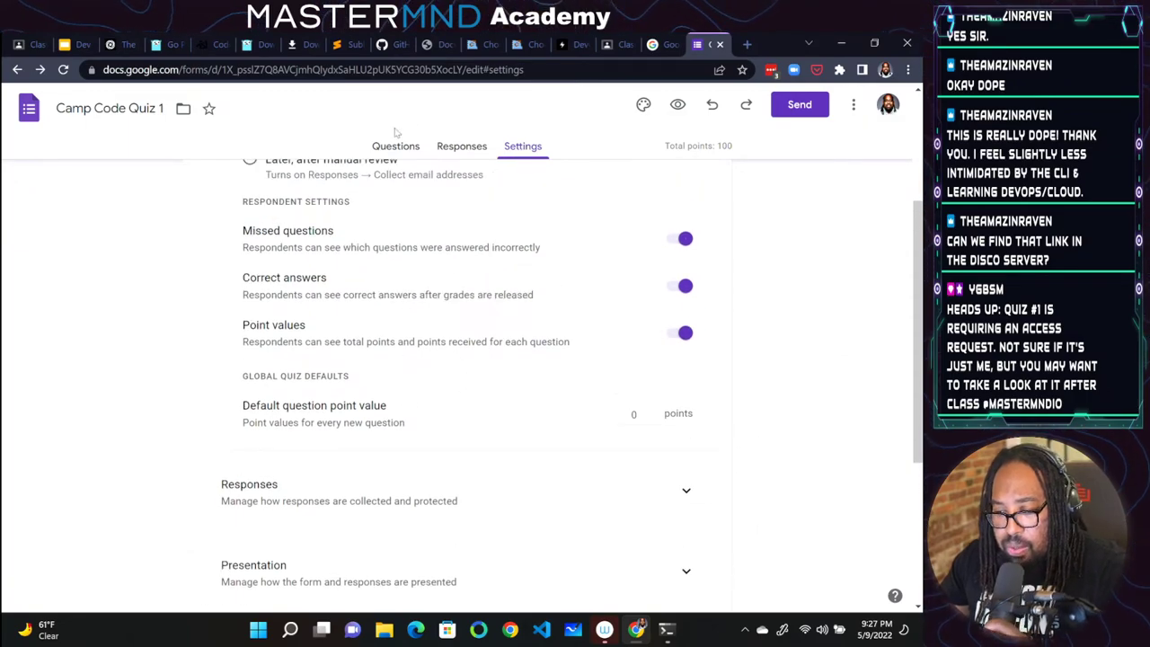
{"action": "left_click", "coordinate": [470, 146]}
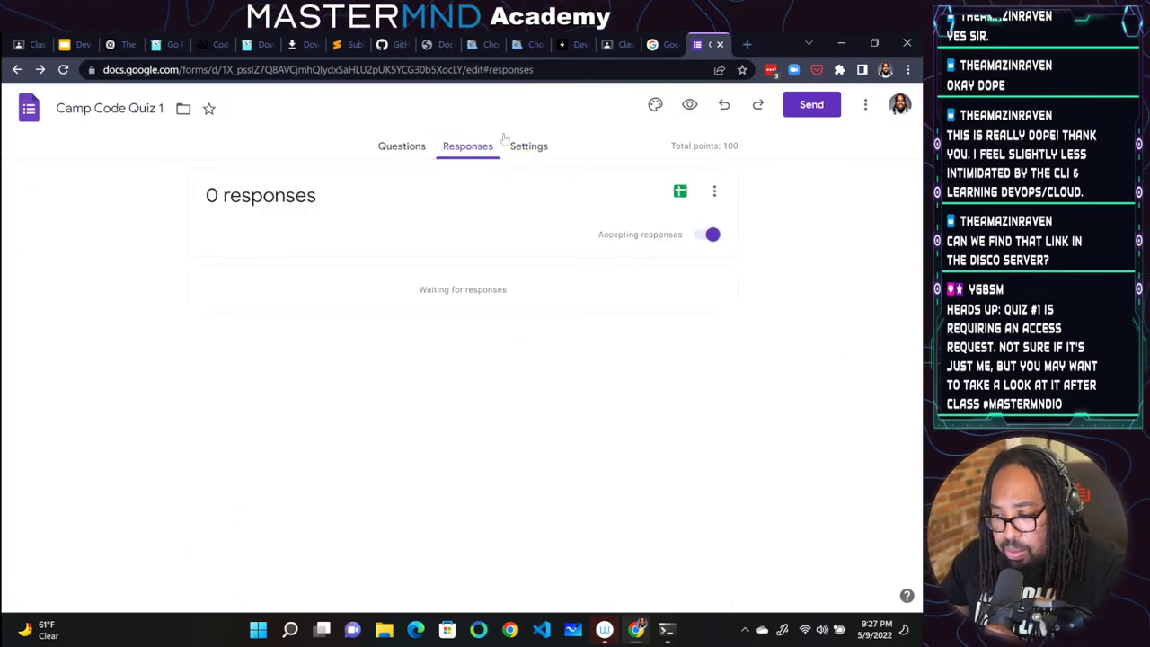
{"action": "left_click", "coordinate": [528, 146]}
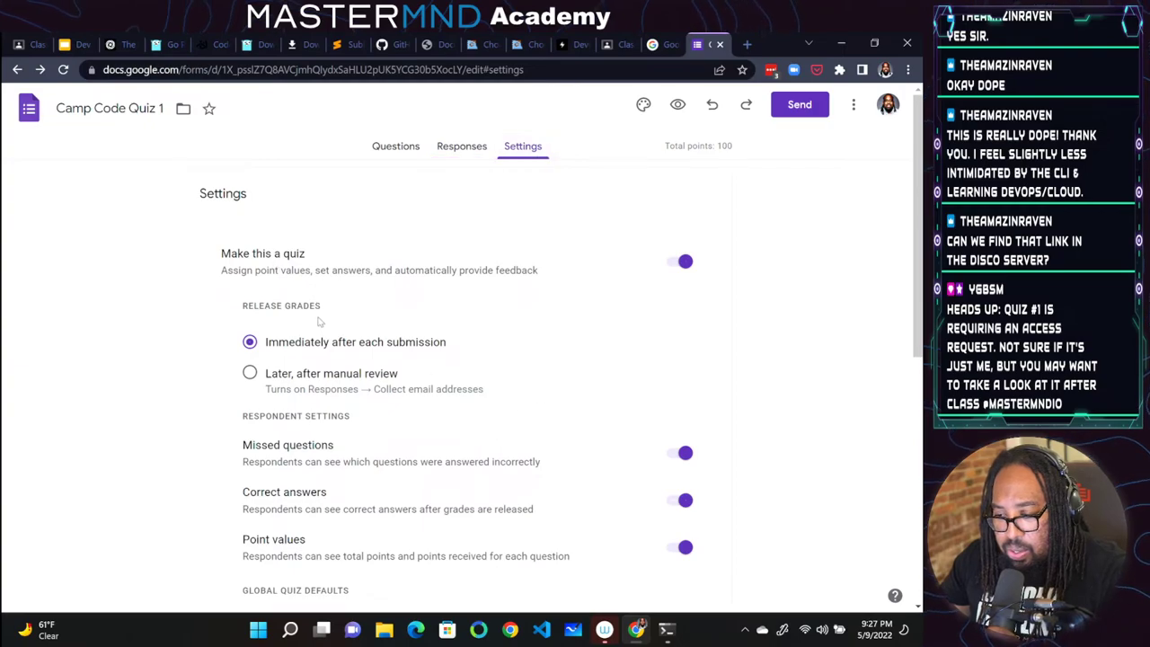
In the quiz's Responses settings, turn off Collect email addresses and turn on Allow response editing
{"action": "scroll", "coordinate": [296, 413], "scroll_direction": "down", "scroll_amount": 3}
{"action": "scroll", "coordinate": [304, 411], "scroll_direction": "down", "scroll_amount": 5}
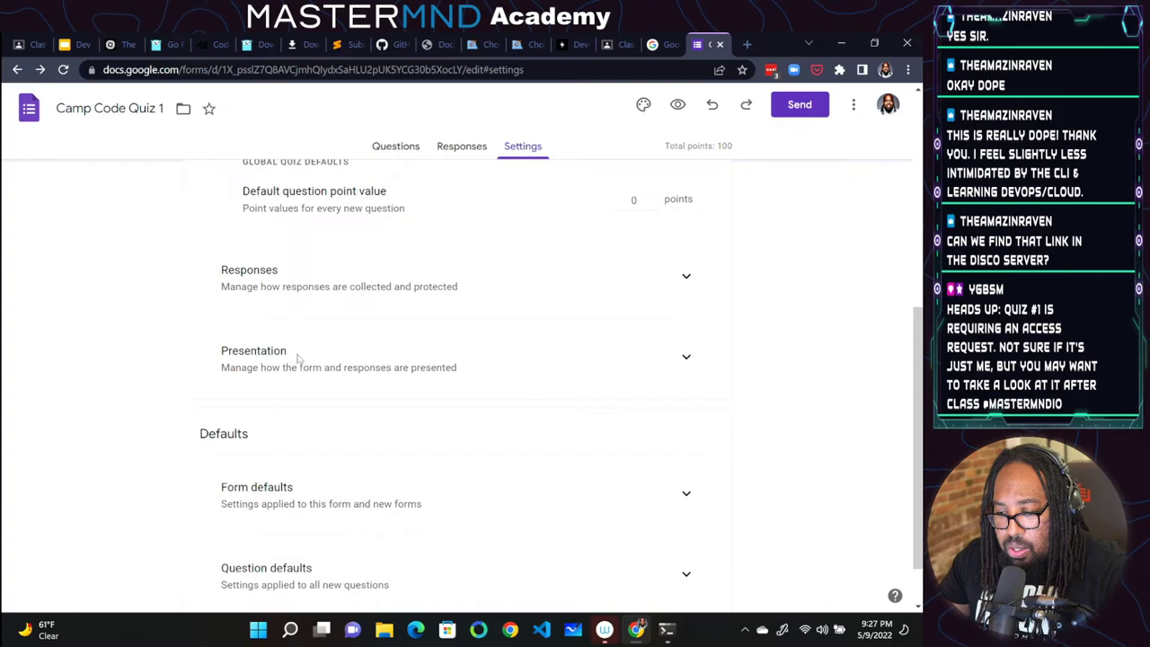
{"action": "left_click", "coordinate": [676, 286]}
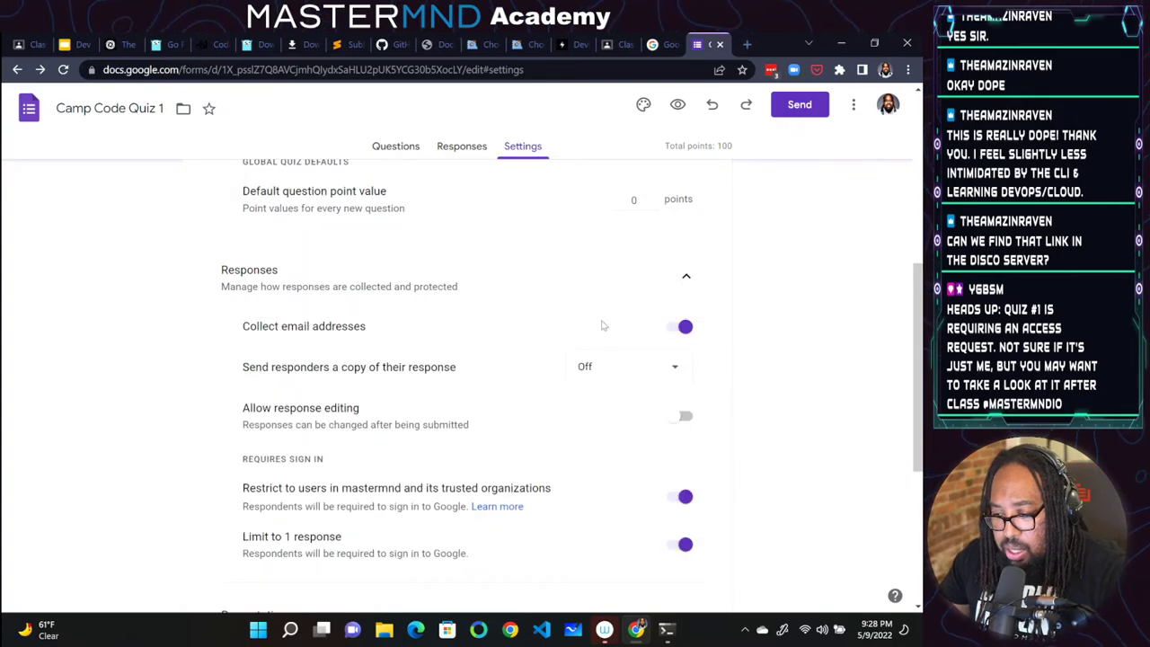
{"action": "left_click", "coordinate": [682, 328]}
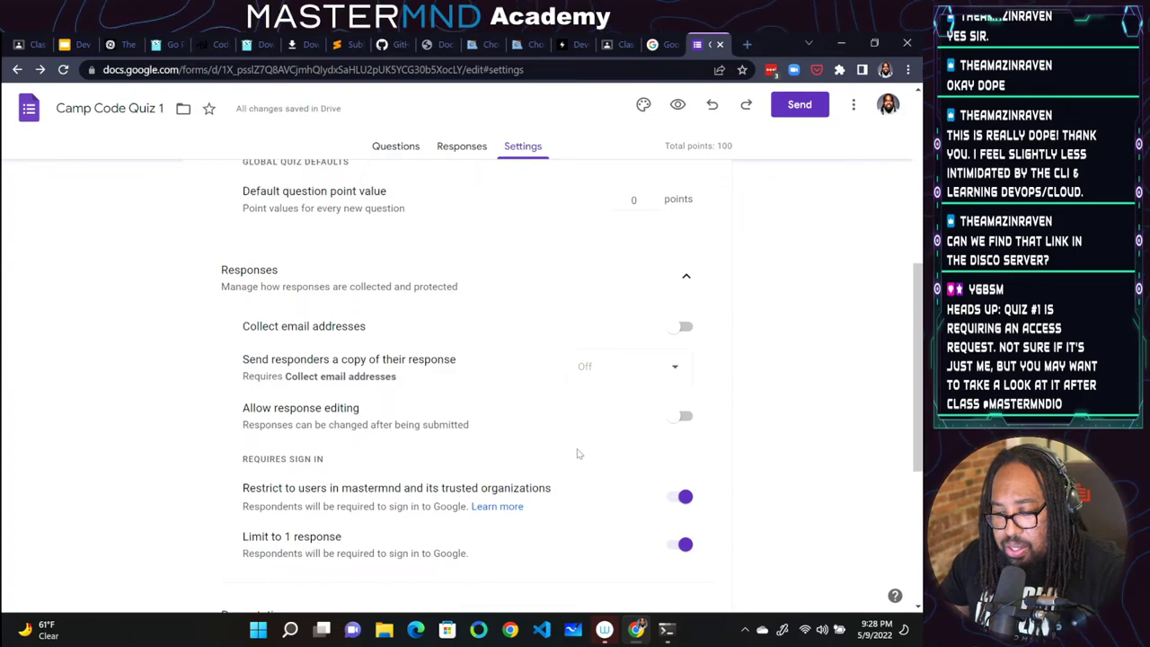
{"action": "left_click", "coordinate": [676, 422]}
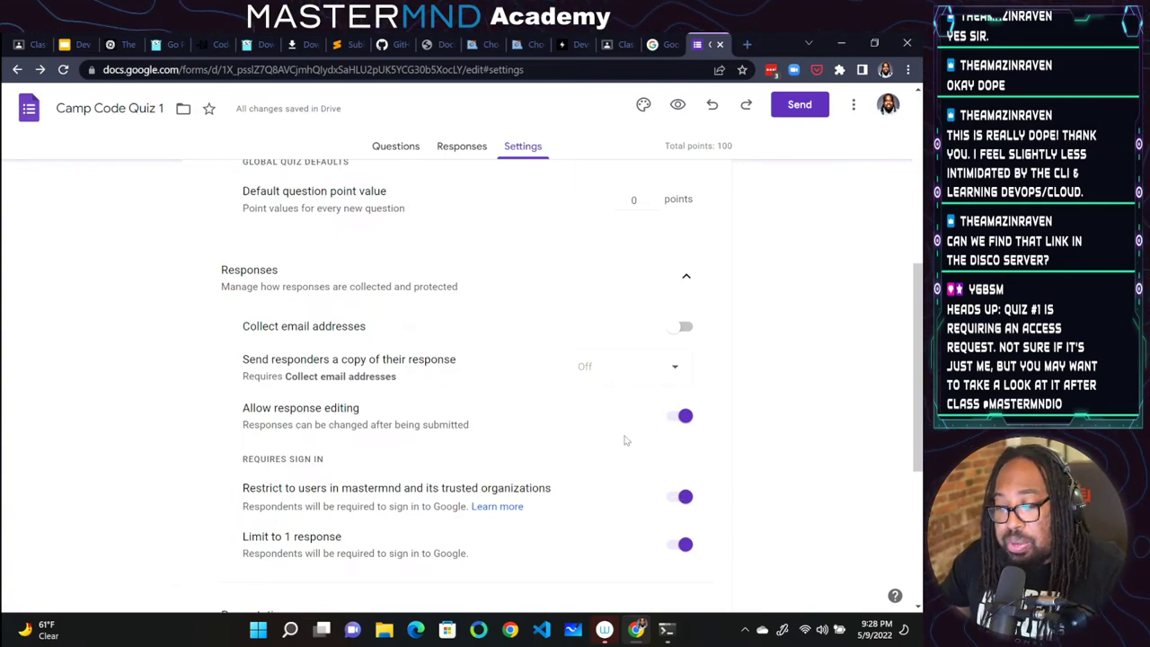
Turn off Limit to 1 response and the restriction to users in mastermnd and its trusted organizations
{"action": "scroll", "coordinate": [607, 498], "scroll_direction": "down", "scroll_amount": 1}
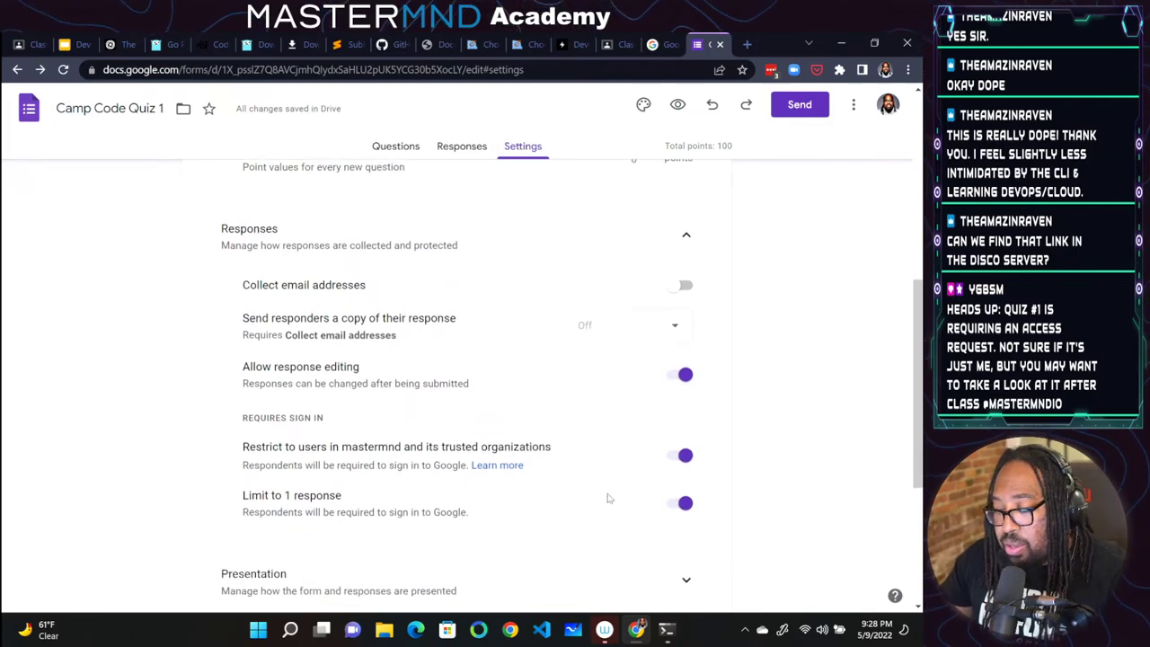
{"action": "left_click", "coordinate": [683, 465]}
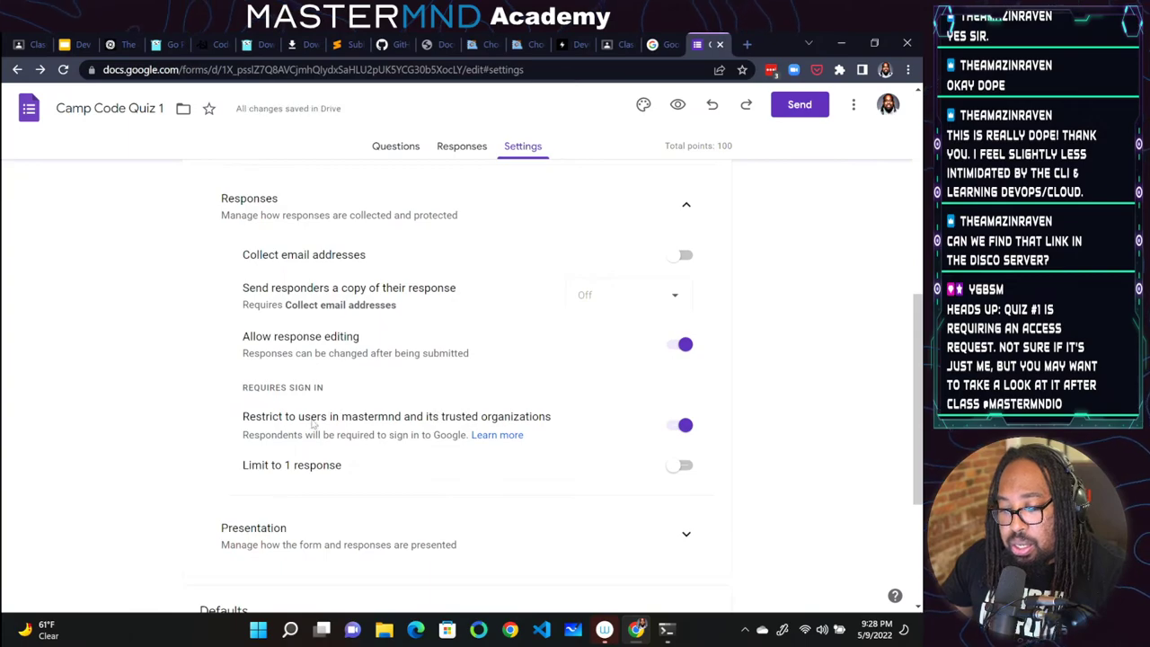
{"action": "left_click", "coordinate": [685, 428]}
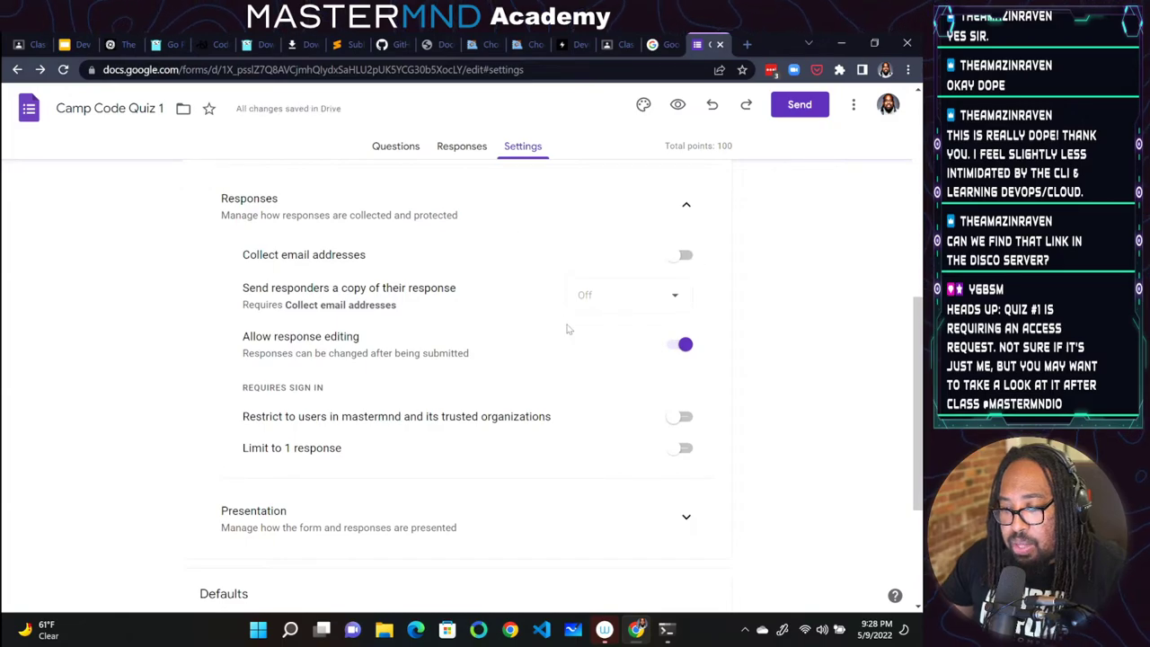
{"action": "scroll", "coordinate": [629, 377], "scroll_direction": "down", "scroll_amount": 4}
{"action": "scroll", "coordinate": [739, 426], "scroll_direction": "up", "scroll_amount": 10}
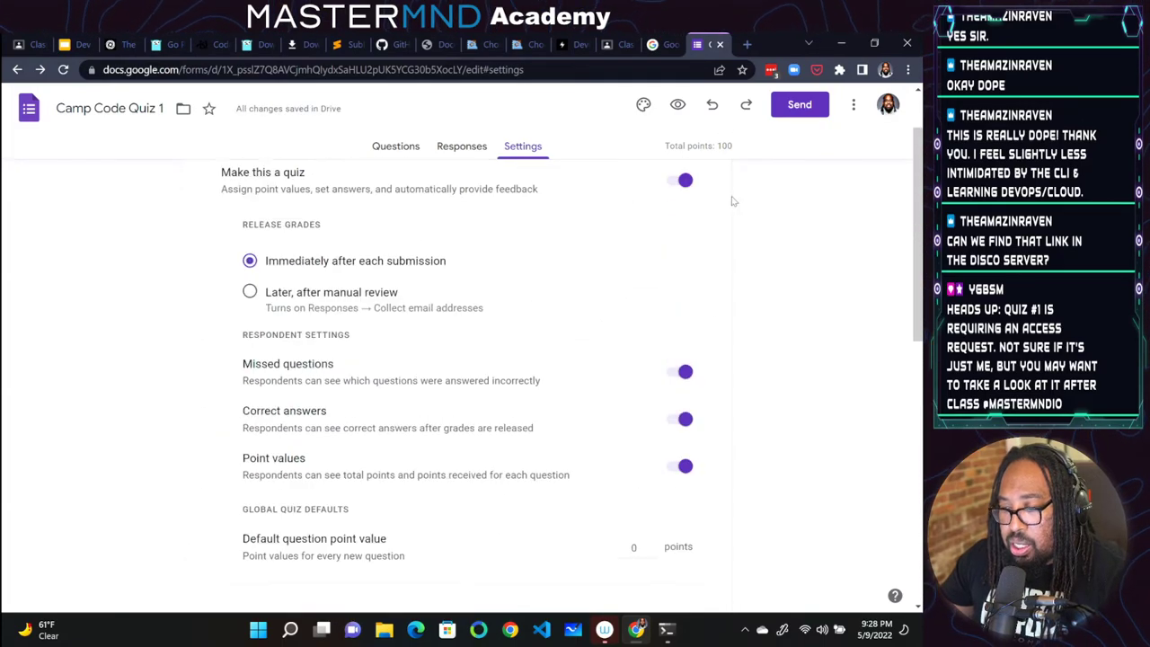
{"action": "scroll", "coordinate": [730, 233], "scroll_direction": "up", "scroll_amount": 1}
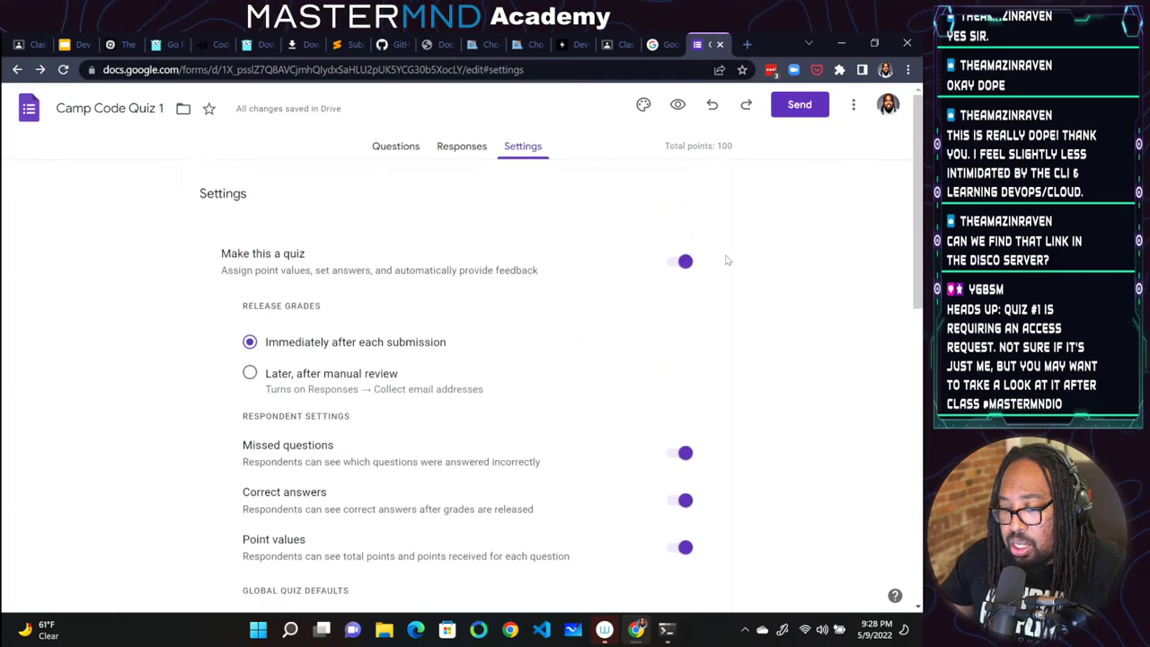
Check the quiz's settings, including the Responses options for email collection, response editing and sign-in requirements
{"action": "left_click", "coordinate": [395, 145]}
{"action": "left_click", "coordinate": [523, 146]}
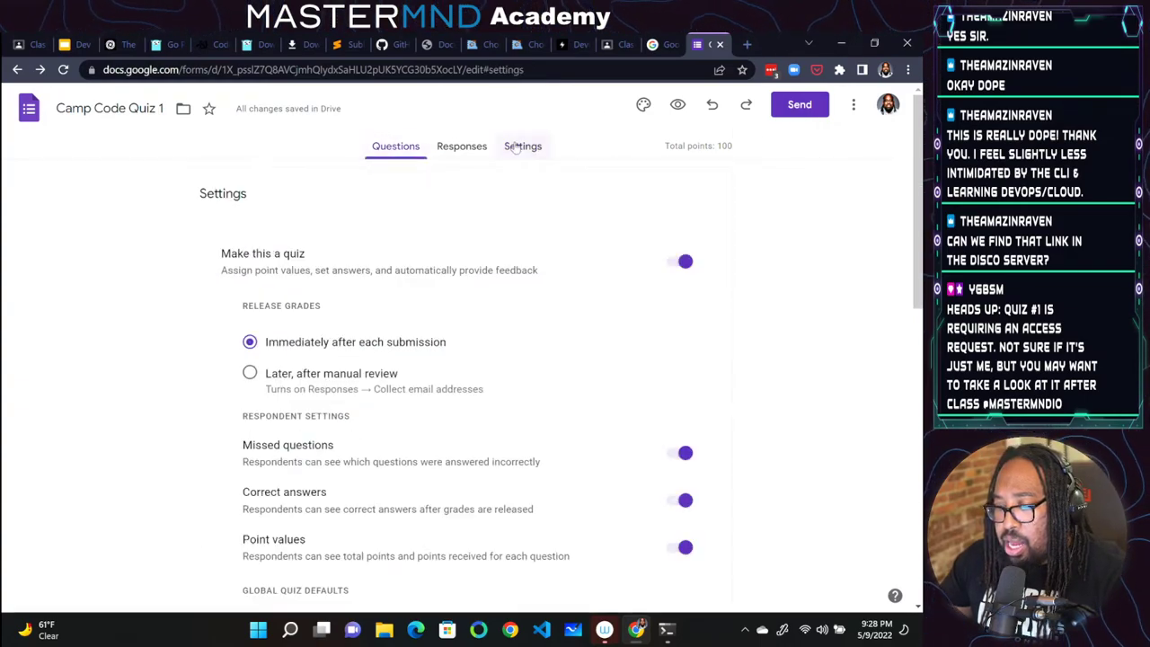
{"action": "scroll", "coordinate": [620, 306], "scroll_direction": "down", "scroll_amount": 4}
{"action": "scroll", "coordinate": [604, 316], "scroll_direction": "down", "scroll_amount": 1}
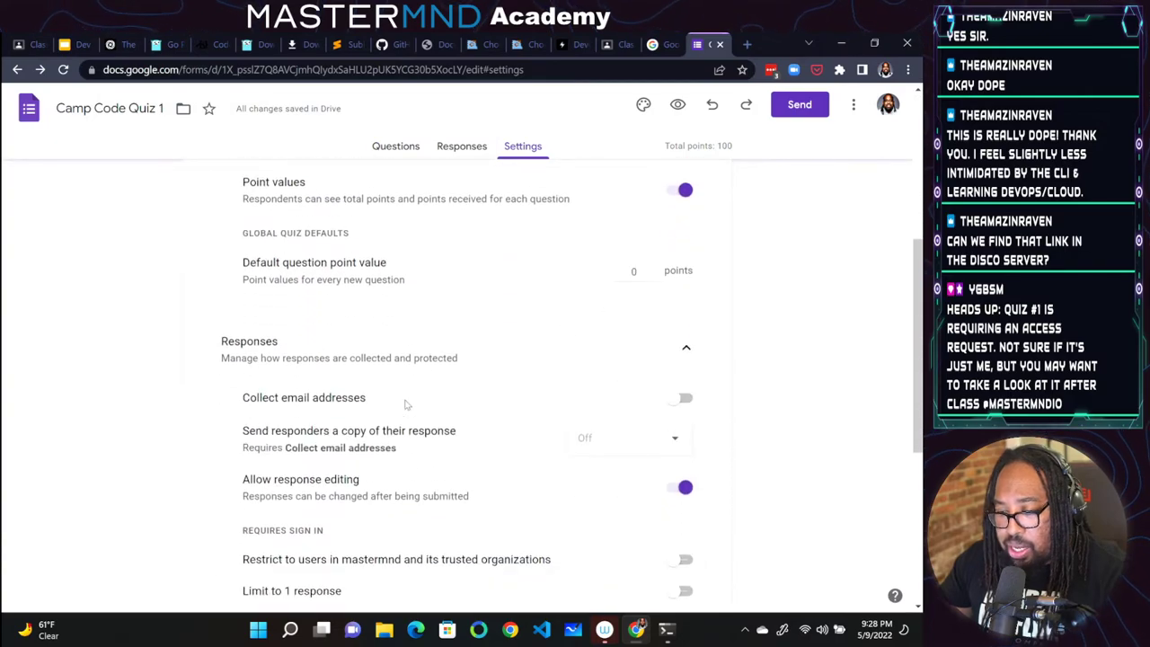
{"action": "scroll", "coordinate": [329, 370], "scroll_direction": "down", "scroll_amount": 2}
{"action": "scroll", "coordinate": [807, 339], "scroll_direction": "up", "scroll_amount": 5}
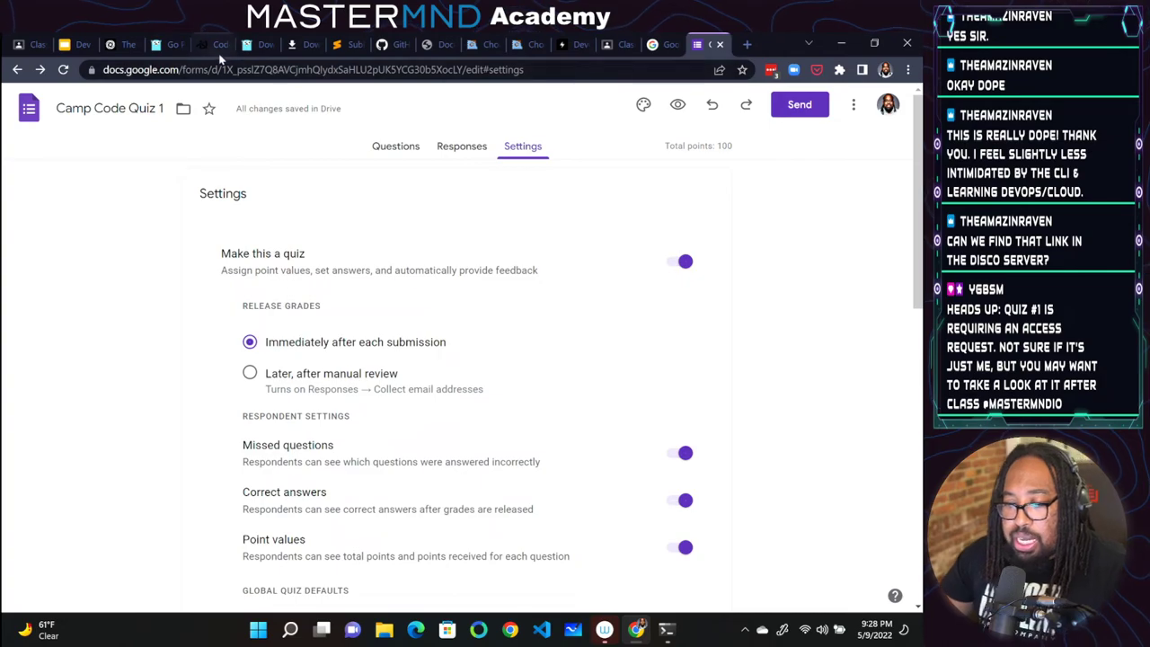
Reload the Camp Code Quiz 1 form and open a new Incognito window
{"action": "left_click", "coordinate": [63, 69]}
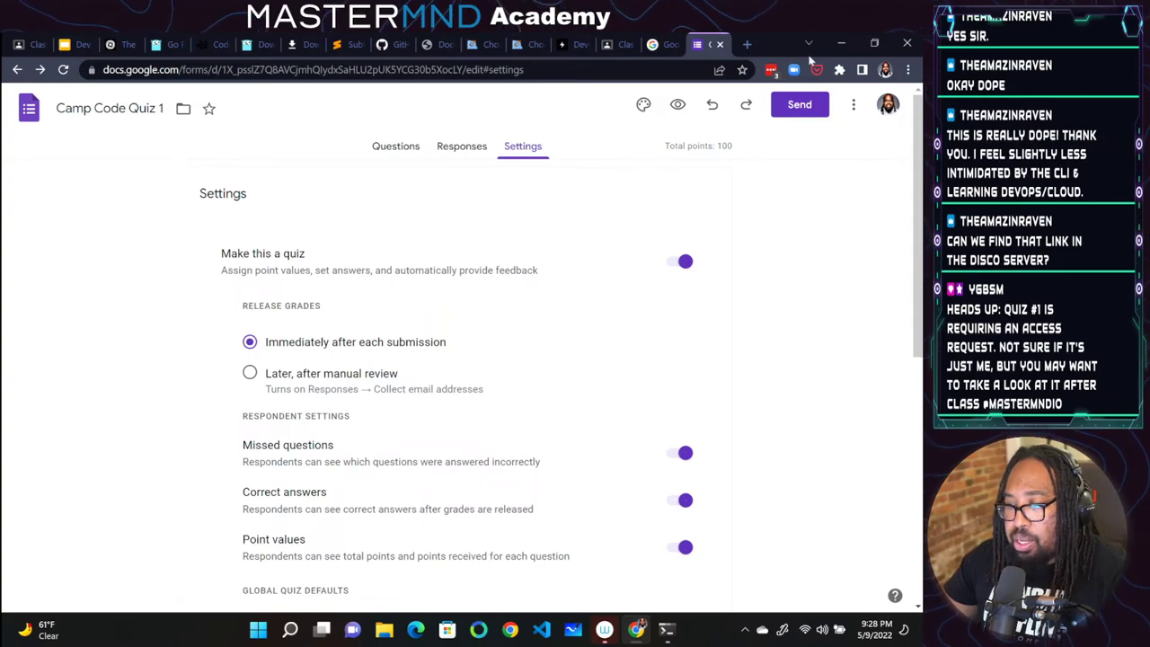
{"action": "left_click", "coordinate": [907, 69]}
{"action": "left_click", "coordinate": [790, 127]}
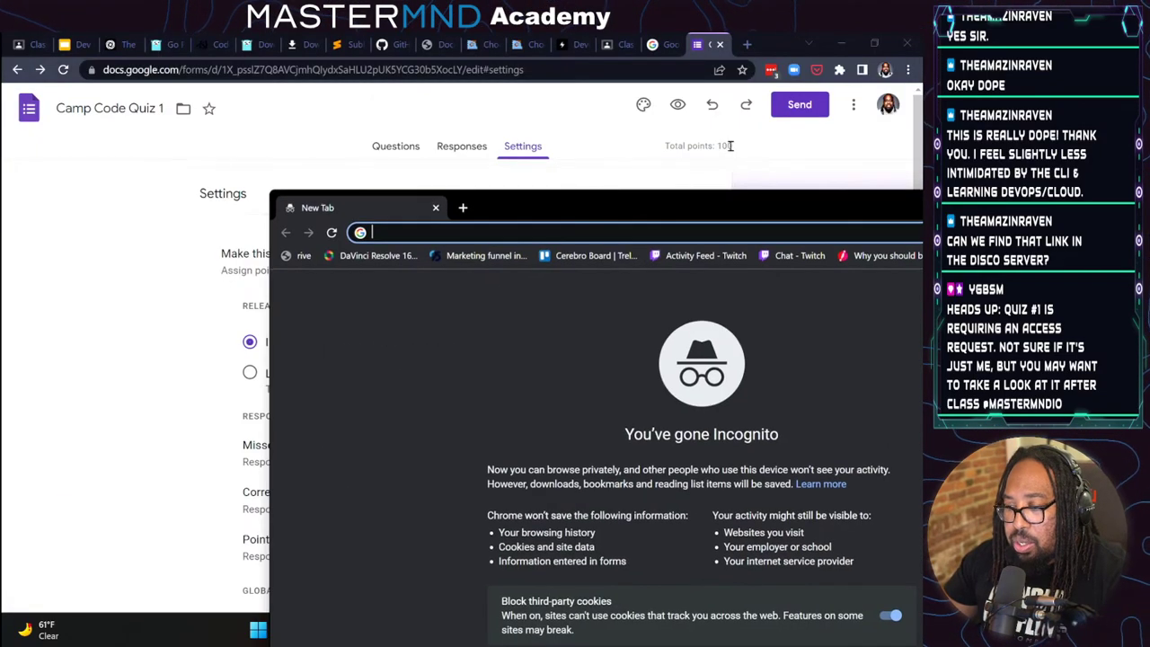
Return to the Camp Code Quiz 1 form and review its questions, responses and settings pages again
{"action": "left_click", "coordinate": [852, 106]}
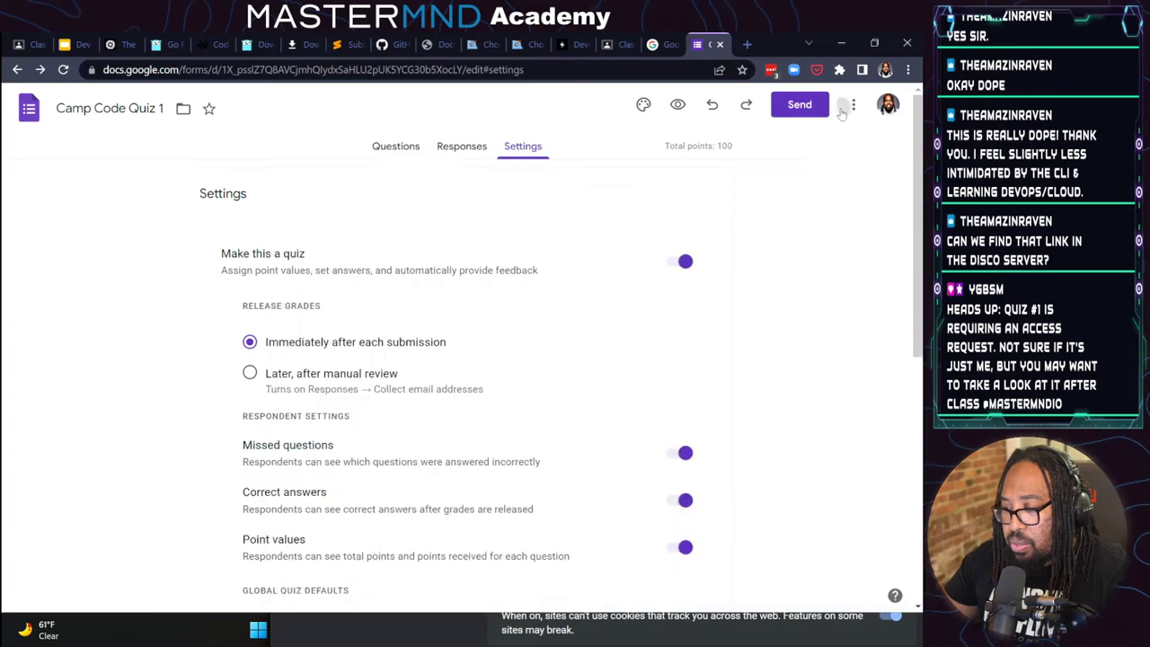
{"action": "left_click", "coordinate": [503, 179]}
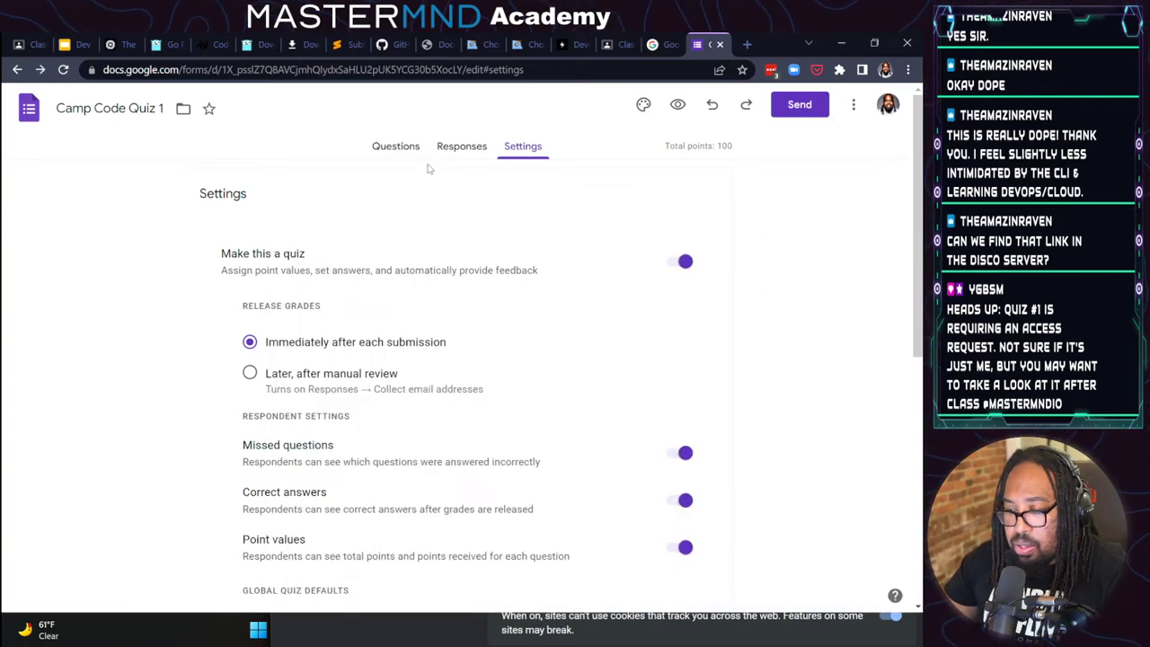
{"action": "left_click", "coordinate": [467, 147]}
{"action": "left_click", "coordinate": [529, 145]}
{"action": "scroll", "coordinate": [363, 269], "scroll_direction": "down", "scroll_amount": 7}
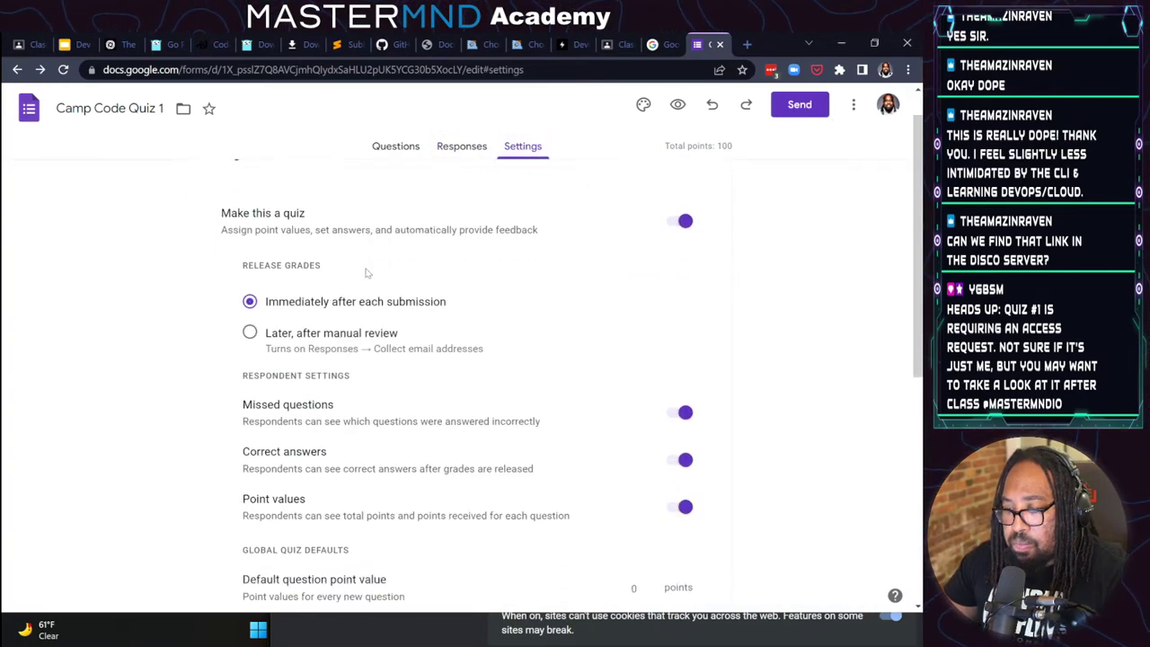
{"action": "scroll", "coordinate": [566, 408], "scroll_direction": "up", "scroll_amount": 8}
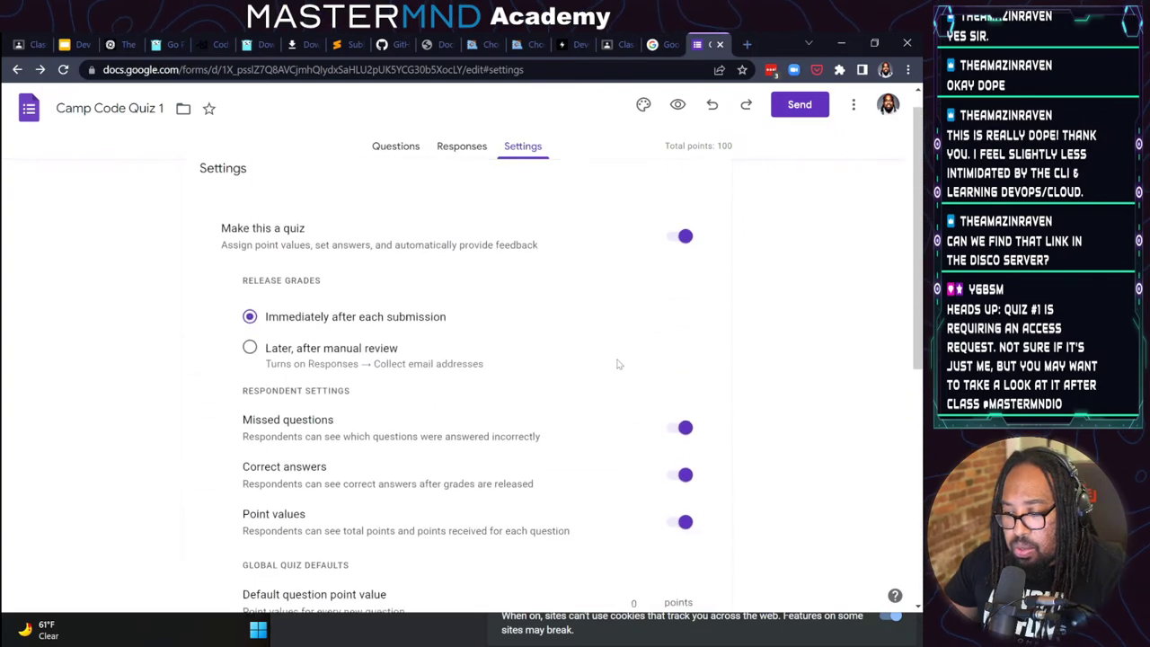
{"action": "left_click", "coordinate": [396, 146]}
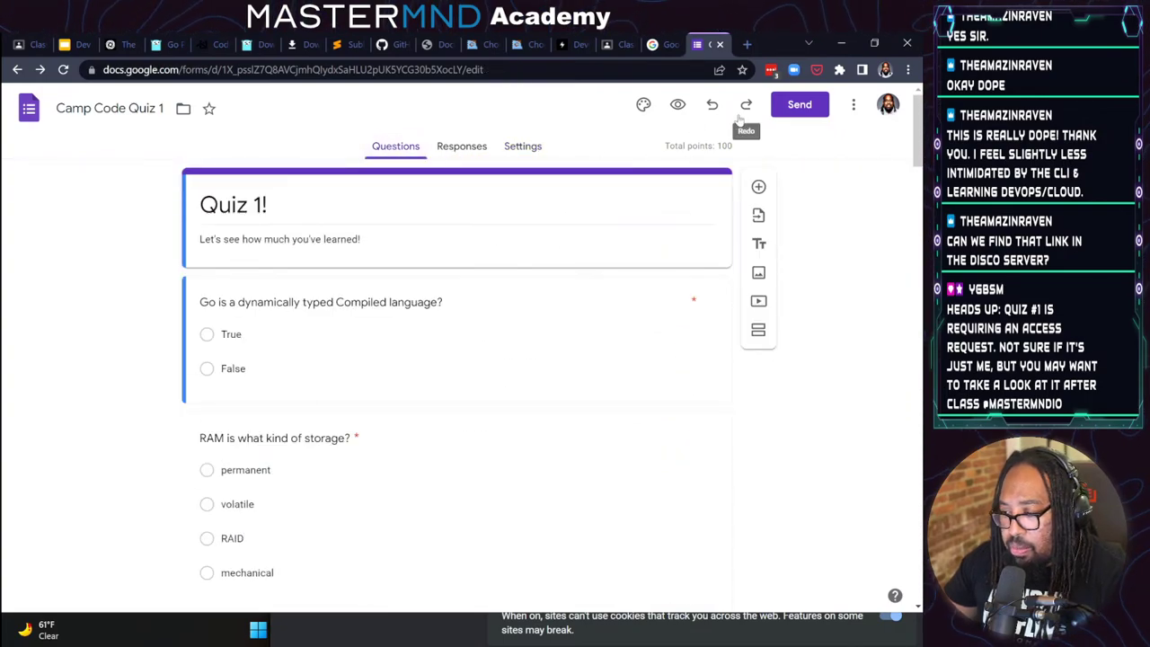
{"action": "left_click", "coordinate": [477, 149]}
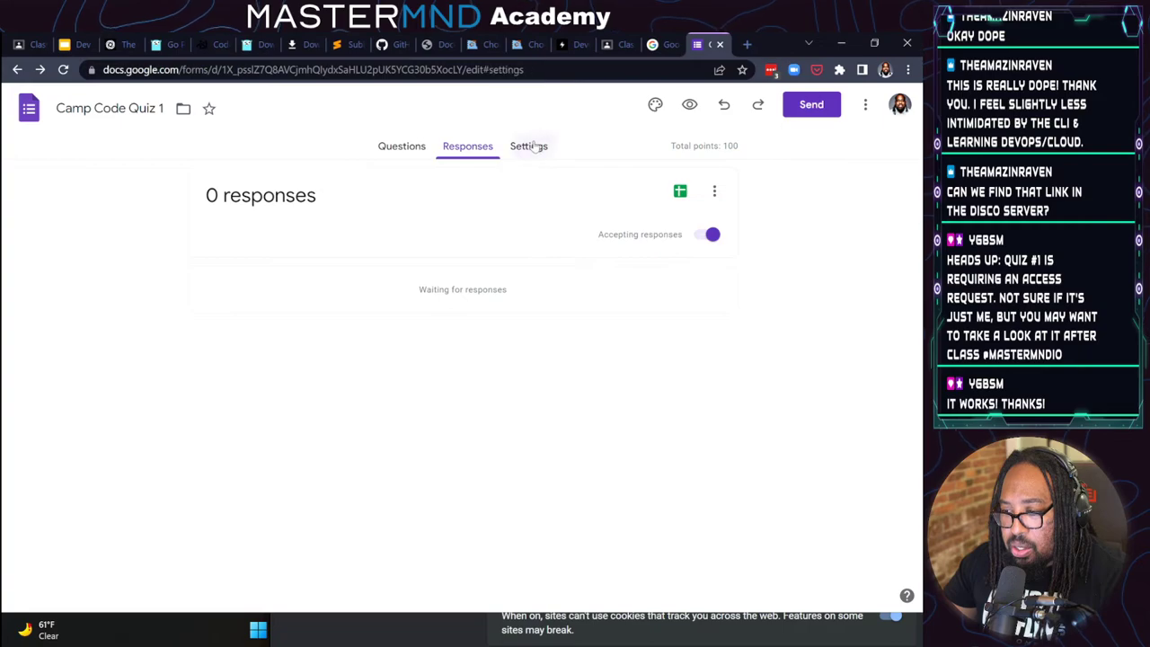
{"action": "left_click", "coordinate": [530, 146]}
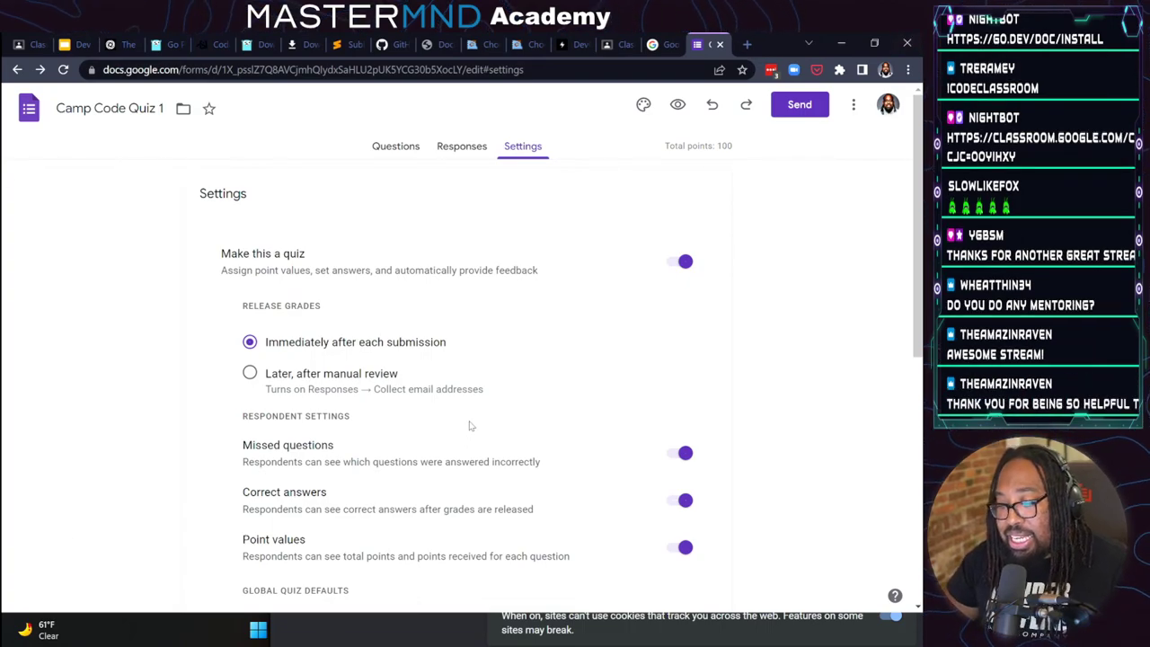
Switch to Visual Studio Code and move the primary side bar to the right of the editor
{"action": "key", "text": "alt+Tab"}
{"action": "right_click", "coordinate": [30, 412]}
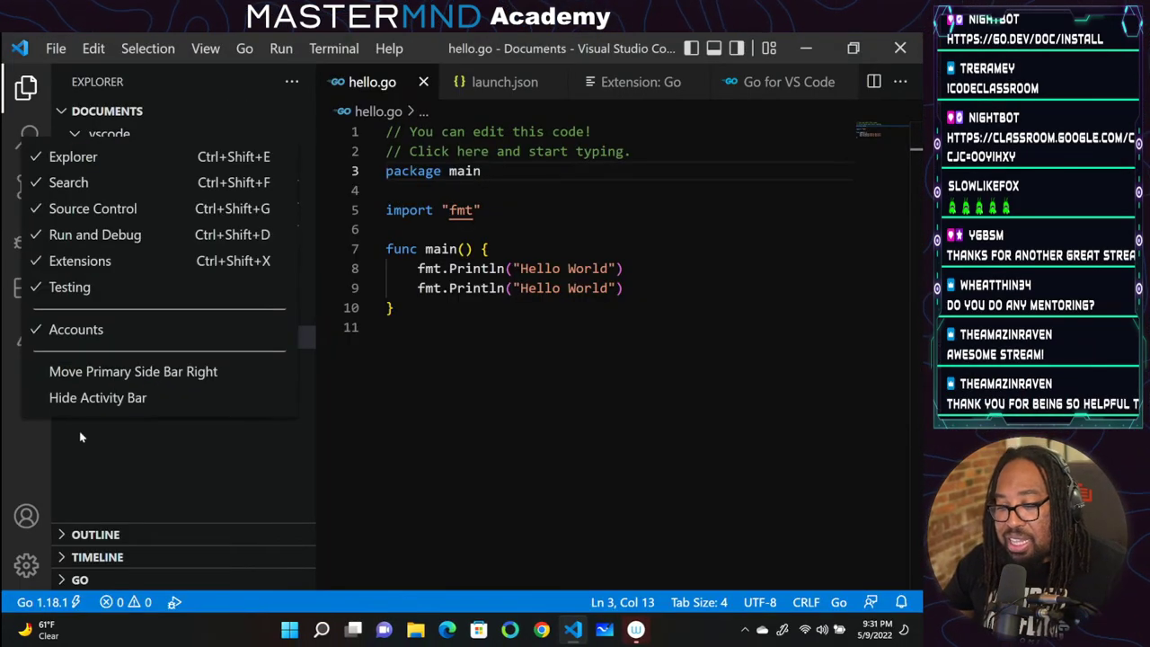
{"action": "left_click", "coordinate": [90, 375]}
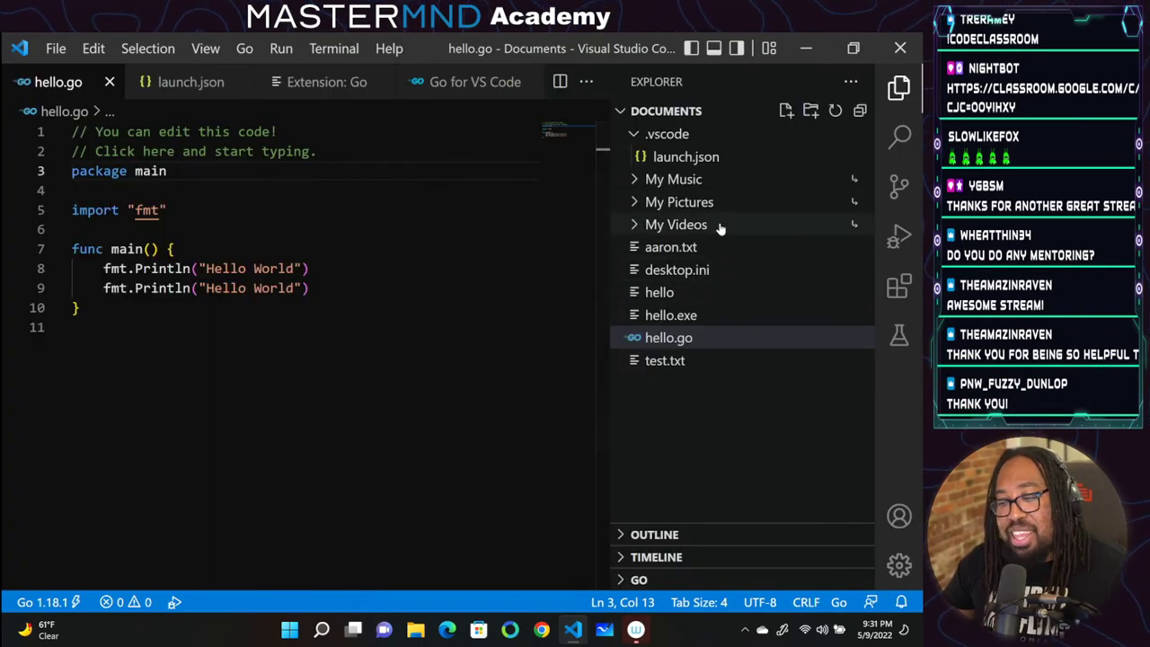